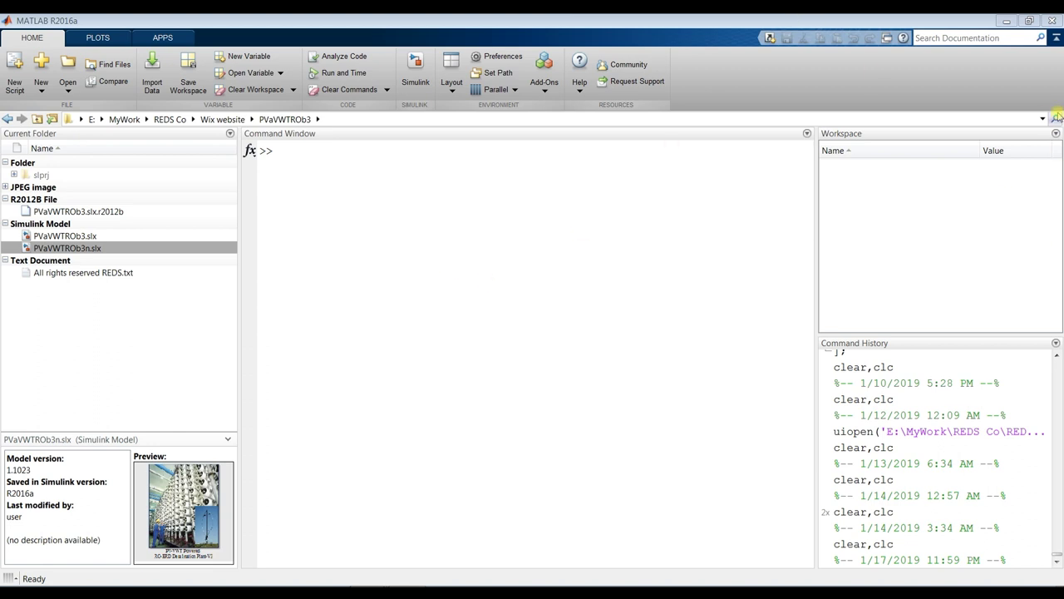
Step: Open the Simulink model PVaVWTROb3n.slx from the current folder
click(1043, 119)
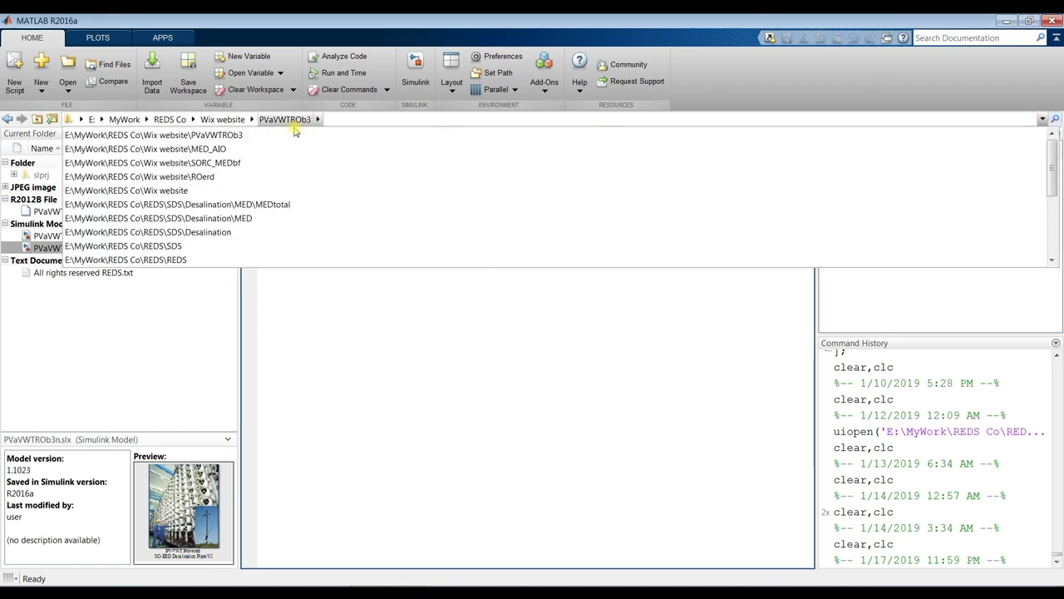
click(349, 325)
double_click(50, 248)
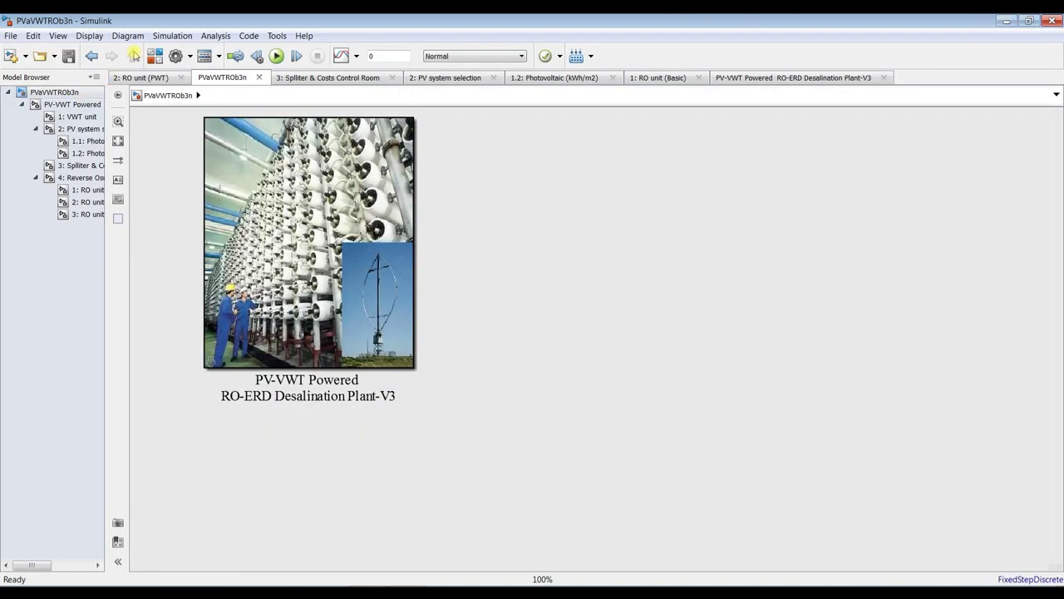
click(59, 35)
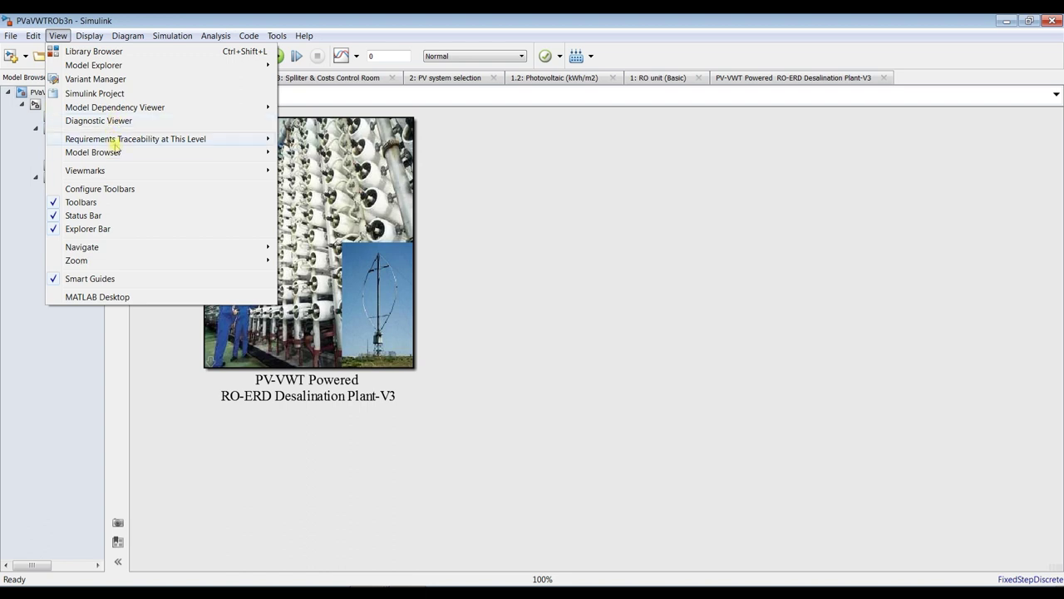
mouse_move(264, 152)
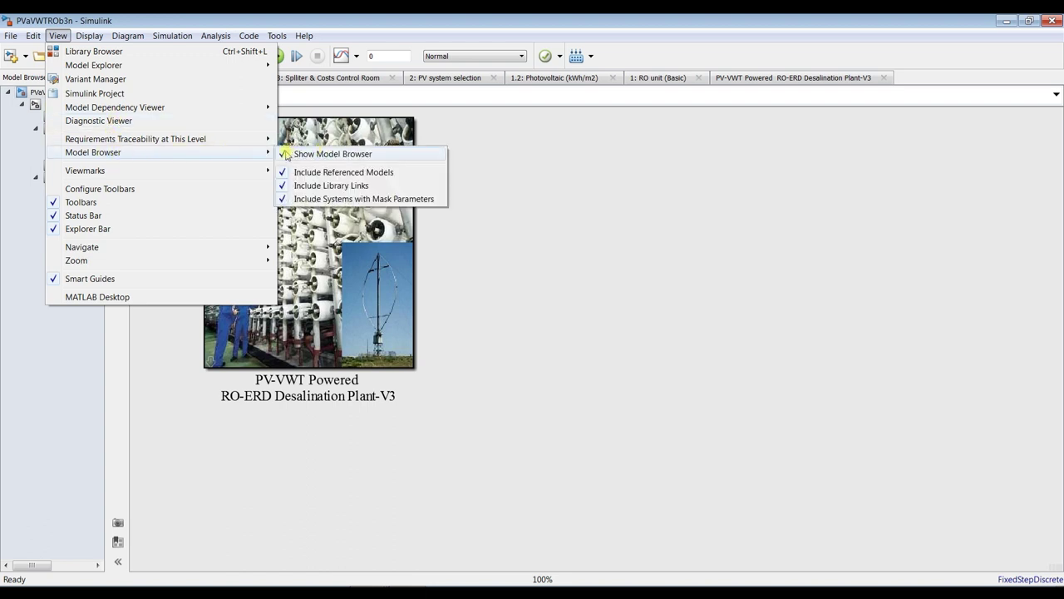
click(484, 253)
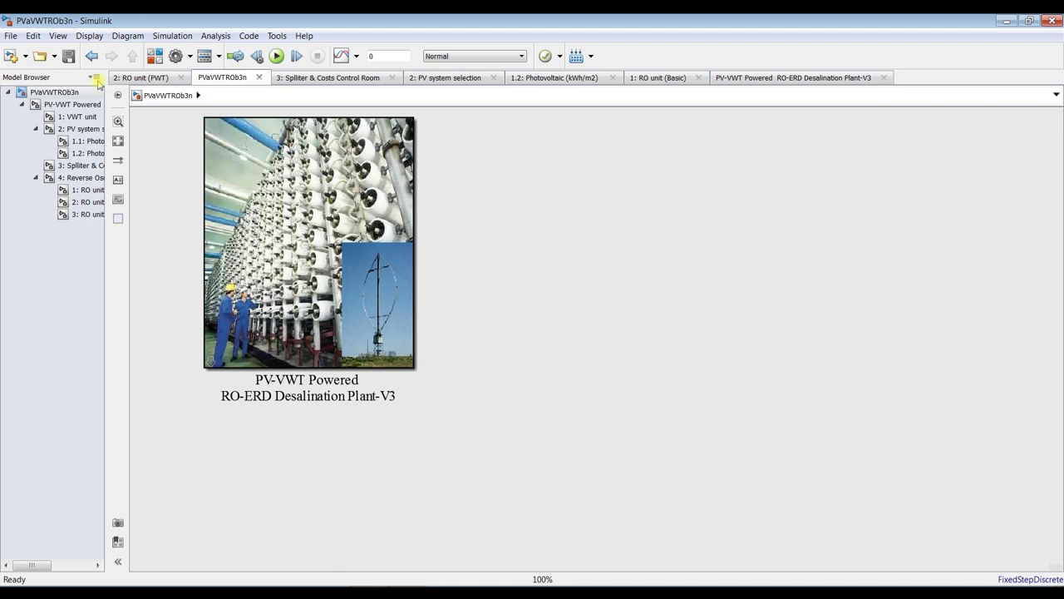
click(95, 77)
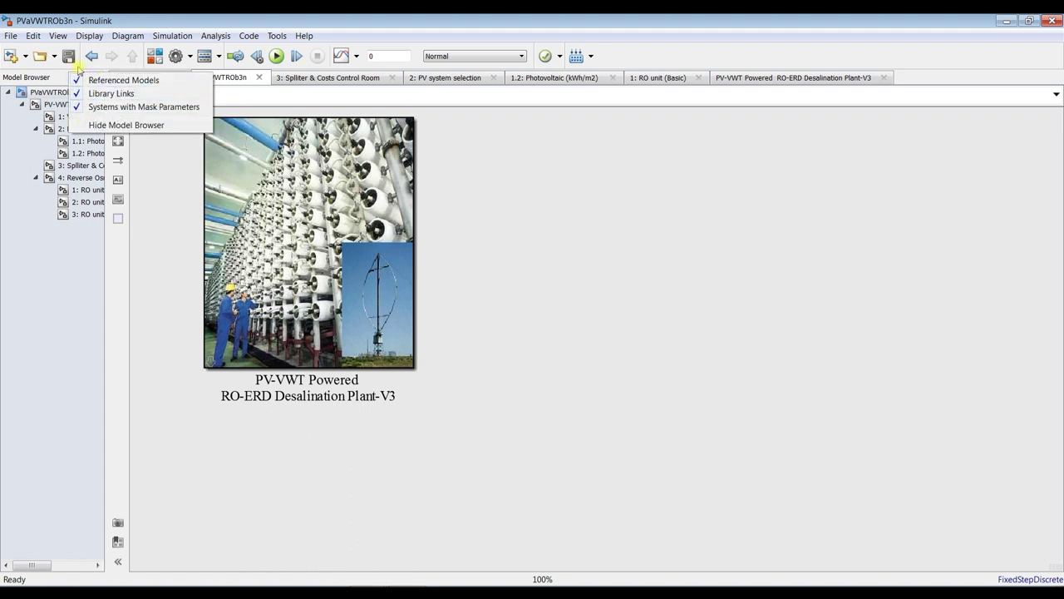
click(153, 224)
Step: Read the top-level desalination plant block's description, then show the contents of that PV-VWT Powered RO-ERD Desalination Plant-V3 subsystem
scroll(146, 140, up, 1)
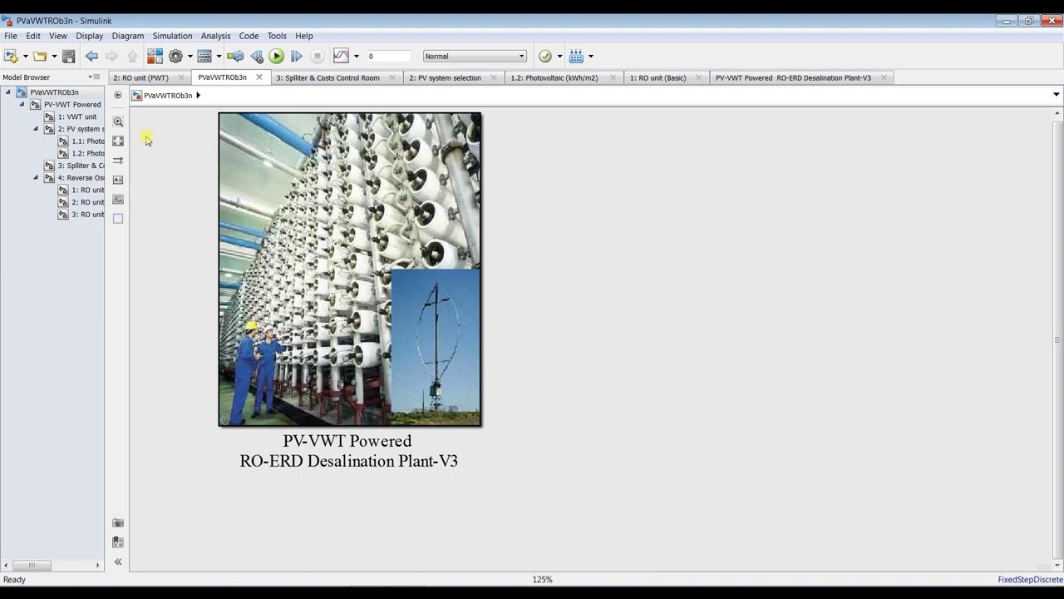
double_click(309, 174)
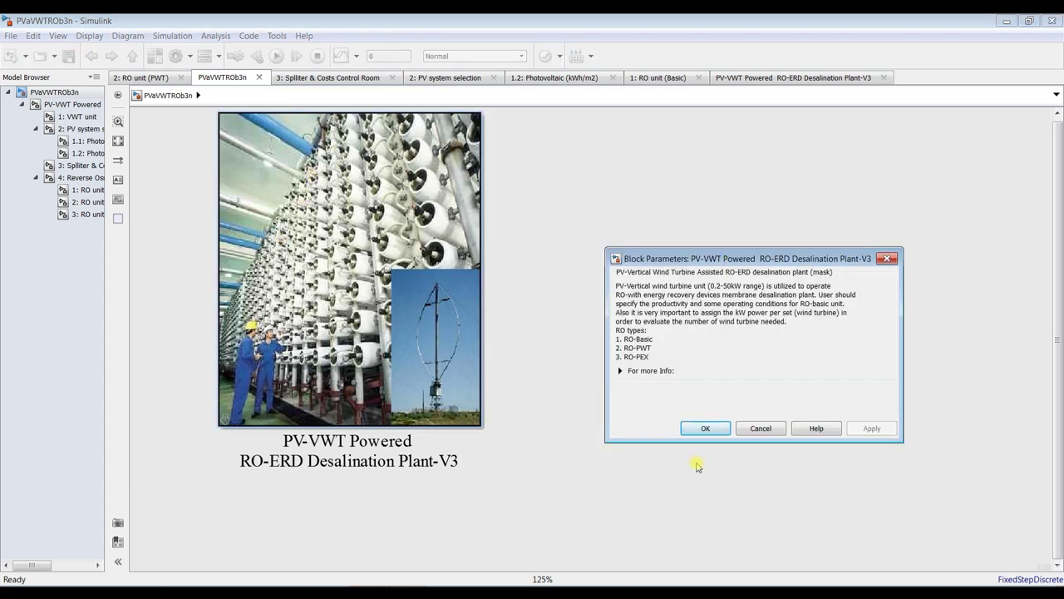
click(705, 429)
click(64, 94)
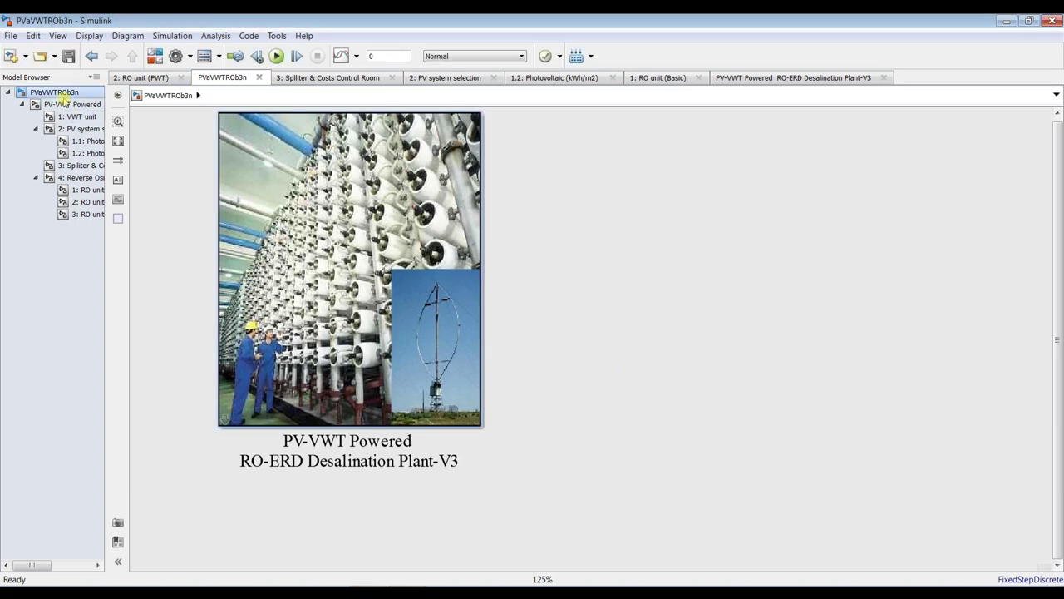
click(72, 105)
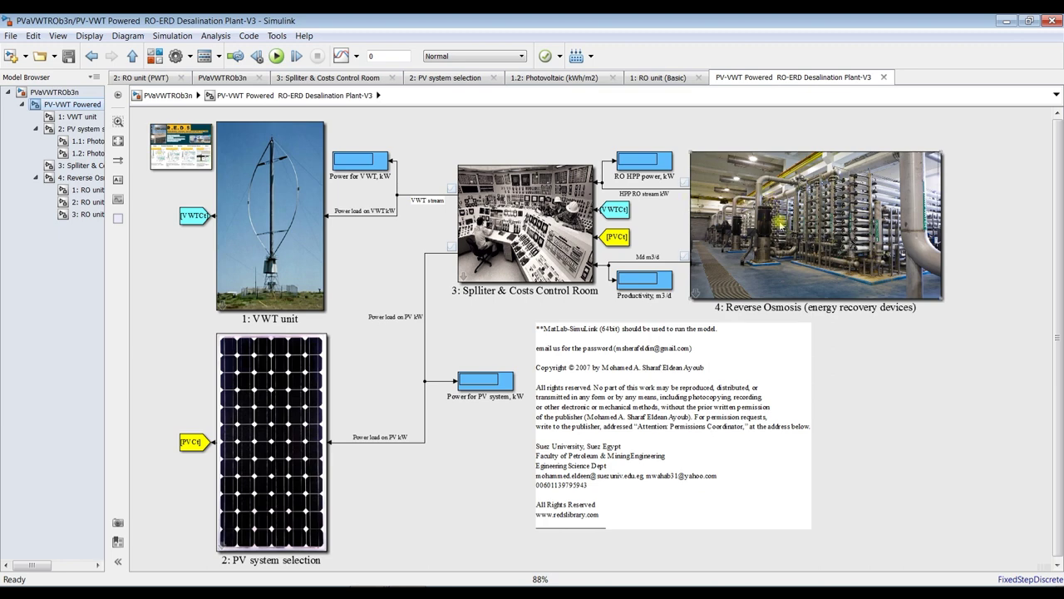
Step: Review the Reverse Osmosis block's main inputs and available RO plant types, enlarging the dialog for readability
scroll(744, 218, up, 3)
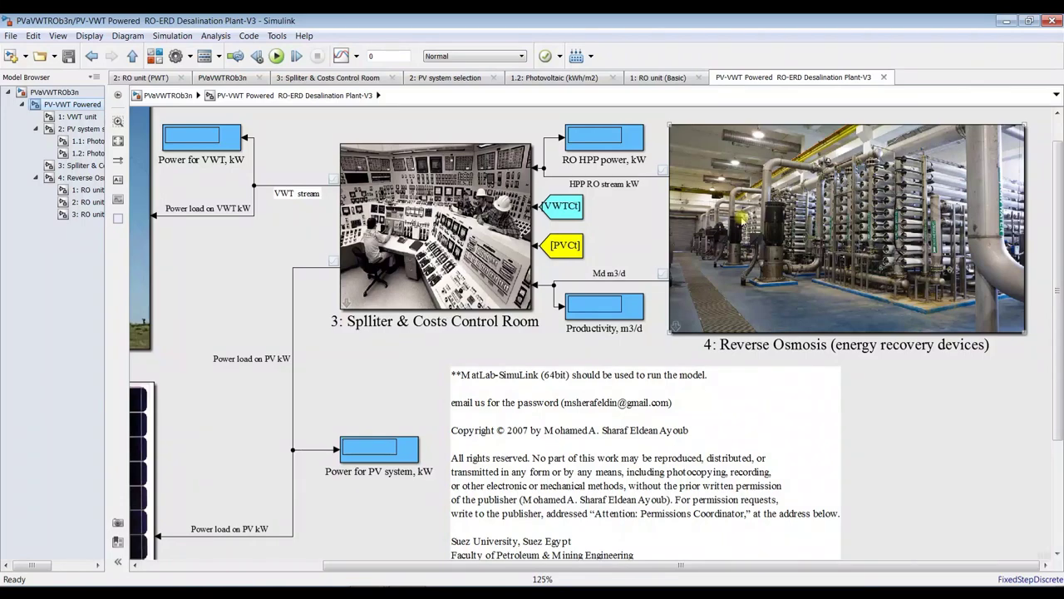
scroll(742, 220, down, 2)
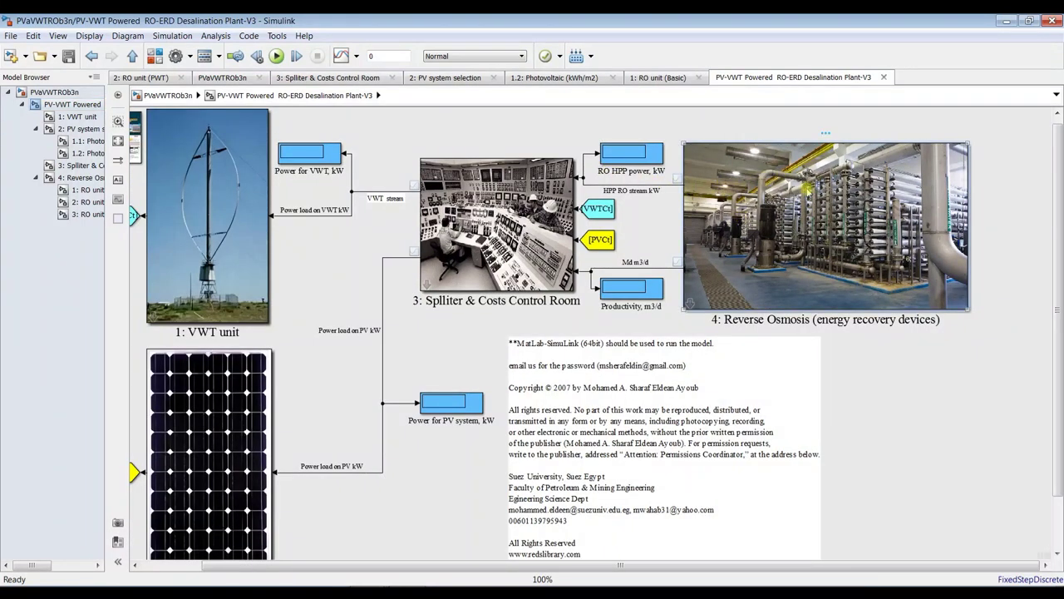
double_click(808, 190)
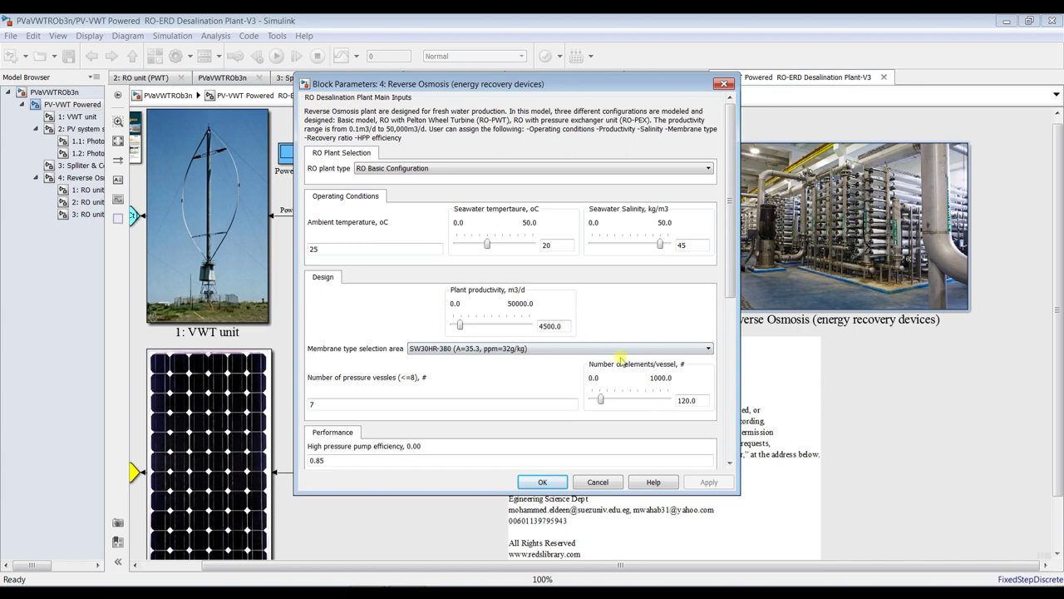
drag(730, 284, 729, 246)
click(439, 168)
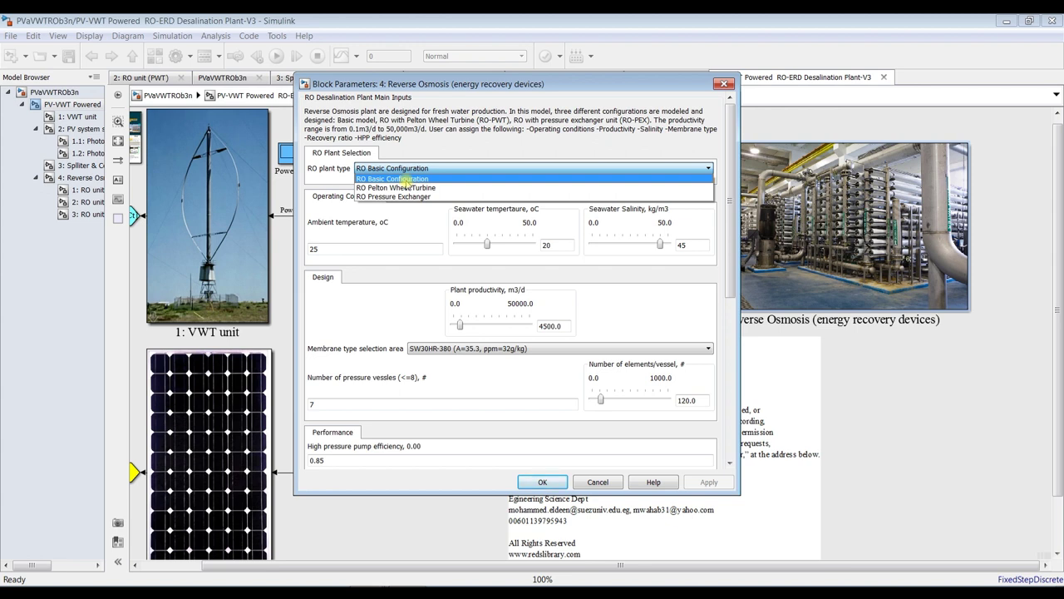
click(486, 83)
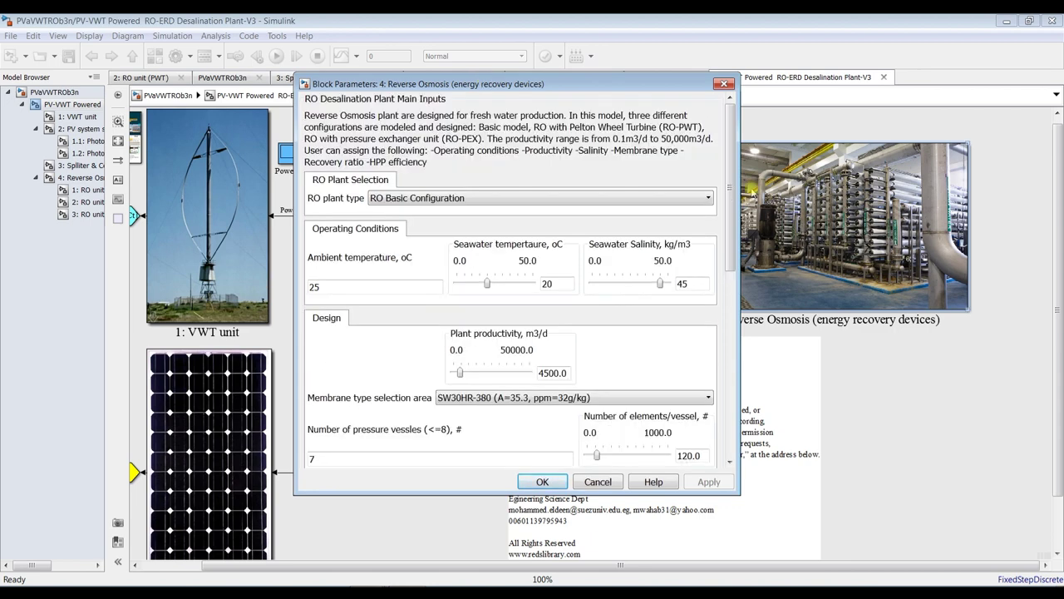
drag(740, 190, 831, 192)
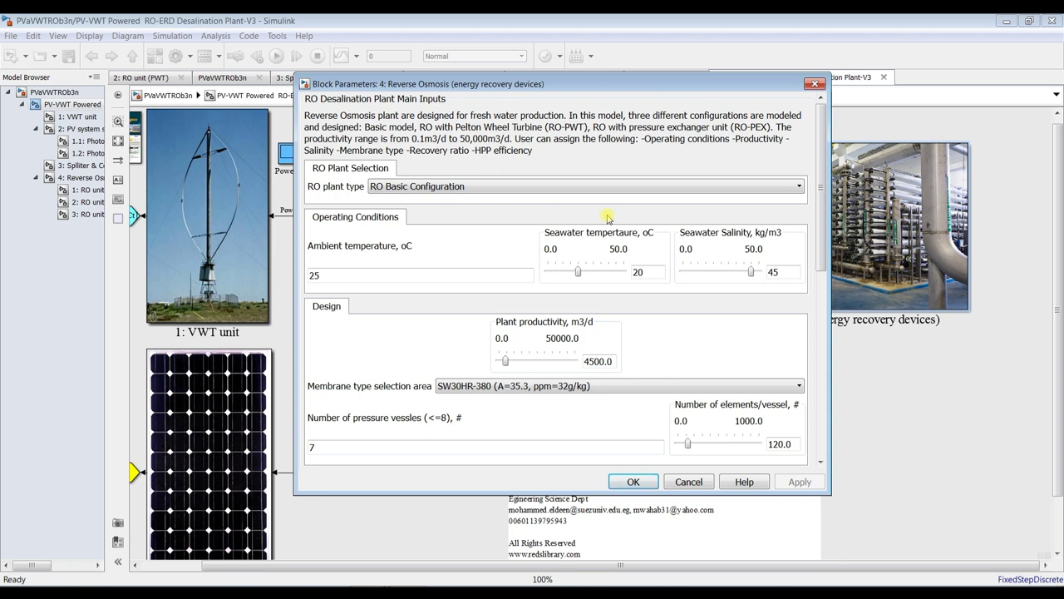
click(630, 482)
Step: Open the VWT unit subsystem and examine the inputs and outputs of its VWT Model
drag(287, 568, 222, 568)
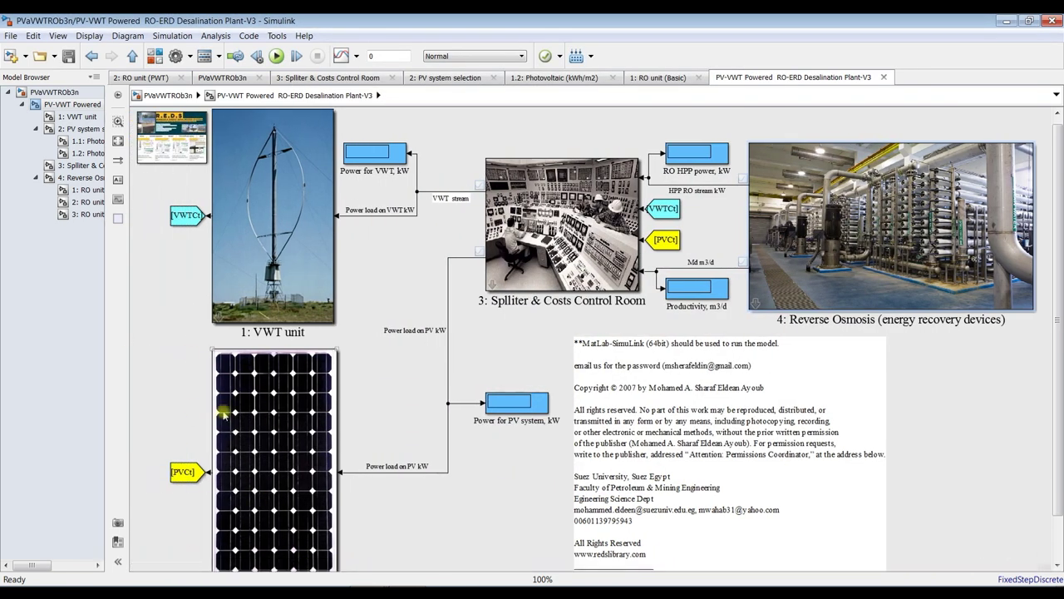
click(256, 183)
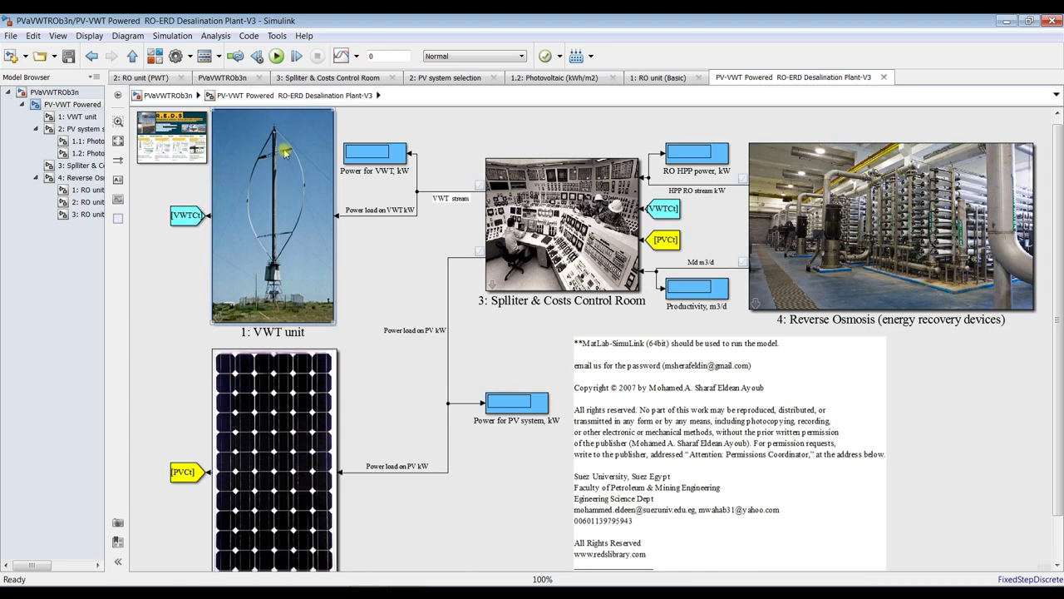
click(81, 117)
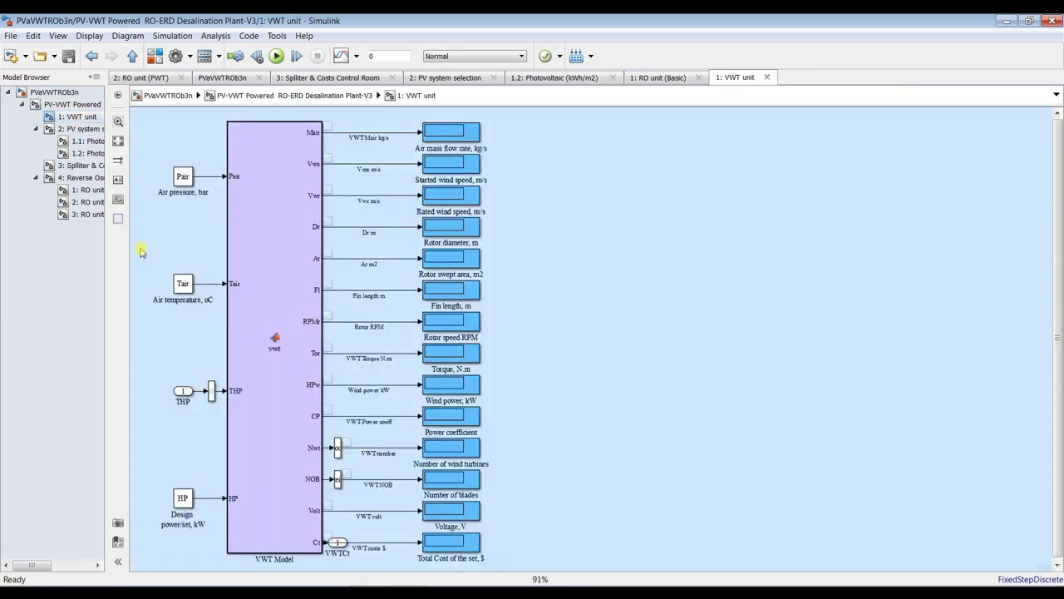
scroll(124, 250, up, 1)
scroll(246, 144, up, 2)
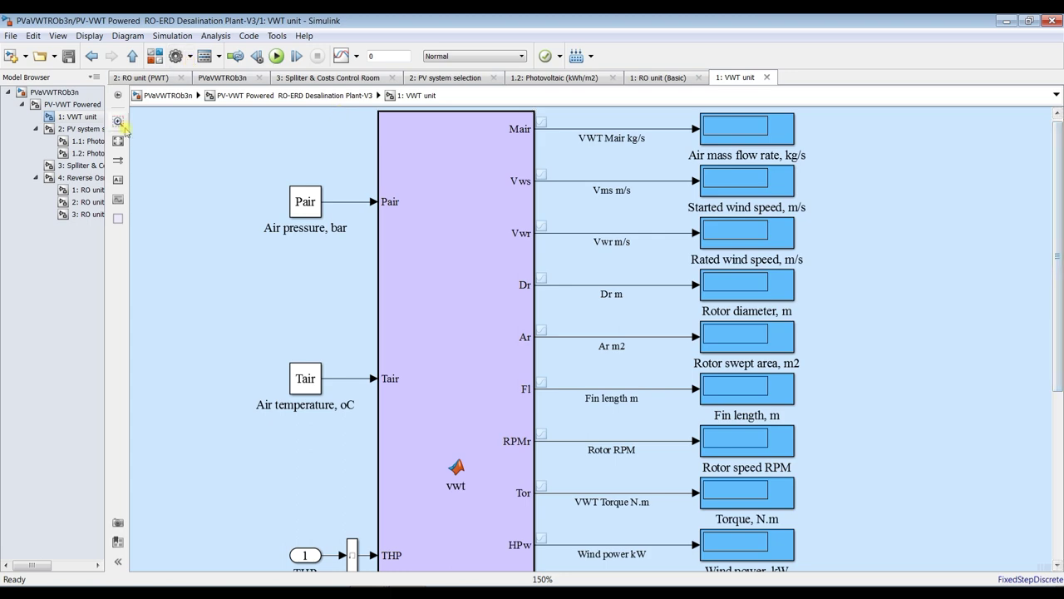
Step: Return to the plant level and set the VWT unit's rated power to 10 kW per set
click(73, 105)
double_click(303, 143)
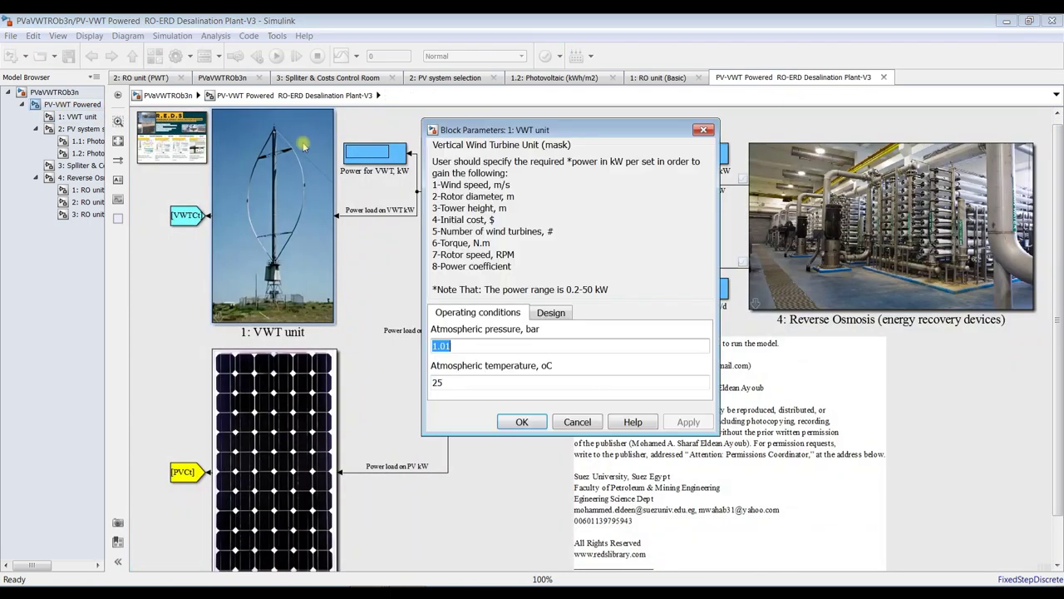
click(545, 316)
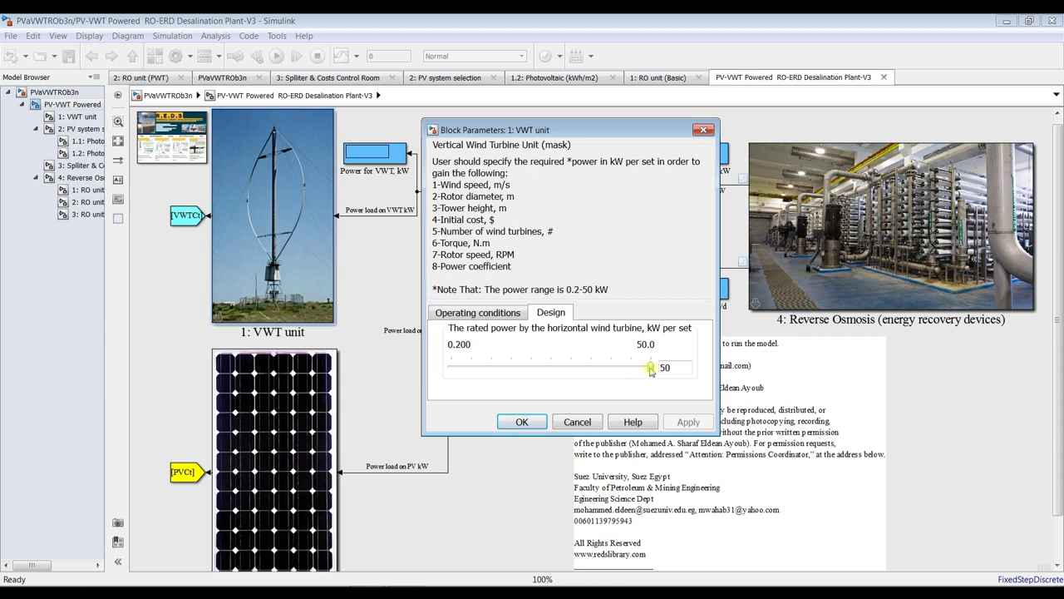
drag(651, 368, 567, 370)
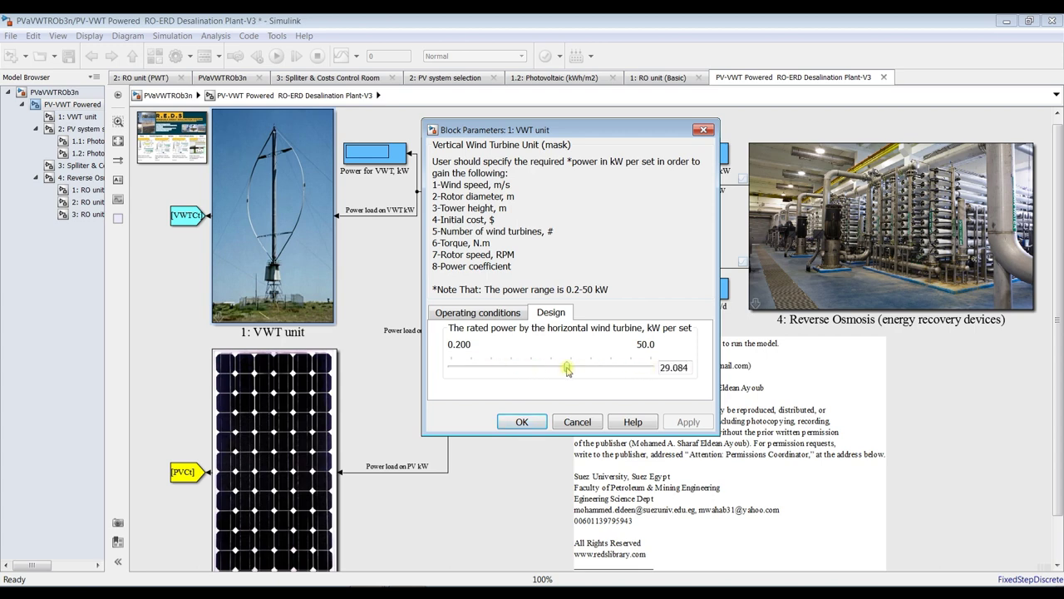
double_click(674, 366)
key(End)
drag(661, 367, 690, 367)
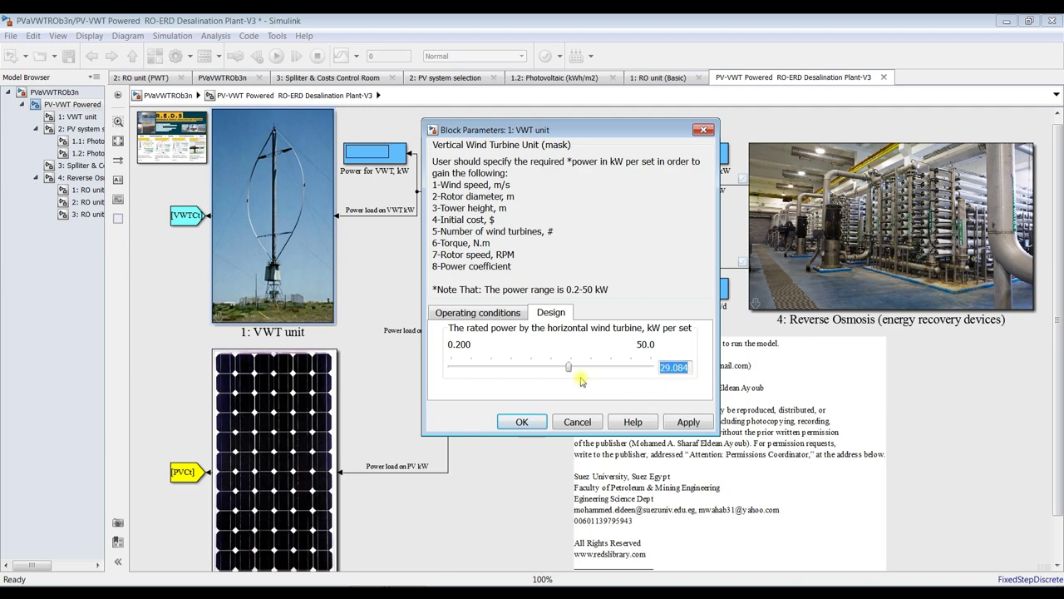
text(10)
click(687, 423)
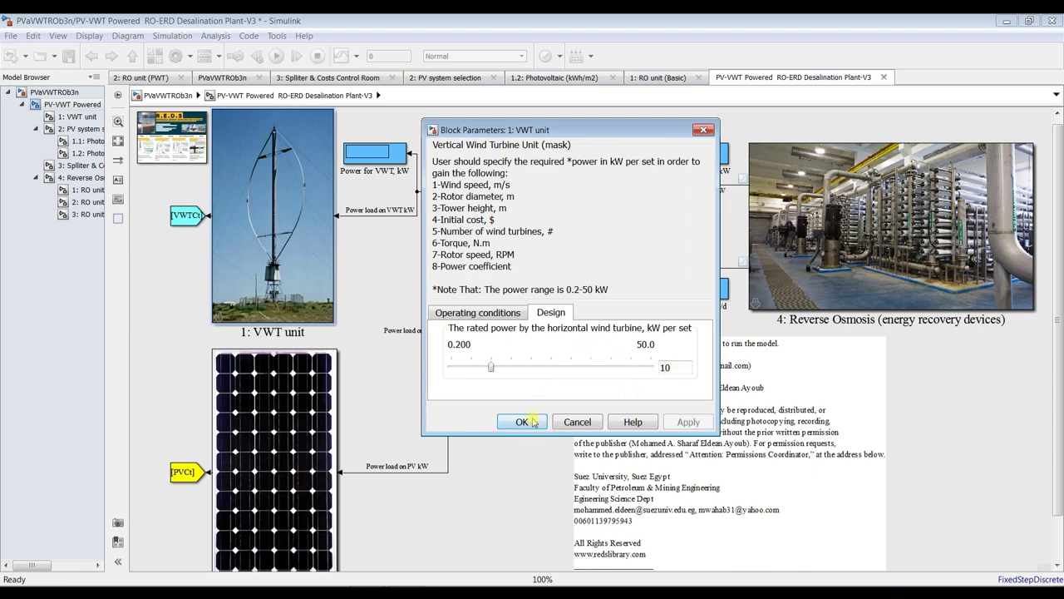
Step: Check the VWT unit's atmospheric pressure and temperature settings and close its parameters
click(479, 313)
double_click(466, 345)
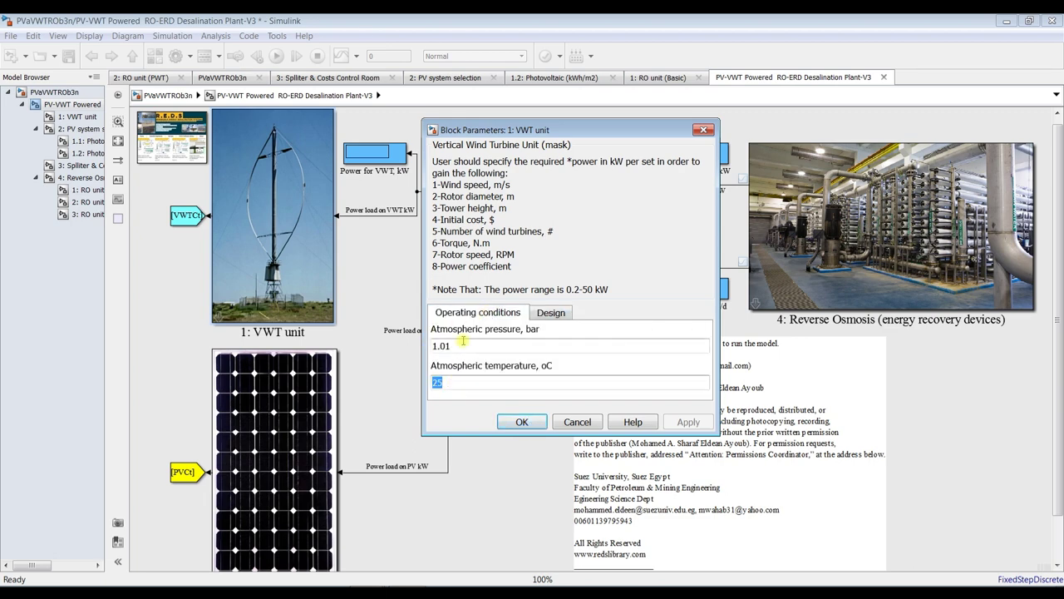
double_click(454, 381)
click(515, 423)
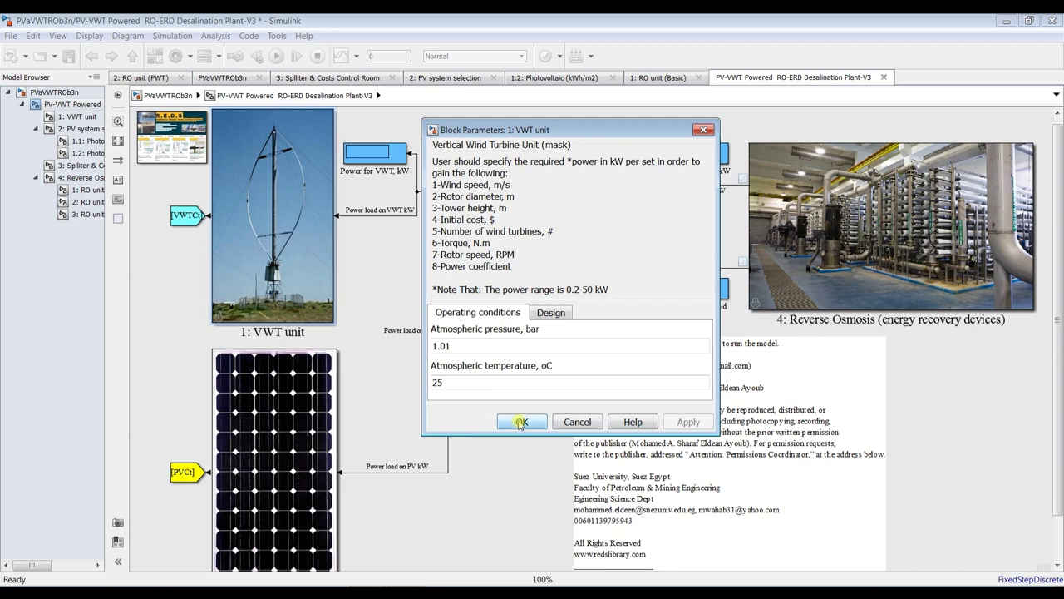
Step: Set the solar radiation selection of the PV system selection block to W/m2 and apply it
scroll(325, 335, down, 1)
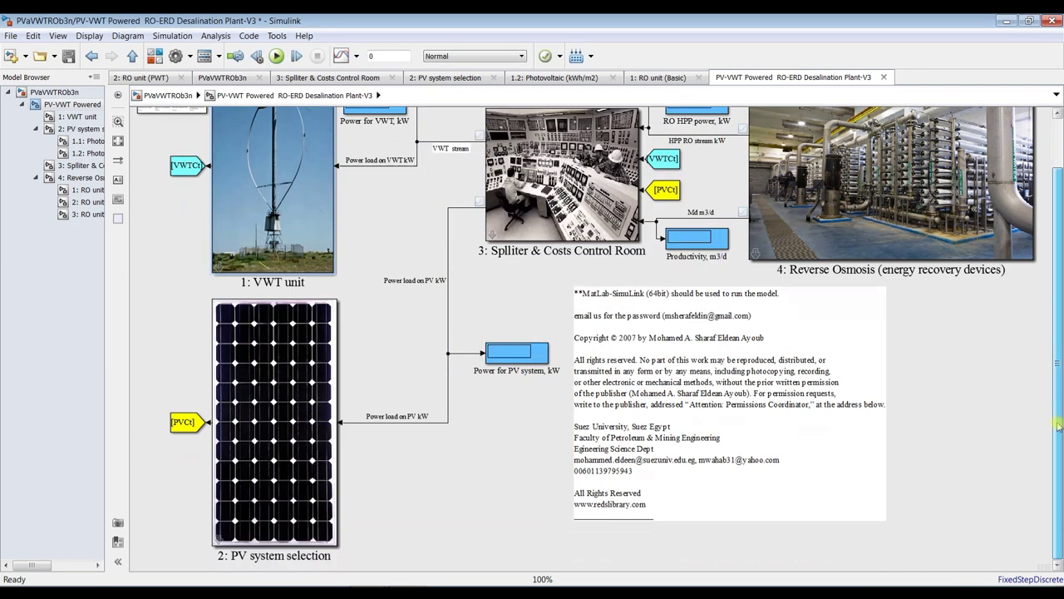
double_click(280, 341)
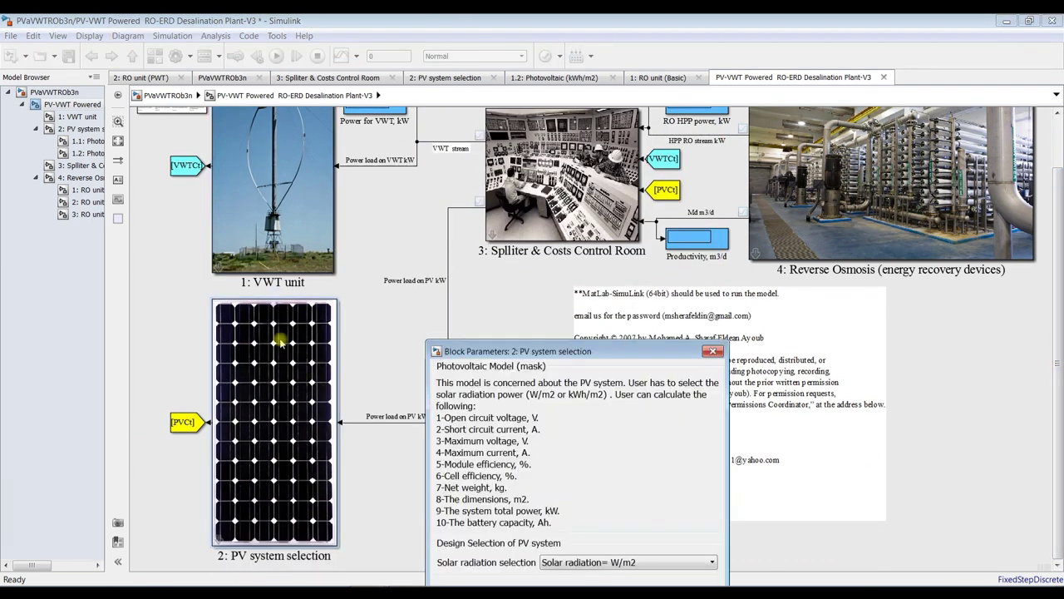
drag(567, 349, 540, 126)
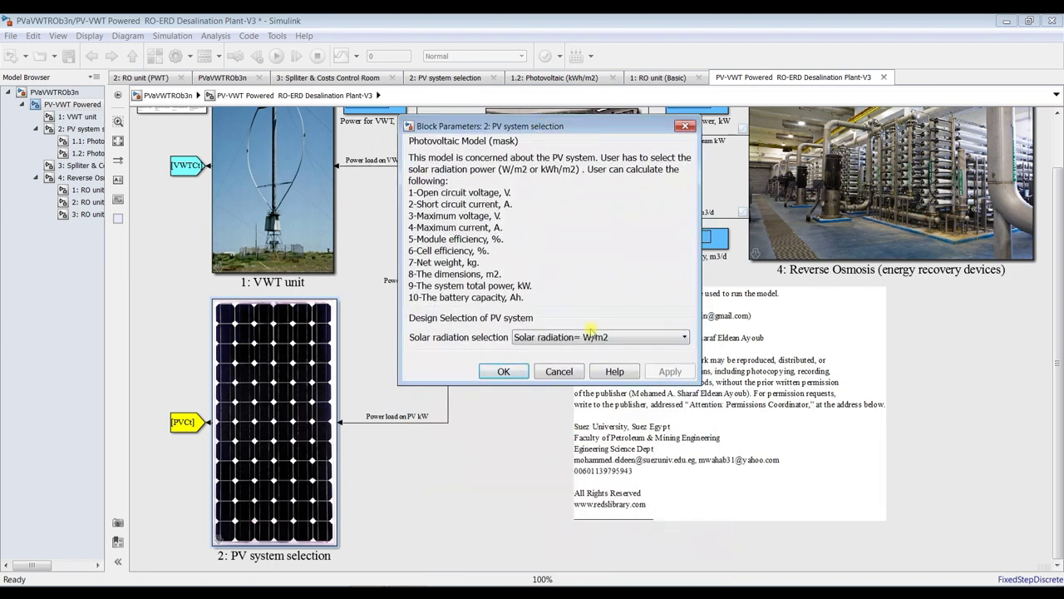
click(589, 336)
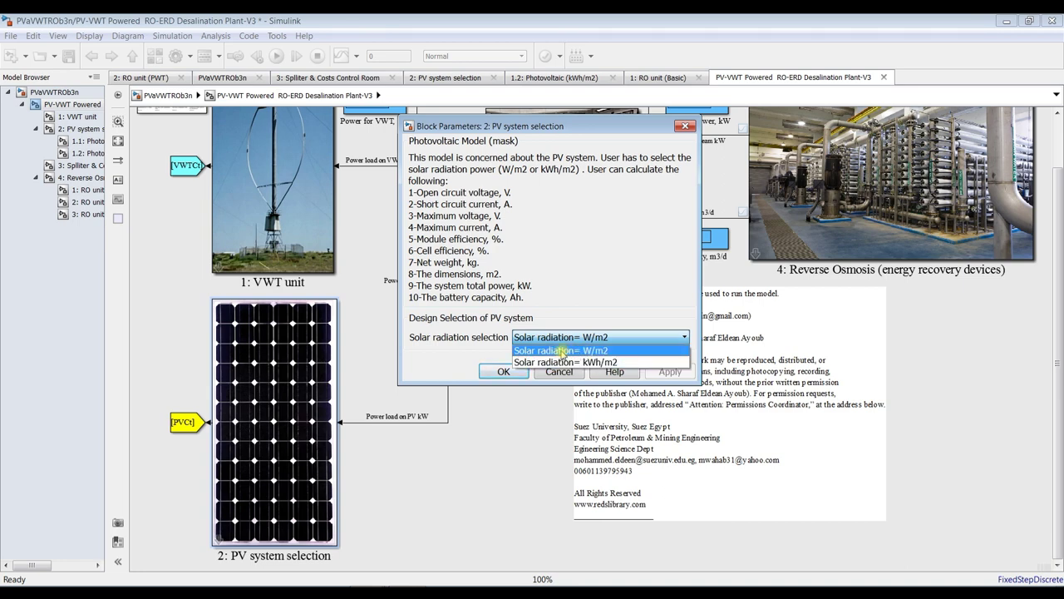
click(563, 351)
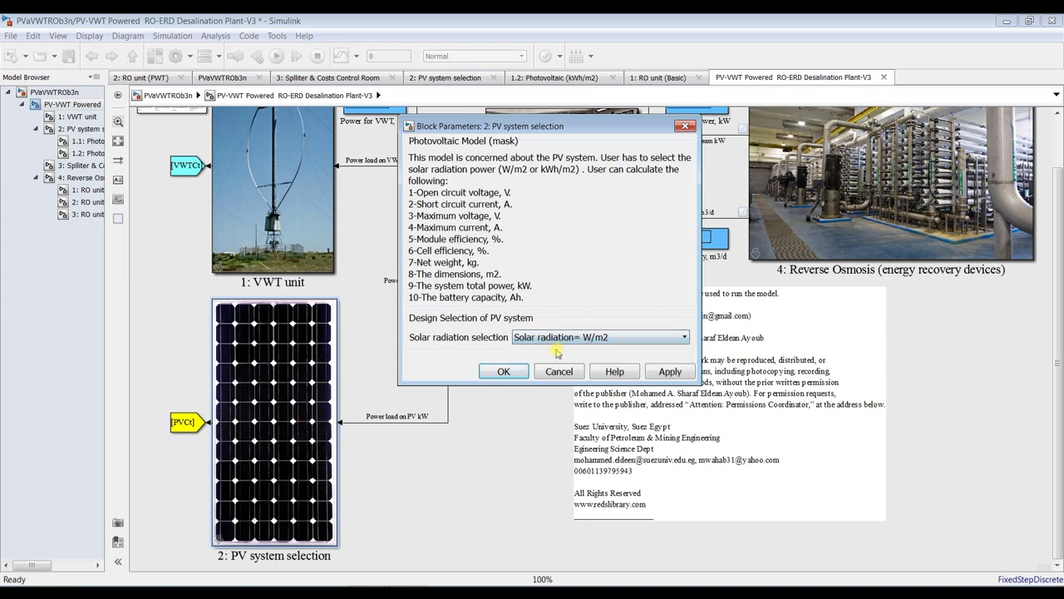
click(670, 370)
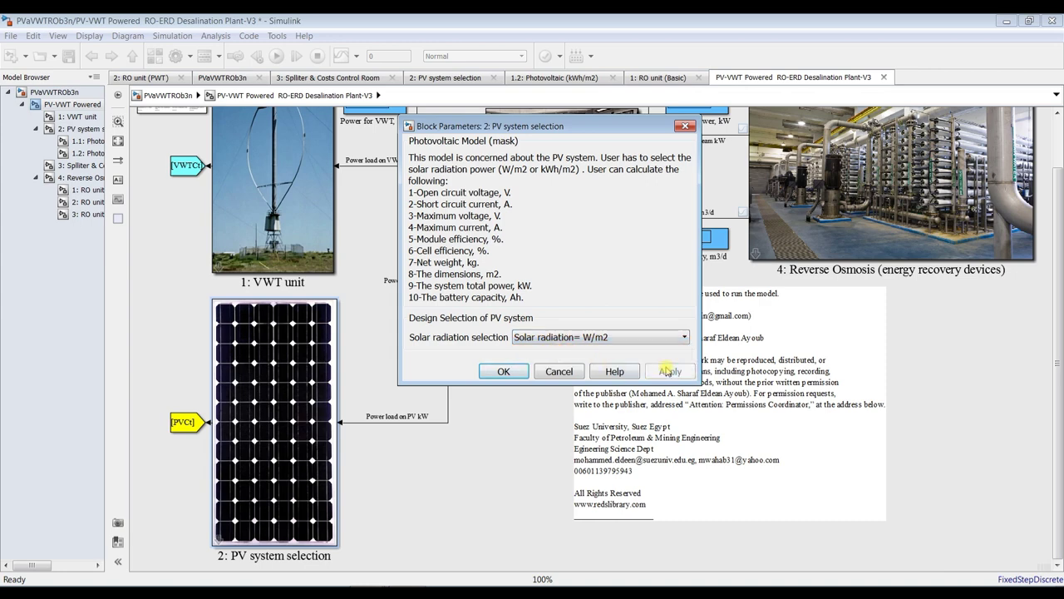
click(503, 372)
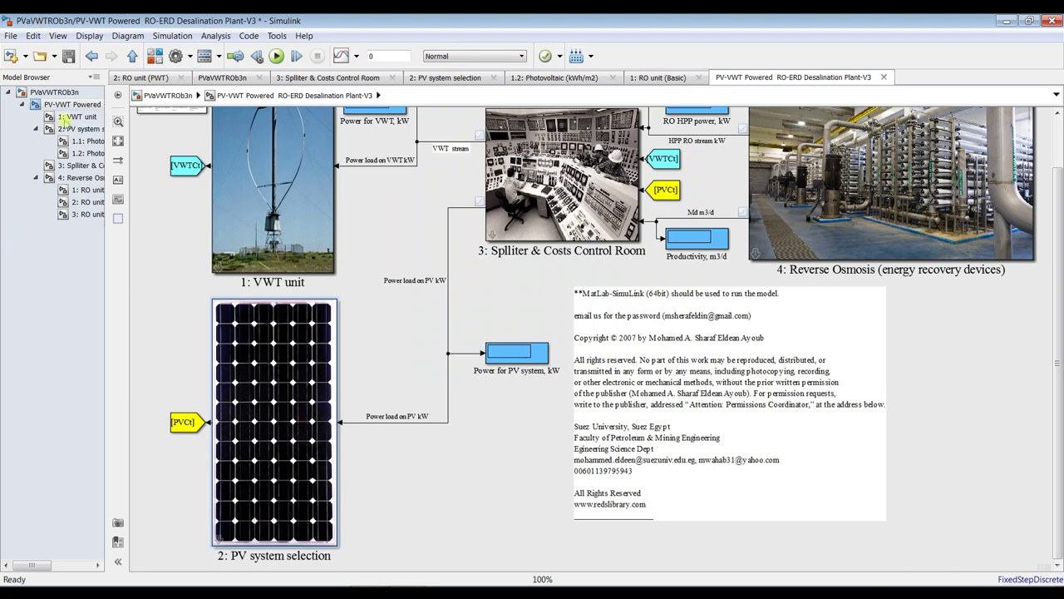
Step: Open the PV system selection subsystem and set the 1.1: Photovoltaic (W/m2) block's solar flux to 500 W/m2, applying the change
click(87, 129)
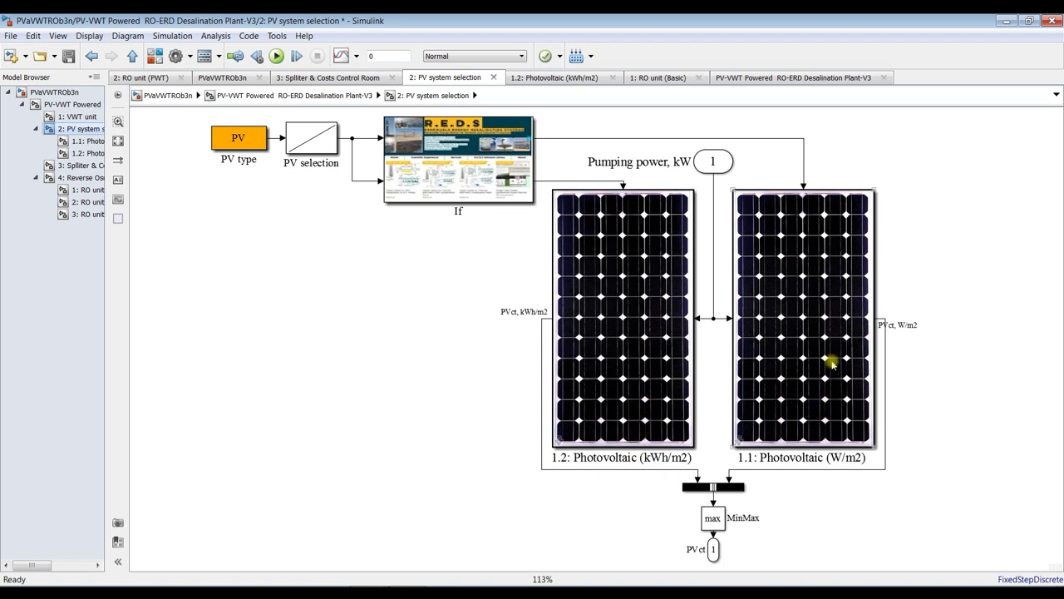
click(786, 243)
double_click(785, 243)
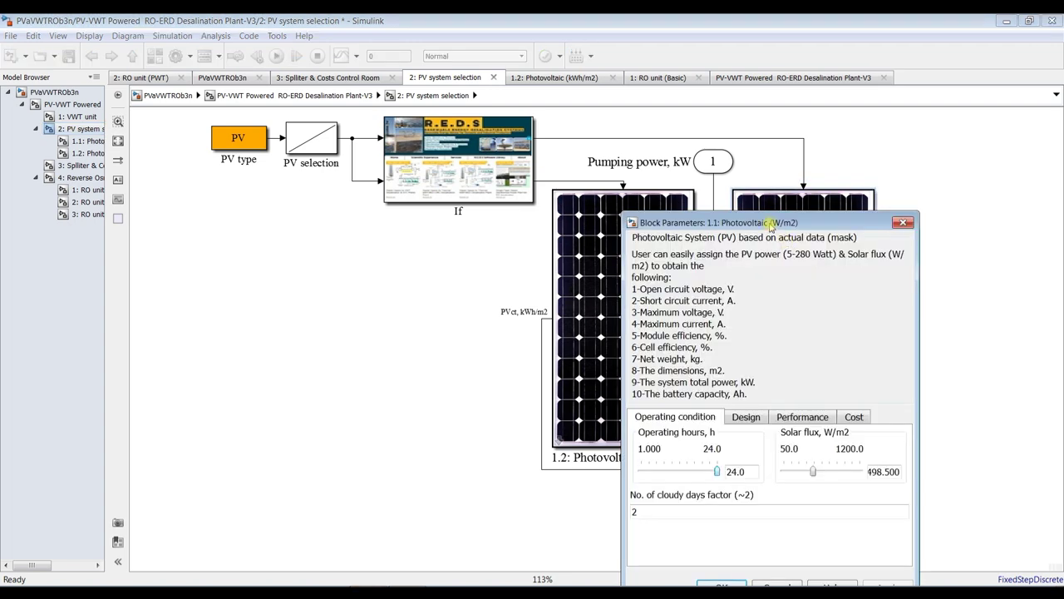
drag(770, 138, 407, 86)
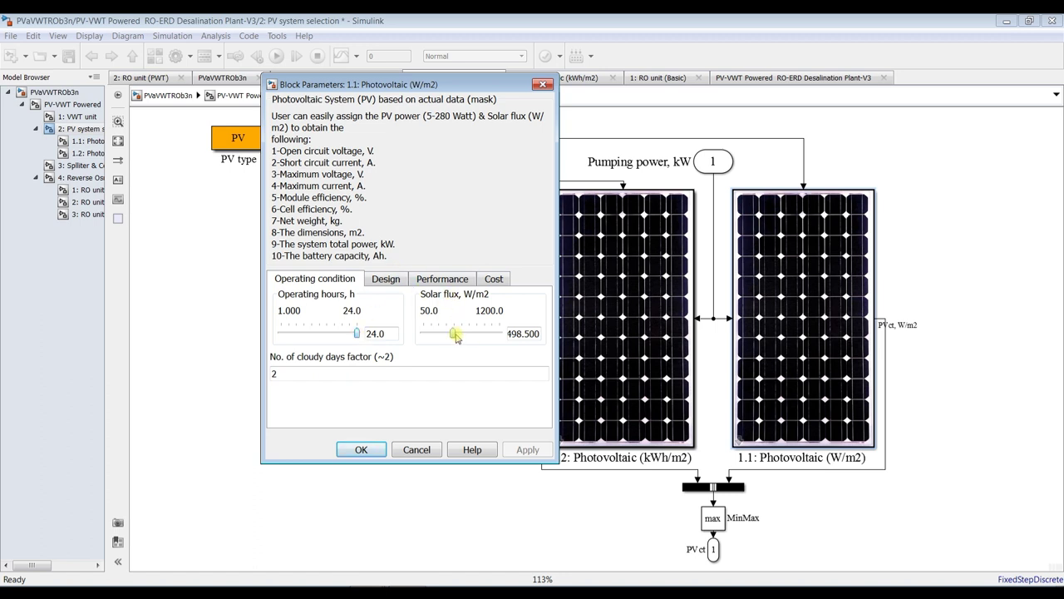
double_click(515, 332)
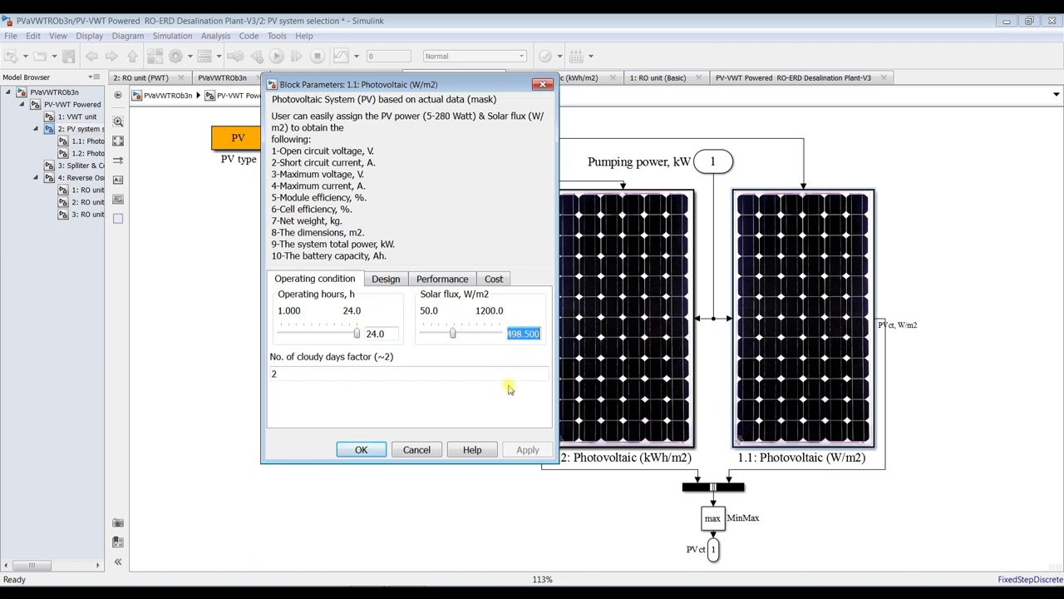
text(5)
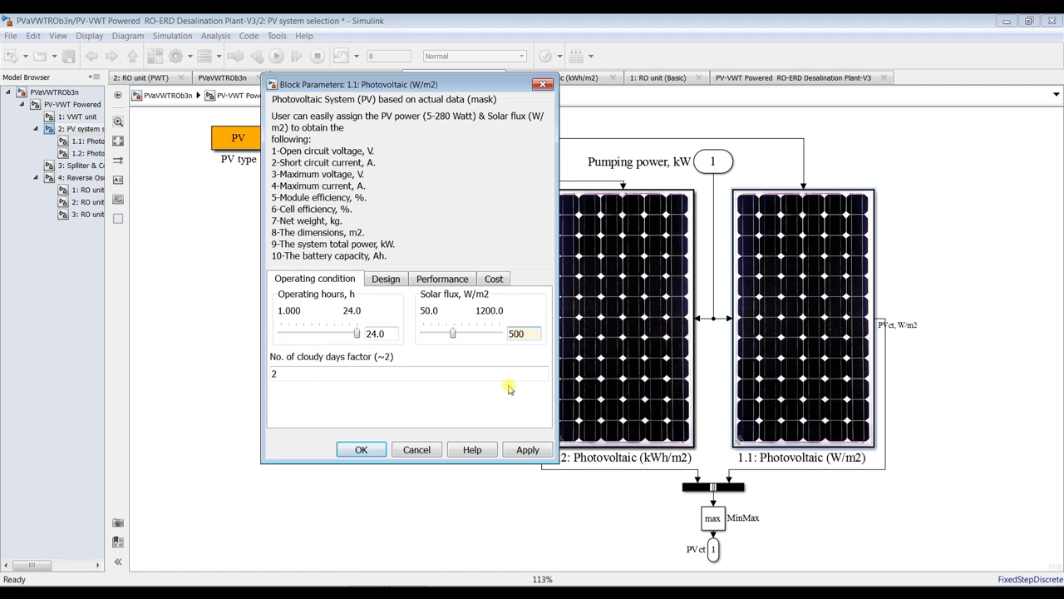
click(532, 450)
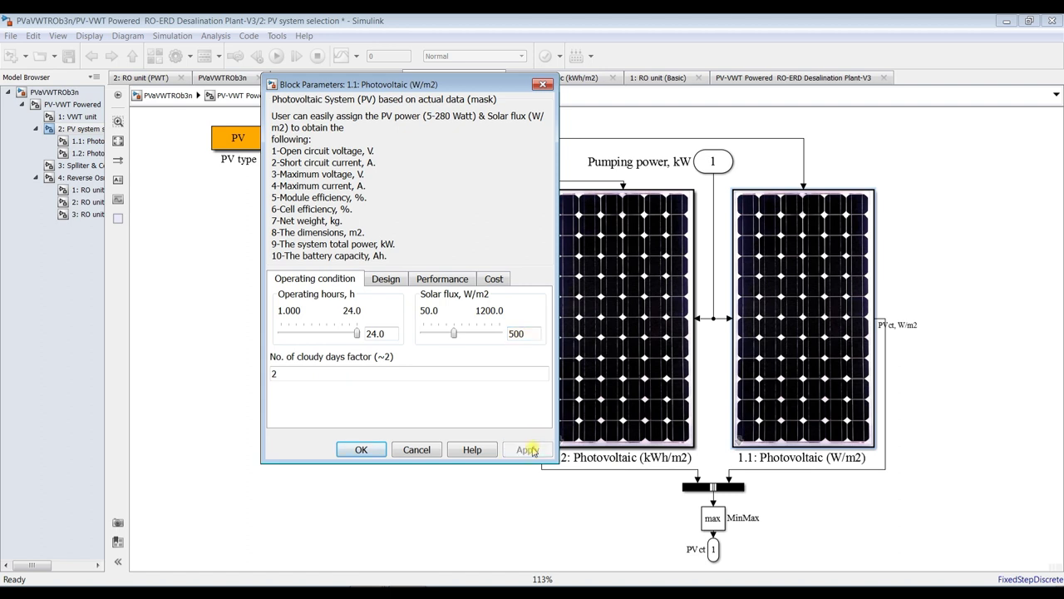
Step: Set the W/m2 photovoltaic block's power of module to 180 Watt and apply it
click(388, 279)
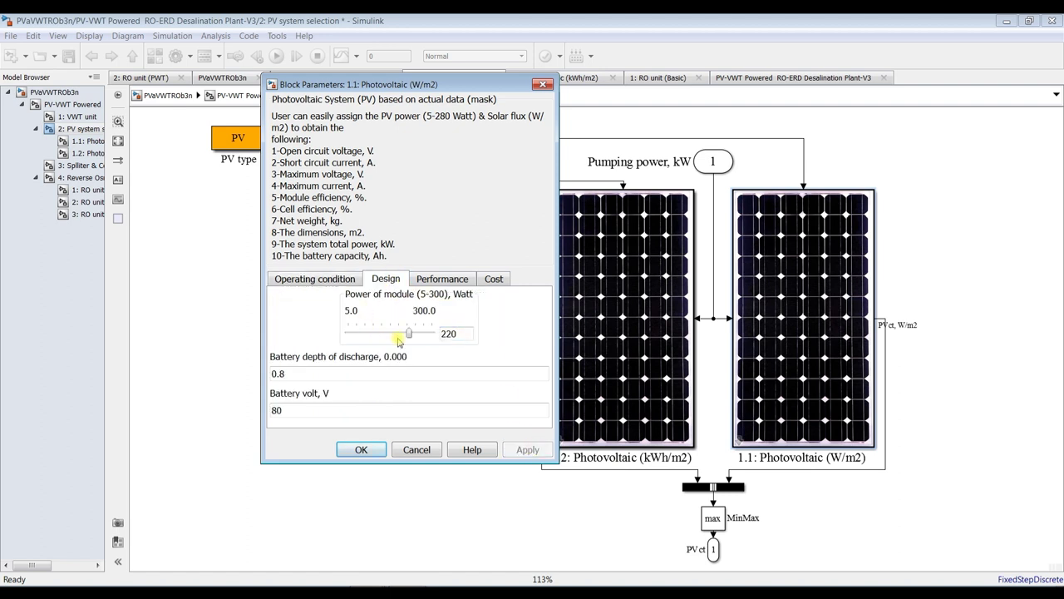
double_click(458, 333)
text(1)
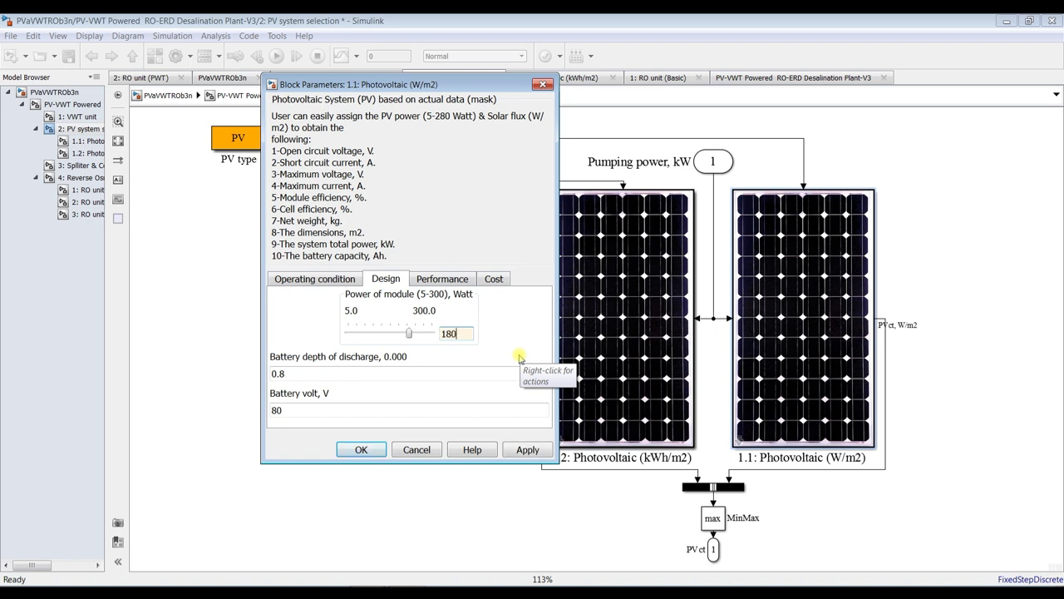
text(80)
click(518, 451)
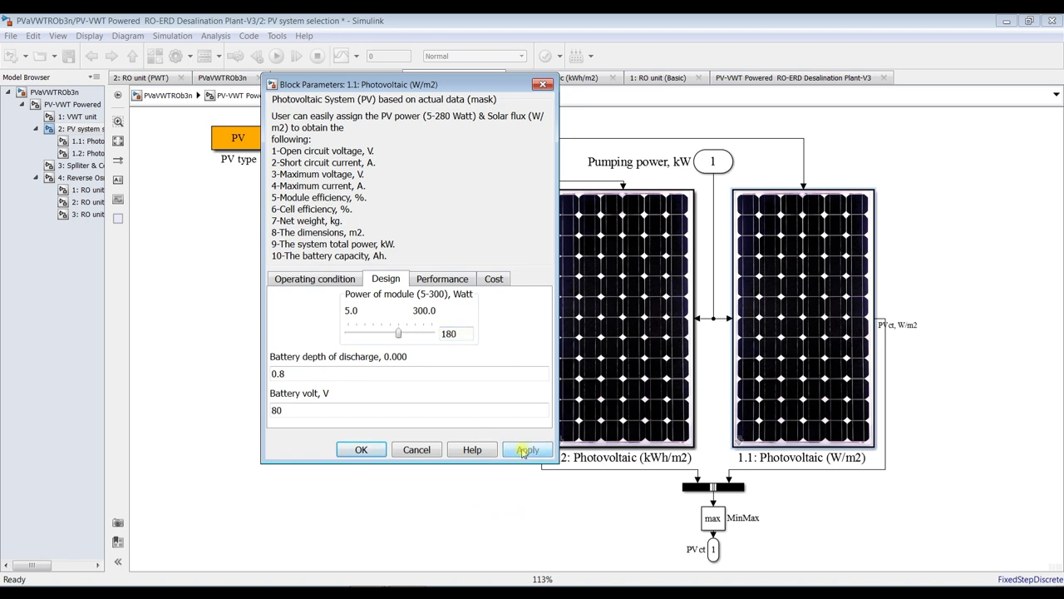
Step: Check the photovoltaic block's battery discharge depth, voltage, efficiency and unit price settings and close its parameters
double_click(318, 374)
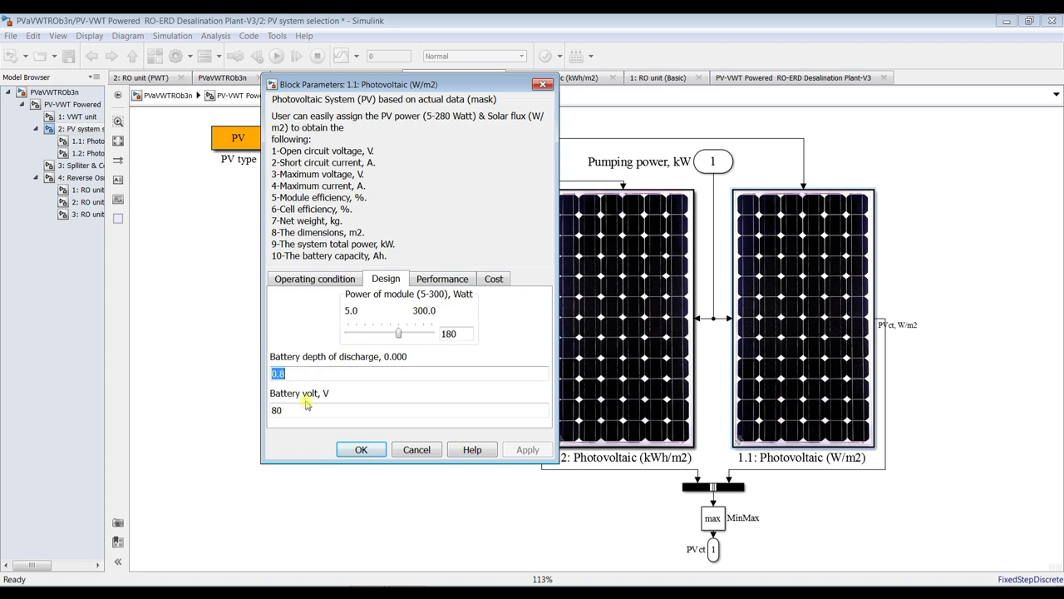
double_click(299, 409)
double_click(298, 374)
click(449, 281)
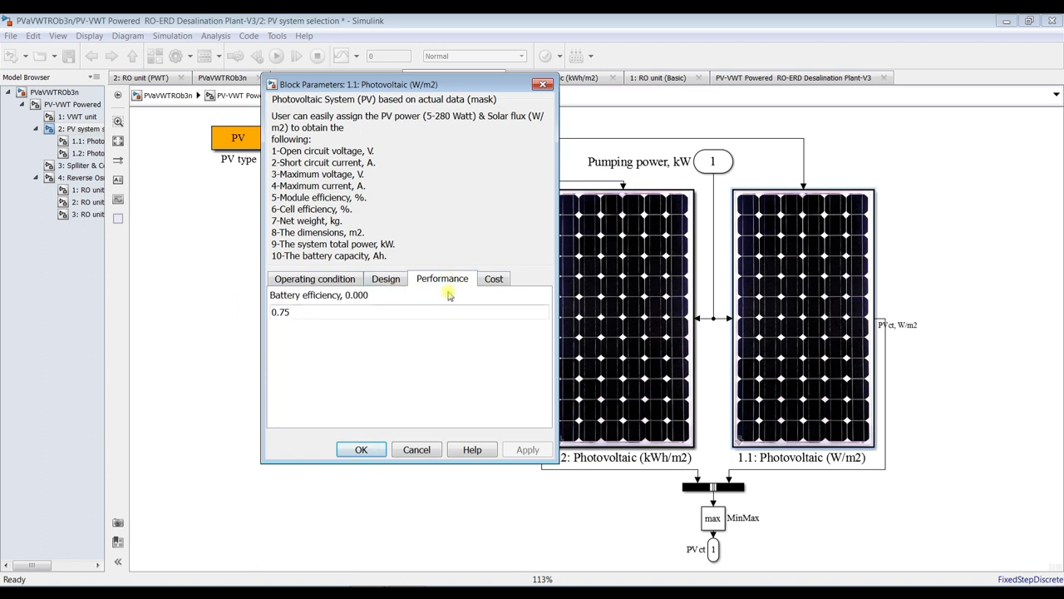
click(493, 278)
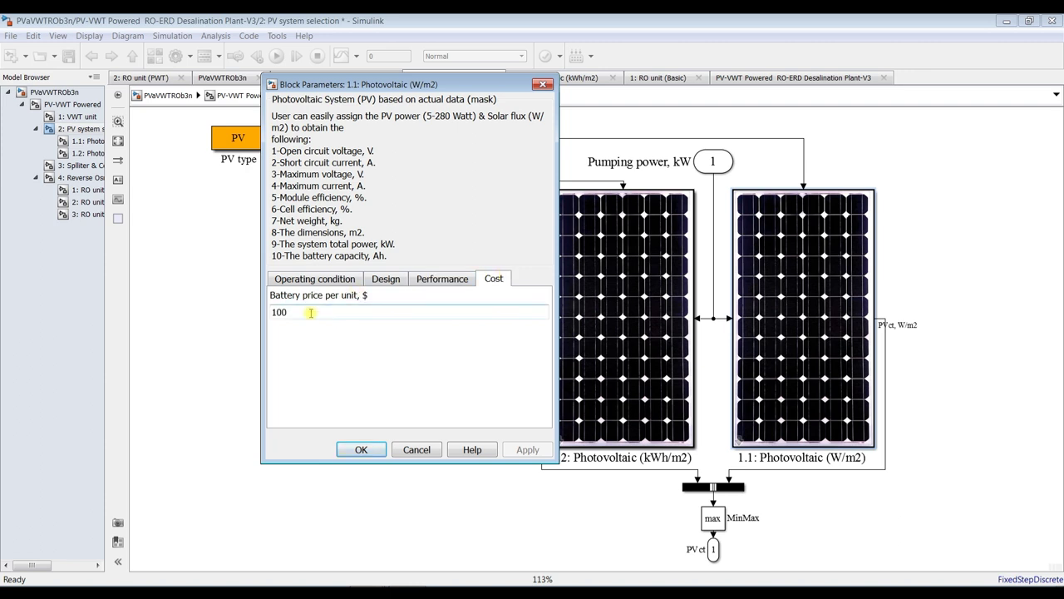
click(362, 450)
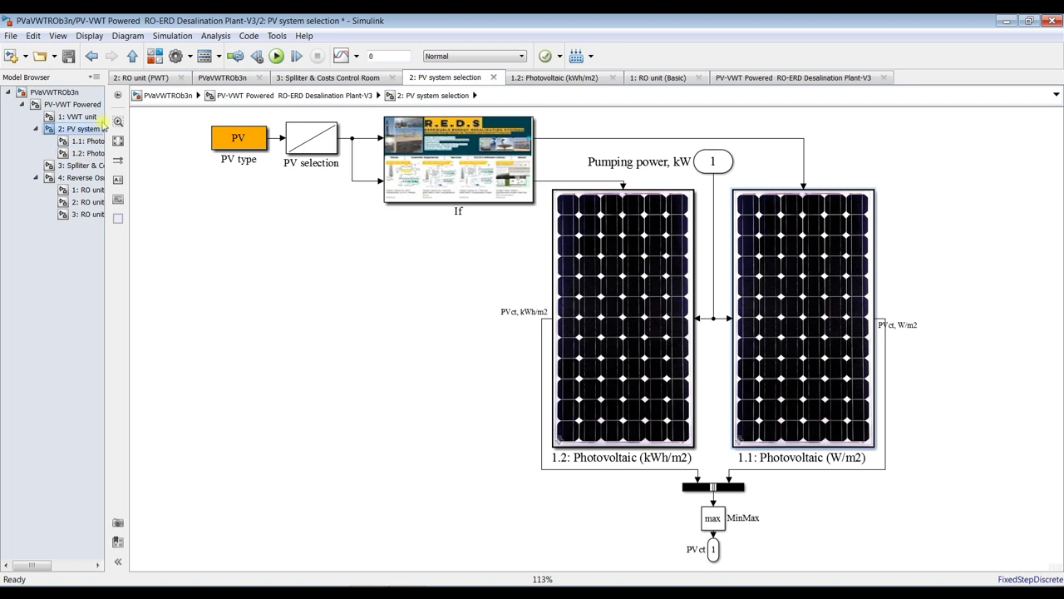
Step: Glance into the control room subsystem, return to the plant level and open the Splitter & Costs Control Room's design parameters
click(68, 166)
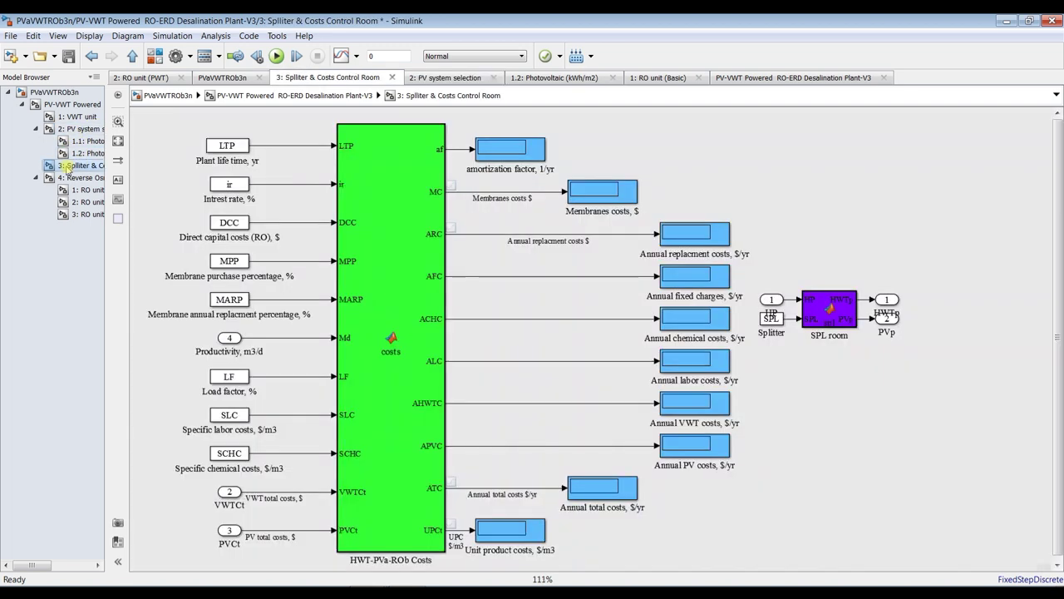
click(83, 104)
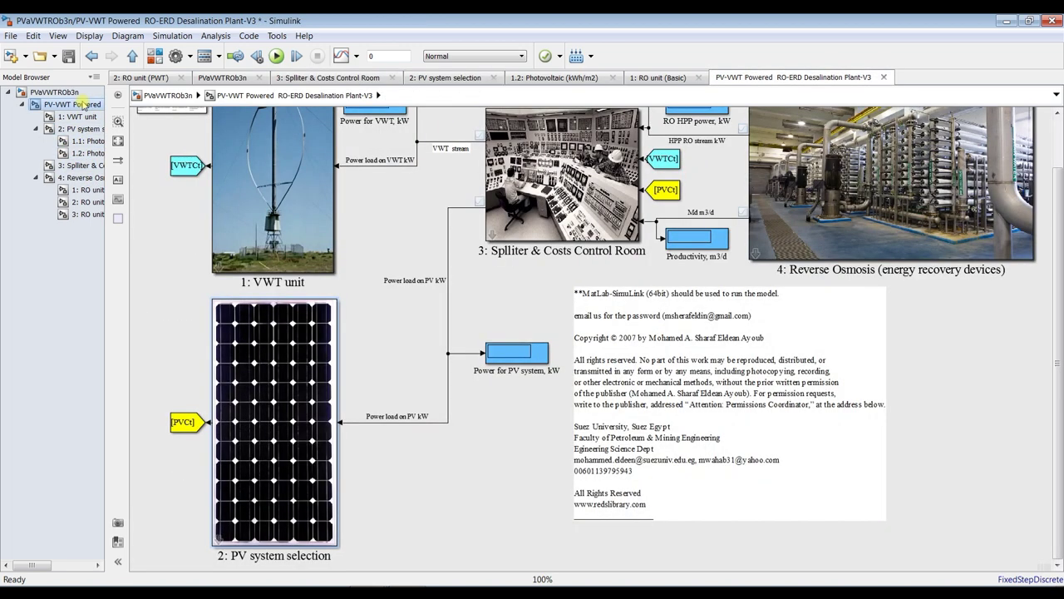
scroll(1060, 265, up, 2)
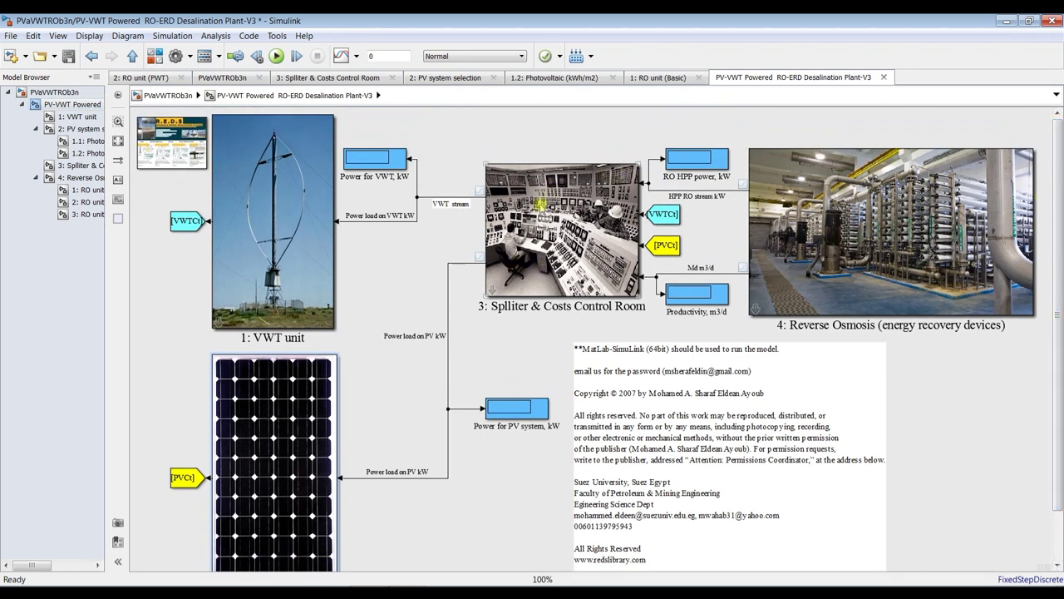
double_click(545, 205)
drag(395, 179, 611, 142)
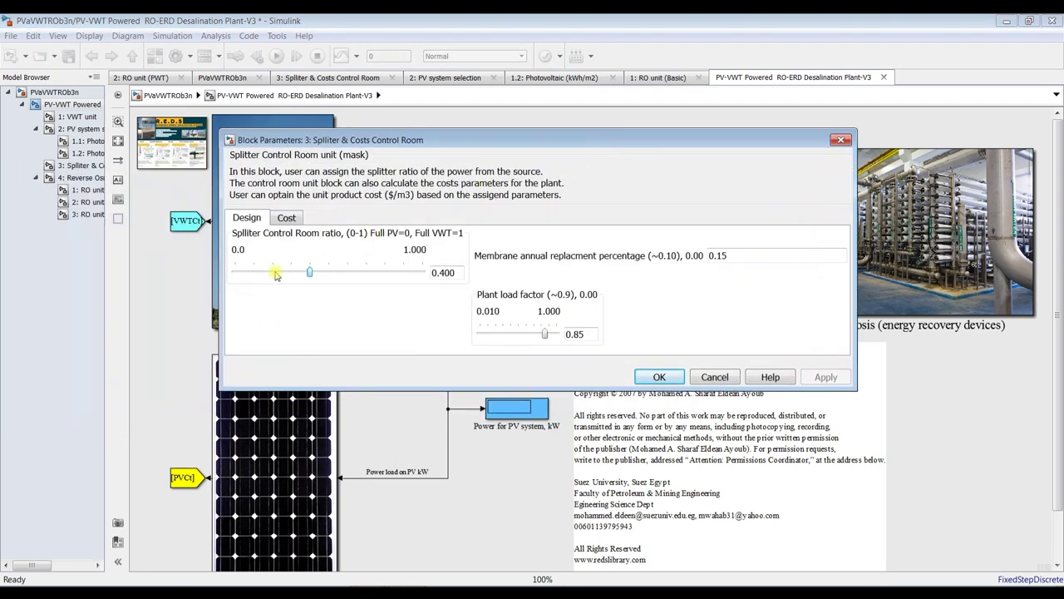
click(286, 218)
click(246, 218)
Step: Try the splitter control room ratio across its range from full PV to full VWT, stopping at 0.530
drag(309, 272, 221, 268)
drag(236, 270, 439, 287)
drag(422, 273, 313, 278)
drag(313, 275, 336, 274)
Step: Set the splitter control room ratio to 0.5 and apply it
double_click(441, 272)
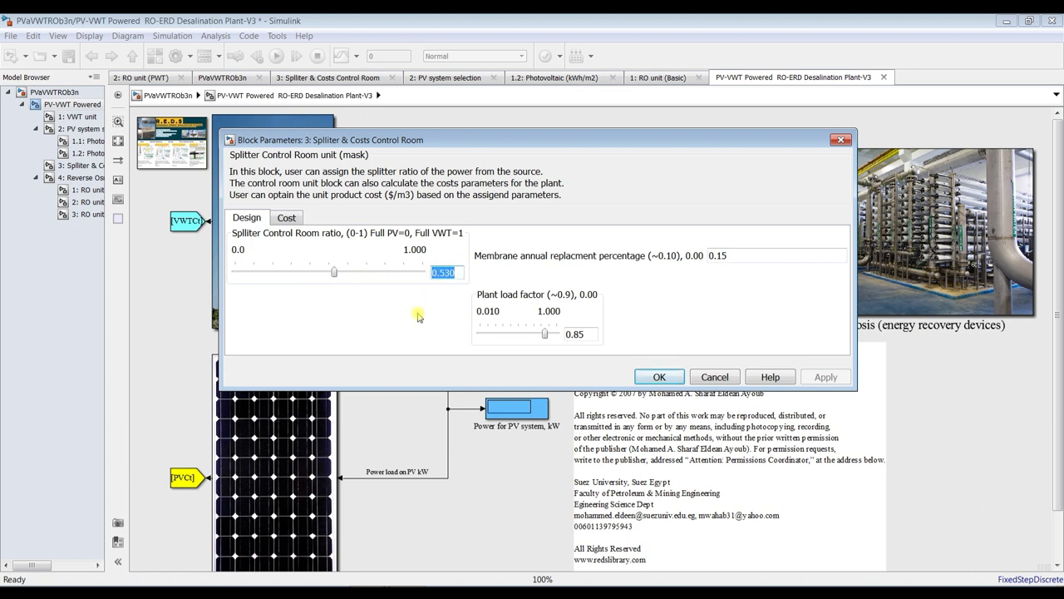
key(End)
double_click(445, 273)
text(0.530)
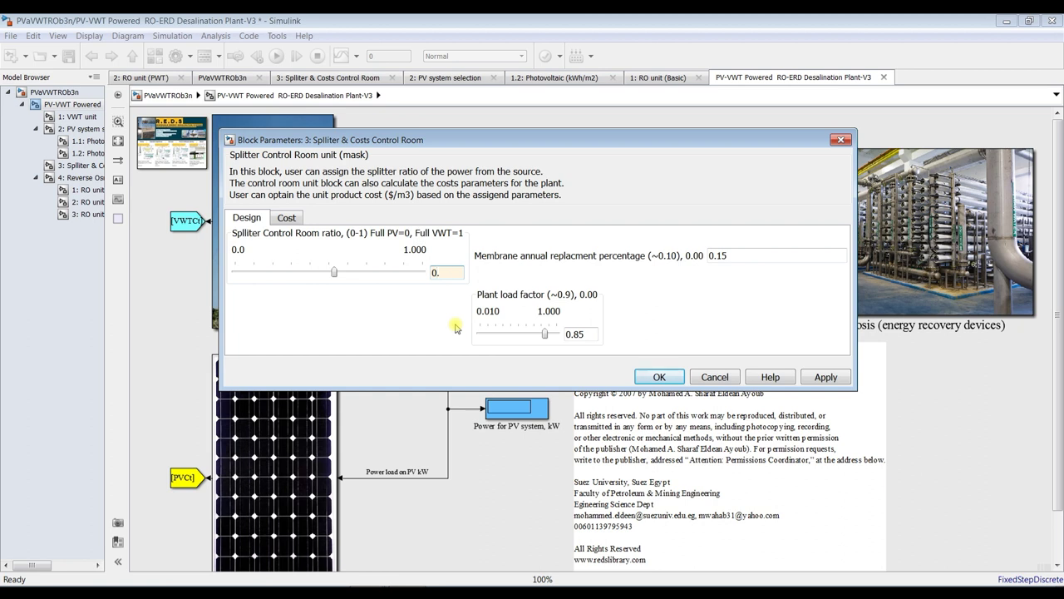
click(828, 378)
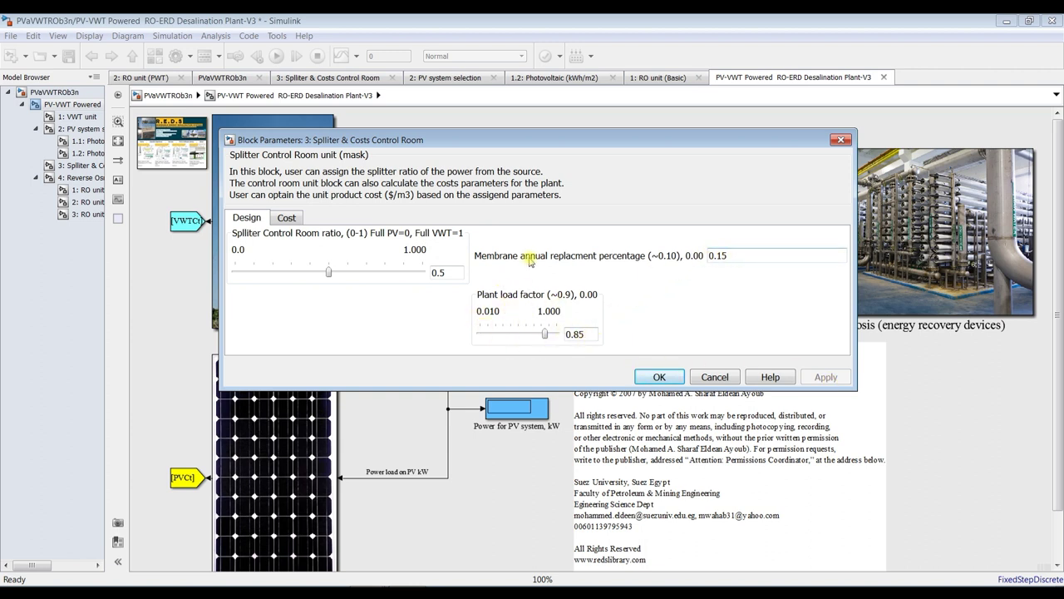
Step: Review the control room's membrane replacement percentage and its interest rate, capital, labor, membrane purchase and chemical cost settings
double_click(741, 254)
click(733, 255)
double_click(735, 255)
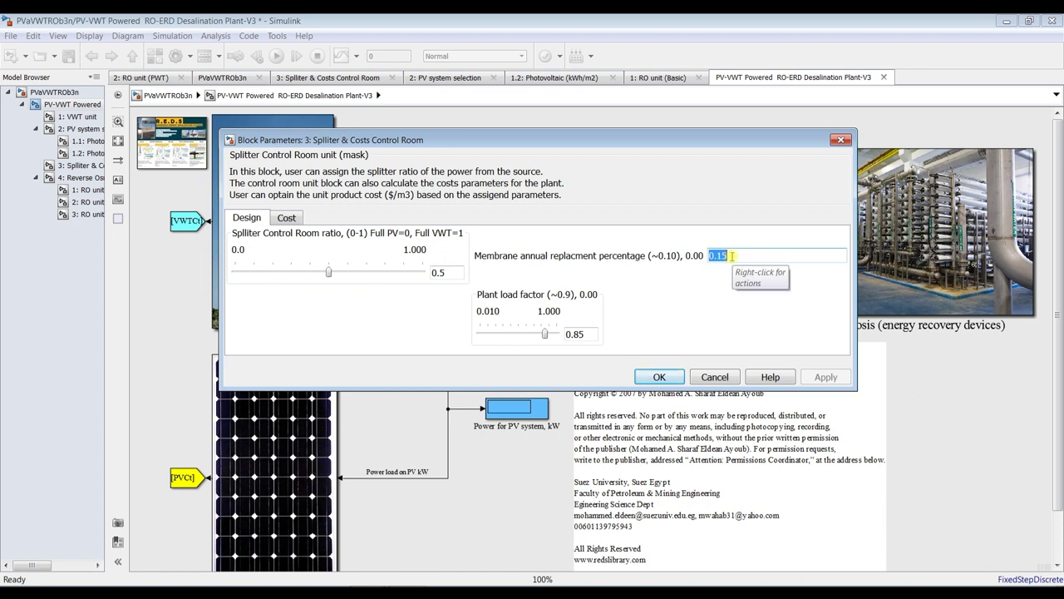
click(287, 218)
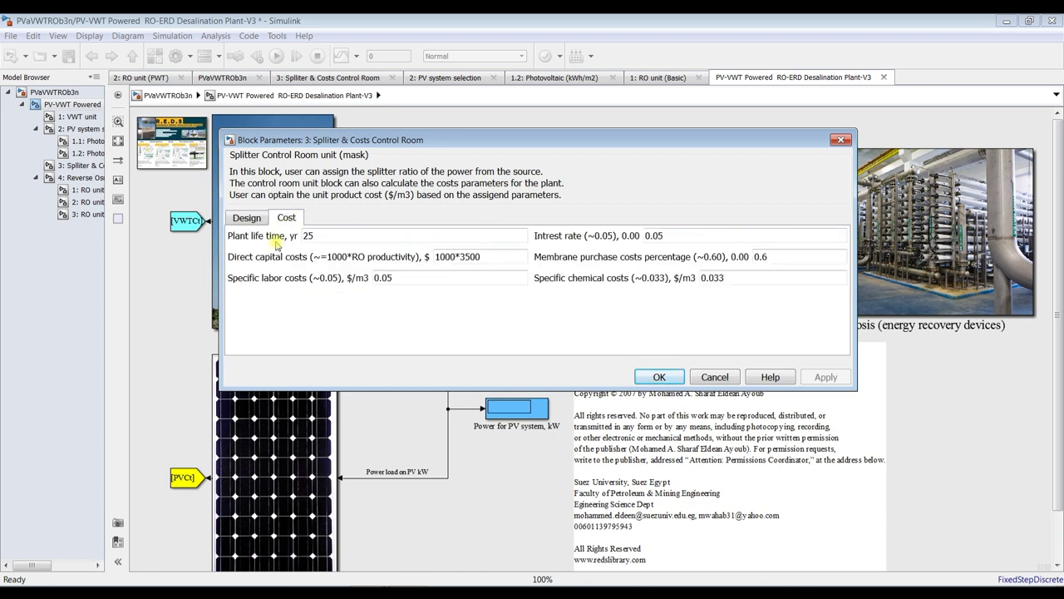
double_click(687, 233)
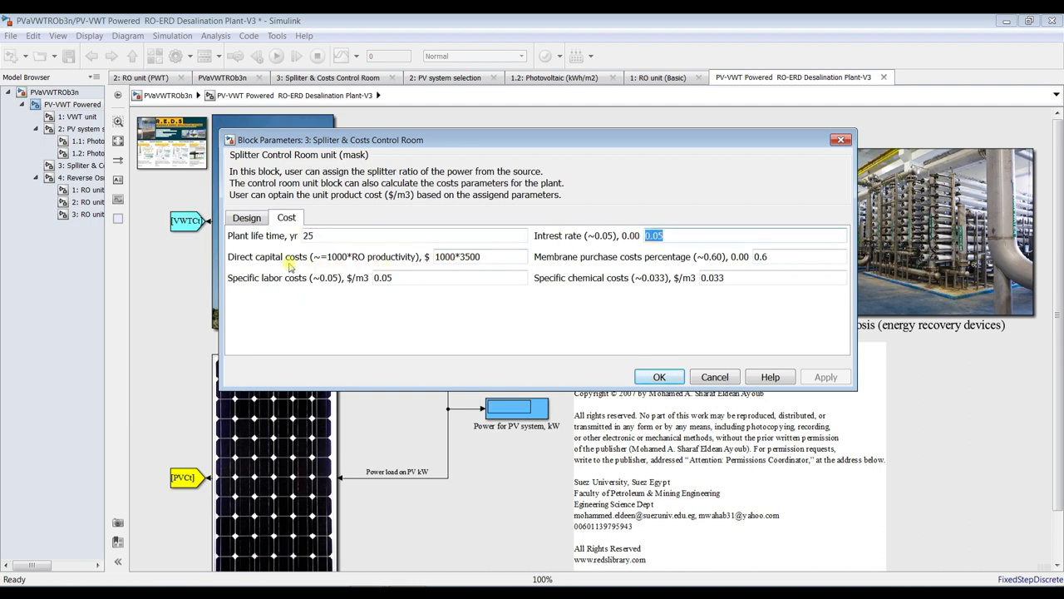
double_click(486, 254)
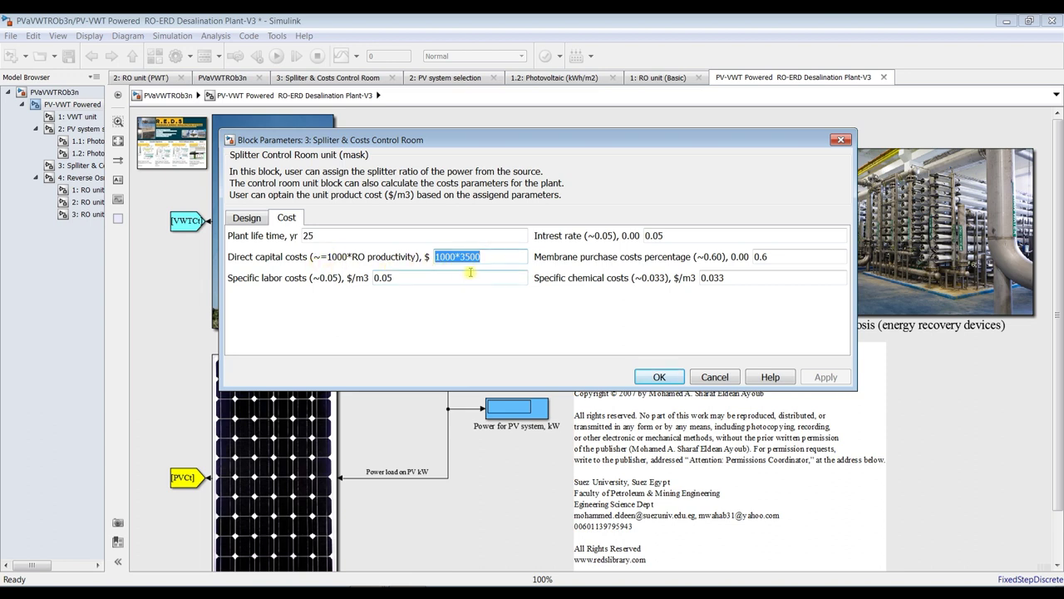
double_click(421, 281)
click(763, 256)
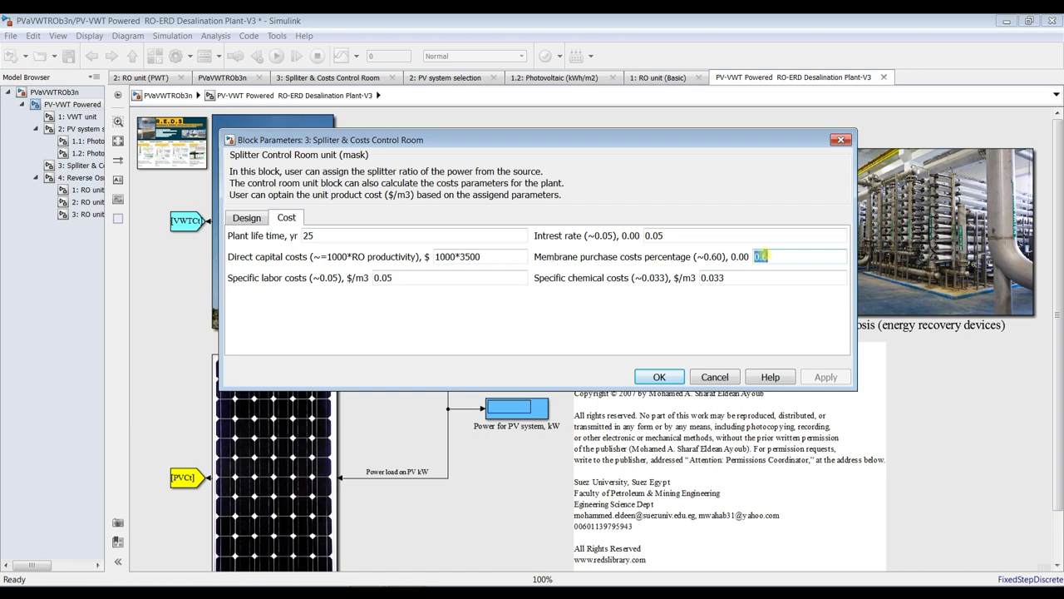
click(730, 278)
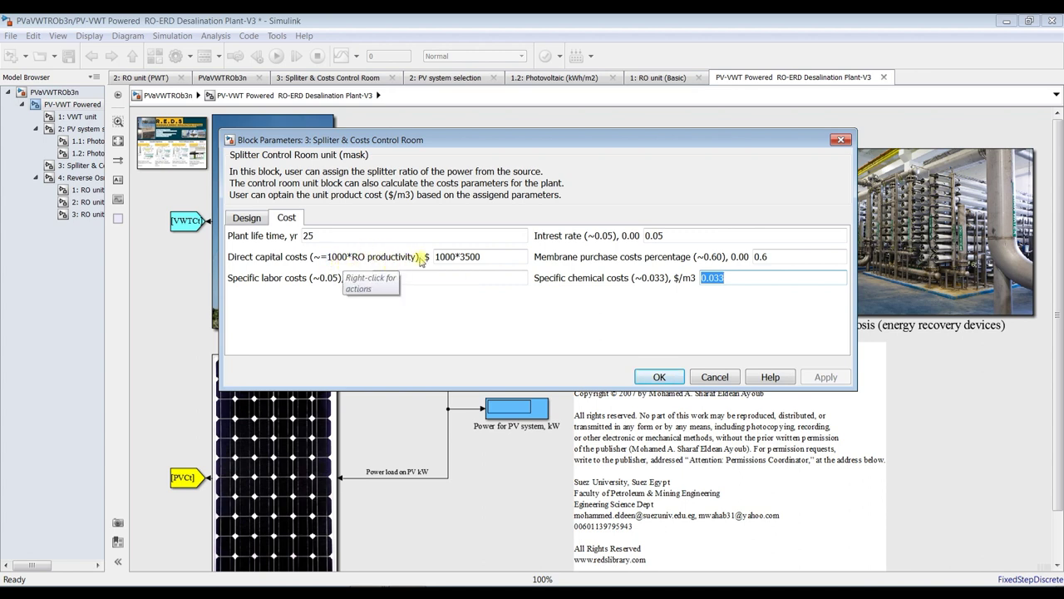
Step: Examine the two factors of the direct capital costs expression and close the control room's parameters
drag(481, 257, 436, 257)
click(460, 256)
drag(483, 257, 459, 257)
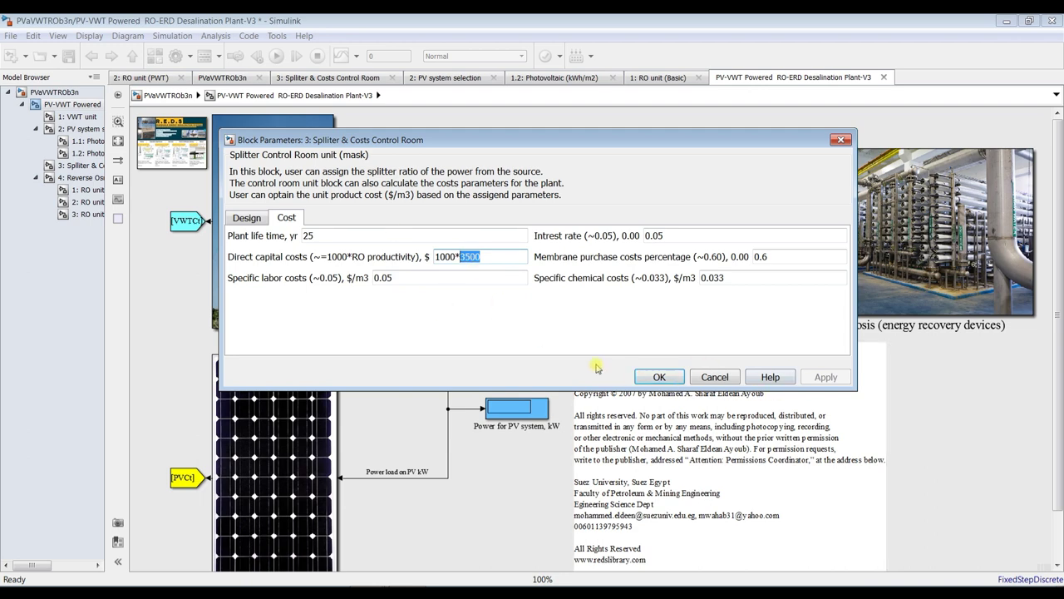
click(652, 377)
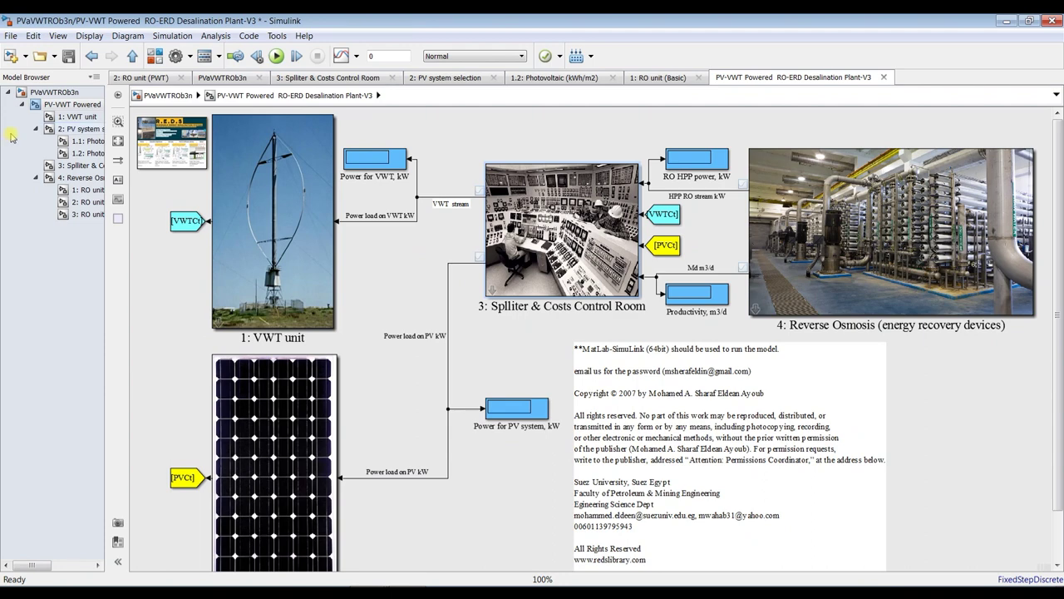
Step: Examine the cost model's inputs and outputs inside the Splitter & Costs Control Room subsystem and return to the plant level
click(75, 165)
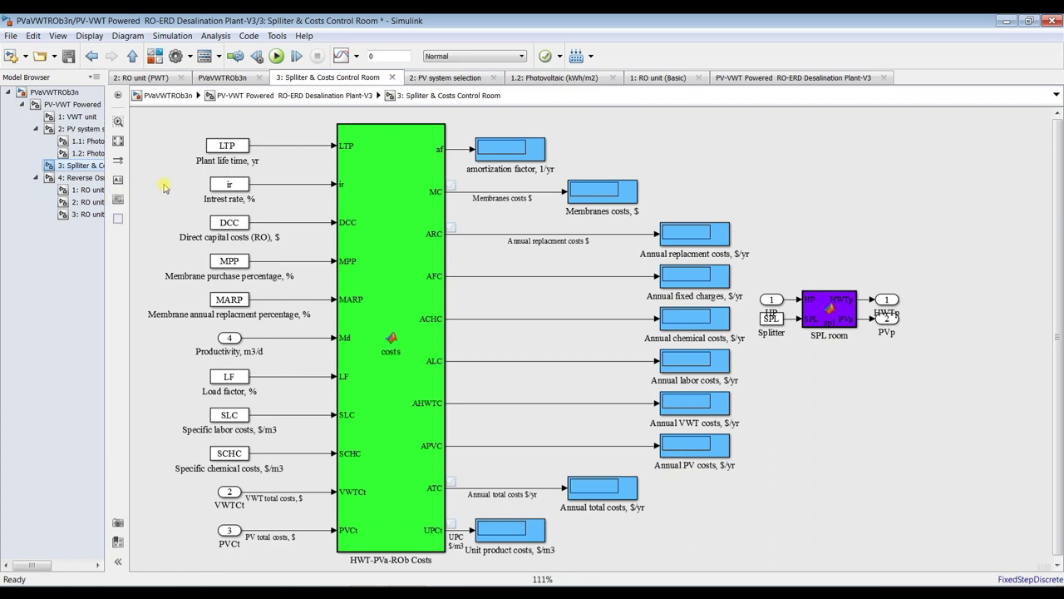
click(372, 230)
click(67, 106)
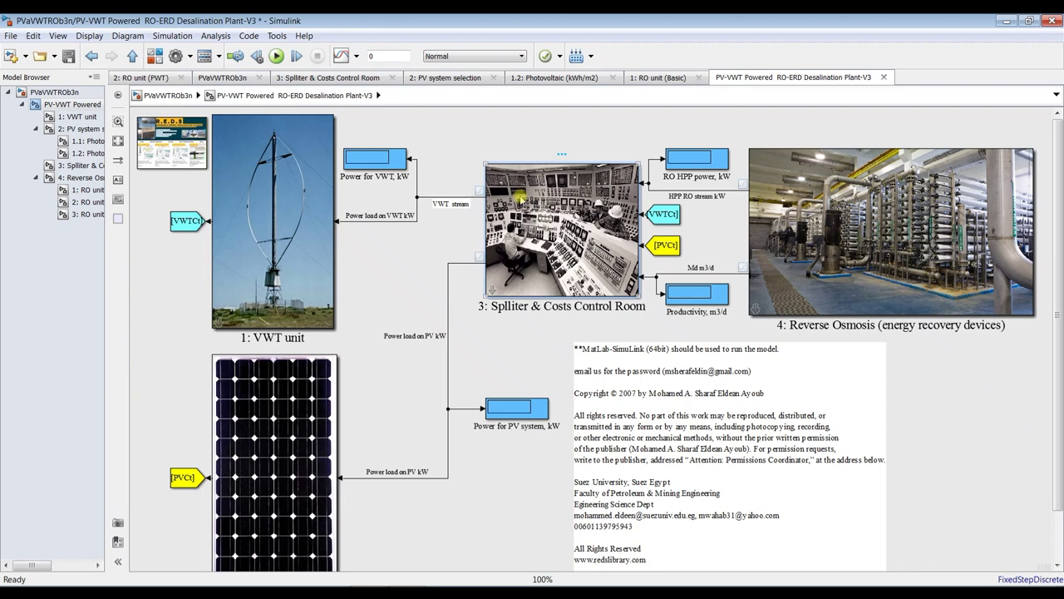
Step: Open the Splitter & Costs Control Room's mask editor full-screen and examine the direct capital costs and interest rate parameter properties
key(ctrl+m)
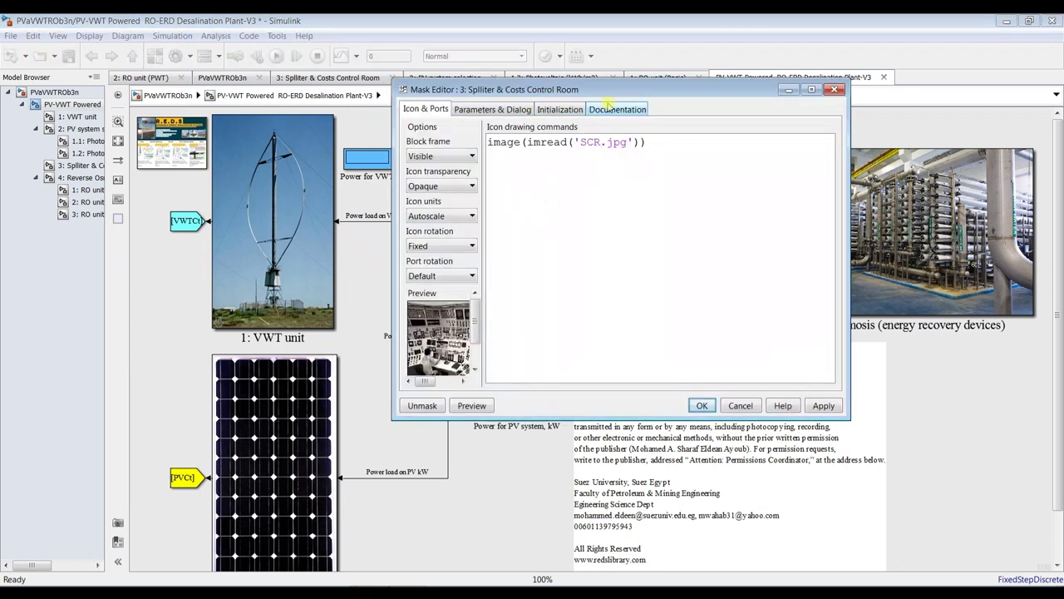
click(517, 109)
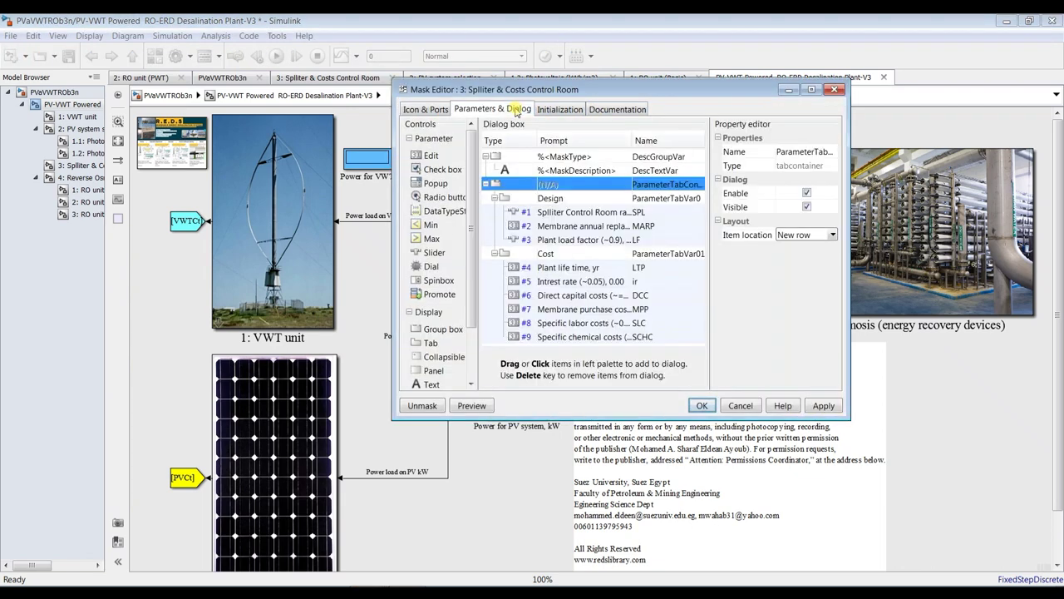
click(812, 89)
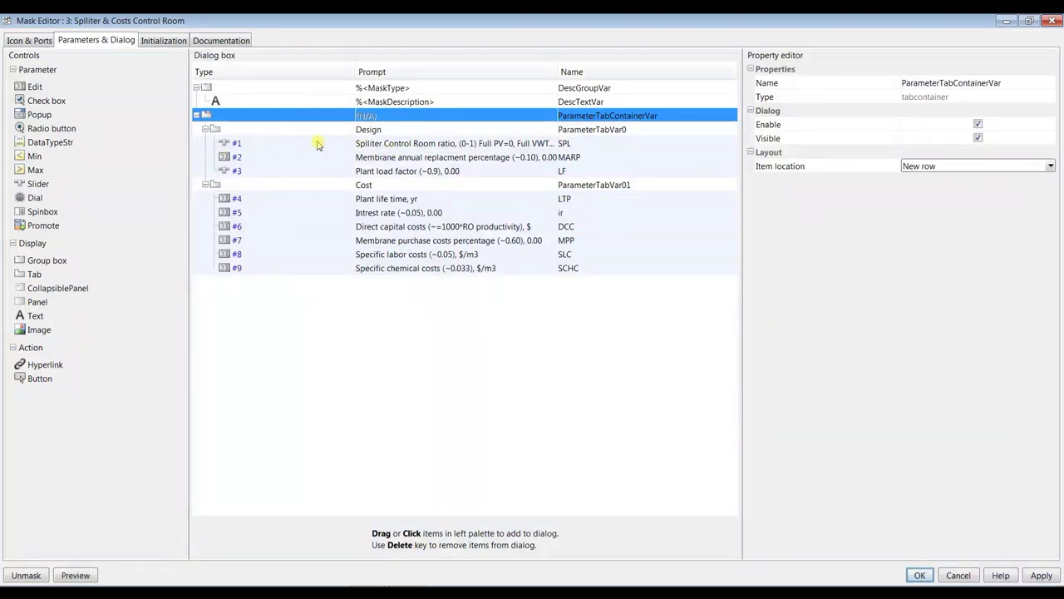
click(317, 228)
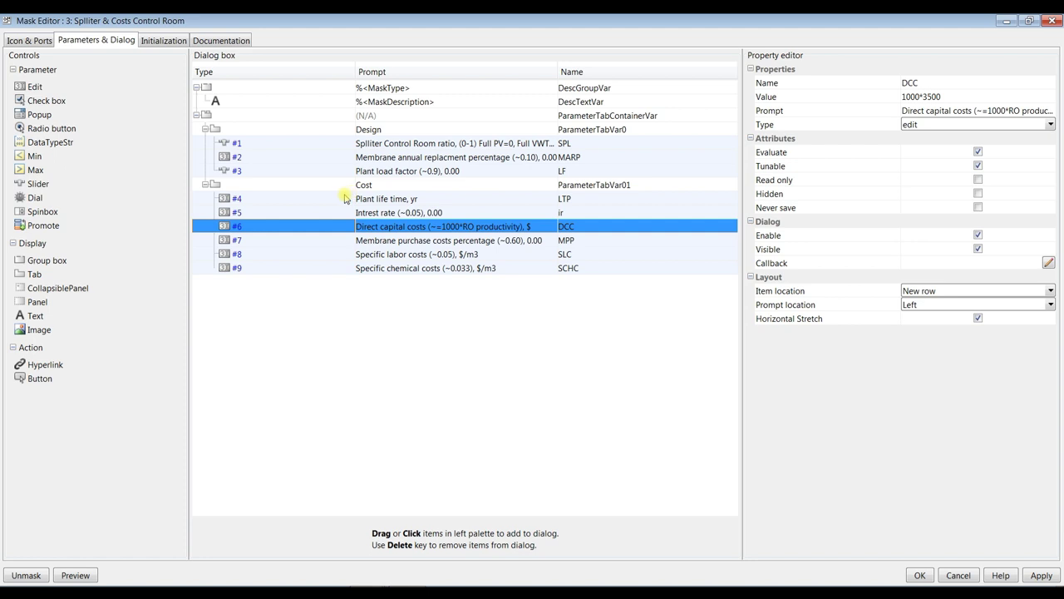
click(329, 213)
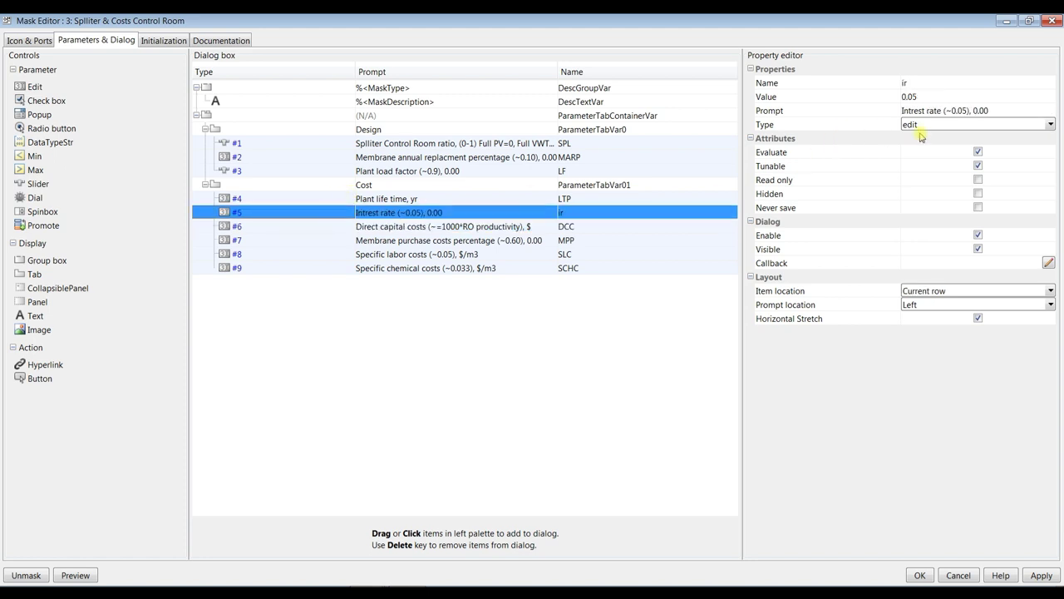
Step: Make the interest rate parameter a horizontal slider from 0 to 1 with a value of 0.05 and apply the mask changes
click(1051, 125)
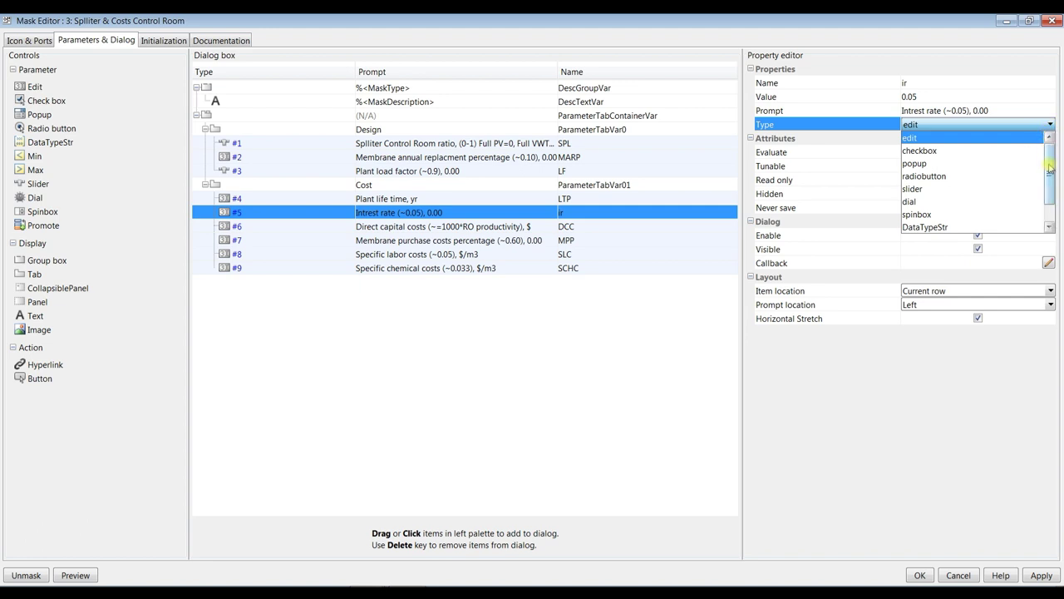
click(931, 190)
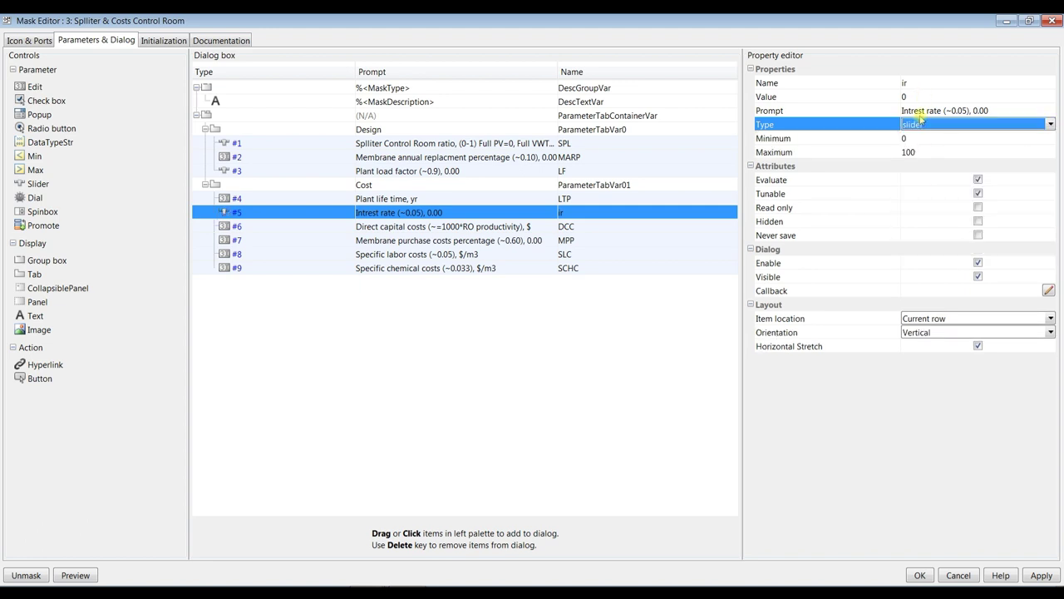
click(912, 138)
click(919, 150)
text(1)
click(918, 97)
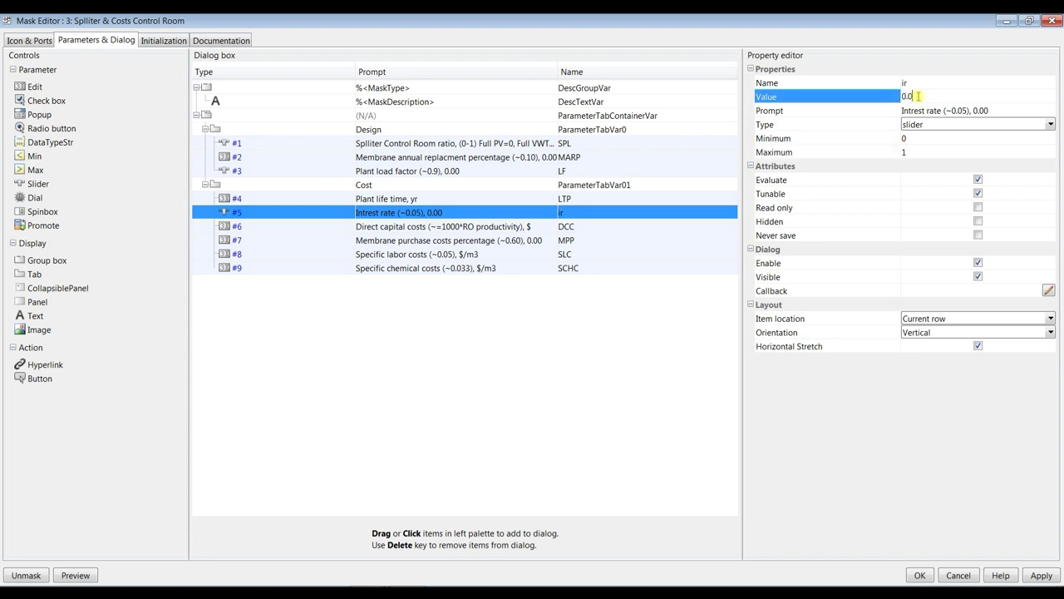
text(0.05)
click(1051, 334)
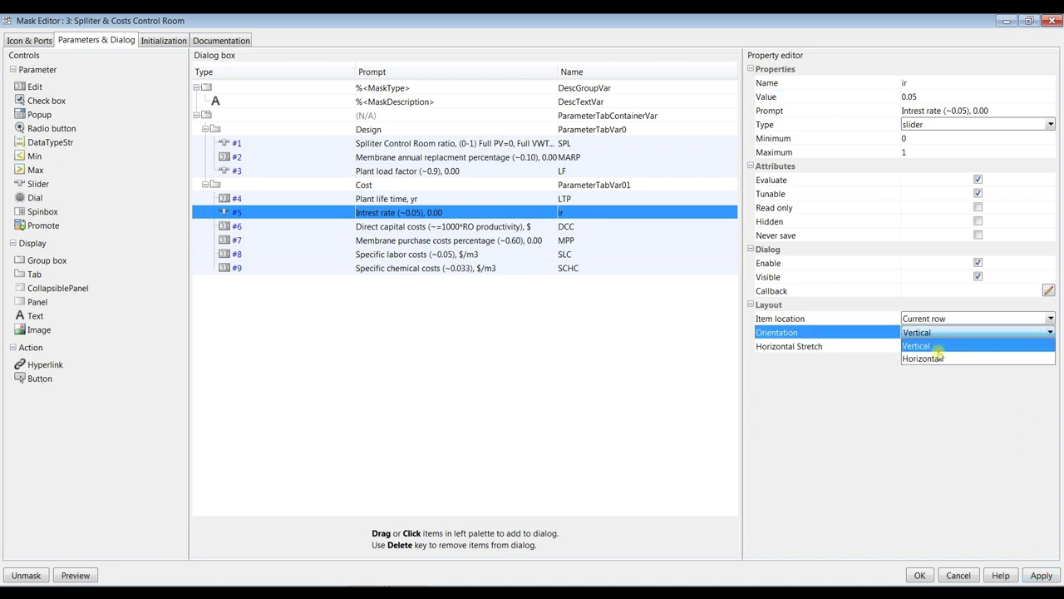
click(940, 358)
click(1041, 572)
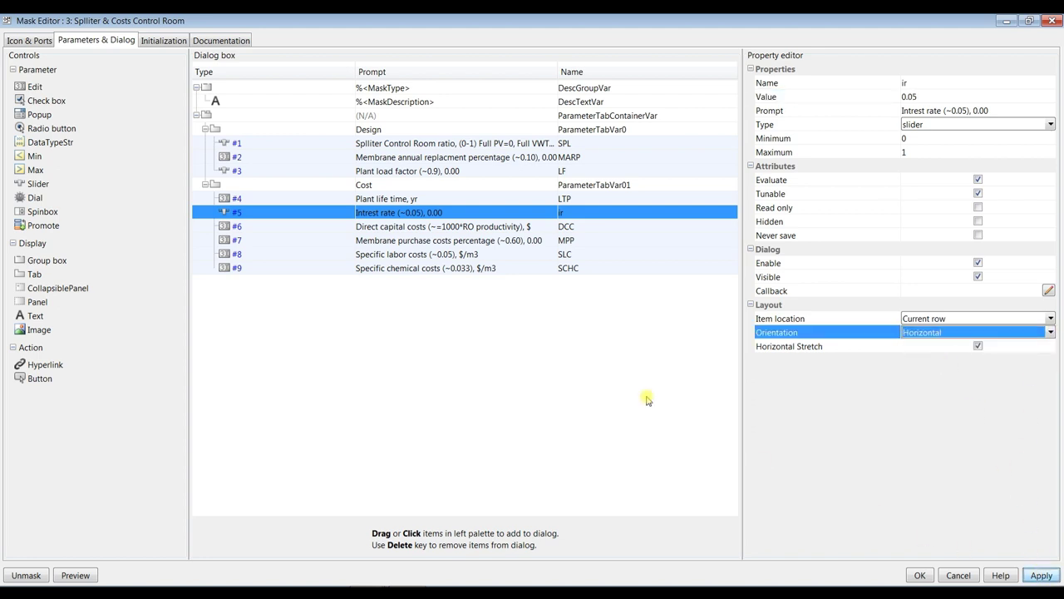
Step: Make the direct capital costs parameter a horizontal slider from 500 to 1000 with a value of 1000 and apply the change
click(329, 228)
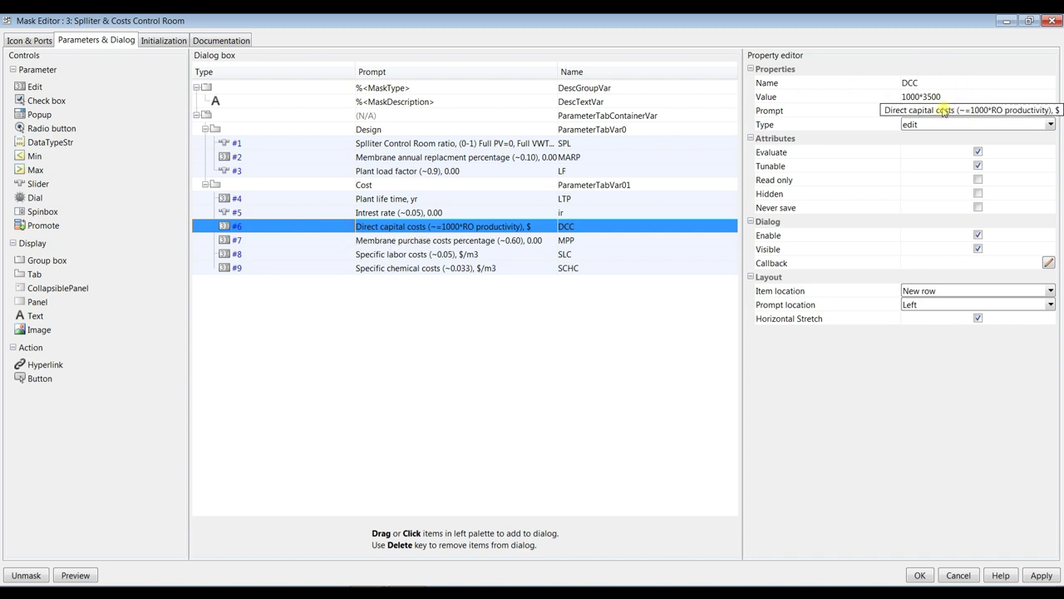
click(1050, 125)
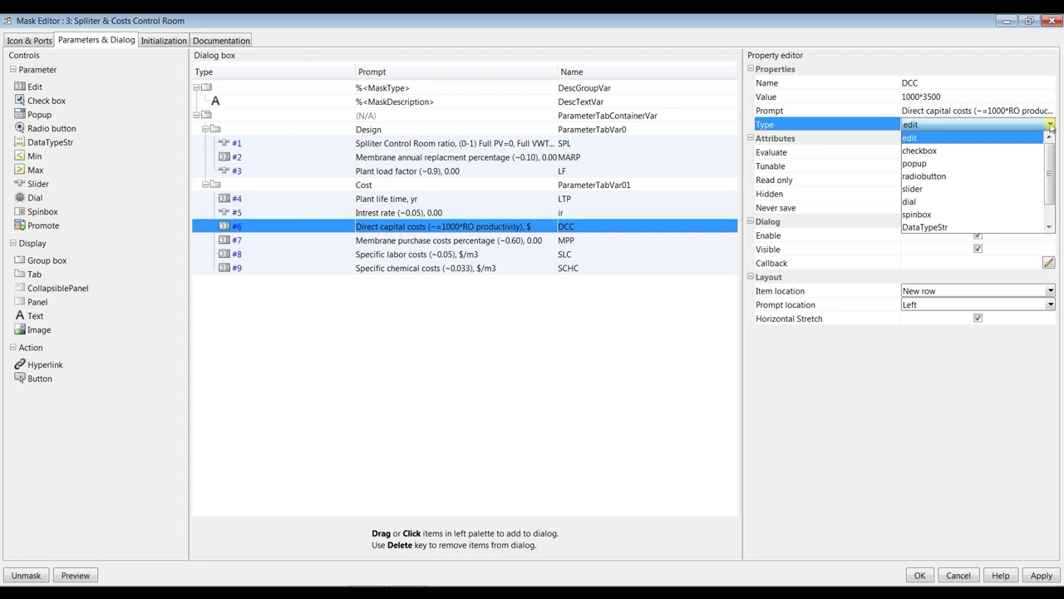
click(945, 189)
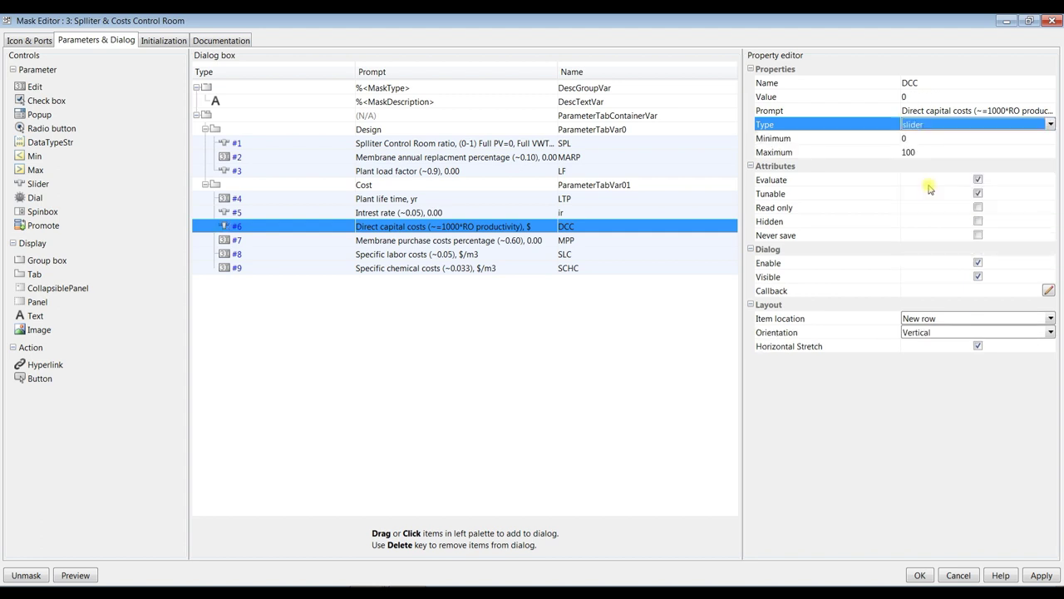
click(916, 137)
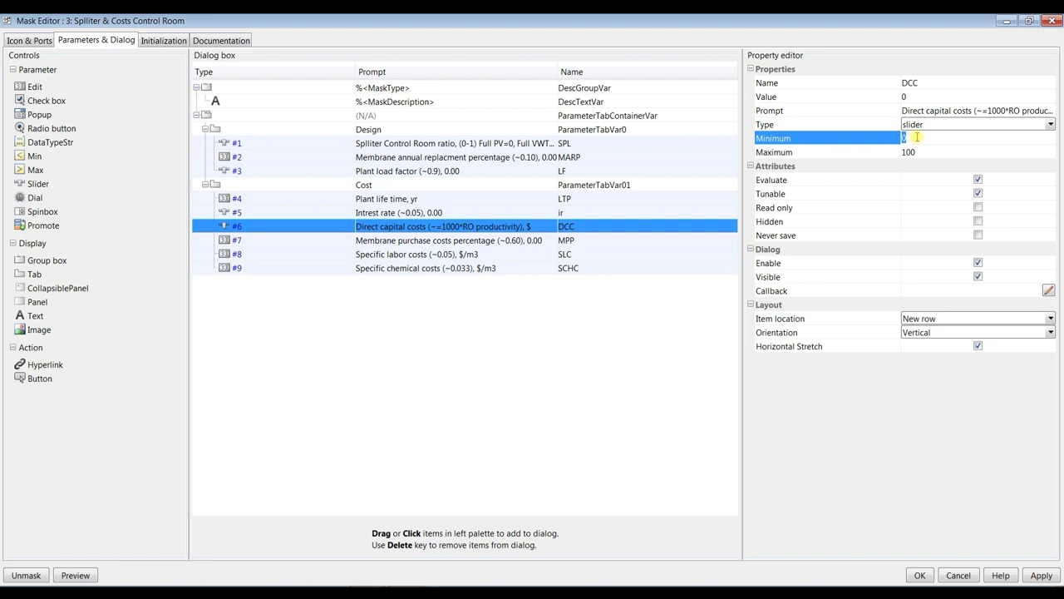
text(500)
click(921, 153)
text(1)
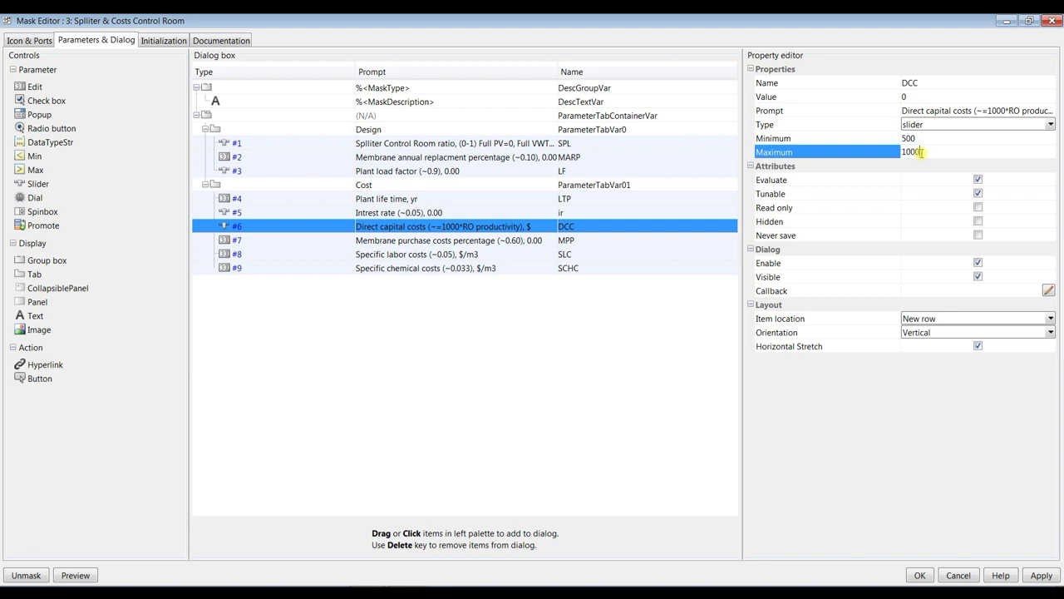
click(921, 97)
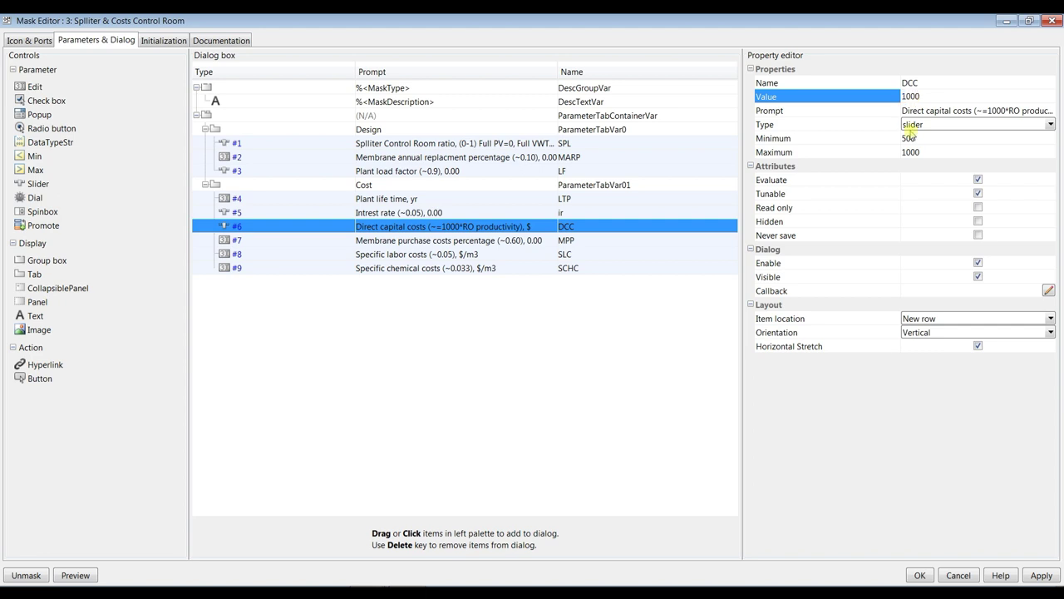
click(1051, 332)
click(943, 358)
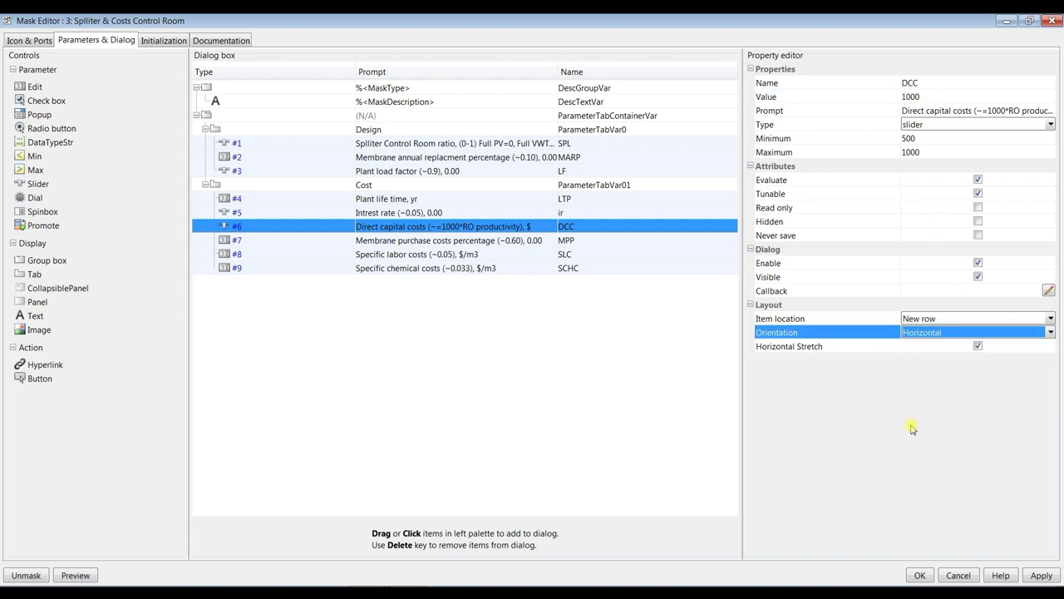
click(1041, 581)
Step: Set the prompt location of the plant life time and membrane purchase costs percentage parameters to Top
click(318, 198)
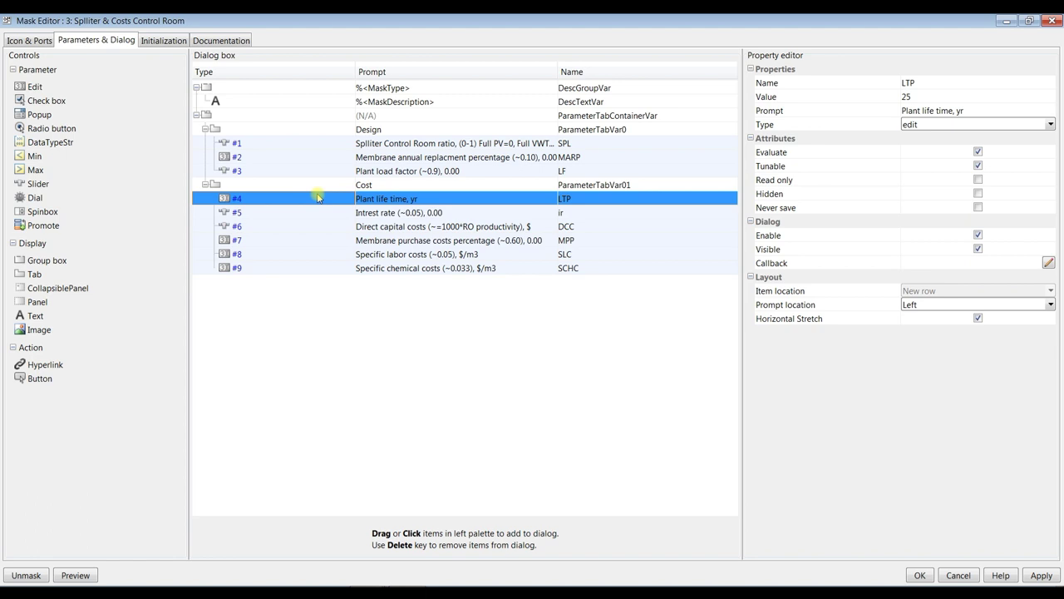
click(1051, 305)
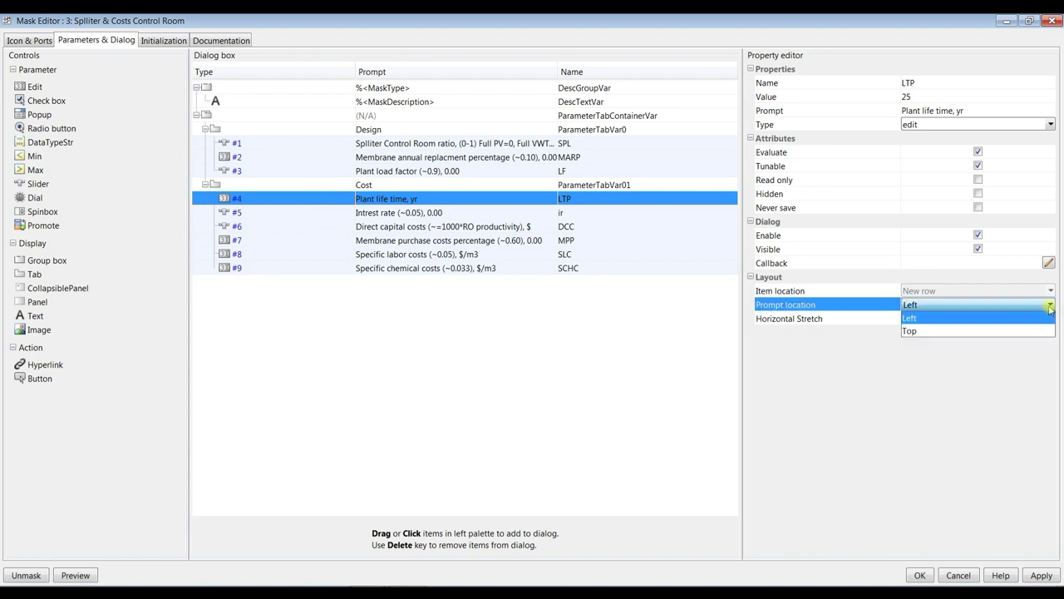
click(921, 334)
click(324, 214)
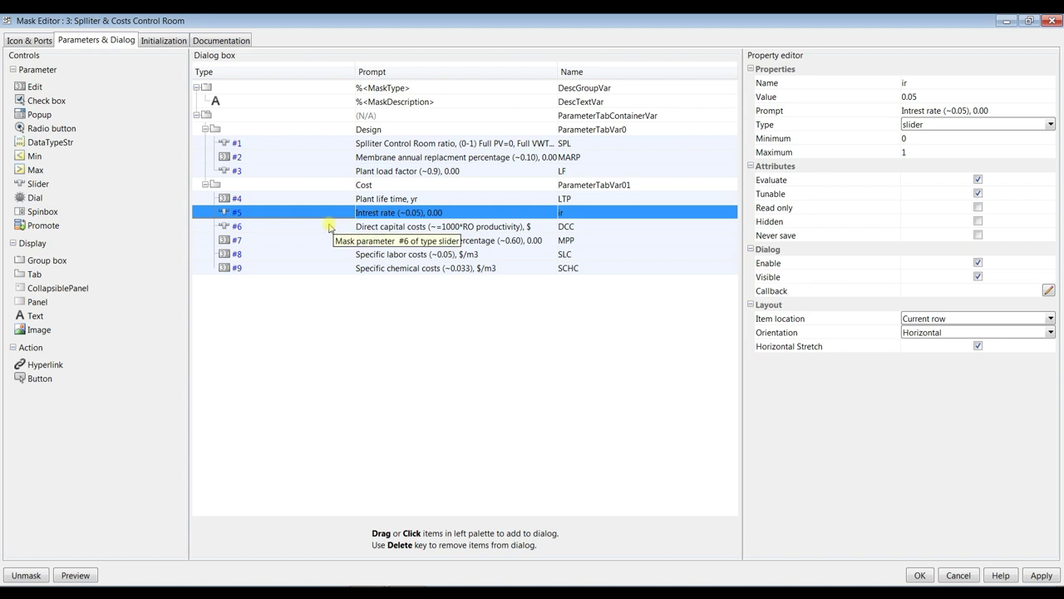
click(316, 226)
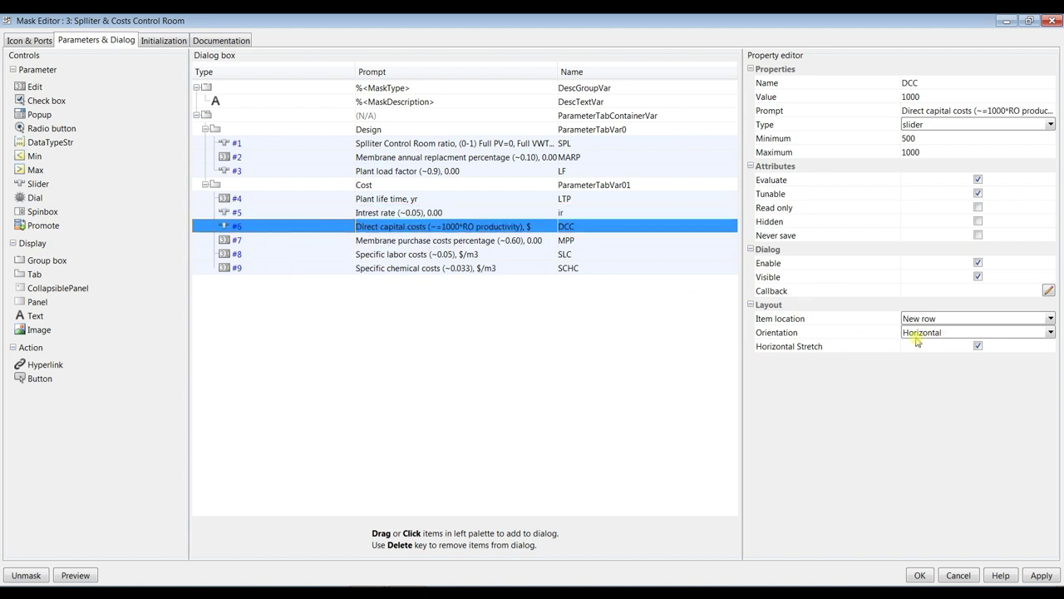
click(326, 240)
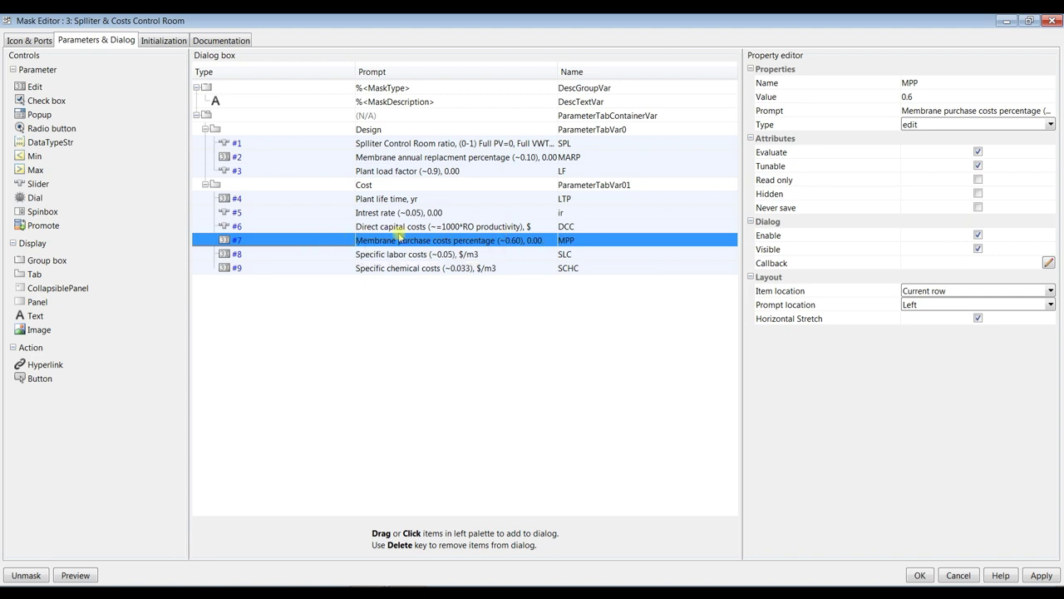
click(1049, 306)
click(927, 330)
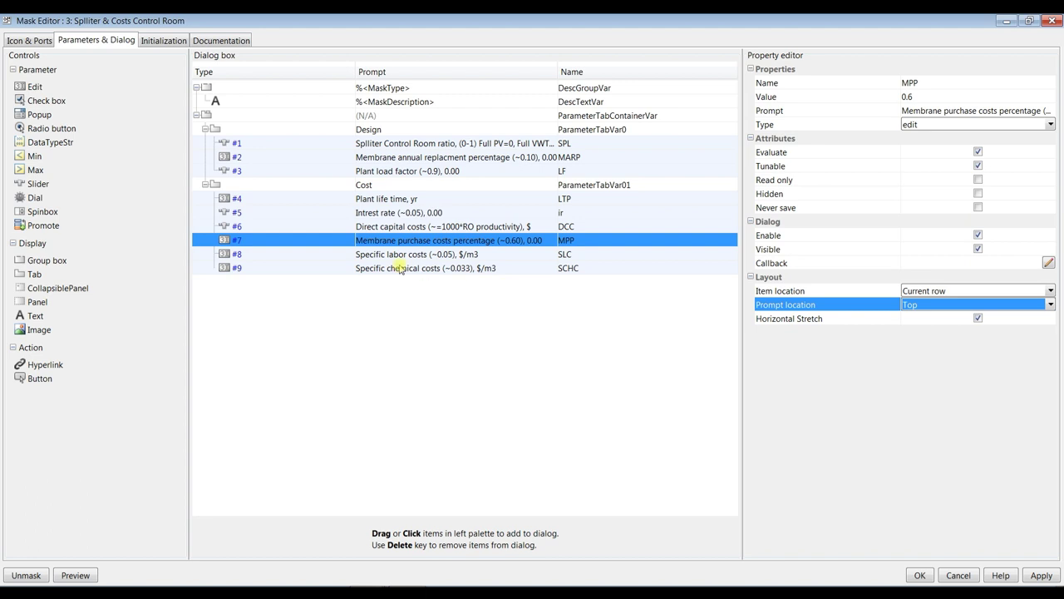
Step: Set the prompt location of the specific labor costs and specific chemical costs parameters to Top and apply the mask changes
click(339, 256)
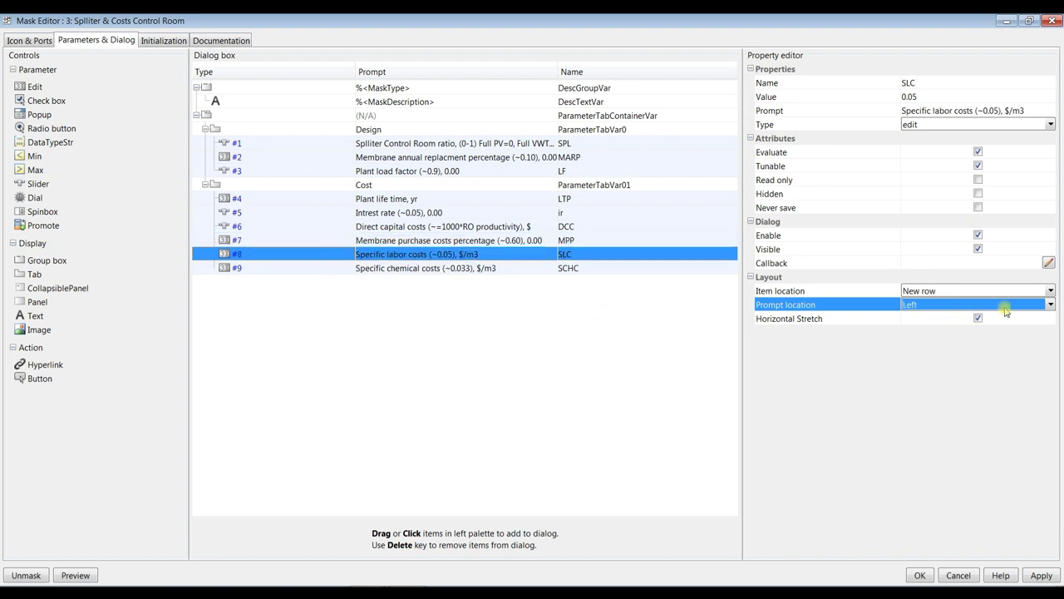
click(1049, 305)
click(950, 331)
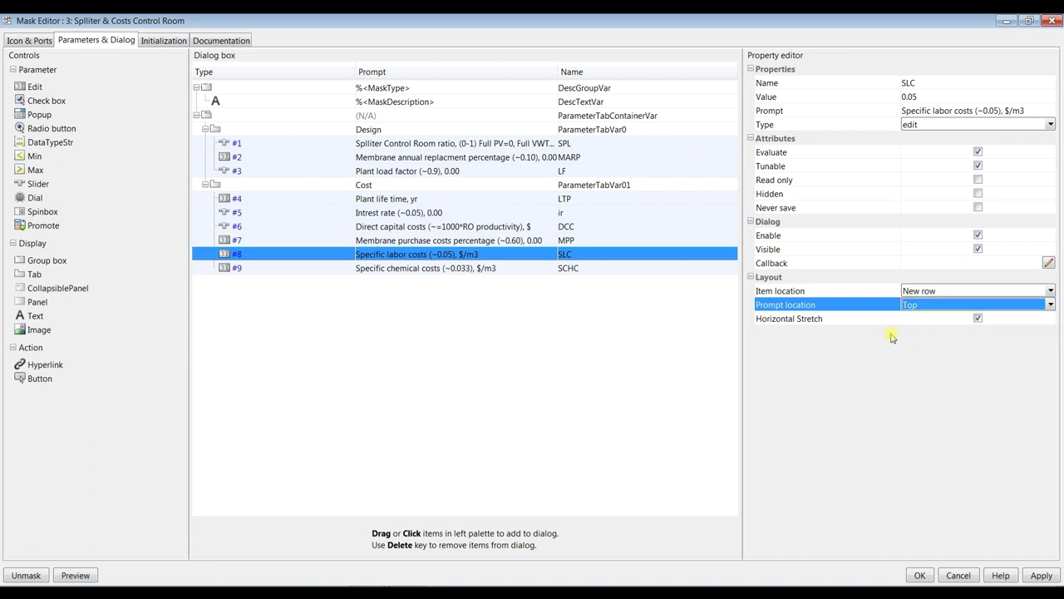
click(324, 268)
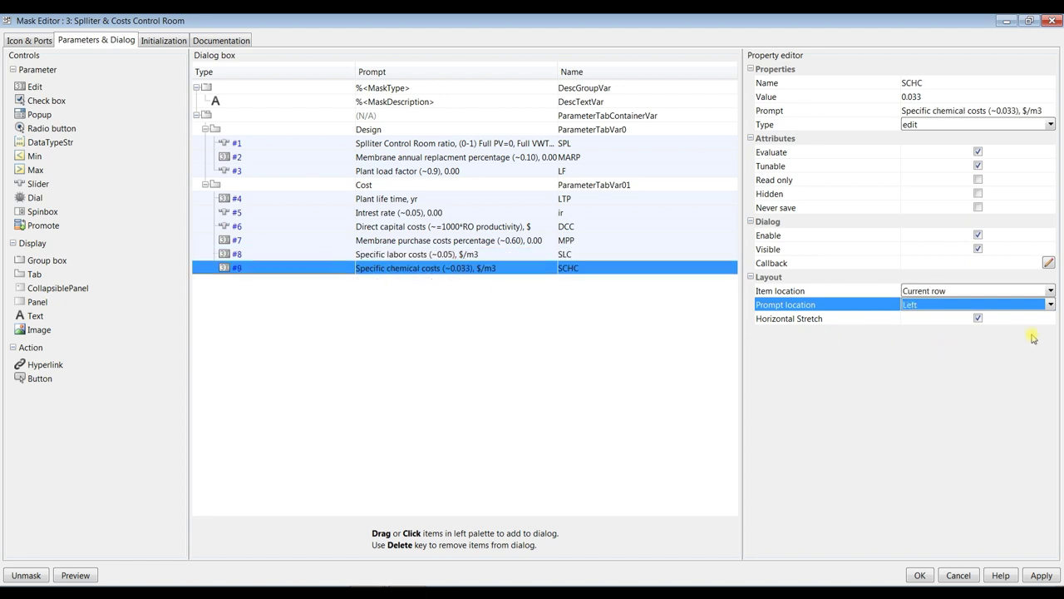
click(1052, 305)
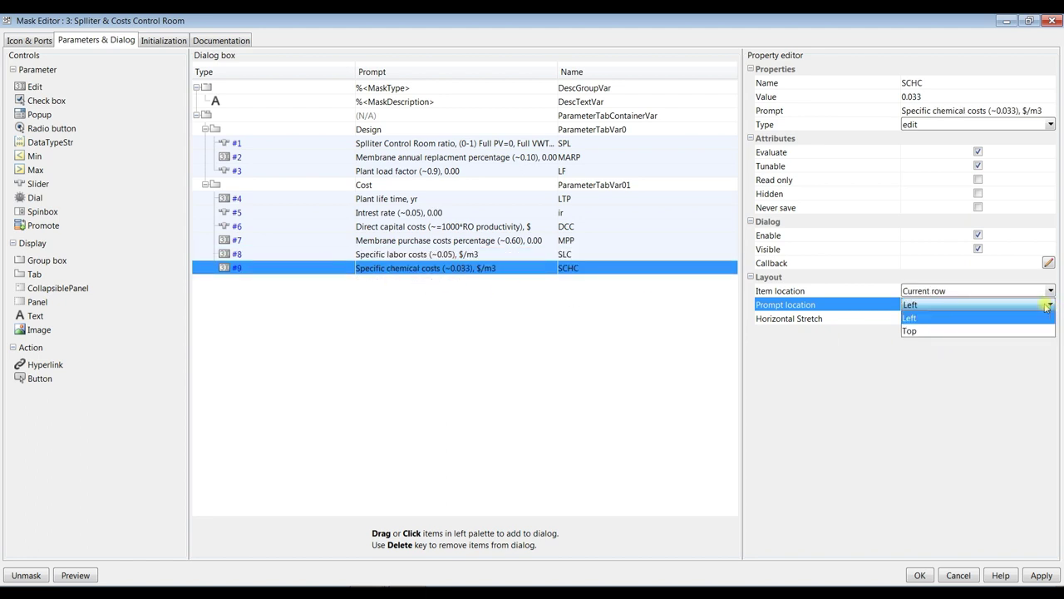
click(948, 332)
click(1042, 575)
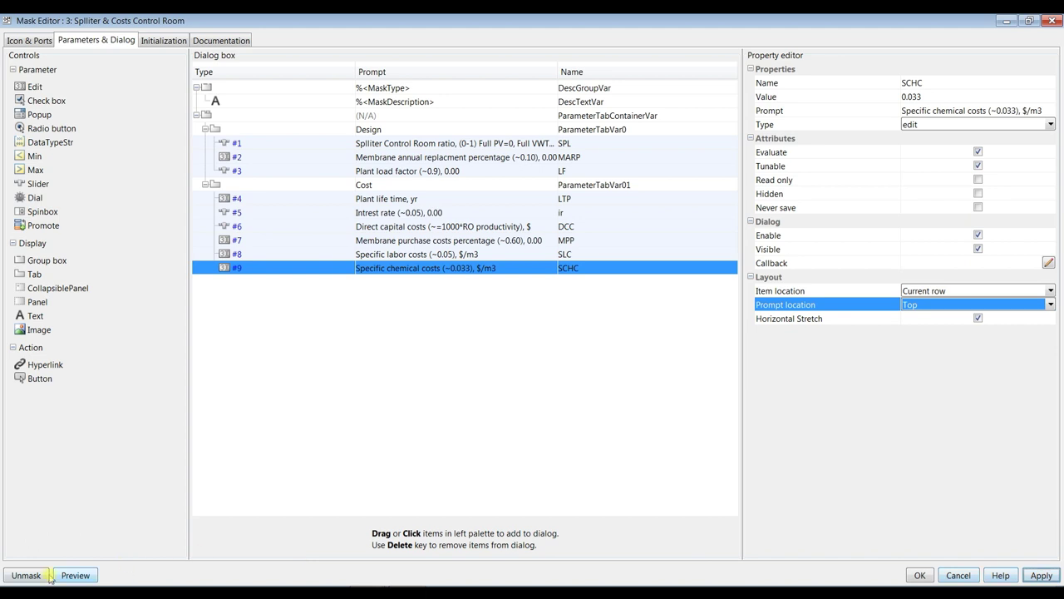
Step: Preview the mask dialog's design parameters, close the preview and examine the splitter ratio slider's properties
click(73, 575)
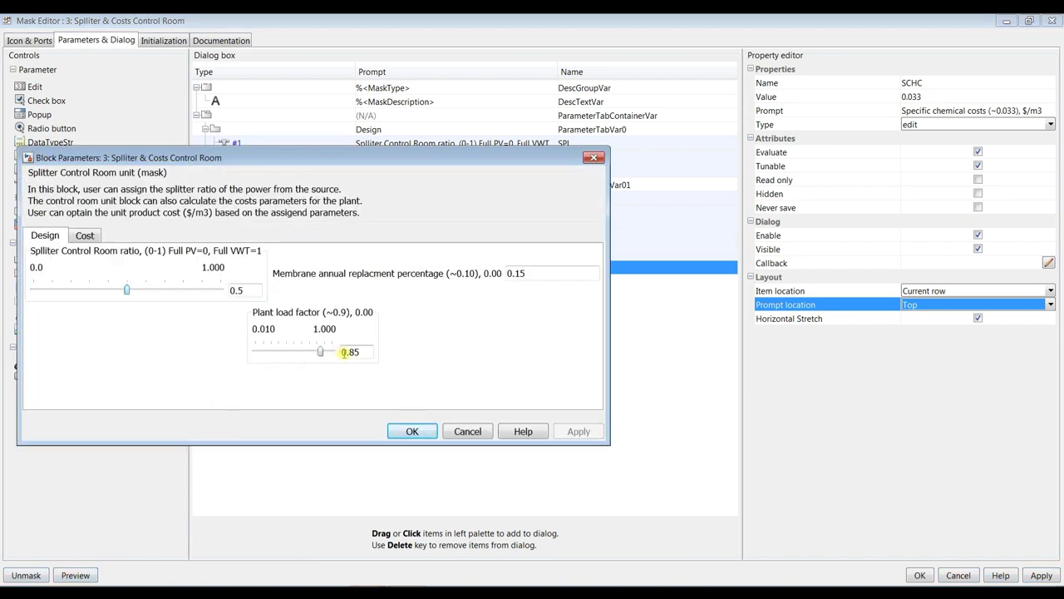
click(413, 432)
click(337, 146)
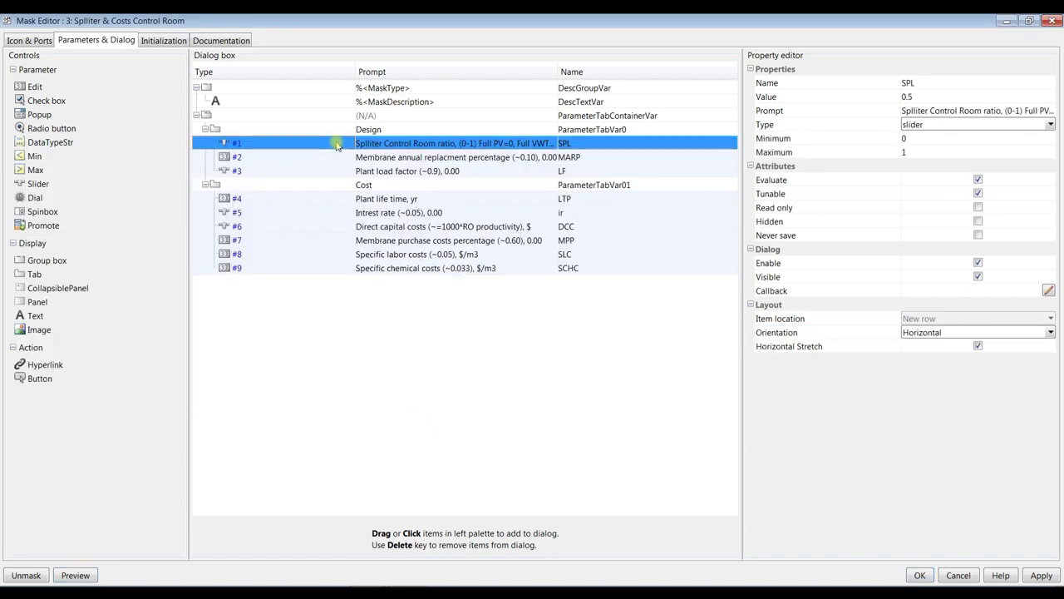
Step: Make the membrane annual replacement percentage a horizontal slider from 0 to 1 with a value of 0.15
click(314, 157)
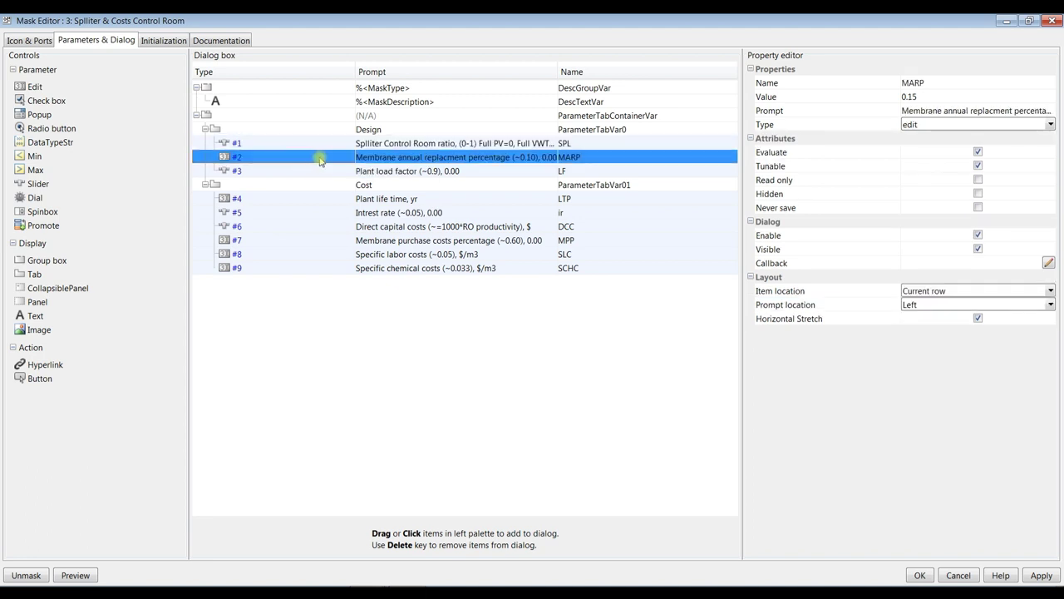
click(1051, 126)
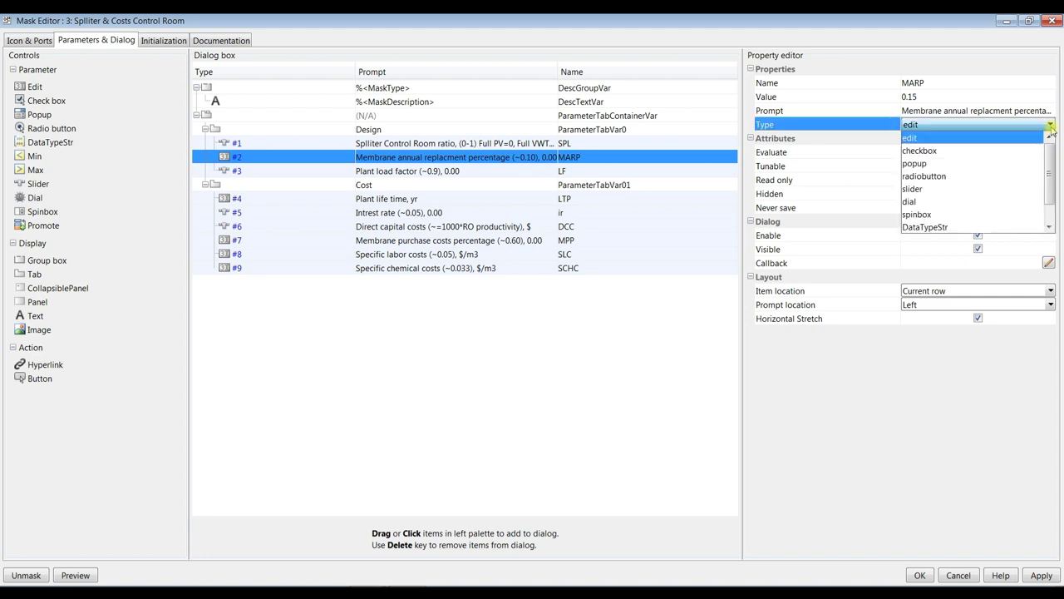
click(921, 189)
click(914, 139)
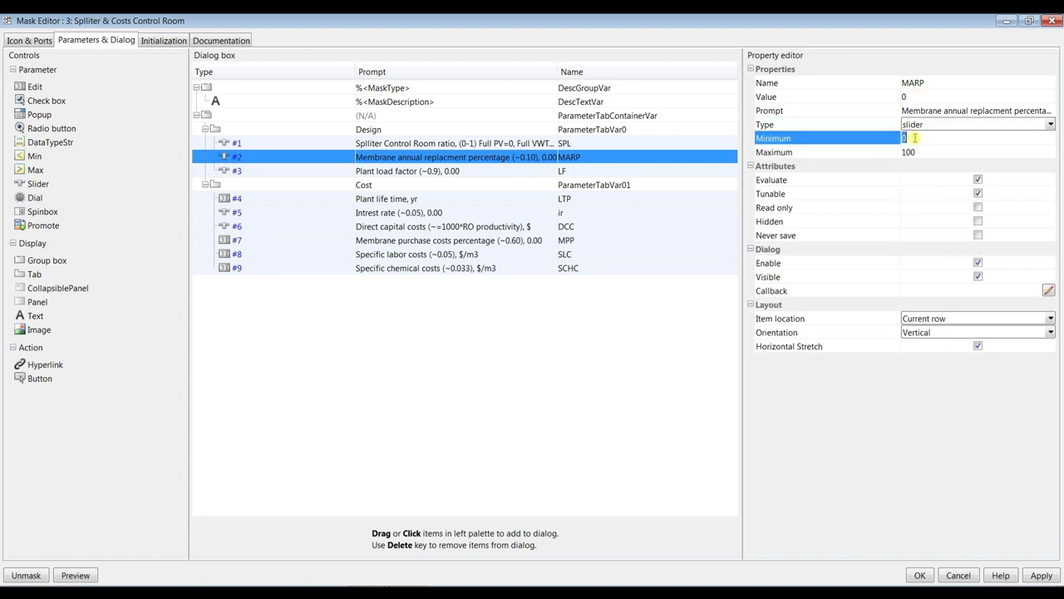
click(923, 153)
text(1)
click(918, 97)
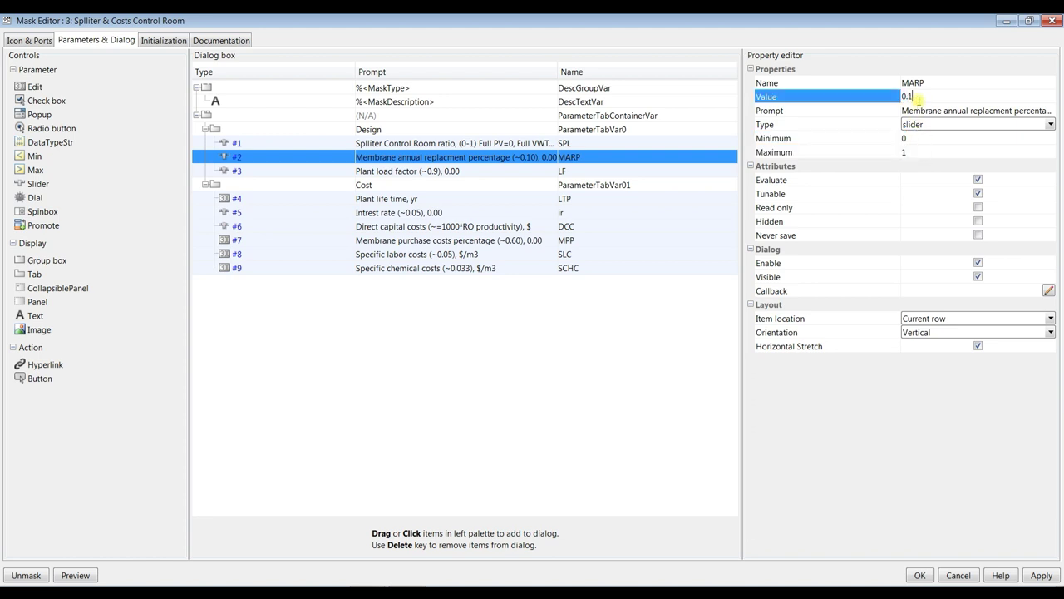
key(Return)
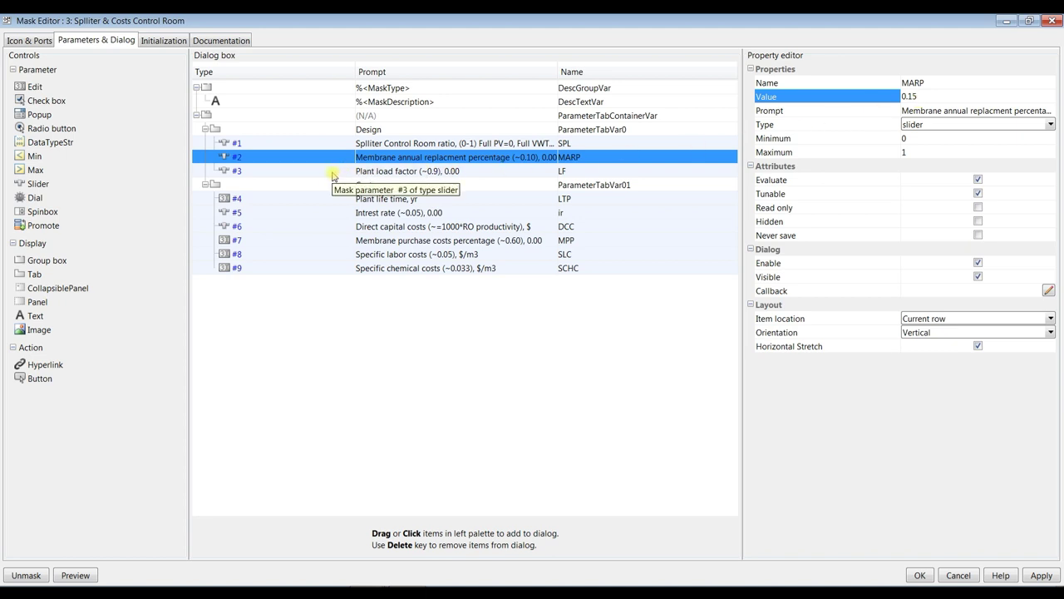
click(1049, 334)
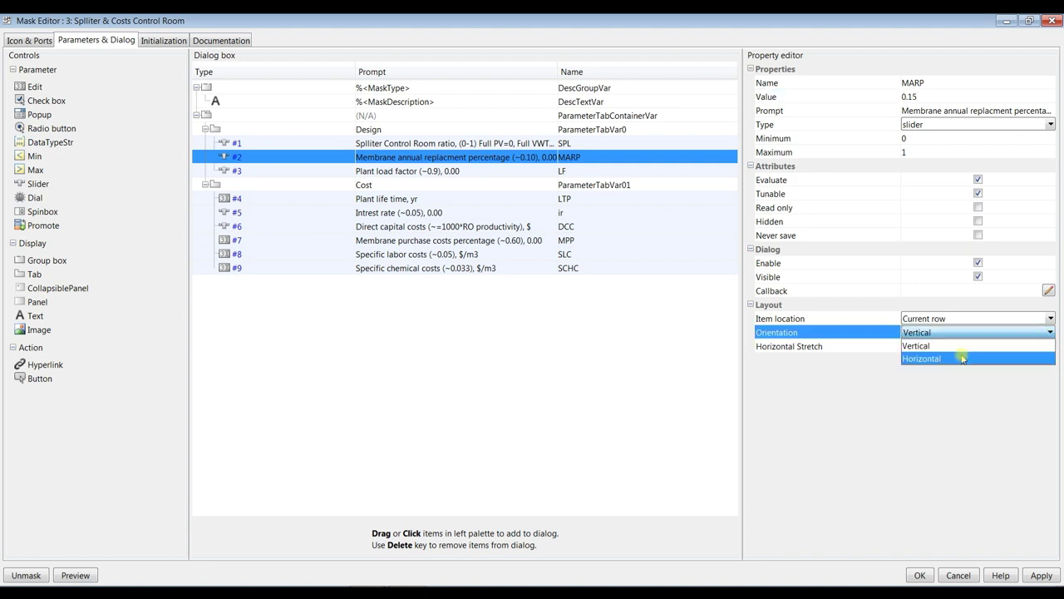
click(941, 359)
Step: Check the three design sliders' properties and preview the Design and Cost parameters of the control room's mask dialog
click(324, 146)
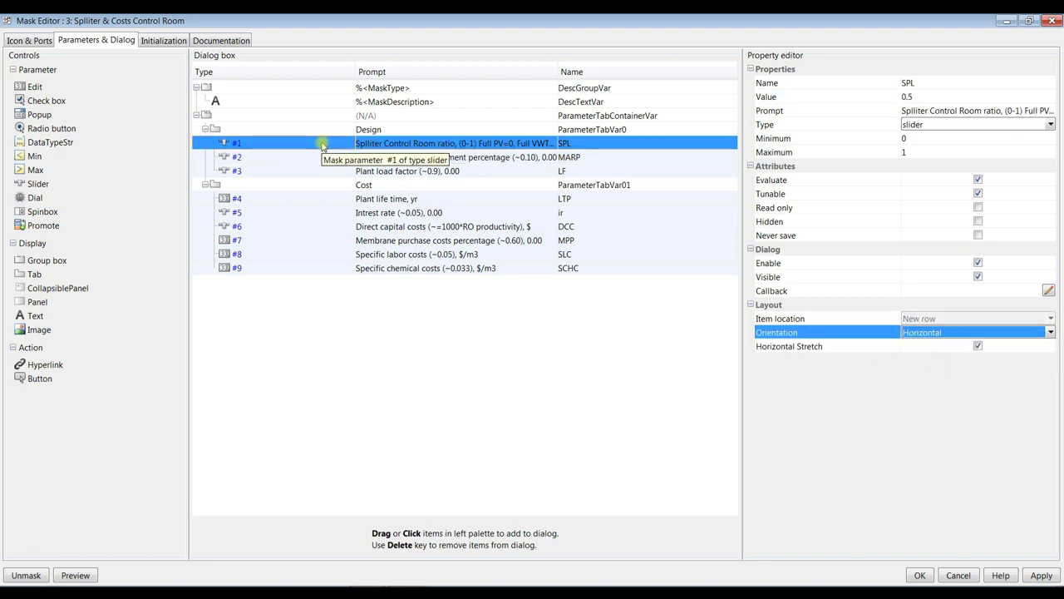
click(318, 157)
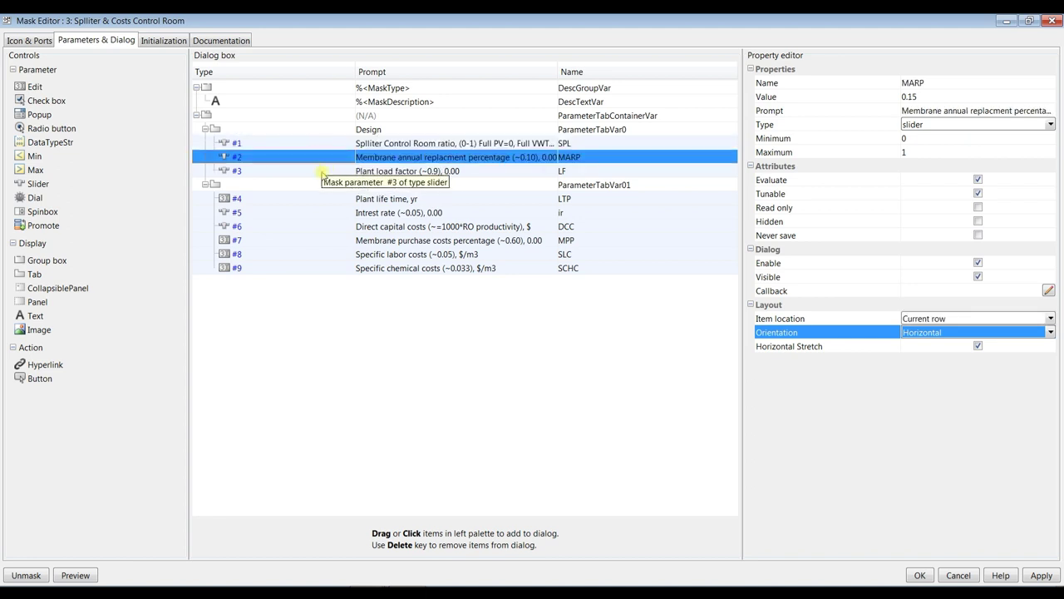
click(321, 171)
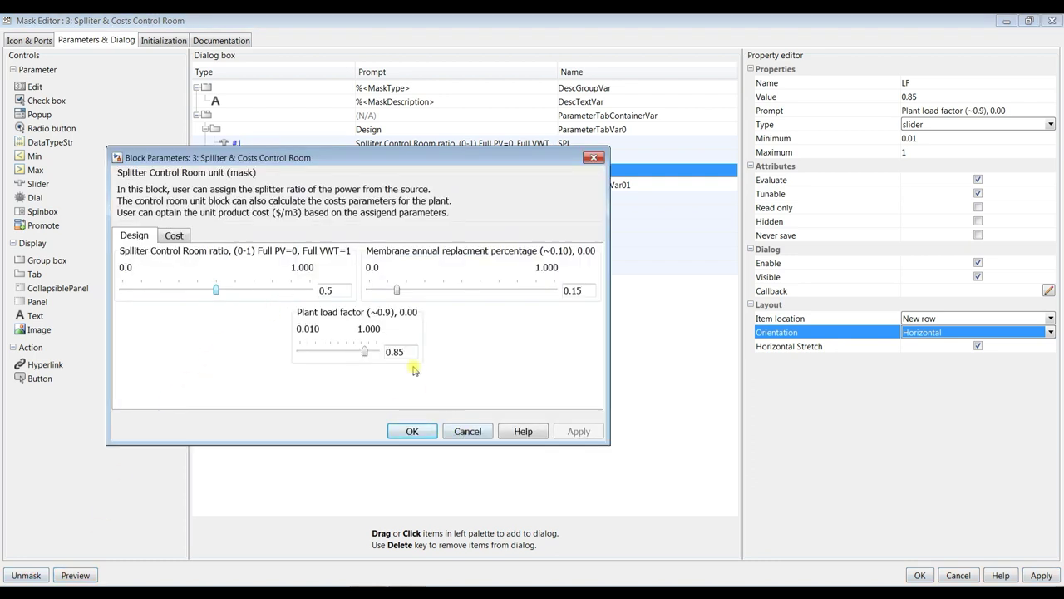
click(175, 236)
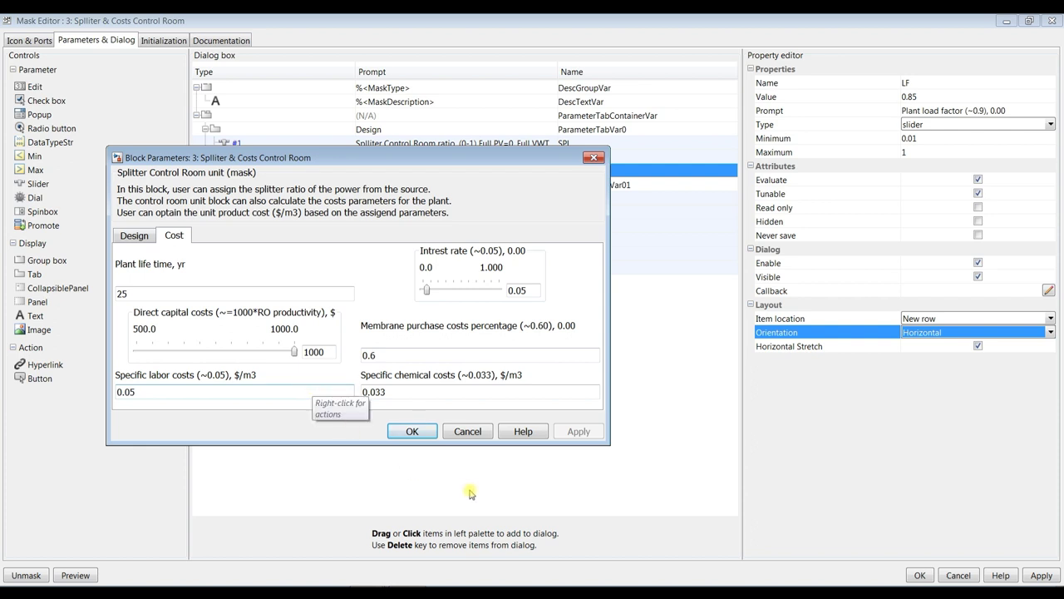
Step: Close the mask dialog preview, accept the control room's mask changes, and open the splitter and costs control room subsystem
click(422, 433)
click(921, 575)
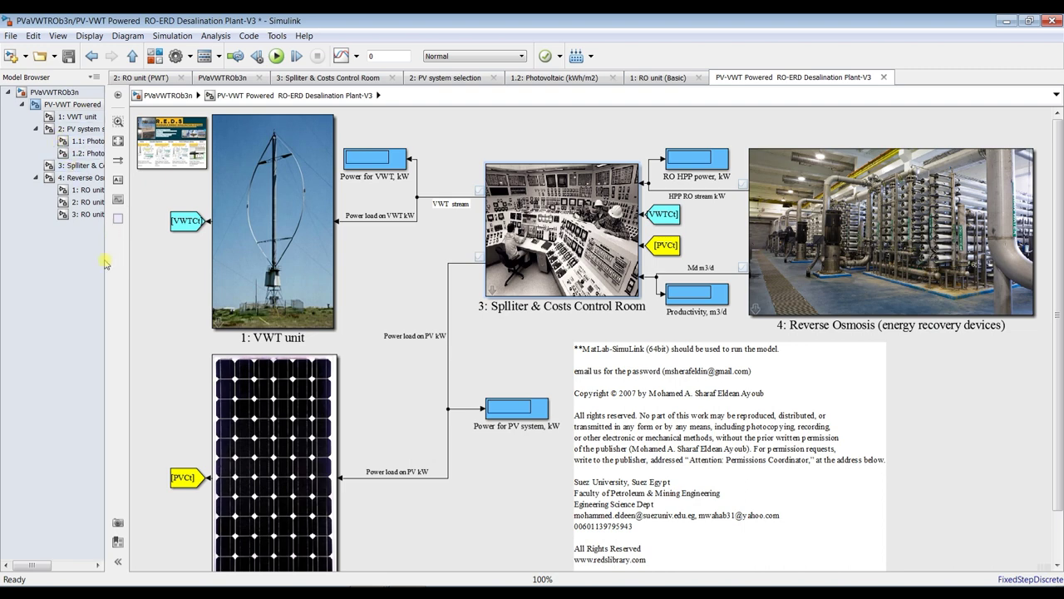
drag(105, 259, 228, 258)
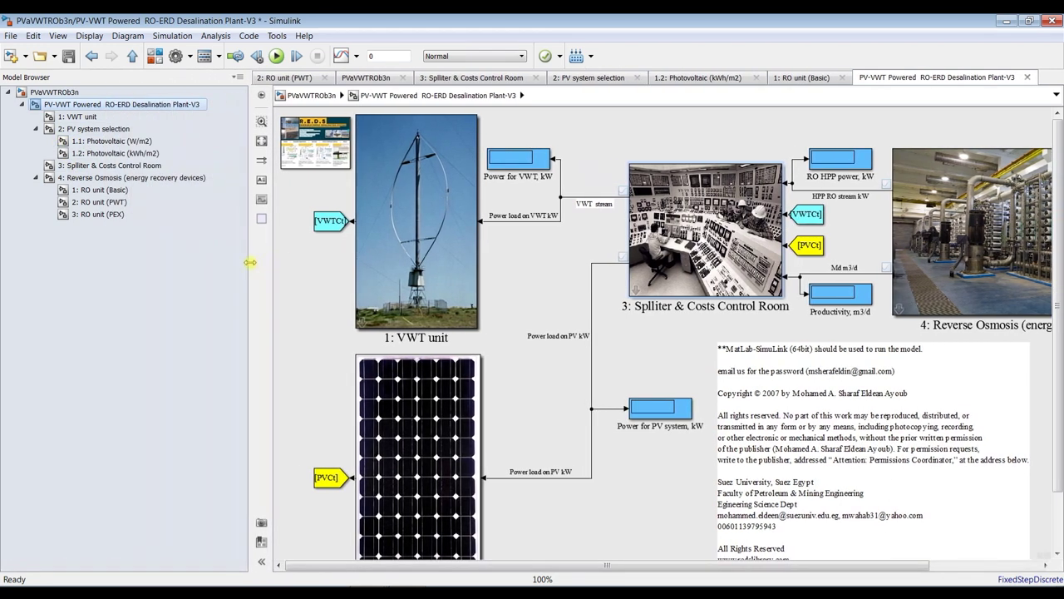
click(126, 166)
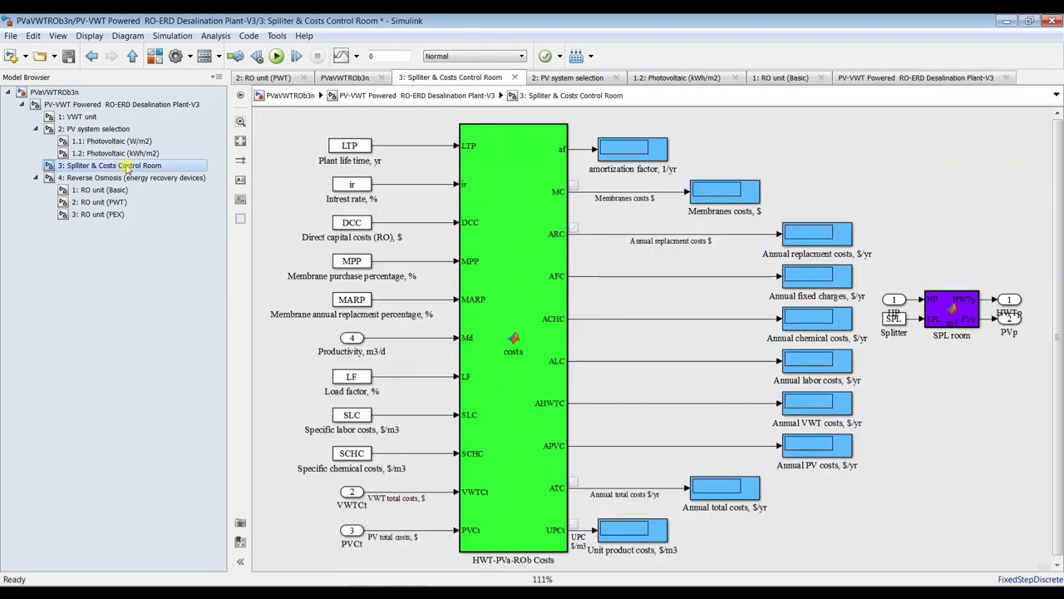
scroll(293, 220, up, 5)
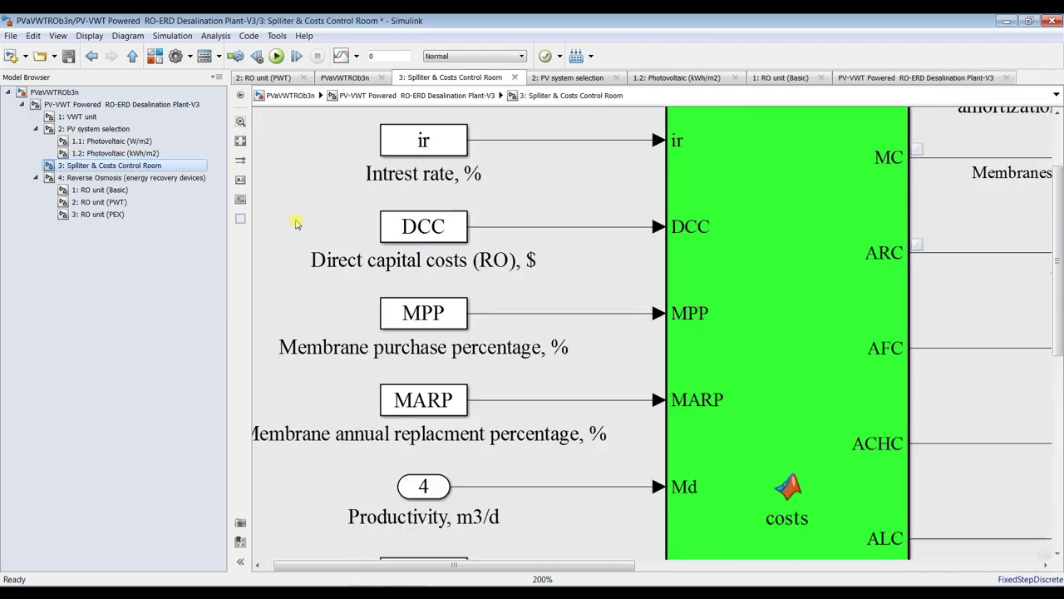
click(160, 60)
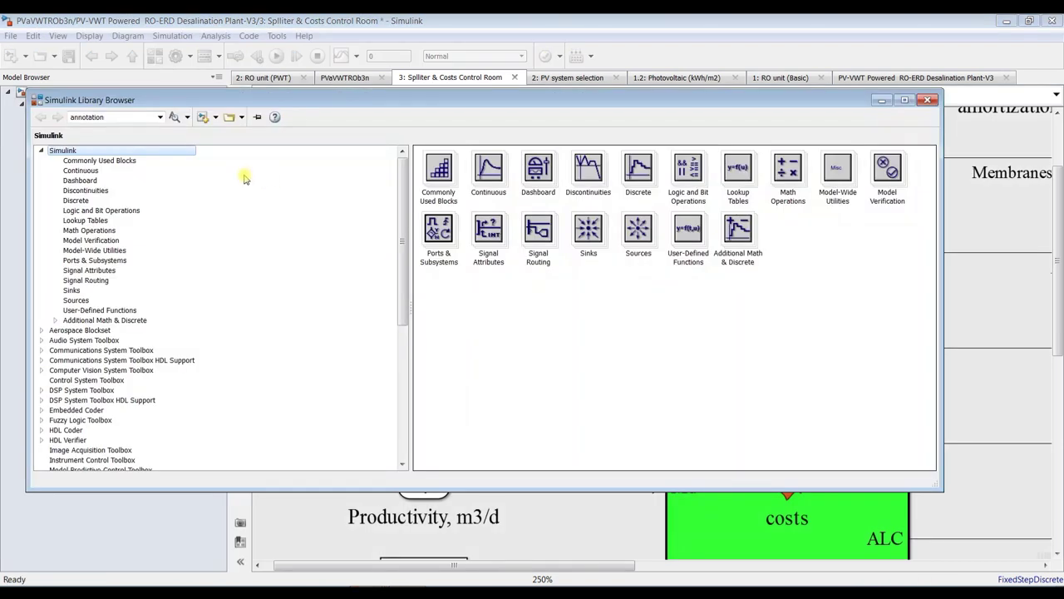
click(100, 160)
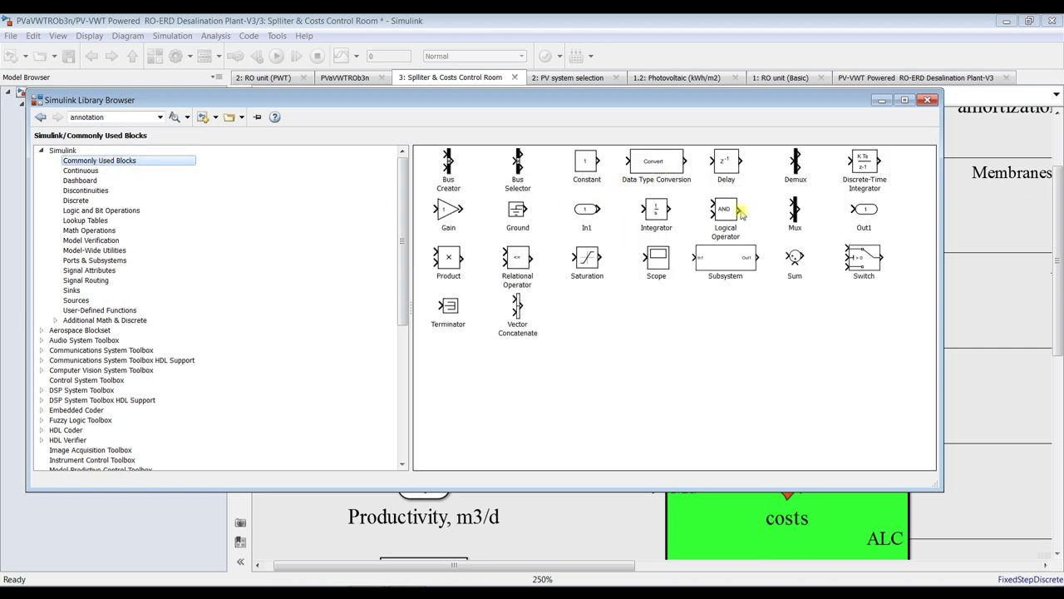
drag(442, 209, 330, 484)
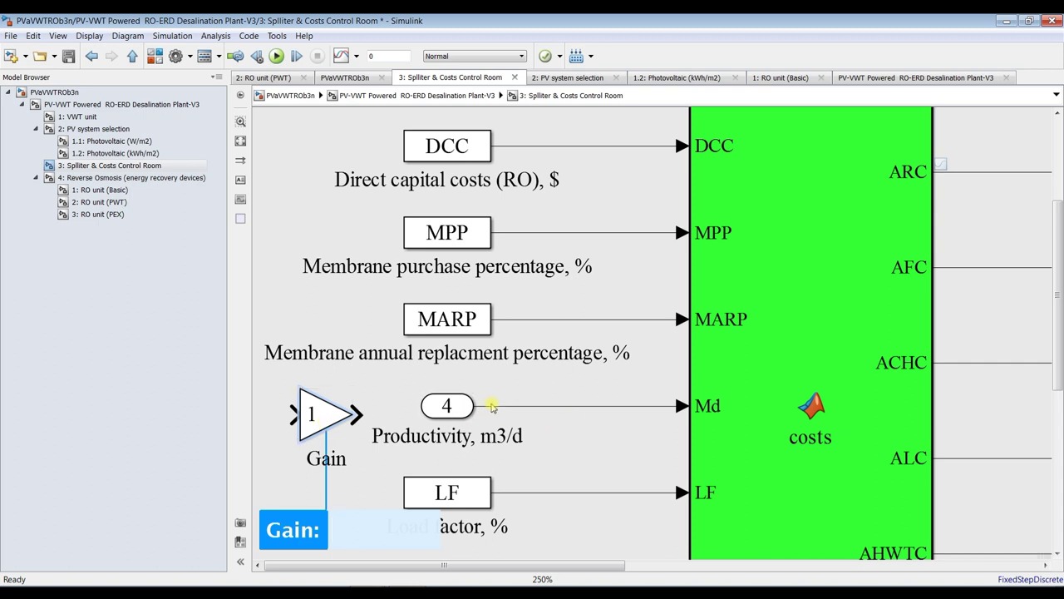
mouse_move(1061, 274)
mouse_down()
mouse_move(1059, 243)
mouse_move(1058, 254)
mouse_up()
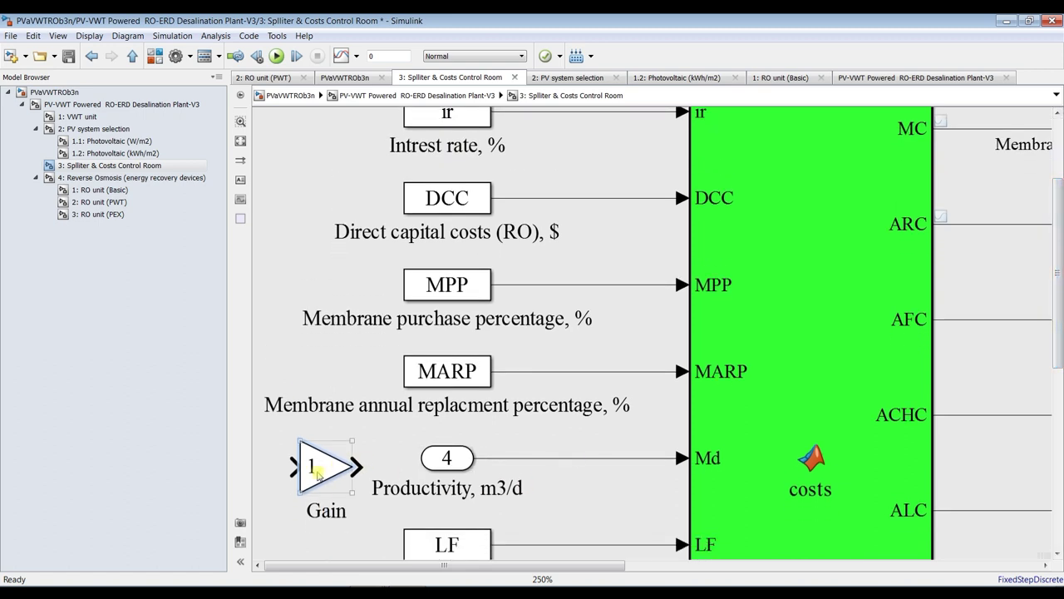
key(Delete)
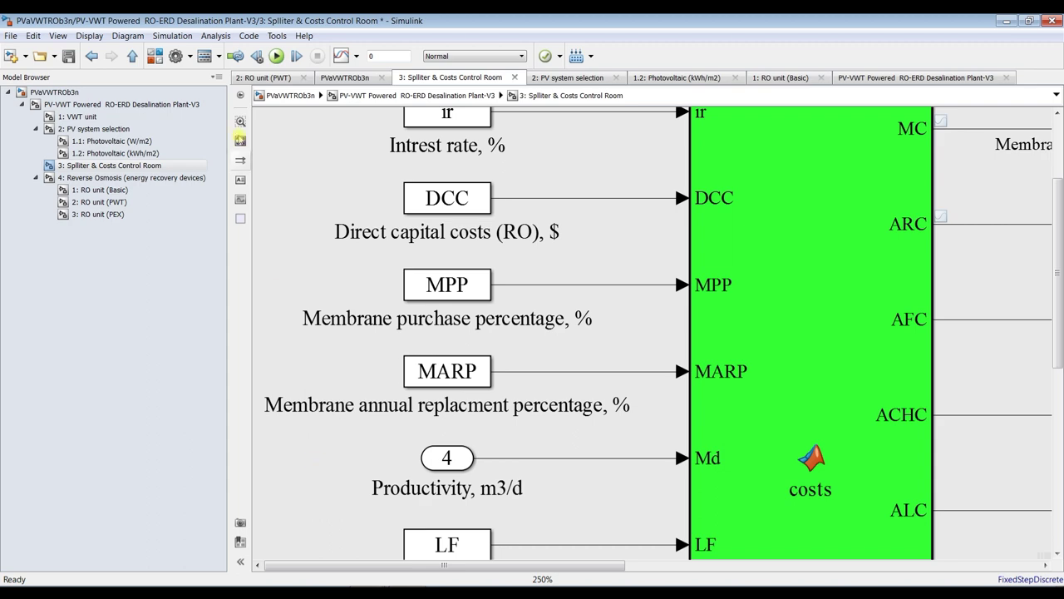
Step: Add a Divide block from the Math Operations library near the Productivity input and shrink it
click(157, 57)
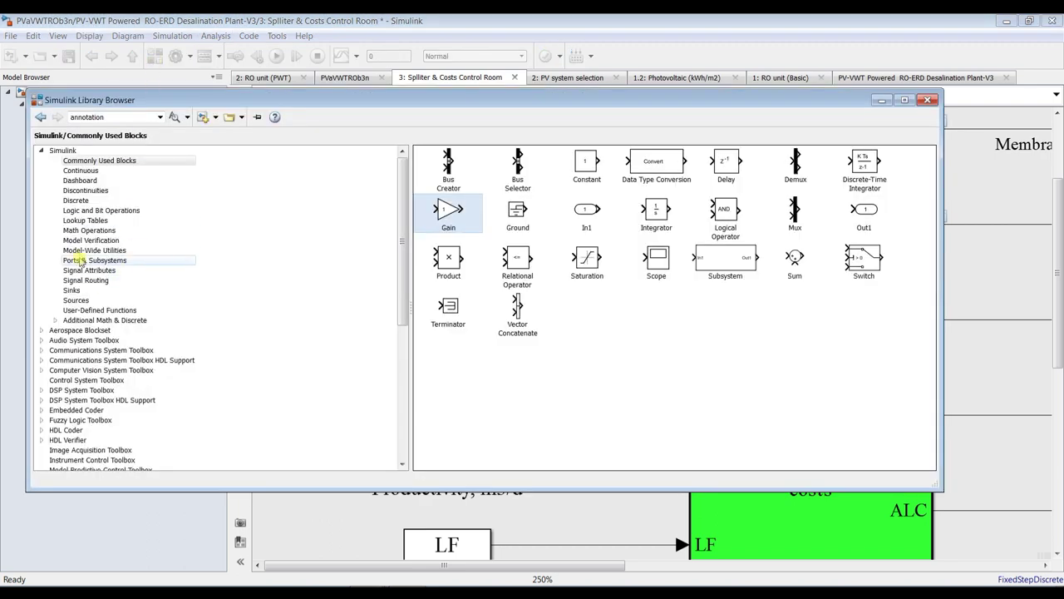
click(89, 232)
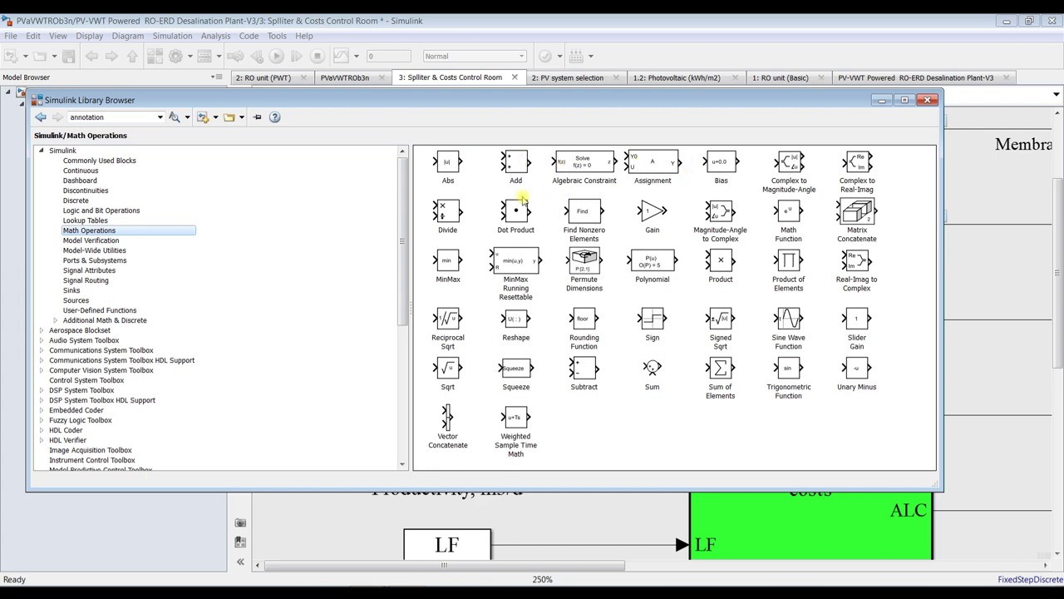
click(440, 214)
drag(440, 214, 316, 515)
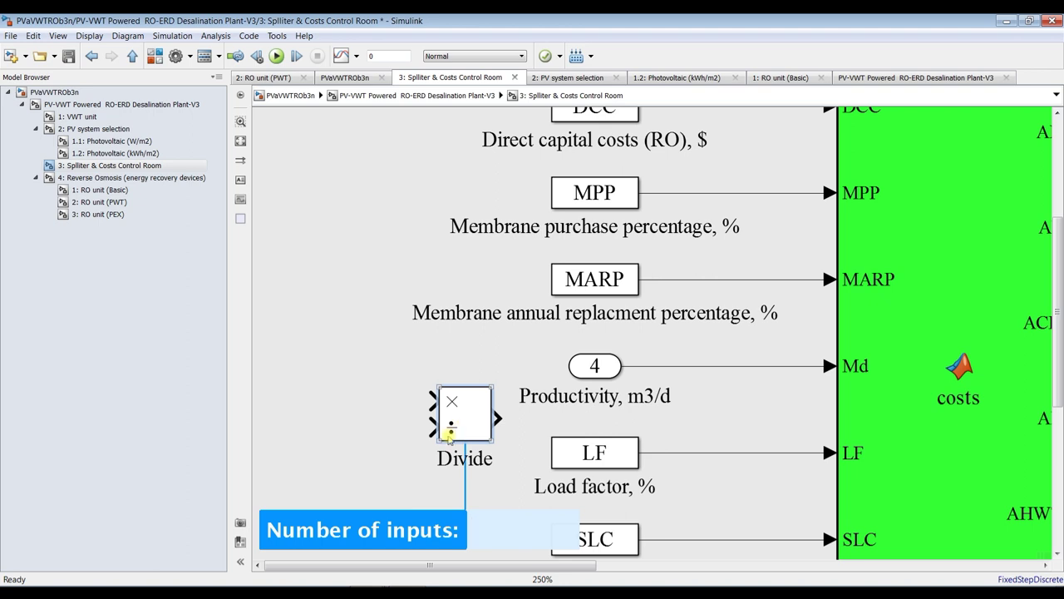
drag(439, 441, 464, 426)
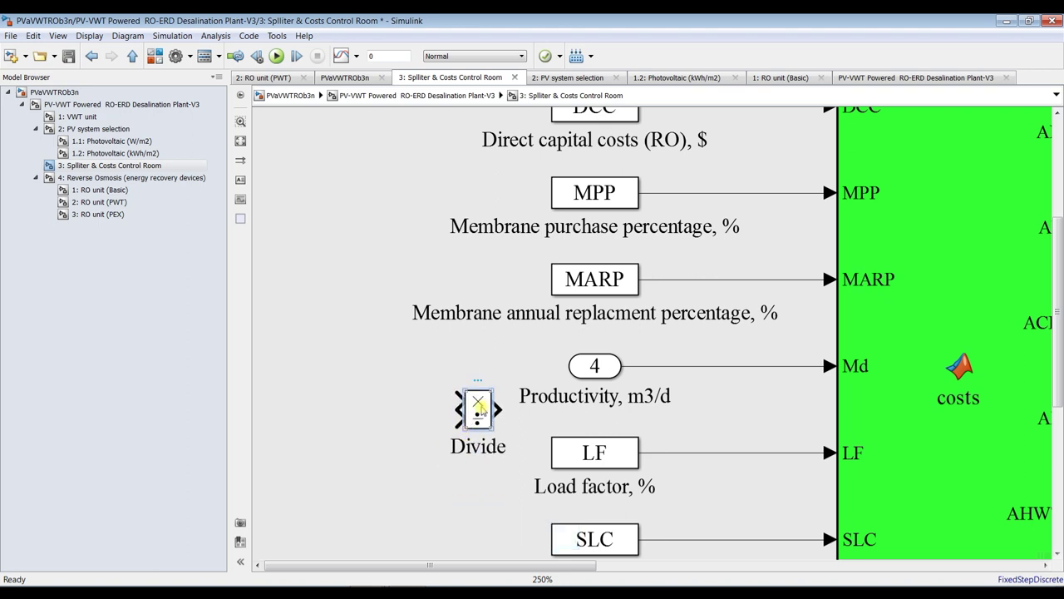
Step: Change the Divide block's input operations so that it multiplies its two inputs
double_click(479, 408)
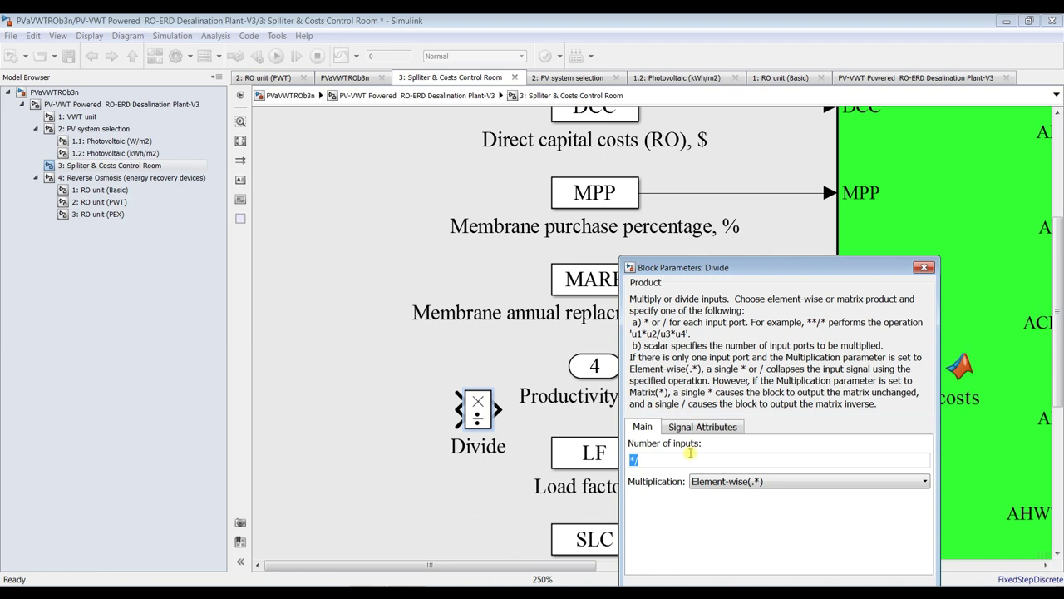
text(*)
key(Return)
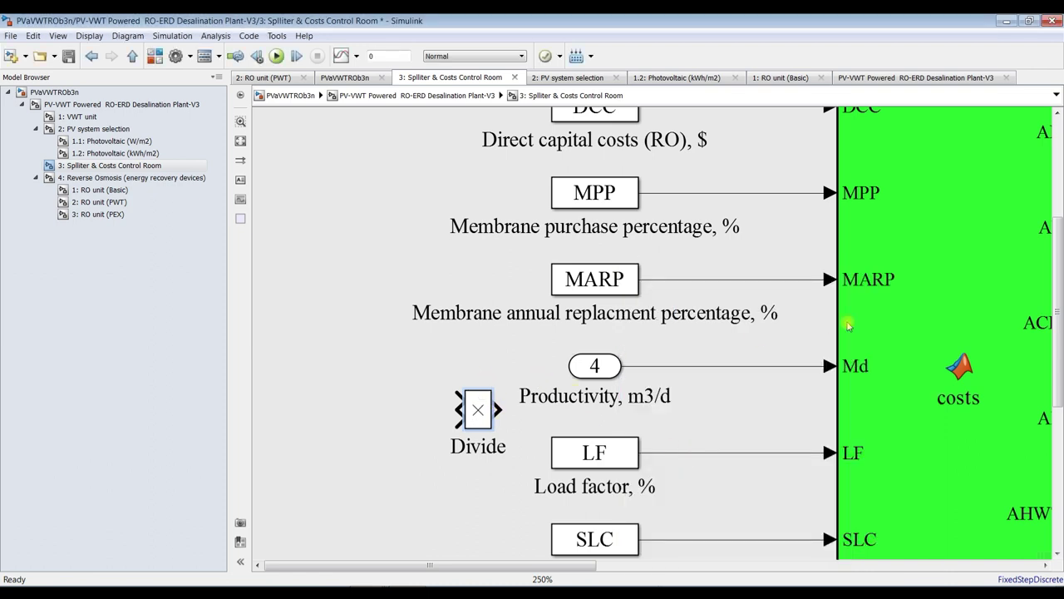
Step: Replace the DCC constant's direct line with a connection through the Divide block's upper input to the costs function's DCC port
scroll(1058, 312, up, 1)
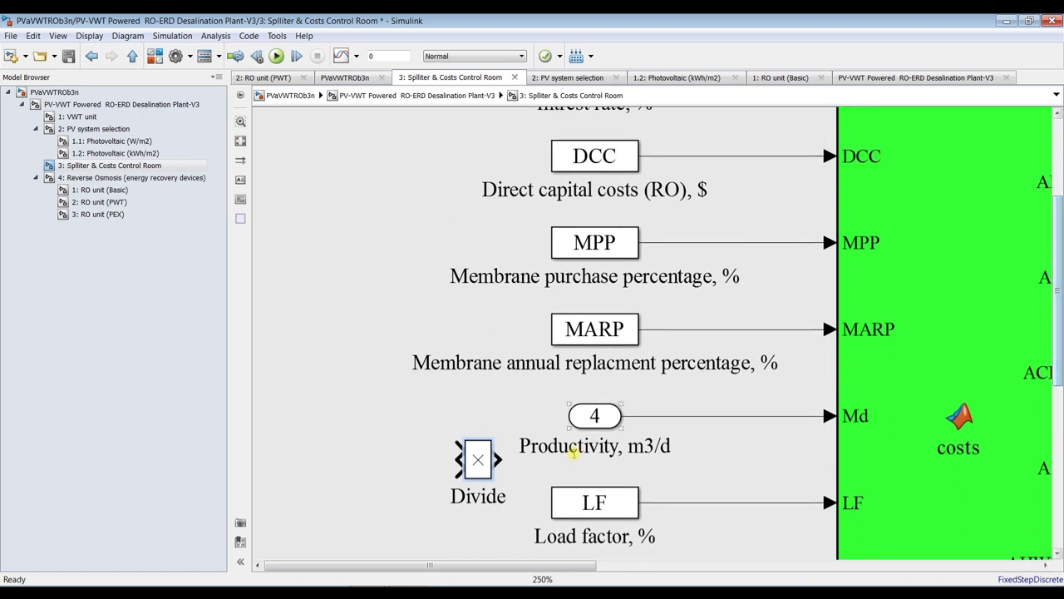
drag(479, 460, 764, 171)
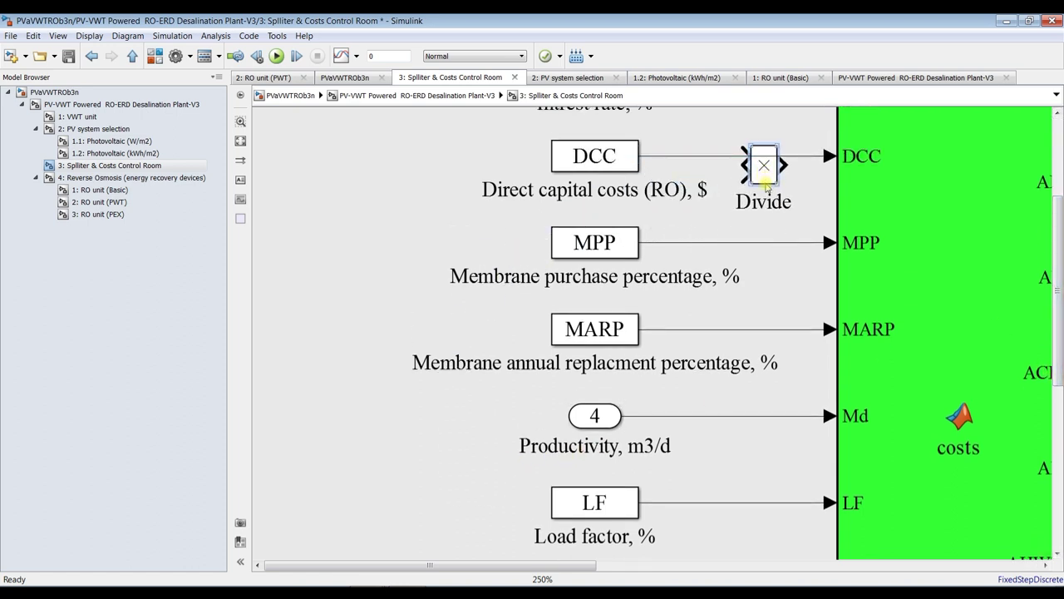
click(722, 156)
key(Delete)
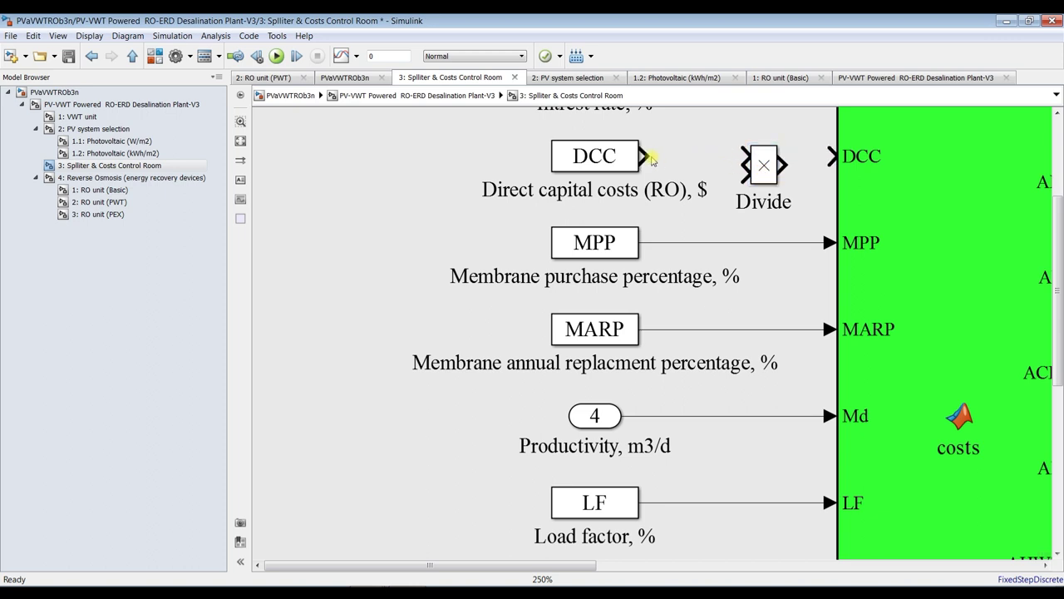
drag(645, 155, 741, 156)
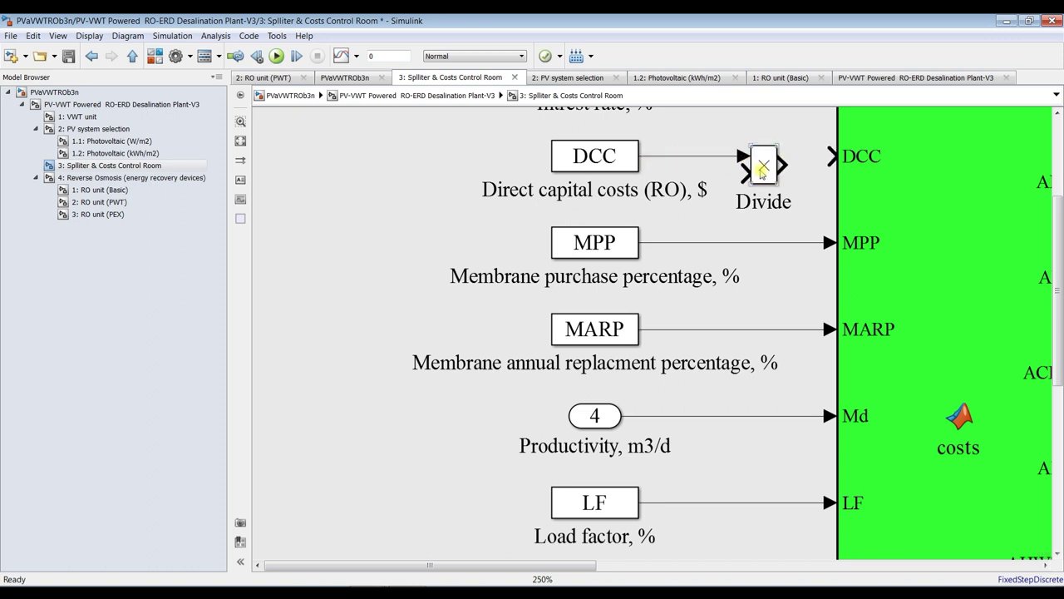
click(760, 169)
drag(778, 167, 831, 156)
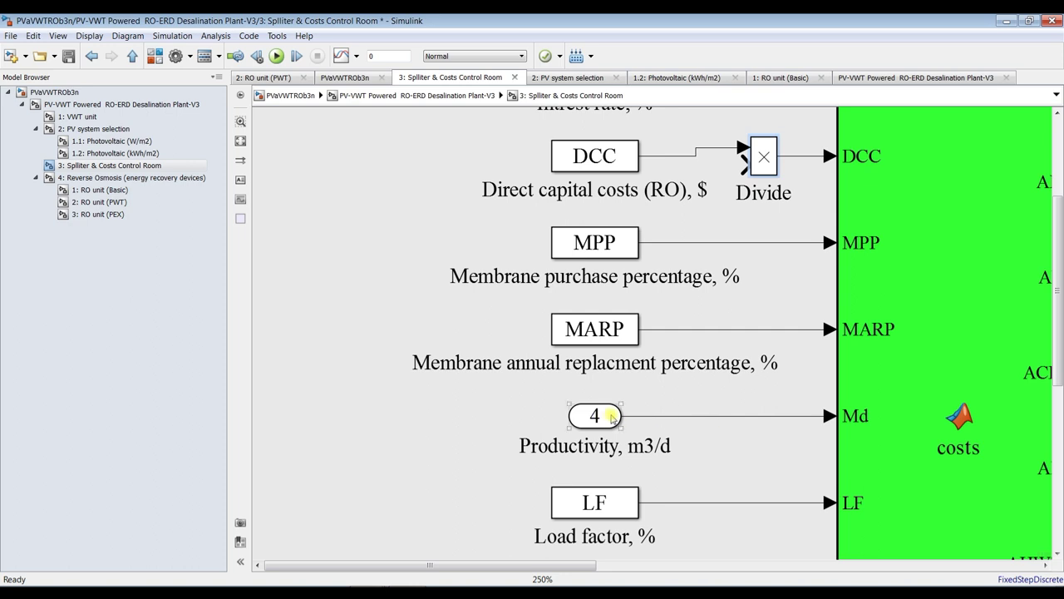
Step: Branch the Productivity signal to the Divide block's second input, align the DCC constant with the block, and save the model
drag(1059, 345, 1058, 305)
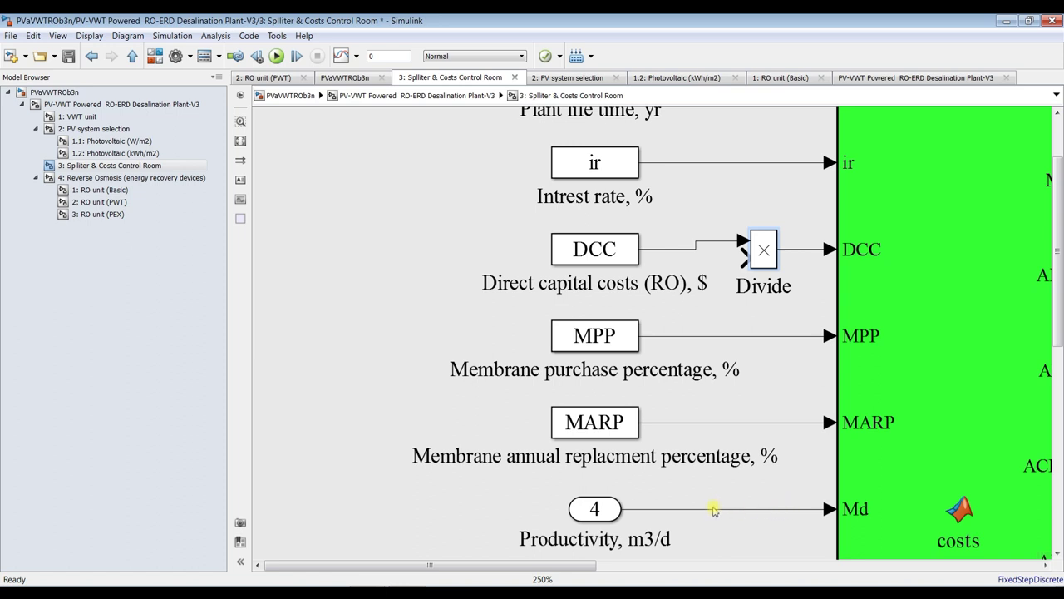
drag(713, 510, 742, 256)
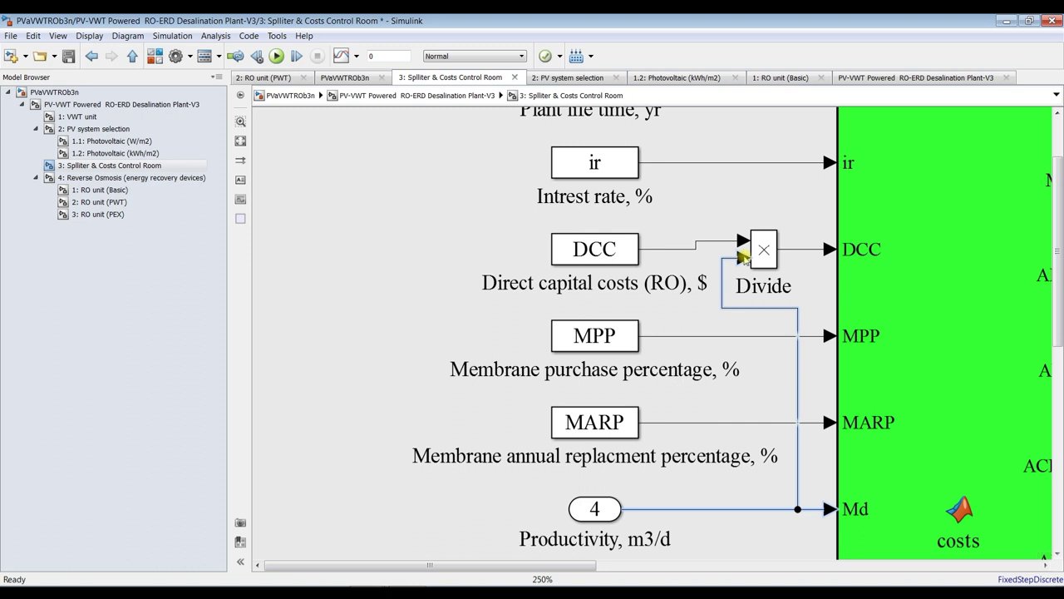
click(587, 256)
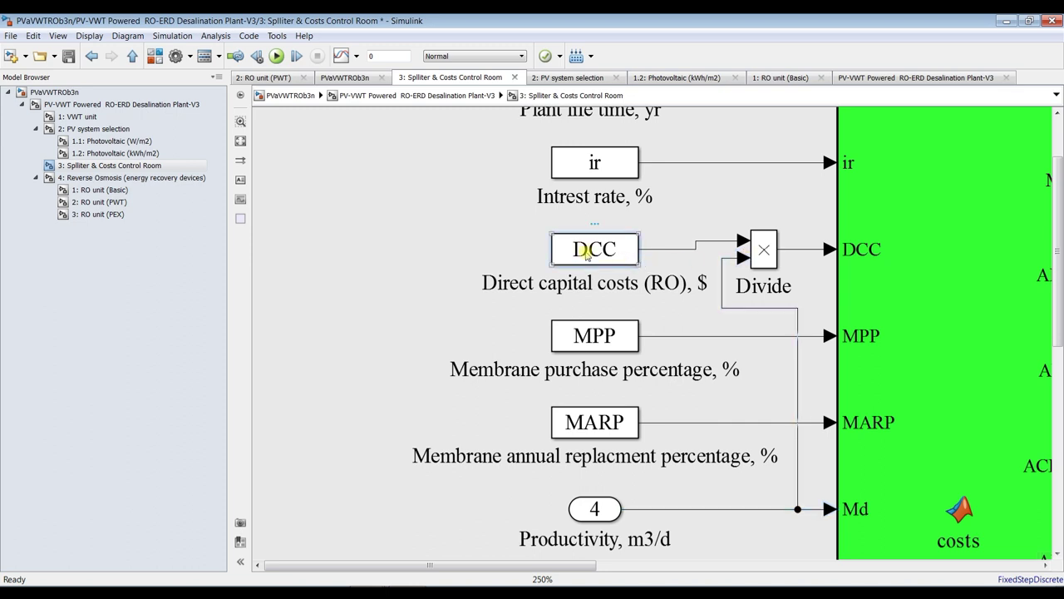
drag(586, 255, 586, 247)
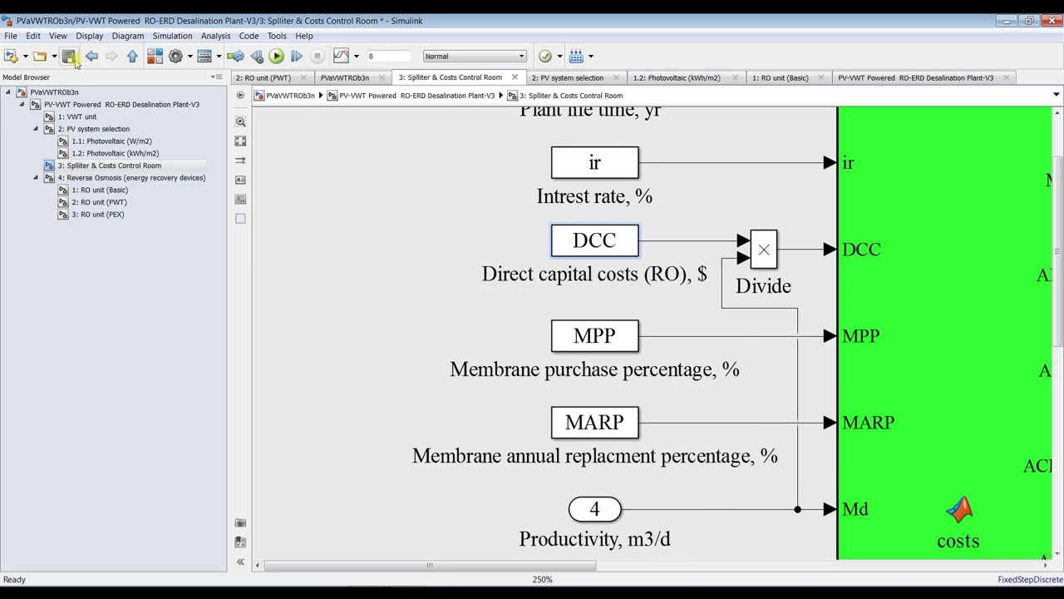
click(69, 56)
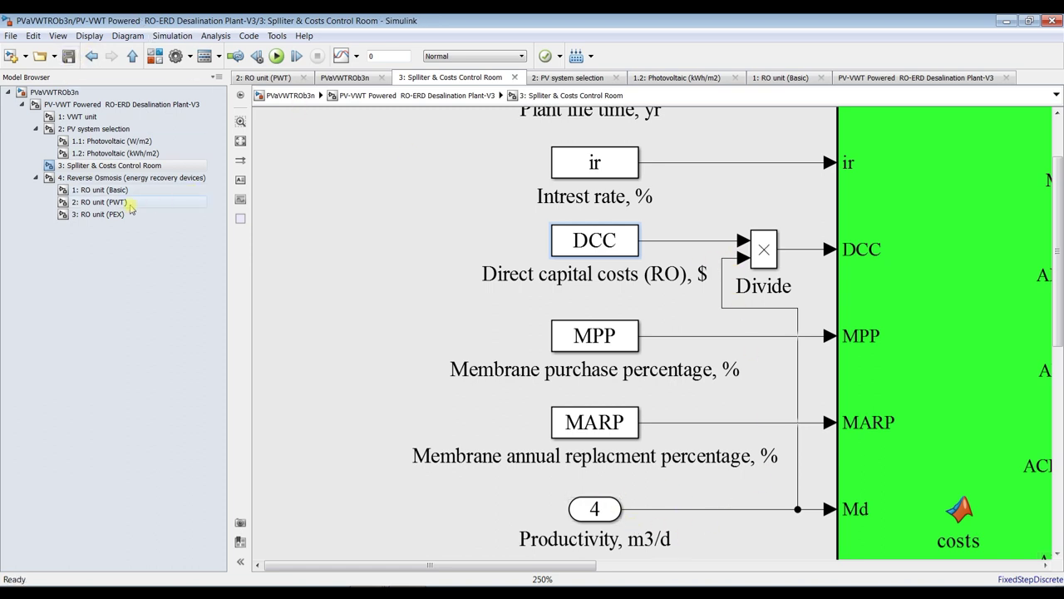
Step: In the plant-level diagram, set the Reverse Osmosis block's RO plant type to RO Basic Configuration and apply it
click(90, 106)
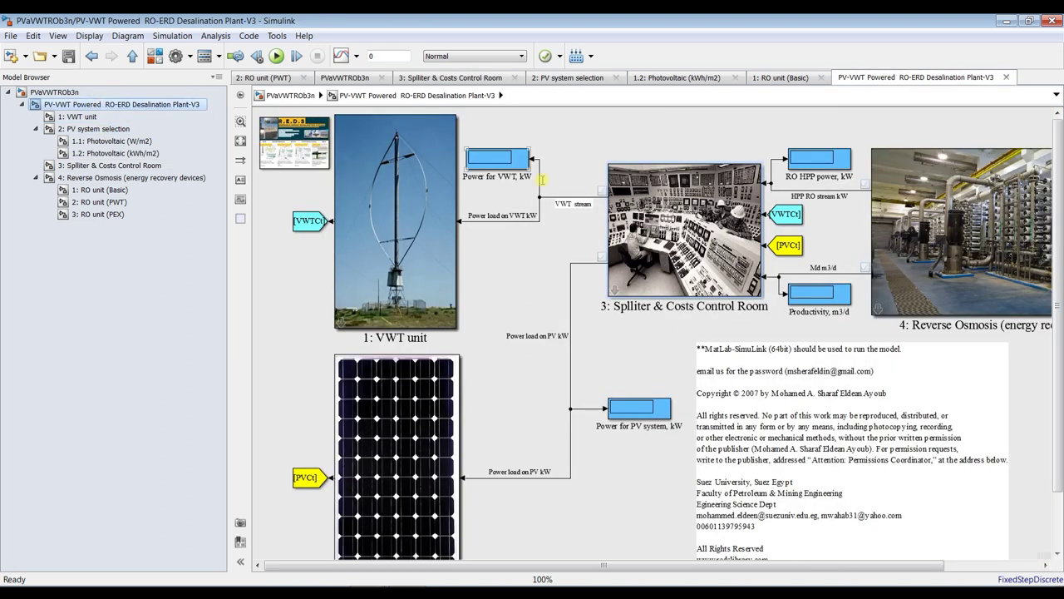
scroll(745, 212, right, 5)
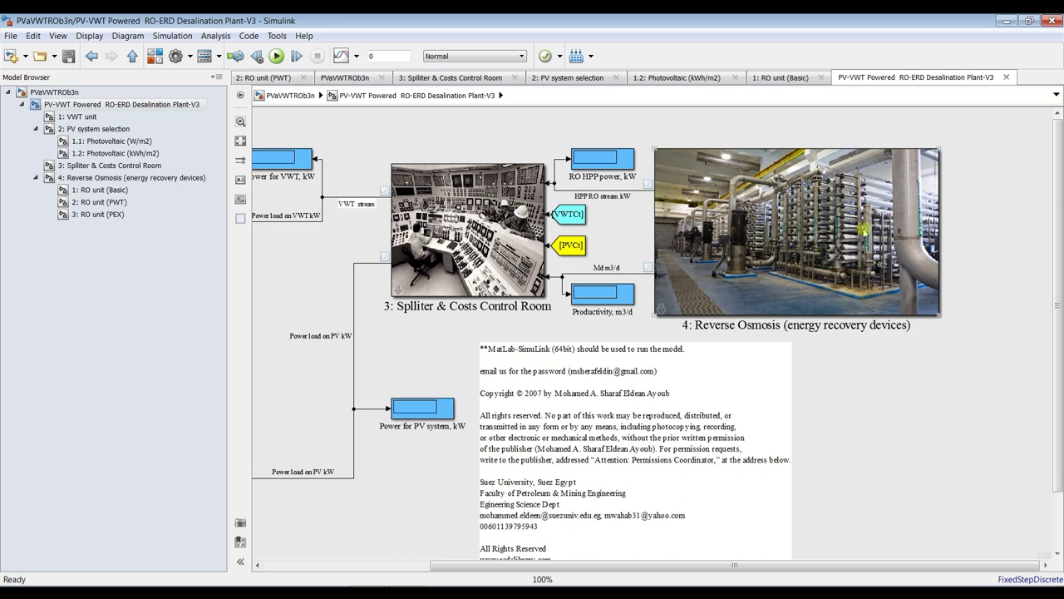
scroll(764, 144, up, 2)
scroll(764, 145, down, 1)
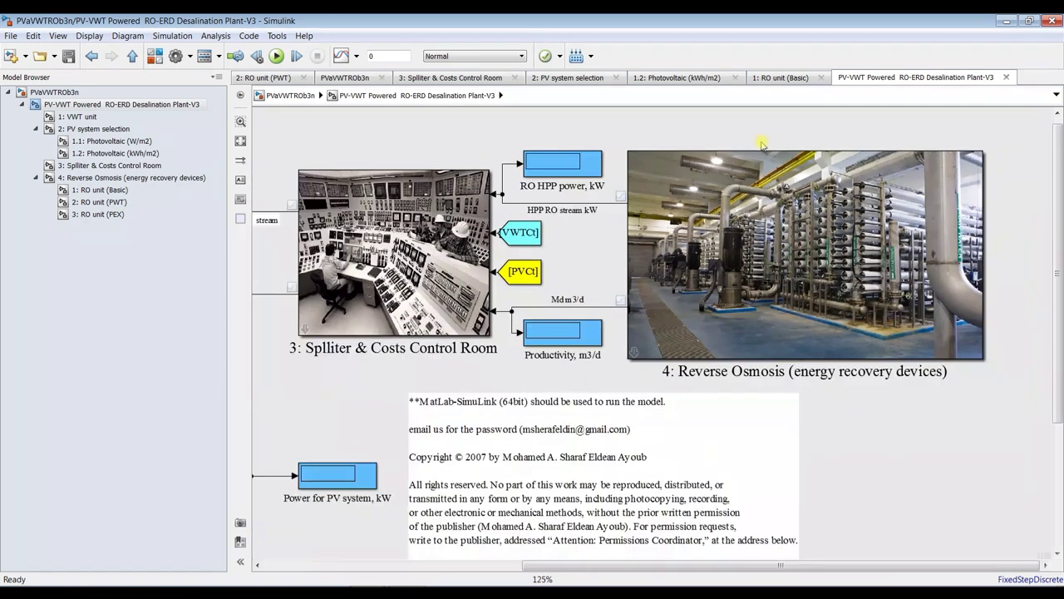
click(758, 181)
double_click(758, 185)
drag(786, 256, 845, 256)
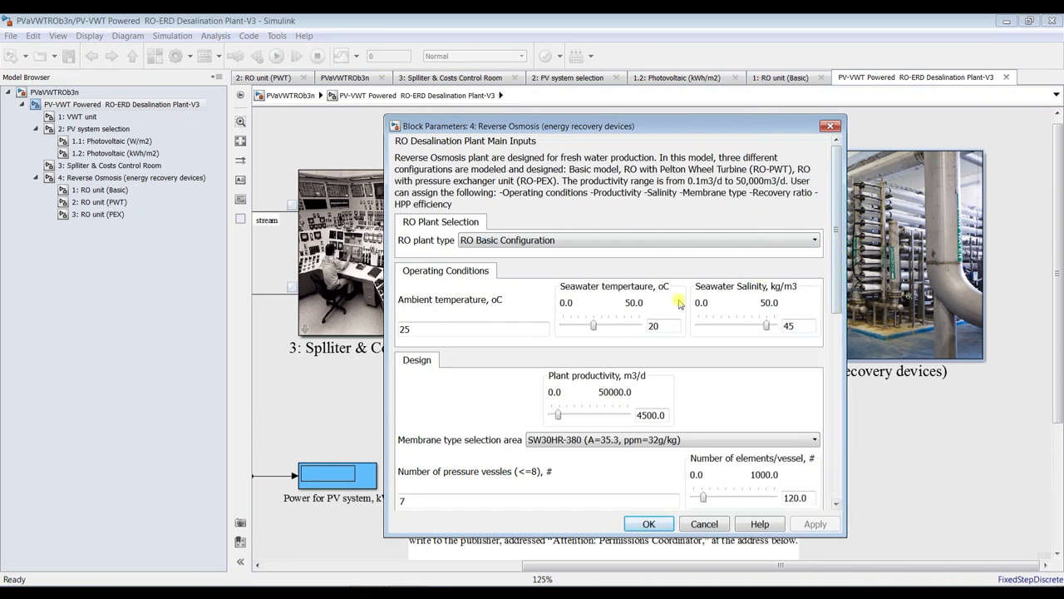
click(540, 240)
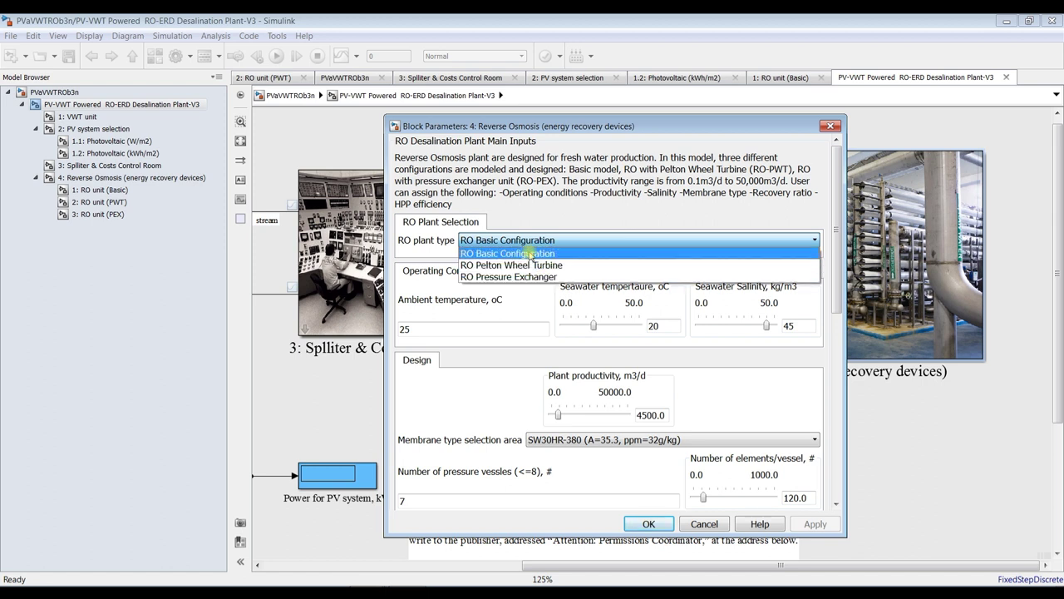
click(528, 254)
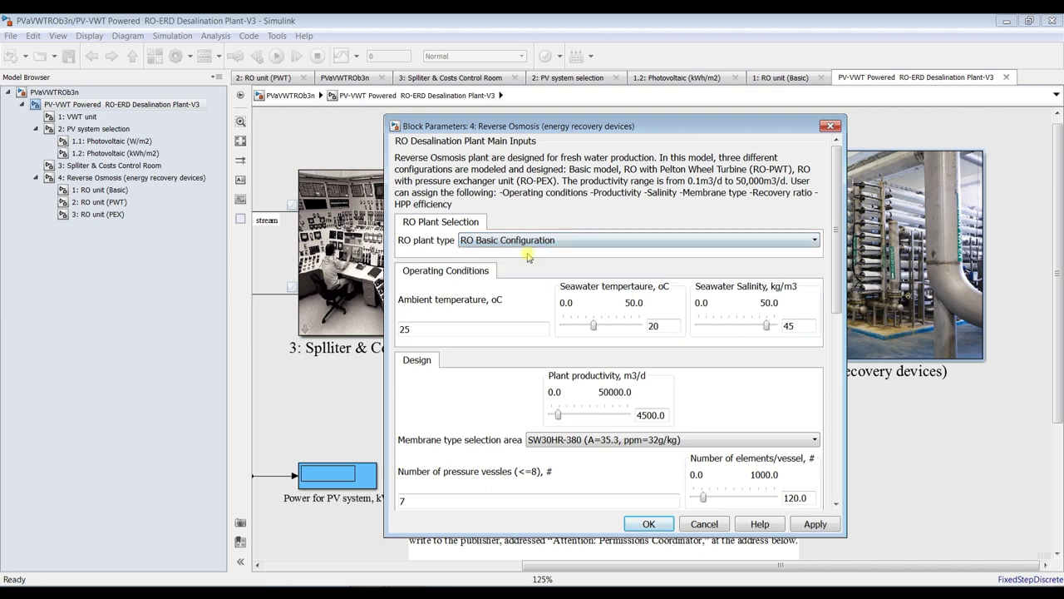
click(814, 523)
click(648, 524)
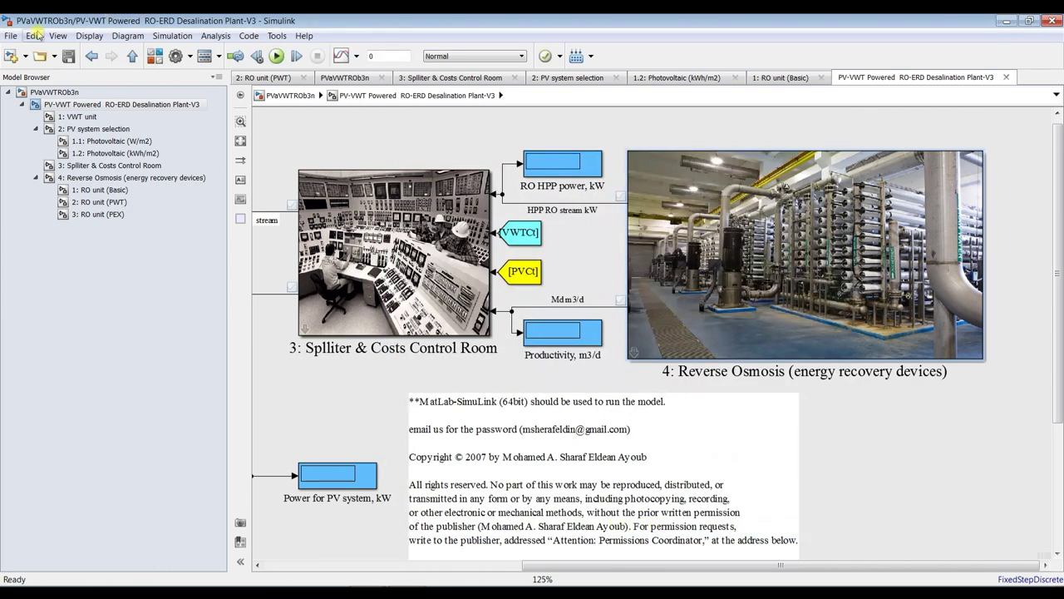
Step: Save the model, then save a copy of it in the same folder as PVaVWTROb3d
click(70, 56)
click(10, 35)
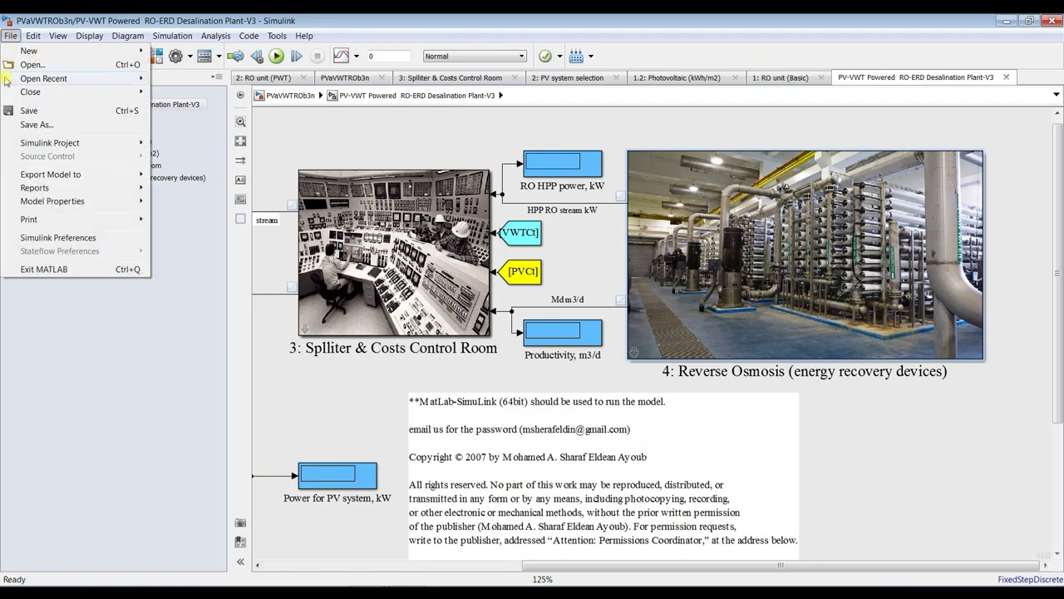
click(36, 124)
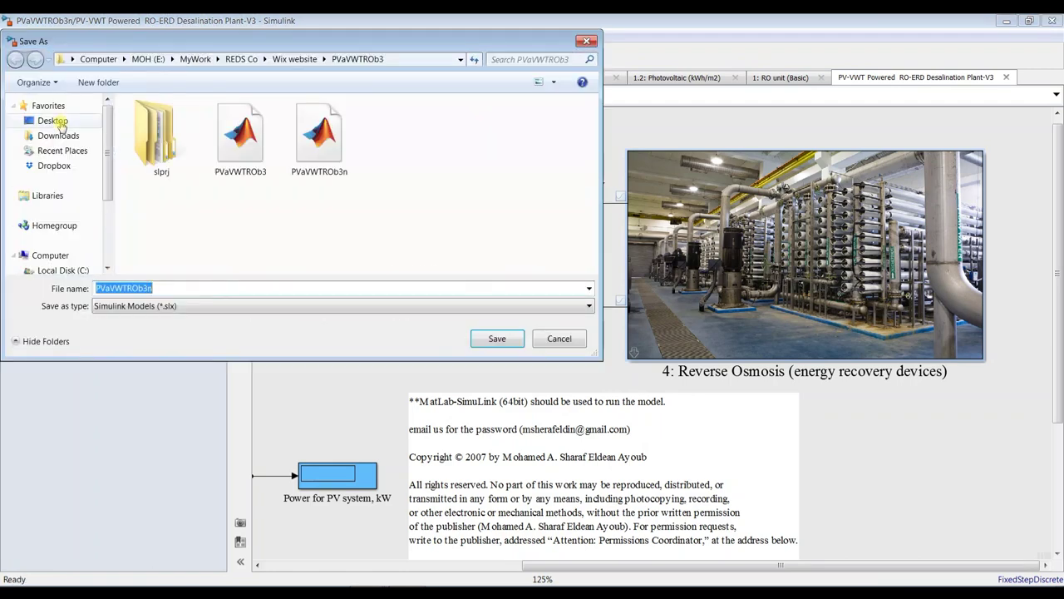
click(155, 287)
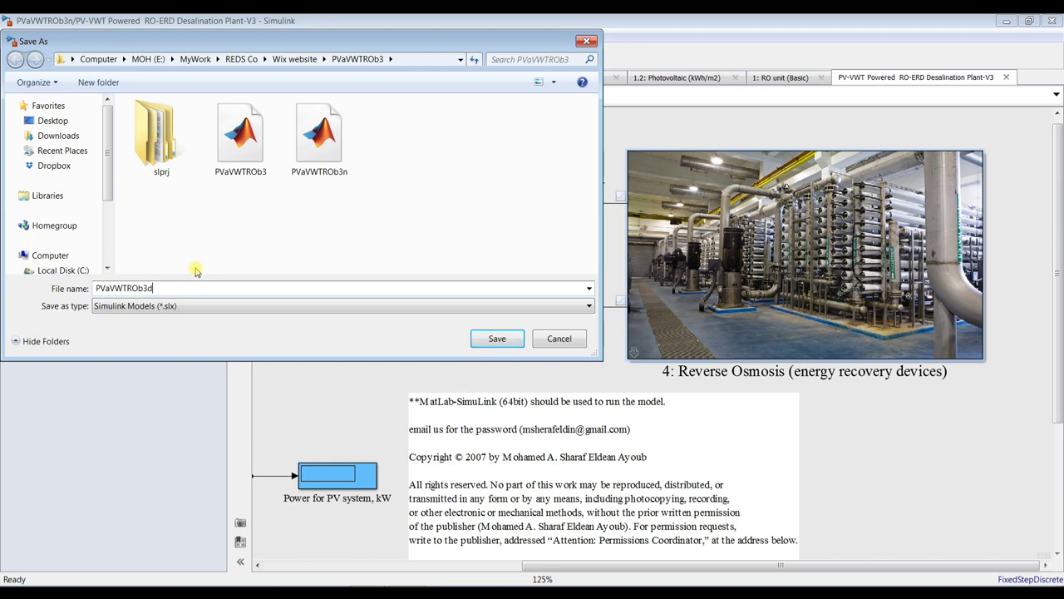
click(497, 339)
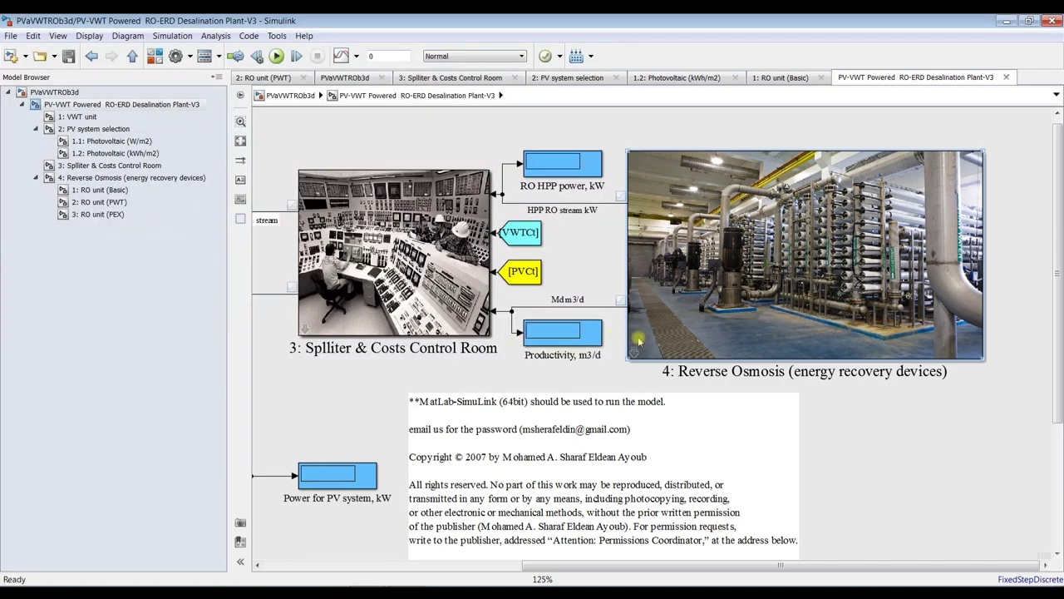
Step: In the Reverse Osmosis block's parameters, set the plant productivity to 3500 m3/d
click(836, 281)
double_click(701, 175)
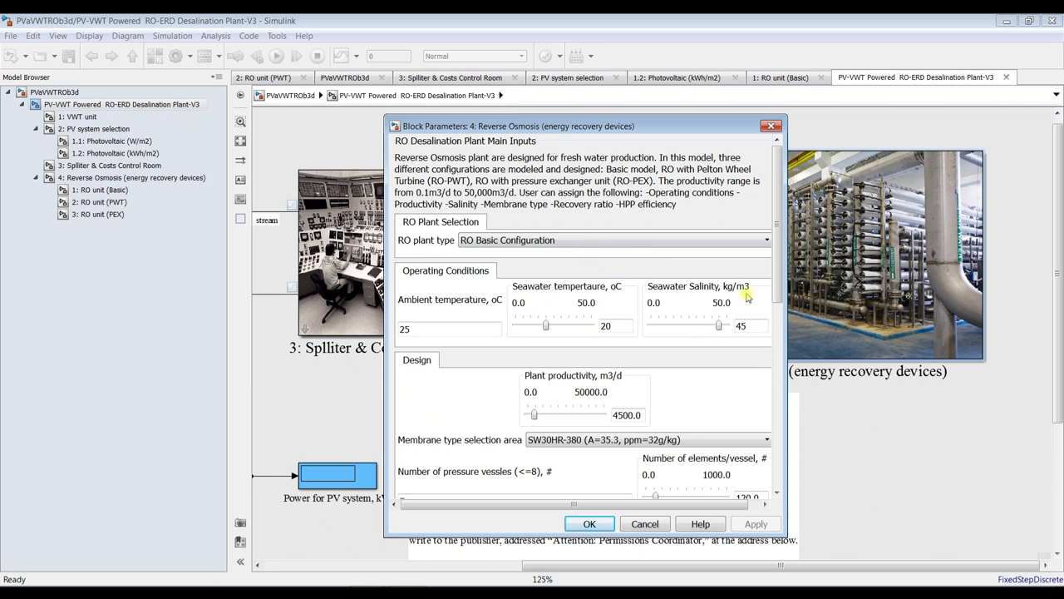
double_click(627, 415)
text(3)
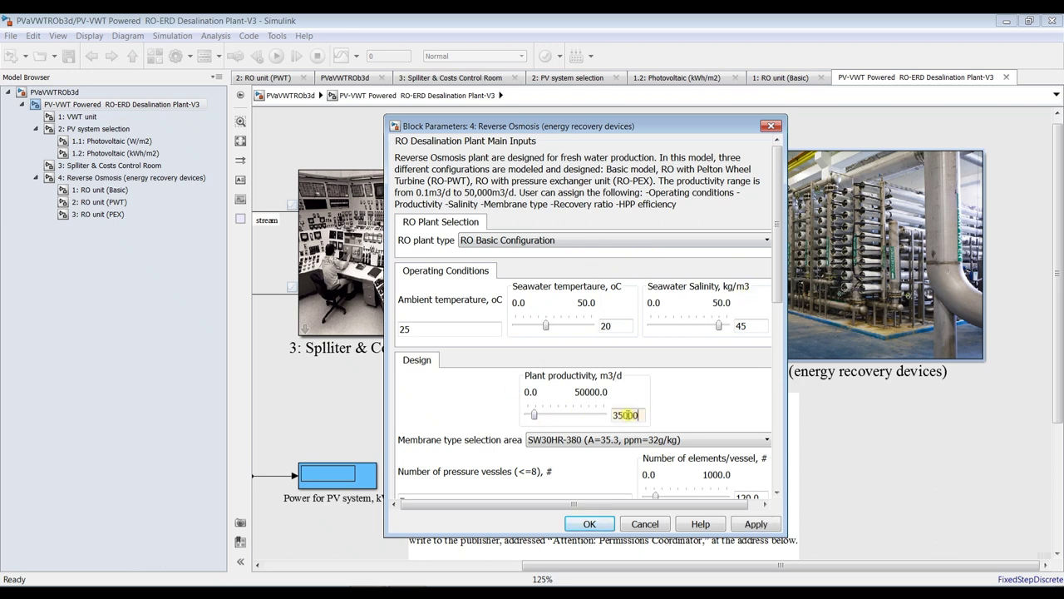
text(5000)
key(BackSpace)
Step: Check the operating conditions, select the SW30HR-380 membrane, and set the number of elements per vessel to 42
double_click(742, 326)
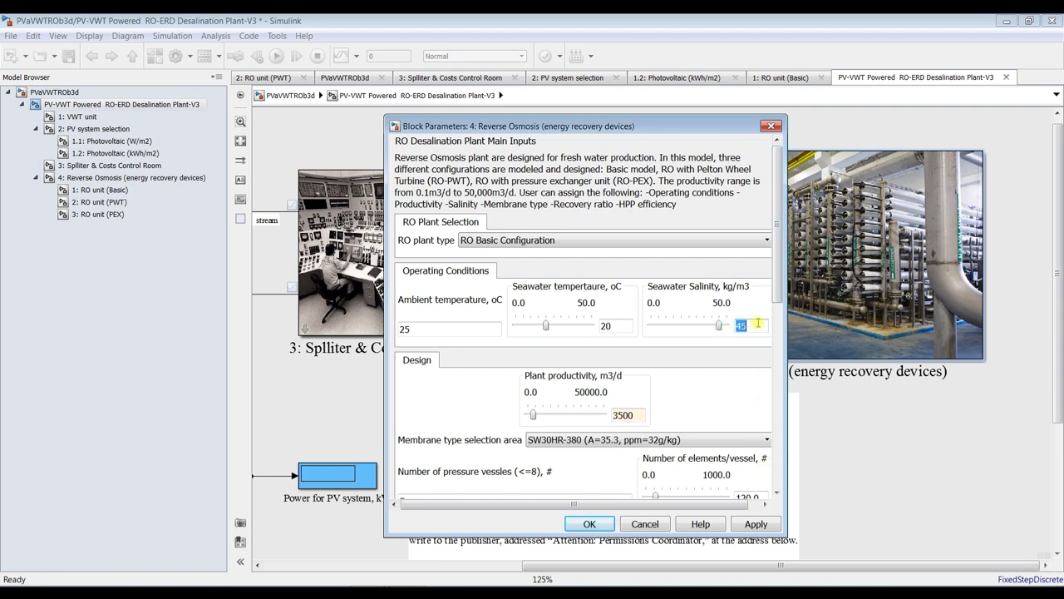
scroll(758, 323, down, 2)
click(746, 290)
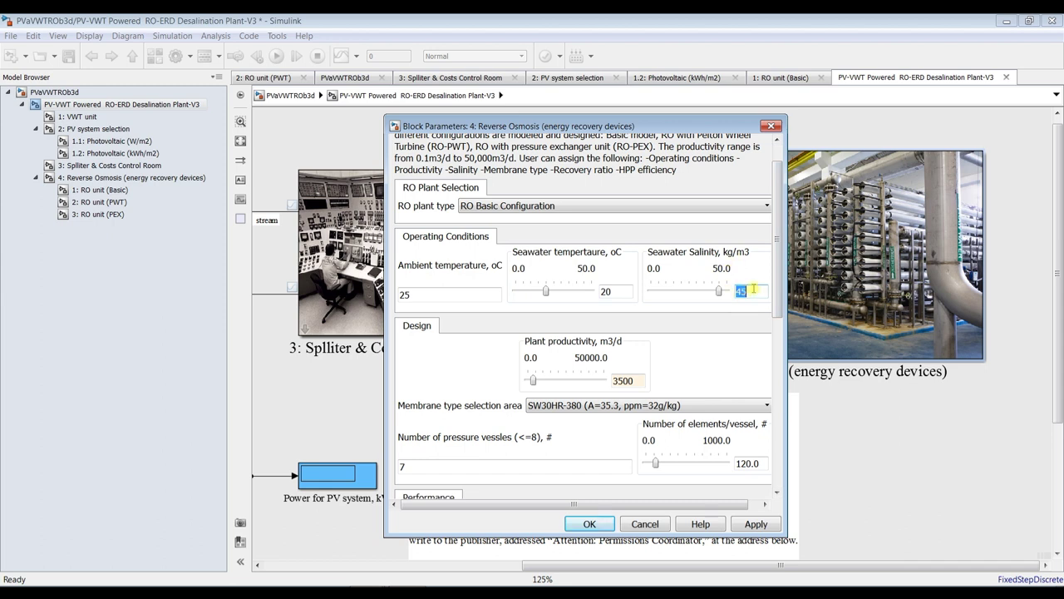
double_click(617, 292)
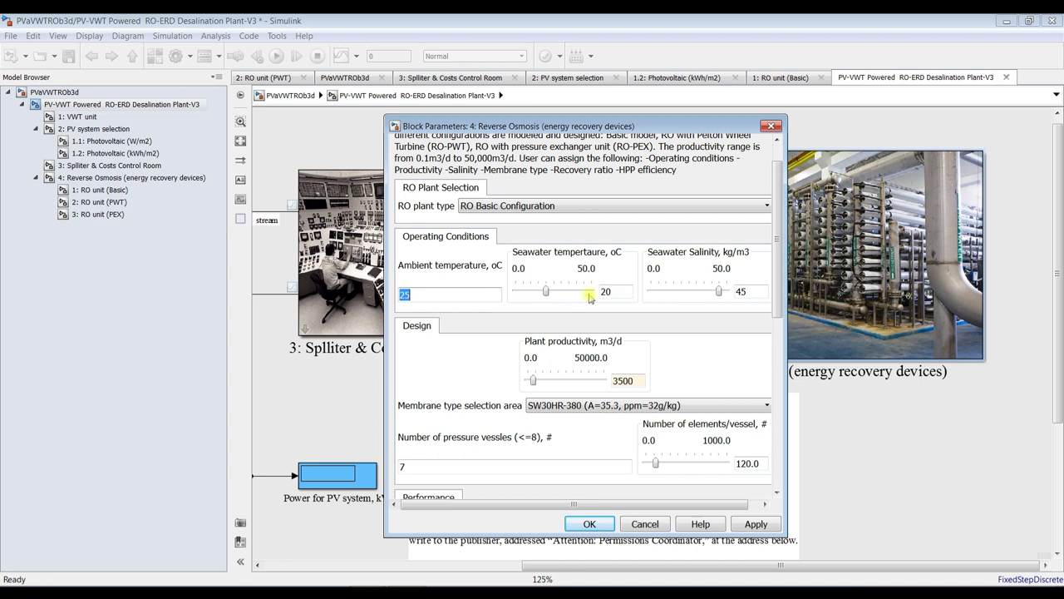
drag(777, 310, 774, 364)
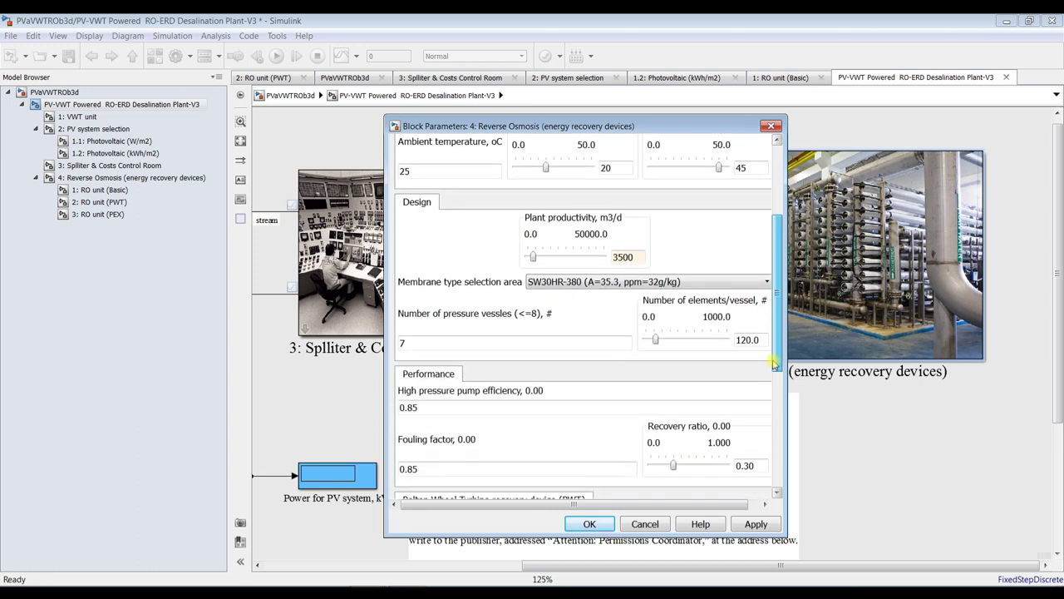
click(582, 282)
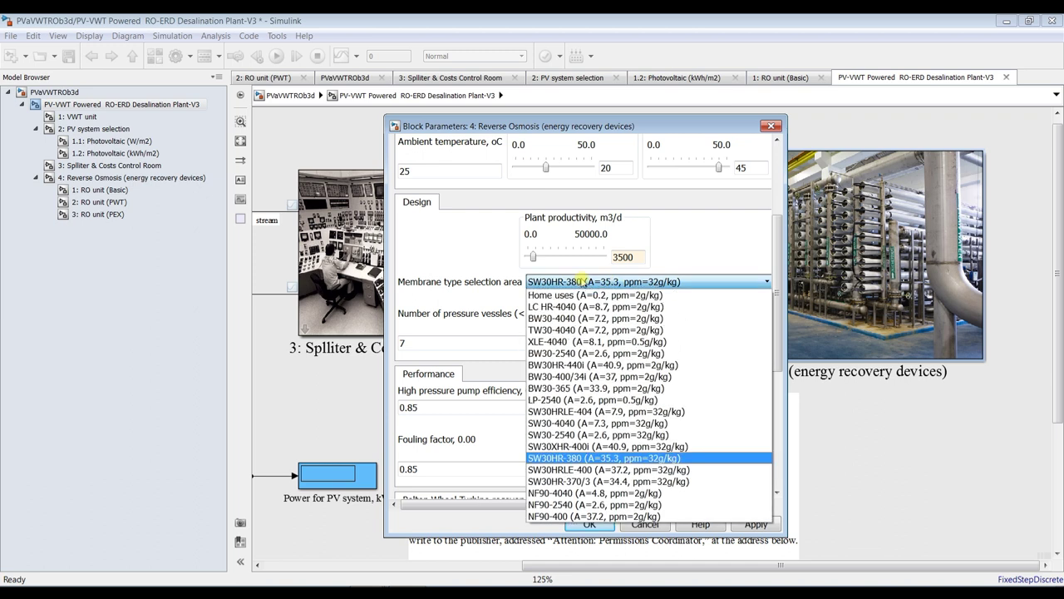
click(539, 458)
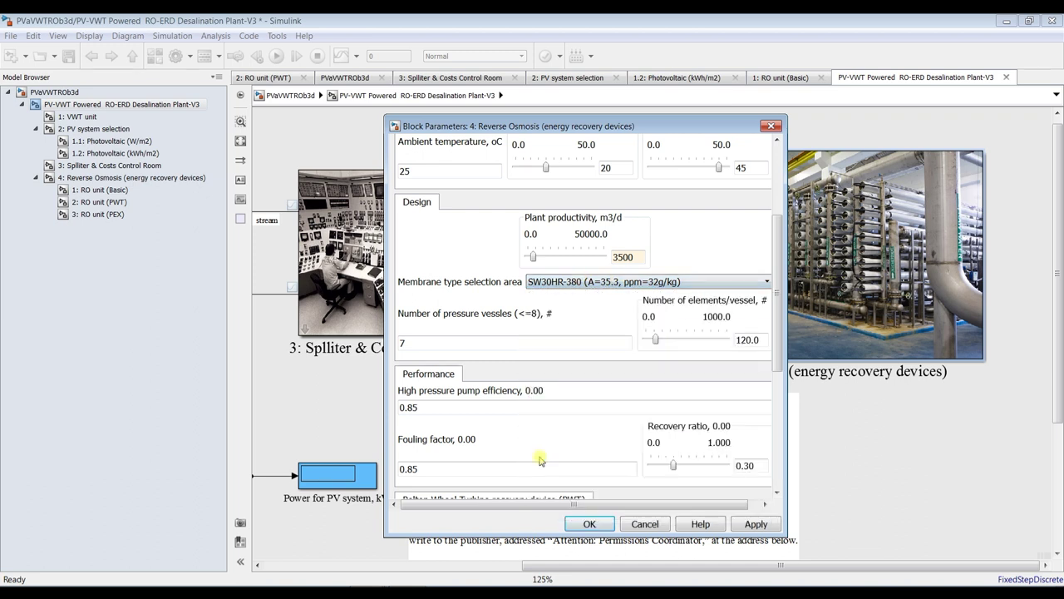
double_click(751, 341)
text(42)
double_click(480, 344)
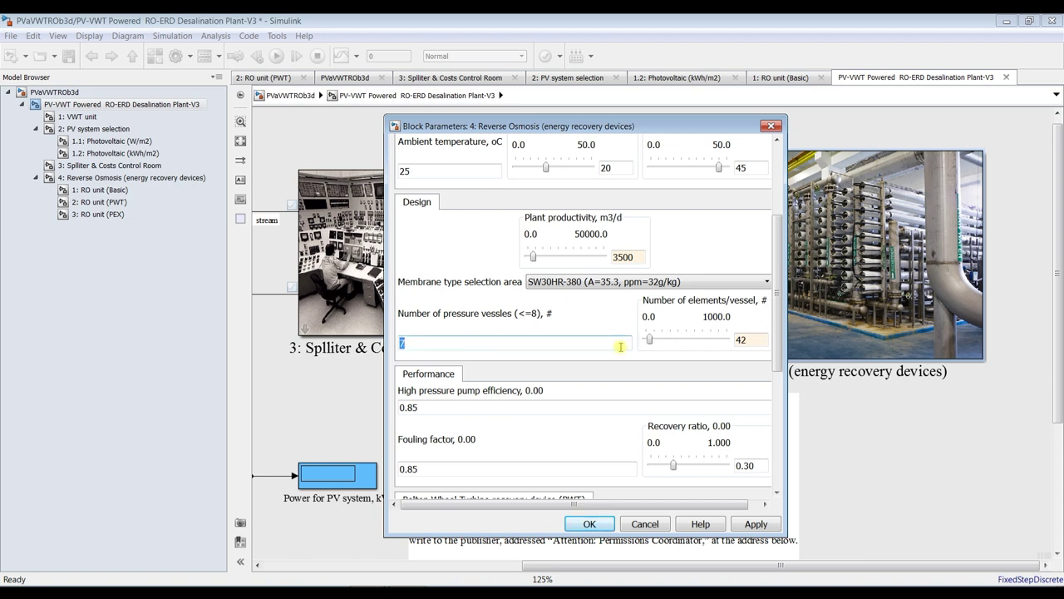
double_click(748, 339)
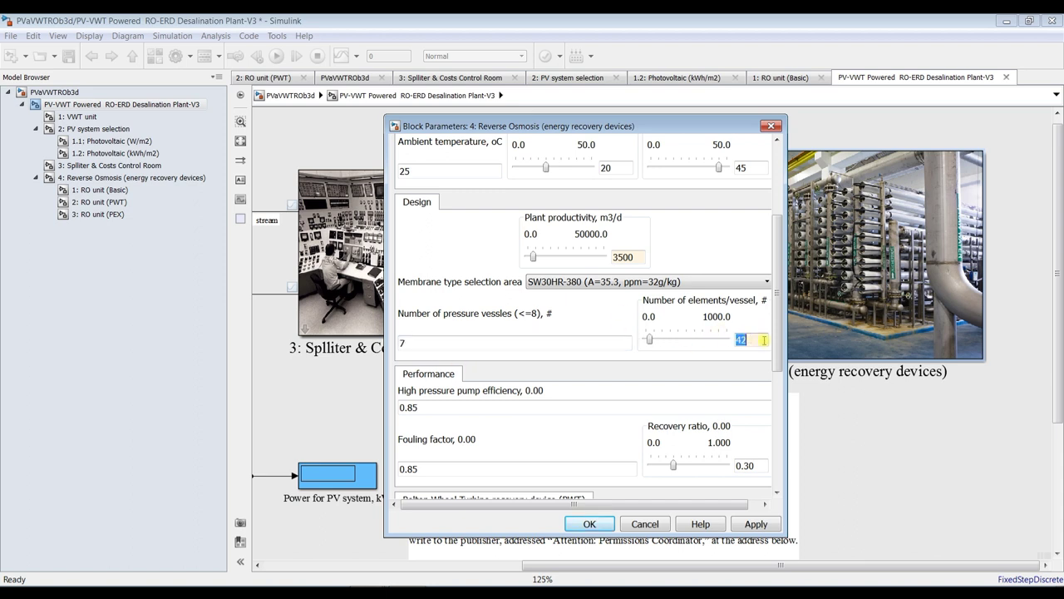
Step: Widen the parameter dialog, check the performance and energy recovery device inputs, and apply the Reverse Osmosis block's settings
drag(779, 331, 779, 375)
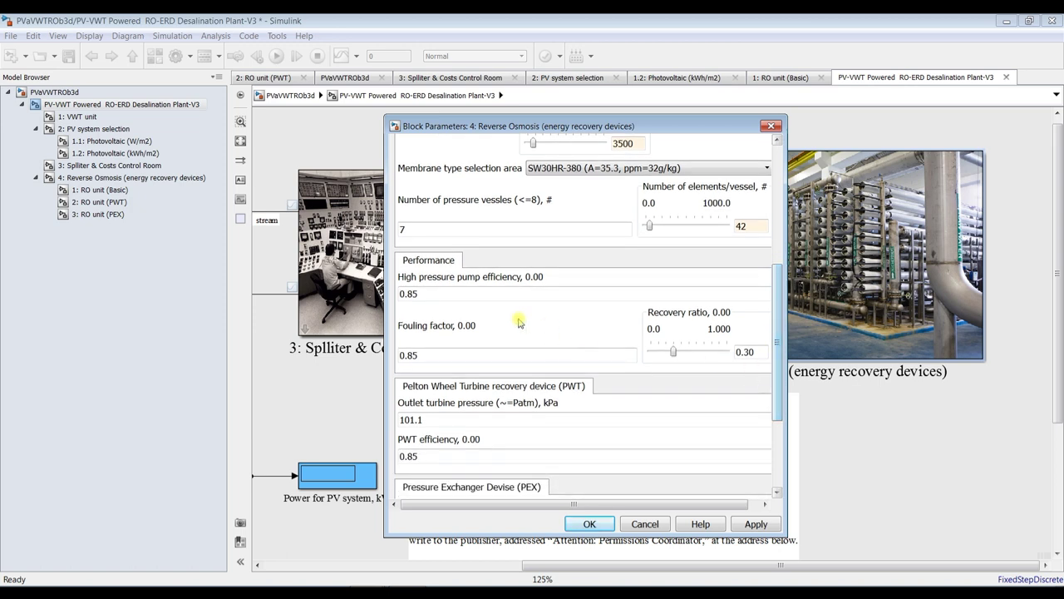
double_click(447, 292)
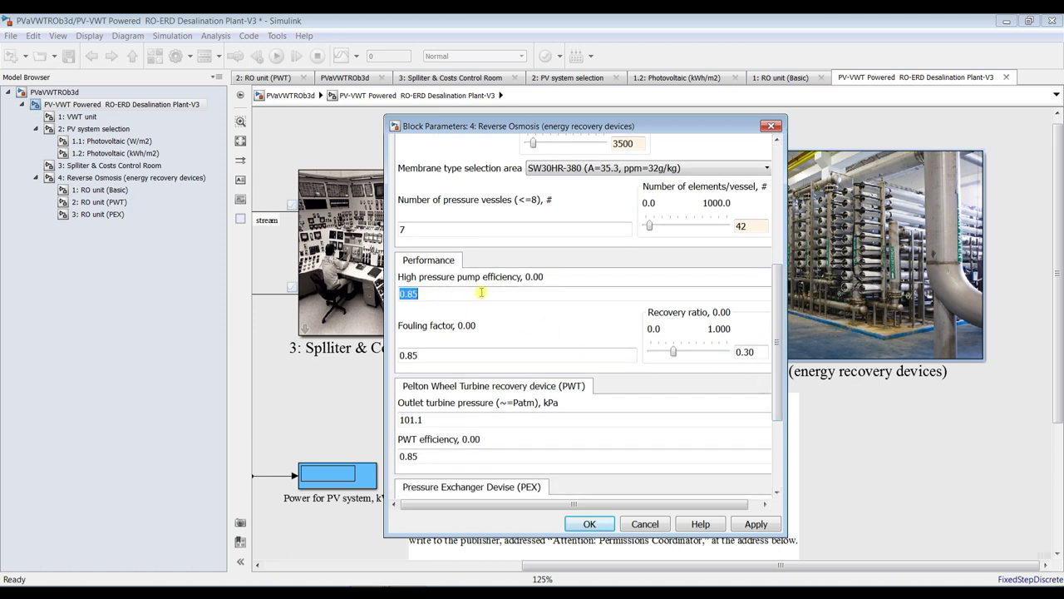
drag(787, 357, 885, 359)
double_click(846, 340)
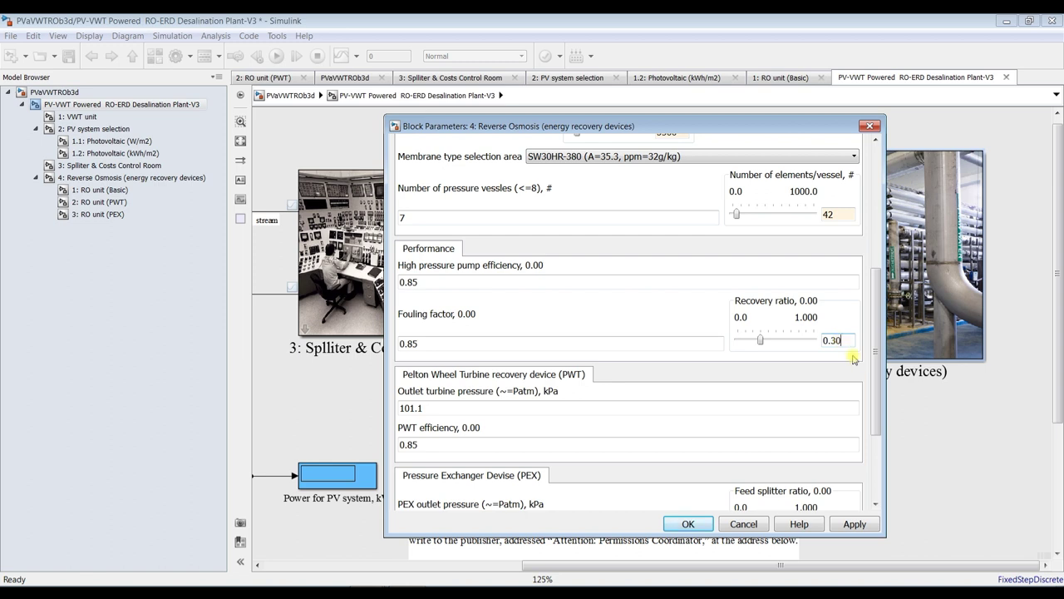
double_click(475, 340)
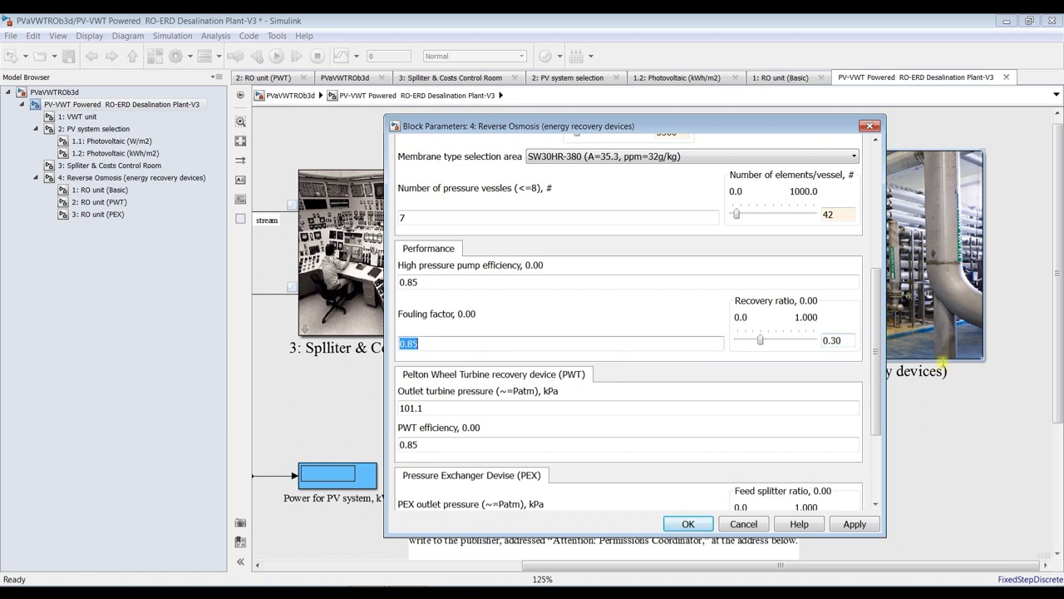
drag(876, 350, 865, 406)
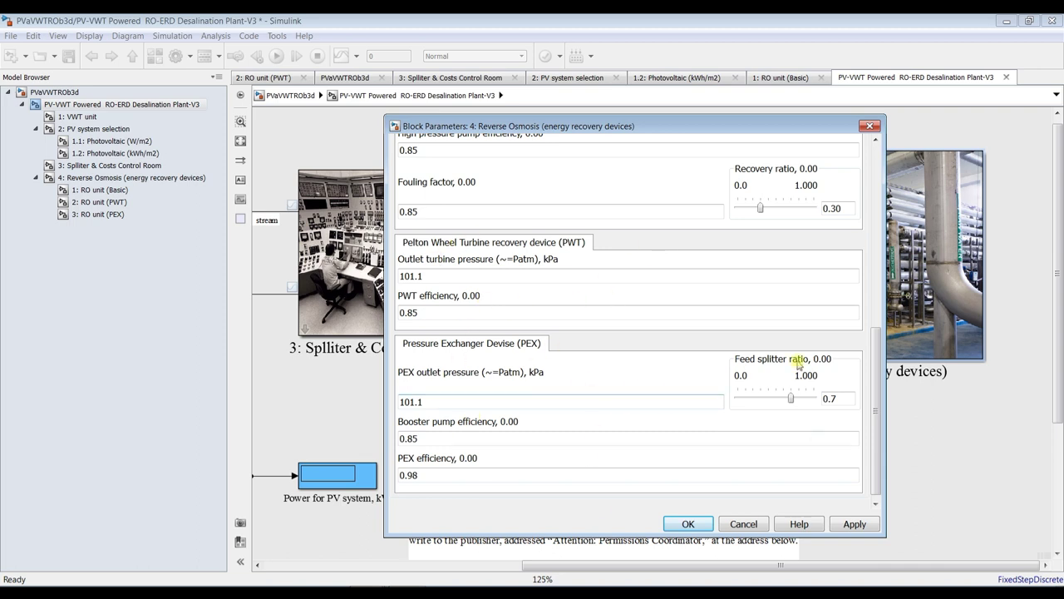
drag(877, 447, 877, 399)
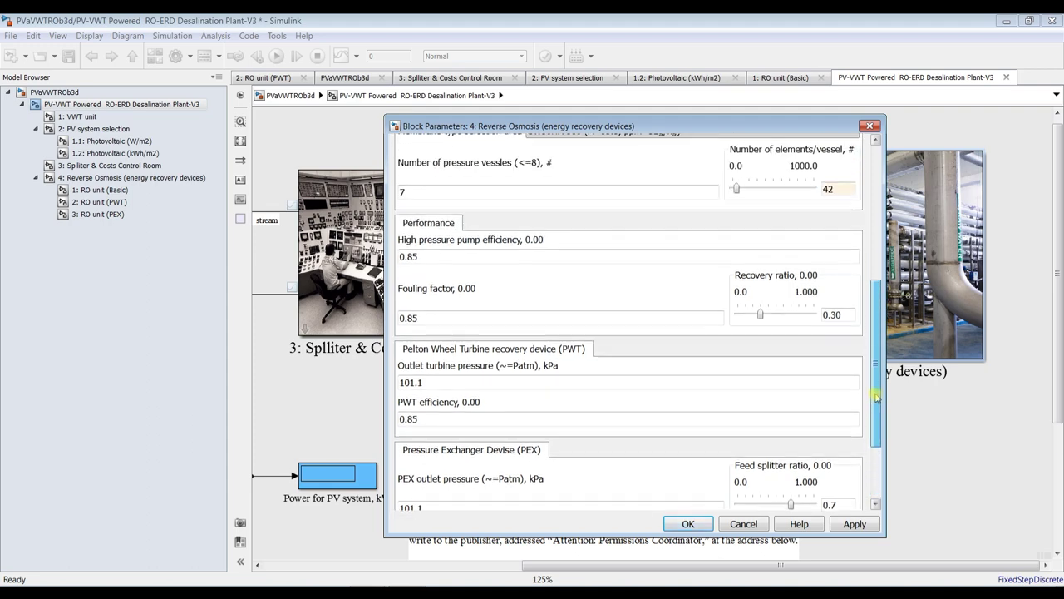
click(855, 524)
click(689, 524)
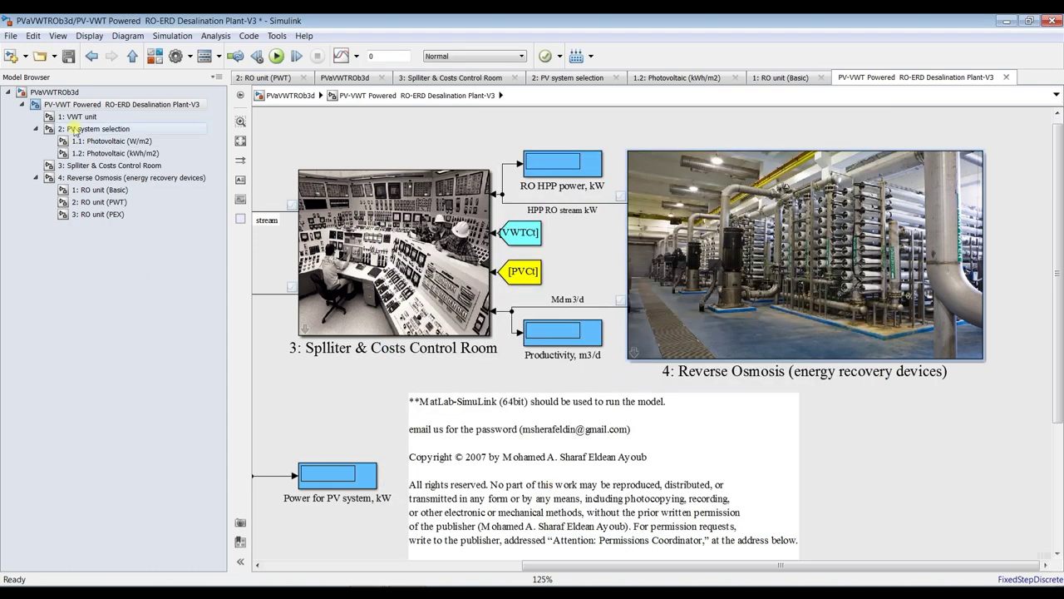
Step: In the RO unit (Basic) subsystem, turn off data inspector streaming for the total membrane area and SPC signals
click(106, 191)
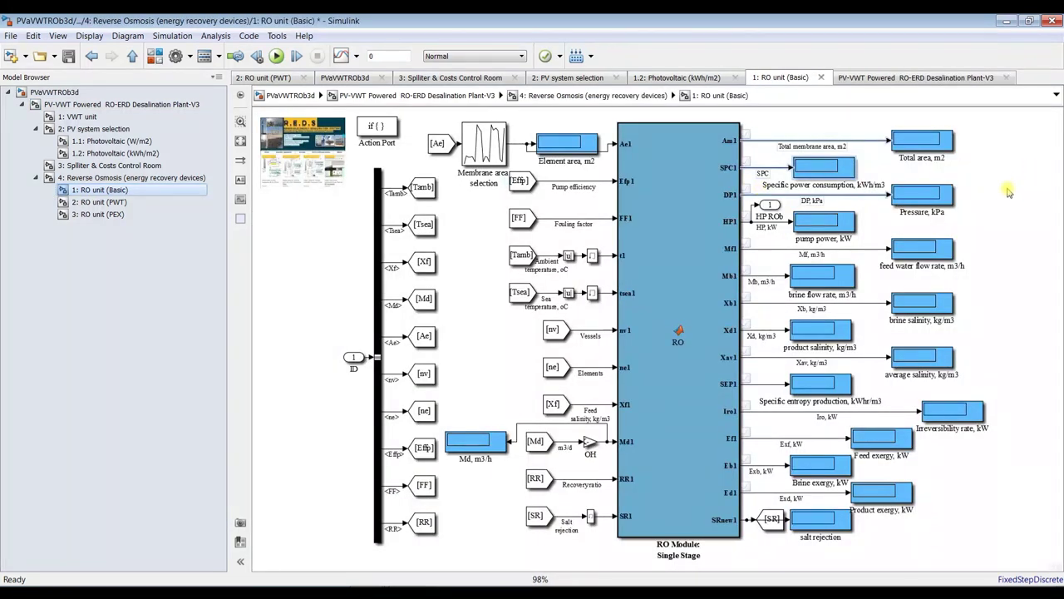
scroll(1007, 197, up, 3)
scroll(1007, 196, down, 1)
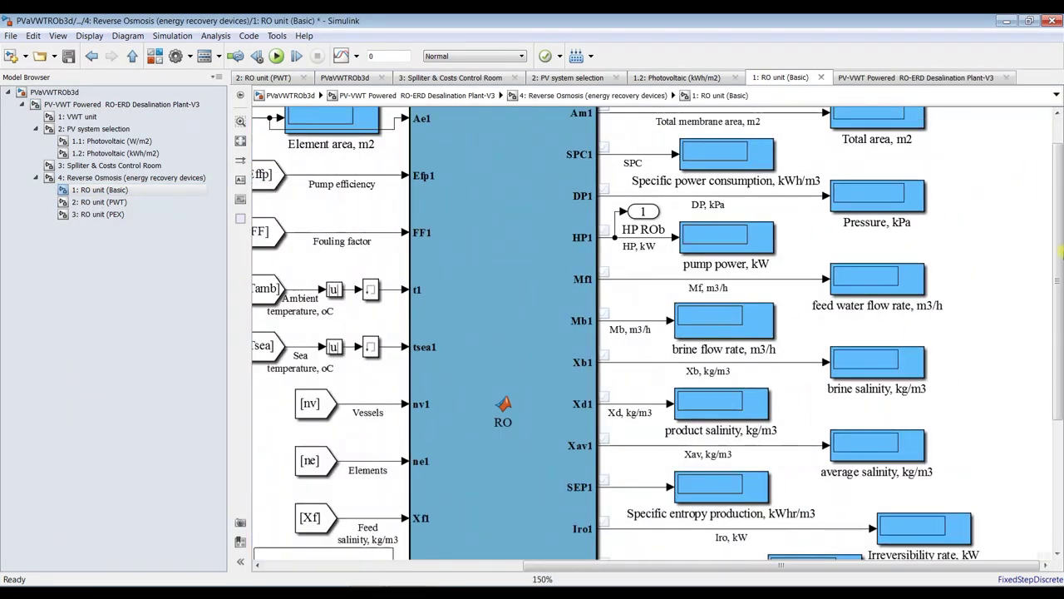
scroll(1060, 212, up, 1)
scroll(529, 189, up, 2)
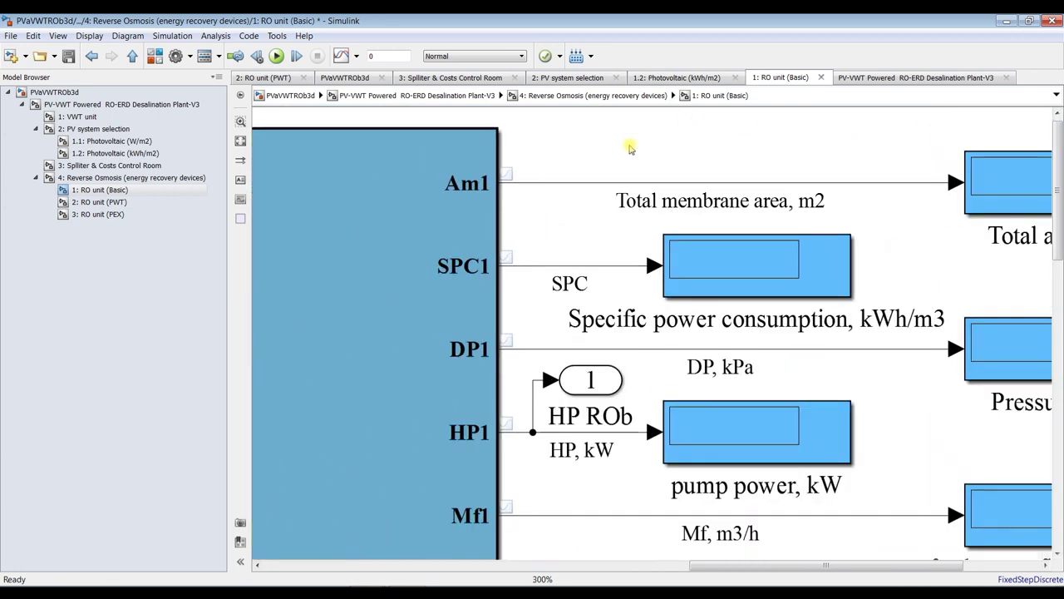
drag(544, 161, 538, 290)
click(355, 57)
click(370, 94)
click(539, 210)
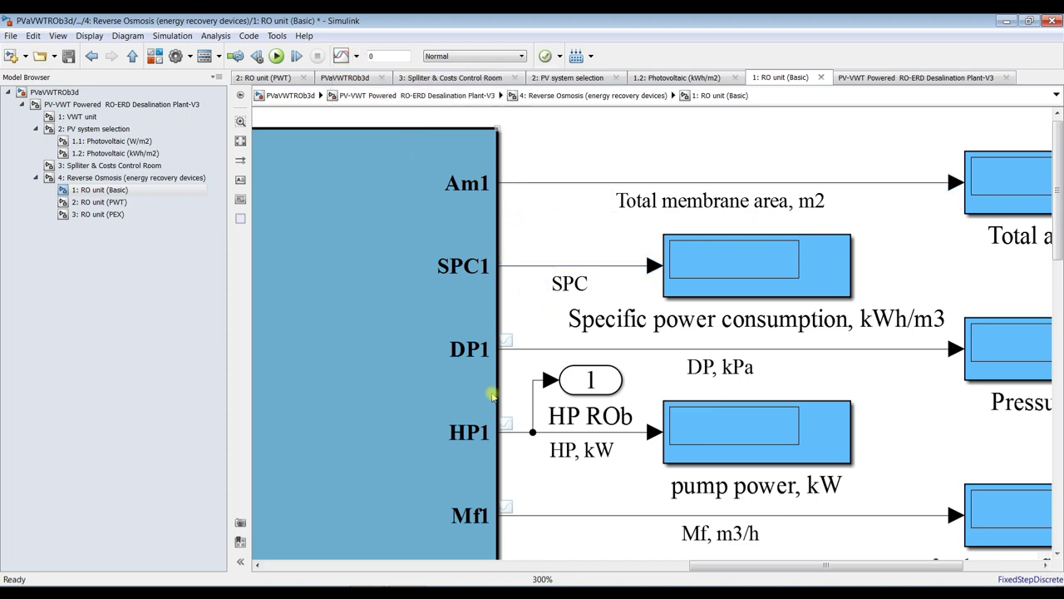
Step: Reselect the total membrane area and SPC signals and open their logging and streaming options
scroll(491, 398, up, 5)
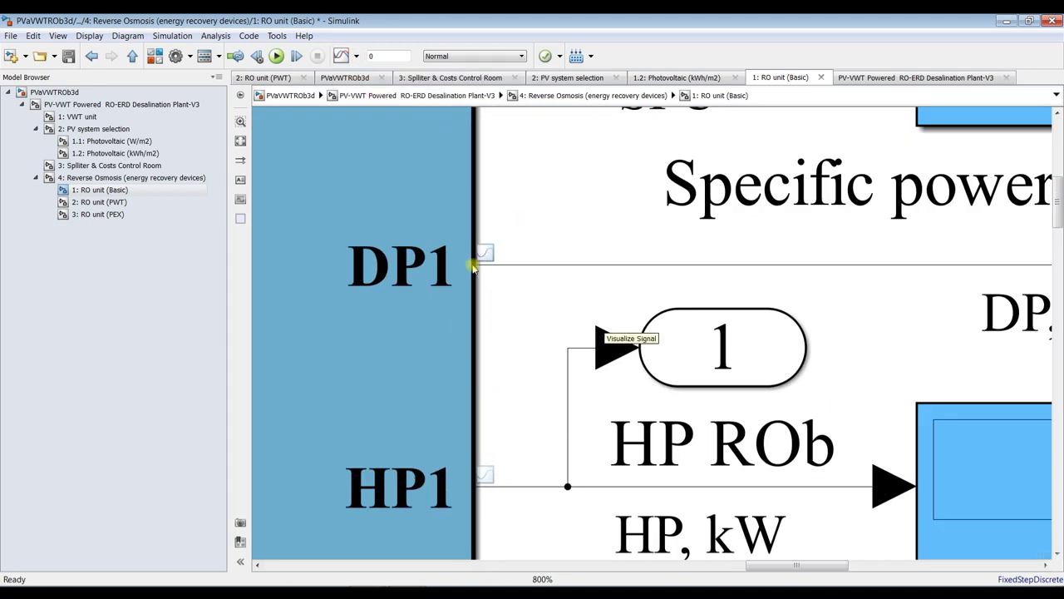
scroll(472, 267, down, 5)
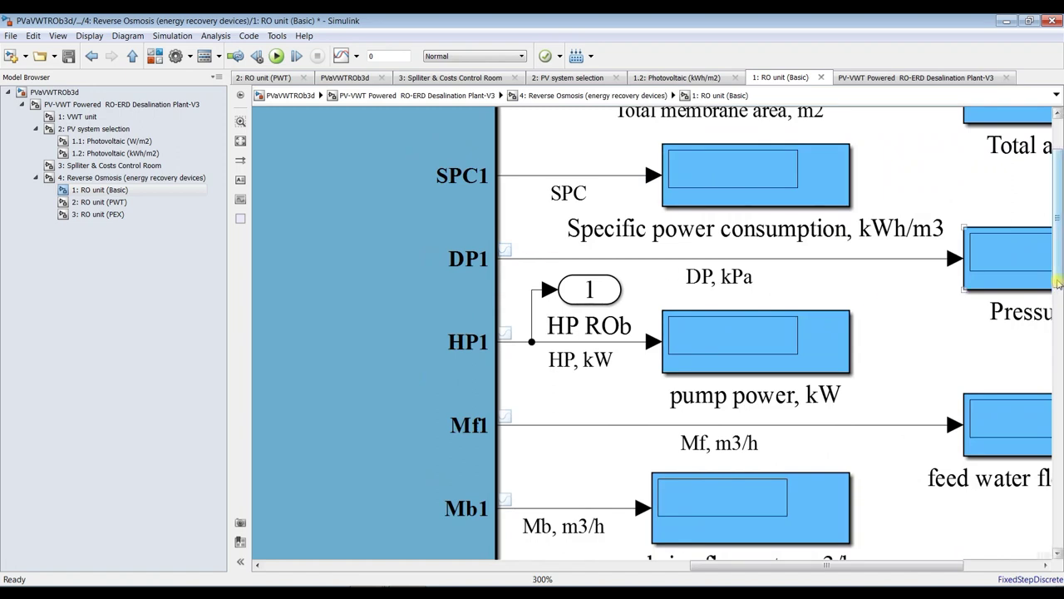
drag(1059, 282, 1058, 250)
drag(534, 168, 532, 299)
click(356, 56)
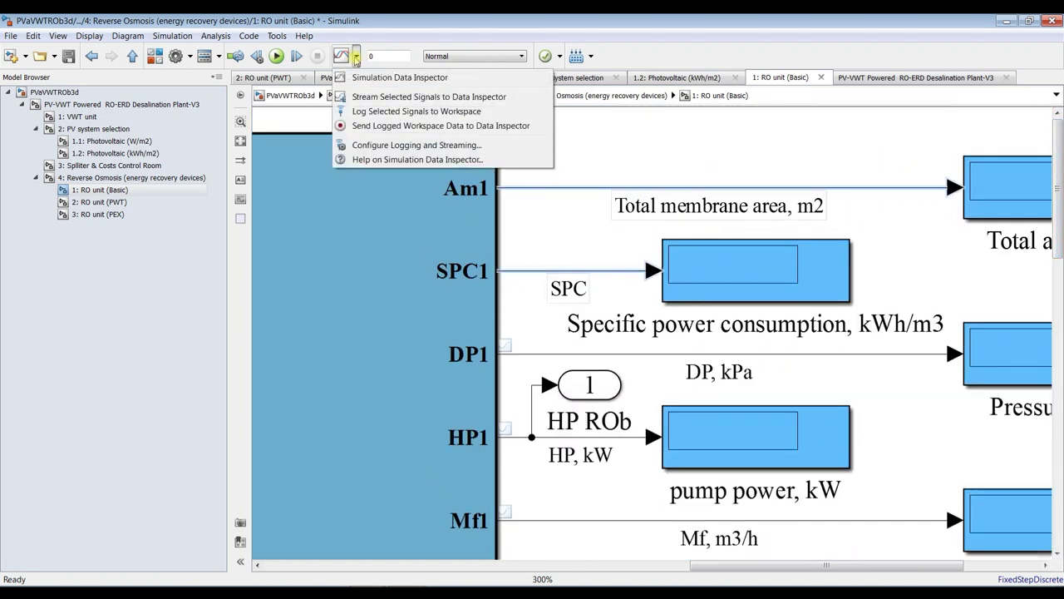
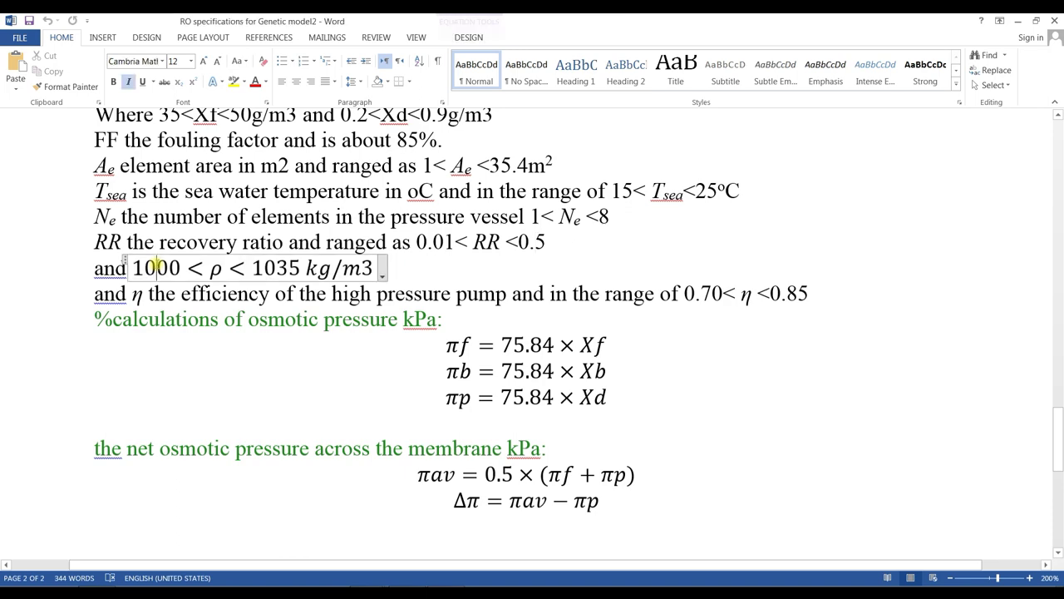
Step: In the Word document on the RO genetic model, examine the osmotic pressure equations, brine salinity relation and parameter ranges
click(449, 344)
scroll(444, 337, down, 3)
scroll(449, 330, up, 2)
scroll(453, 332, up, 3)
scroll(453, 335, up, 4)
scroll(453, 336, down, 4)
scroll(453, 336, up, 2)
scroll(453, 336, up, 2)
scroll(453, 336, down, 4)
scroll(453, 335, up, 3)
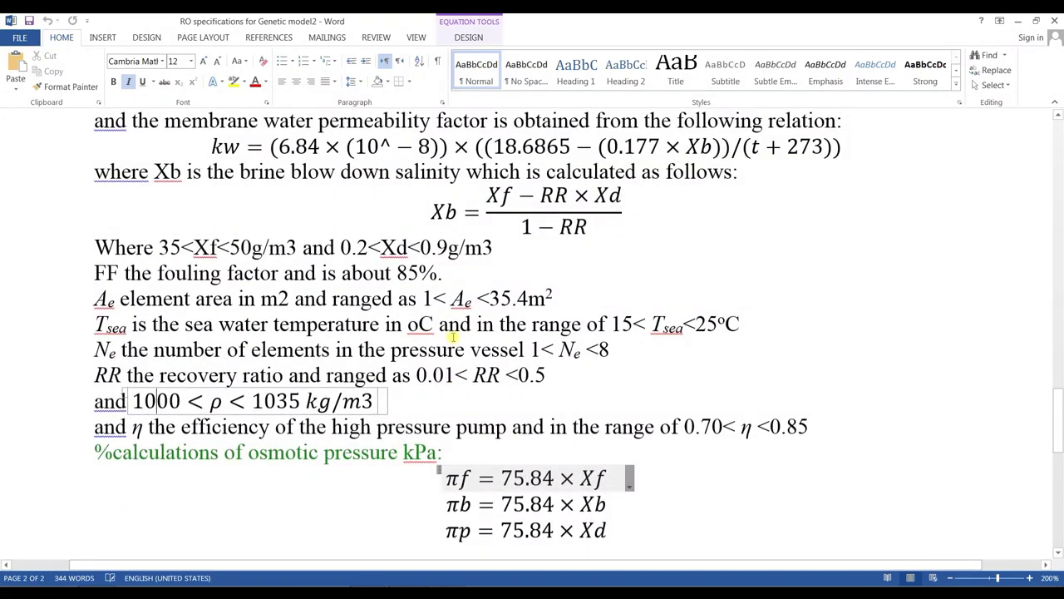
scroll(453, 336, down, 3)
scroll(454, 339, down, 6)
Step: Examine the RO genetic model's input-output diagram, the variable definitions with their ranges, and the pump power optimization equation
scroll(453, 337, up, 9)
scroll(453, 336, up, 3)
scroll(453, 336, down, 10)
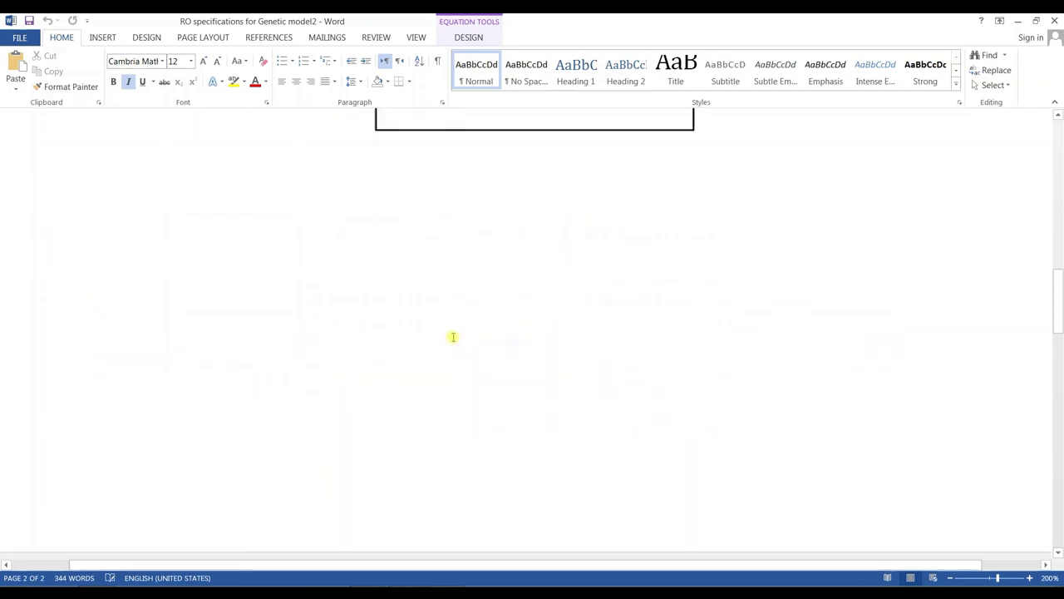
scroll(453, 337, up, 9)
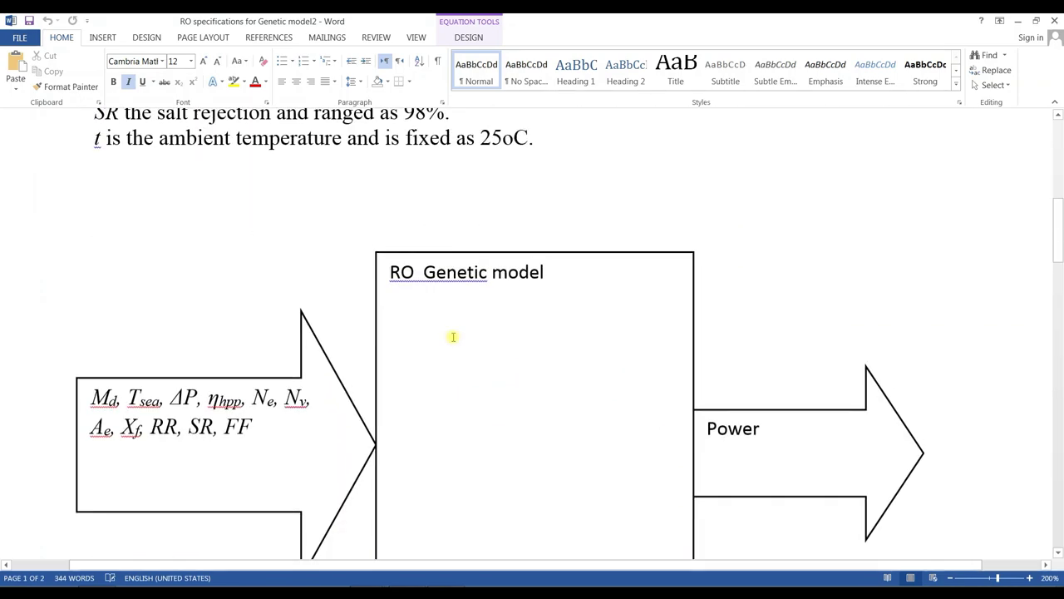
scroll(453, 337, down, 2)
scroll(622, 377, down, 3)
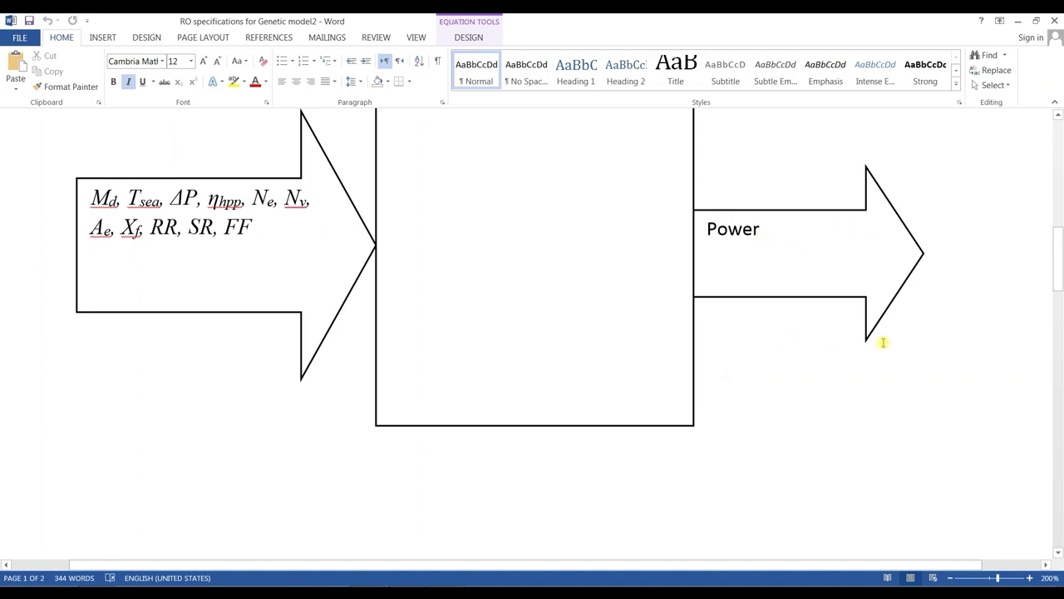
scroll(830, 280, up, 6)
scroll(767, 302, up, 6)
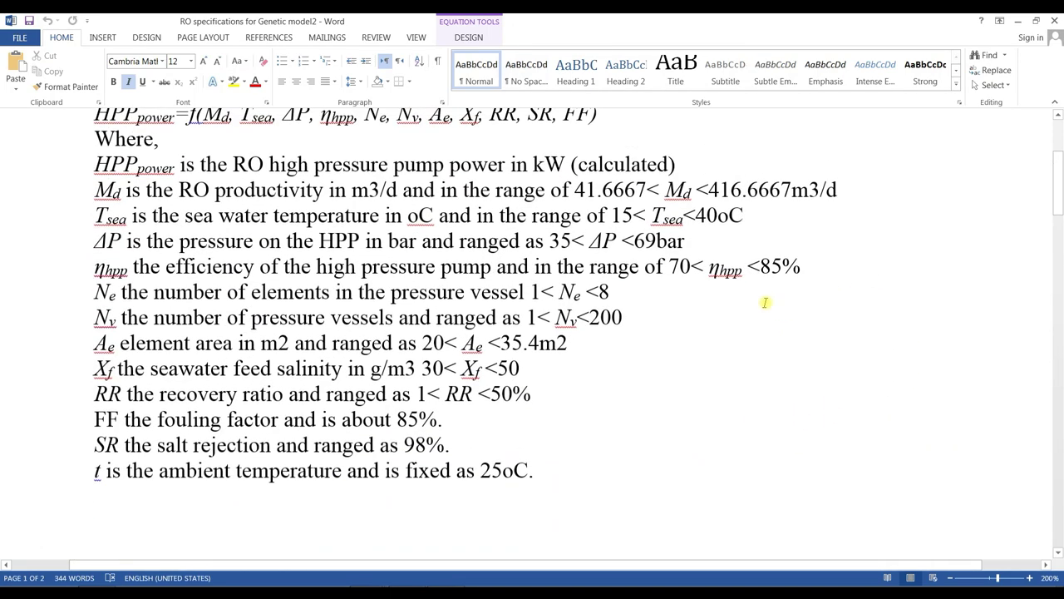
scroll(765, 303, down, 20)
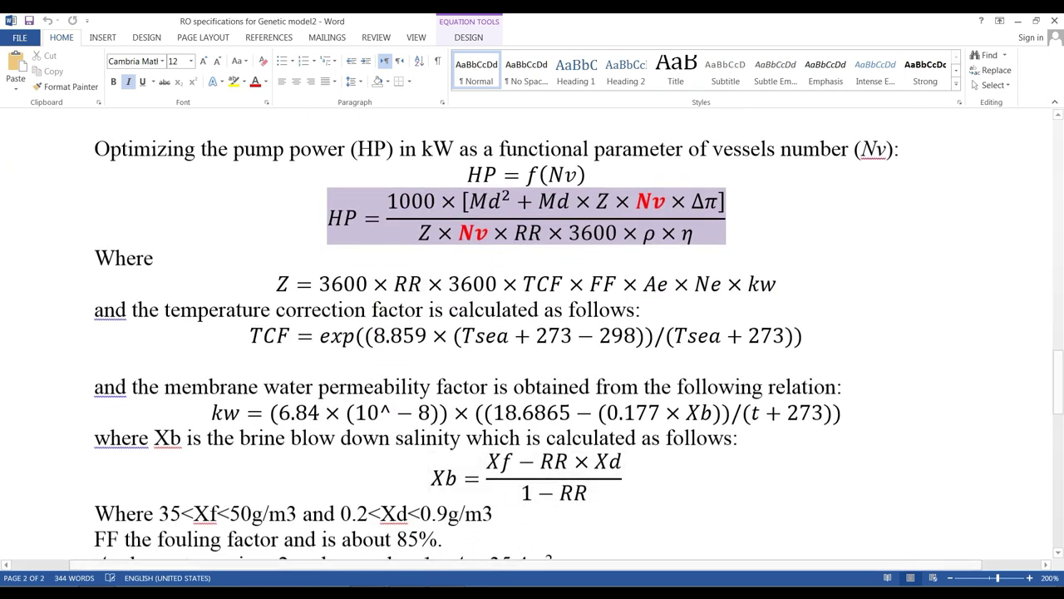
Step: Switch from Word to the RO unit (Basic) subsystem in Simulink and examine its output displays and input signals
key(alt+Tab)
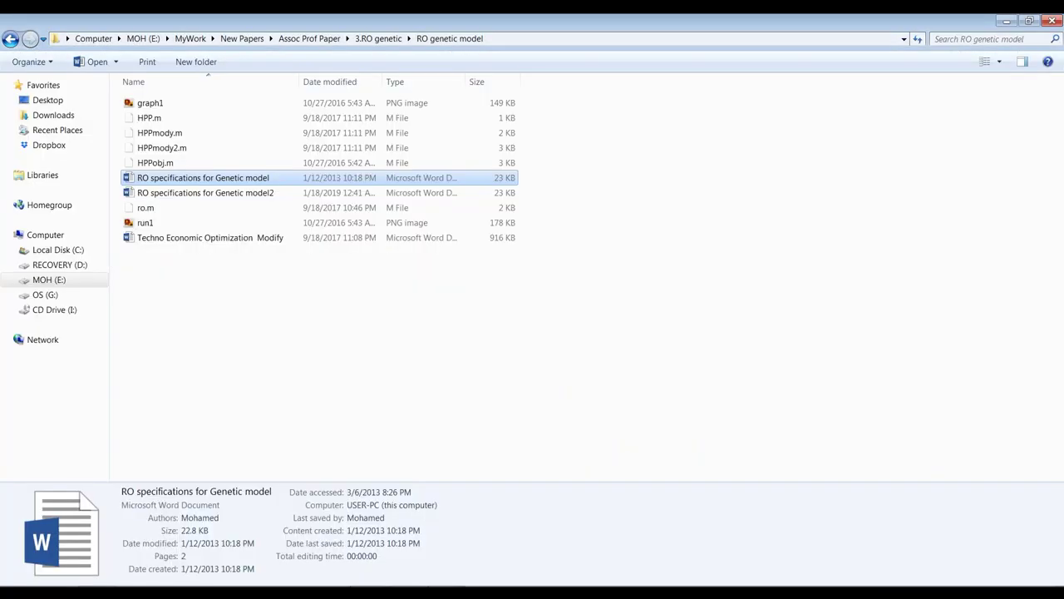
key(super+d)
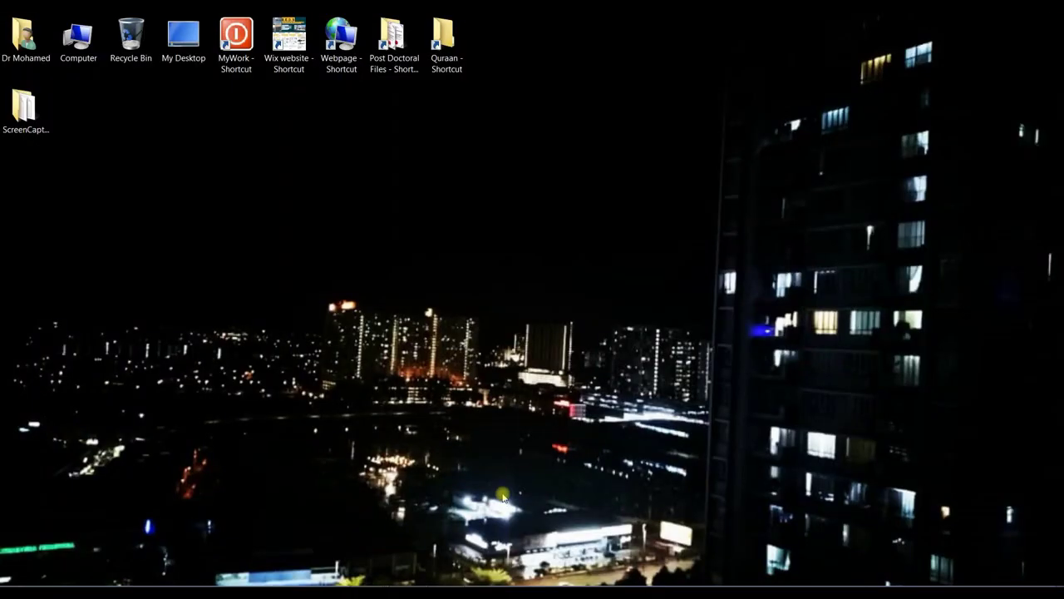
mouse_move(387, 582)
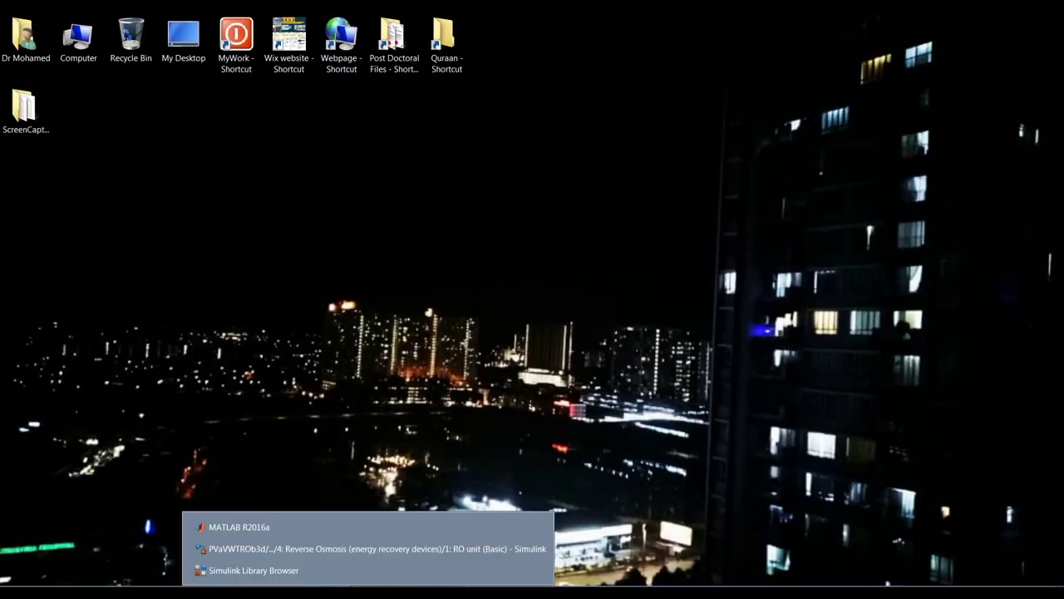
click(297, 574)
mouse_move(386, 582)
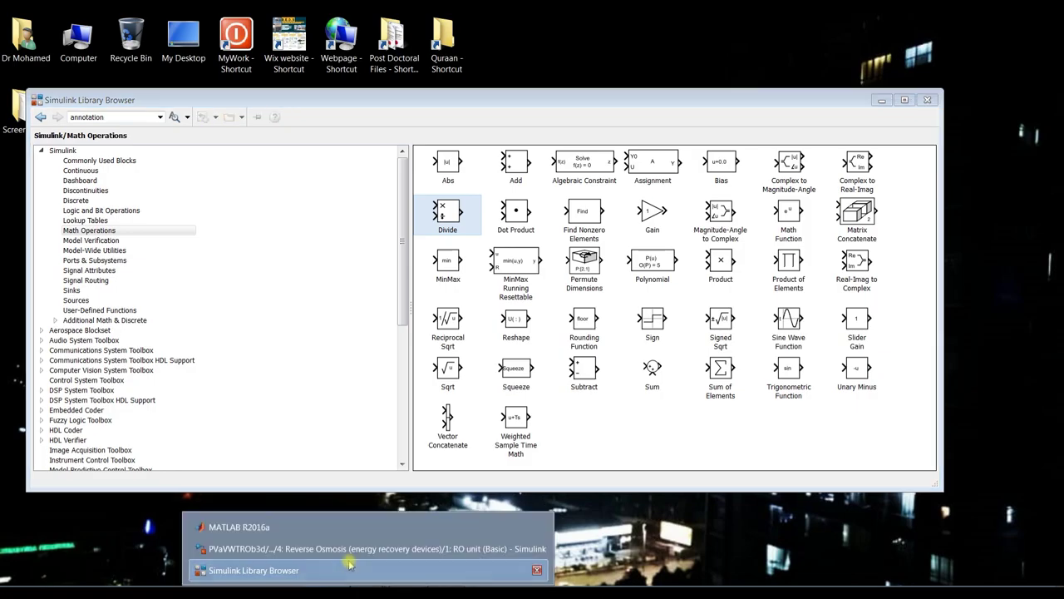
click(274, 535)
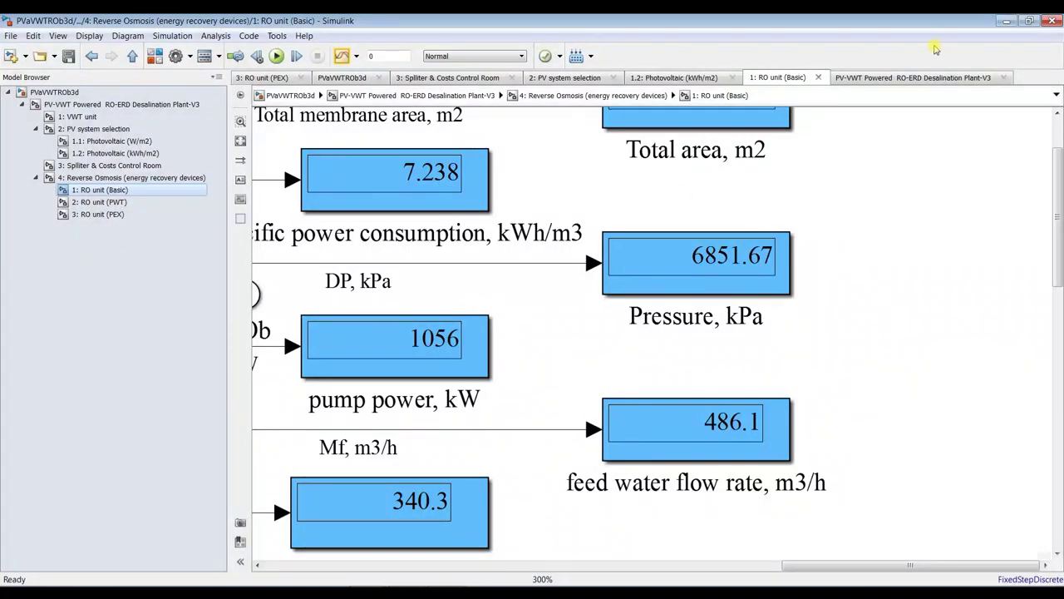
click(389, 151)
scroll(772, 225, down, 3)
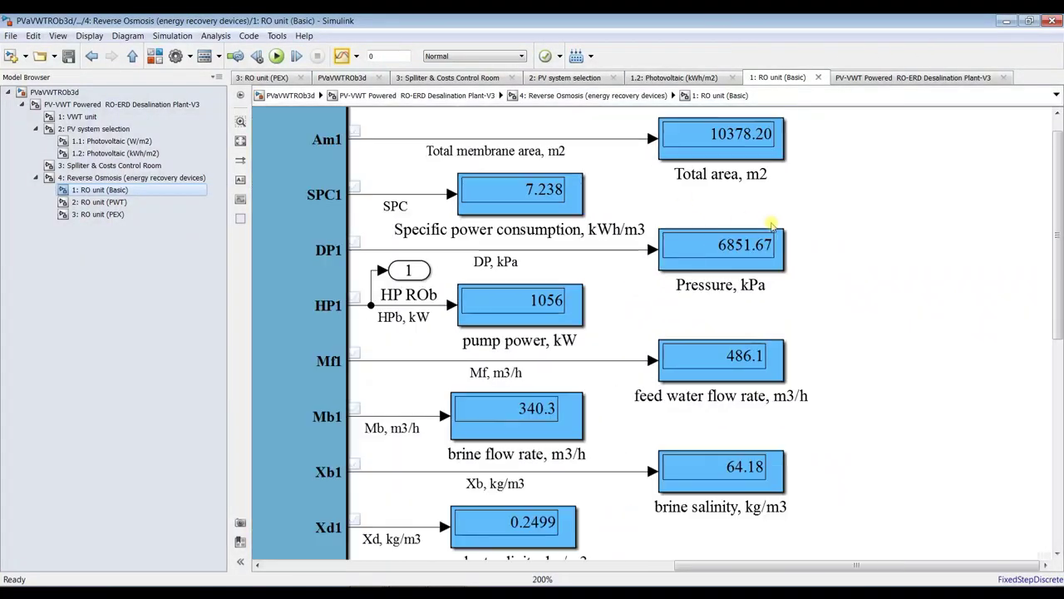
click(686, 253)
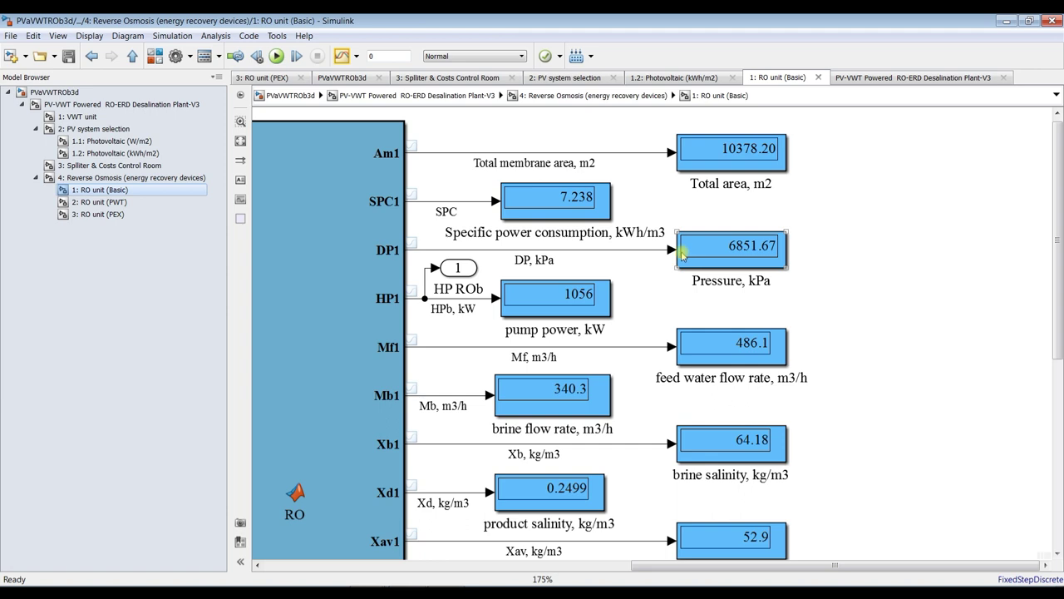
click(604, 214)
drag(665, 566, 290, 574)
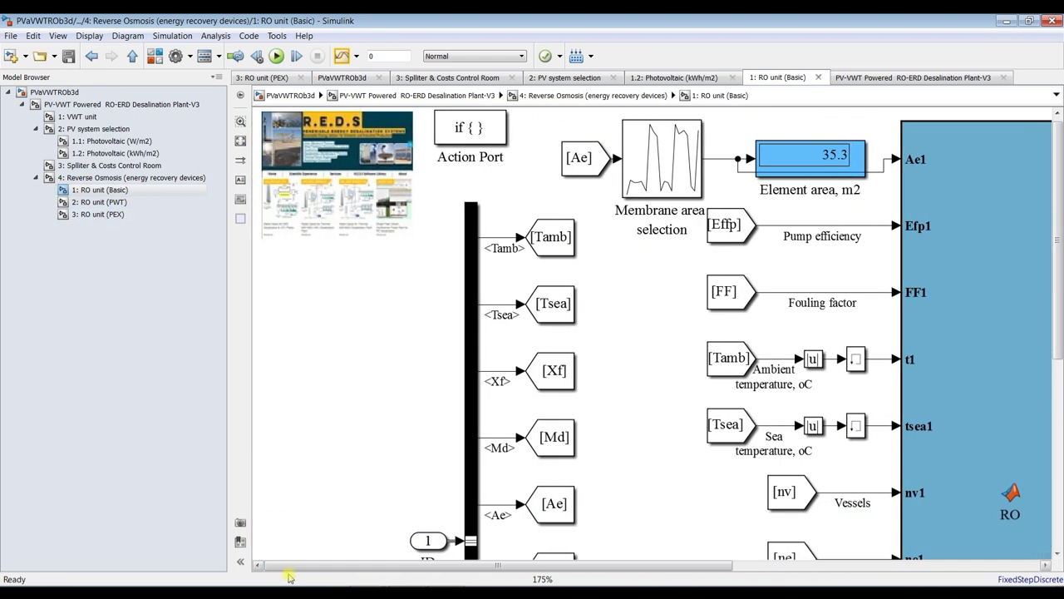
Step: Set the simulation stop time to inf and save the model
scroll(517, 223, down, 1)
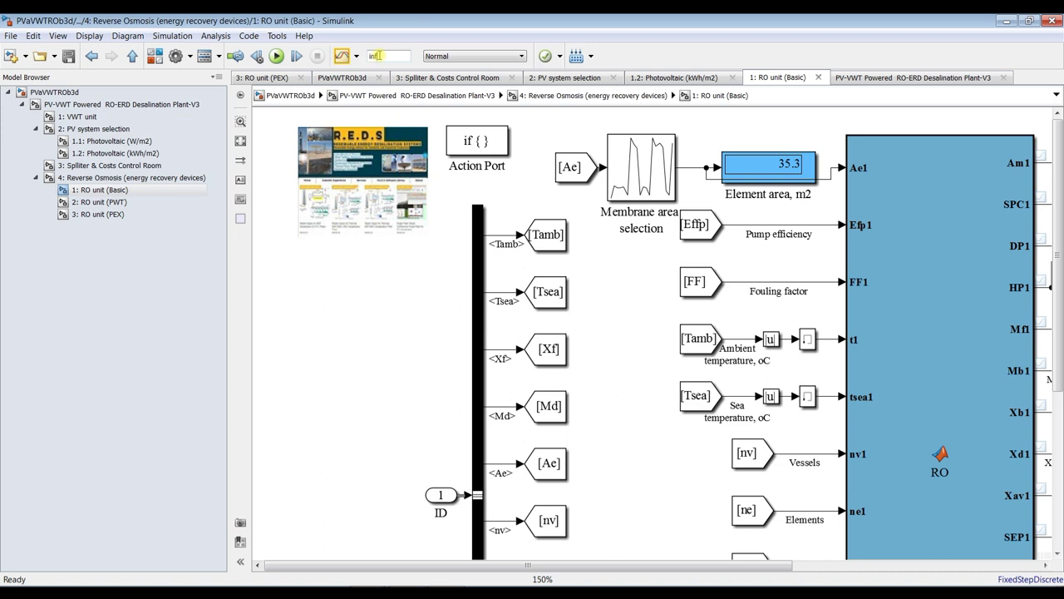
click(344, 295)
click(360, 289)
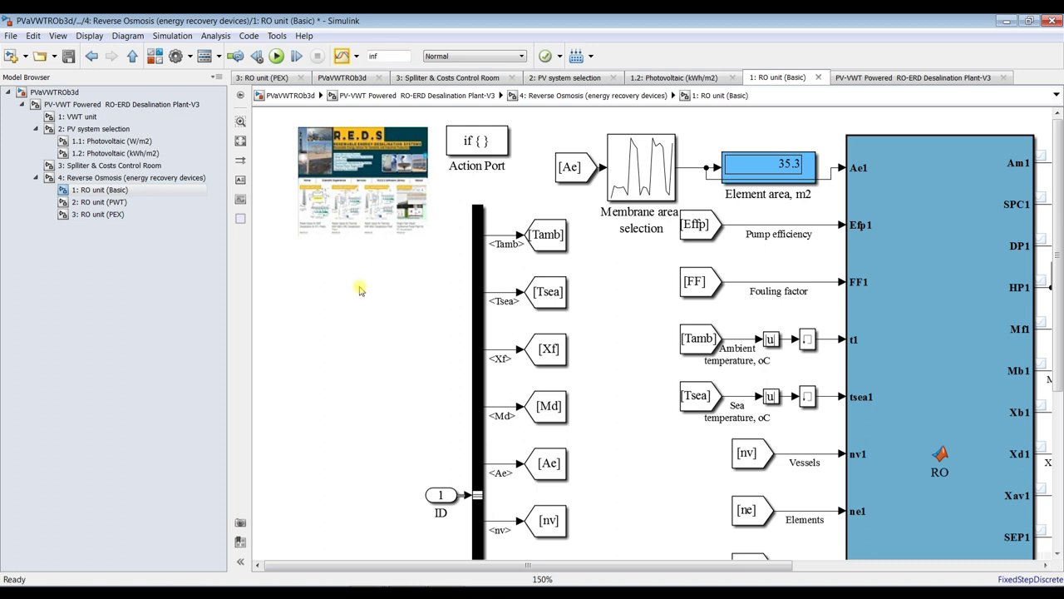
click(70, 56)
Step: Go to the PV-VWT Powered RO-ERD Desalination Plant-V3 level and open the Reverse Osmosis block's main inputs
click(108, 106)
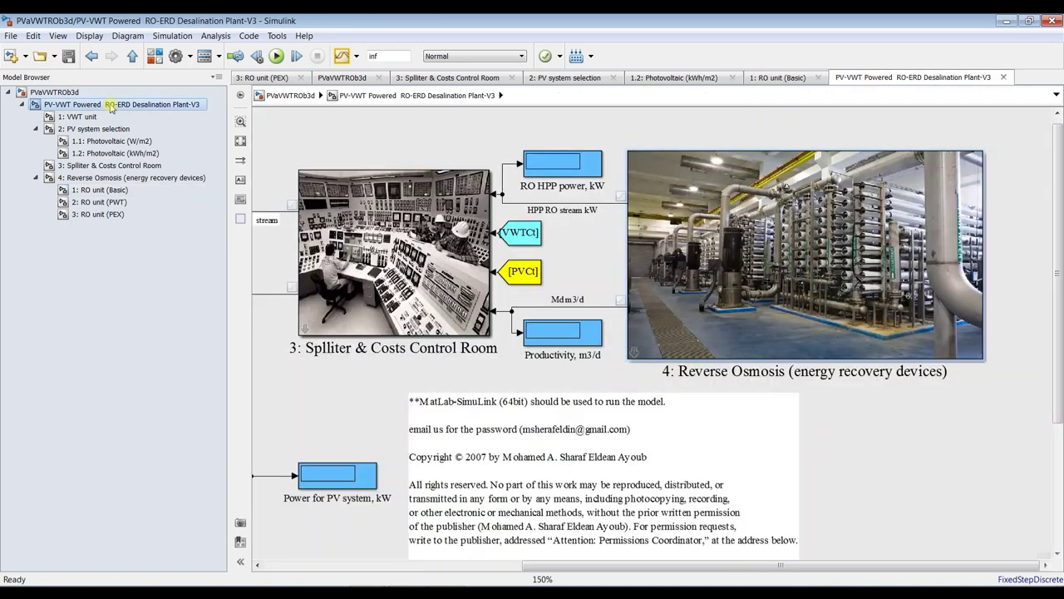
scroll(702, 306, down, 3)
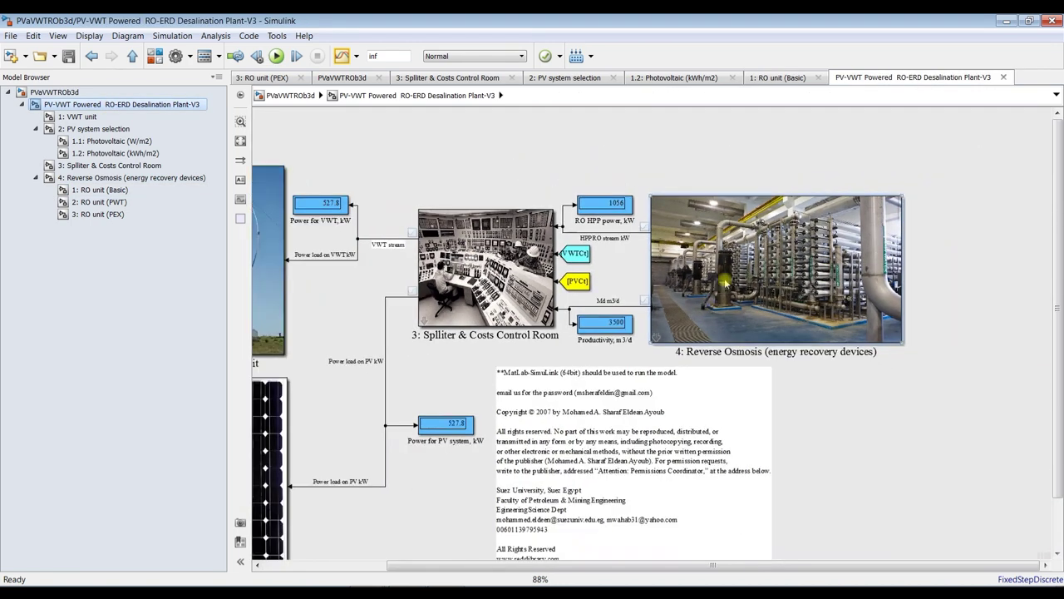
double_click(721, 264)
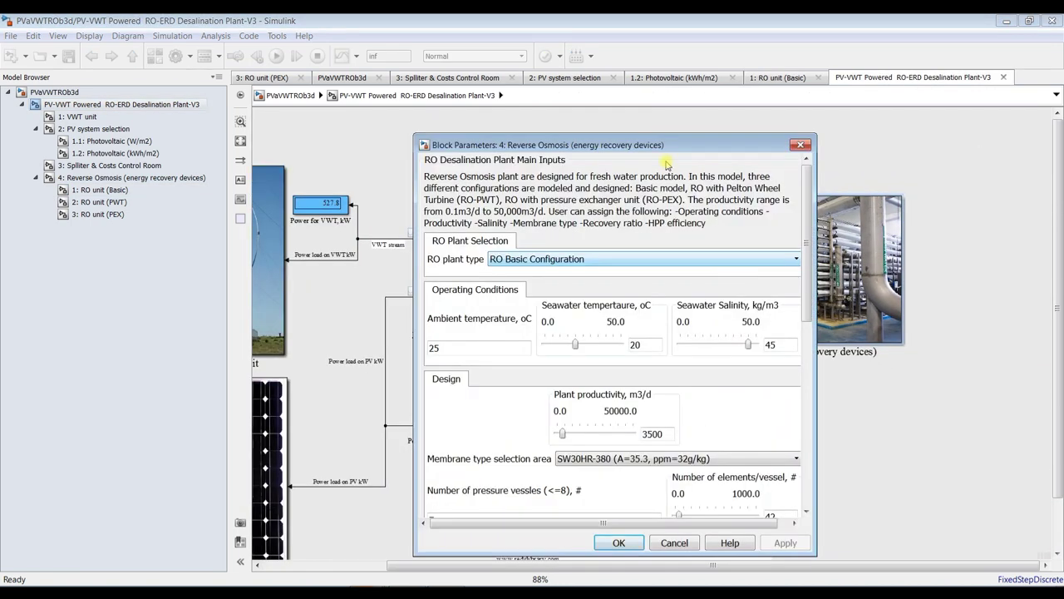
drag(663, 147, 515, 133)
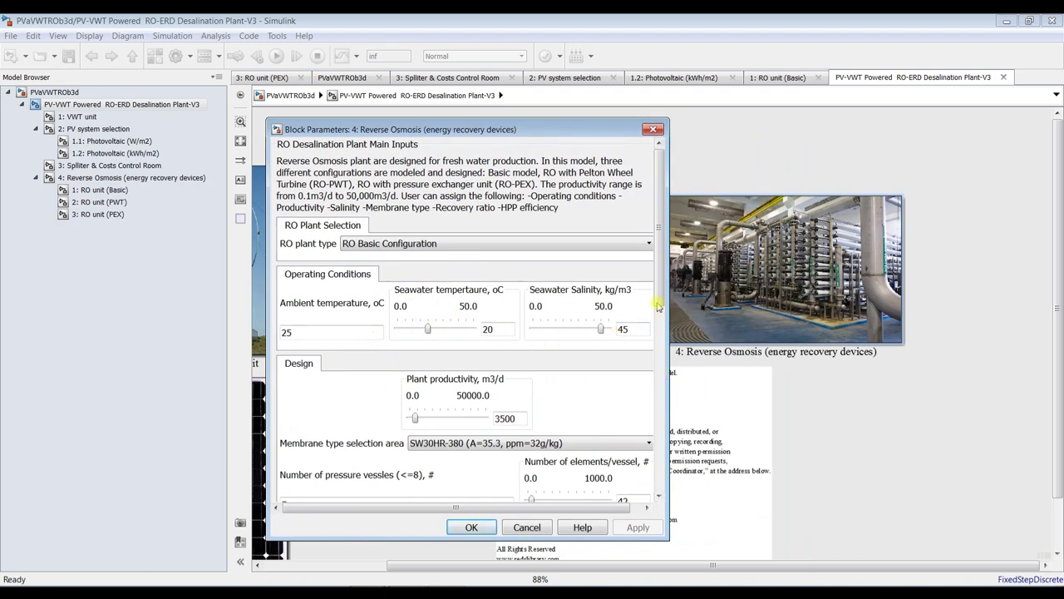
mouse_move(658, 279)
mouse_down()
mouse_move(659, 333)
mouse_move(661, 280)
mouse_up()
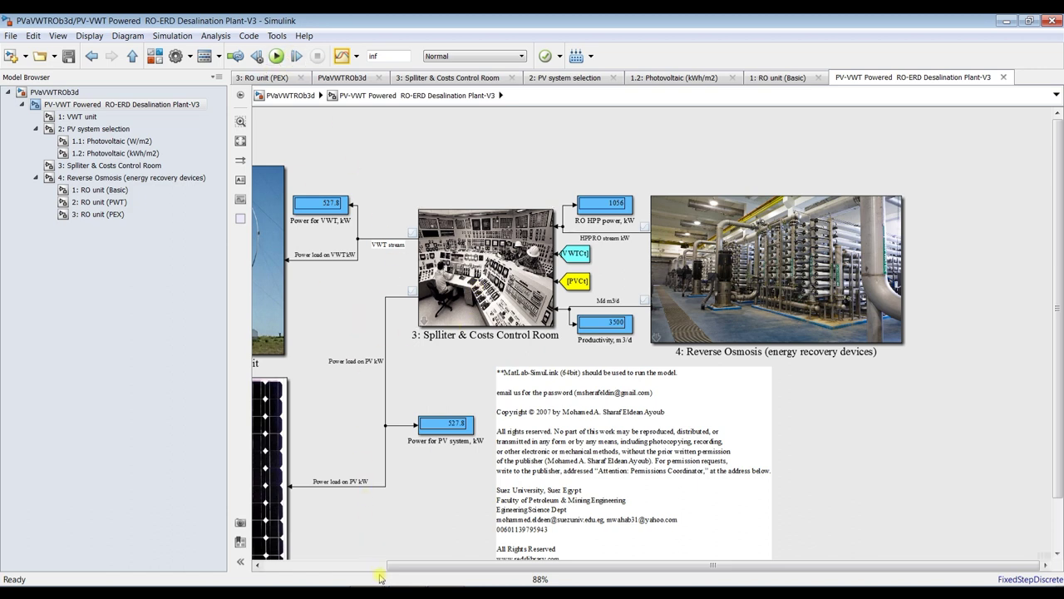
Step: Run the simulation and show the output displays of the RO unit (Basic) subsystem
click(276, 55)
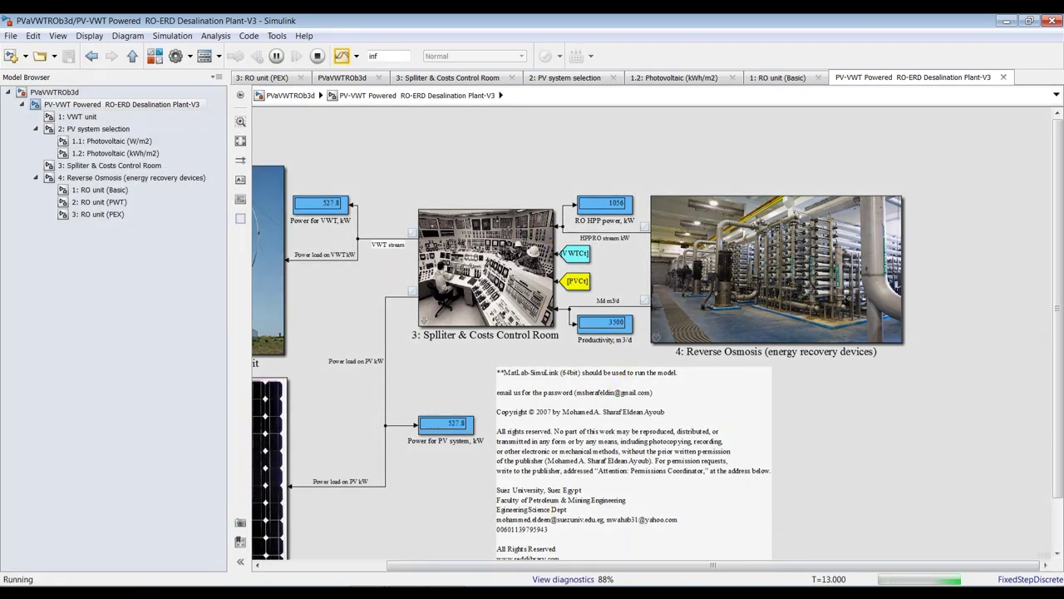
click(366, 594)
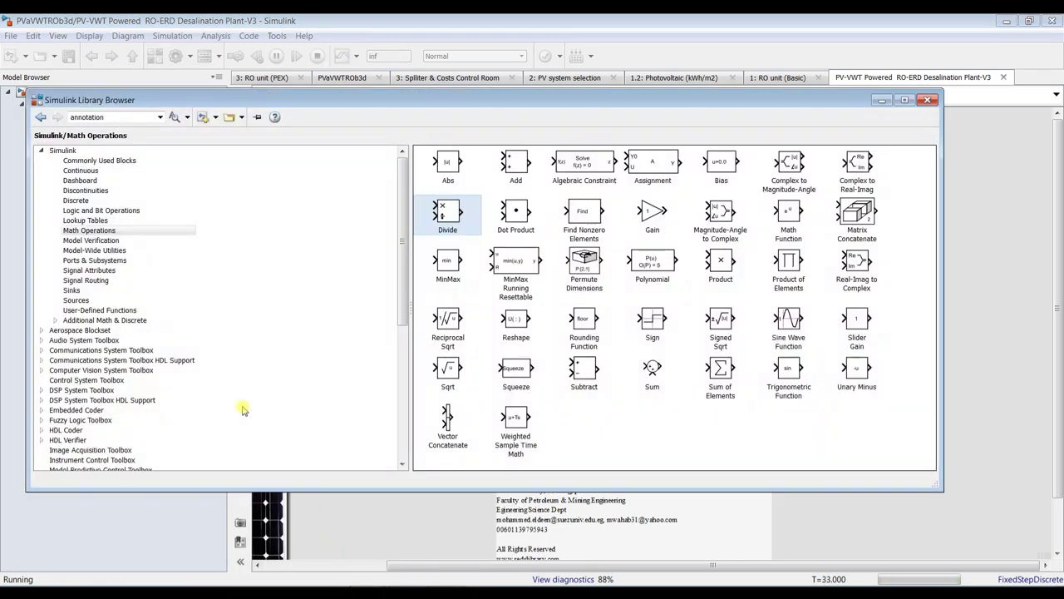
click(366, 527)
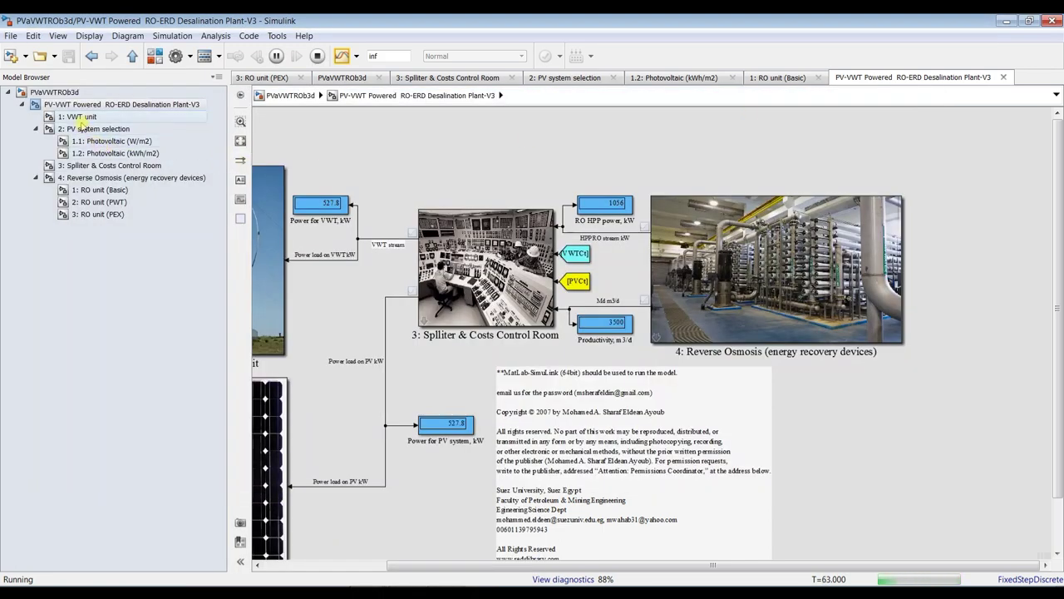
click(118, 191)
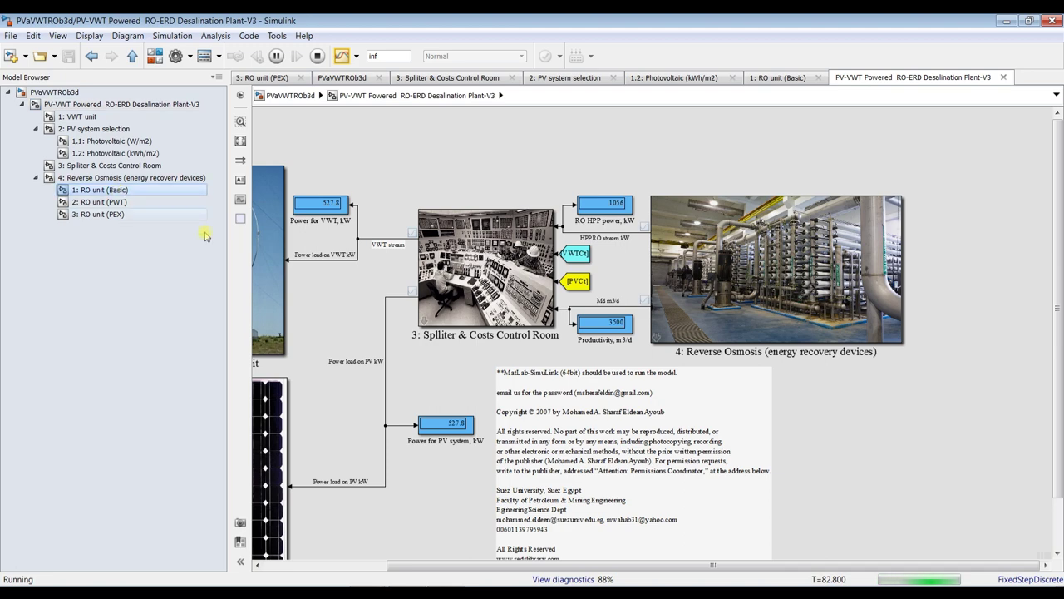
drag(585, 568, 797, 568)
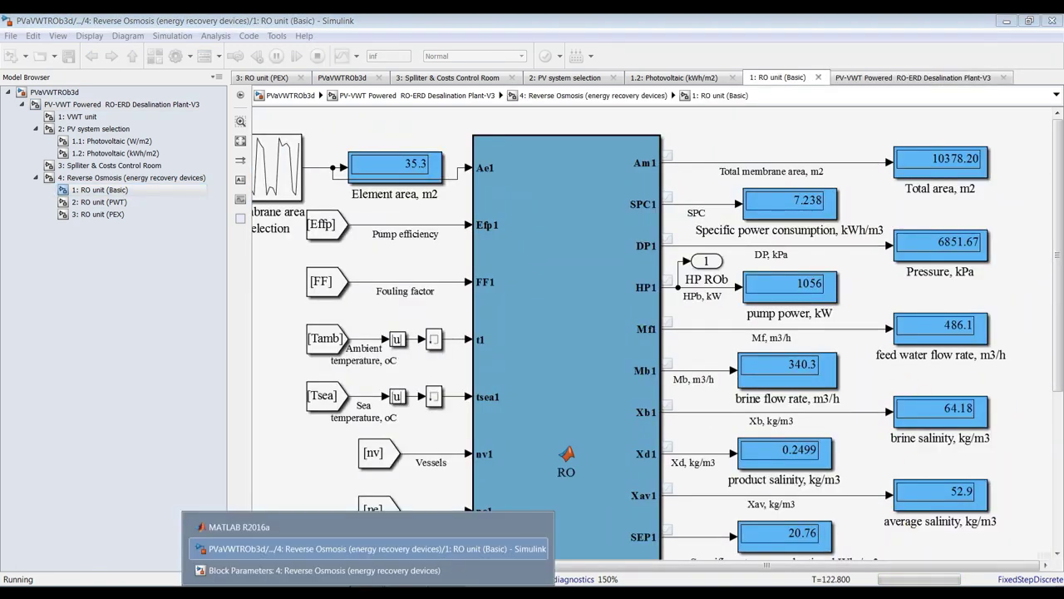
Step: Place the Reverse Osmosis block parameters beside the output displays and raise the plant productivity to 5000 m3/d
click(344, 567)
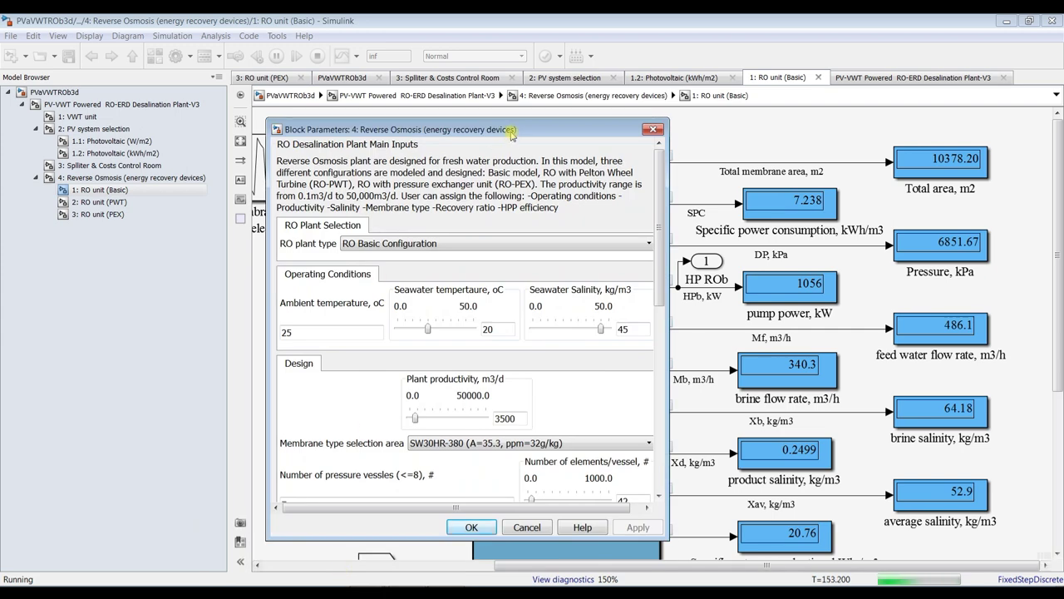
drag(509, 131, 361, 84)
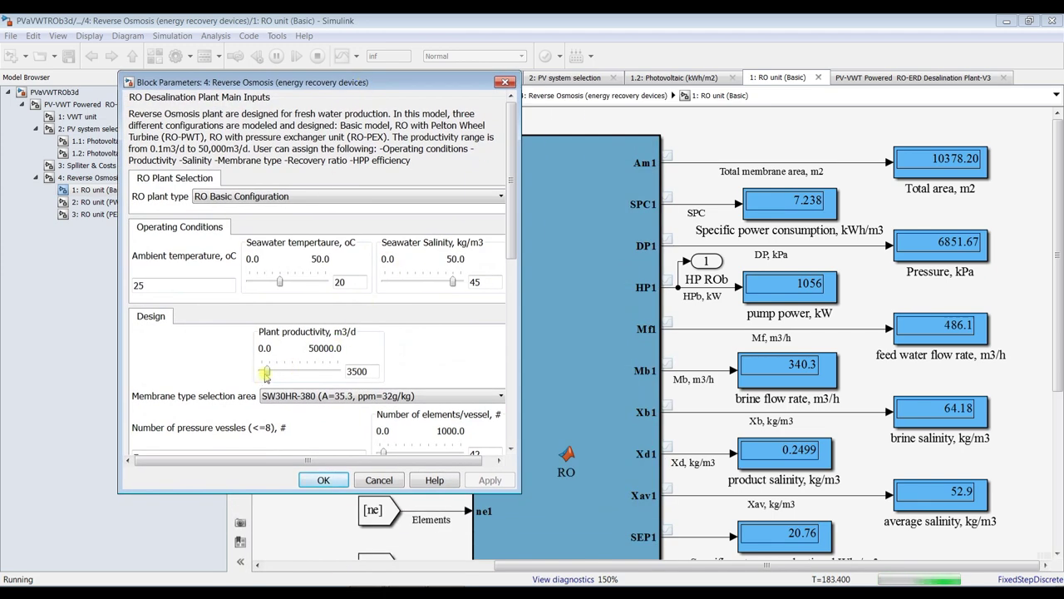
drag(268, 373, 269, 372)
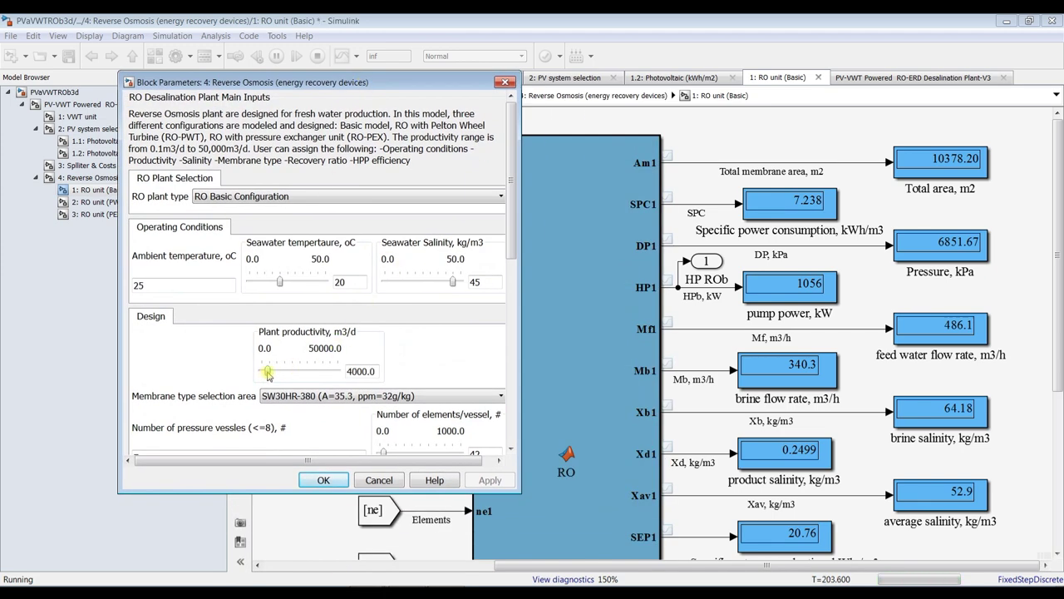
key(Right)
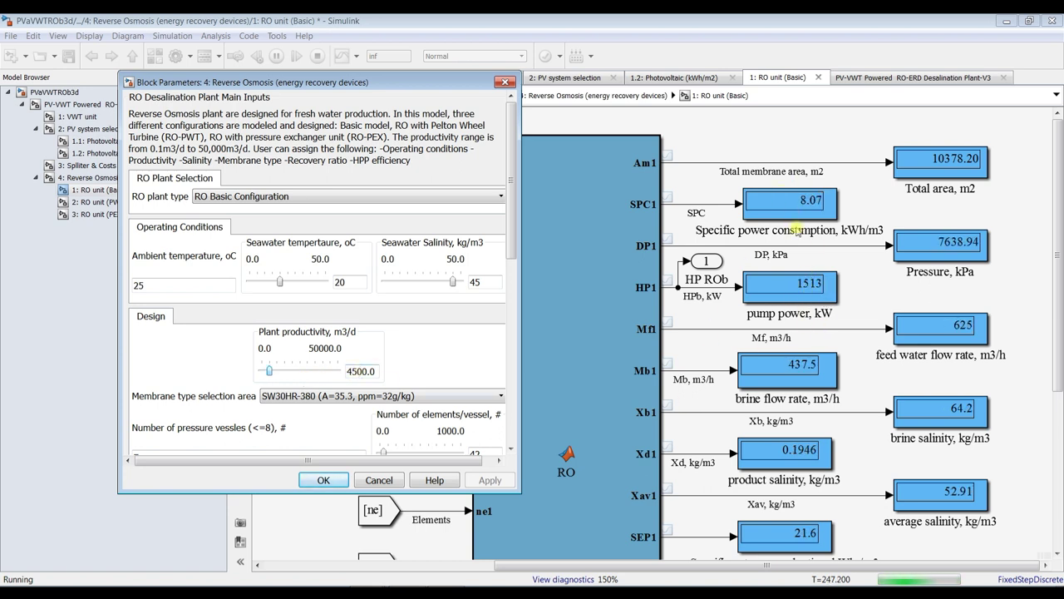
key(Right)
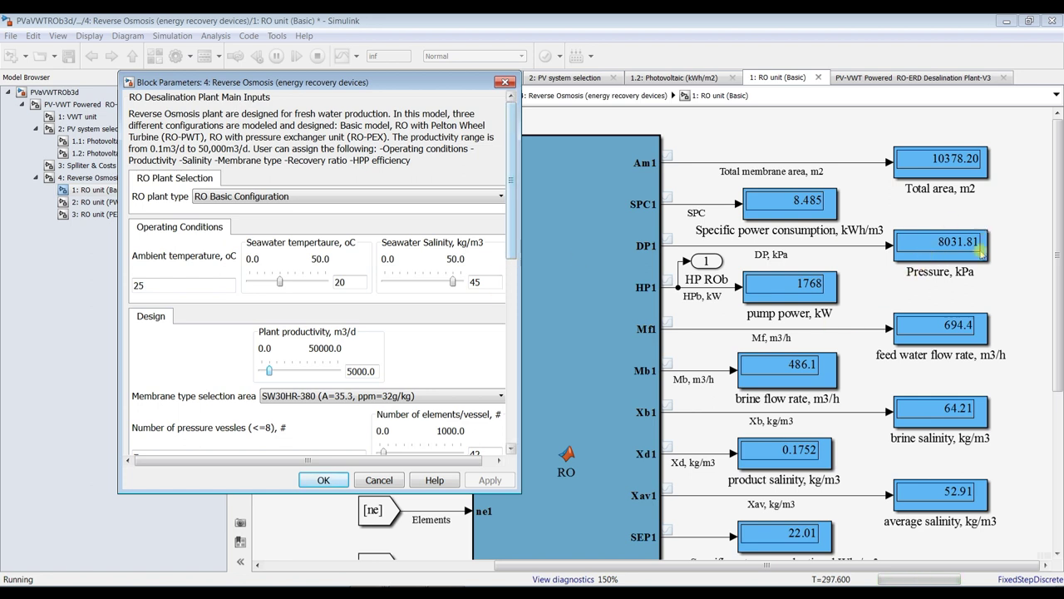
Step: Set the number of elements per vessel to 100 and the plant productivity to 6500 m3/d
drag(513, 240, 513, 295)
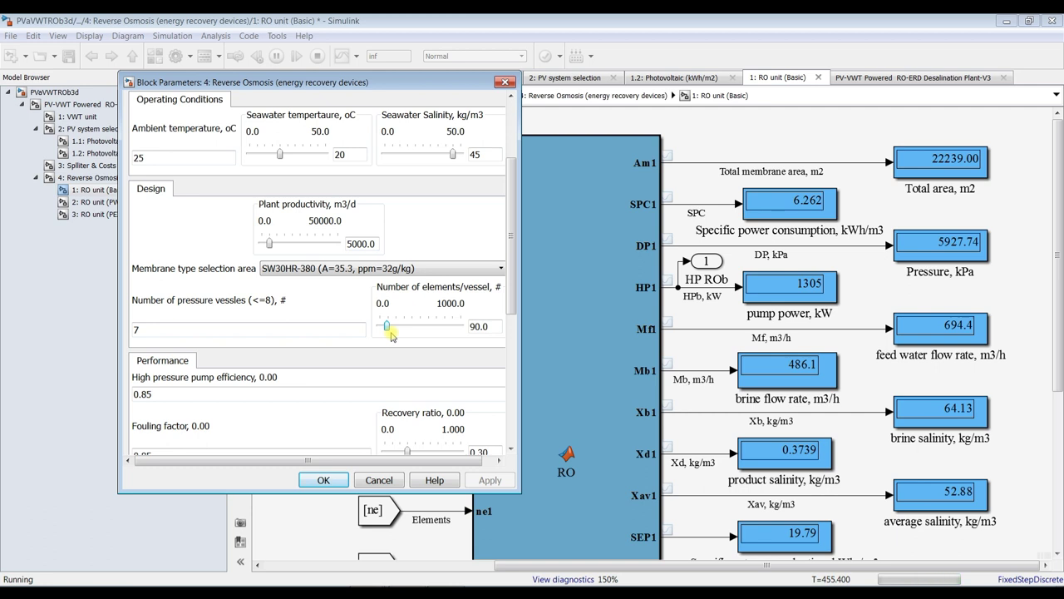
click(272, 251)
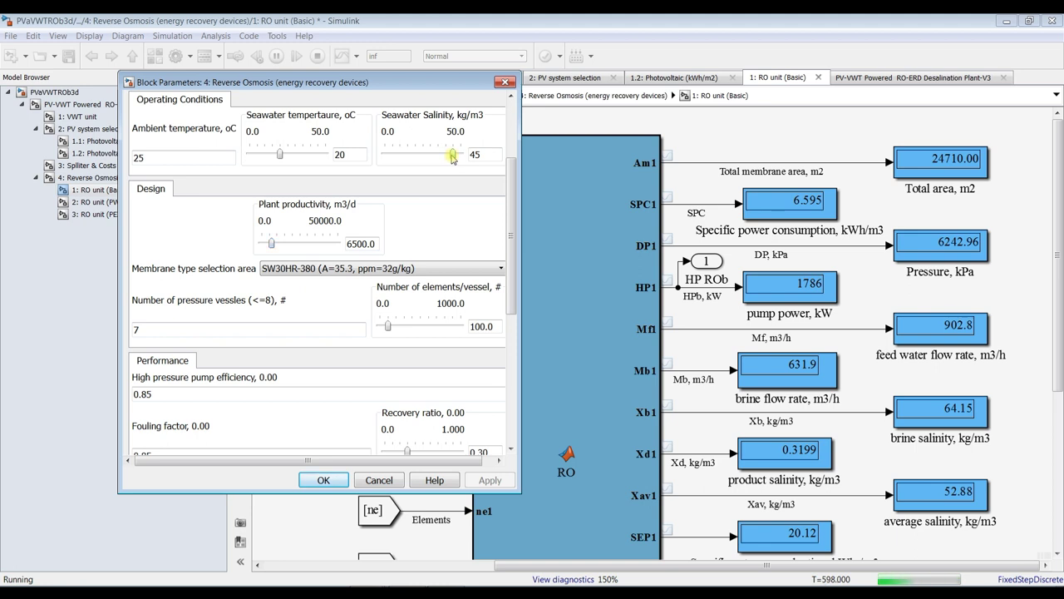
Step: Lower the seawater salinity to 42 kg/m3 and raise the recovery ratio to 0.4 while the simulation runs
drag(452, 157, 449, 169)
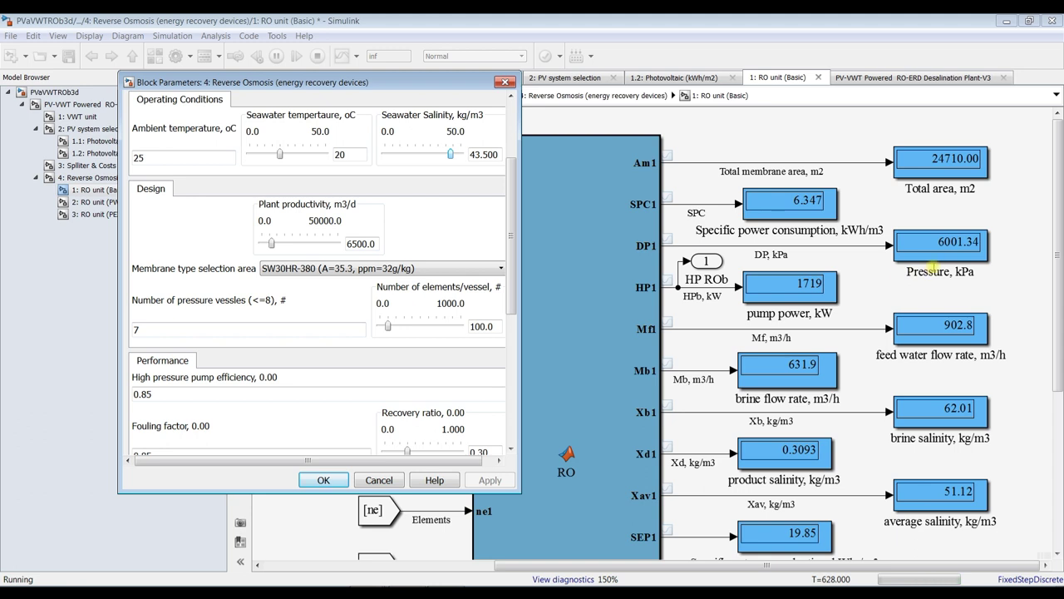
key(Left)
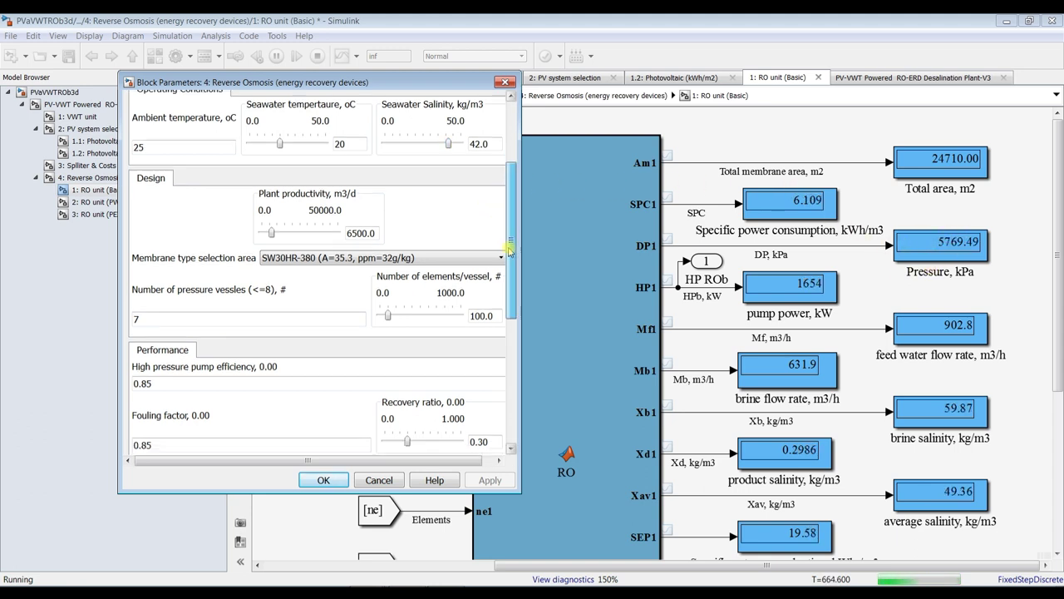
scroll(509, 241, down, 3)
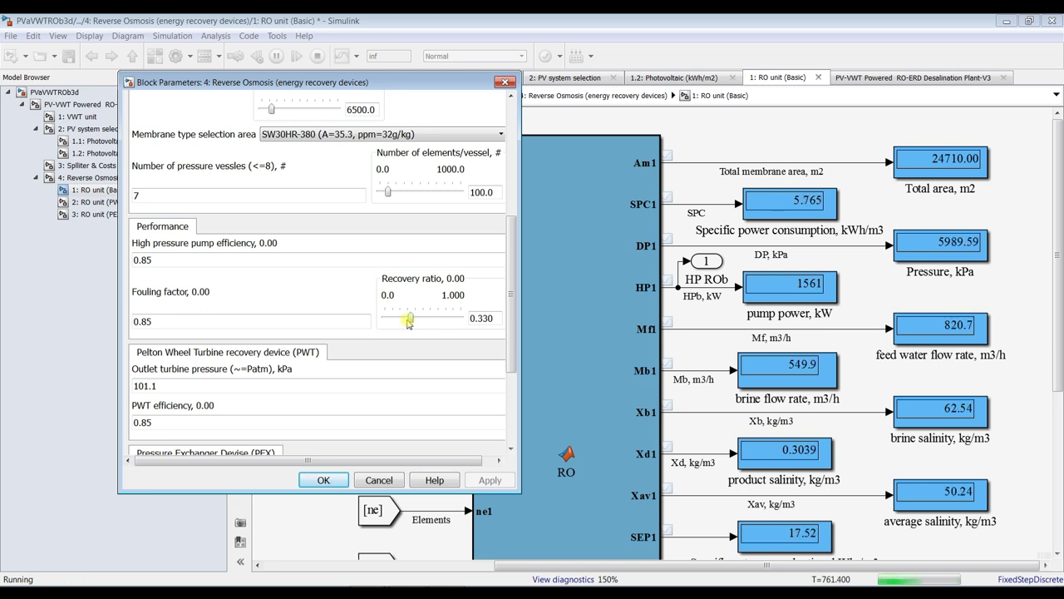
drag(408, 321, 411, 320)
key(Right)
key(Right)
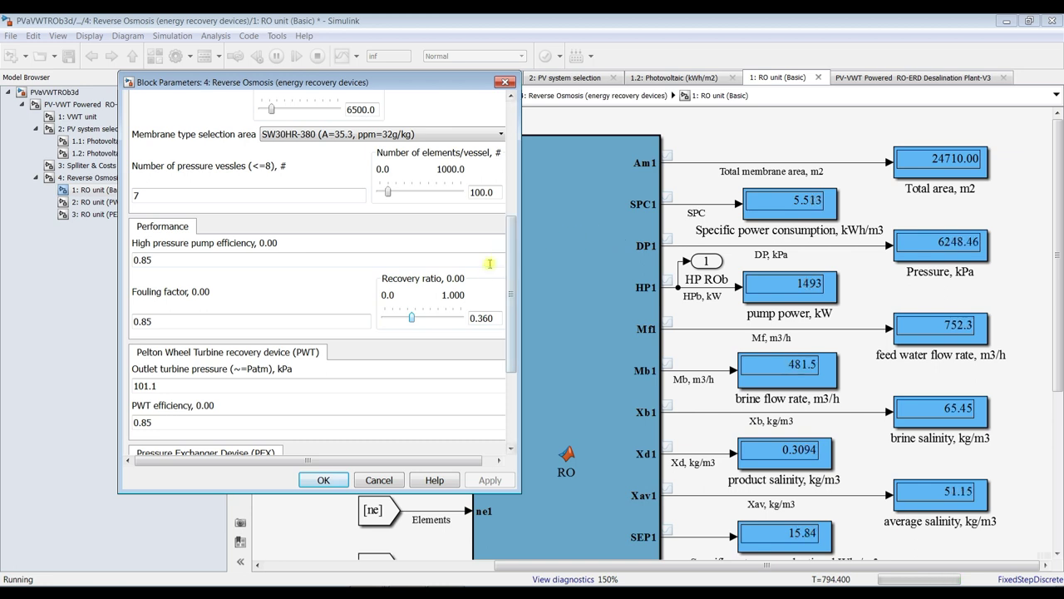
key(Right)
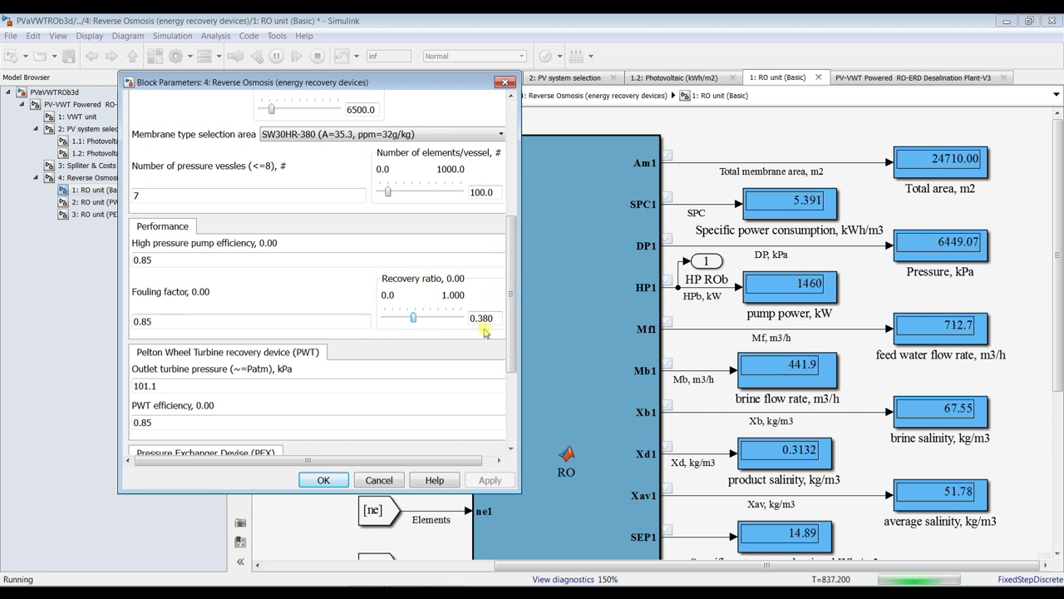
key(Right)
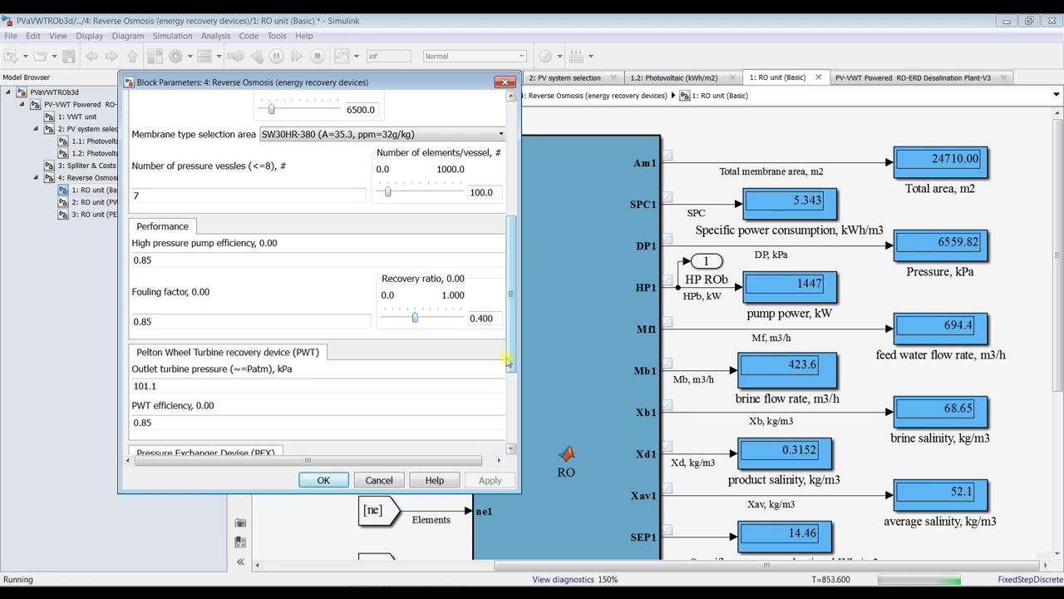
Step: Increase the number of elements per vessel to 130
scroll(515, 346, up, 3)
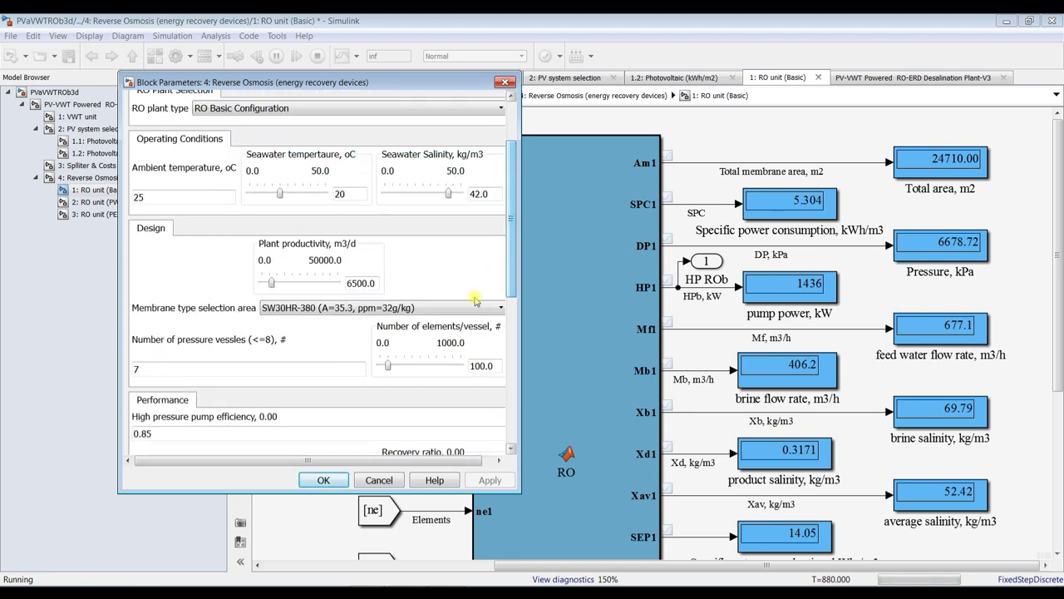
key(Right)
key(Right)
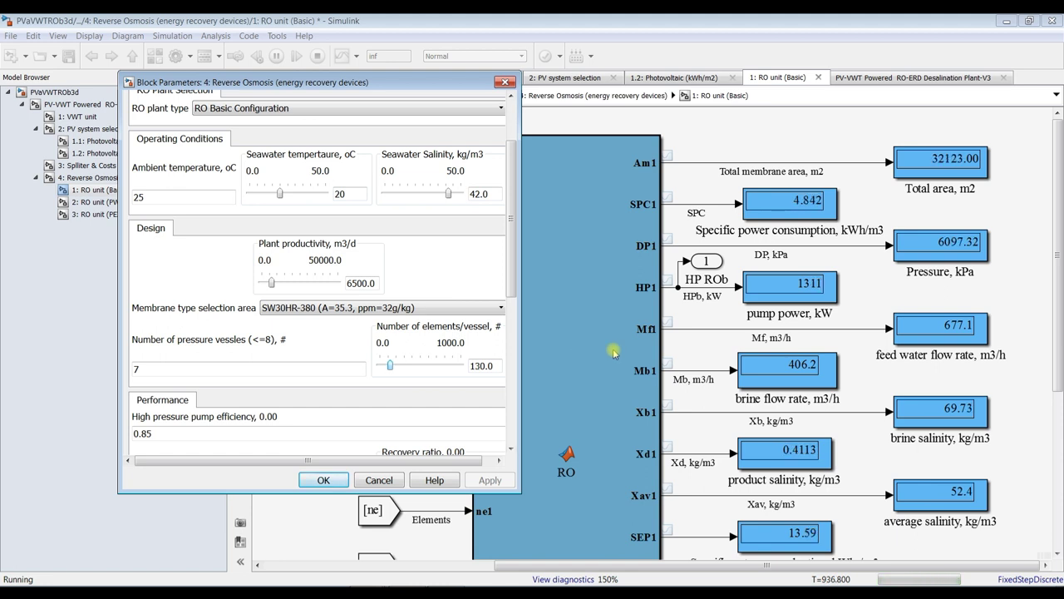
Step: Set the number of elements per vessel to 140, accept the Reverse Osmosis parameters and stop the simulation
key(Right)
click(323, 479)
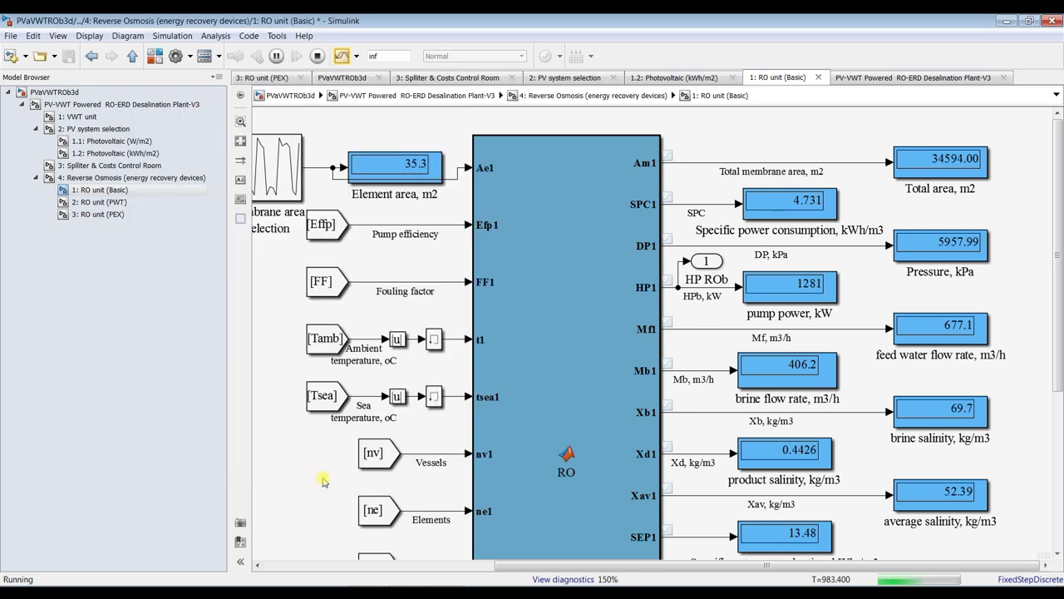
click(317, 56)
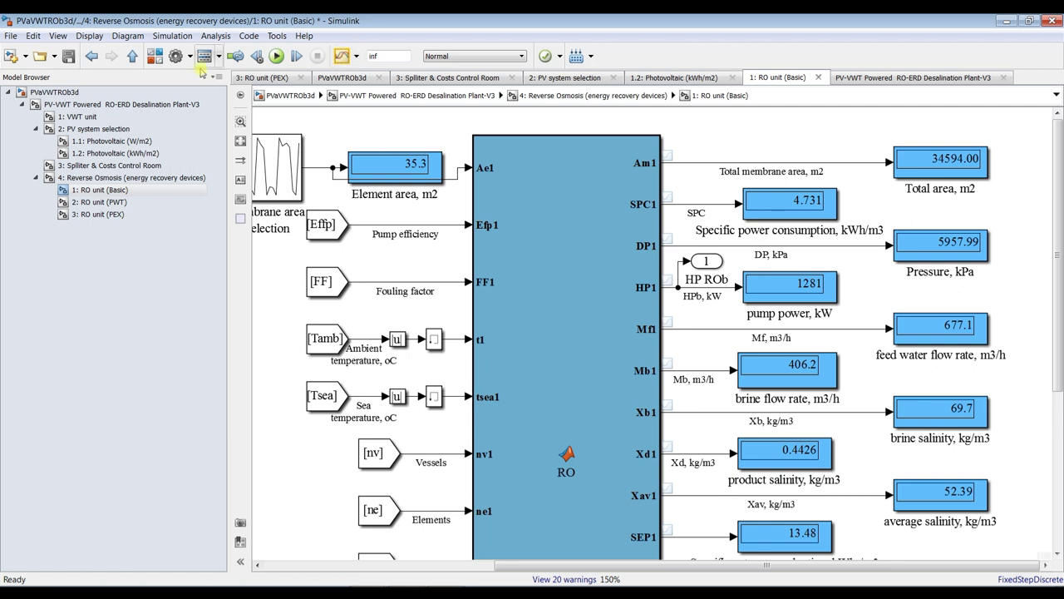
Step: Open the logged results in the Simulation Data Inspector and plot the Run 2 SPC signal in the first subplot
click(342, 55)
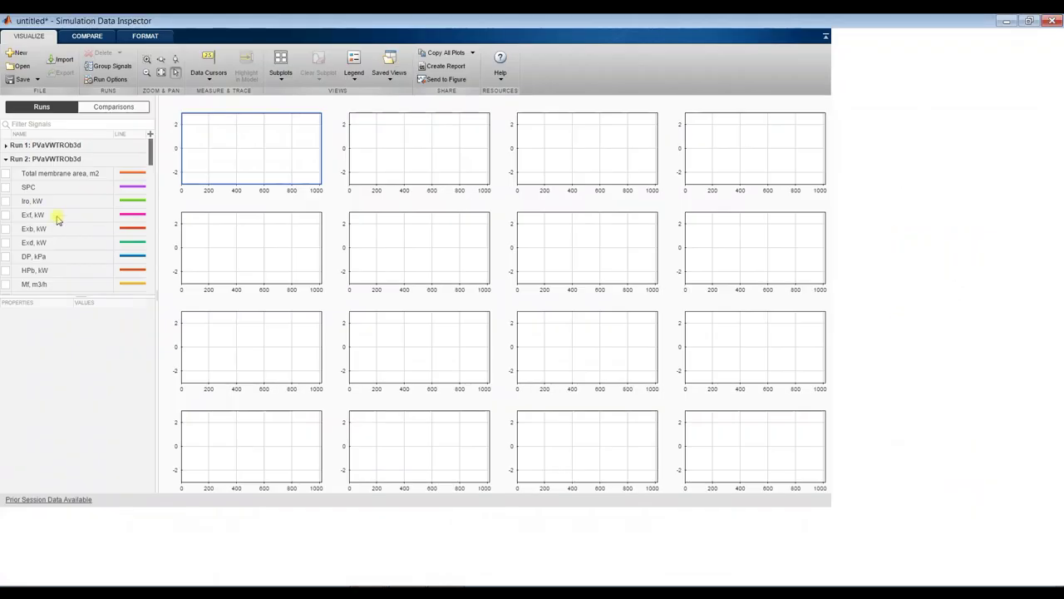
click(912, 67)
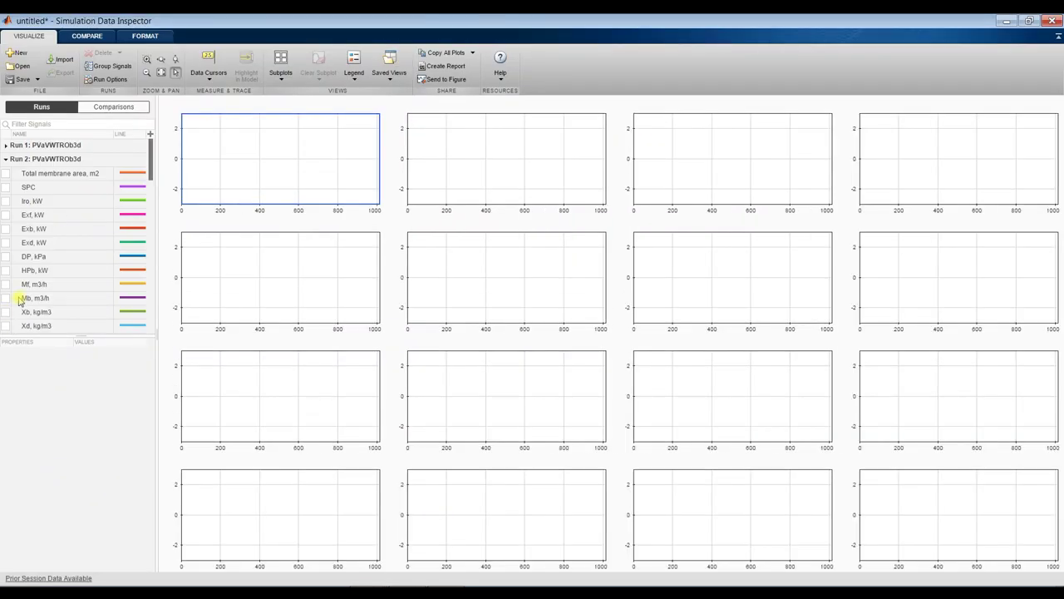
click(6, 187)
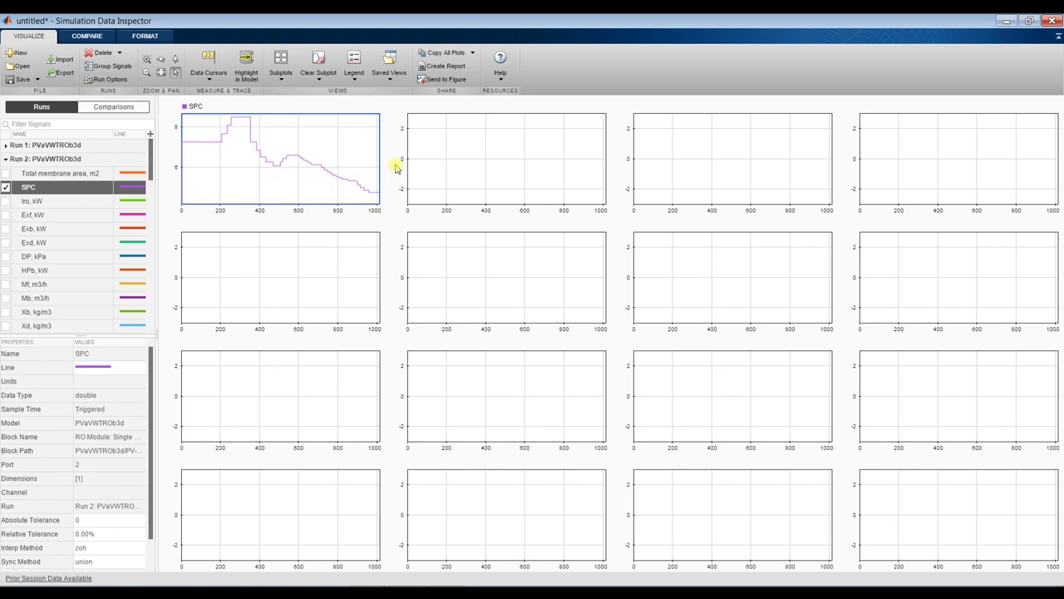
Step: Plot the Iro, Exf, Exb and Exd power signals together in the second subplot of the first row
click(454, 166)
click(7, 201)
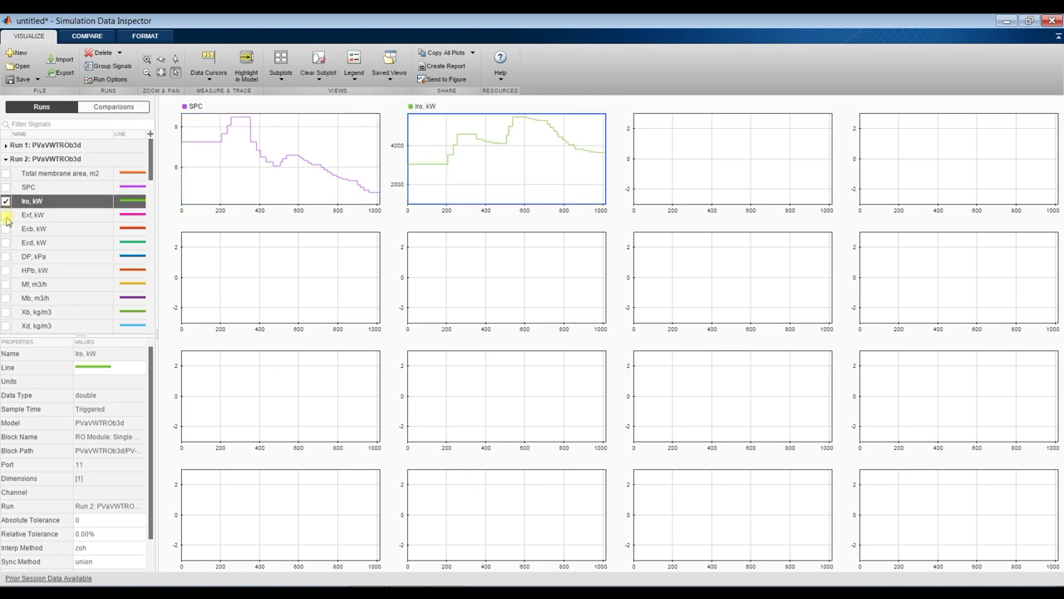
click(7, 215)
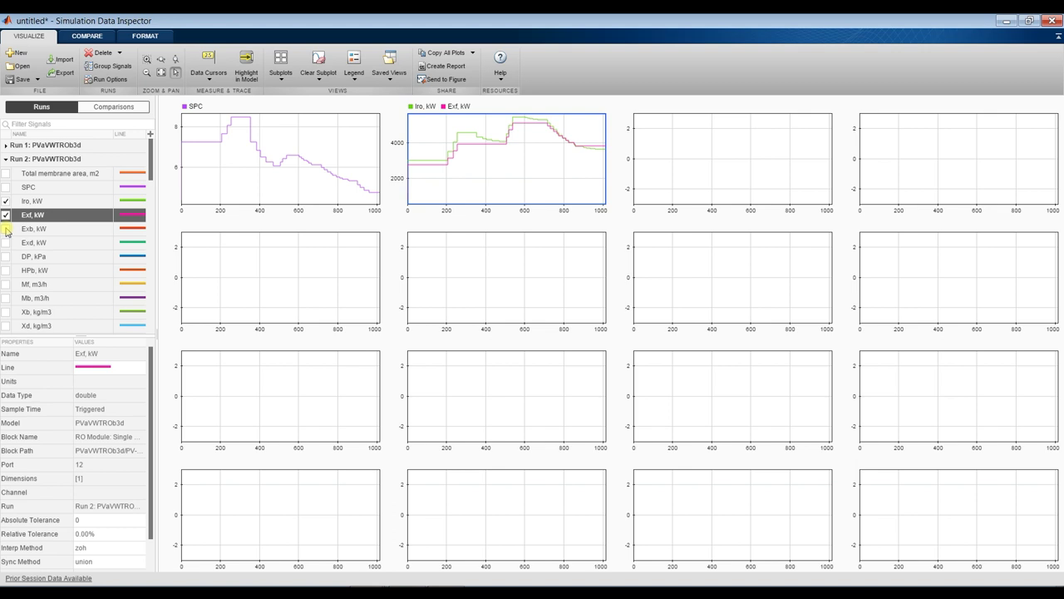
click(7, 228)
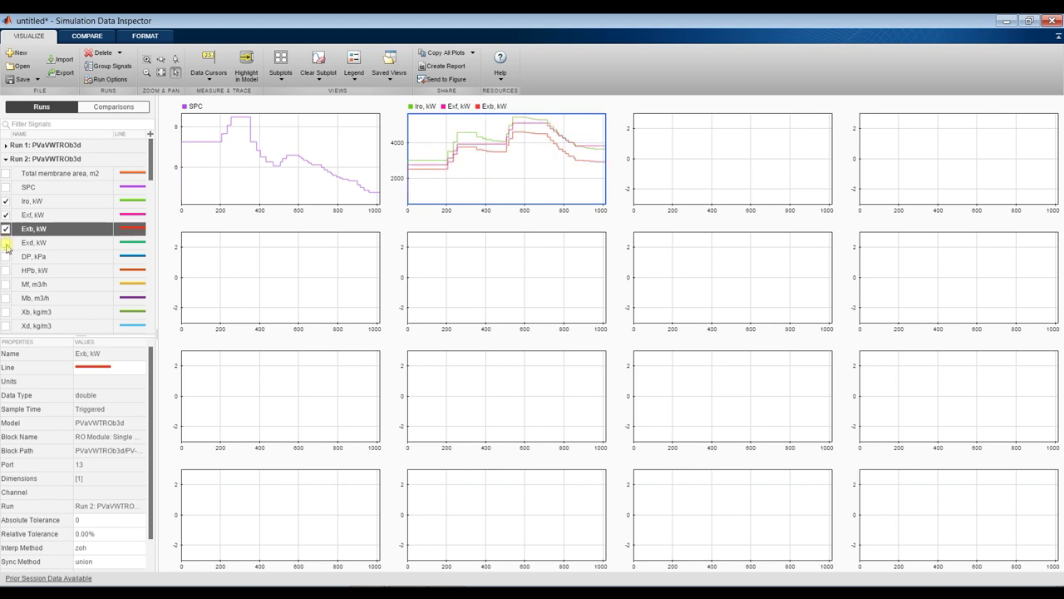
click(7, 243)
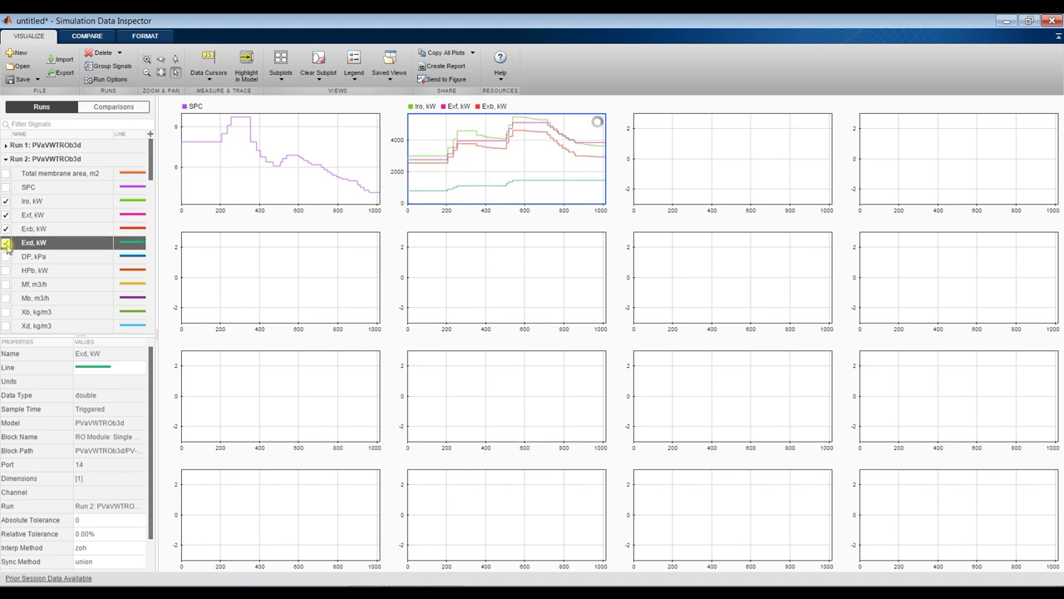
Step: Plot the DP pressure signal in the third subplot and the HPb pump power in the fourth
click(663, 157)
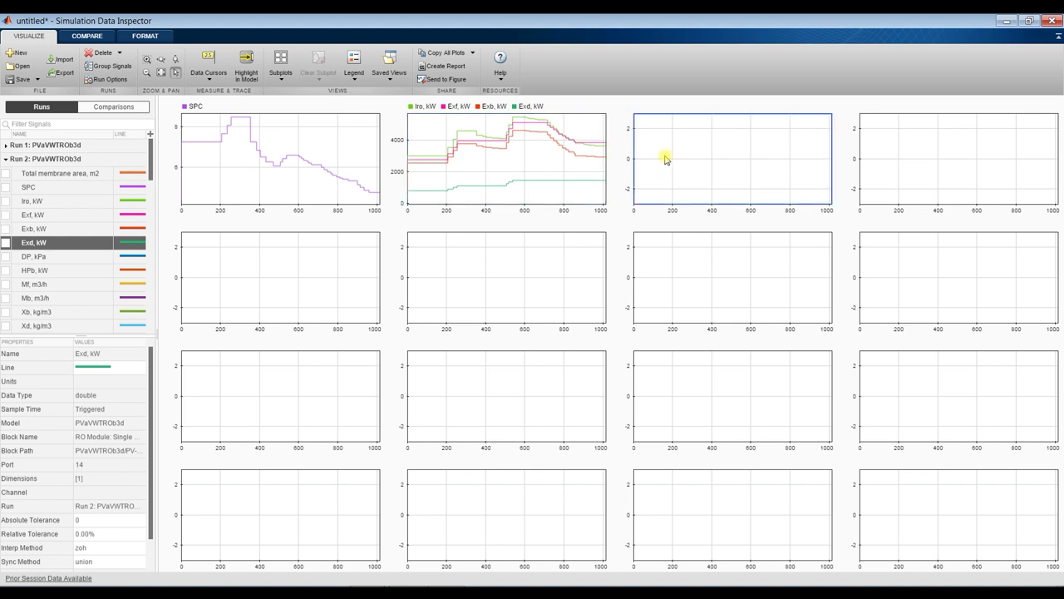
click(5, 257)
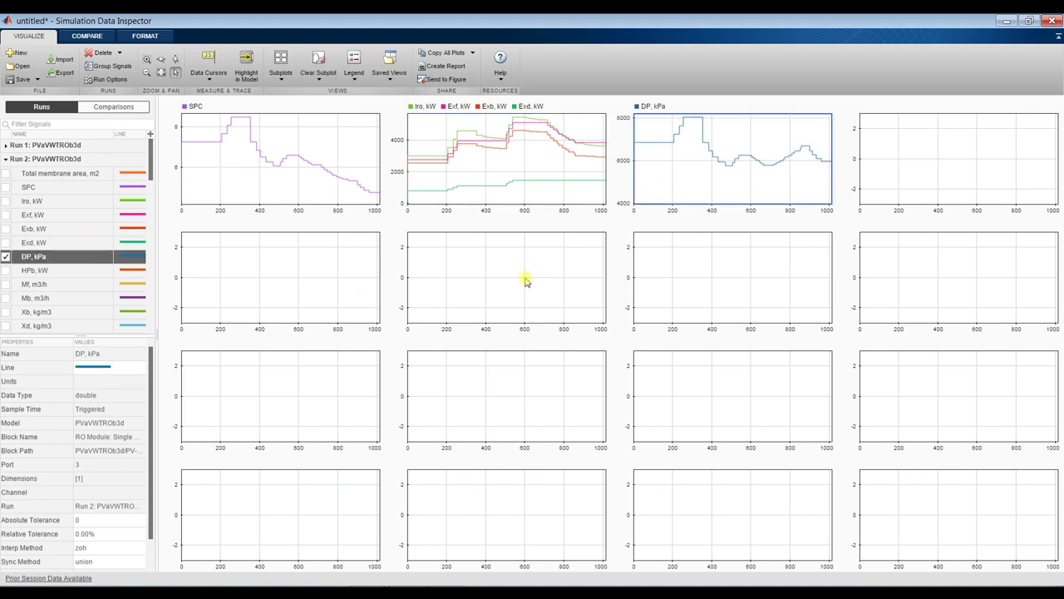
click(942, 149)
click(6, 270)
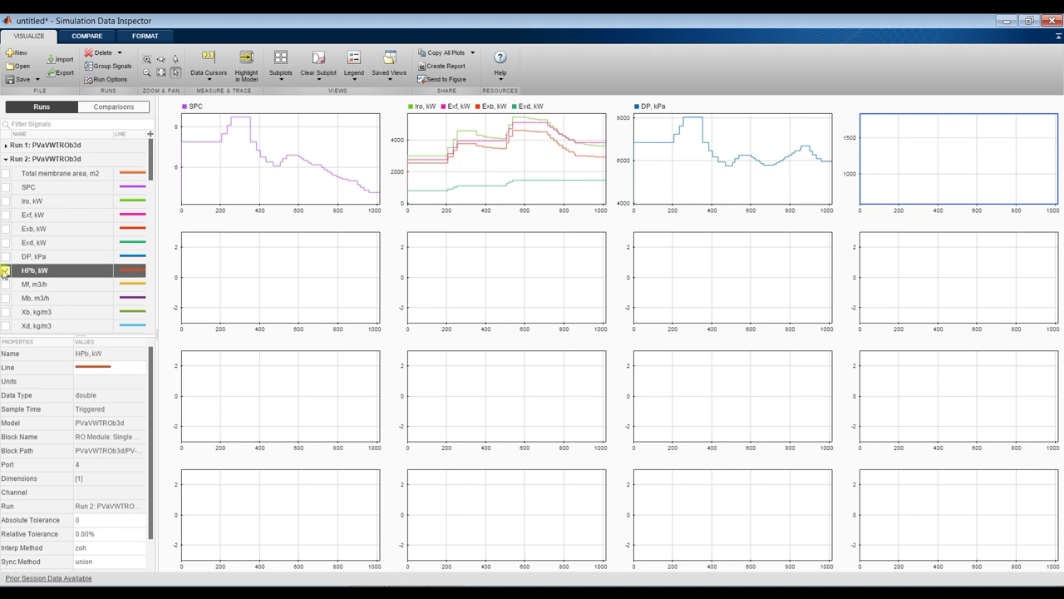
Step: Plot the Mf and Mb flow rates together in the first subplot of the second row
click(293, 262)
click(6, 284)
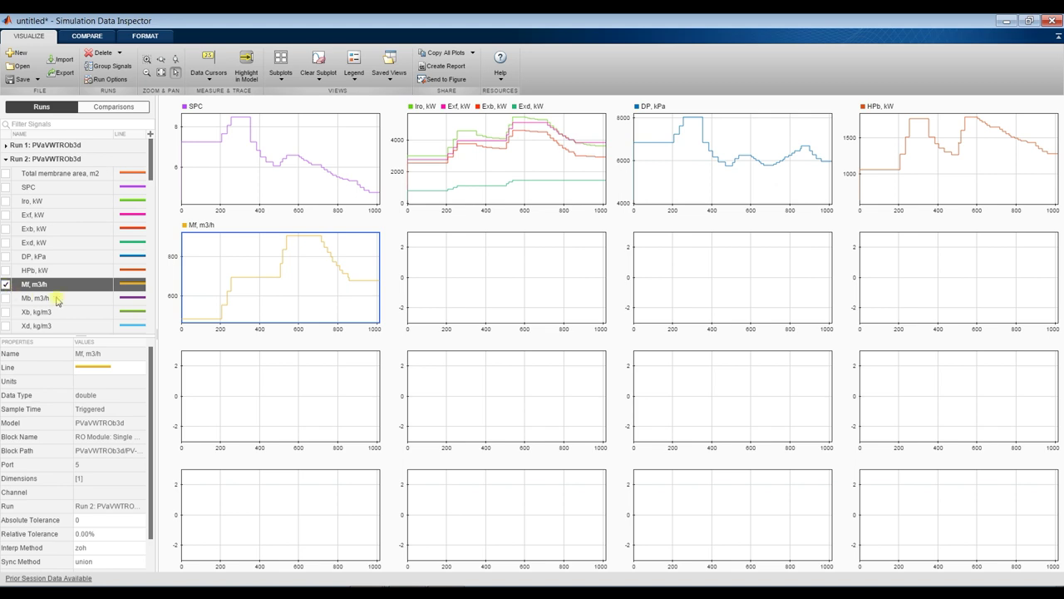
click(6, 297)
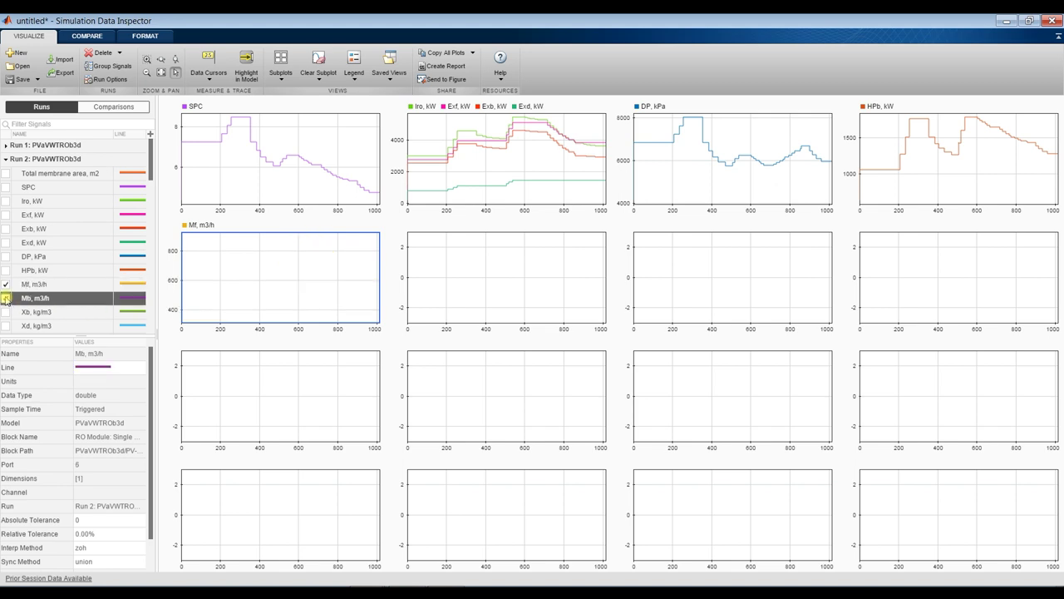
Step: Plot the Xb brine salinity and the Xd product salinity in the second and third subplots of the second row
click(420, 271)
click(6, 312)
click(700, 293)
click(6, 326)
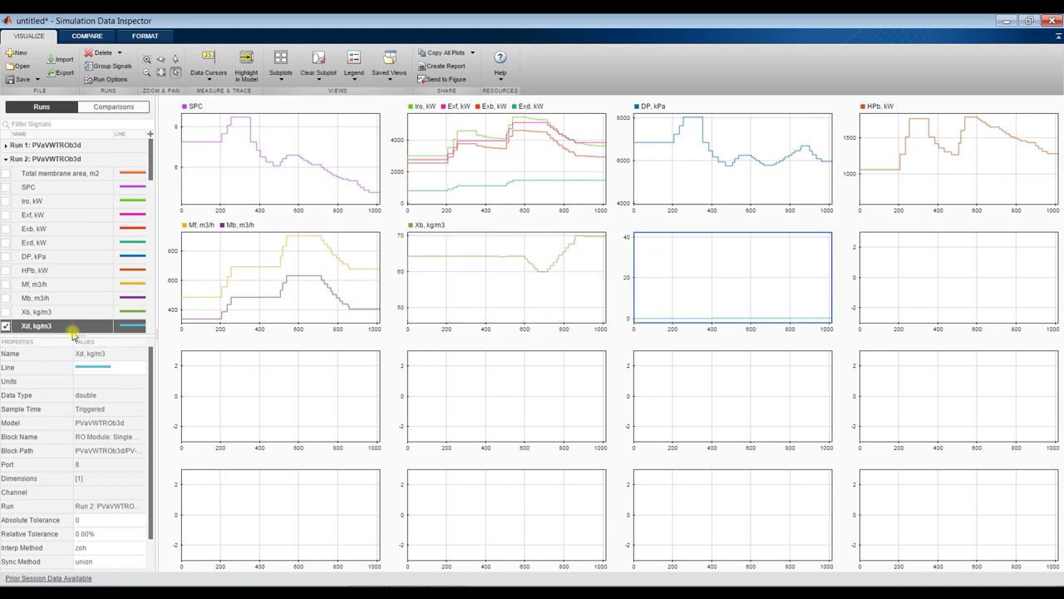
Step: Enlarge the signal list and plot the Xav average salinity in the fourth subplot of the second row
drag(63, 335, 61, 525)
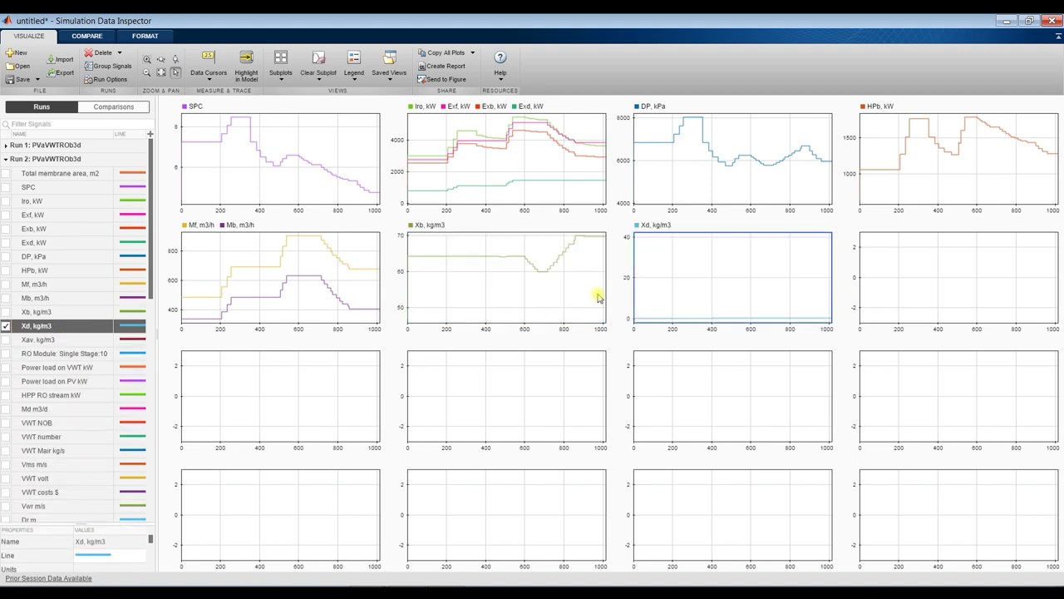
click(938, 275)
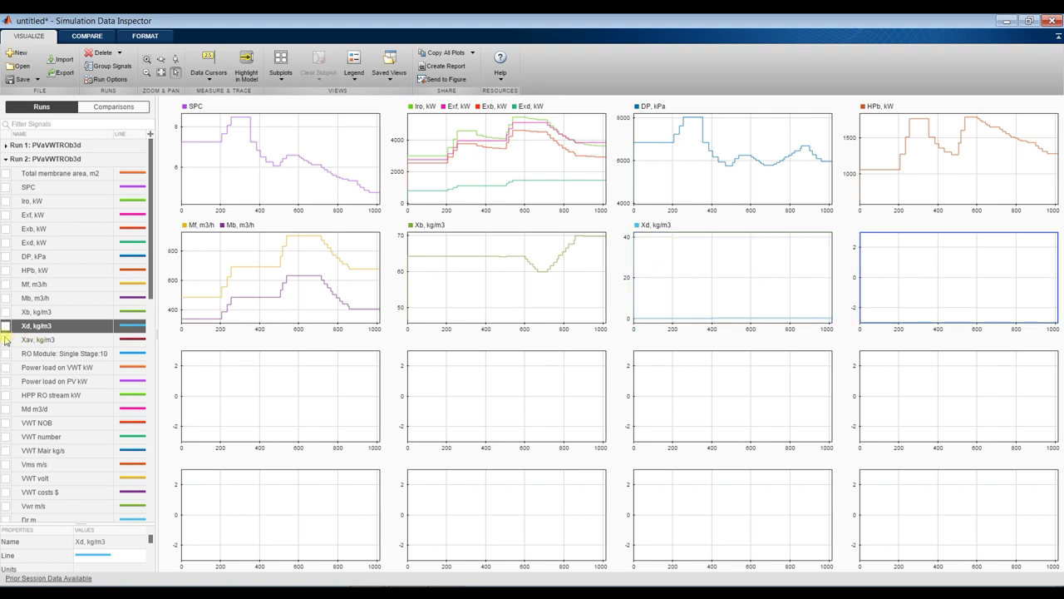
click(6, 340)
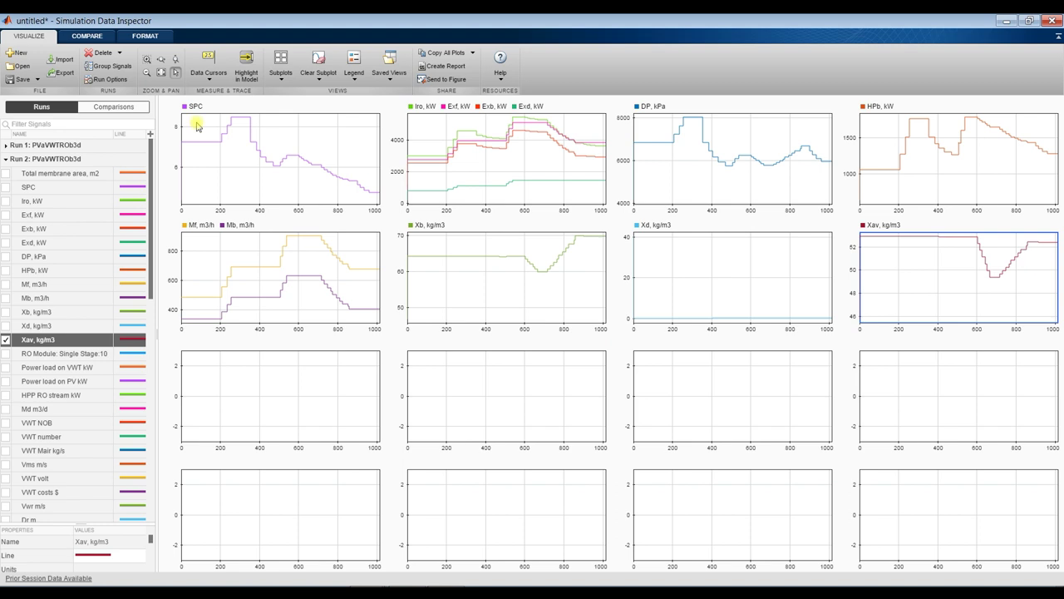
Step: Delete all runs and signals from the Simulation Data Inspector and close it
click(121, 54)
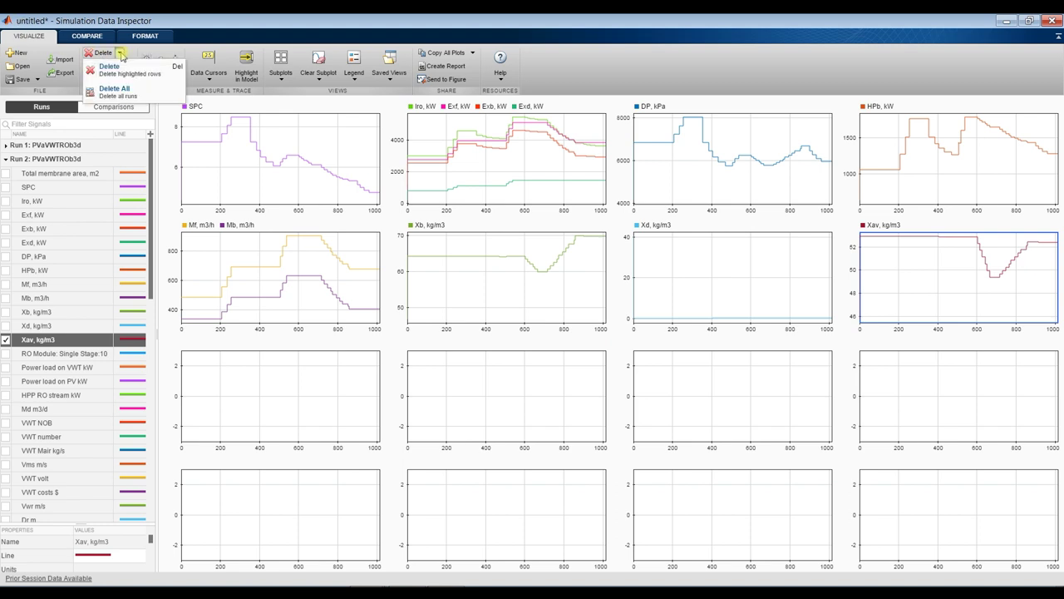
click(124, 93)
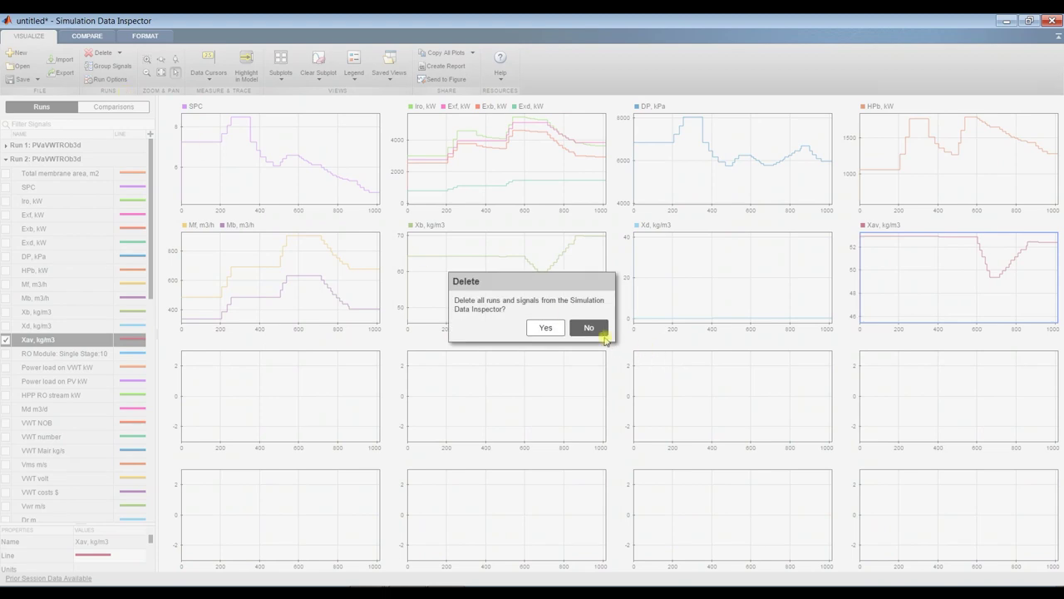
click(544, 328)
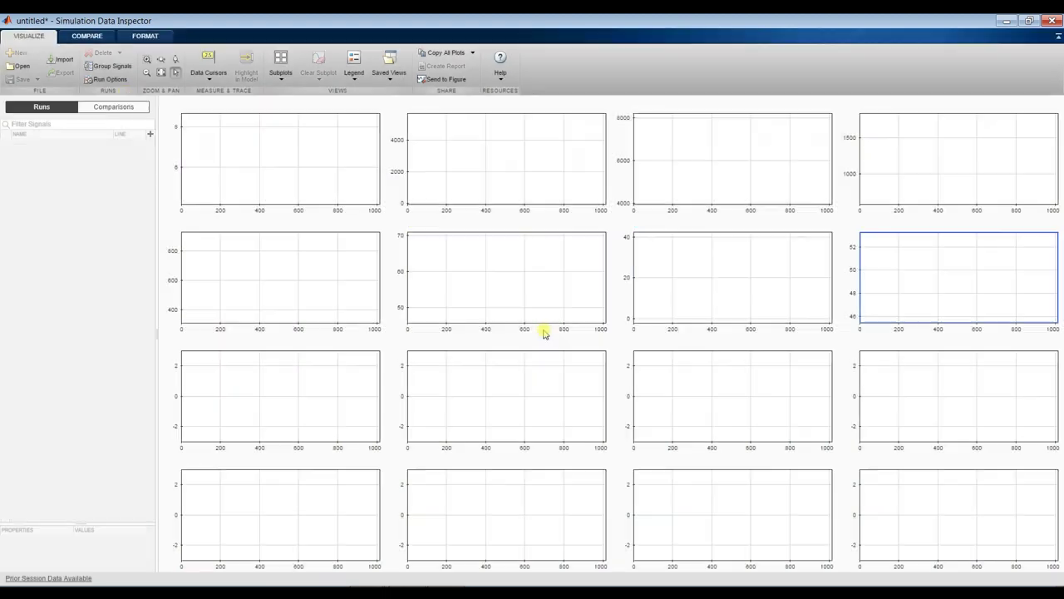
click(1052, 20)
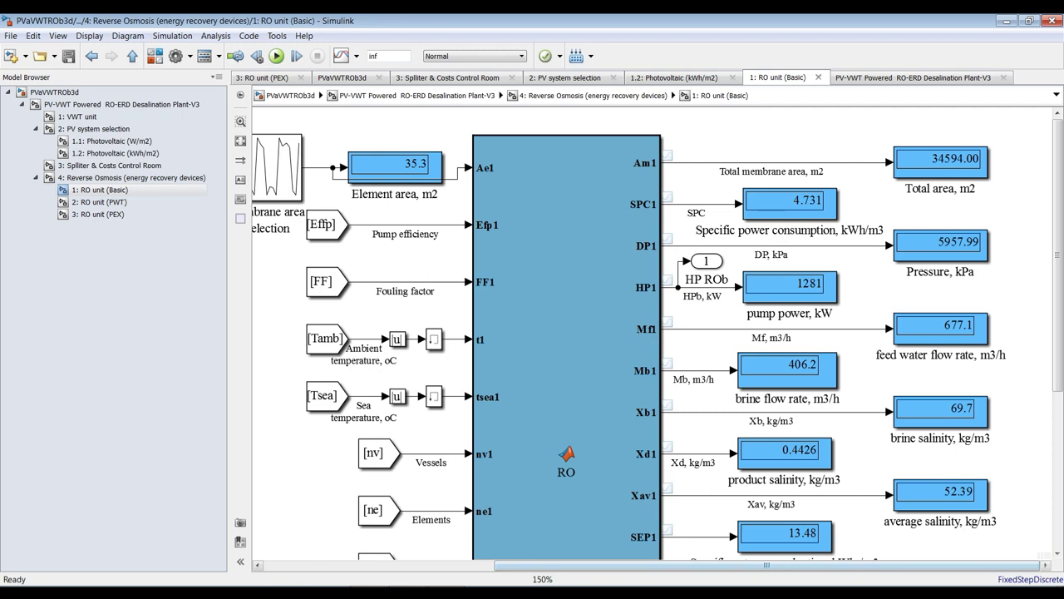
Step: Return to the PV-VWT powered plant overview and review the Reverse Osmosis input parameters, the control room block and the VWT unit
scroll(574, 285, down, 4)
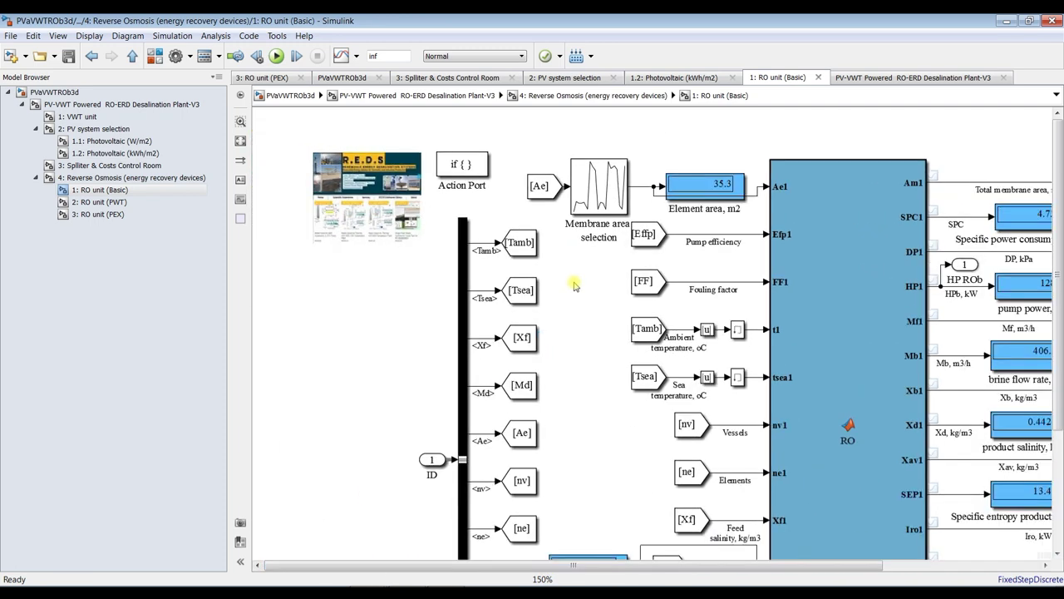
click(100, 106)
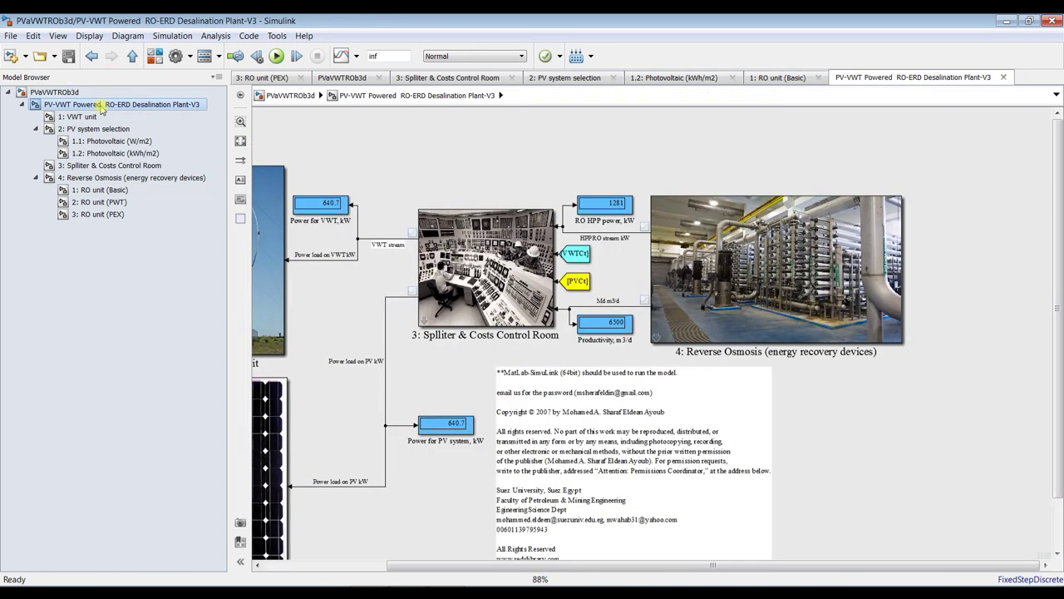
click(240, 141)
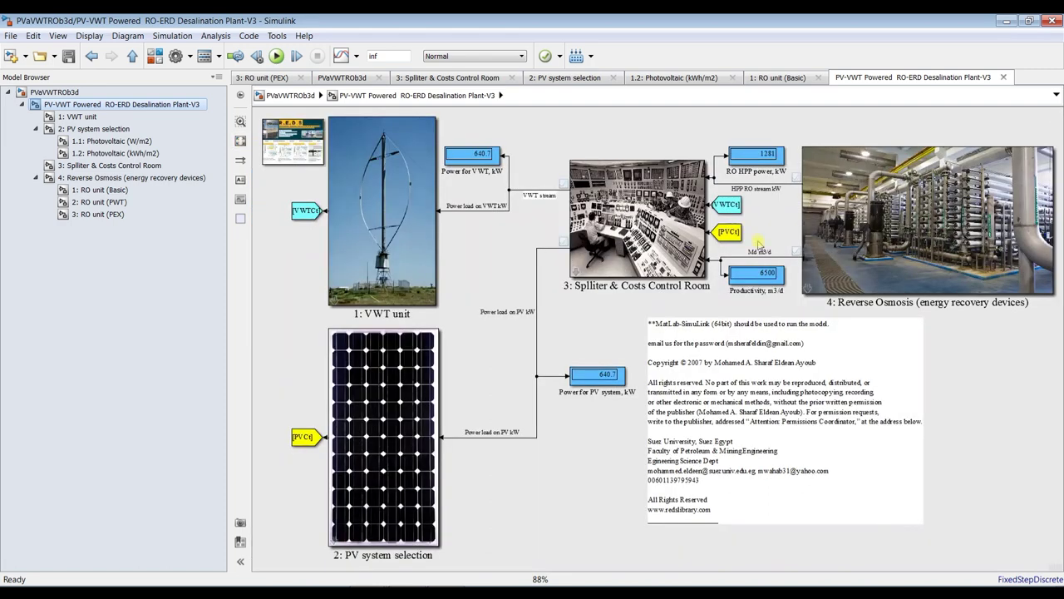
double_click(876, 182)
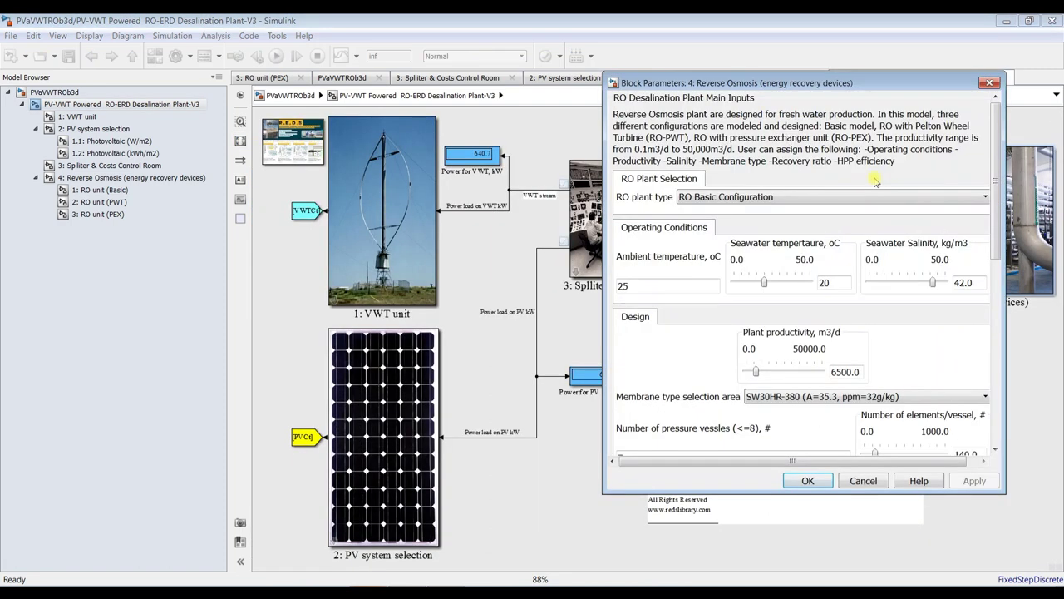
click(809, 482)
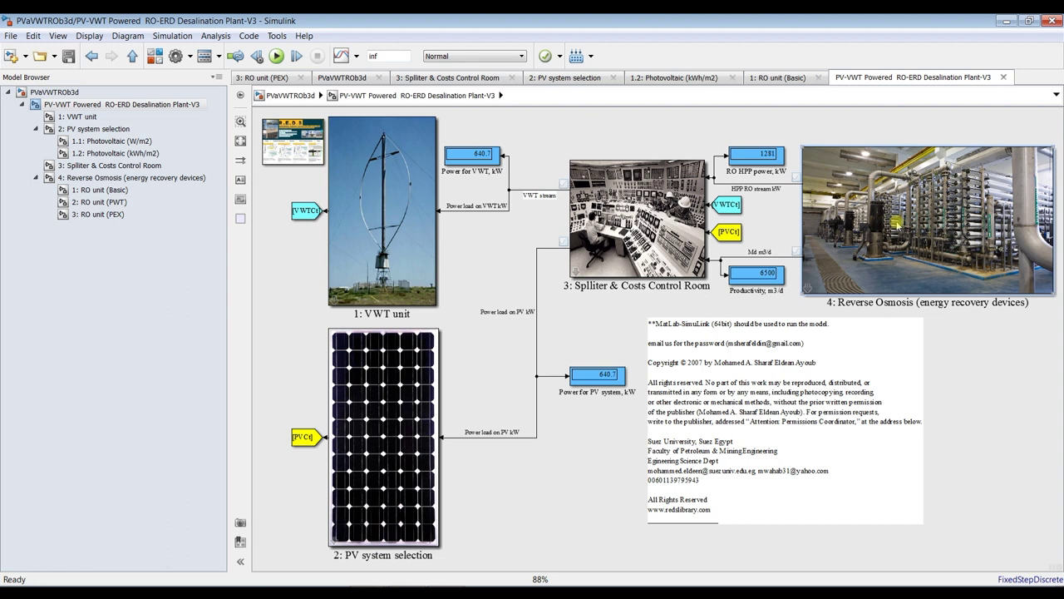
click(654, 198)
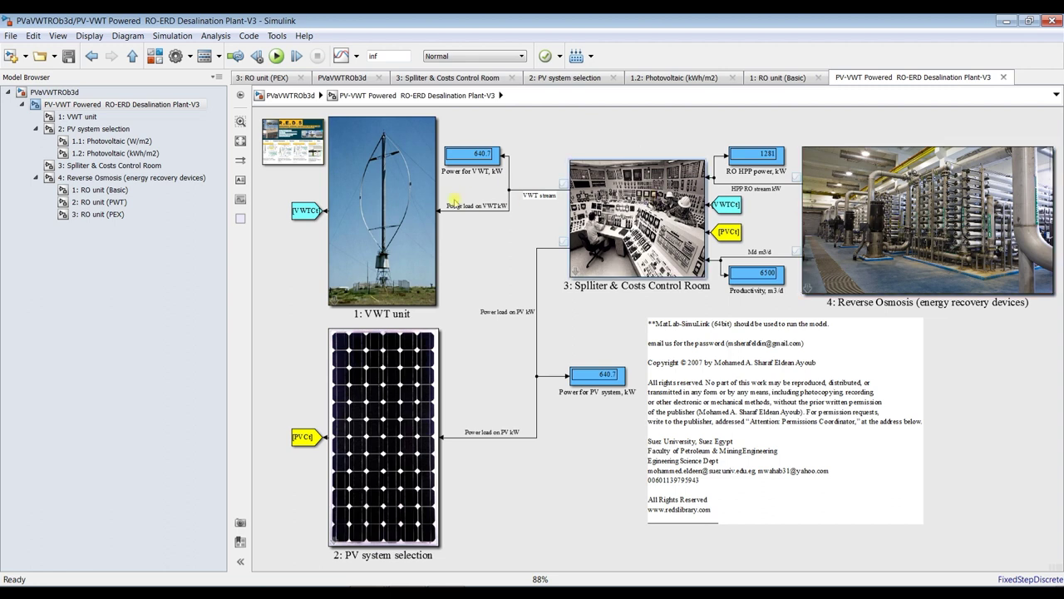
click(363, 197)
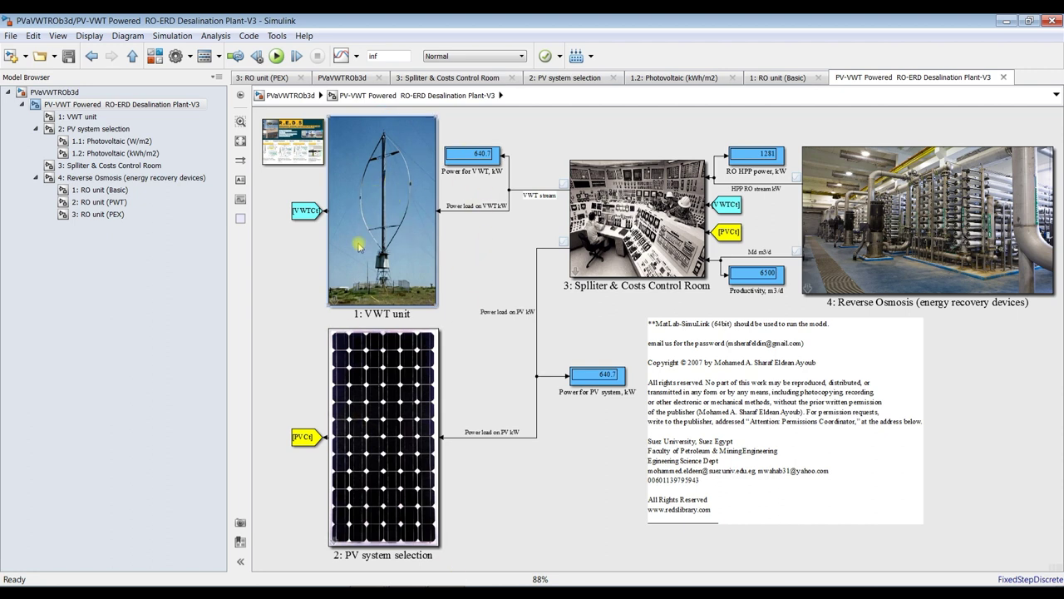
Step: Set the simulation stop time to 0 and save the model
click(382, 343)
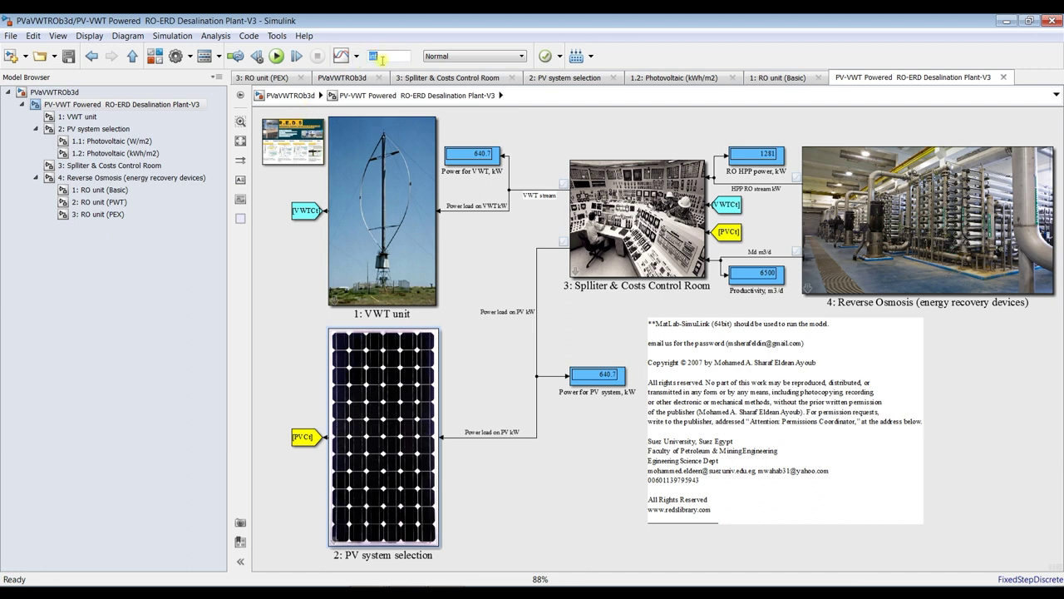
text(0)
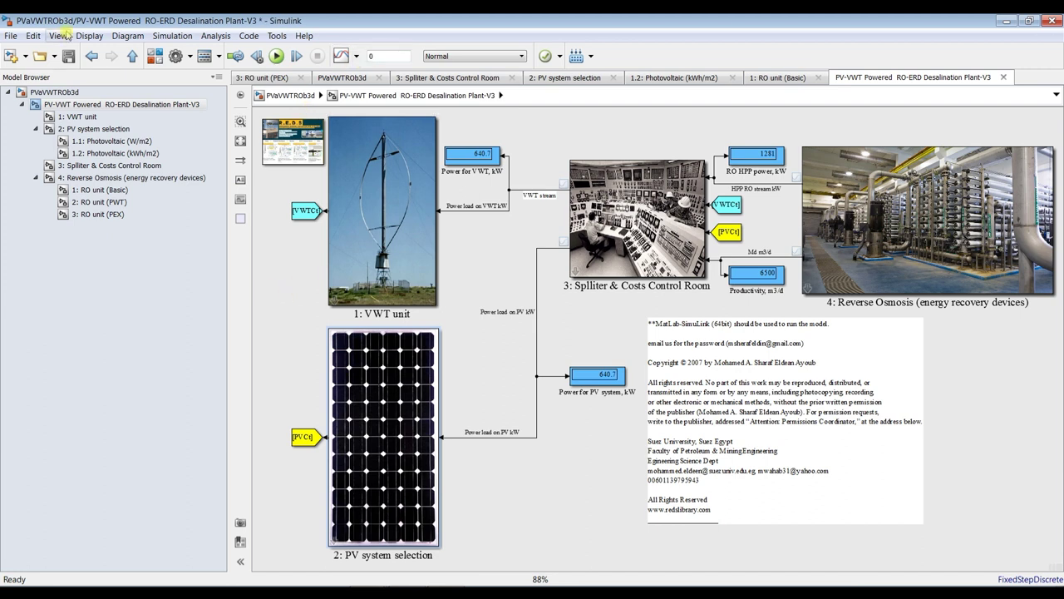
click(69, 56)
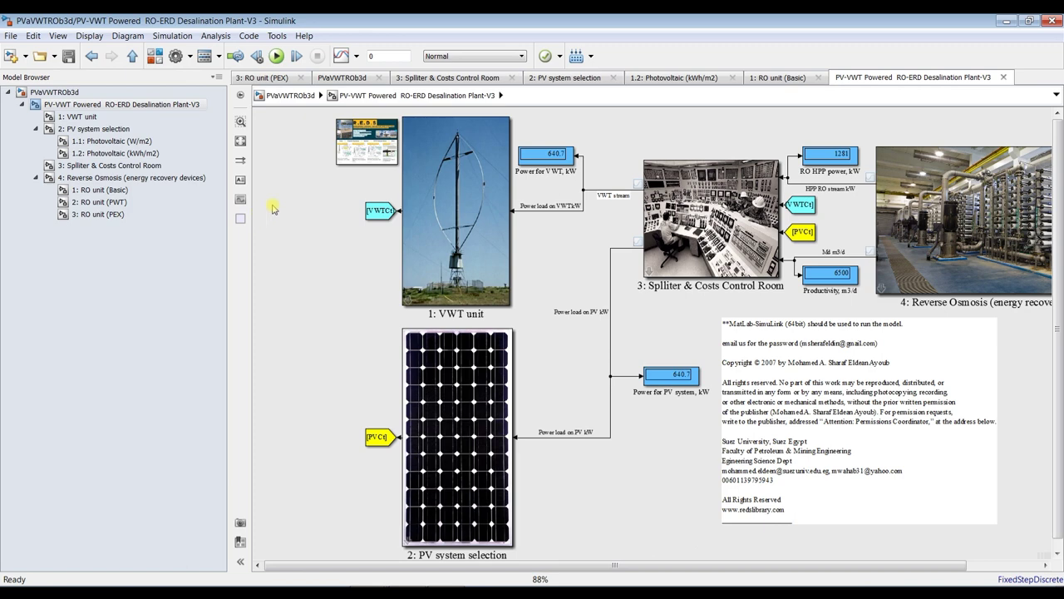
Step: Find the Signal Builder block among the Sources blocks of the Simulink library
click(154, 56)
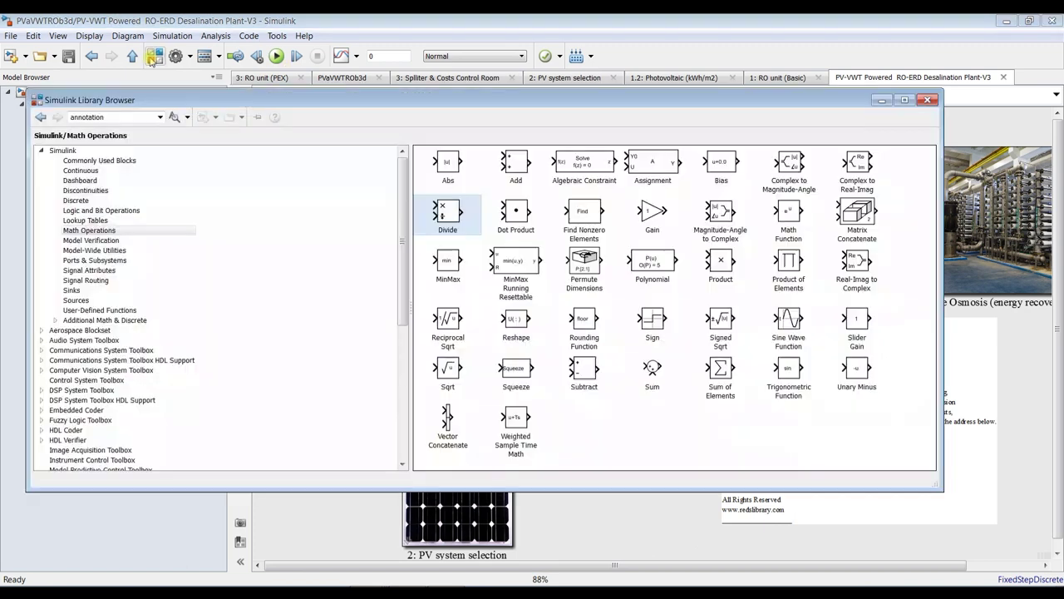
click(92, 301)
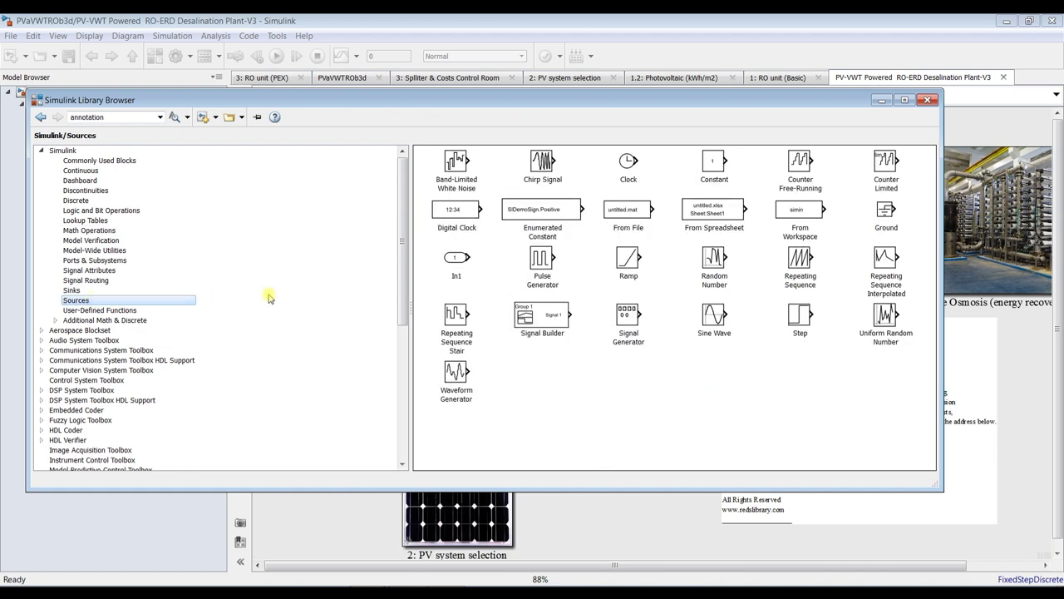
click(530, 321)
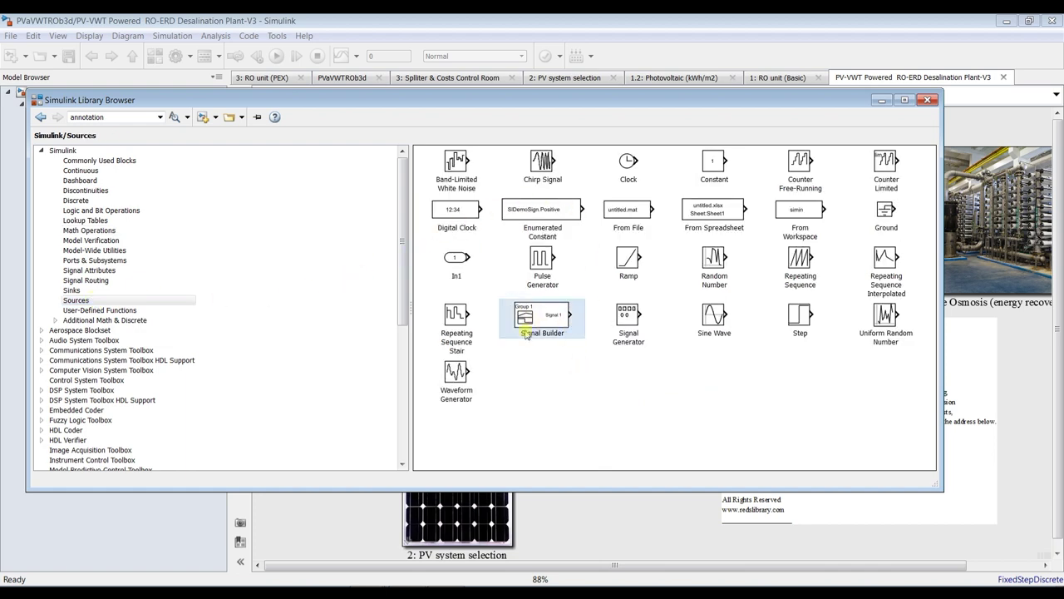
Step: Add a Signal Builder block to the plant overview beside the VWT unit and read the R.E.D.S image block's description notes
drag(541, 321, 311, 281)
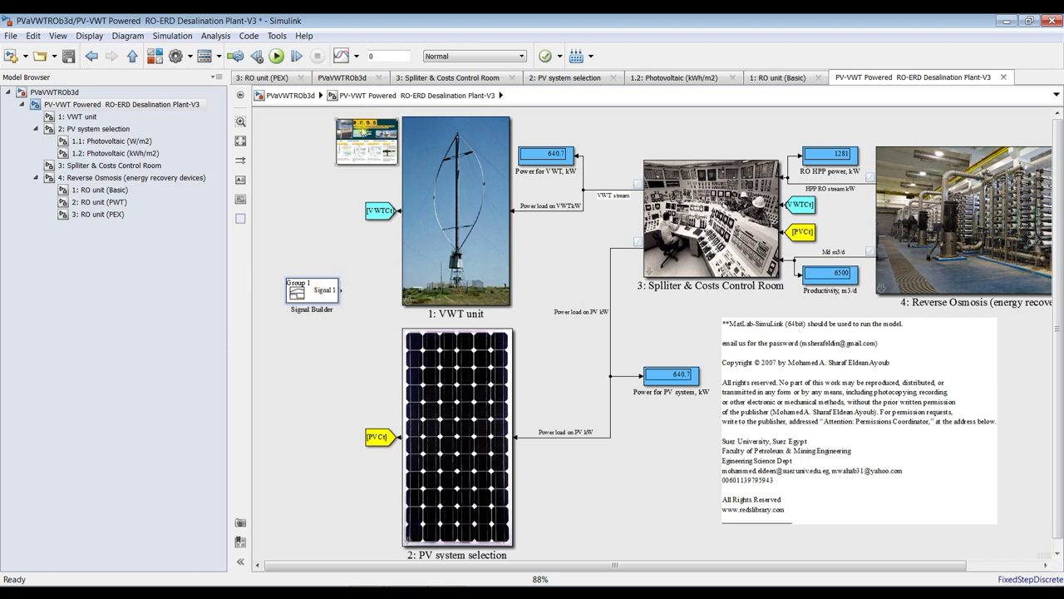
double_click(362, 131)
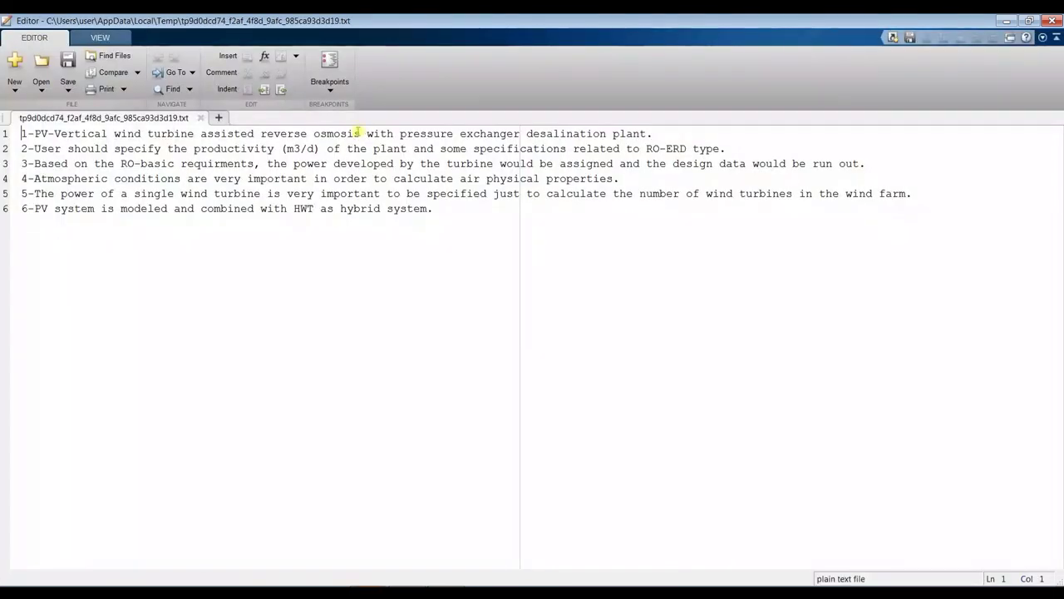
click(203, 118)
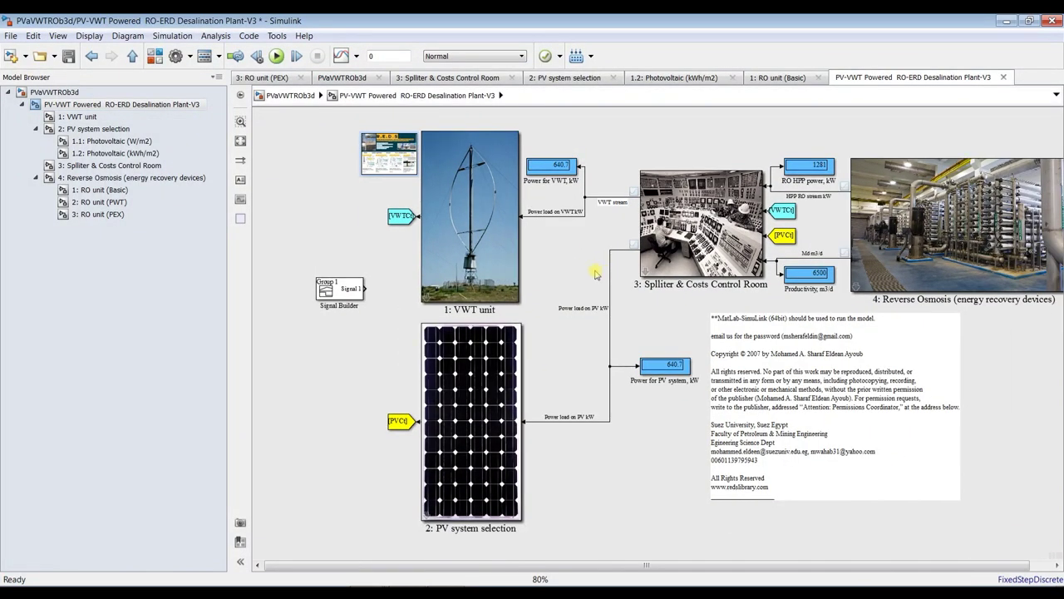
click(69, 93)
click(83, 105)
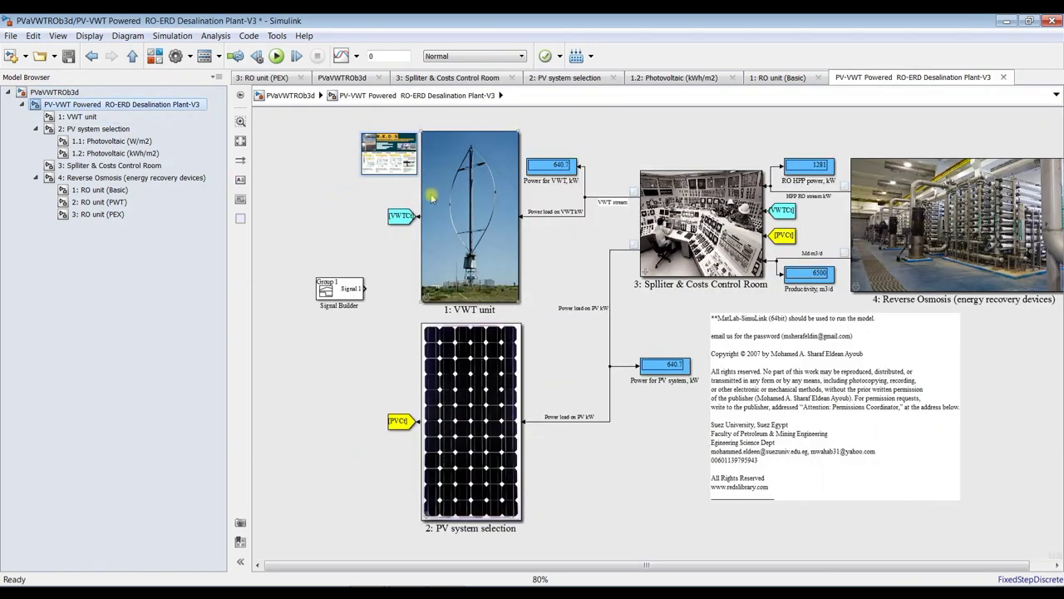
Step: Move the R.E.D.S image block next to the VWT unit's upper corner and place the For Iterator block directly beneath it
scroll(316, 175, down, 2)
scroll(346, 164, up, 3)
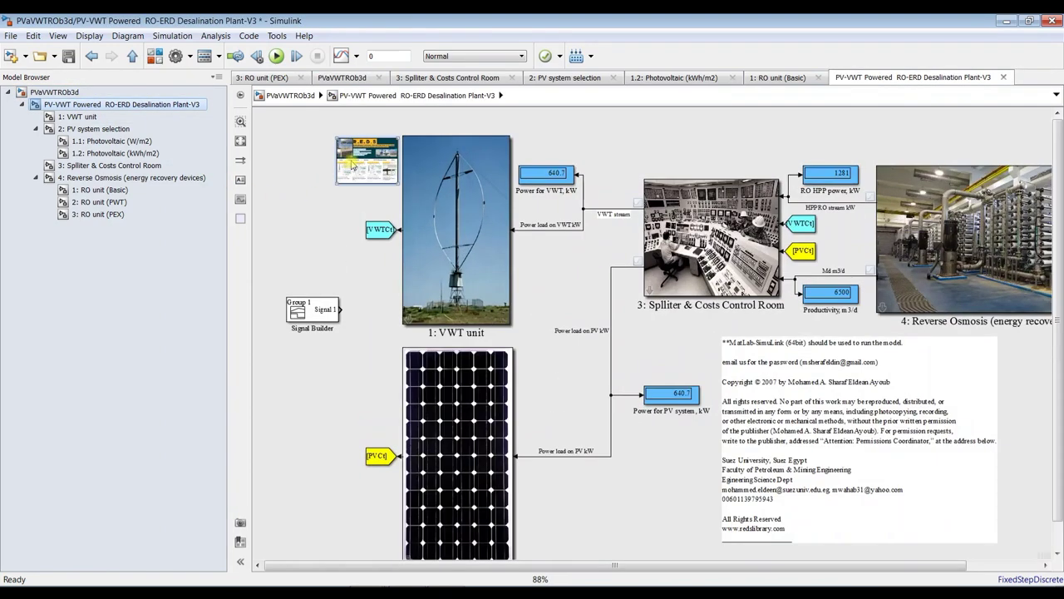
scroll(355, 171, up, 2)
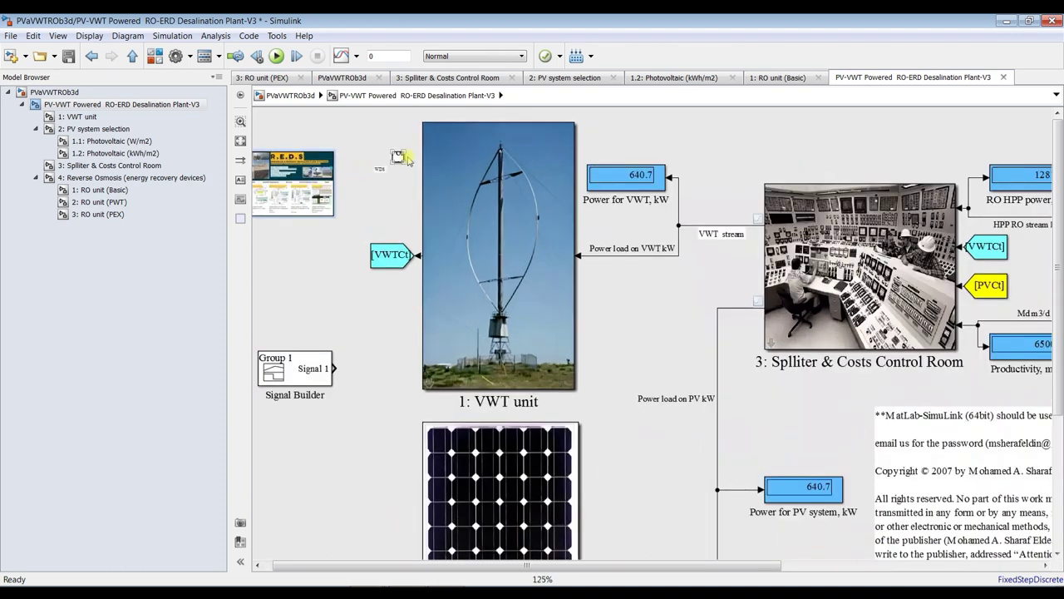
drag(397, 156, 301, 264)
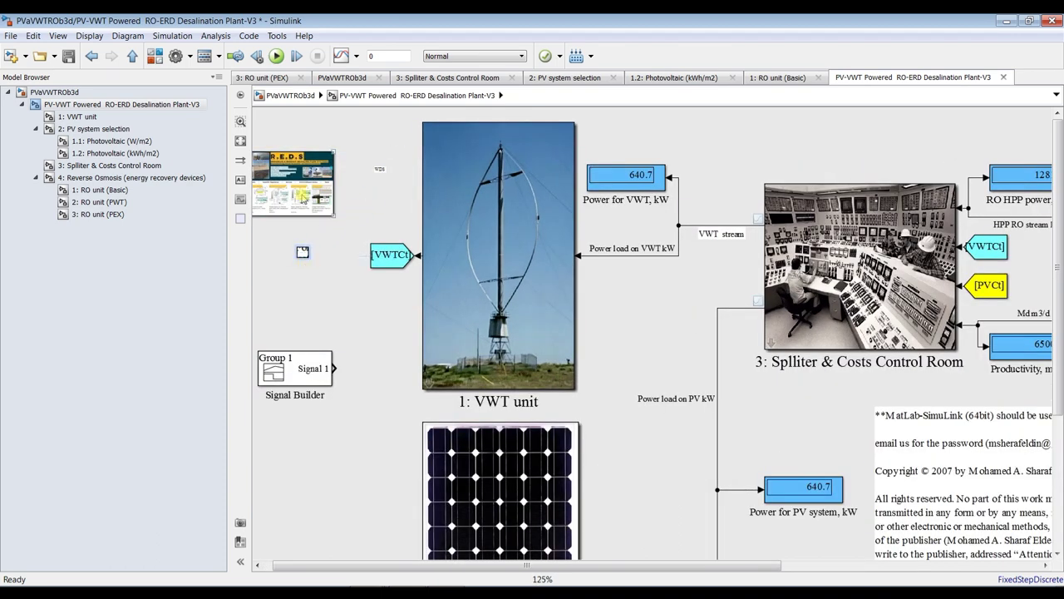
drag(297, 180, 374, 154)
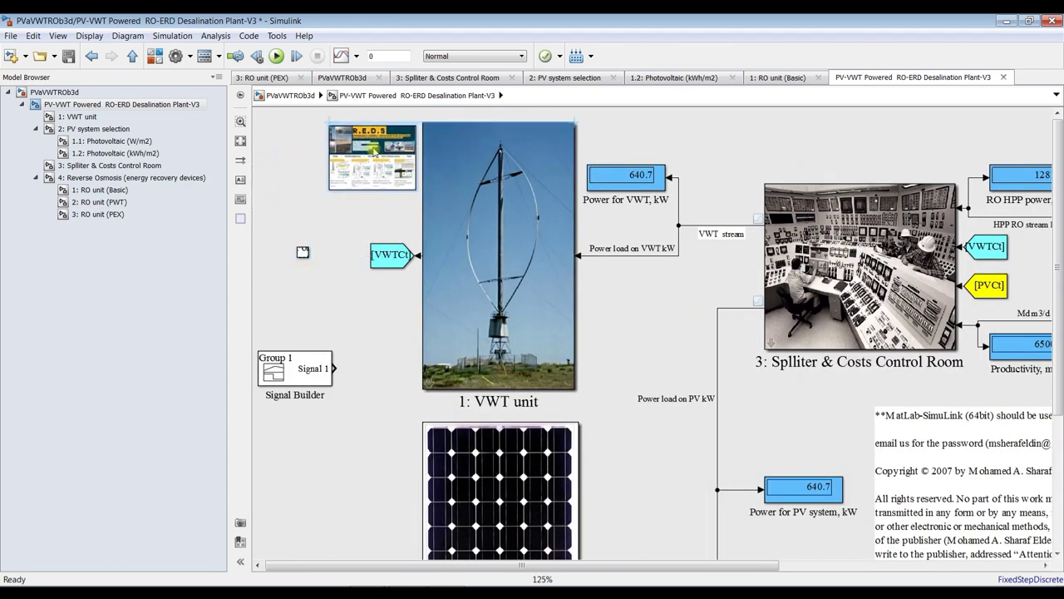
drag(302, 254, 347, 208)
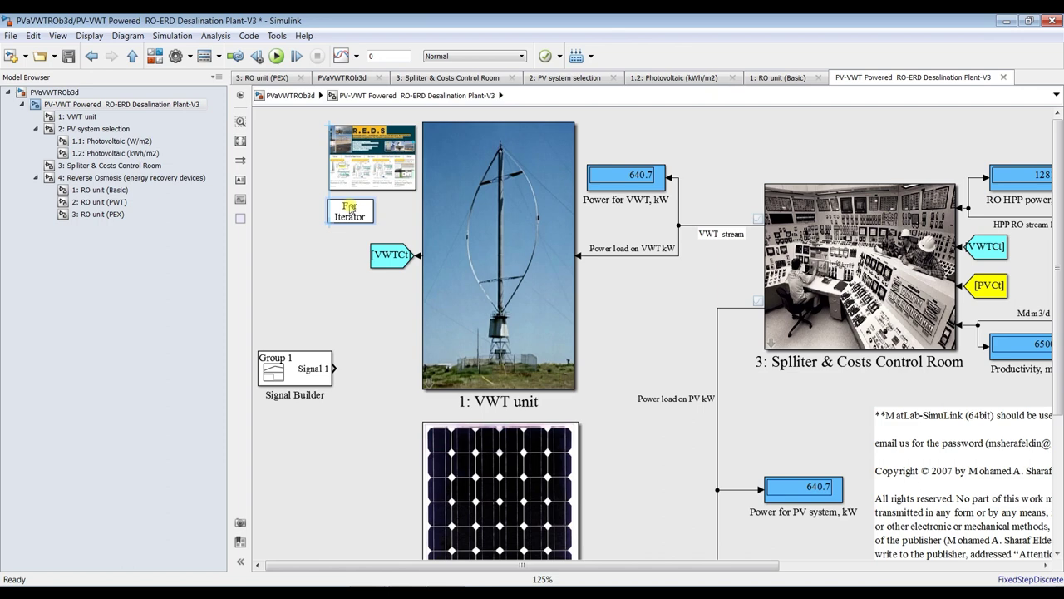
Step: Review the For Iterator block's parameters, accept them and save the model
double_click(349, 205)
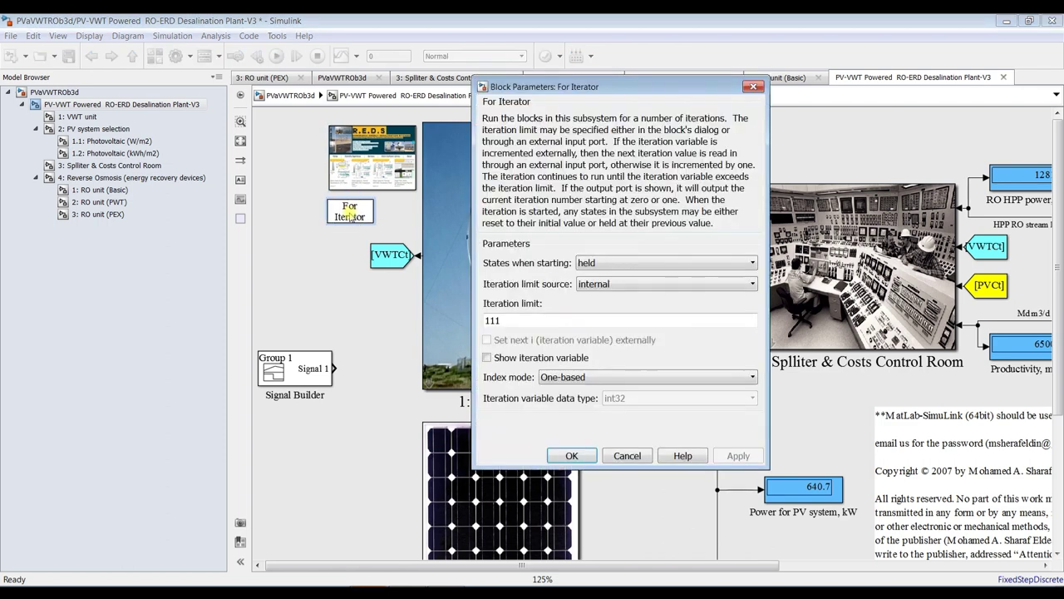
click(565, 456)
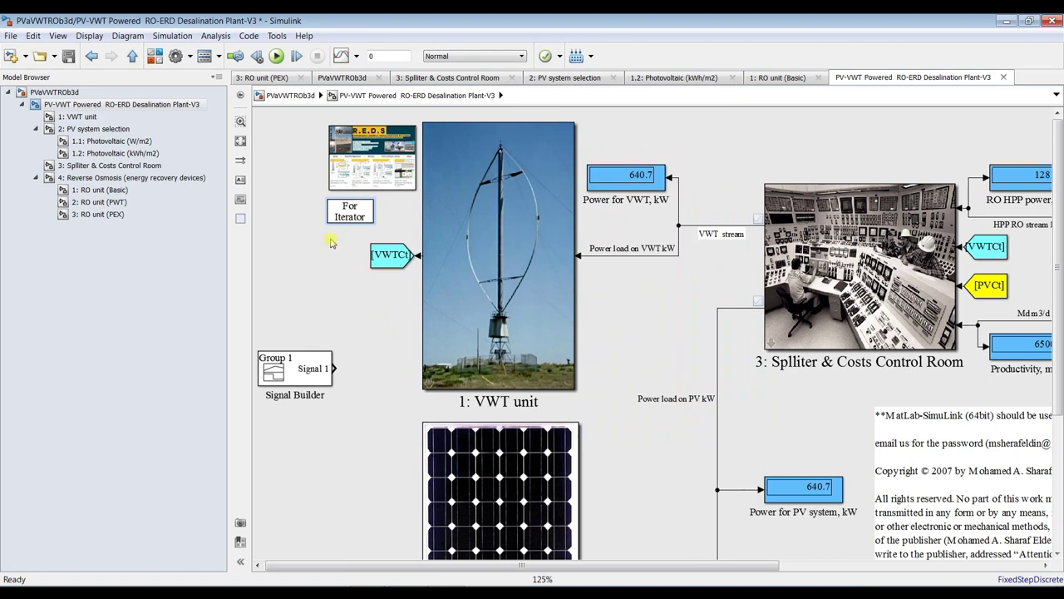
click(73, 58)
Step: Move the Signal Builder block out of the plant overview to the top-level PVaVWTROb3d diagram, beside the desalination plant block
drag(275, 384, 309, 353)
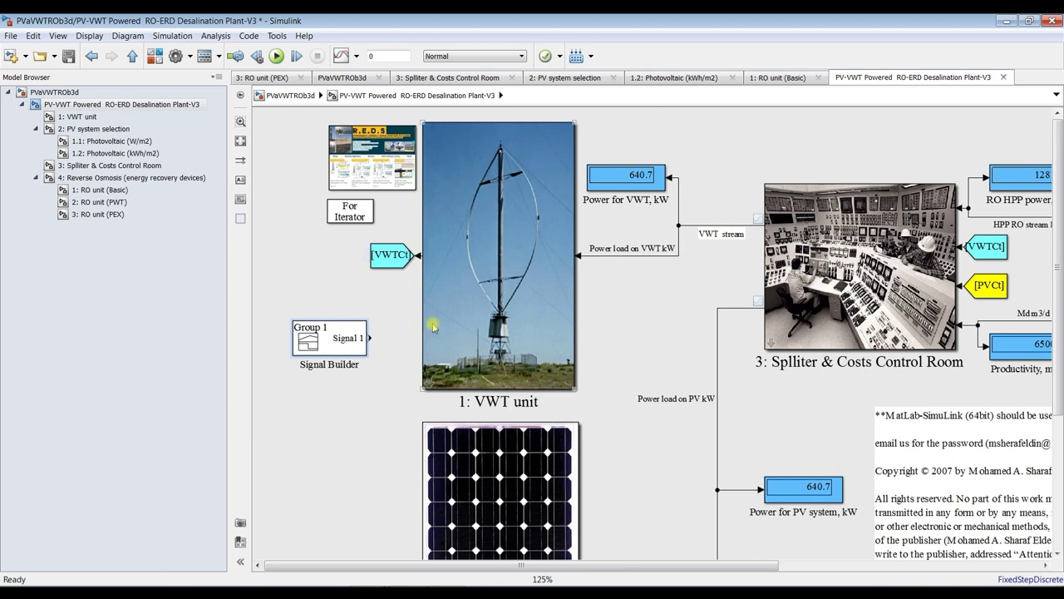
click(346, 338)
key(Delete)
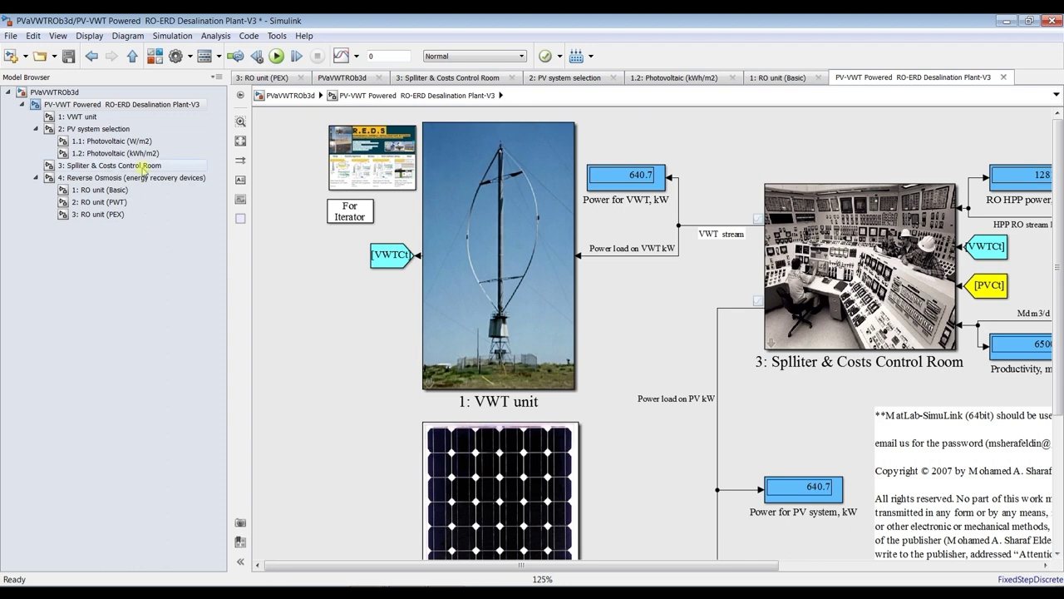
click(89, 91)
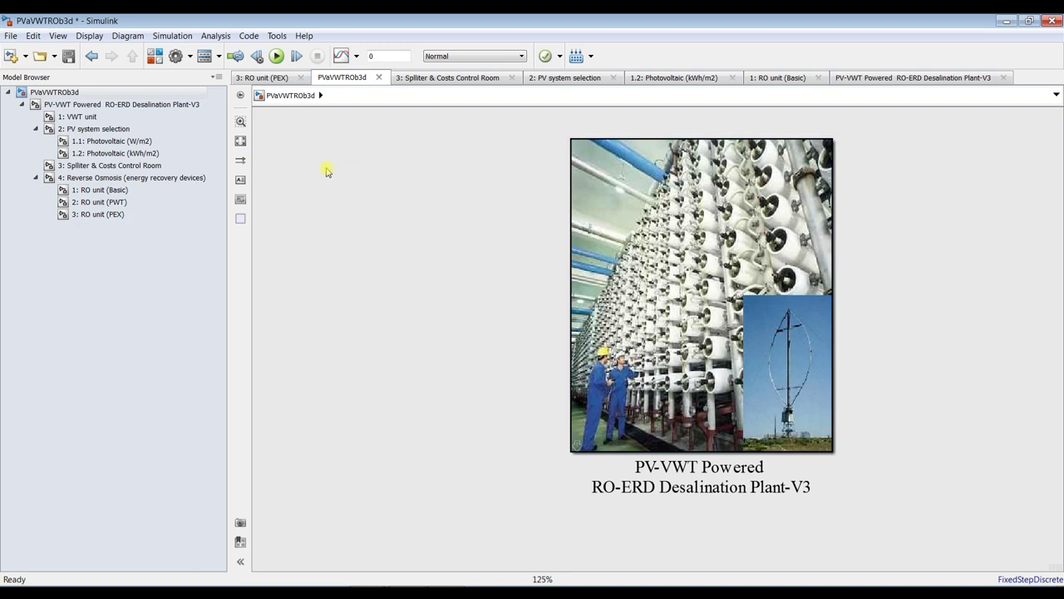
key(ctrl+v)
drag(355, 190, 363, 225)
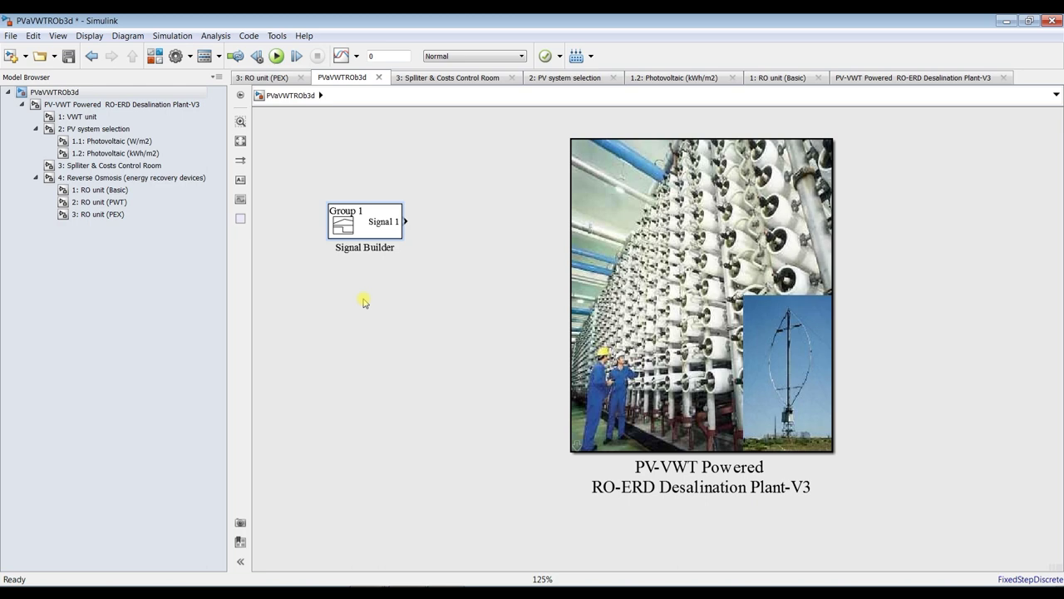
Step: Return to the PV-VWT powered plant overview and view the main input parameters of the Reverse Osmosis block
click(96, 106)
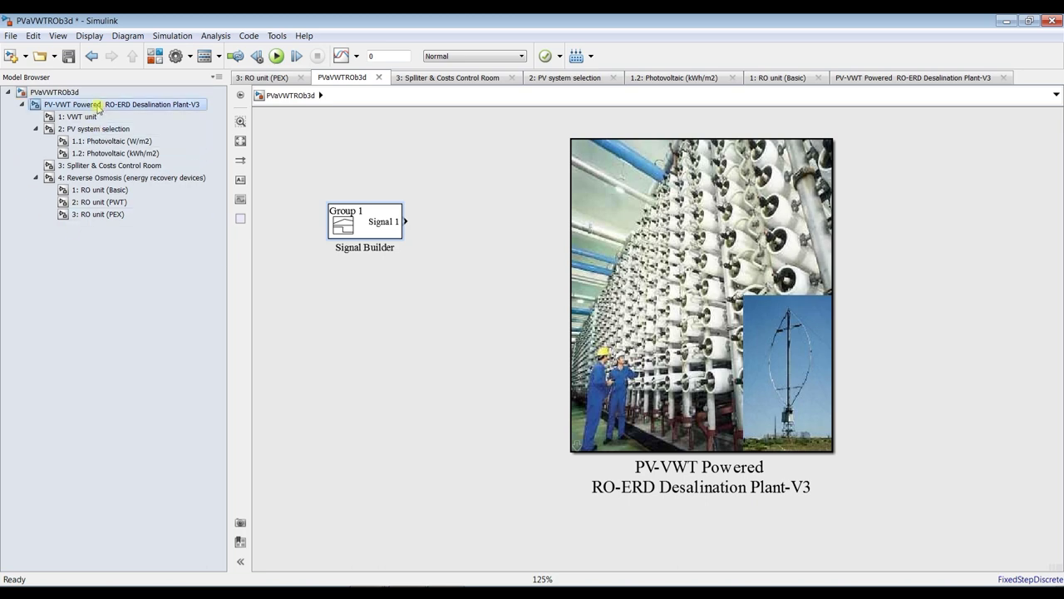
drag(635, 565, 885, 566)
double_click(871, 226)
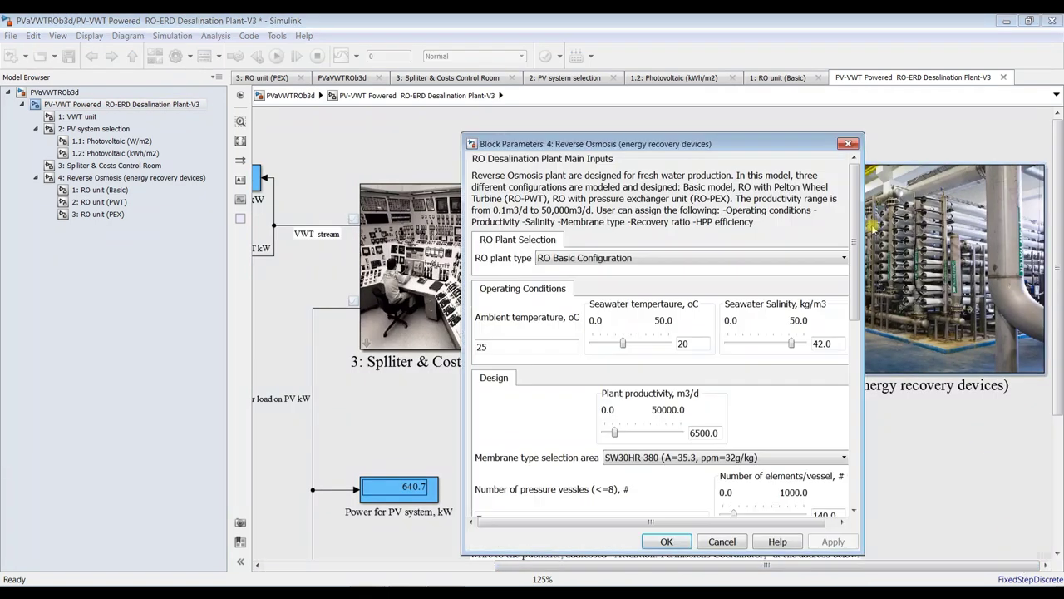
click(848, 145)
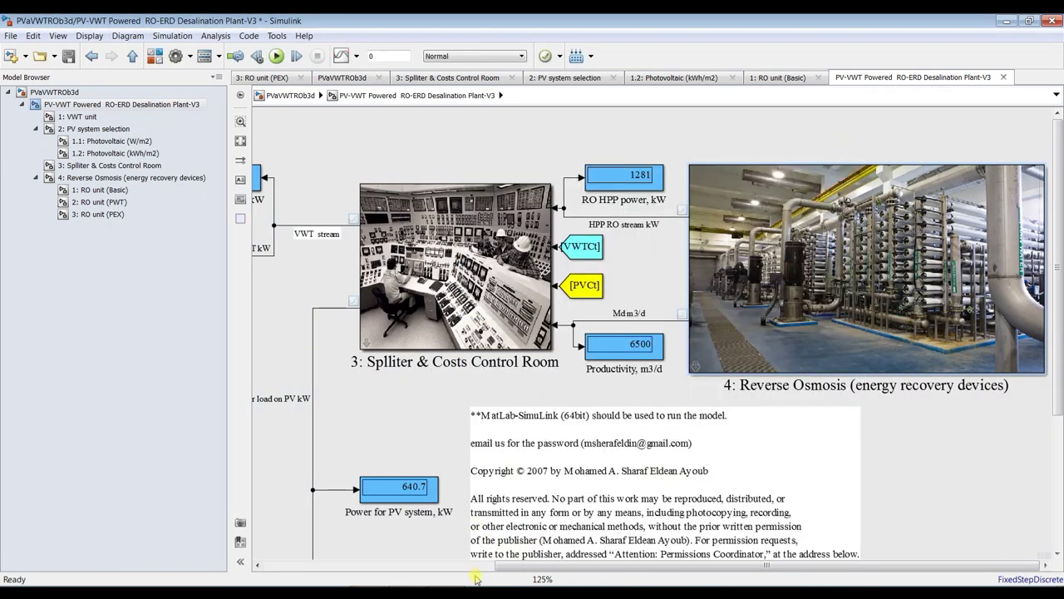
Step: Switch to the Word document on RO specifications and examine the pump power, TCF, membrane permeability and brine salinity equations
key(alt+Tab)
scroll(275, 316, up, 3)
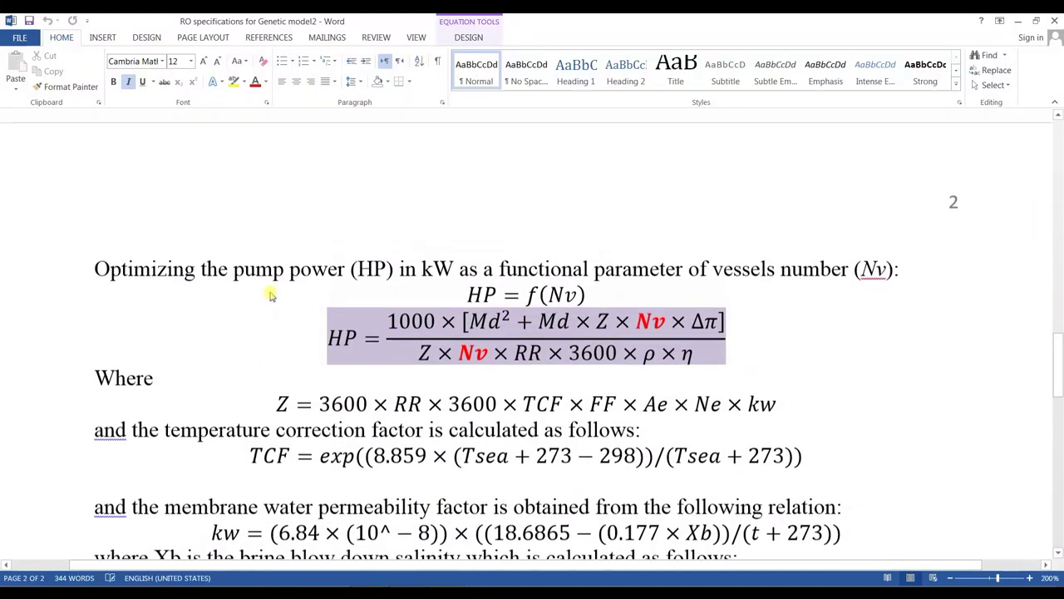
scroll(374, 324, down, 1)
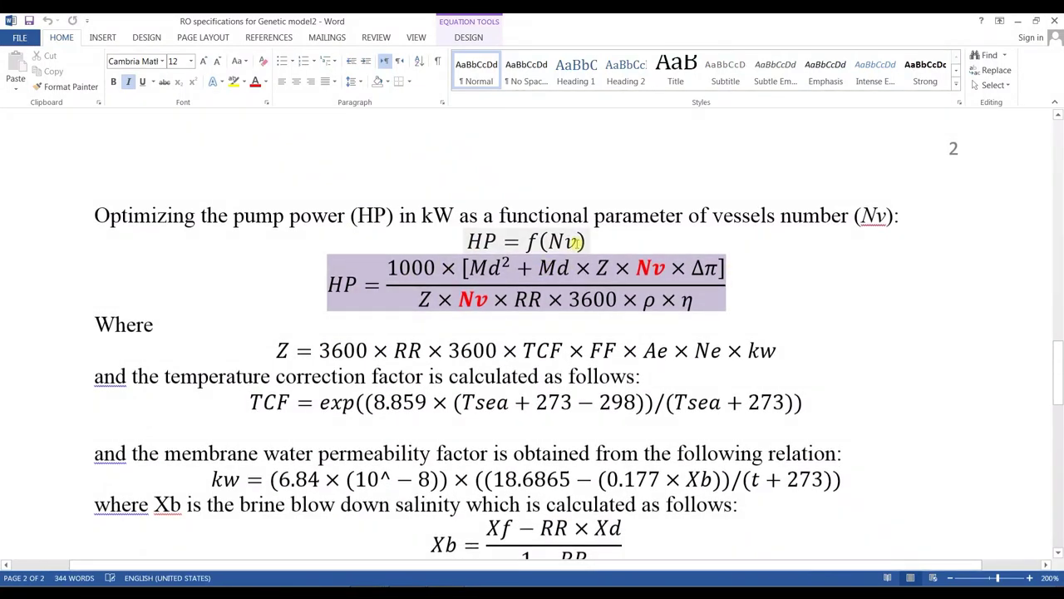
click(488, 268)
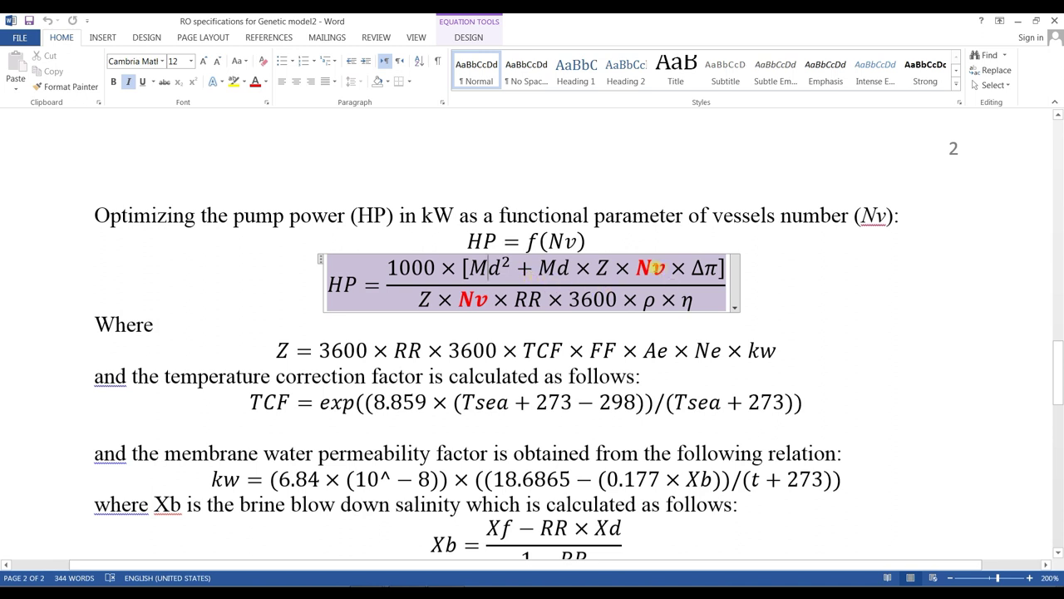
click(652, 268)
scroll(517, 311, down, 2)
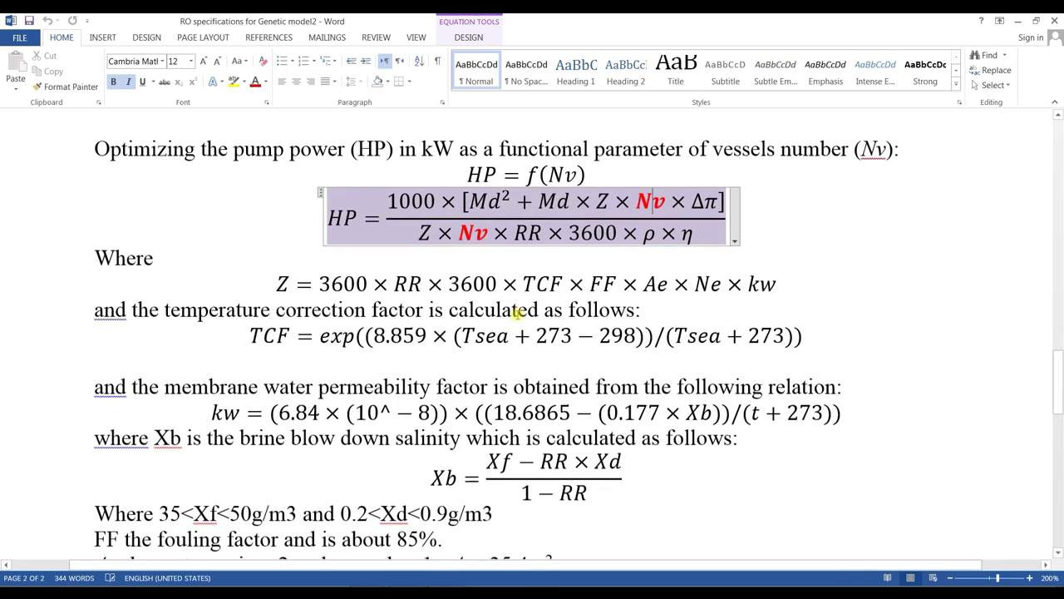
click(503, 331)
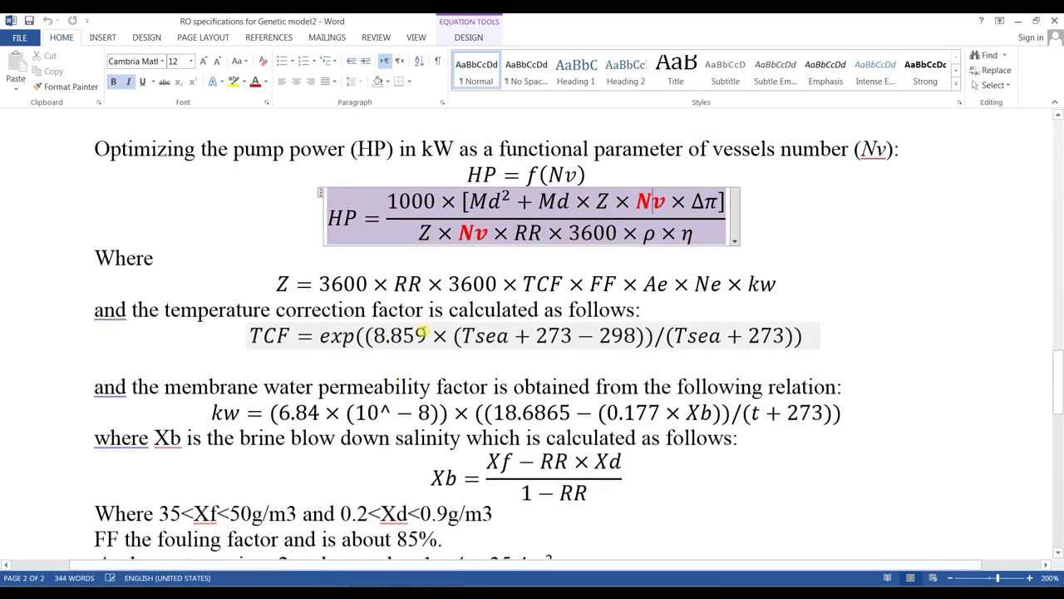
scroll(503, 399, down, 2)
click(503, 398)
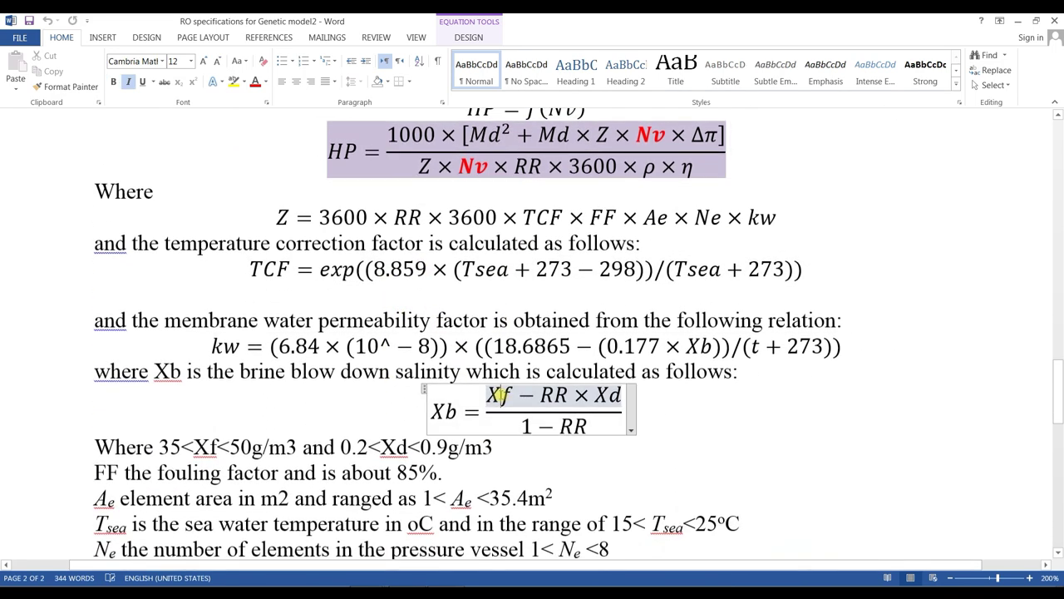
click(445, 409)
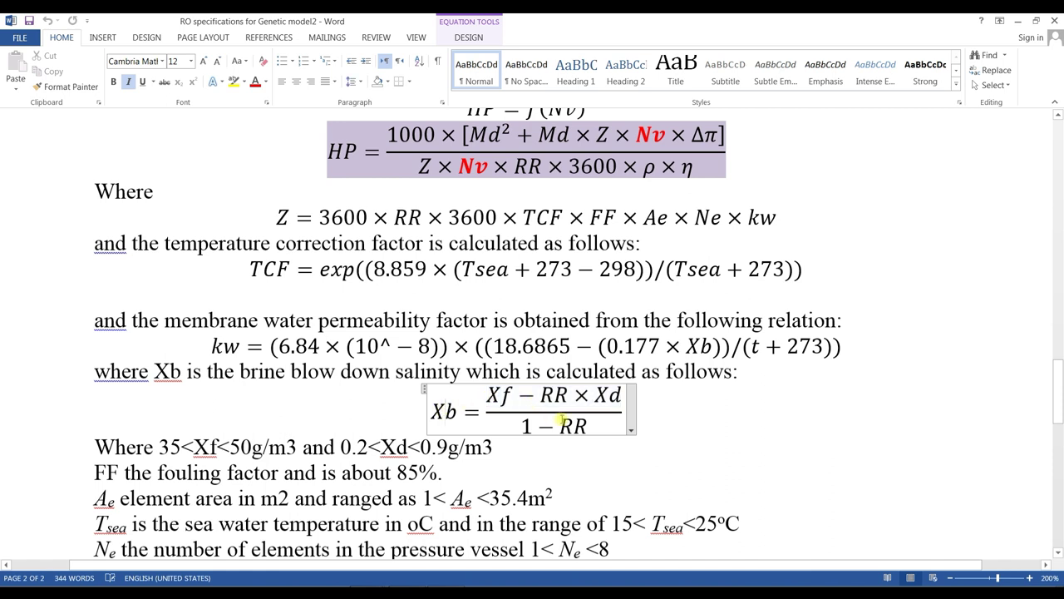
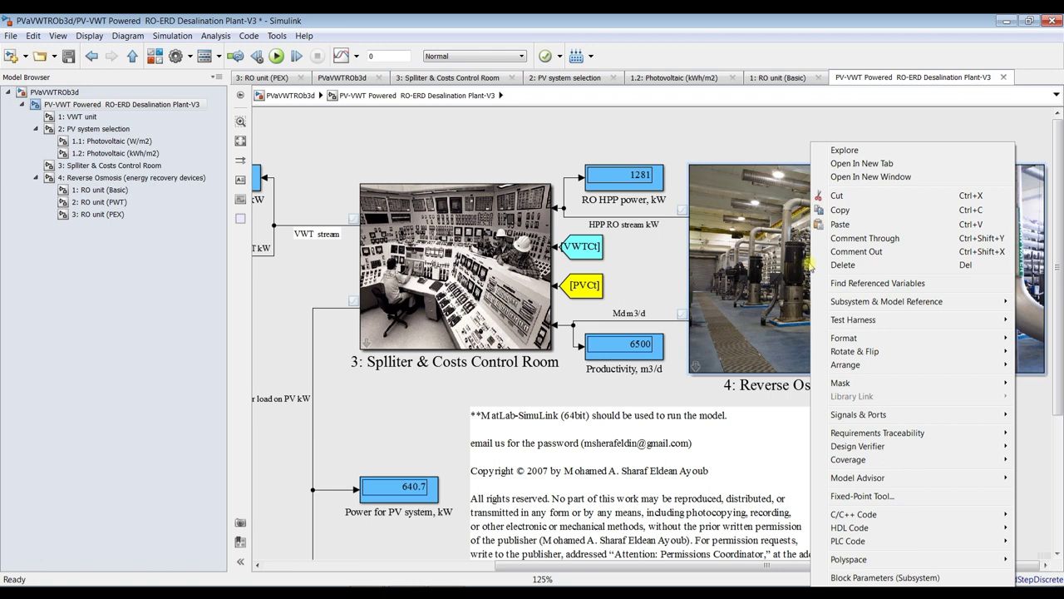
Step: Return to the Simulink plant overview and bring up the mask options of the Reverse Osmosis (energy recovery devices) block
mouse_move(880, 342)
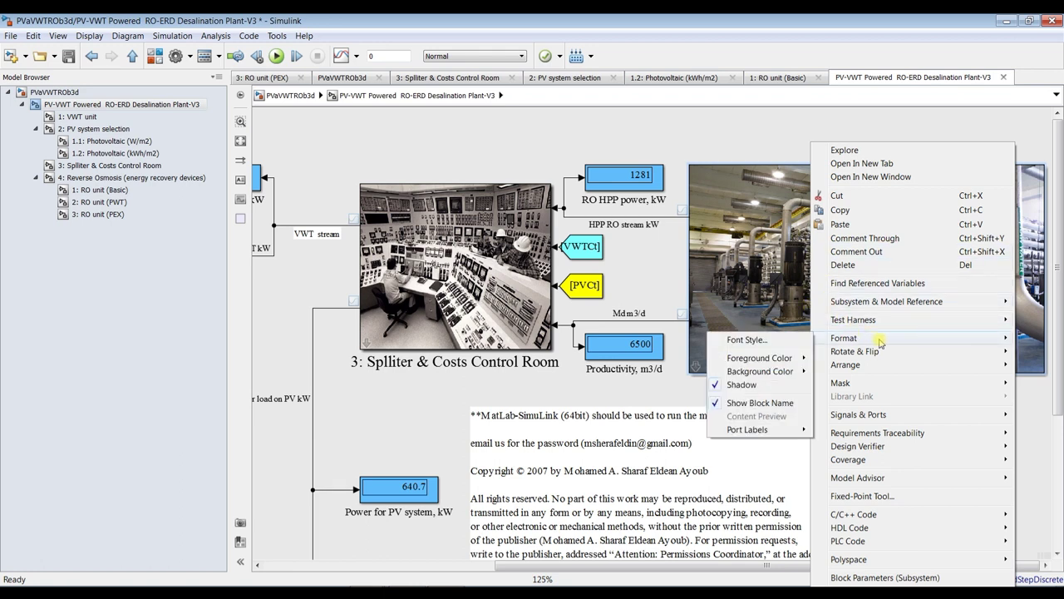
mouse_move(895, 385)
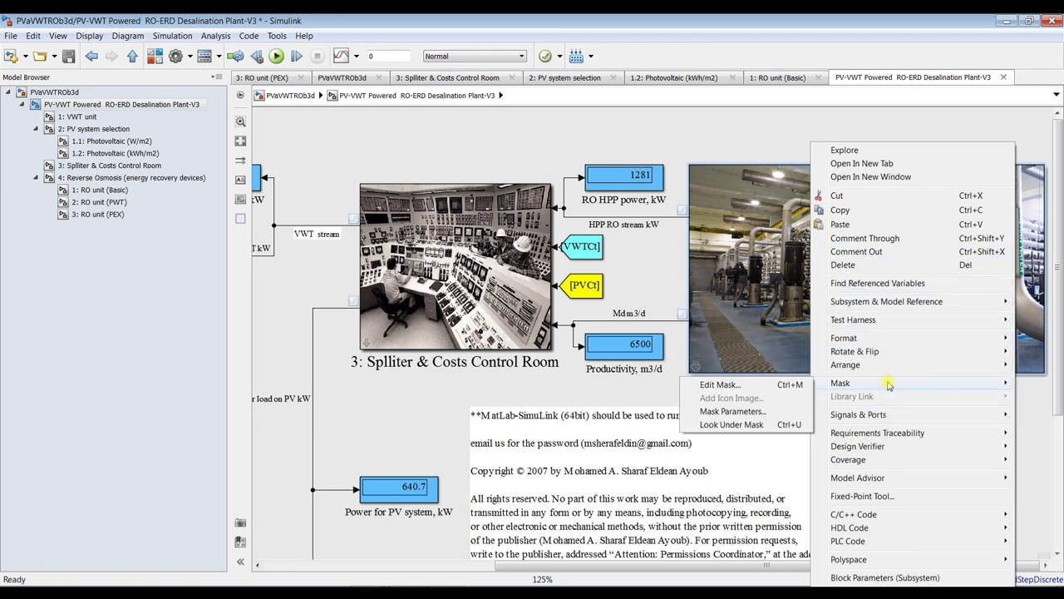
Step: Open the Reverse Osmosis block's mask editor full-size and review the operating-condition parameters in its dialog layout
click(739, 388)
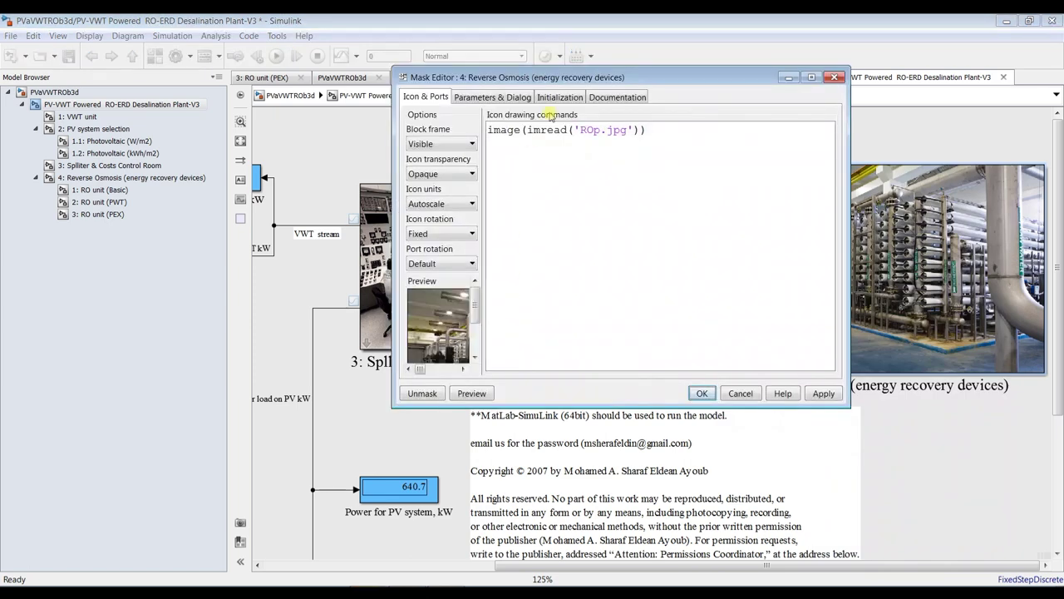
click(513, 97)
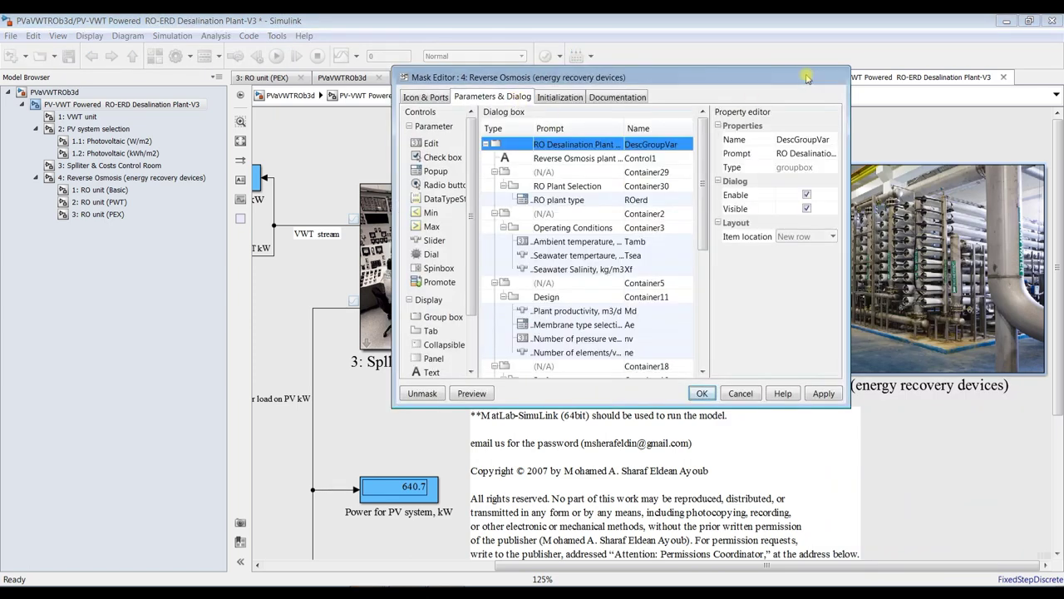
click(809, 78)
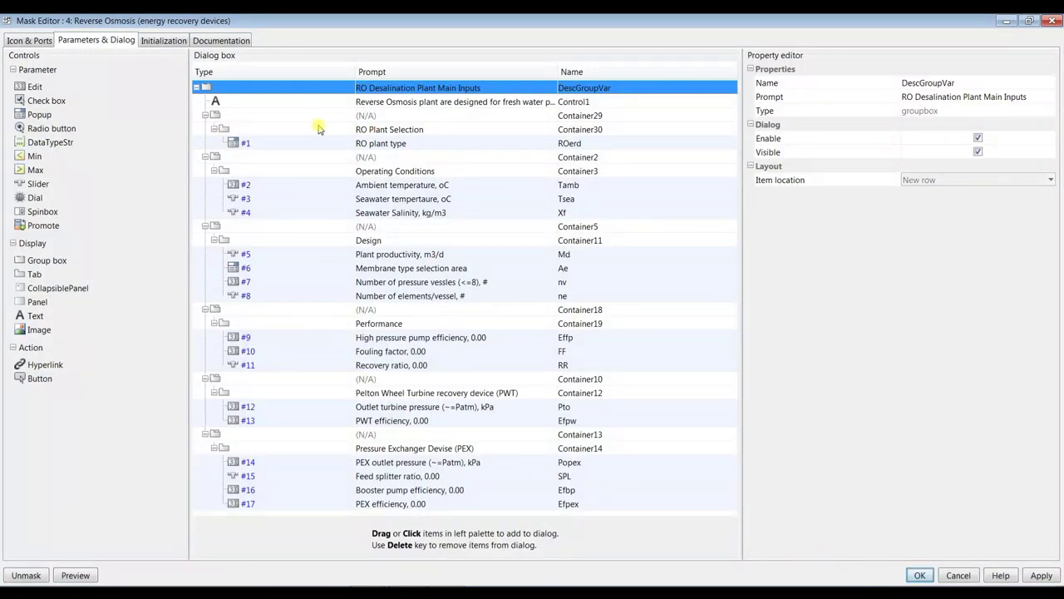
click(283, 186)
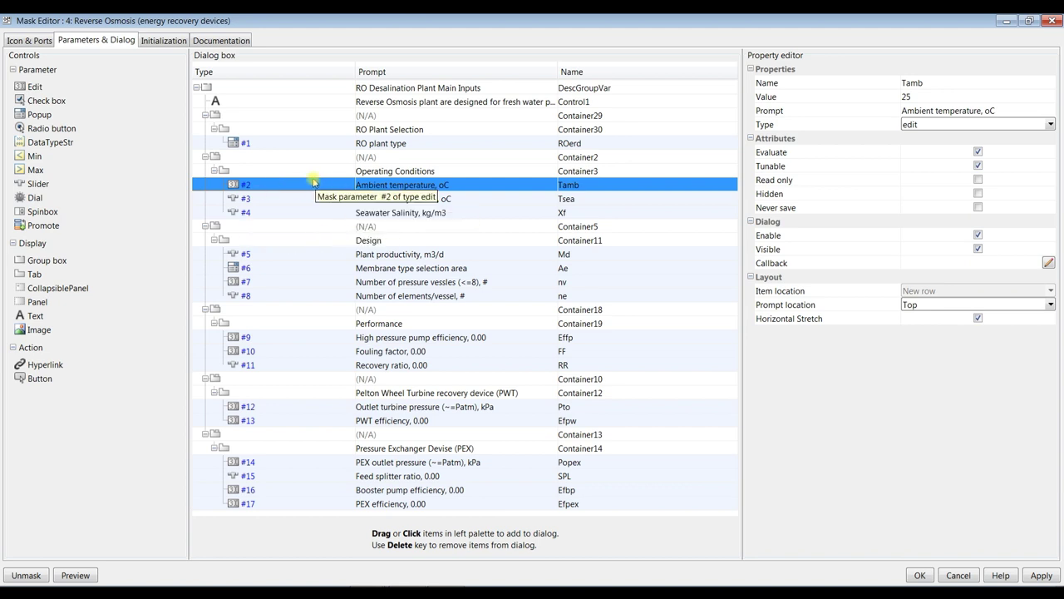
click(314, 199)
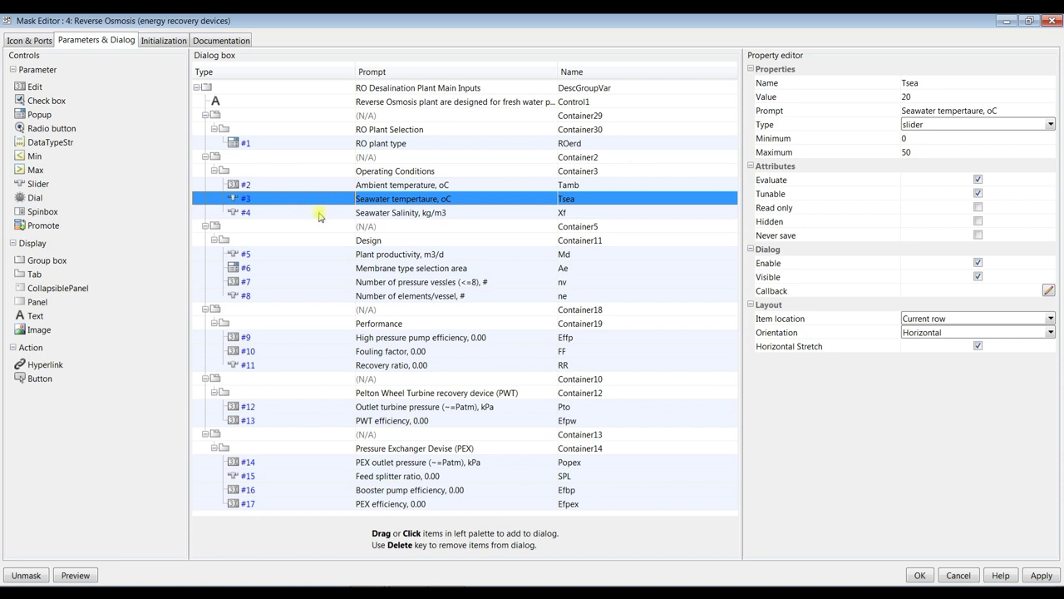
click(305, 214)
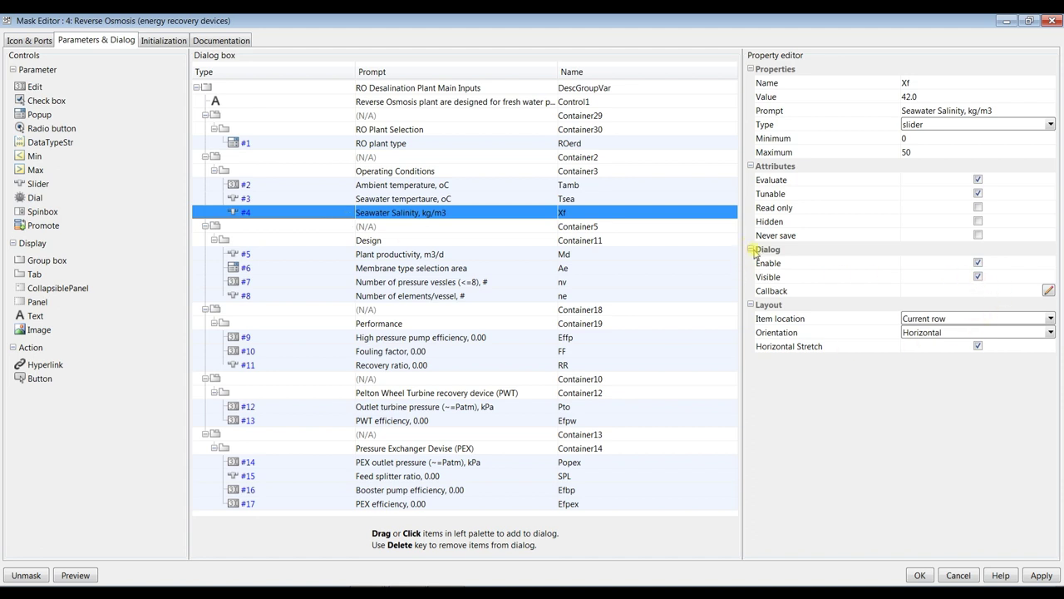
Step: Disable and hide the Seawater Salinity parameter, apply the change and preview the mask dialog
click(979, 263)
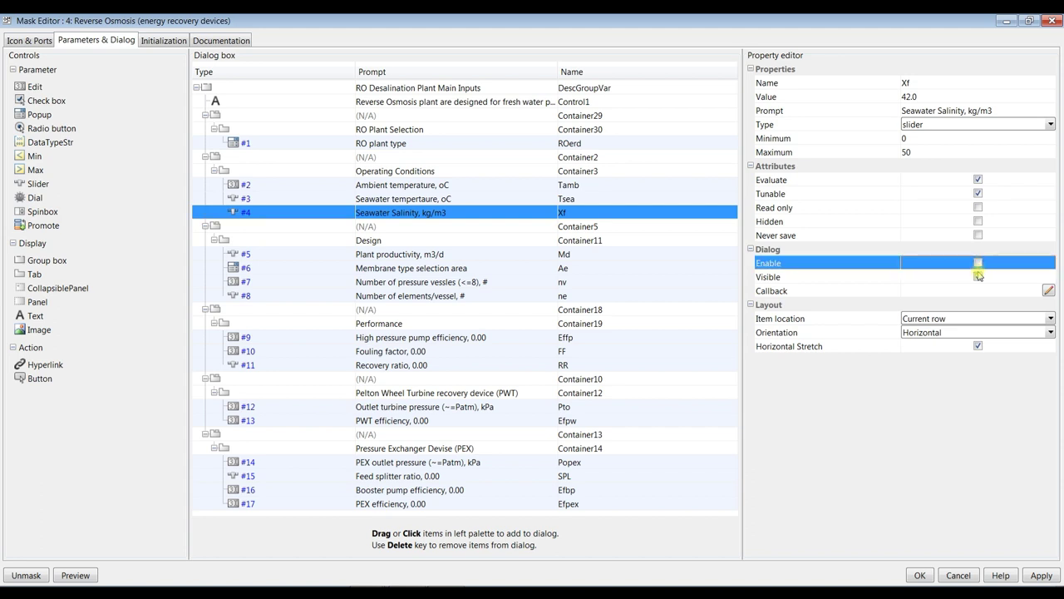
click(978, 276)
click(1041, 575)
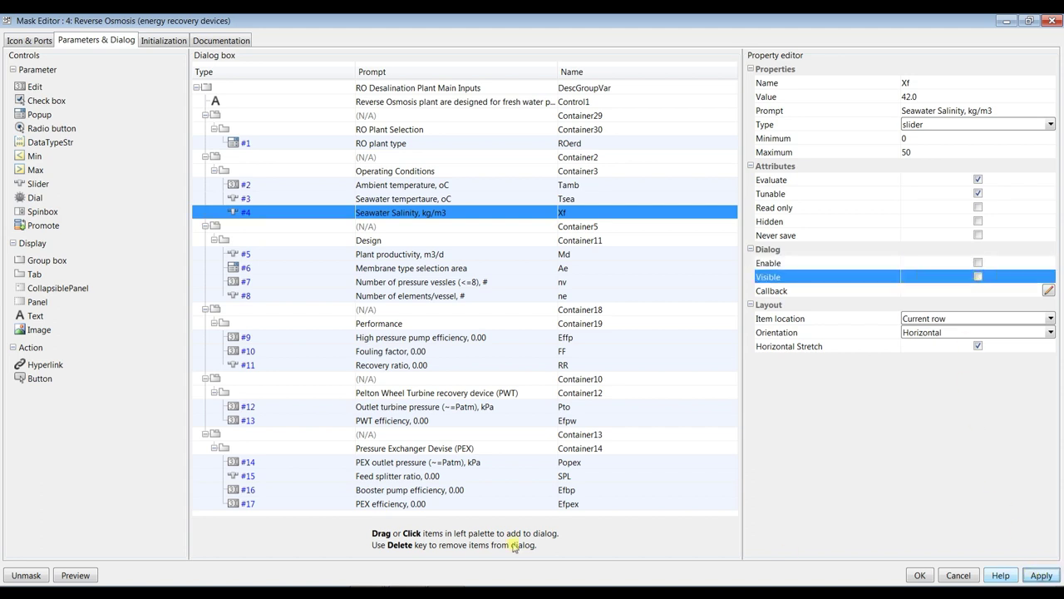
click(74, 575)
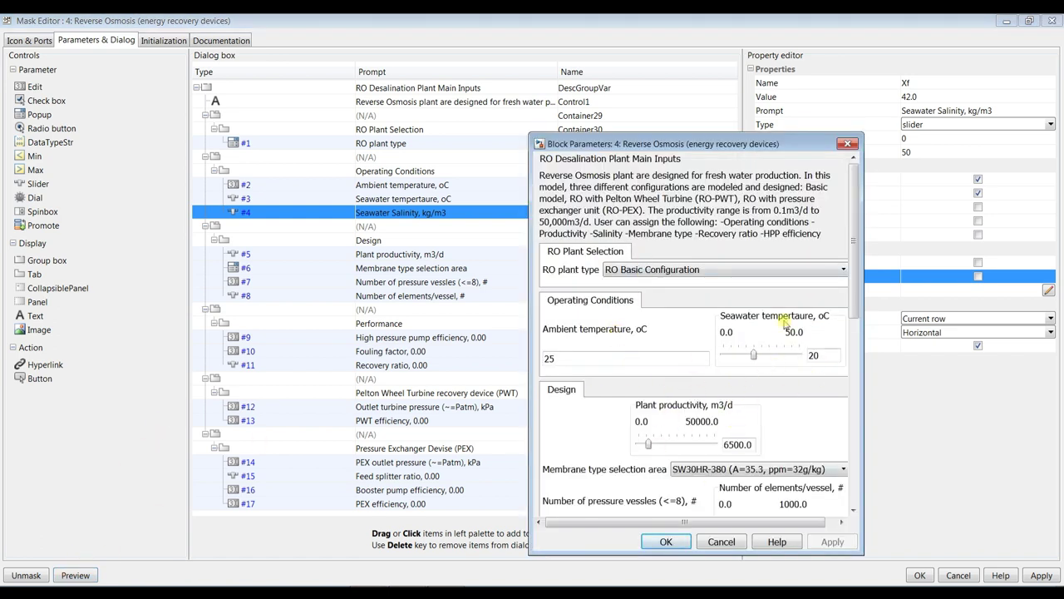
click(846, 144)
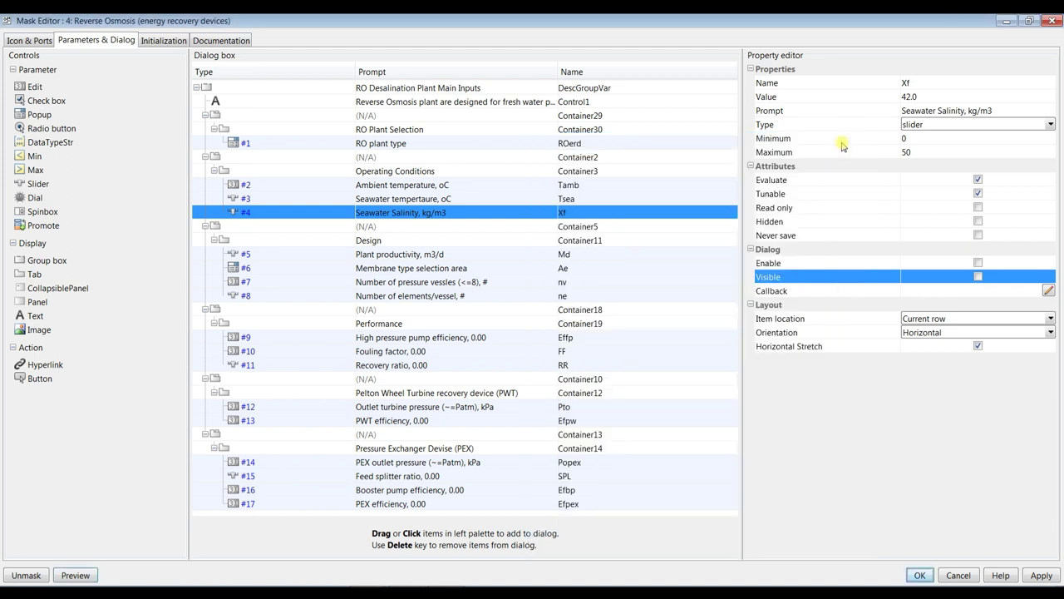
Step: Make the Seawater Salinity parameter enabled and visible again and preview the mask dialog
click(978, 262)
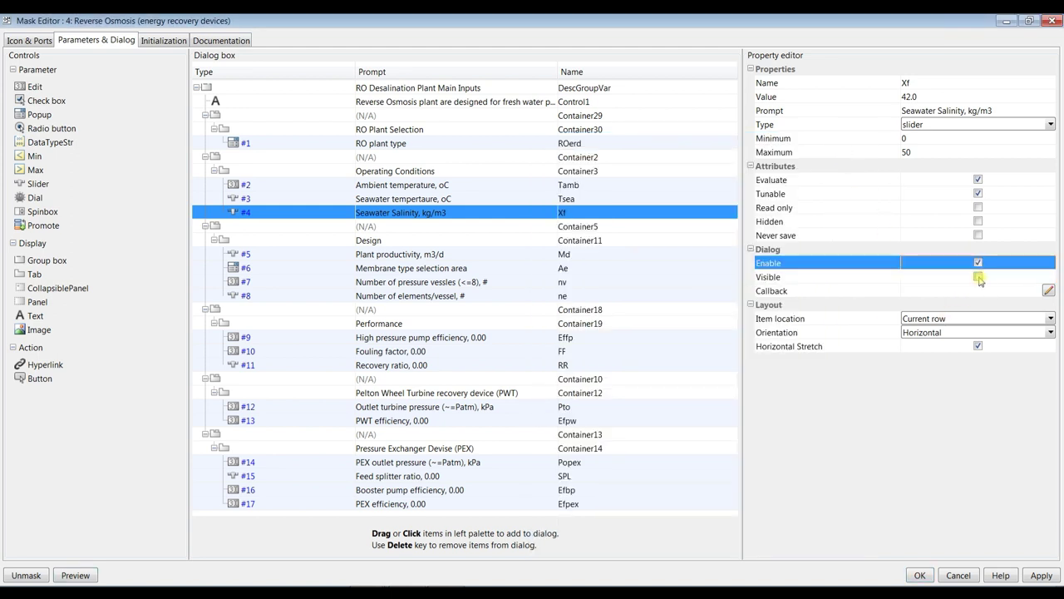
click(978, 276)
click(90, 574)
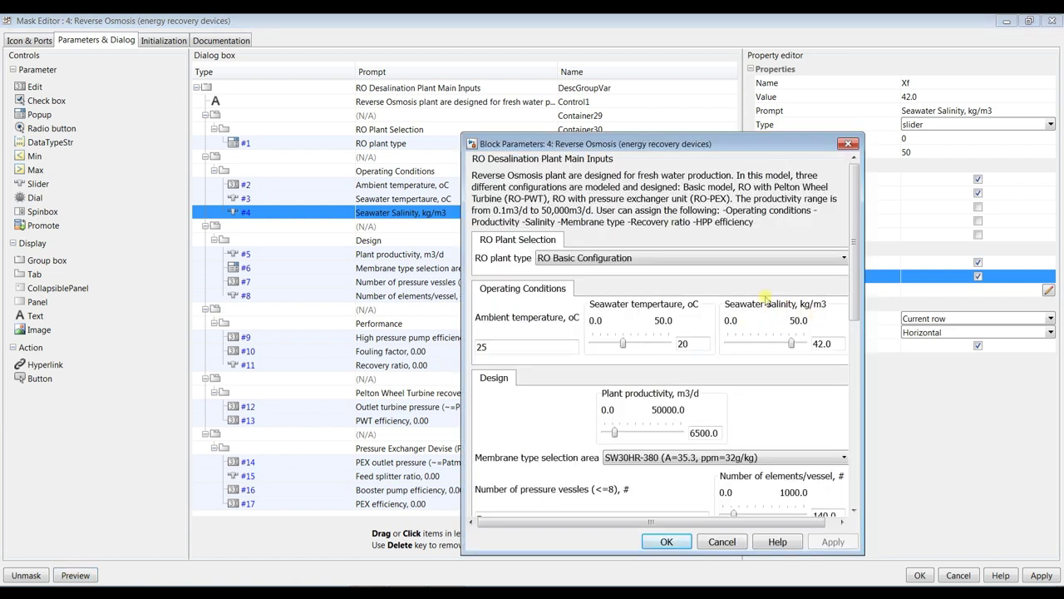
click(666, 542)
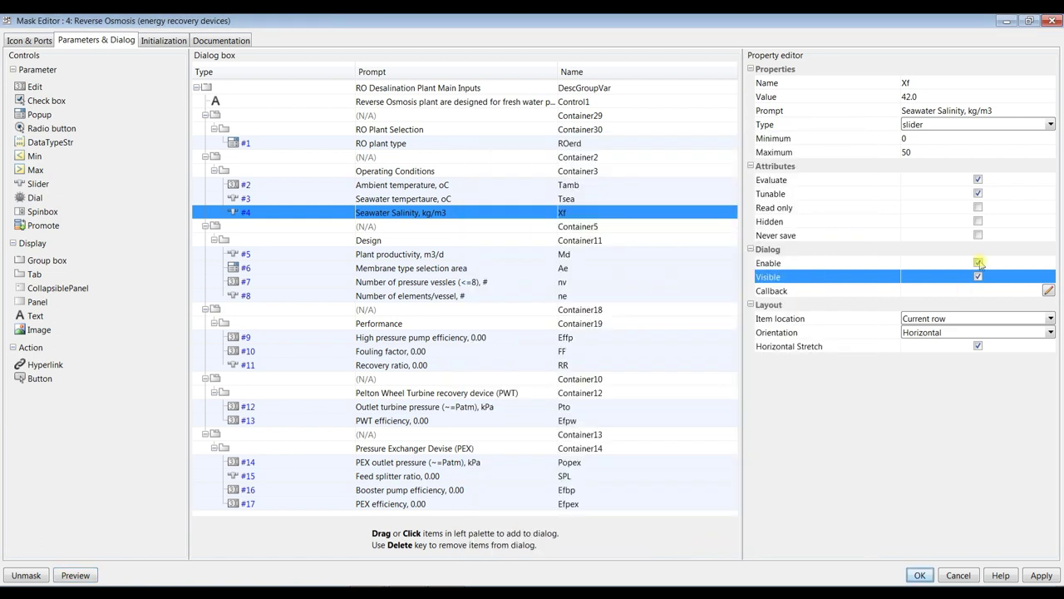
Step: Switch the Seawater Salinity parameter's Enable option off and back on, and check the dialog preview
click(979, 263)
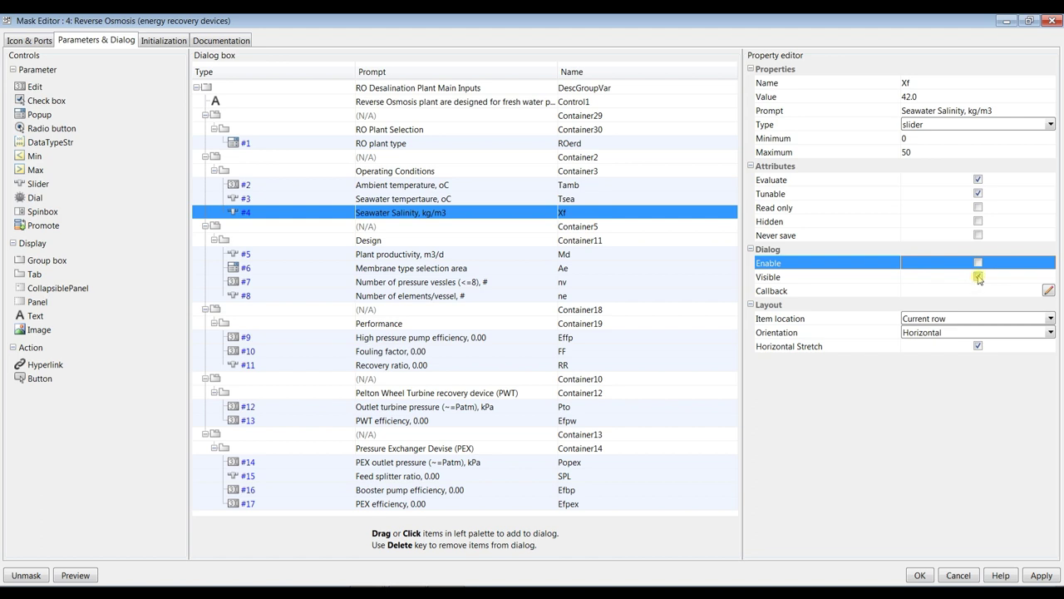
click(979, 264)
click(83, 575)
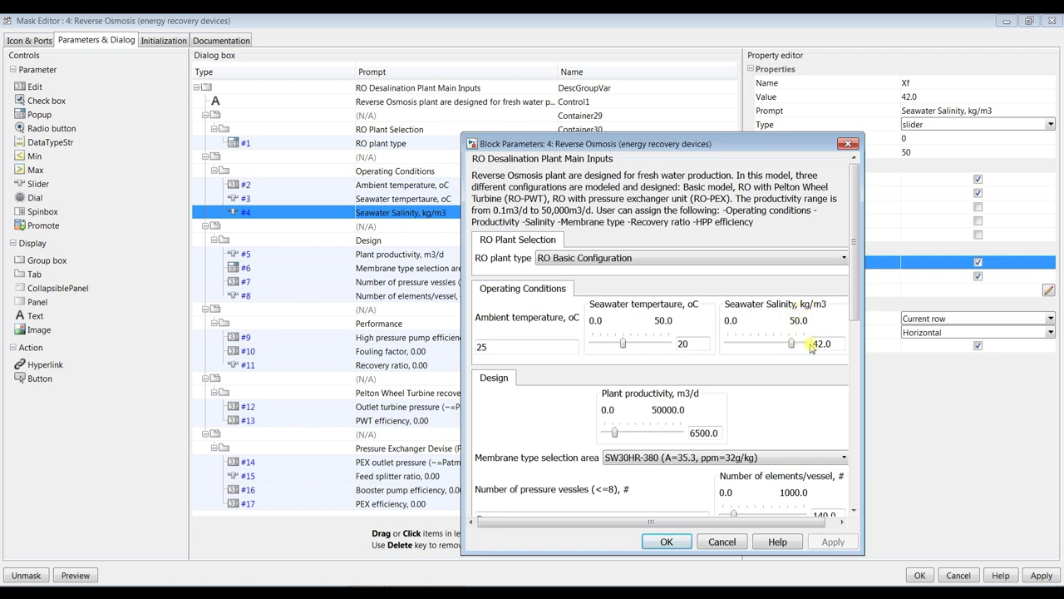
click(666, 541)
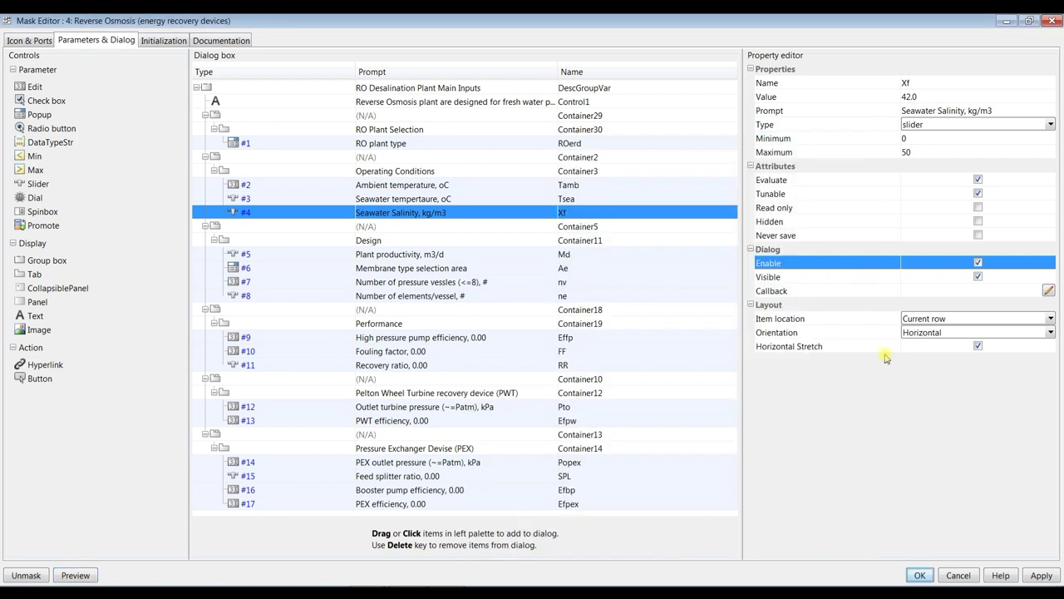
Step: Turn off both Enable and Visible for the Seawater Salinity parameter and apply the mask change
click(979, 263)
click(979, 277)
click(1040, 575)
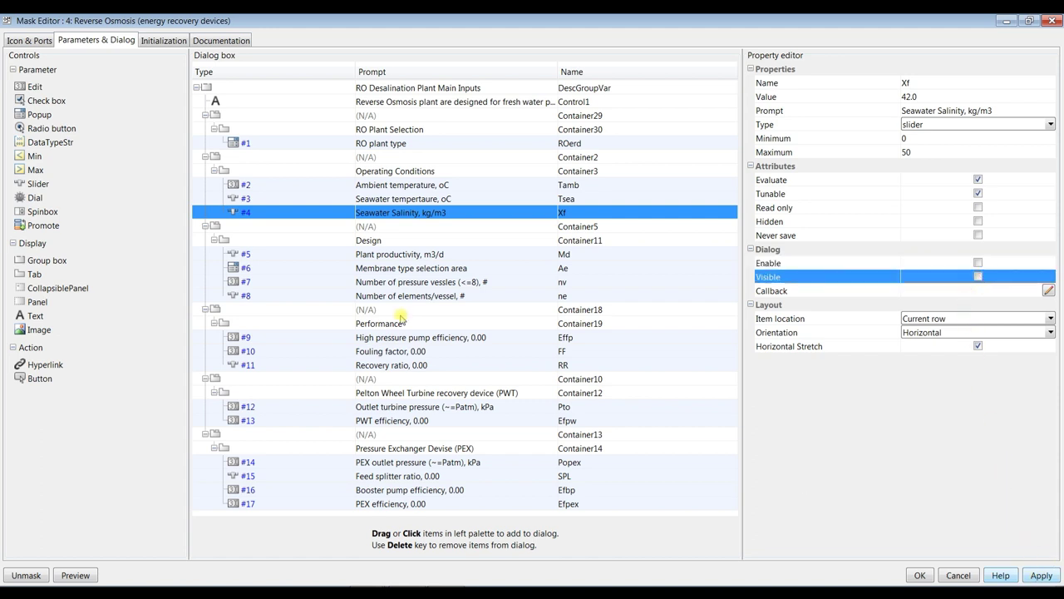
Step: Turn off Enable and Visible for the Plant productivity parameter in the Design group
click(283, 257)
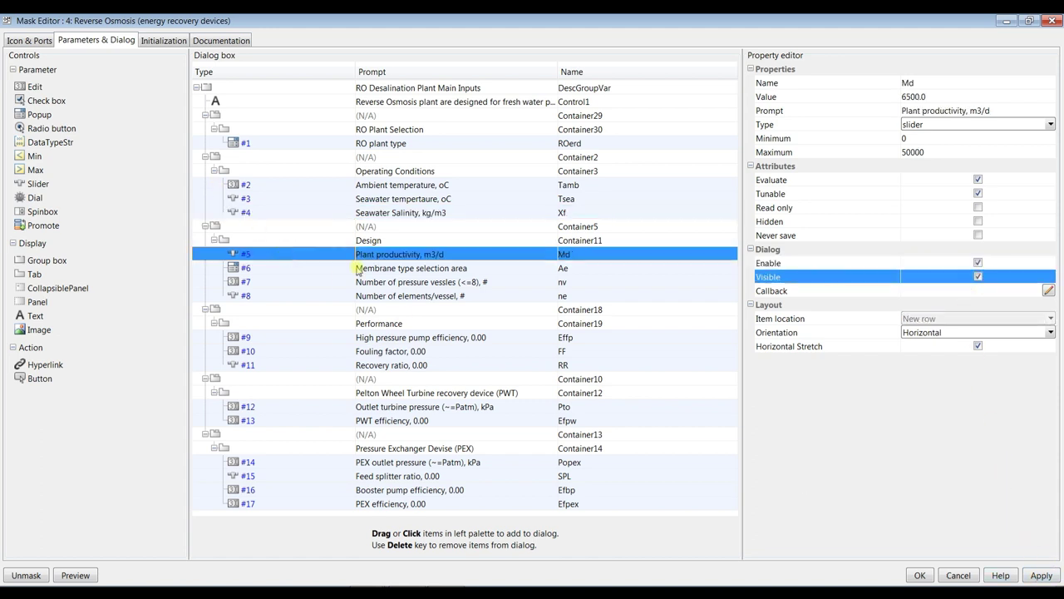
click(978, 263)
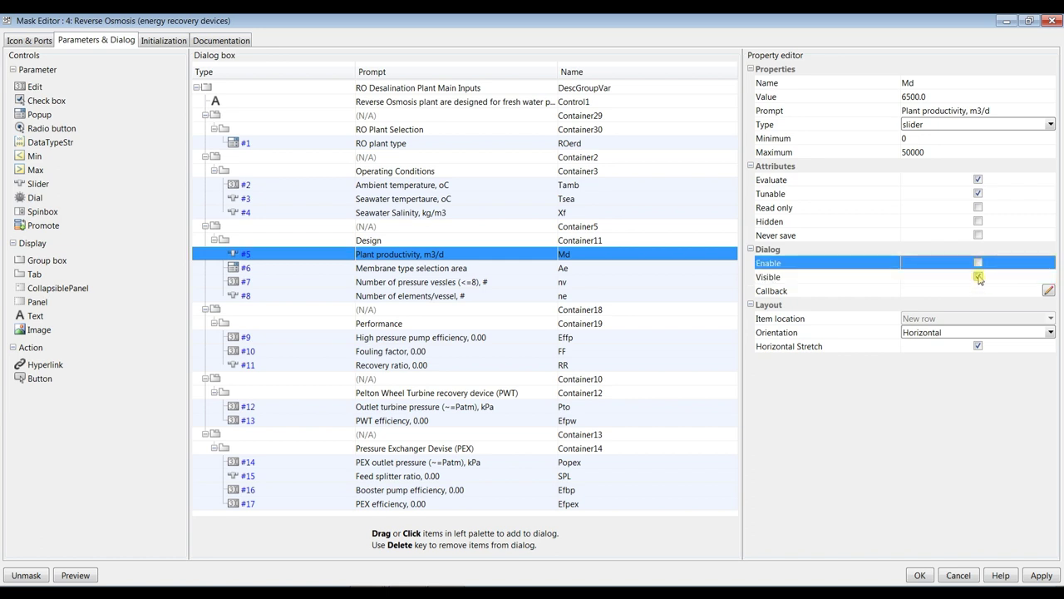
click(979, 277)
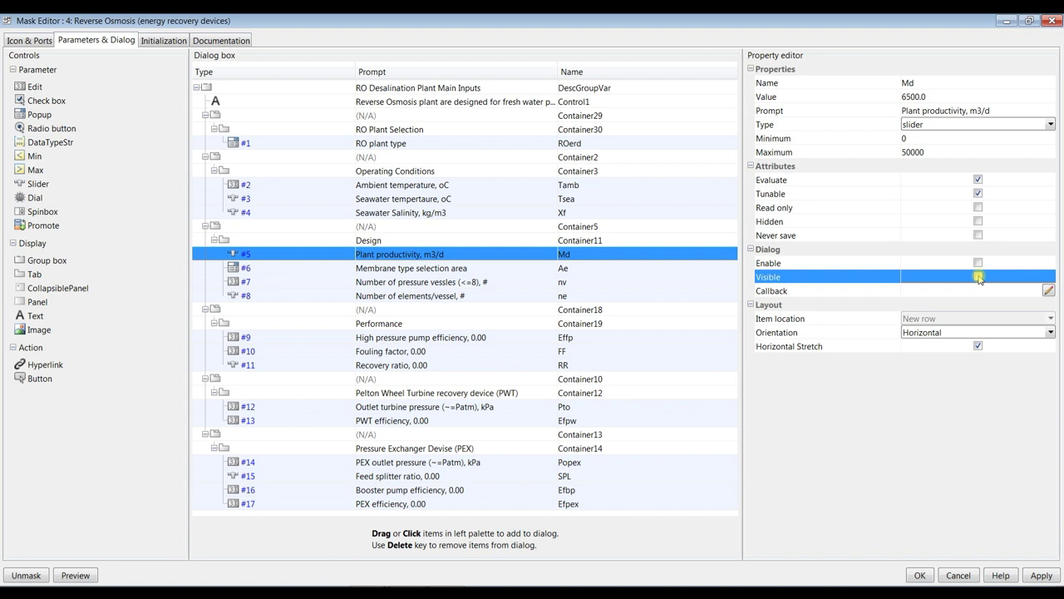
Step: Review the remaining design and performance parameters, disable and hide the Recovery ratio parameter, and accept the mask changes
click(288, 270)
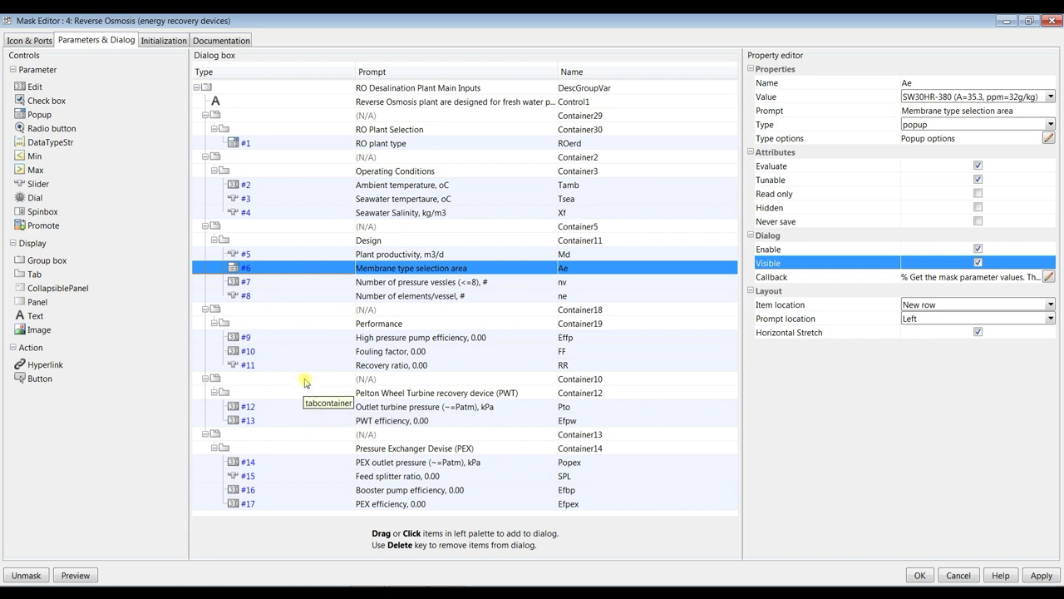
click(316, 283)
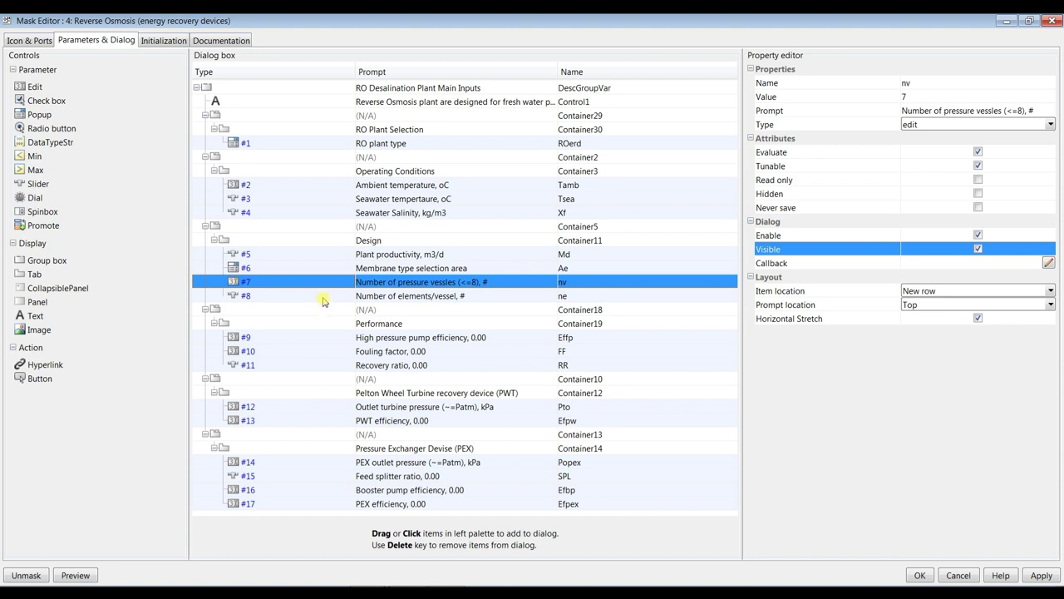
click(323, 297)
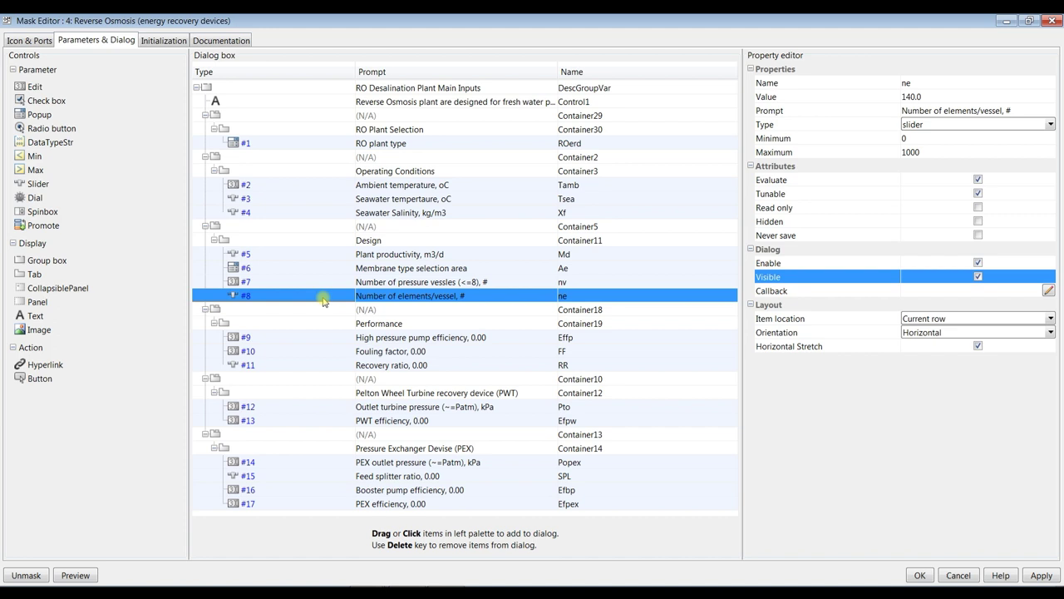
click(313, 339)
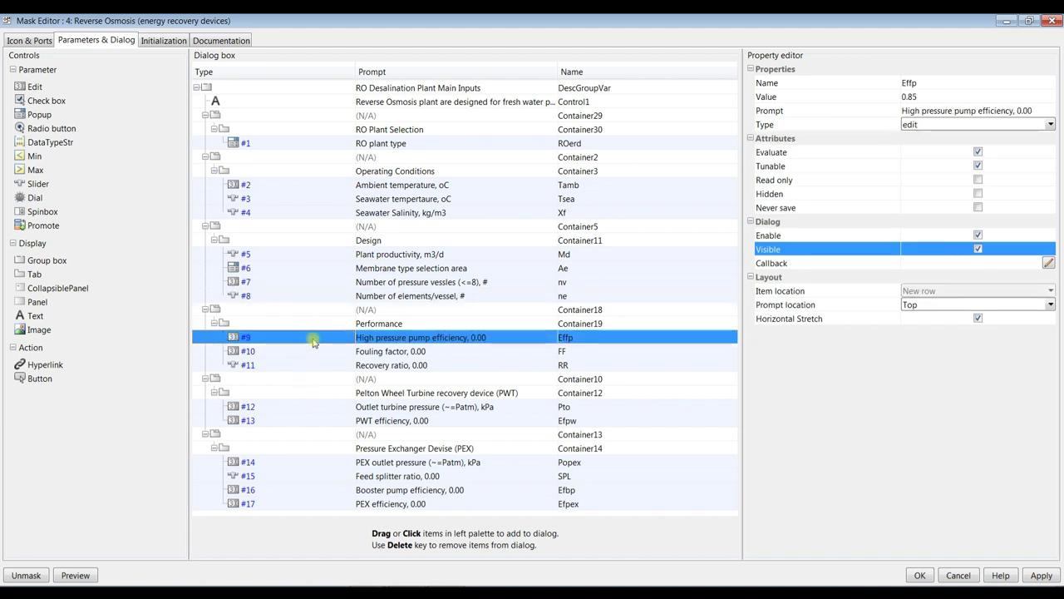
click(312, 354)
click(311, 367)
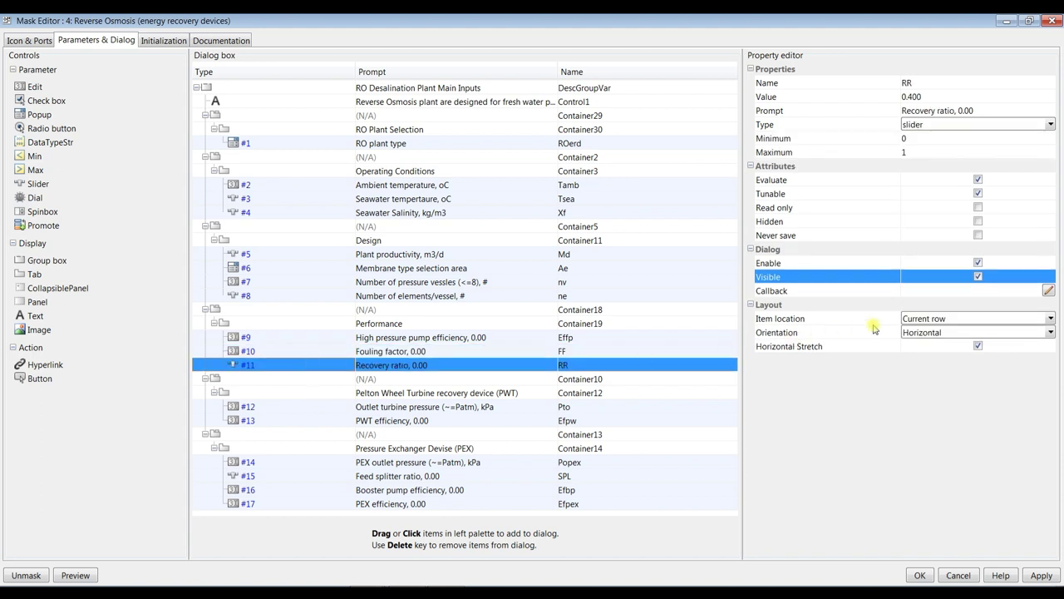
click(978, 263)
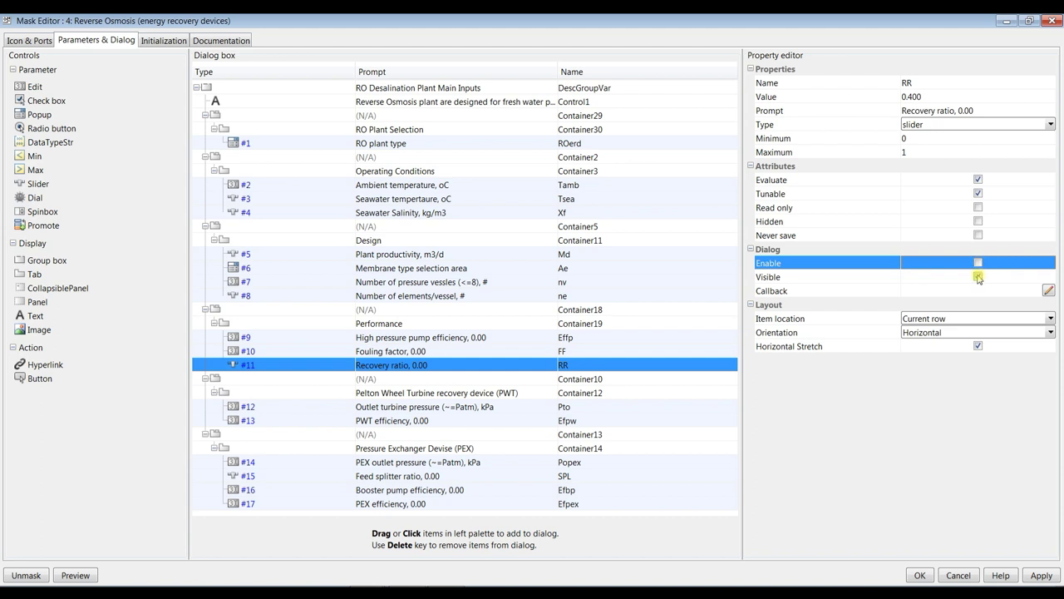
click(979, 277)
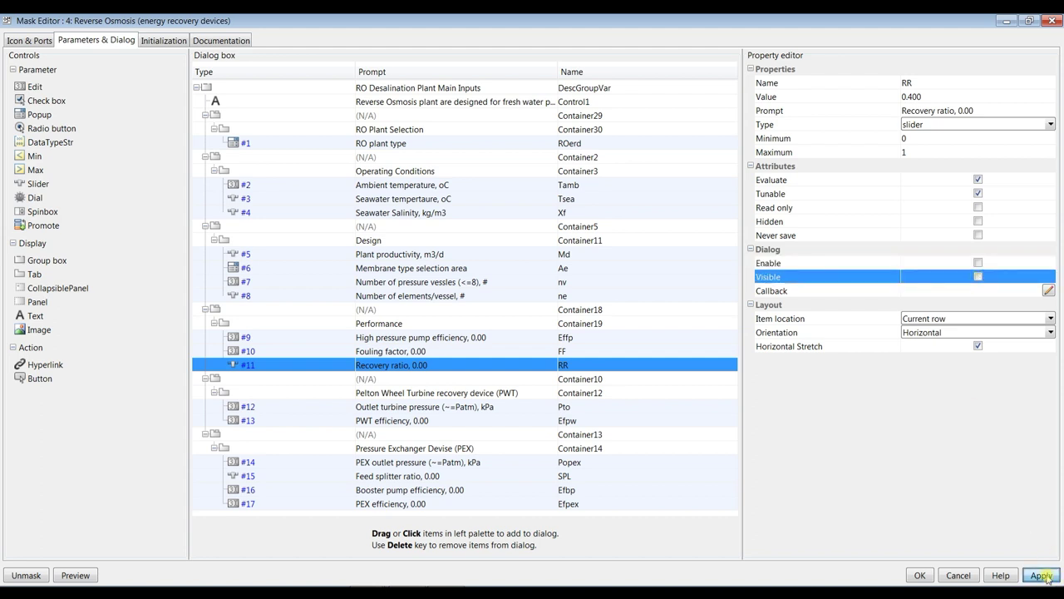
click(915, 575)
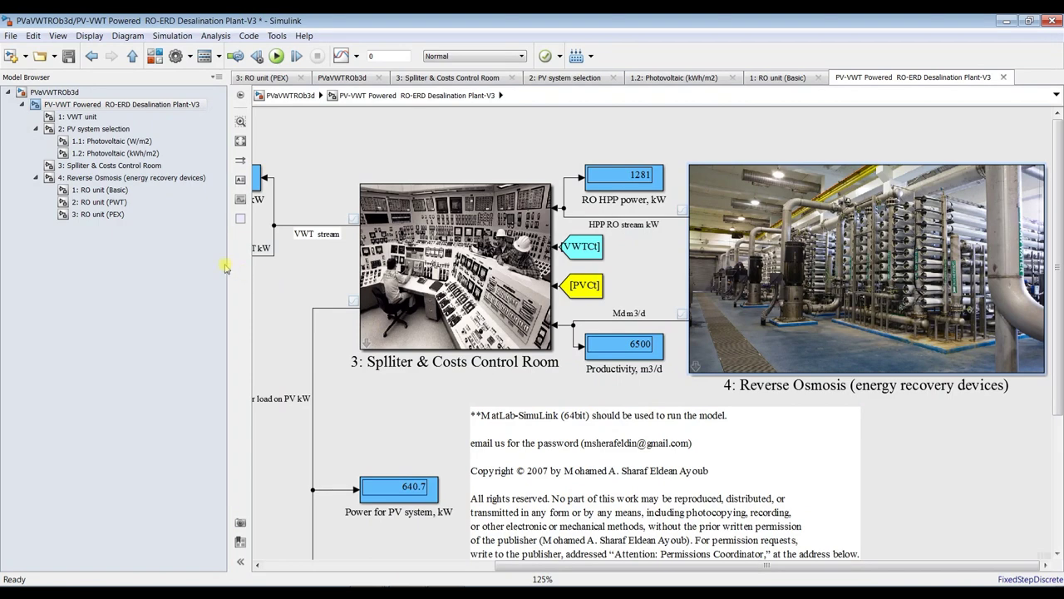
Step: Examine the top-level model, the RO unit (Basic) subsystem and the whole PV-VWT plant diagram
click(55, 92)
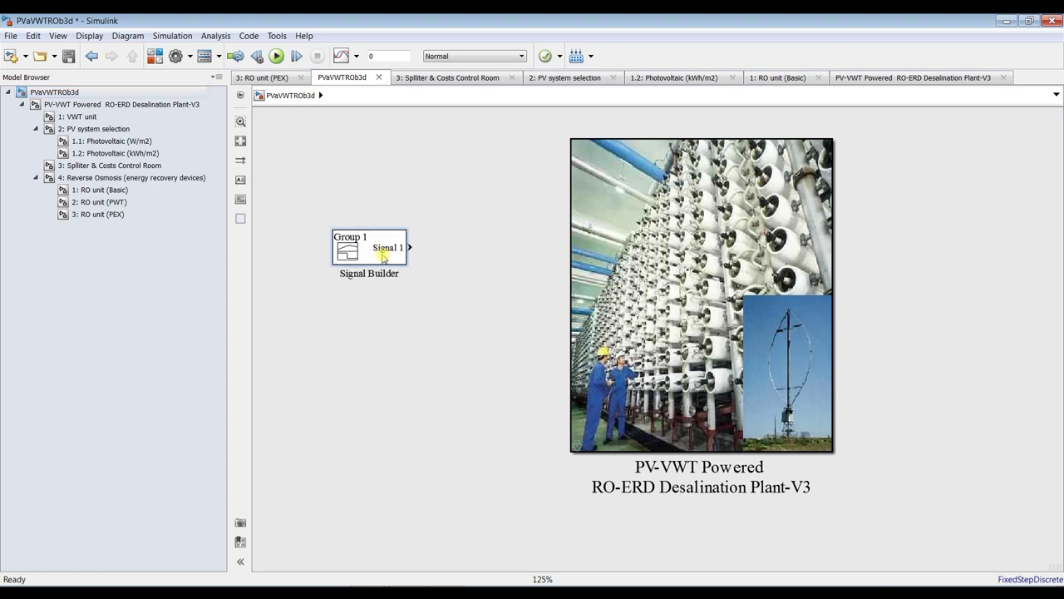
click(80, 105)
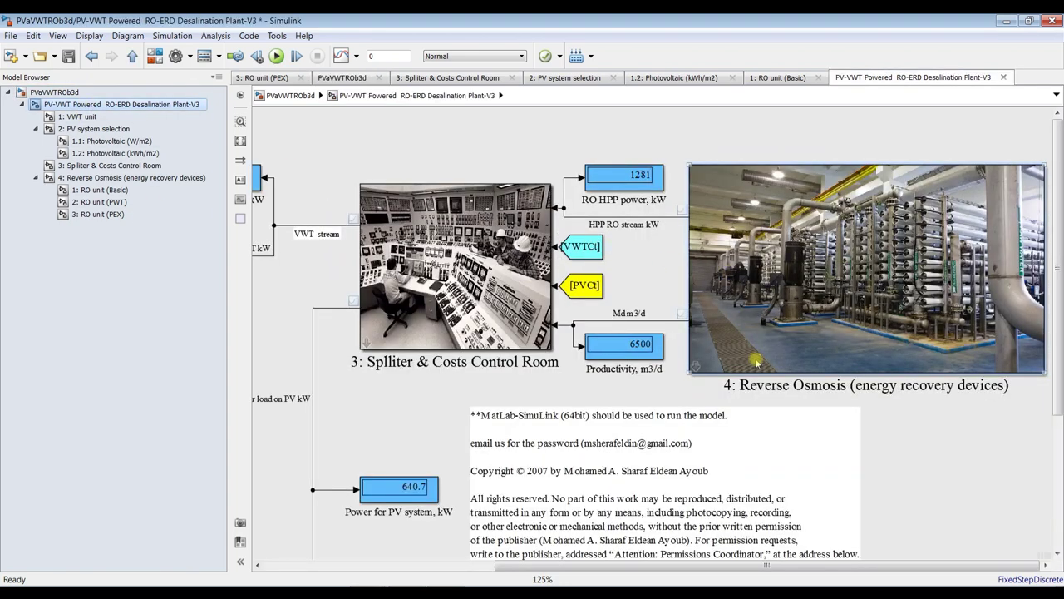
drag(620, 572, 579, 571)
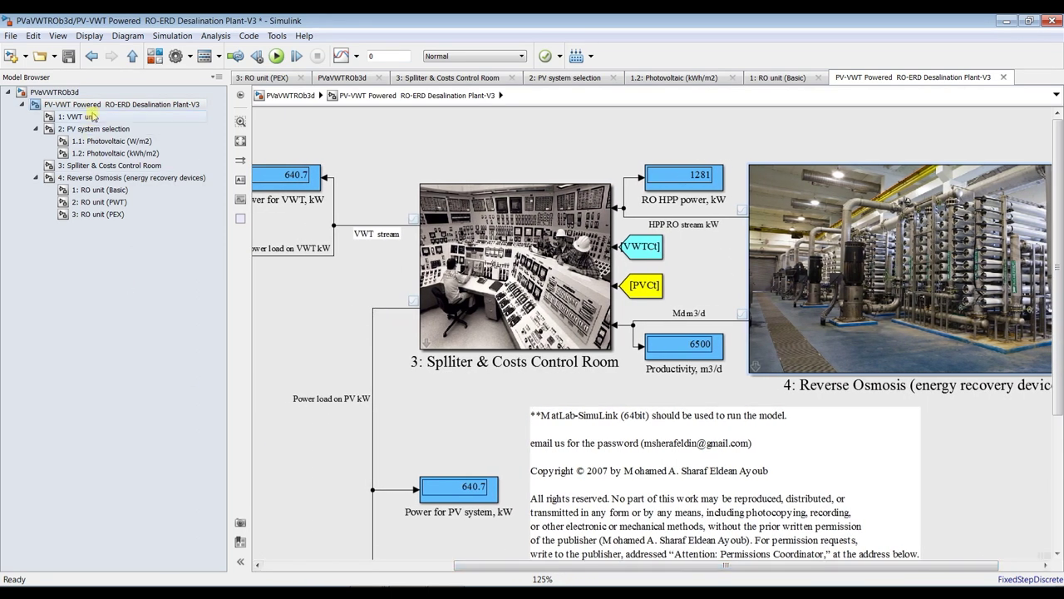
click(101, 191)
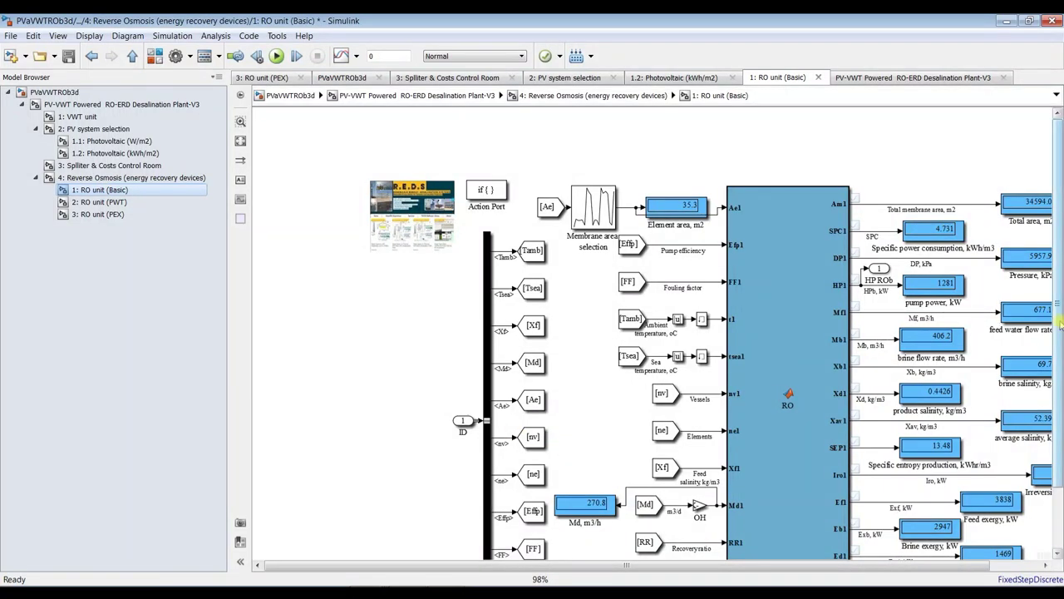
scroll(1059, 381, down, 1)
scroll(1059, 381, down, 2)
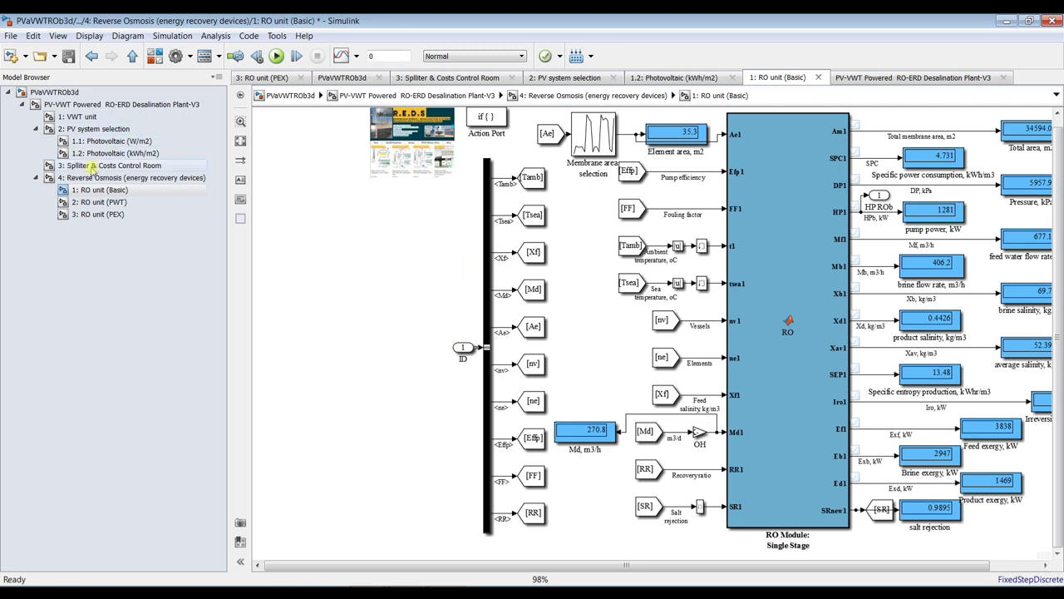
click(102, 106)
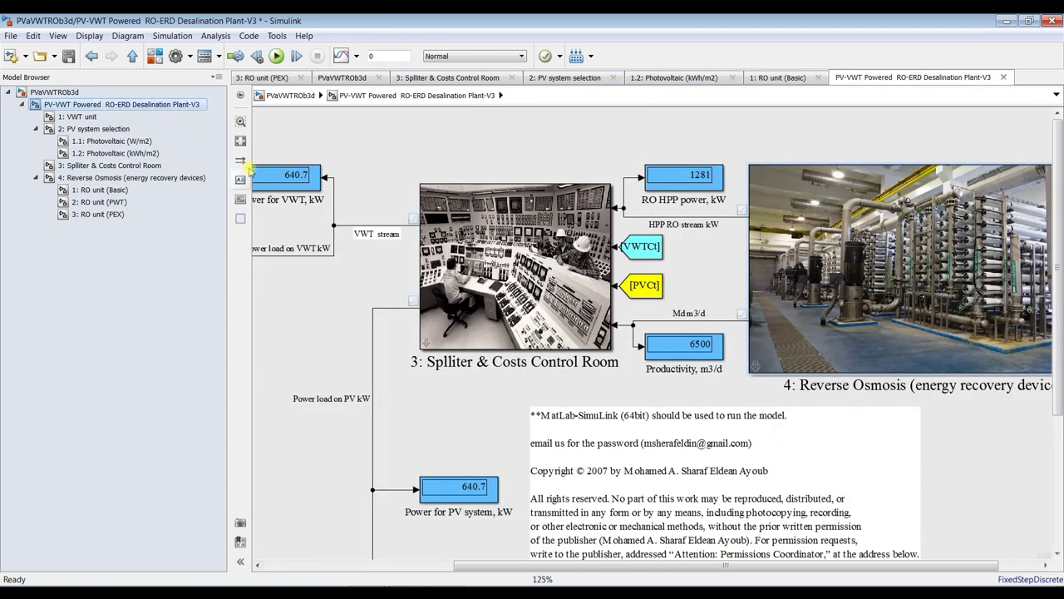
click(241, 142)
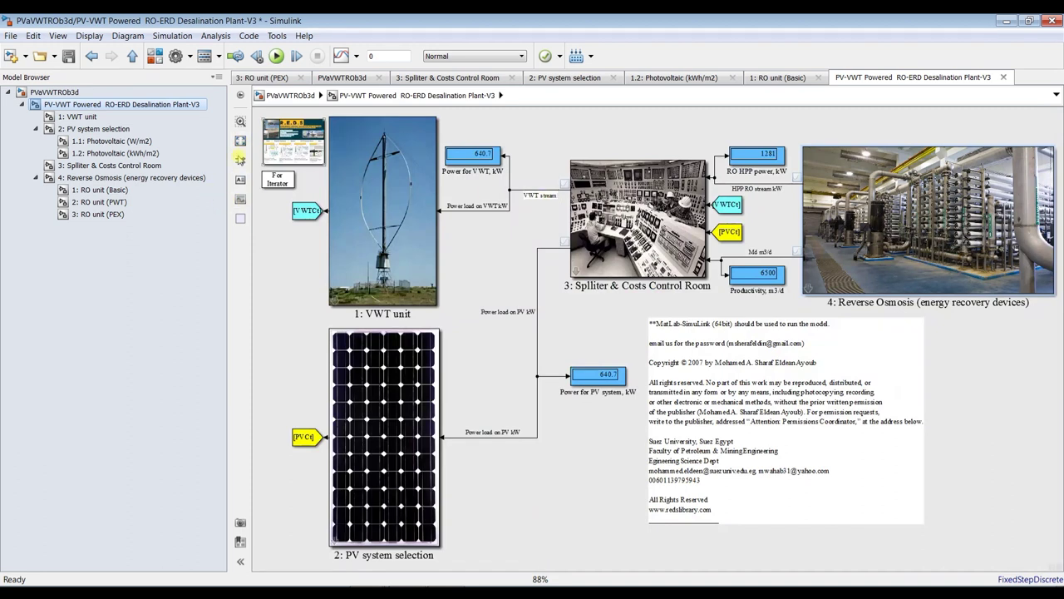
Step: Examine the feed salinity Xf, productivity Md and recovery ratio RR constants in the Reverse Osmosis subsystem
click(35, 129)
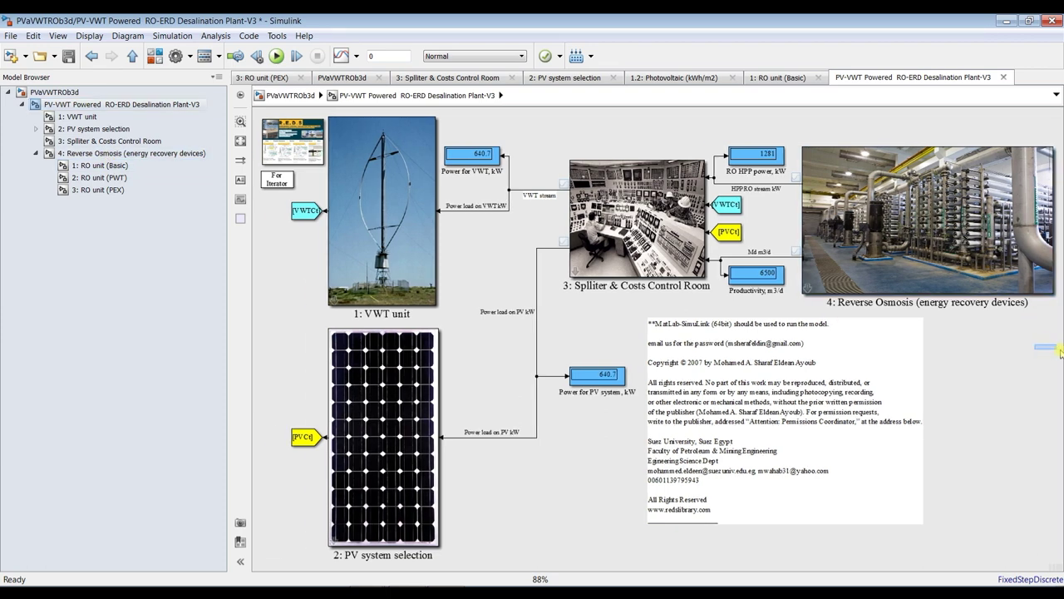
scroll(1056, 349, right, 3)
click(90, 156)
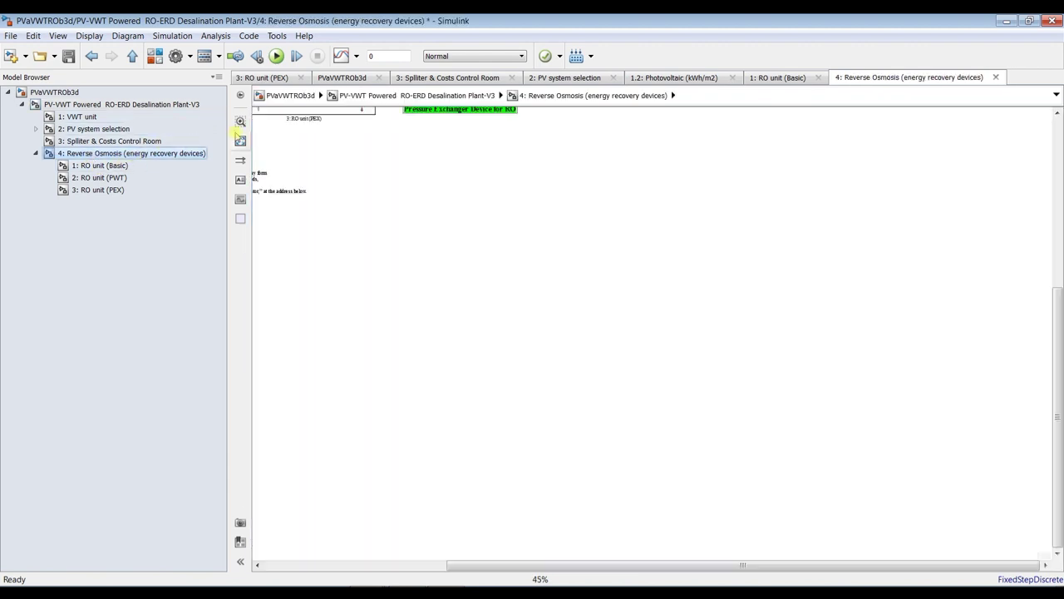
click(239, 141)
scroll(297, 225, up, 4)
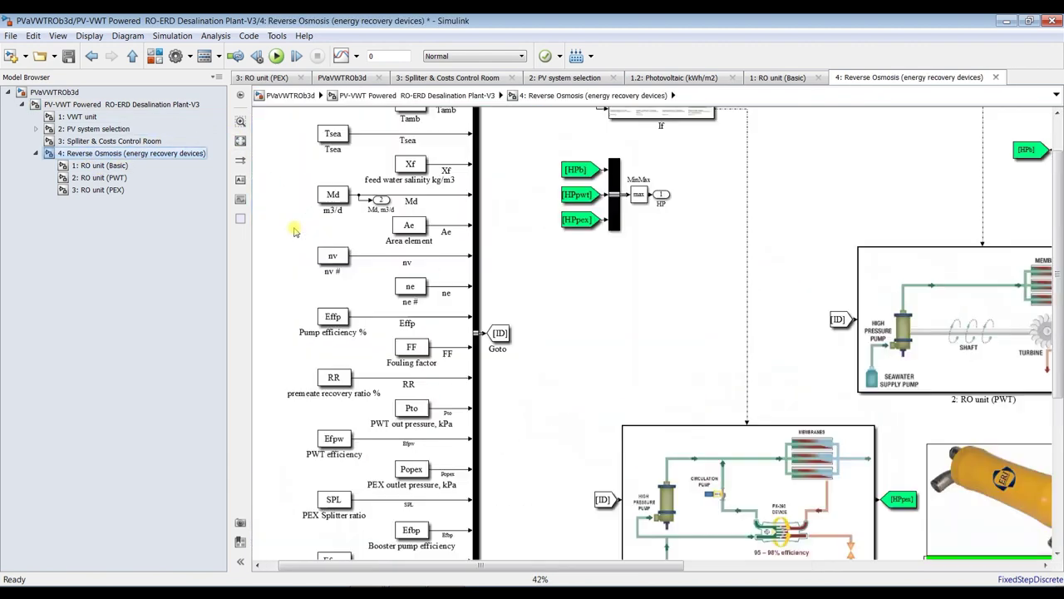
scroll(323, 201, up, 3)
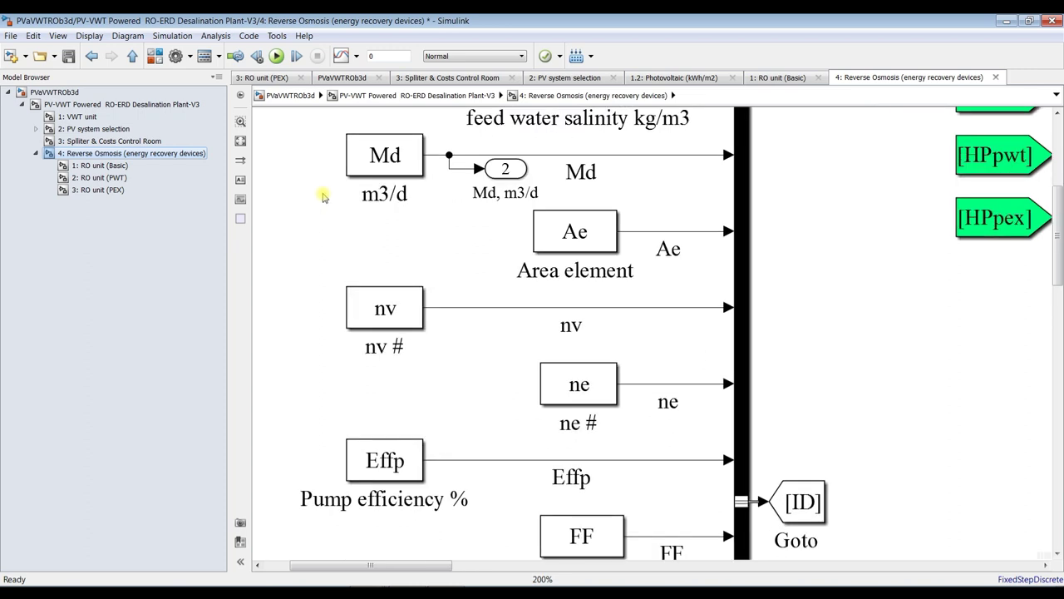
drag(1059, 262, 1059, 221)
click(385, 333)
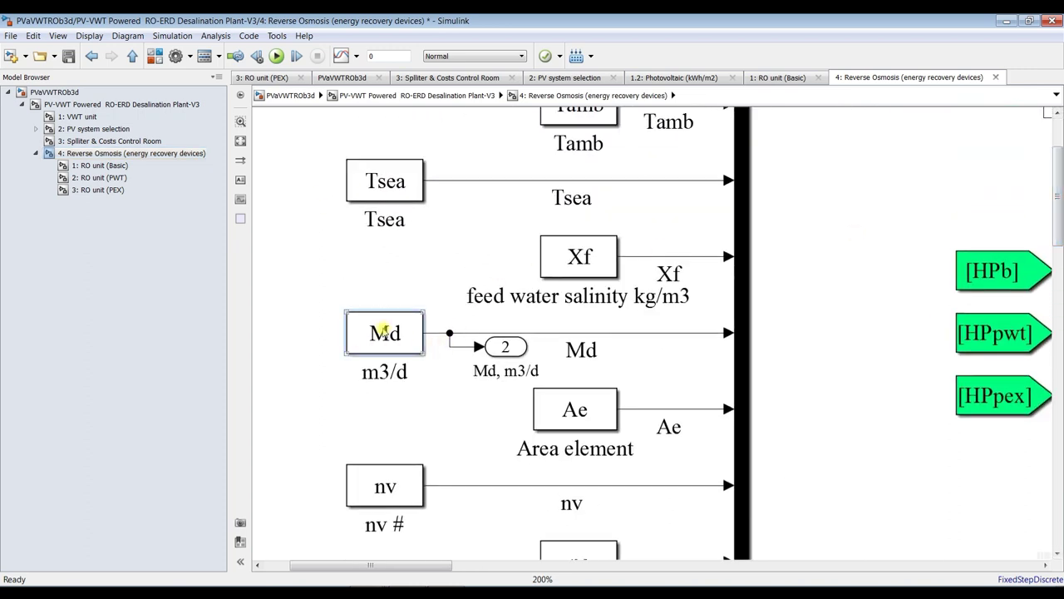
click(580, 259)
drag(1061, 222, 1061, 341)
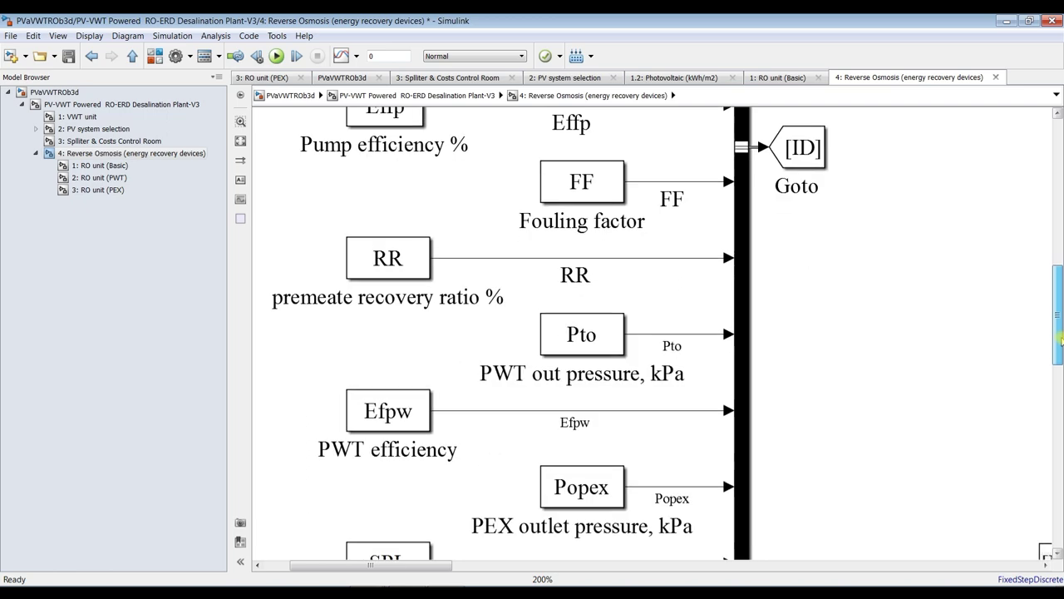
click(422, 263)
drag(1056, 304, 1056, 185)
Step: Place three input port blocks from the Sources library in a column beside the constants in the Reverse Osmosis subsystem
click(154, 56)
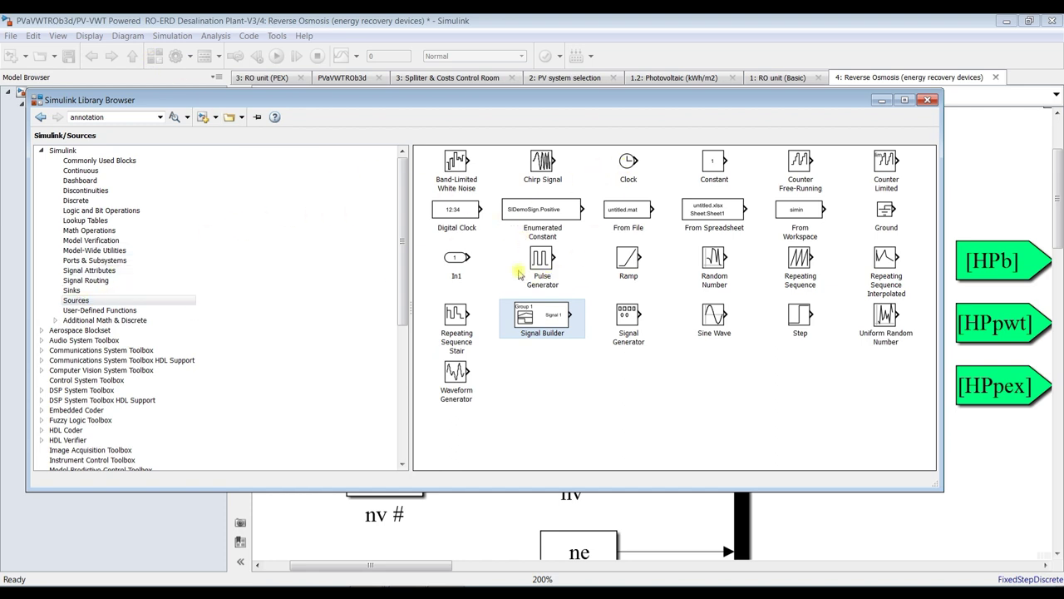
drag(456, 258, 304, 544)
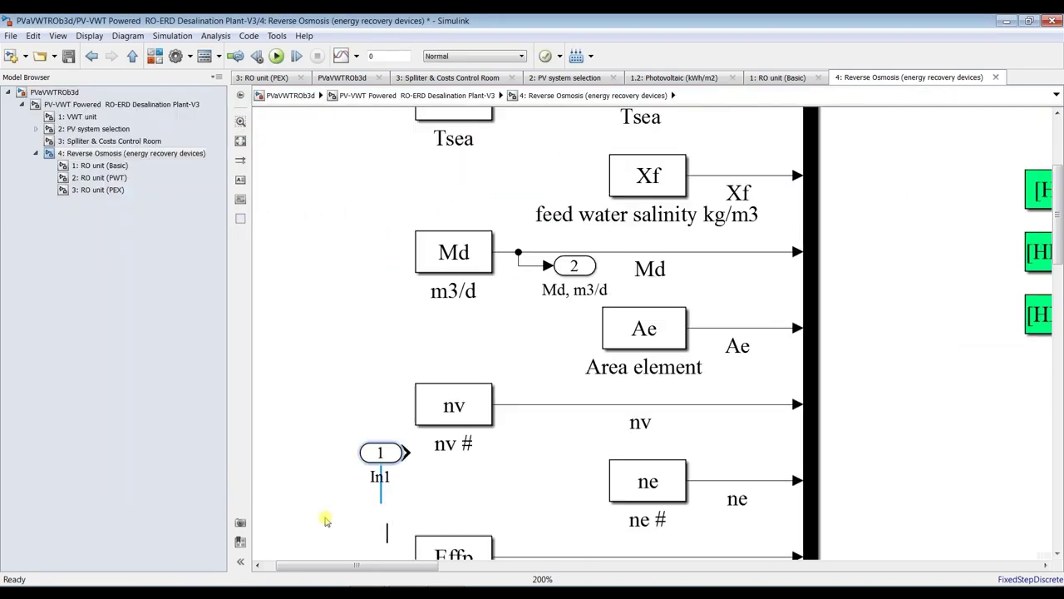
drag(371, 443, 330, 366)
click(339, 258)
click(329, 364)
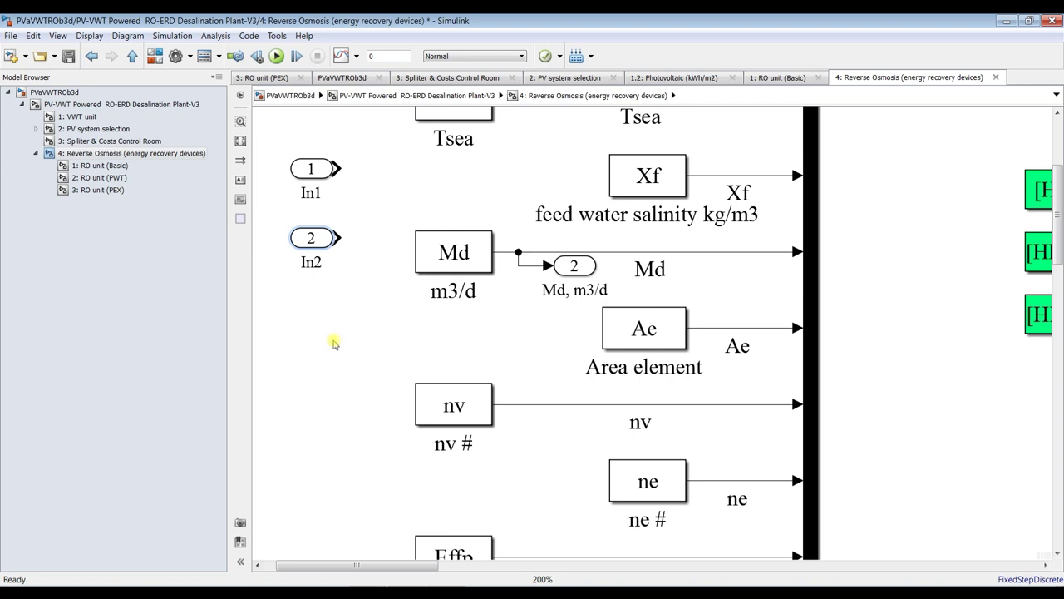
Step: Delete the Md constant and put the first input port in its place on the Md signal line
click(449, 258)
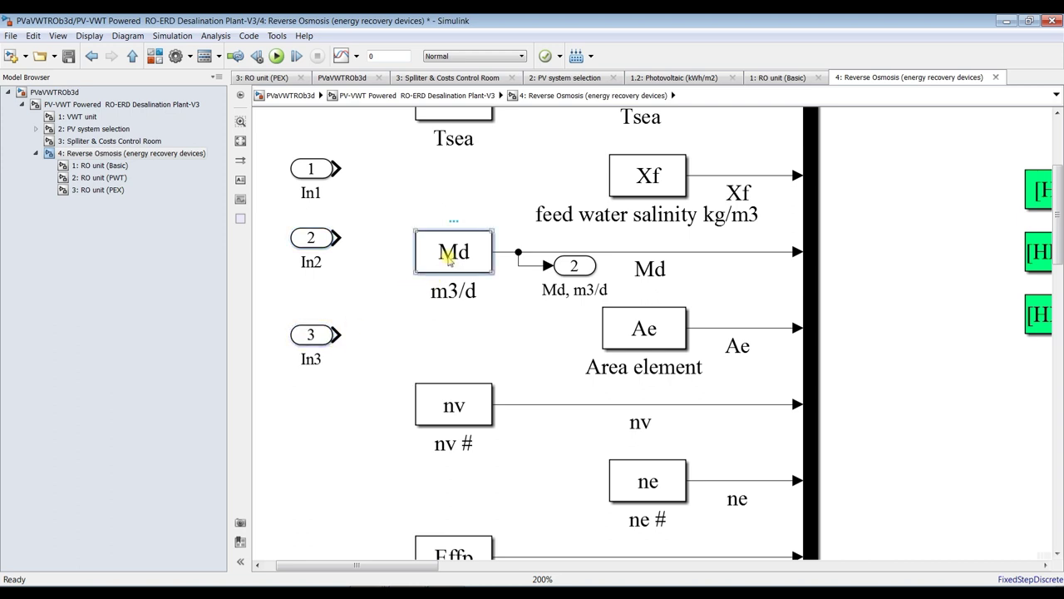
key(Delete)
drag(314, 170, 478, 258)
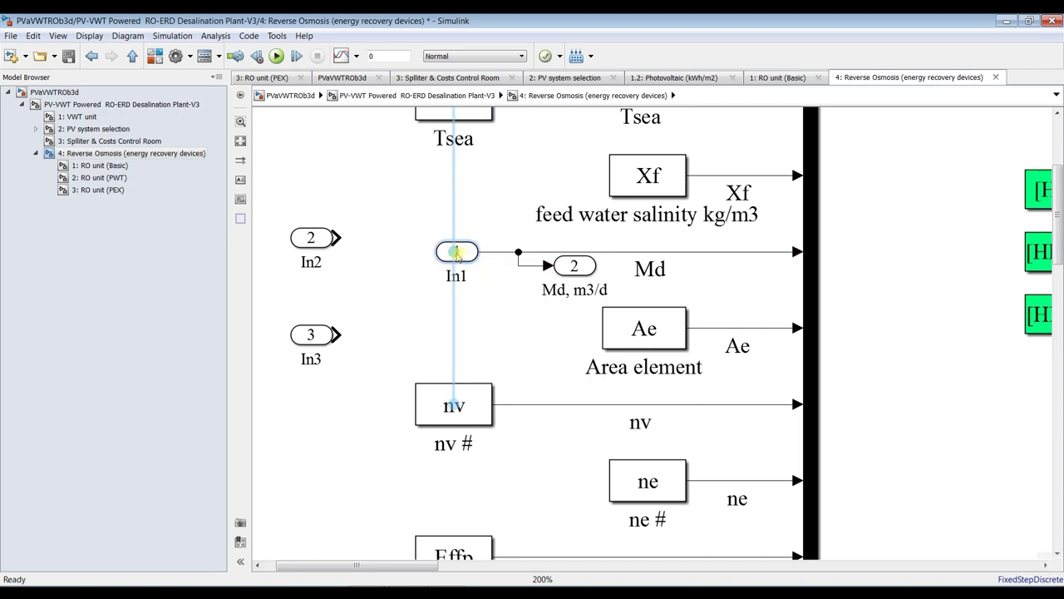
drag(456, 255, 457, 256)
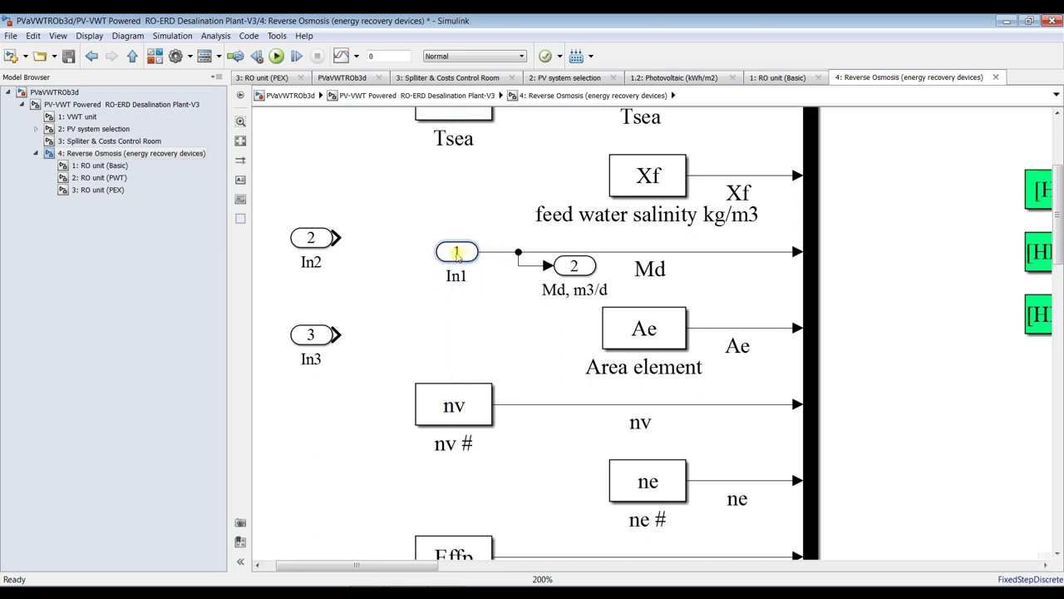
click(456, 256)
click(396, 298)
scroll(397, 293, down, 2)
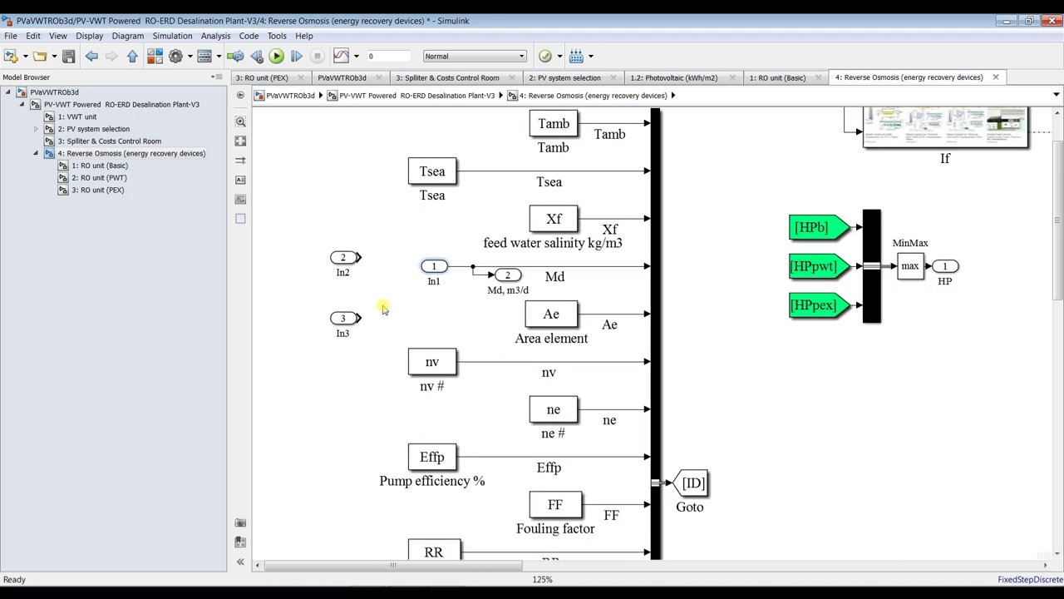
Step: Undo the input port's move onto the Md line and remove all three input ports
key(ctrl+z)
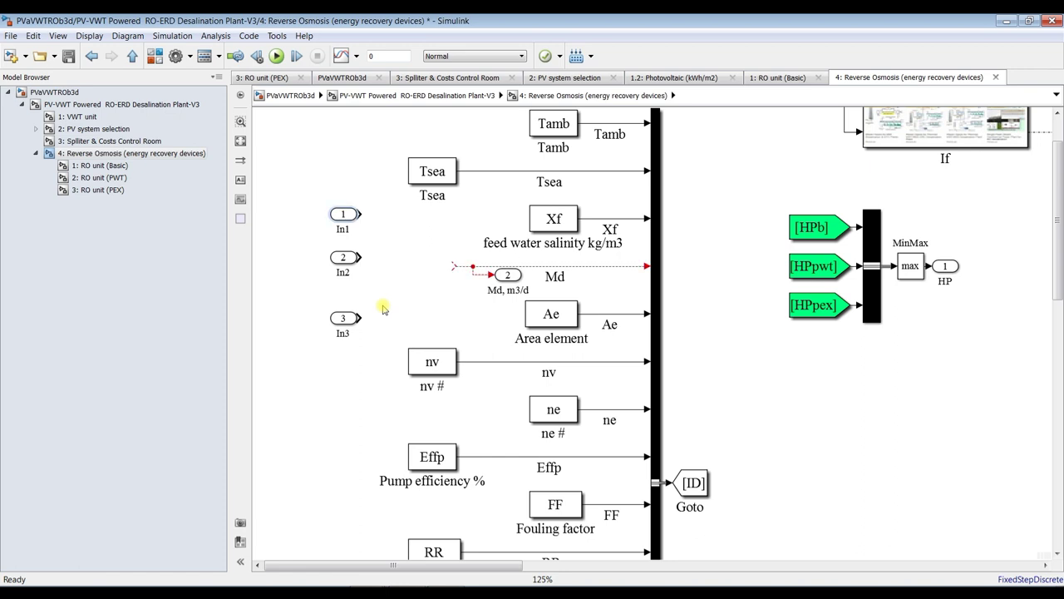
drag(302, 191, 361, 359)
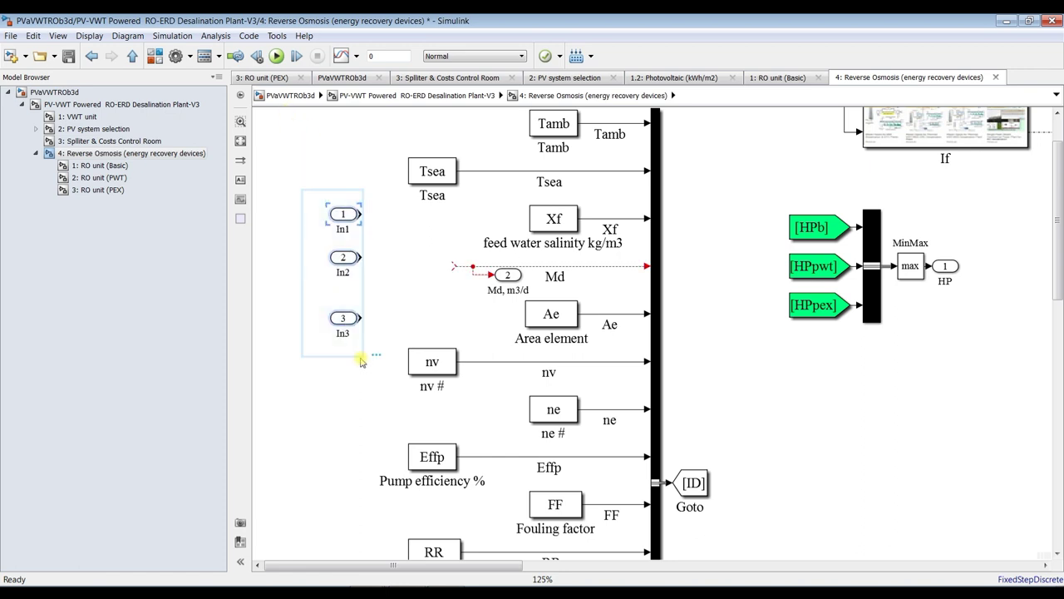
Step: Look through the top-level model and RO unit (Basic), and paste a Signal Builder block beside the unconnected Md line in Reverse Osmosis
click(83, 104)
click(62, 93)
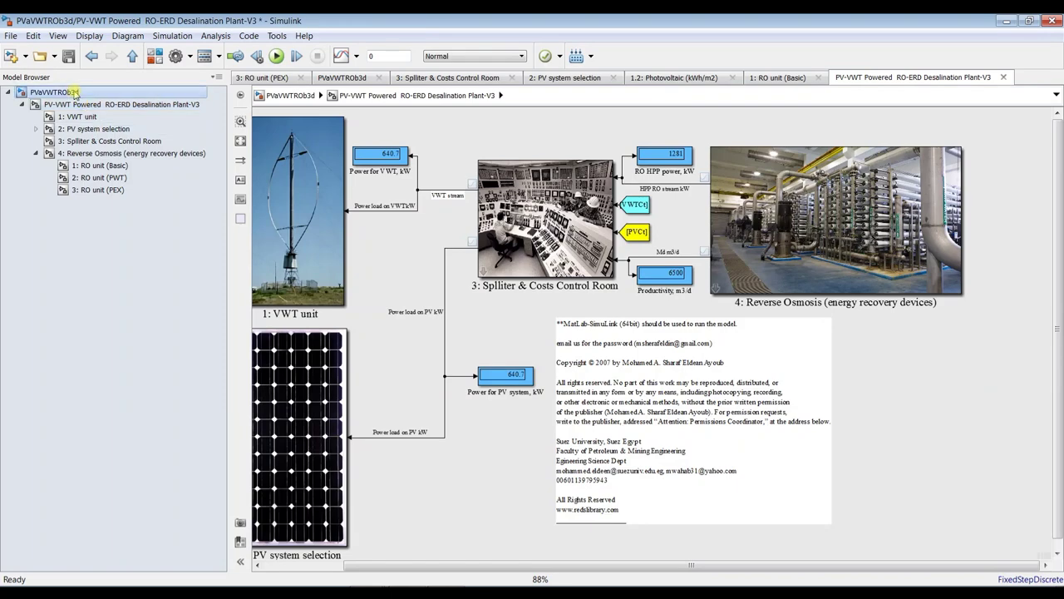
drag(474, 199, 314, 324)
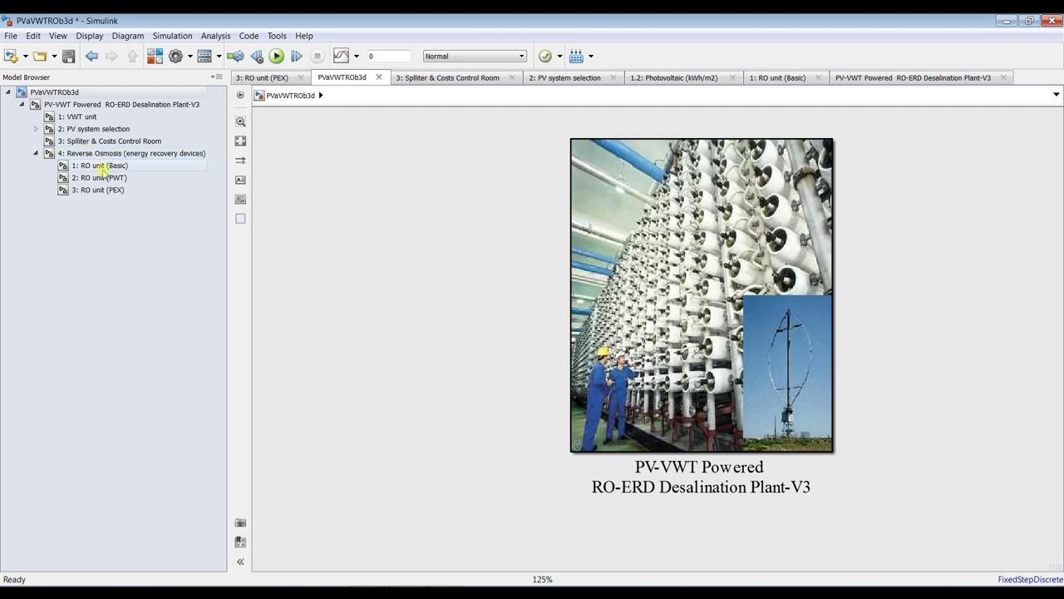
click(98, 166)
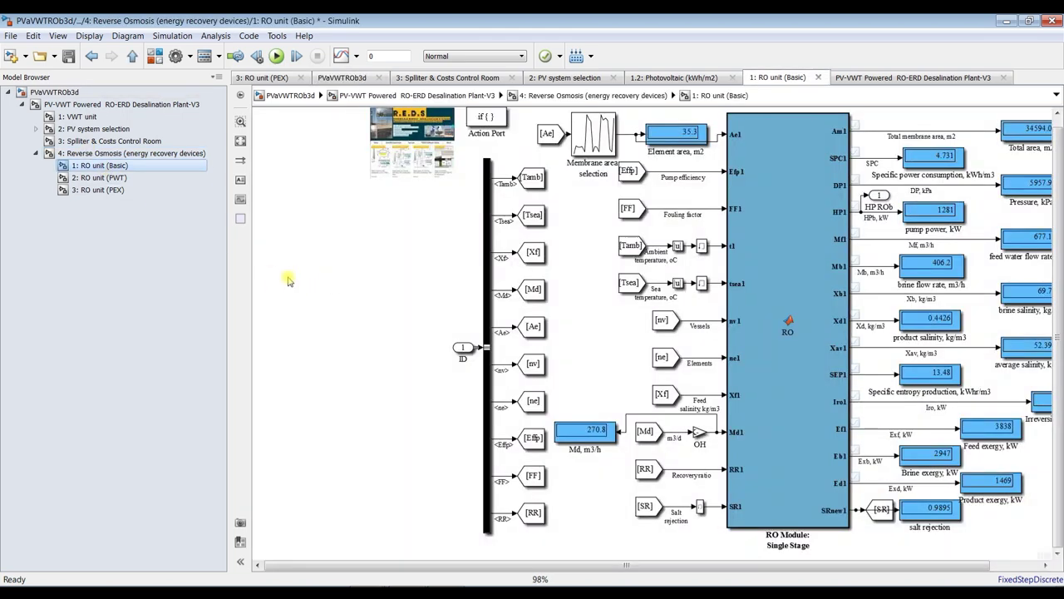
click(129, 153)
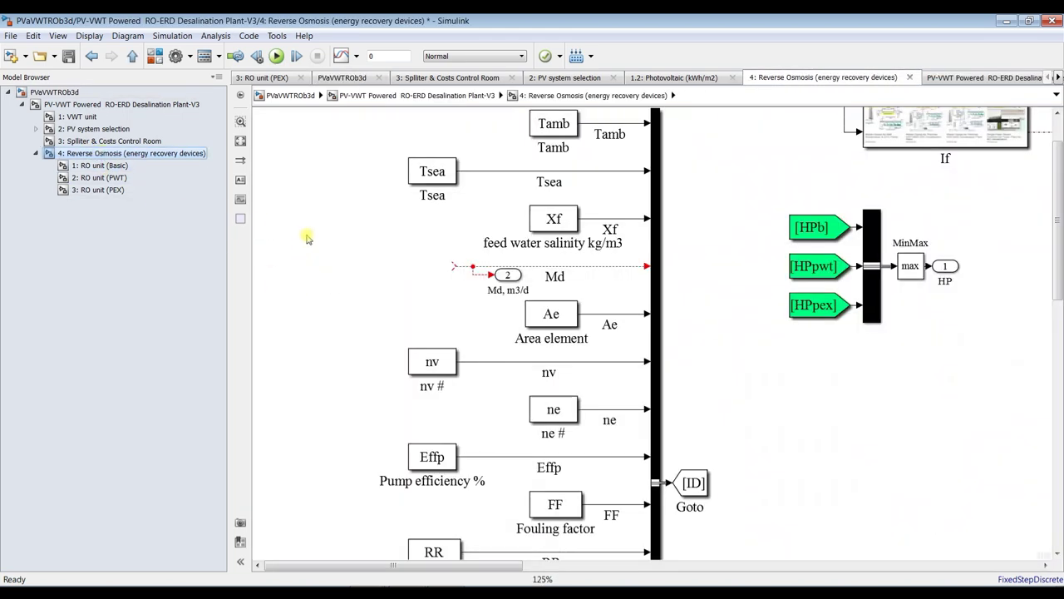
key(ctrl+v)
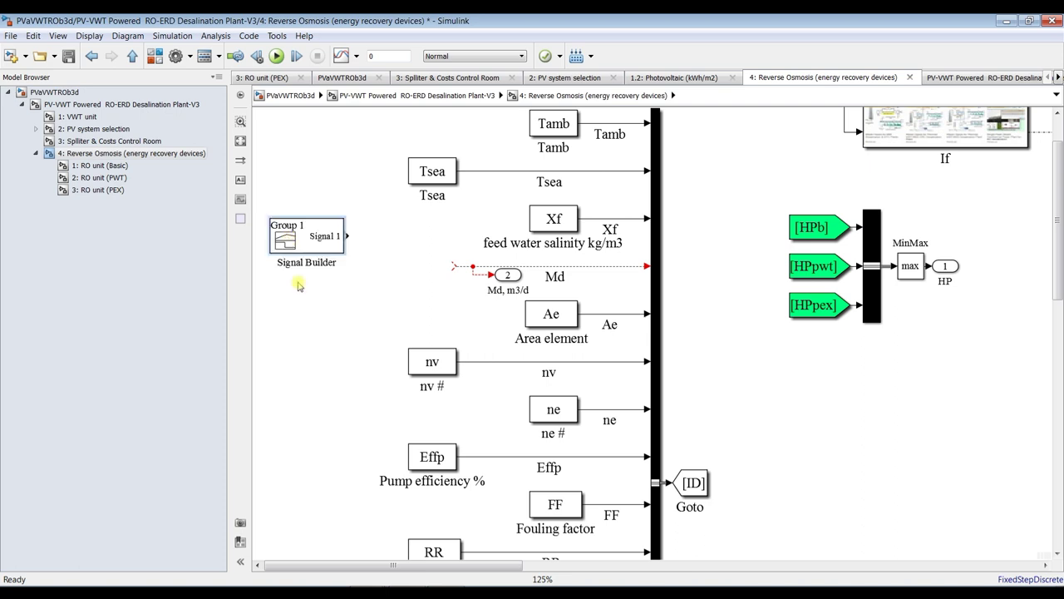
scroll(280, 405, left, 3)
click(408, 244)
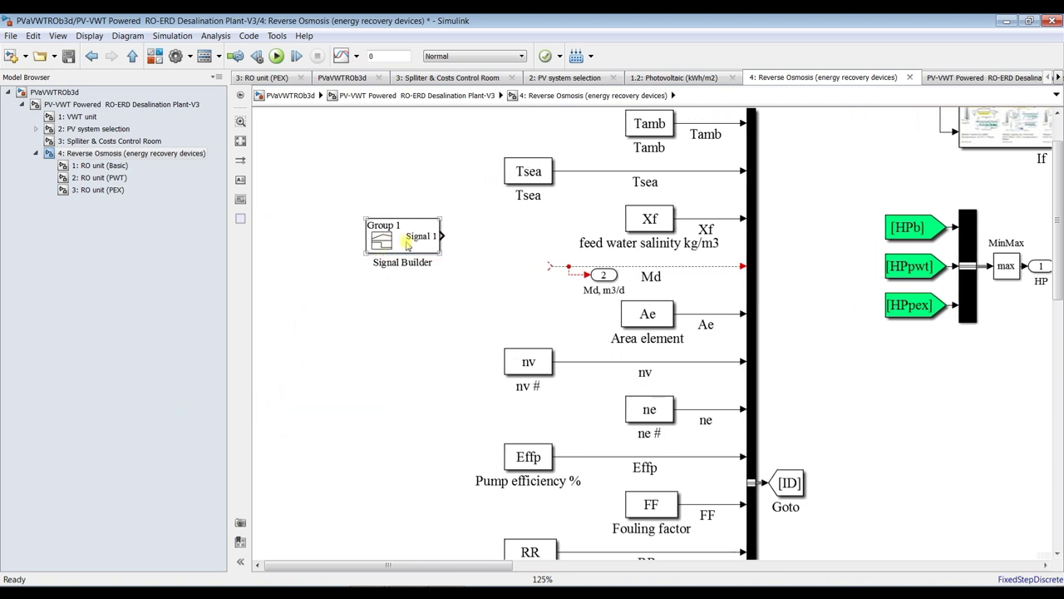
Step: Delete the feed salinity Xf and recovery ratio RR constants, and save the model
click(542, 368)
click(651, 220)
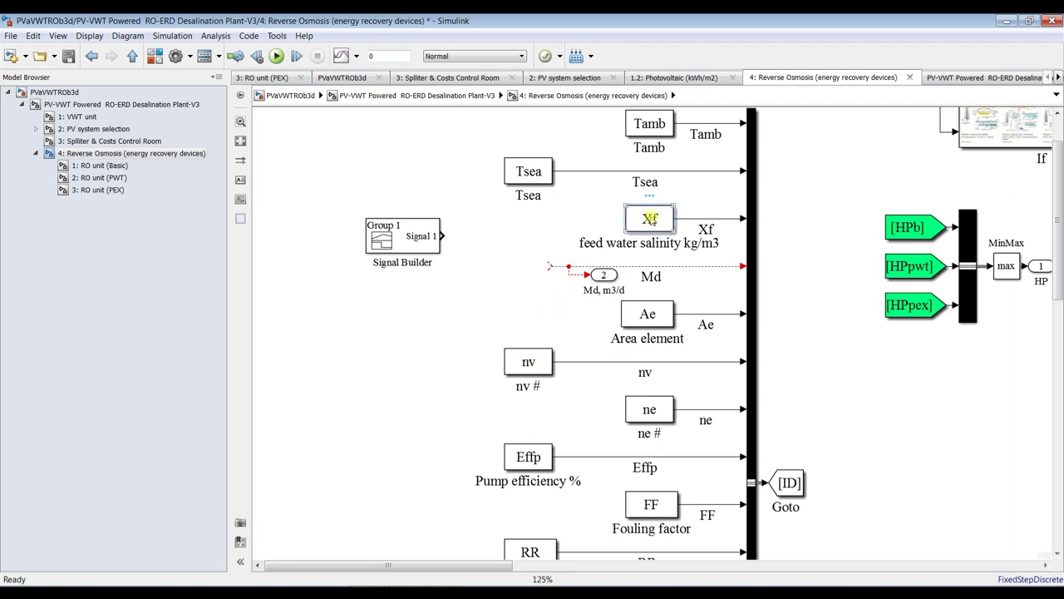
key(Delete)
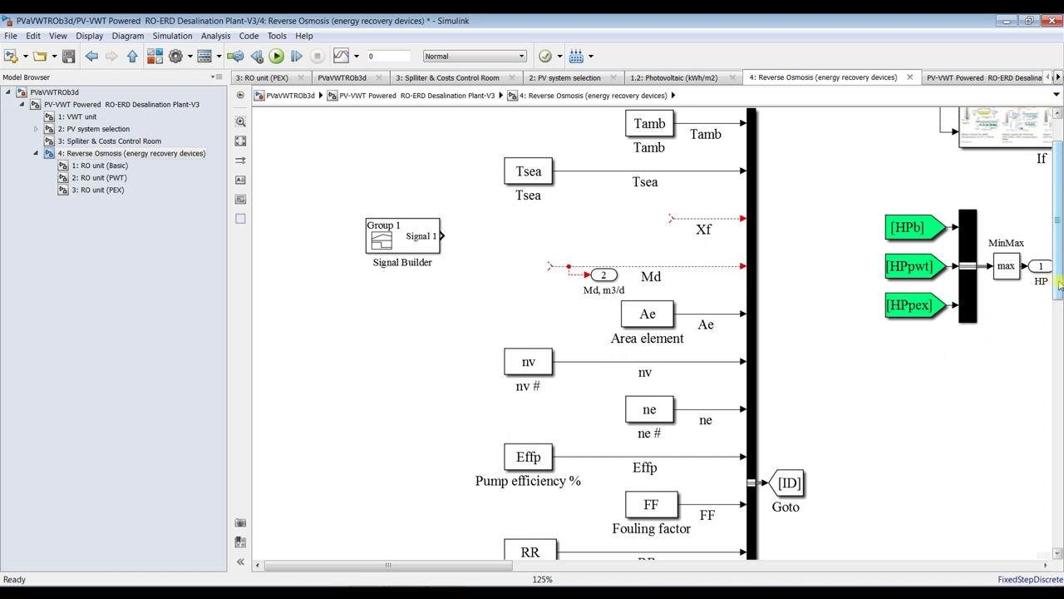
scroll(1059, 284, down, 2)
click(527, 504)
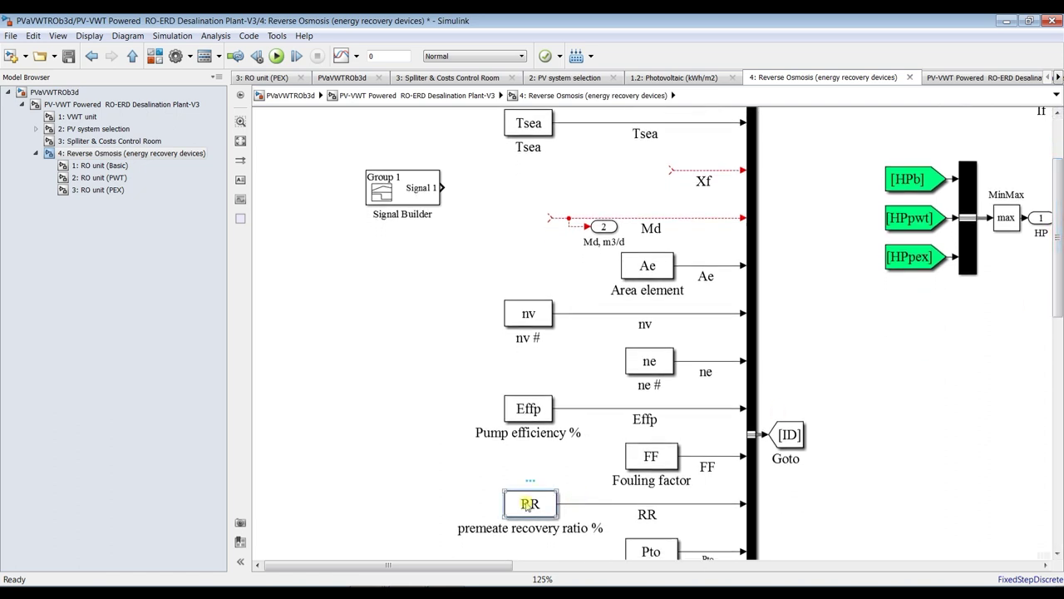
key(Delete)
click(69, 57)
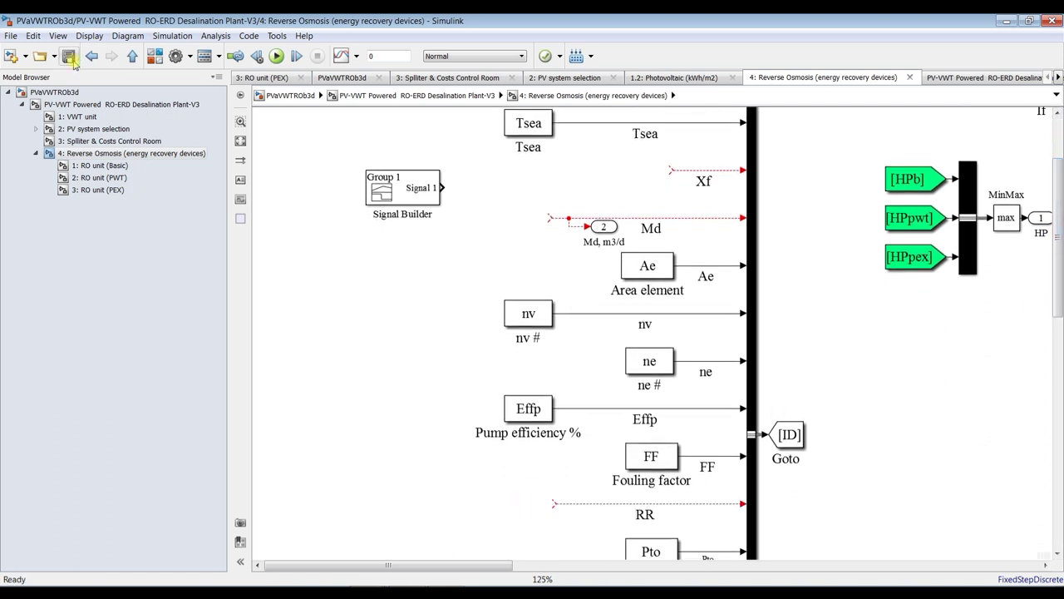
Step: Open the Signal Builder block's editor to inspect its signal, and close it
click(414, 193)
double_click(408, 200)
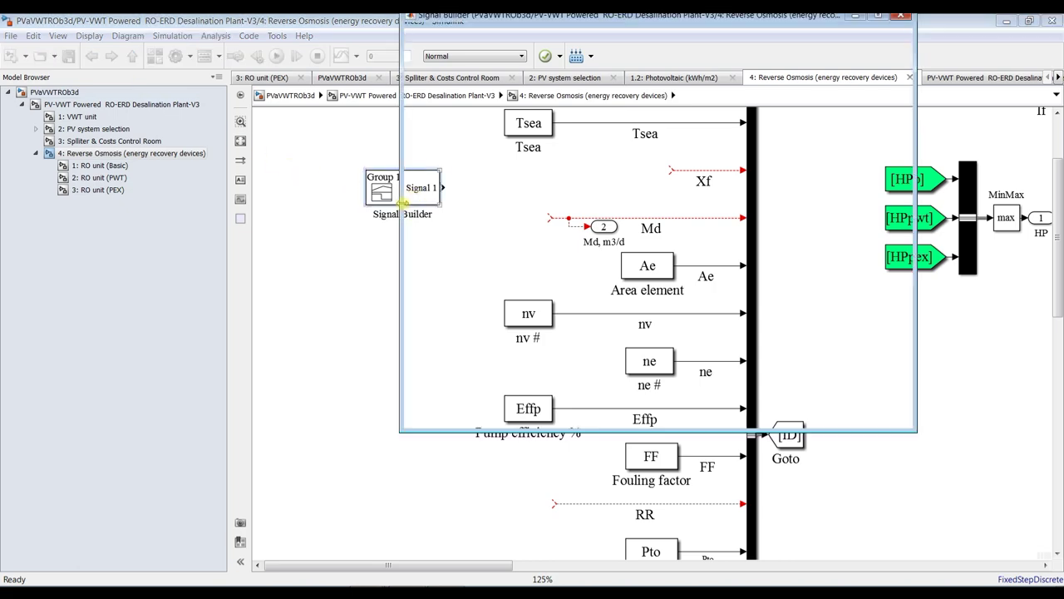
mouse_move(739, 18)
mouse_down()
mouse_move(613, 116)
mouse_move(563, 68)
mouse_up()
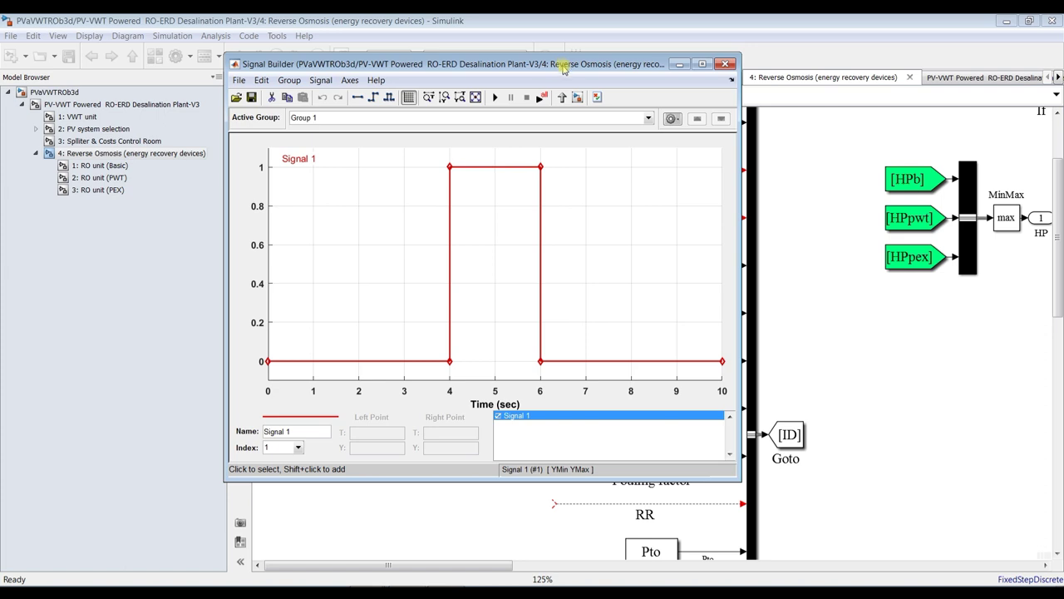
click(724, 64)
Step: Set the solver's simulation start time to 0 and stop time to 24 in the model configuration, and apply the change
double_click(381, 54)
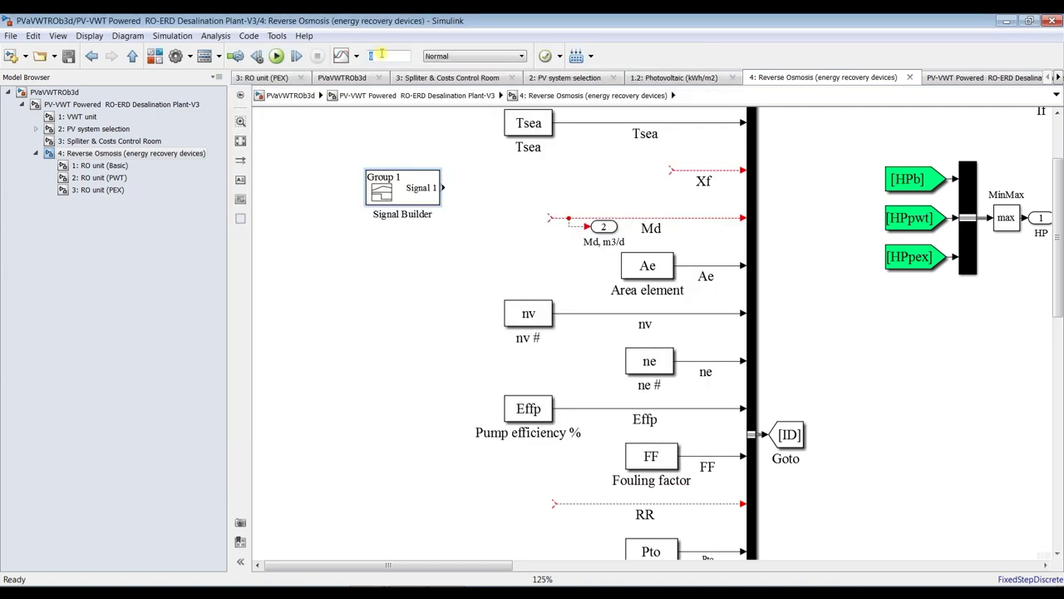
click(176, 55)
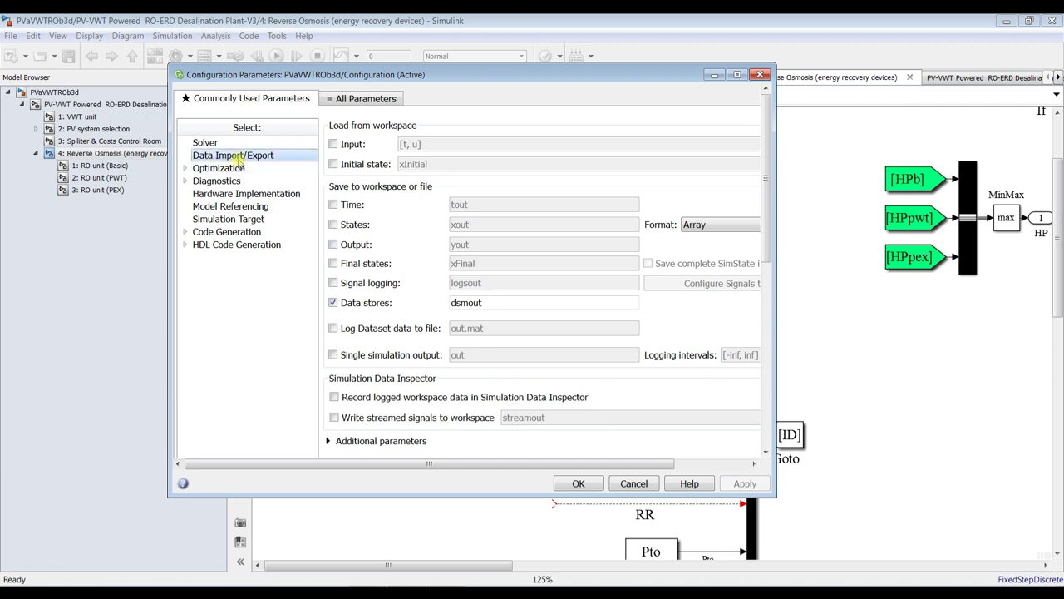
click(206, 144)
double_click(409, 145)
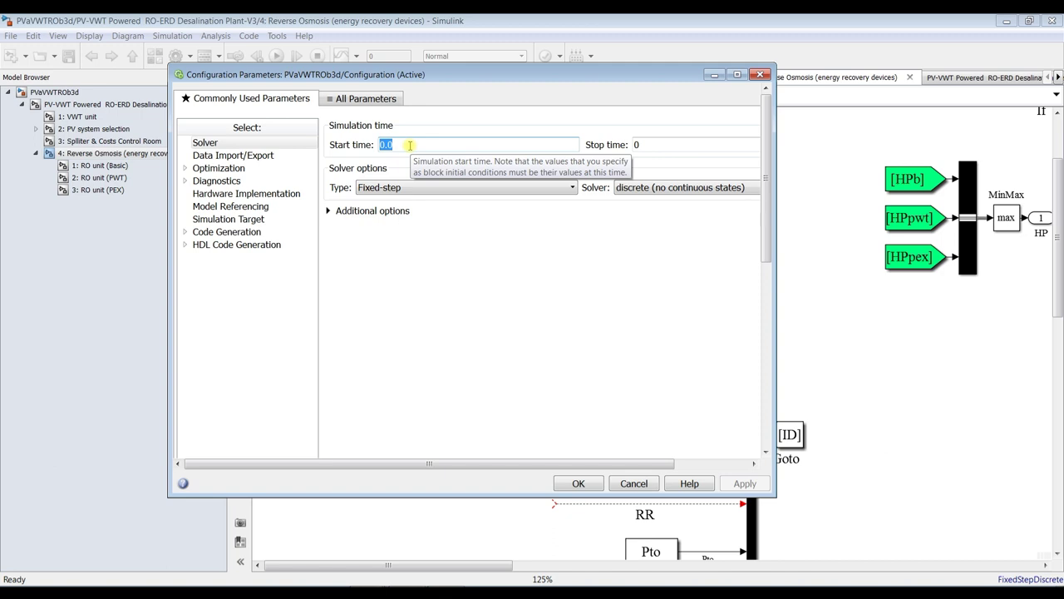
text(8)
double_click(670, 144)
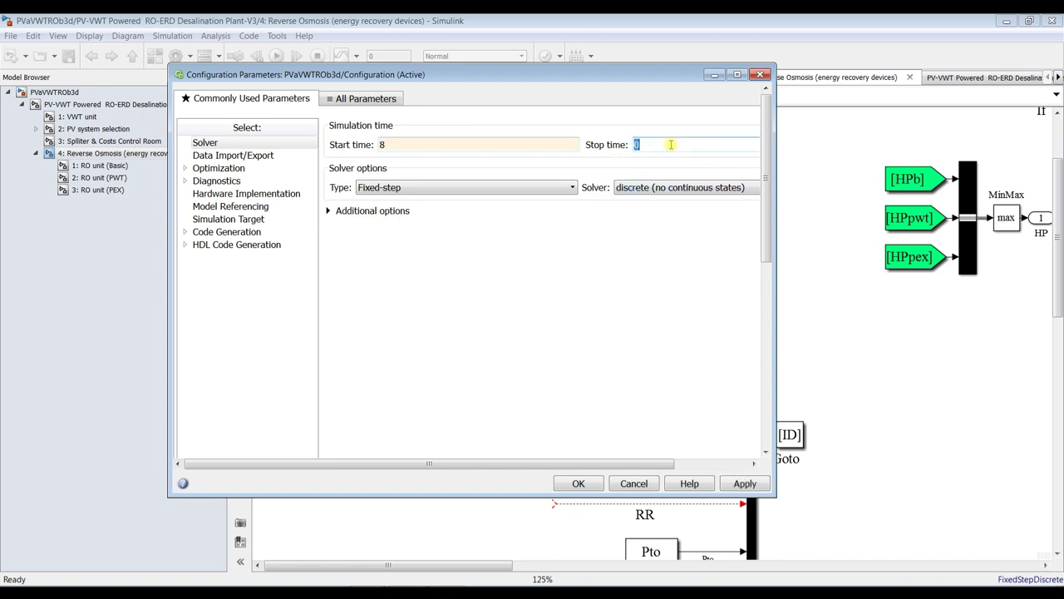
double_click(384, 145)
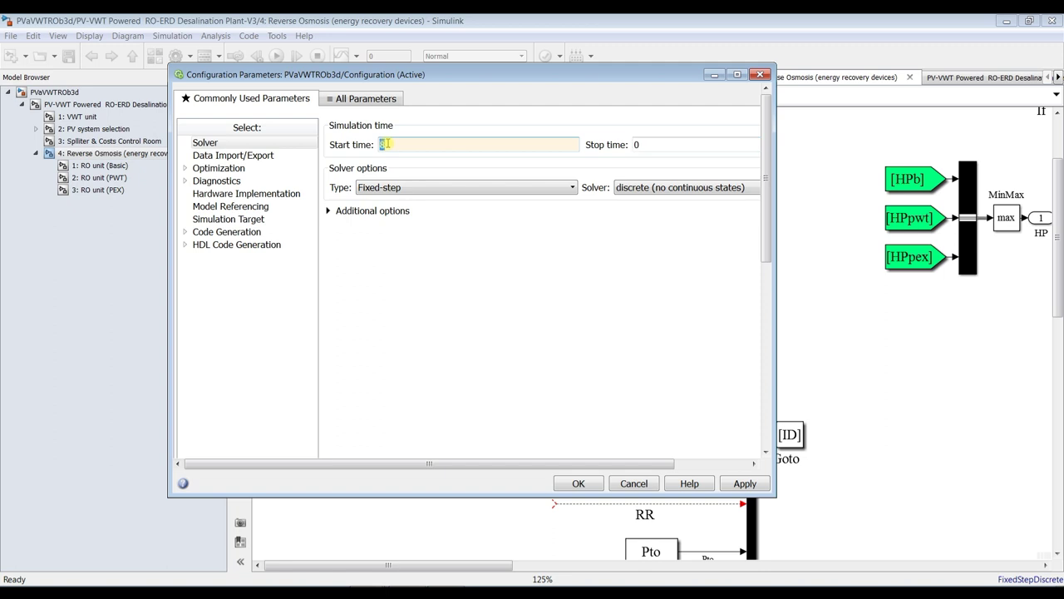
double_click(647, 143)
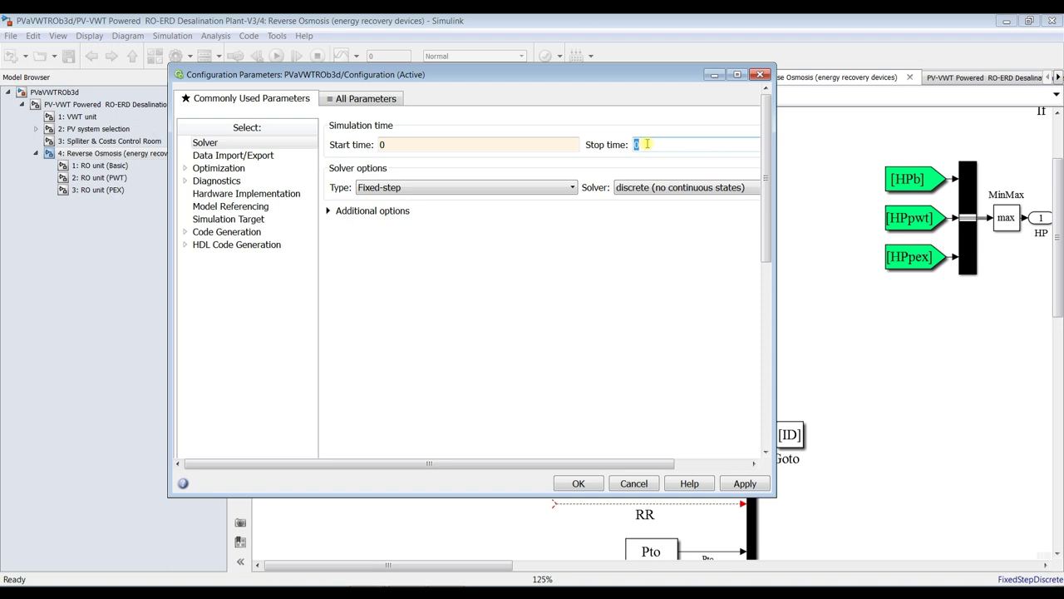
text(24)
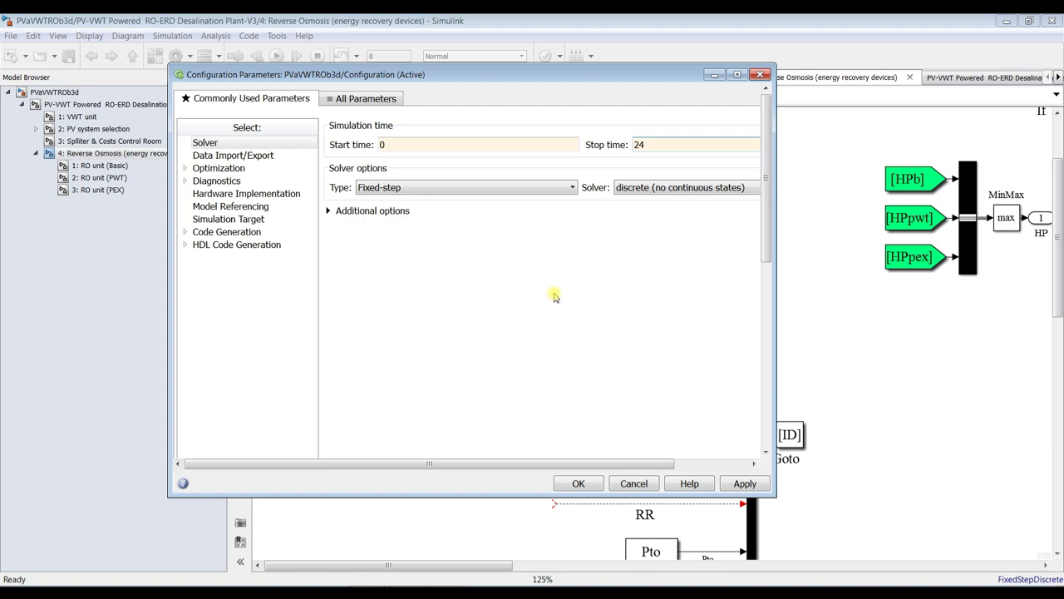
click(739, 485)
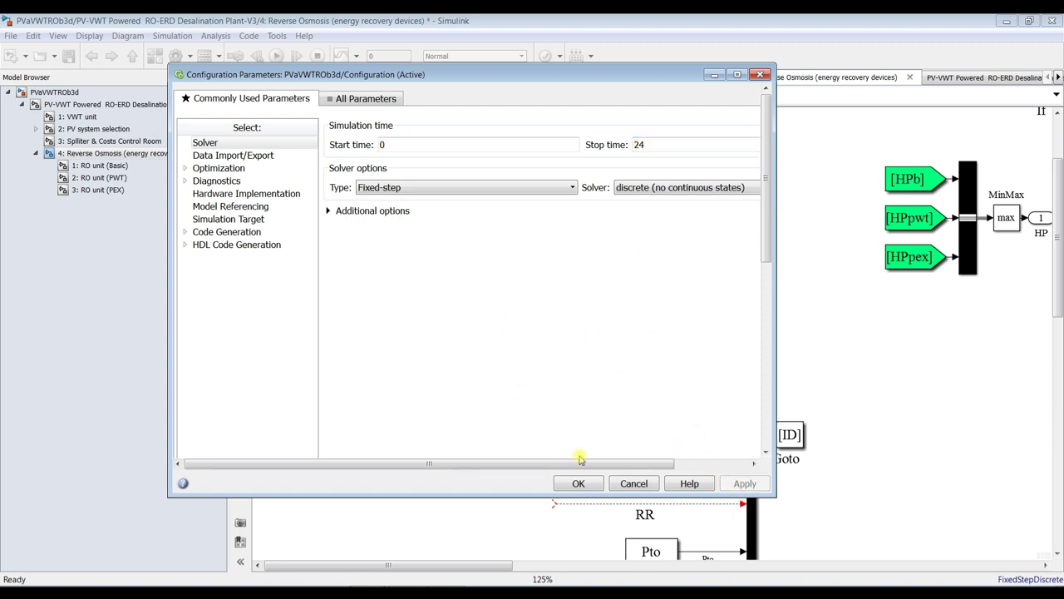
Step: Accept the model configuration and move the Signal Builder block slightly farther away from the unconnected Xf and Md lines
click(576, 484)
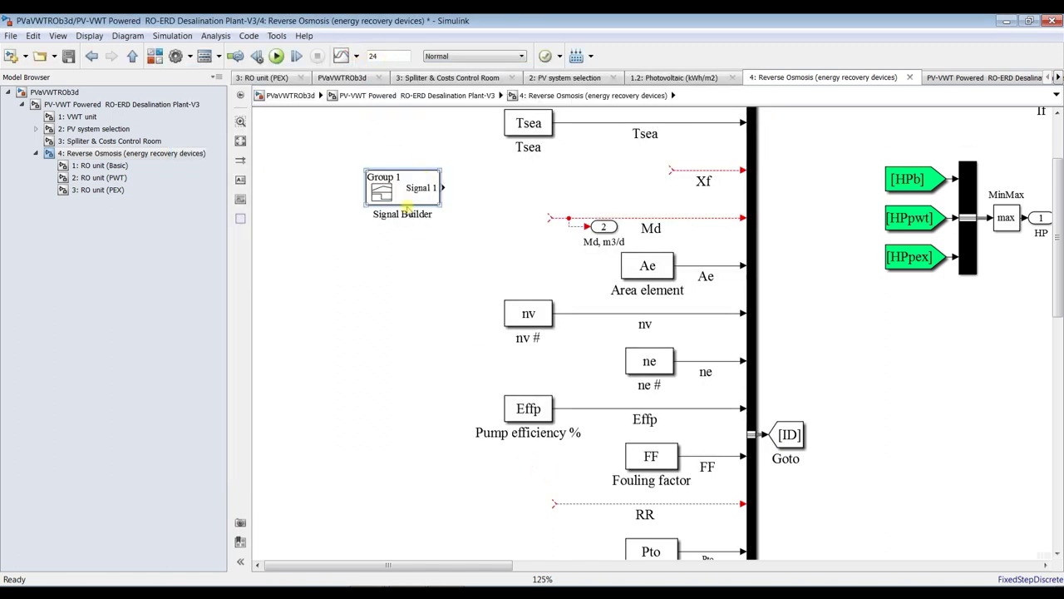
drag(405, 198, 383, 214)
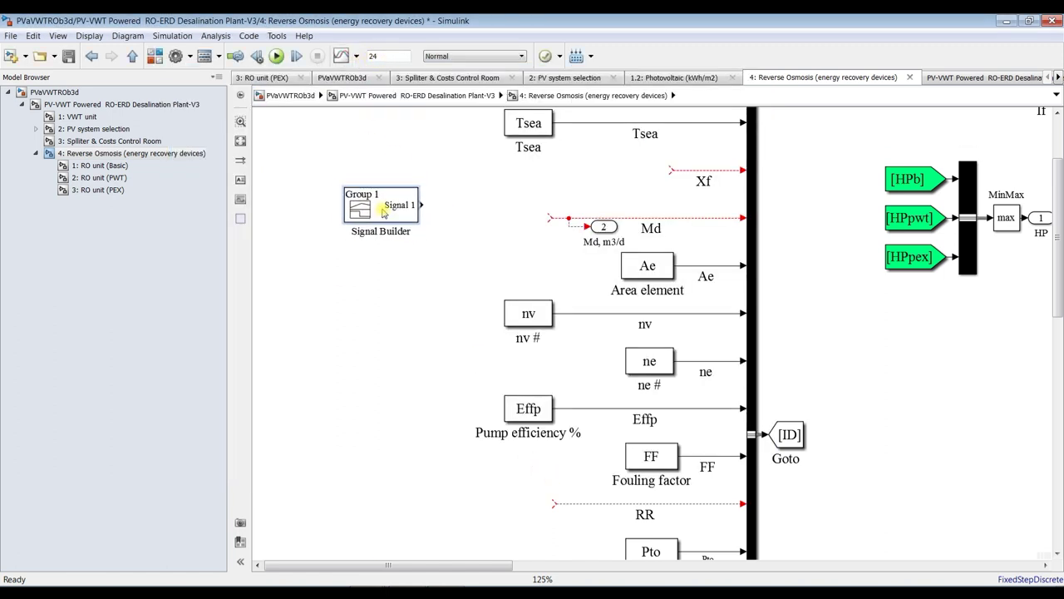
Step: Open the Signal Builder block's editor in a maximized window and rename Signal 1 to Xf
double_click(382, 213)
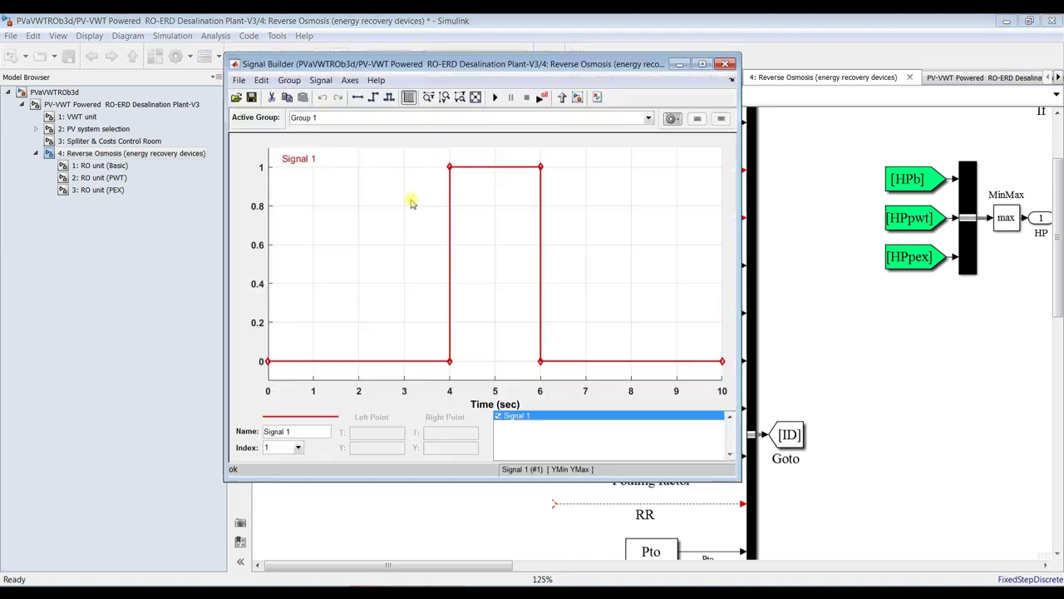
double_click(481, 64)
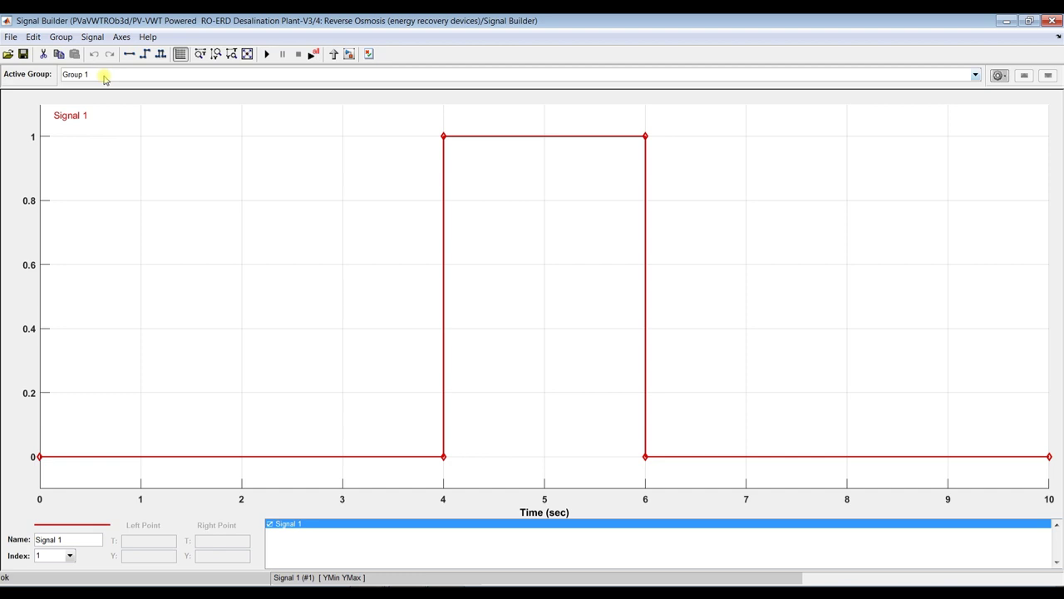
click(73, 538)
triple_click(72, 538)
text(Xf)
click(57, 560)
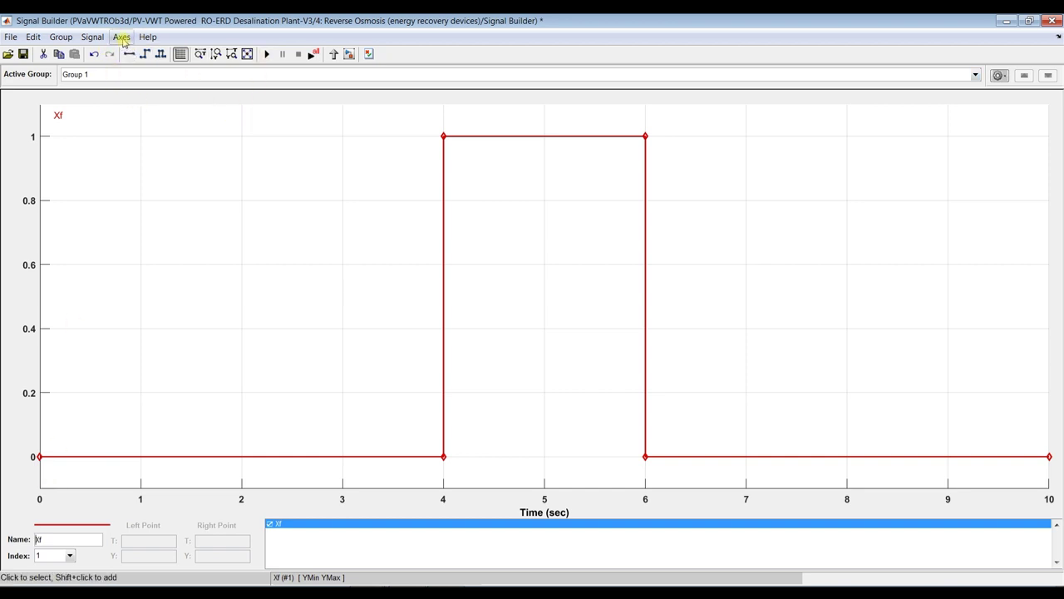
click(17, 39)
mouse_move(93, 39)
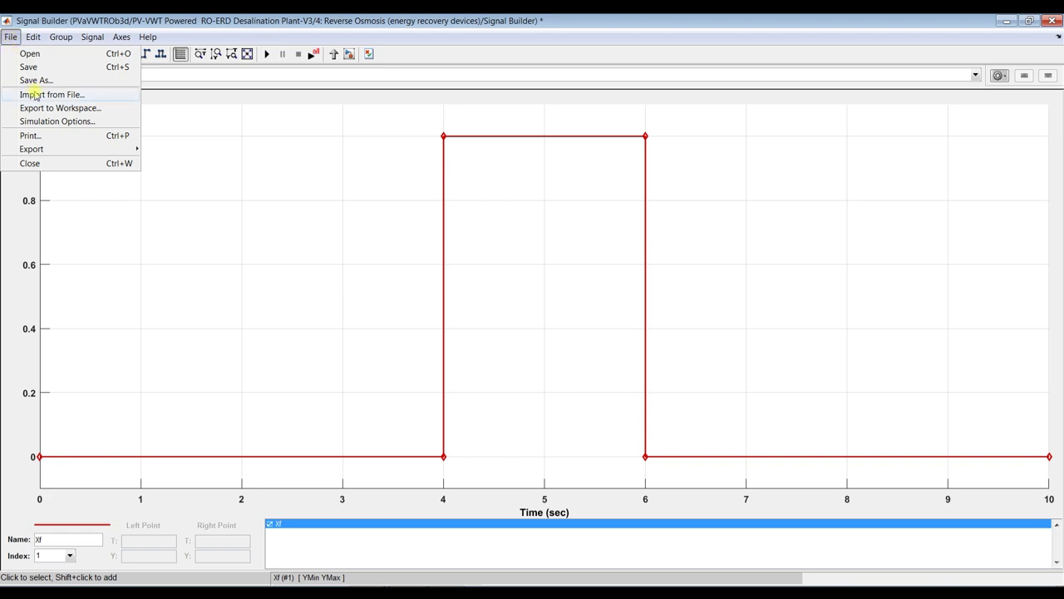
click(108, 517)
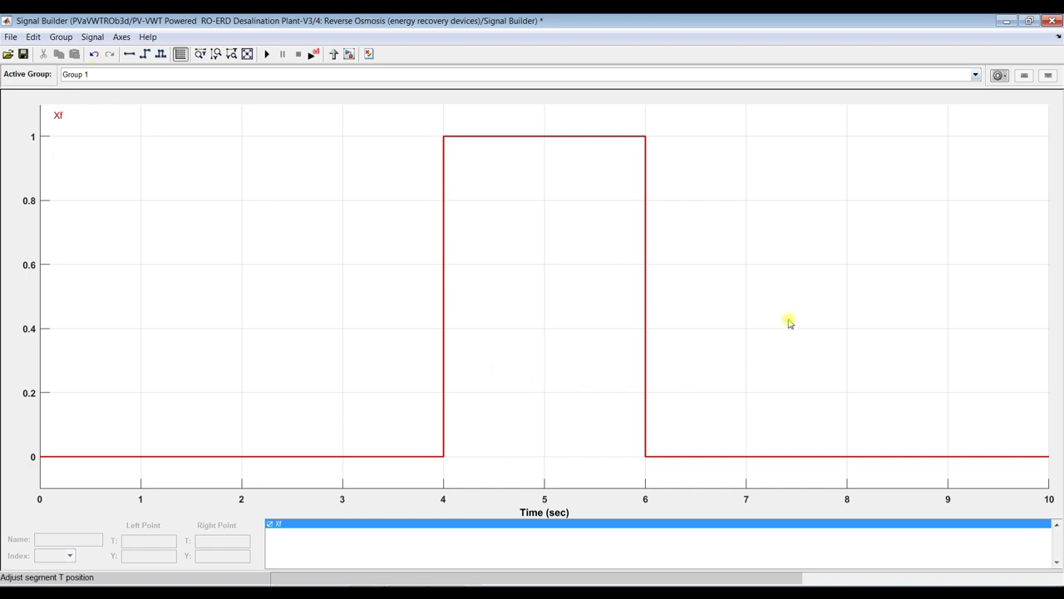
click(717, 457)
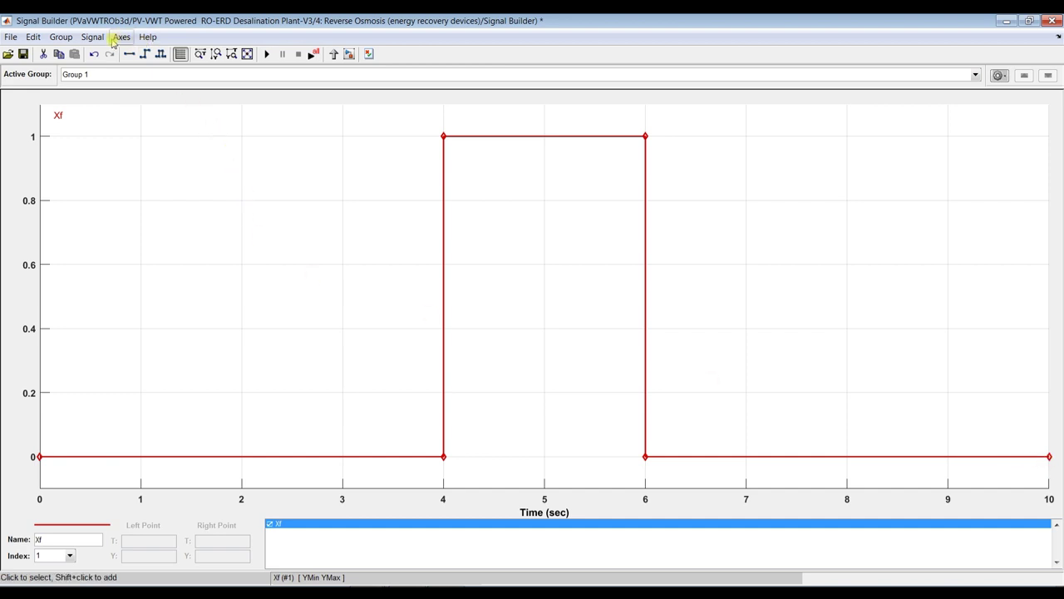
click(142, 214)
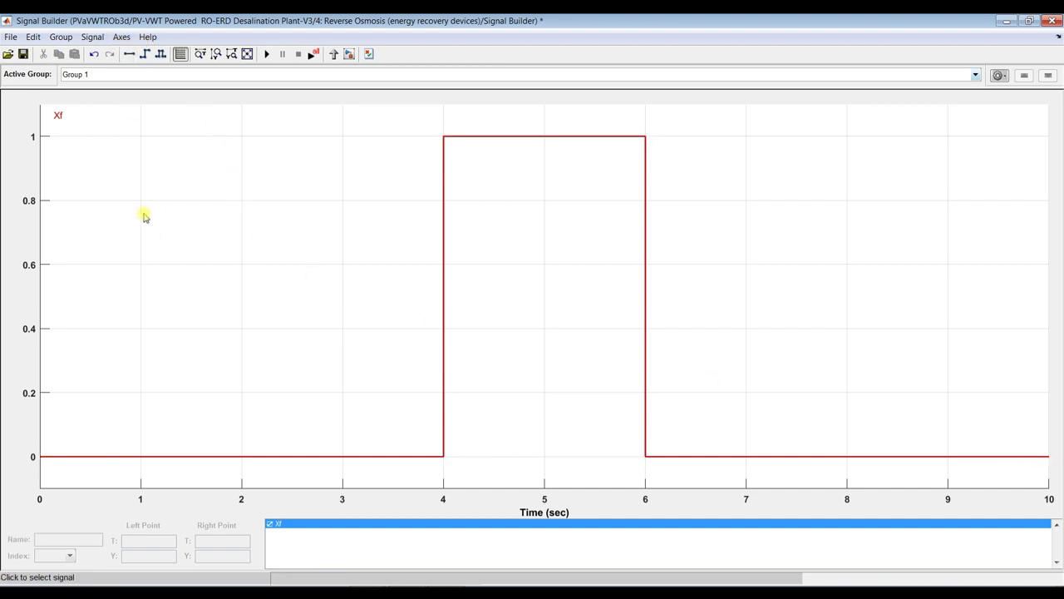
Step: Change the signal group's total time range to a maximum time of 24
click(123, 39)
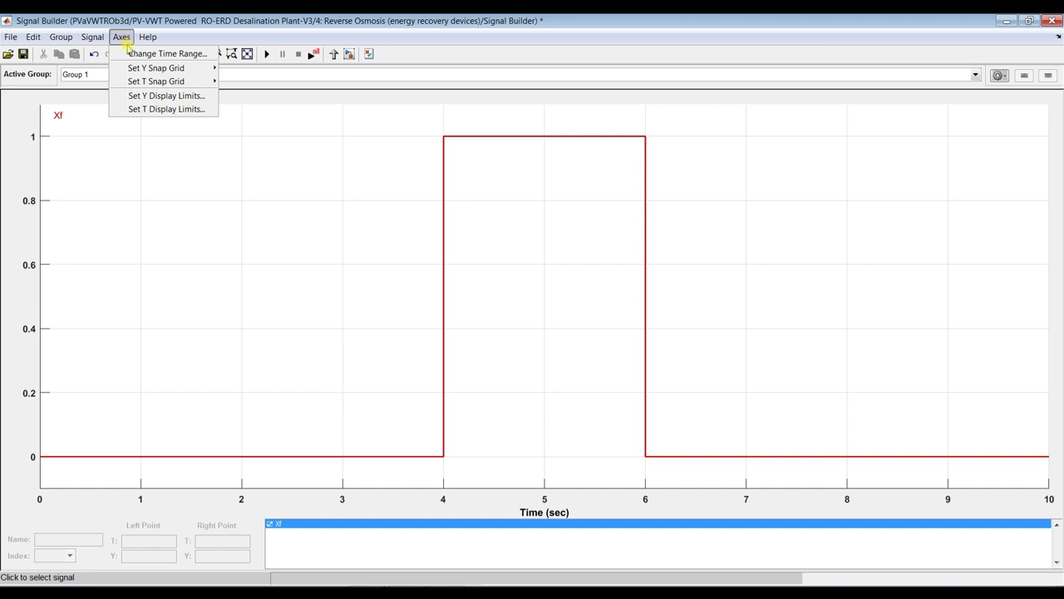
click(141, 54)
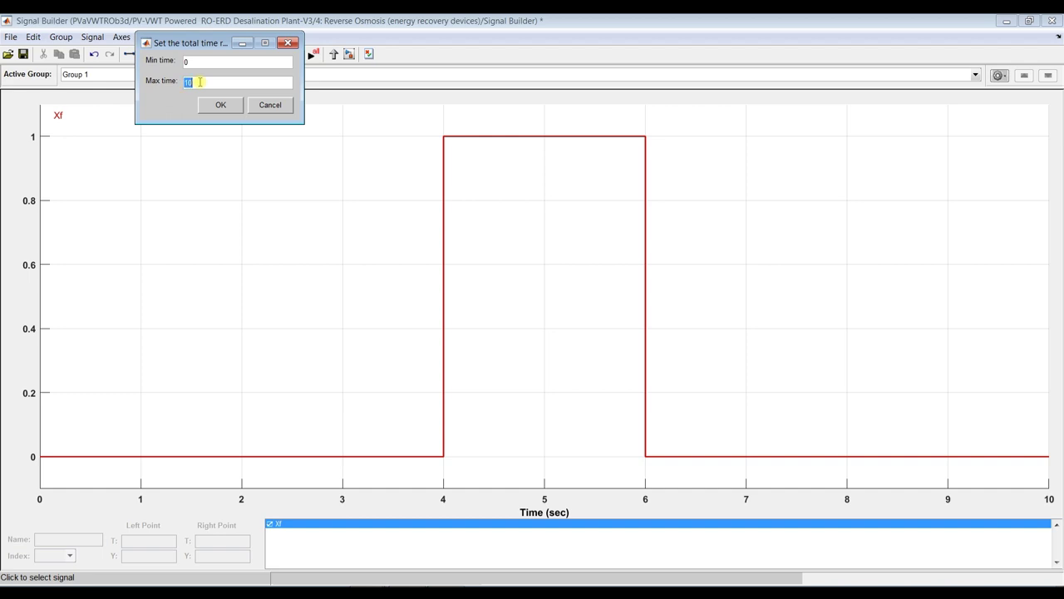
click(202, 84)
text(24)
click(219, 104)
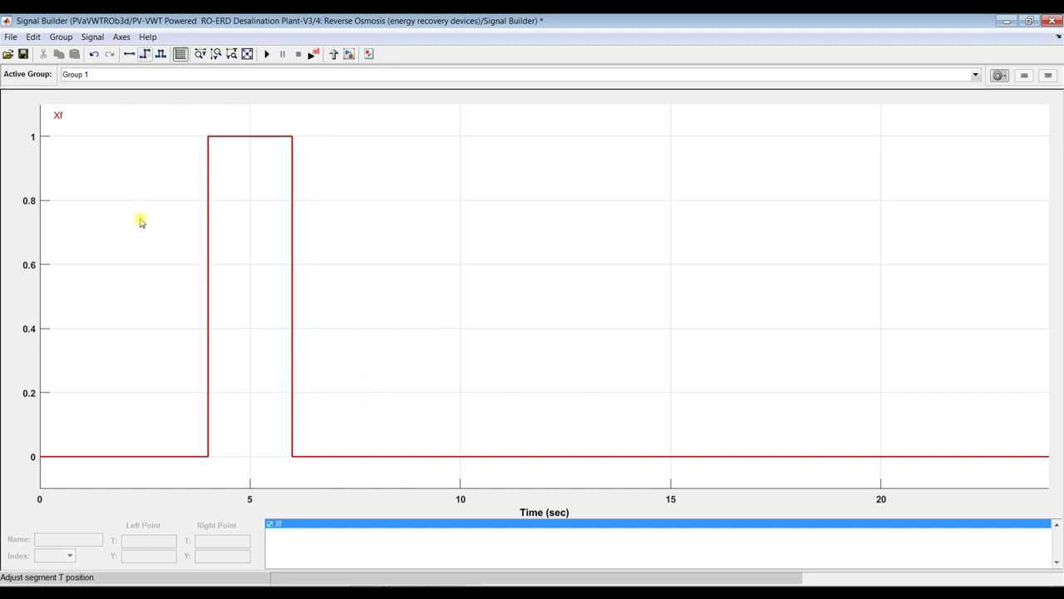
Step: Set the Xf signal's Y display limits to 35 minimum and 50 maximum, consulting the salinity range in the RO specifications Word document
click(125, 38)
mouse_move(145, 72)
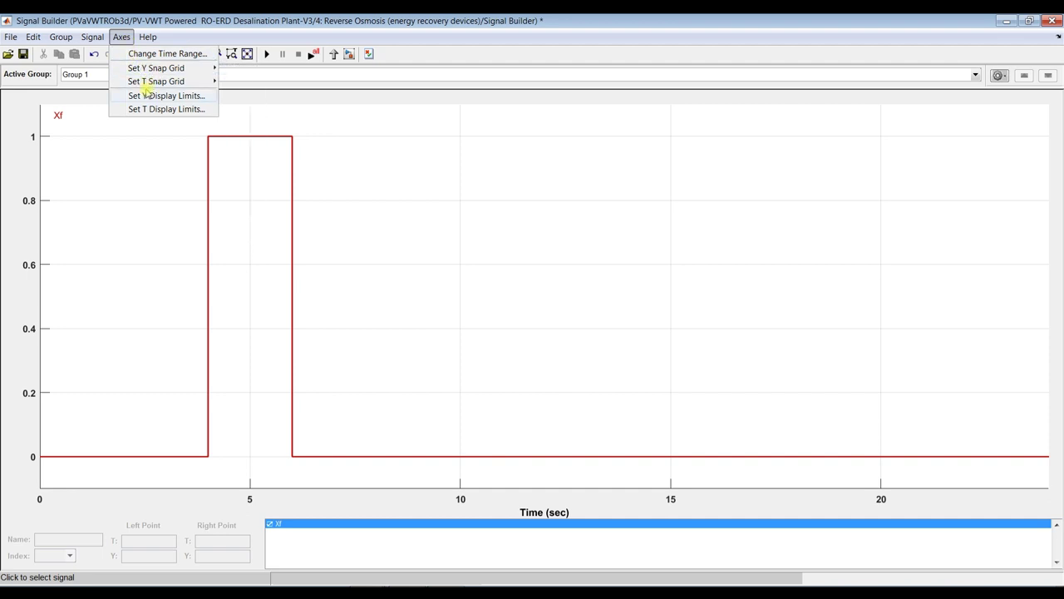
click(509, 458)
click(522, 457)
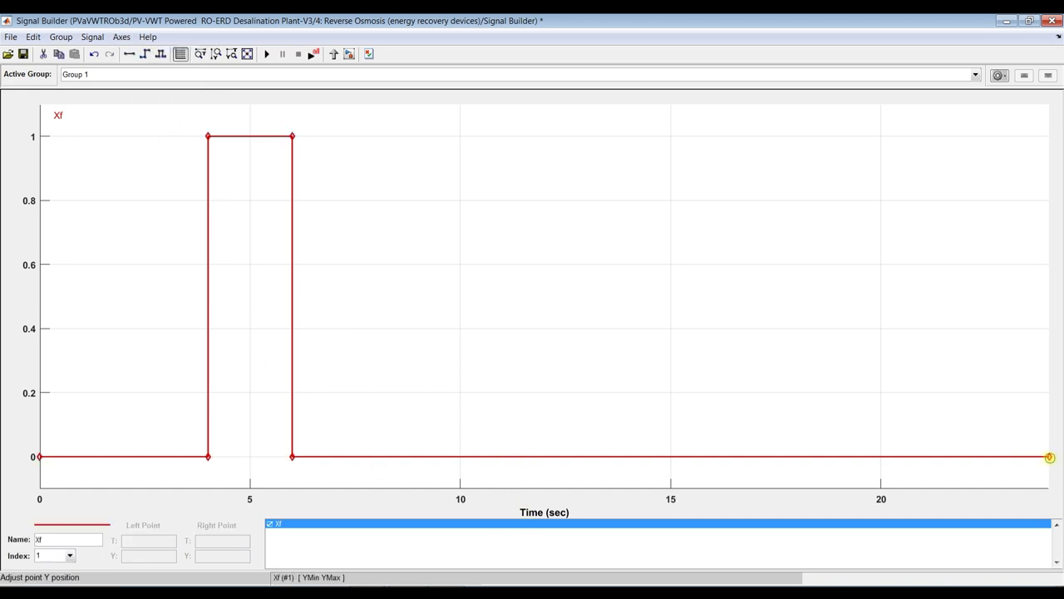
click(1049, 458)
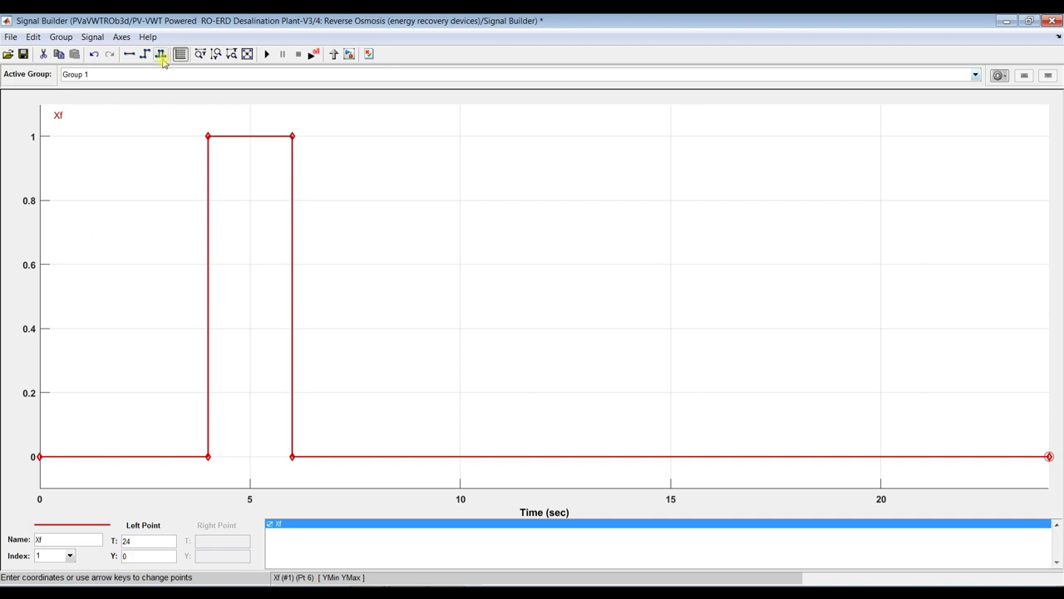
click(116, 39)
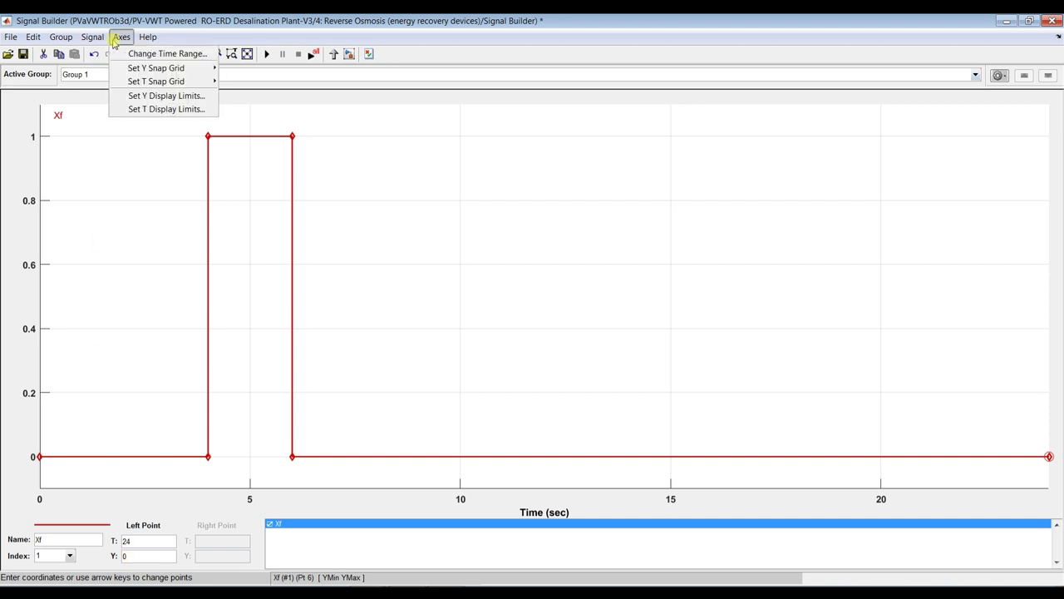
click(149, 99)
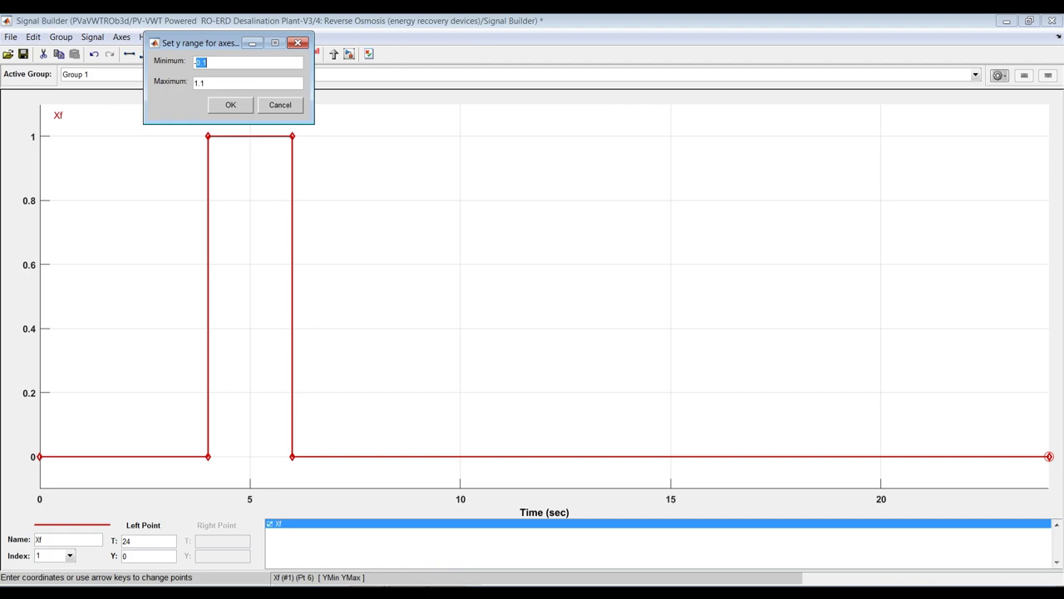
key(alt+Tab)
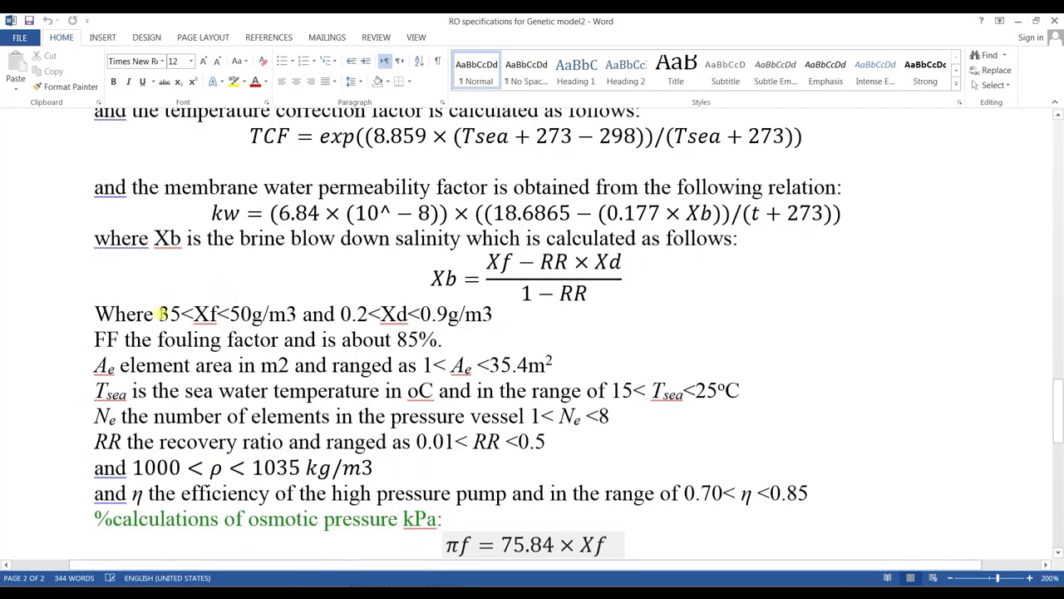
key(alt+Tab)
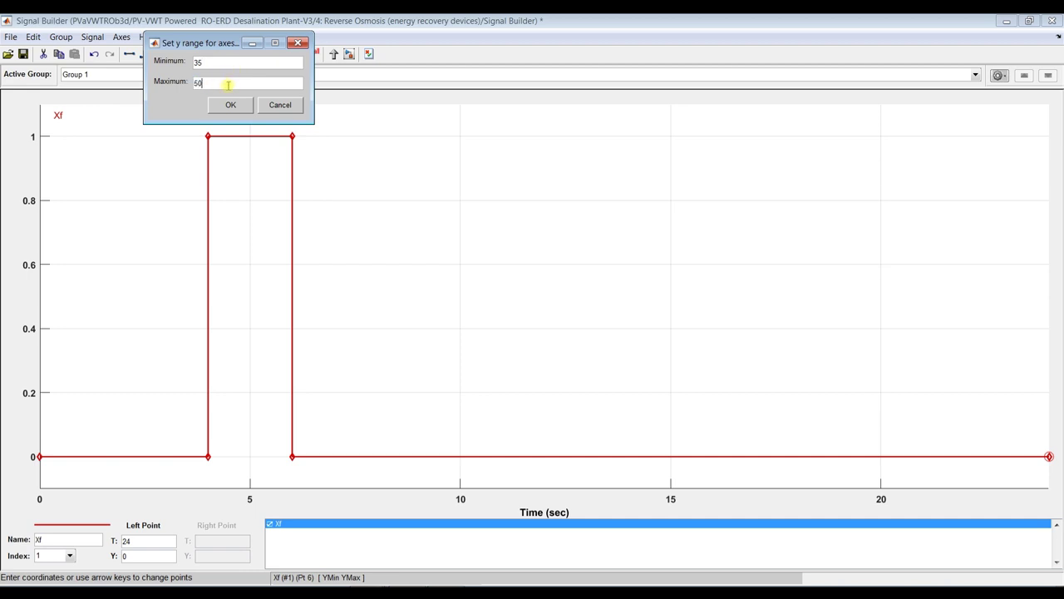
click(230, 102)
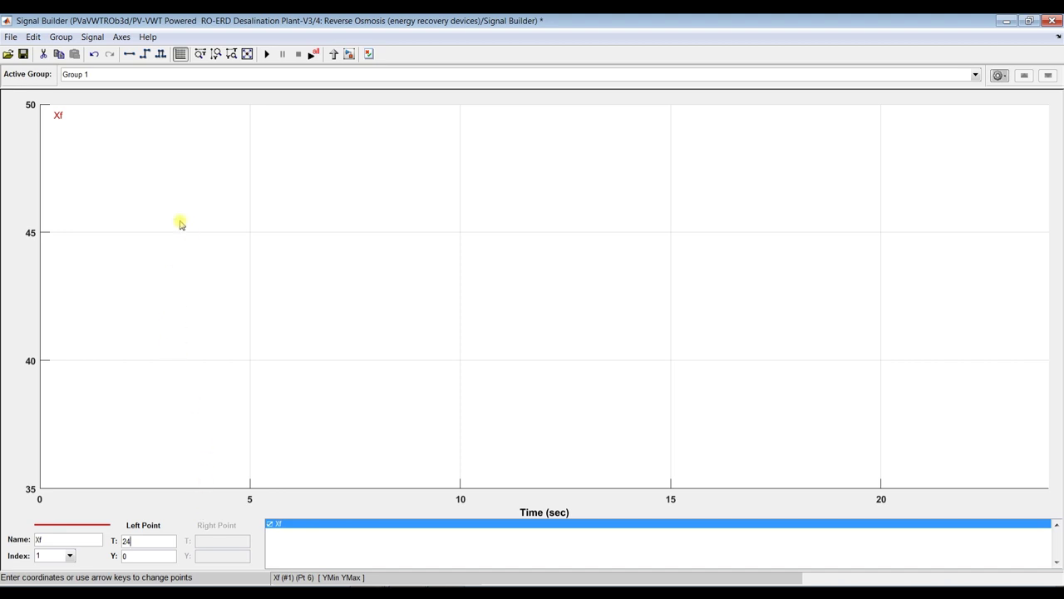
Step: Check the Xf signal's T display limits and Y display limits
click(116, 366)
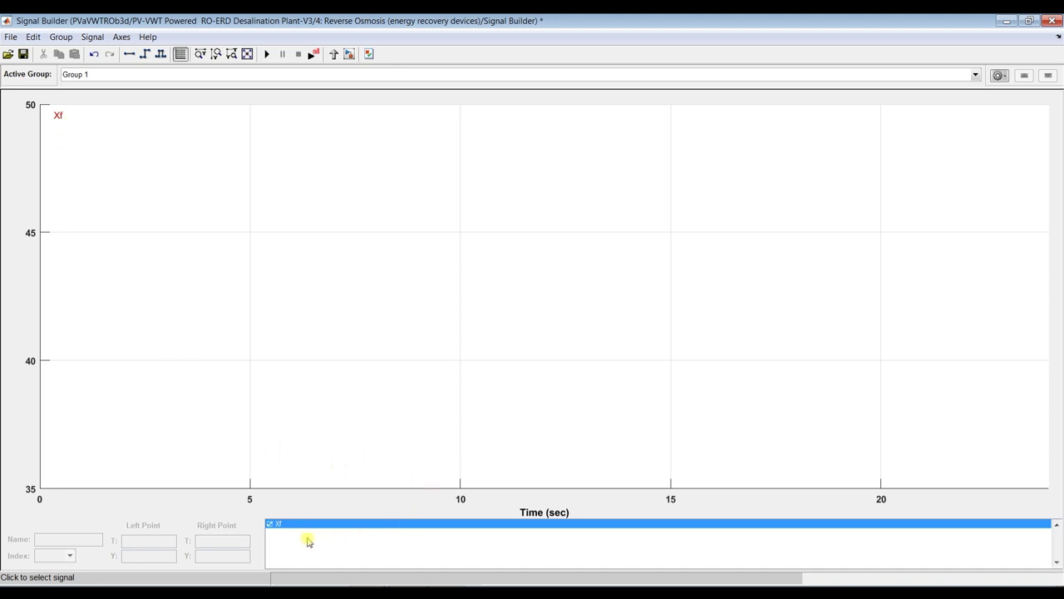
click(270, 543)
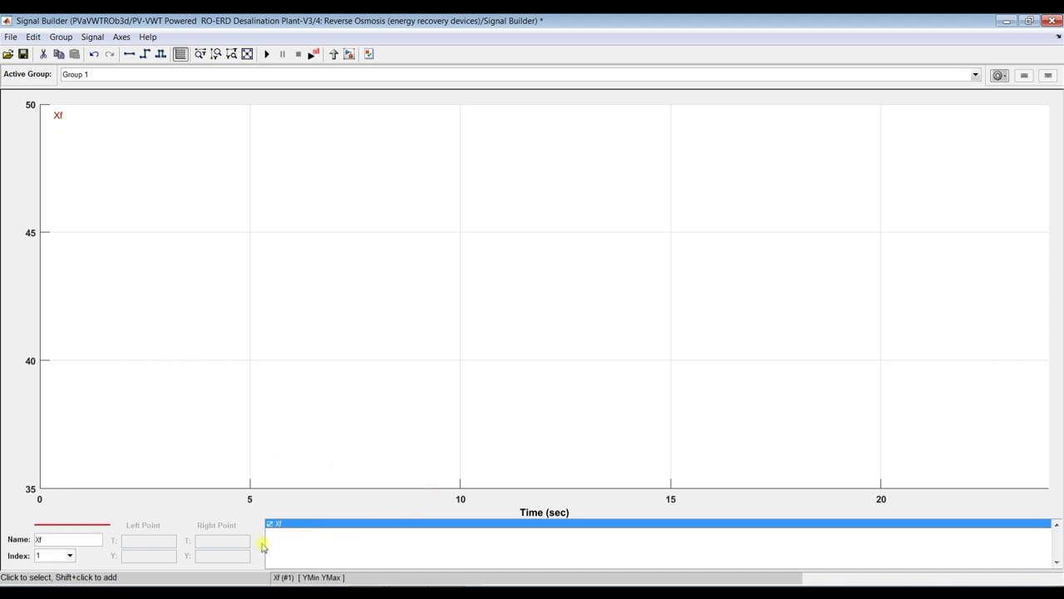
click(122, 37)
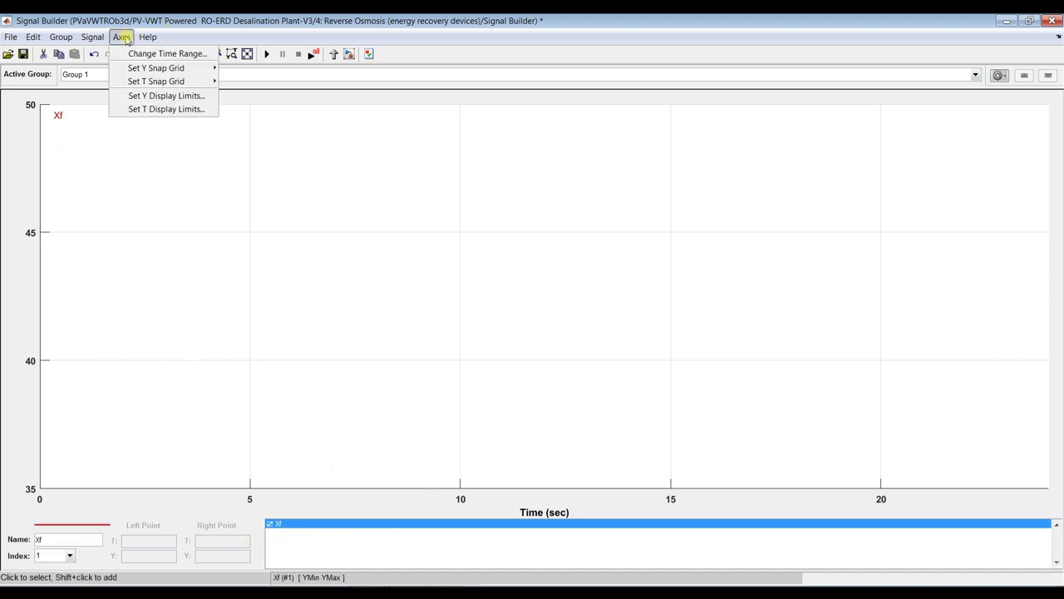
click(159, 109)
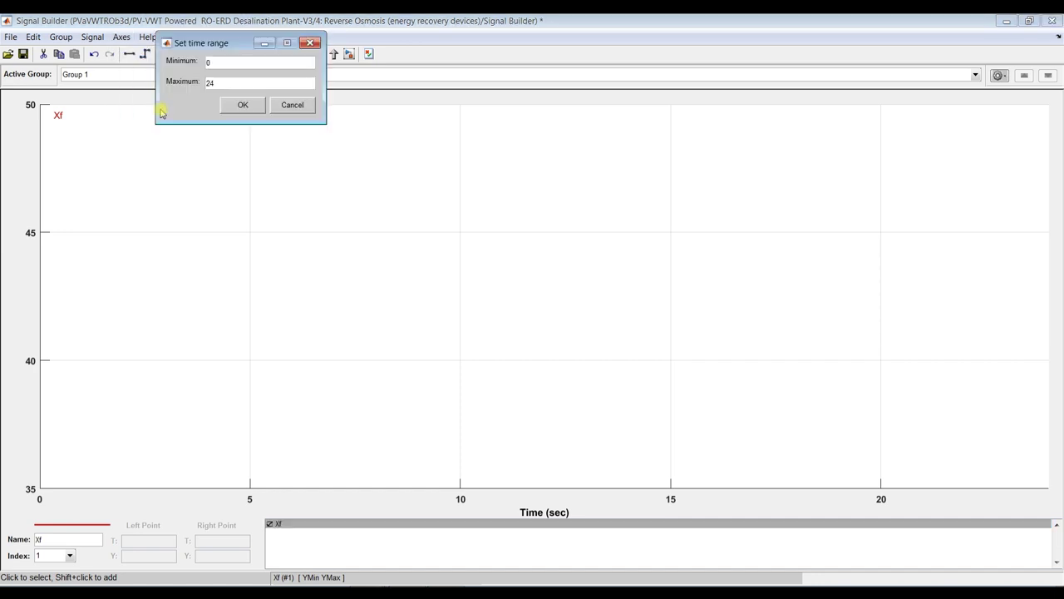
click(228, 105)
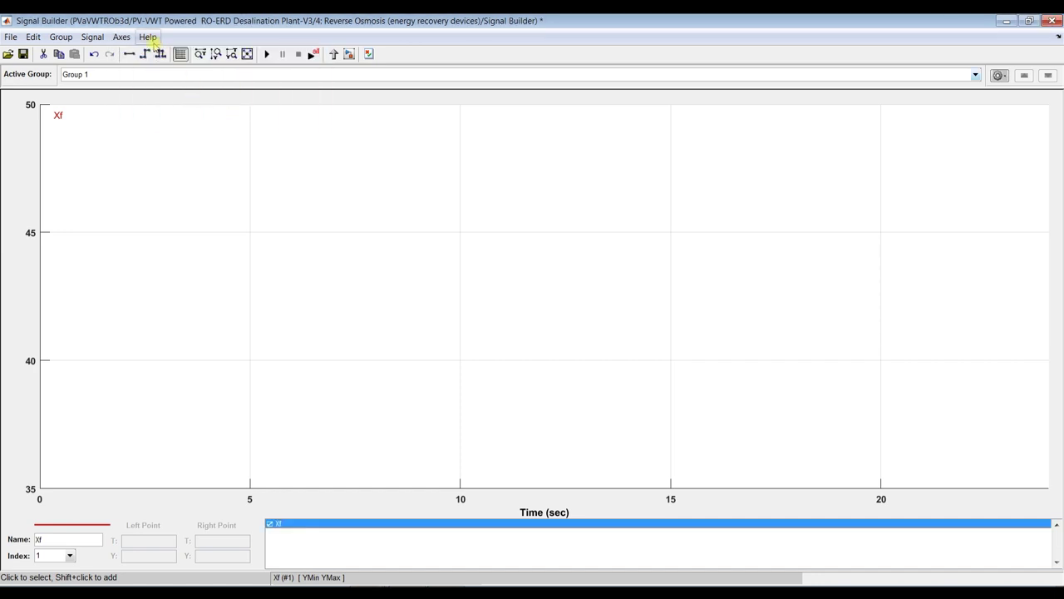
click(121, 37)
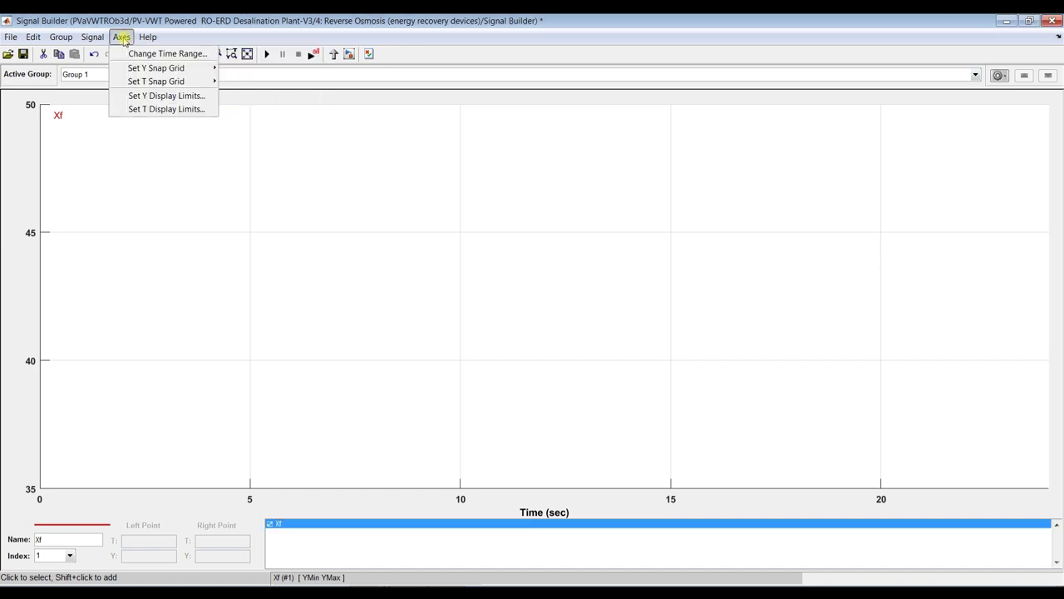
click(168, 96)
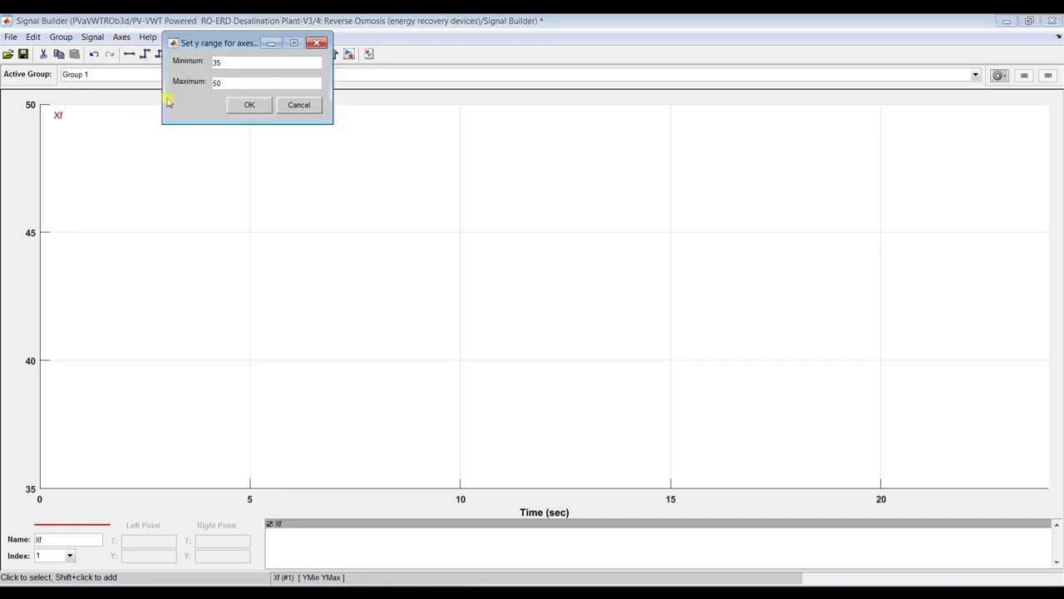
click(243, 107)
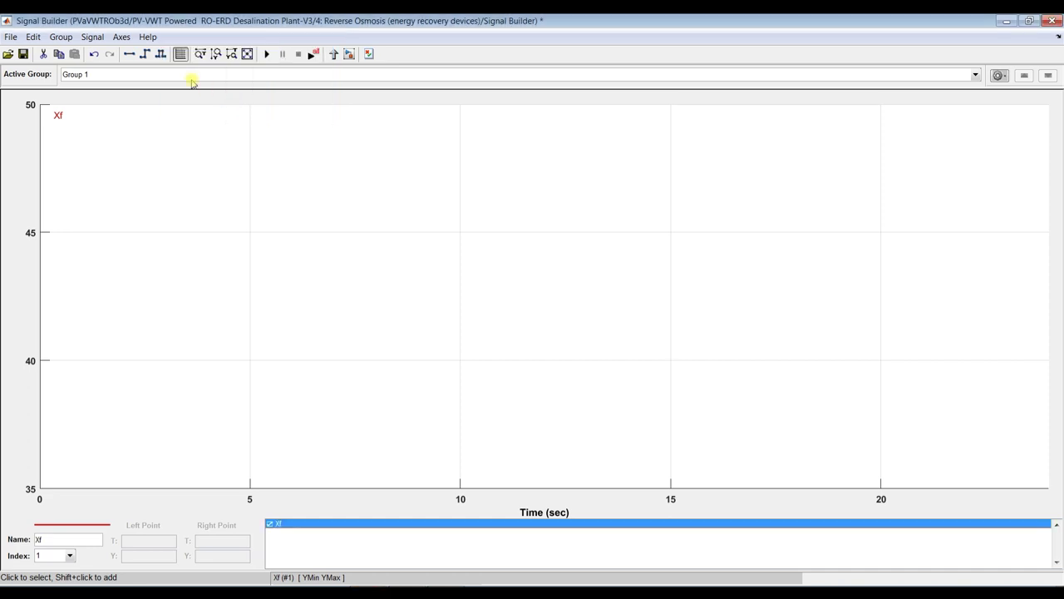
click(72, 540)
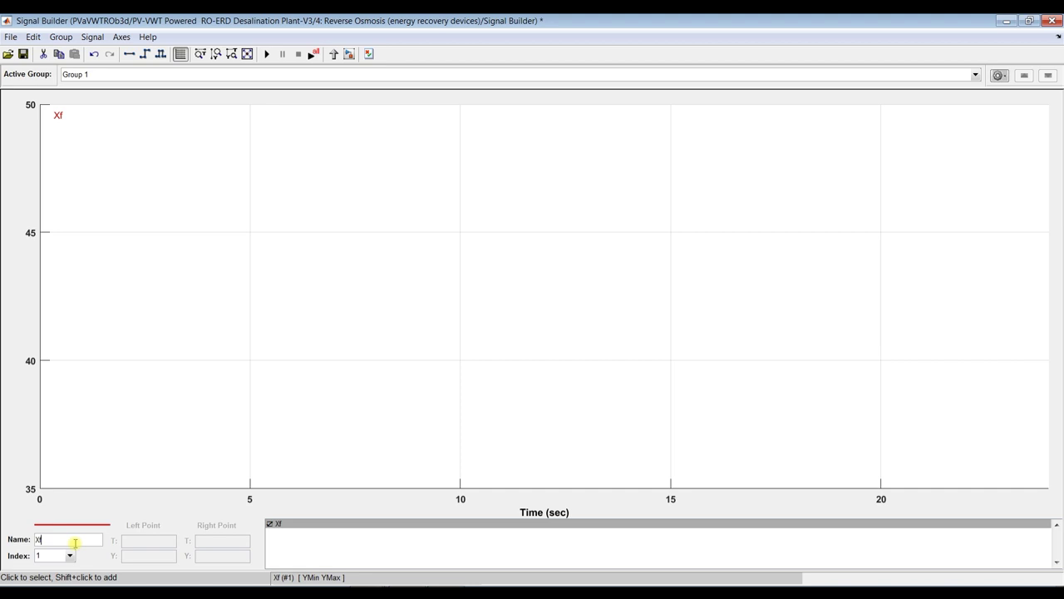
click(43, 556)
click(163, 399)
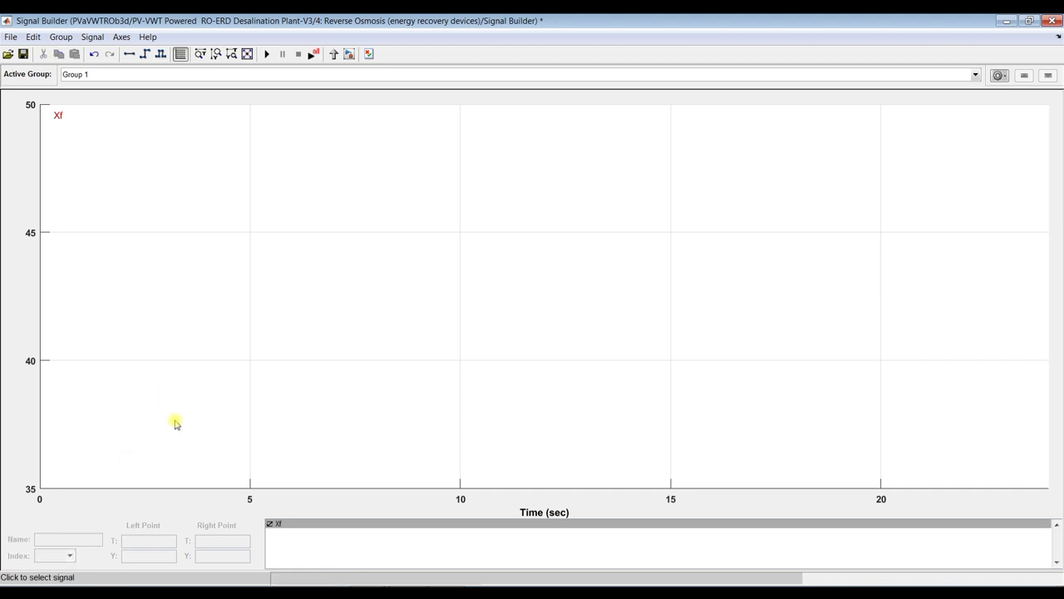
click(287, 528)
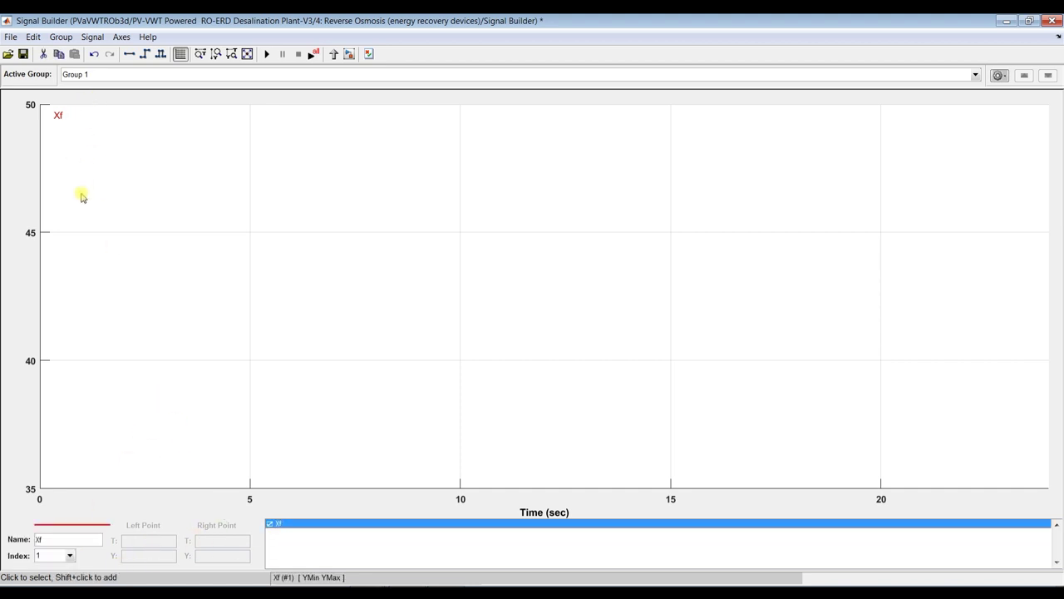
Step: Add two new constant signals below Xf in Group 1
click(90, 38)
mouse_move(113, 56)
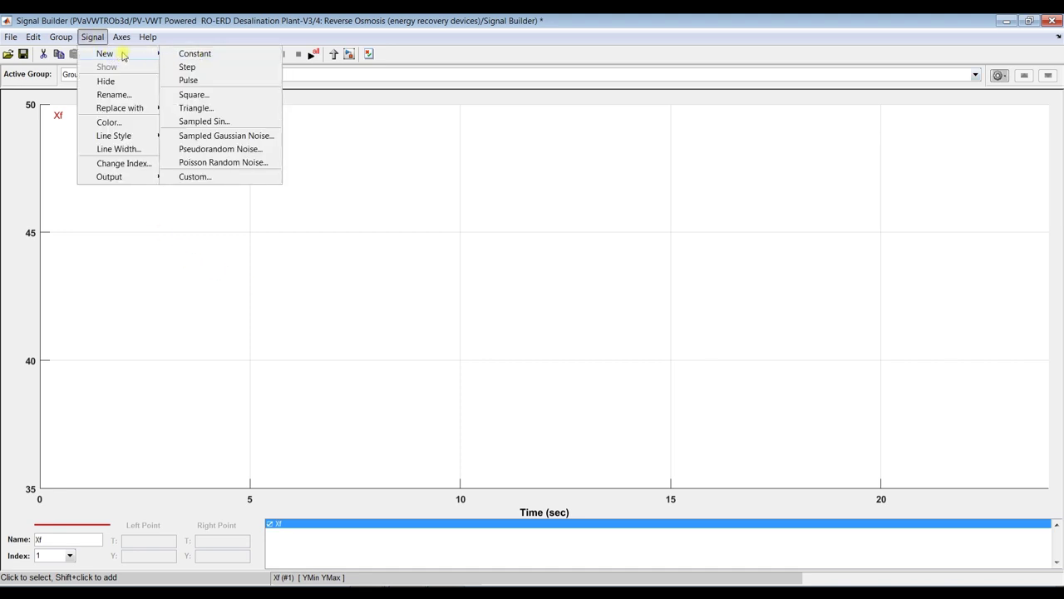
click(201, 55)
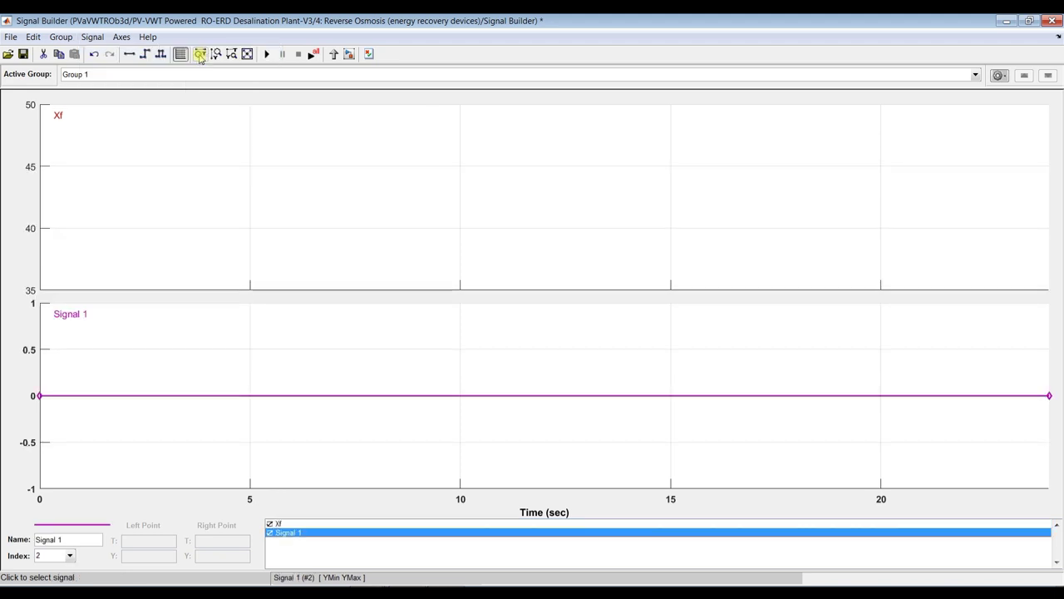
click(93, 37)
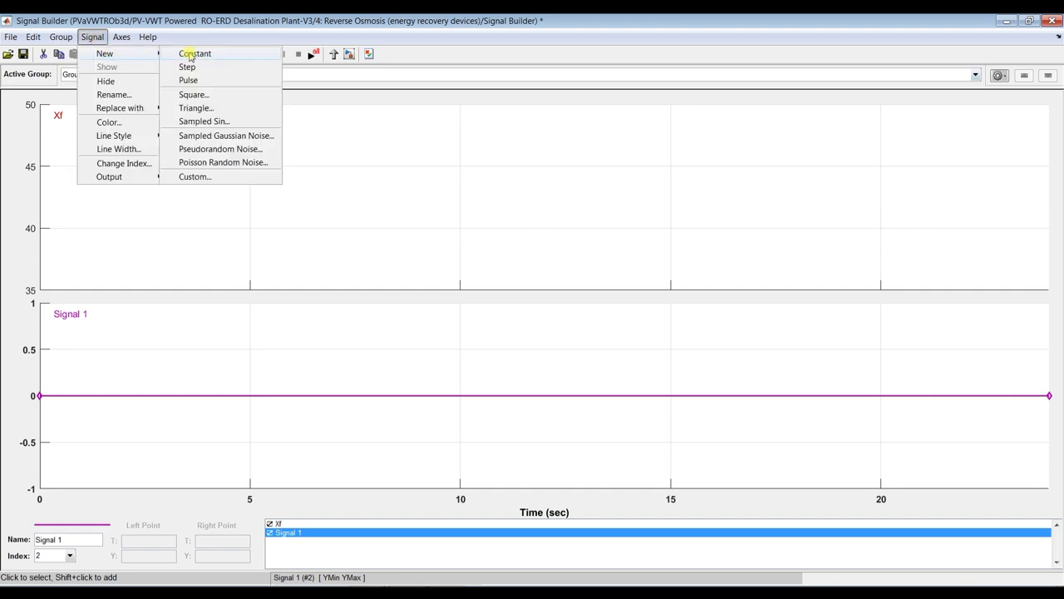
click(196, 53)
click(88, 138)
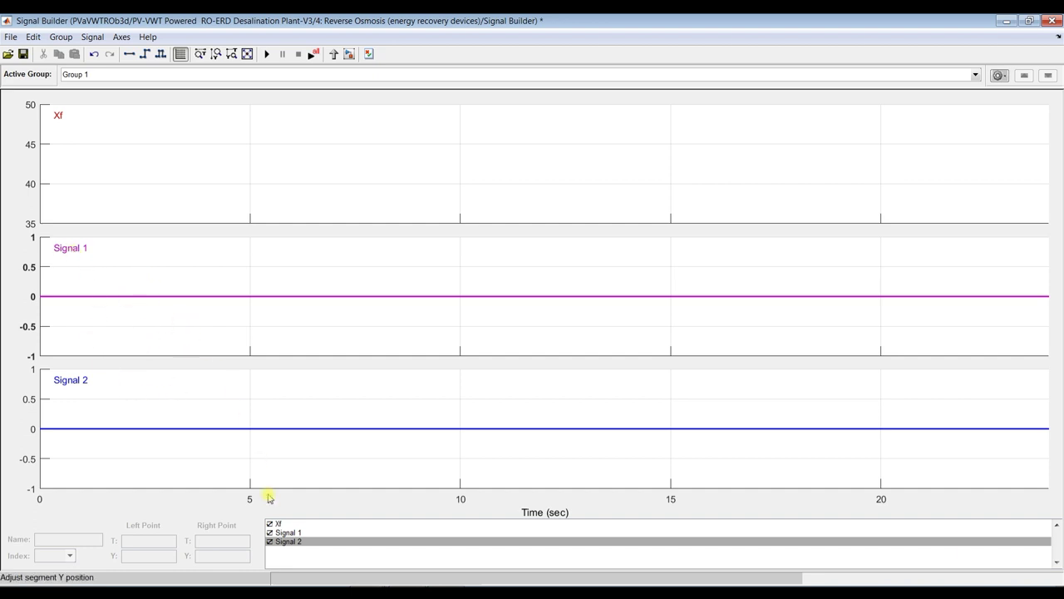
Step: Rename the second signal, Signal 1, as Md m3/day
click(298, 532)
click(69, 540)
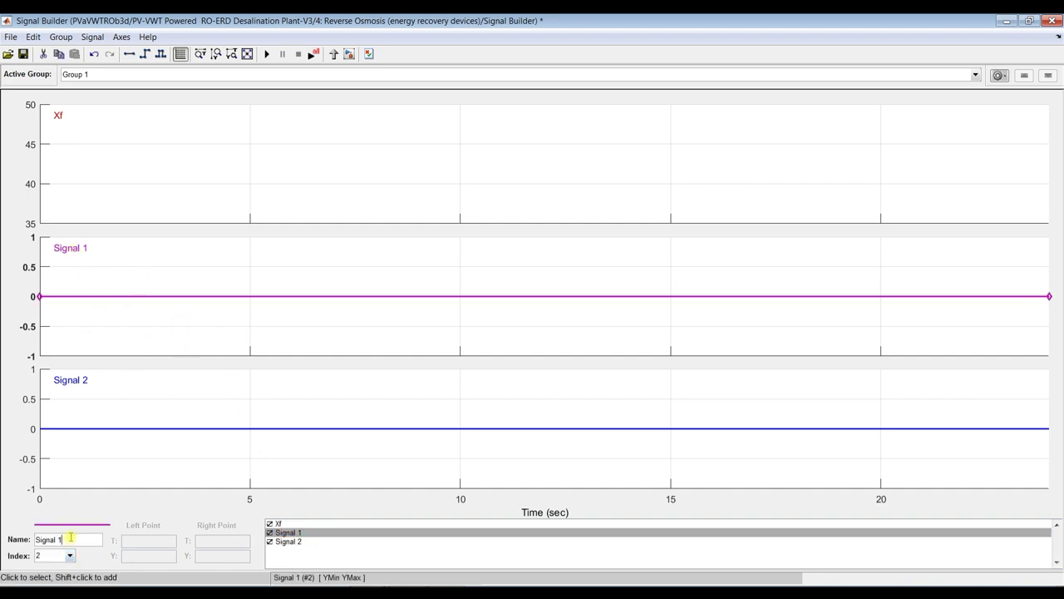
triple_click(71, 539)
text(Md m3/day)
click(139, 459)
Step: Rename the third signal, Signal 2, as RR
click(287, 541)
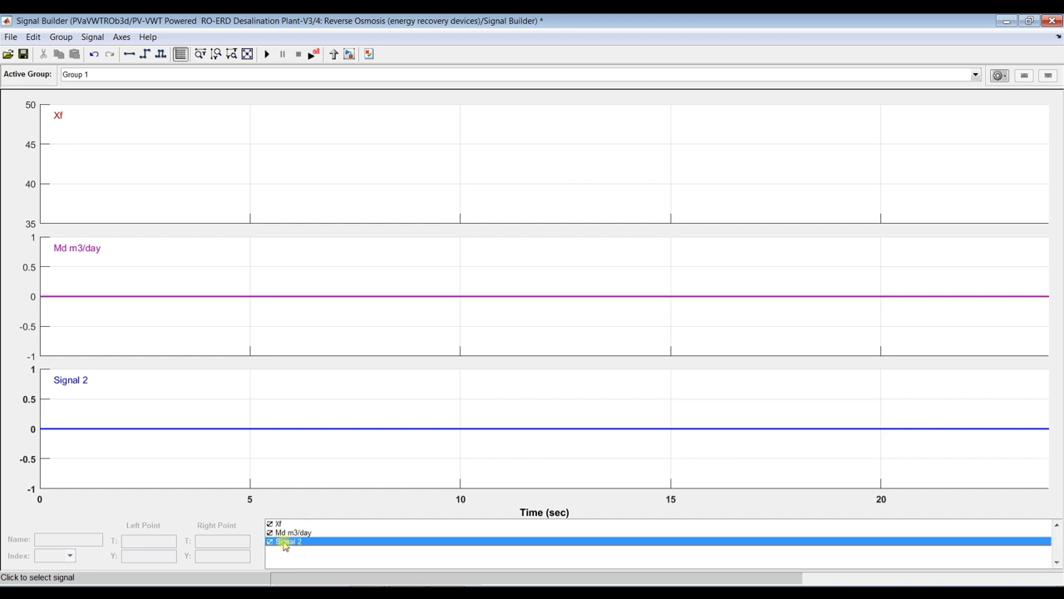
click(90, 387)
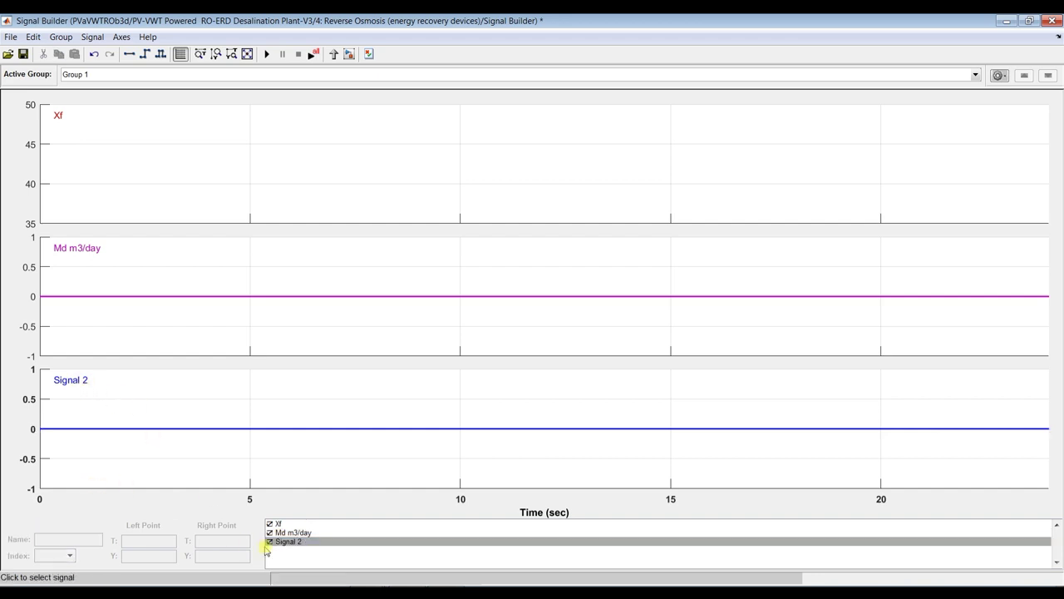
click(301, 542)
click(80, 541)
triple_click(80, 540)
text(RR)
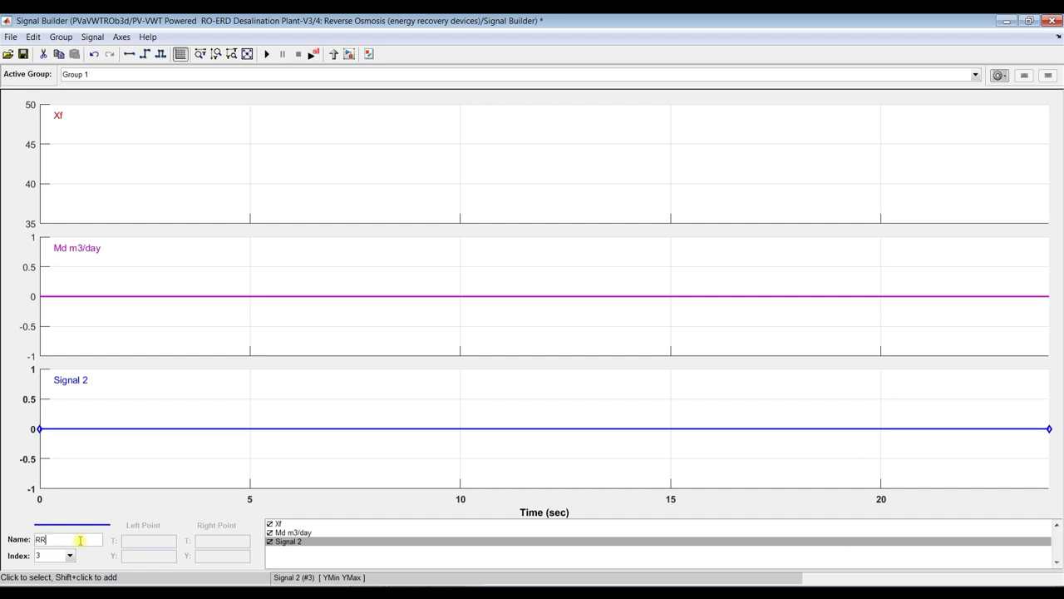
click(268, 398)
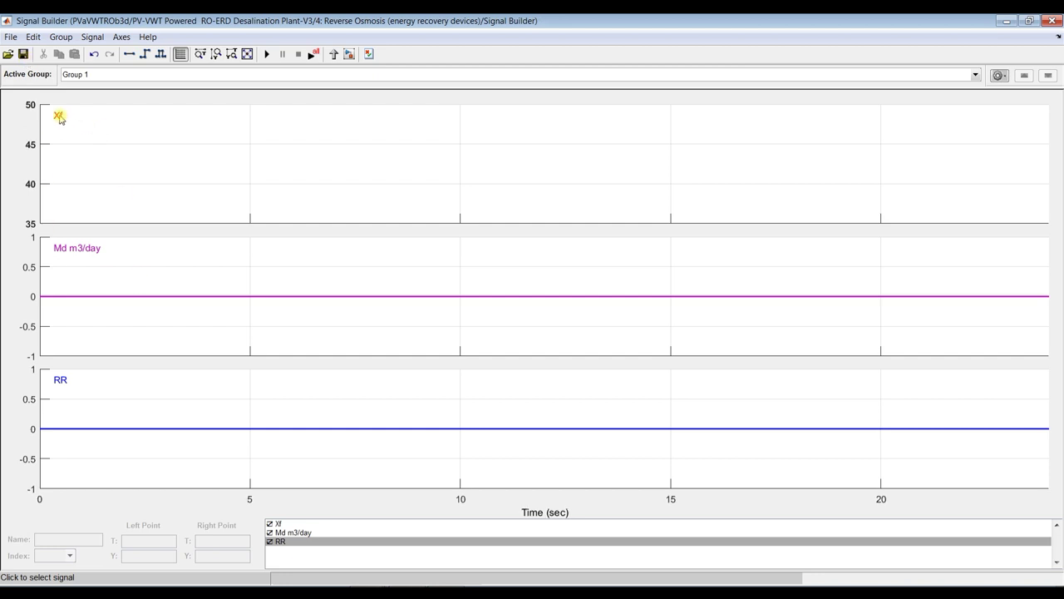
right_click(174, 172)
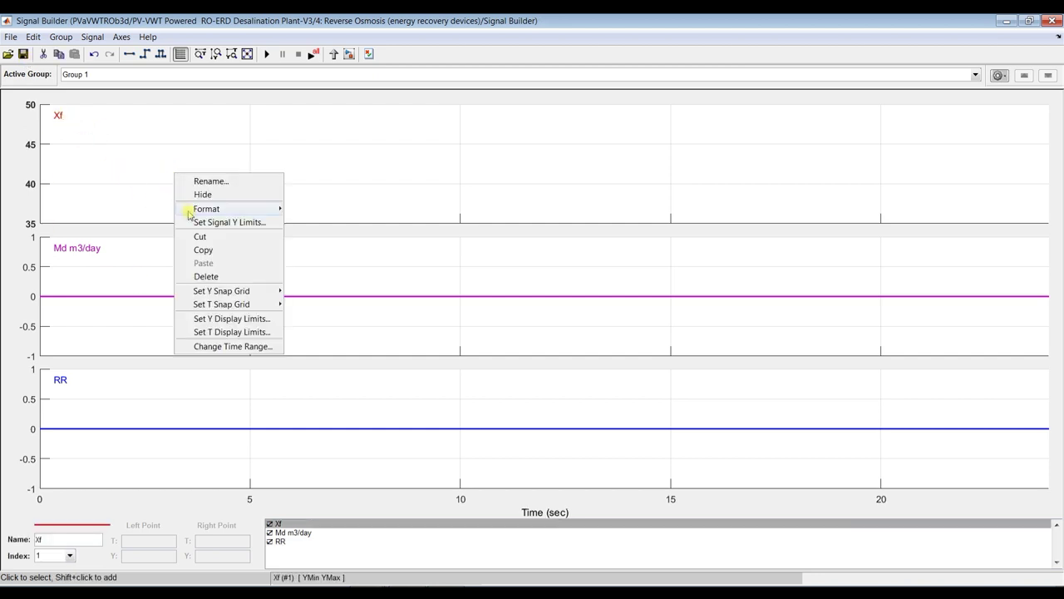
mouse_move(253, 211)
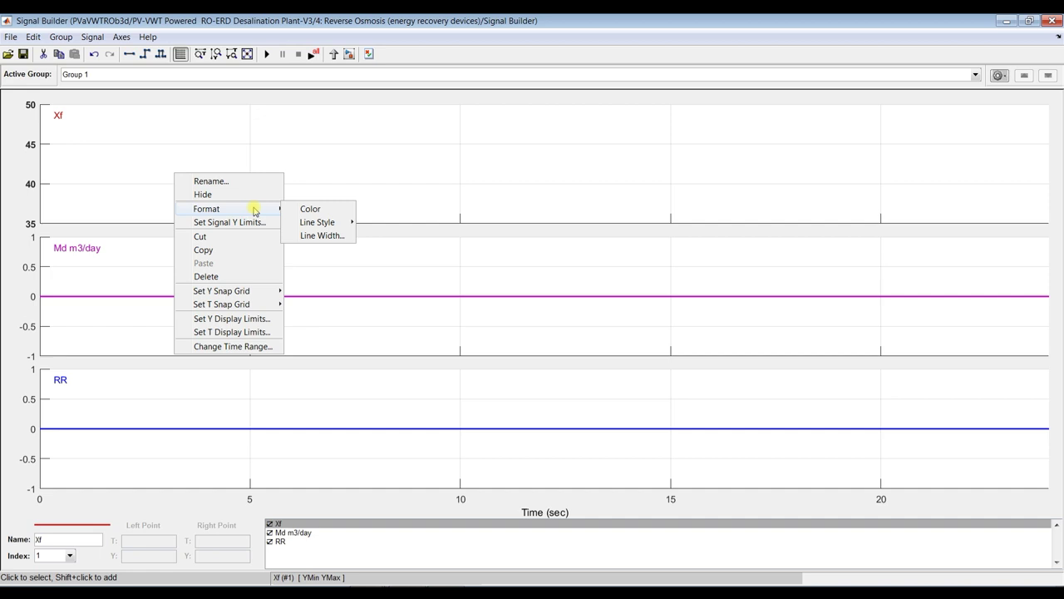
mouse_move(256, 291)
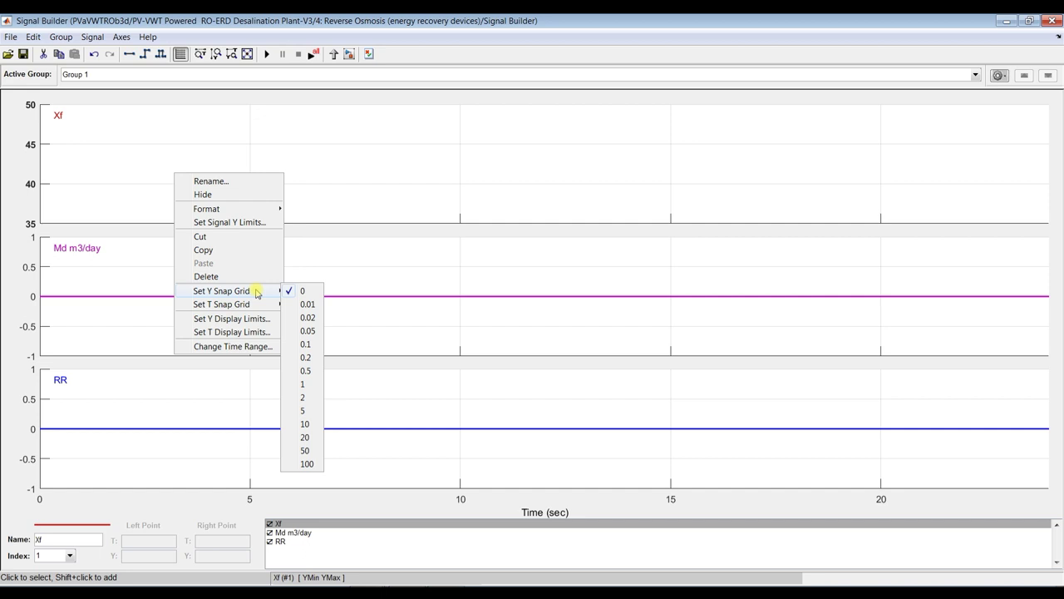
click(297, 124)
Step: Fit the Xf signal to the view and try to set its first point's T coordinate to 35
click(247, 54)
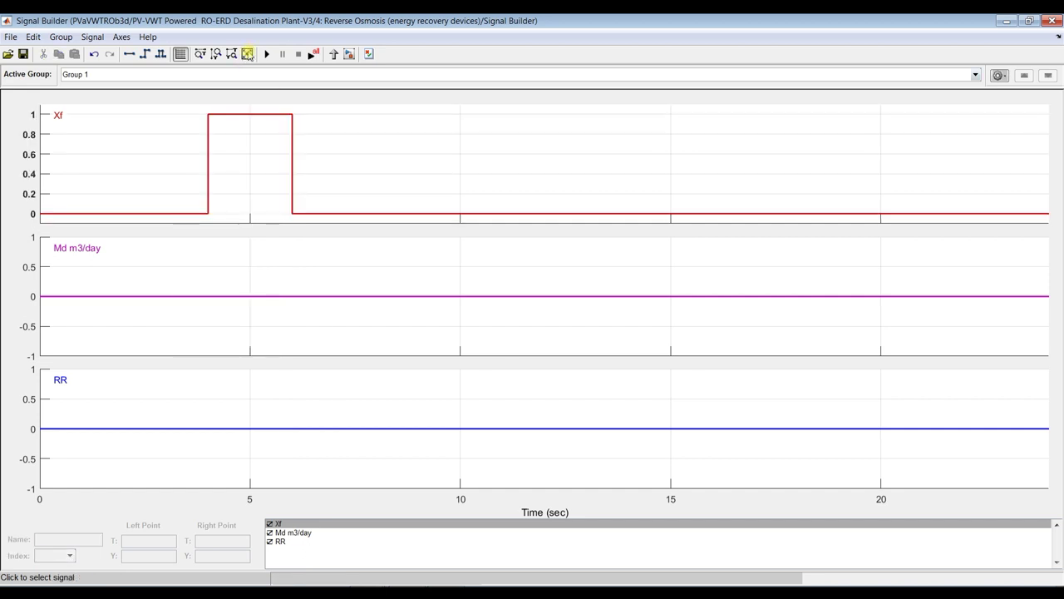
click(103, 214)
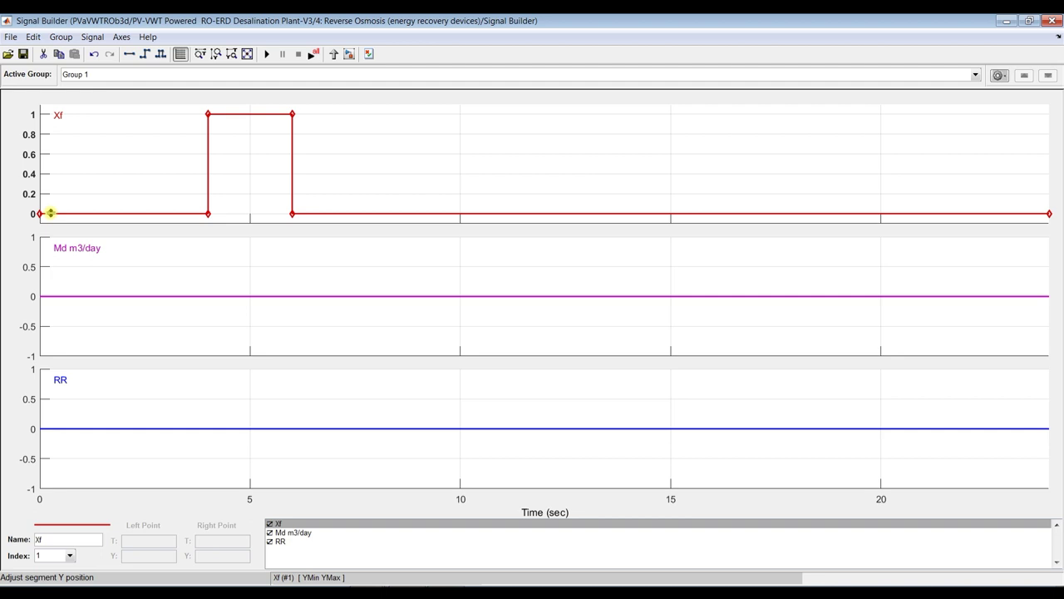
click(40, 214)
click(39, 214)
click(39, 213)
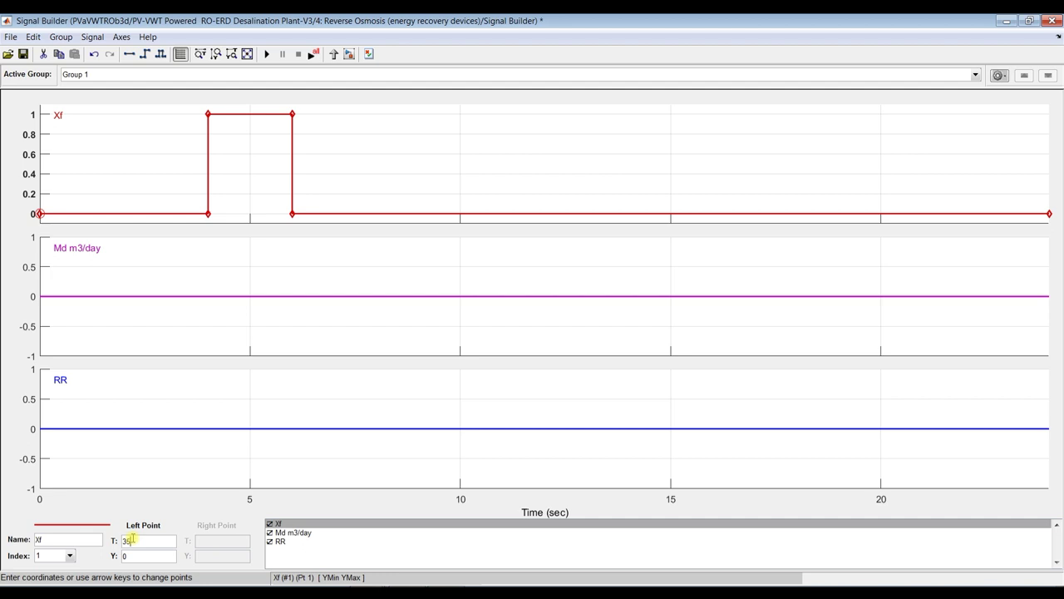
click(138, 555)
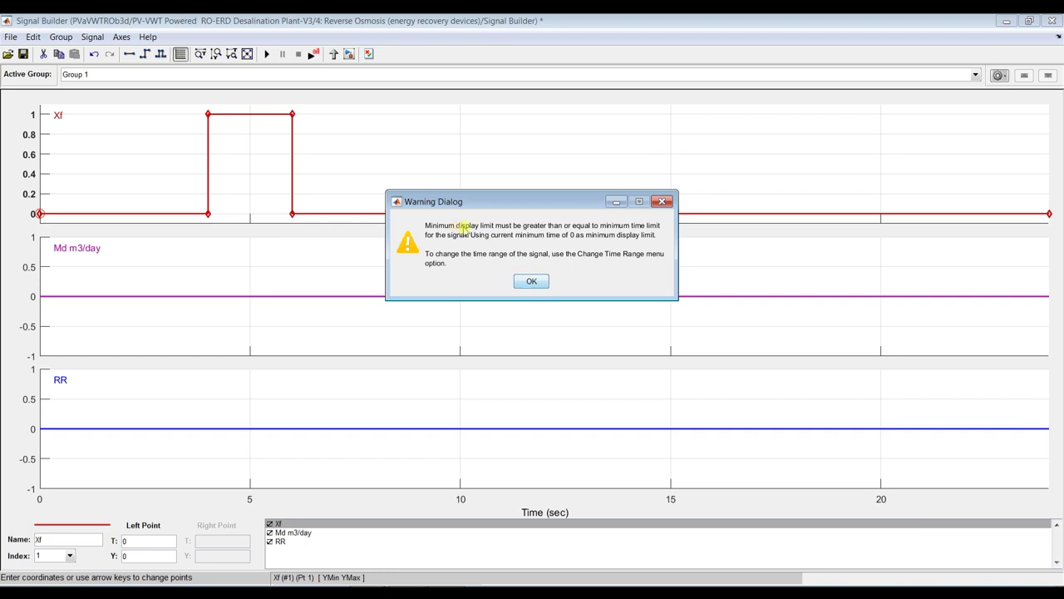
click(532, 281)
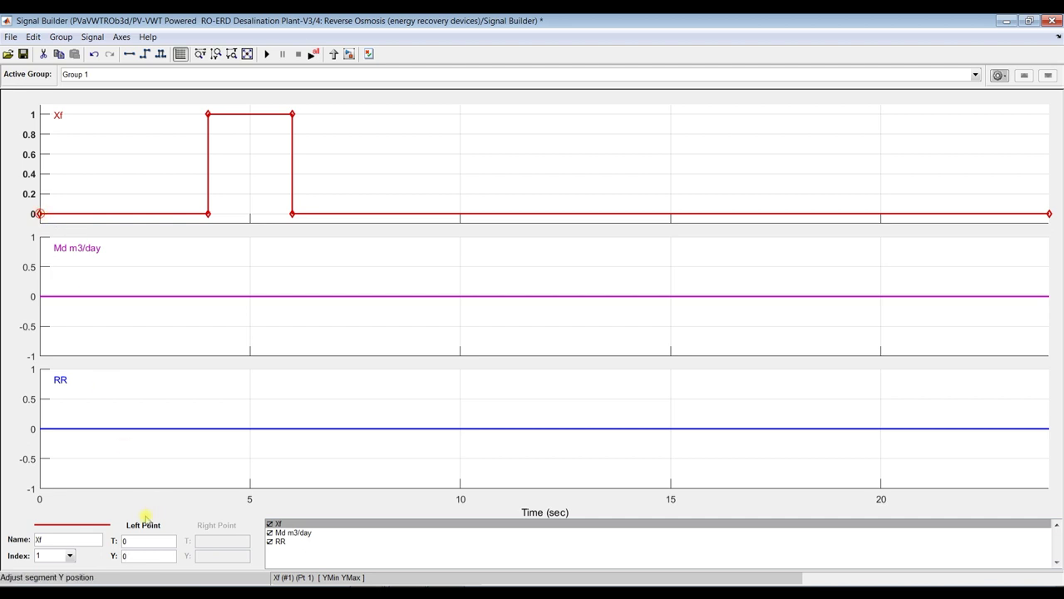
click(135, 154)
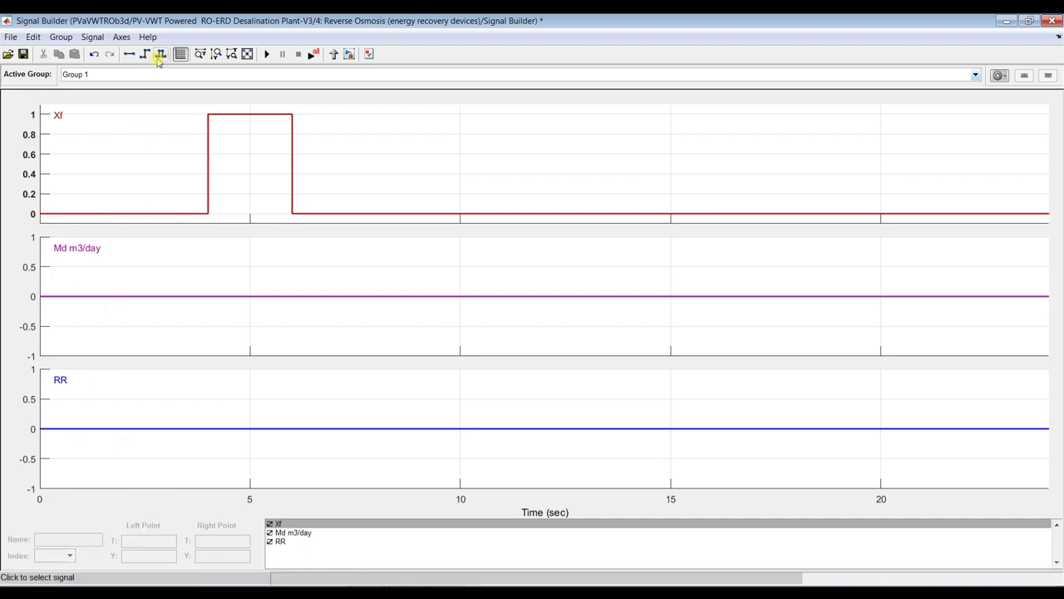
Step: Set the Xf signal's Y display limits to a minimum of 35 and a maximum of 50
right_click(138, 135)
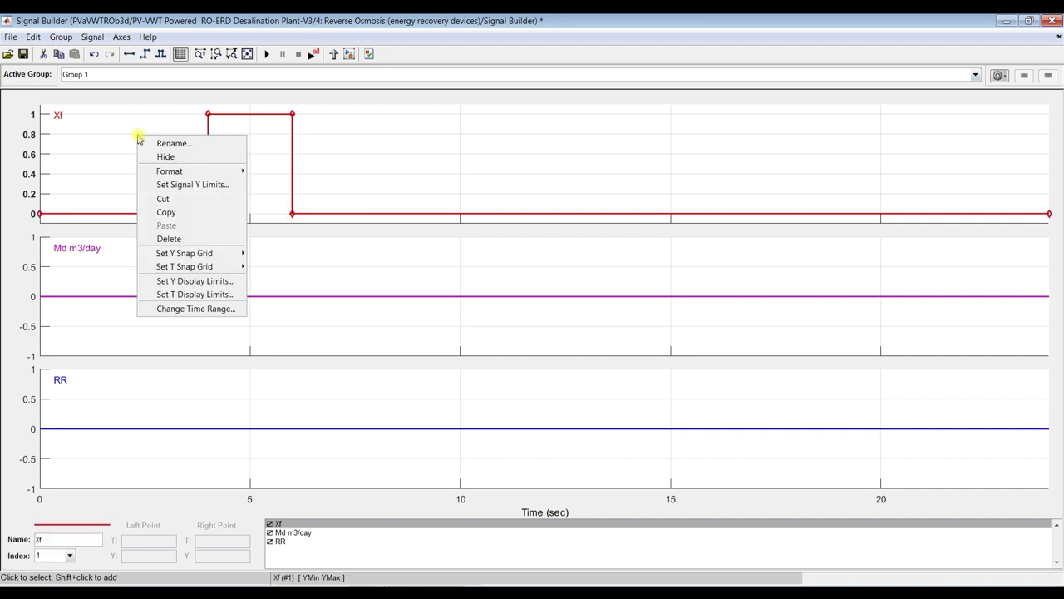
mouse_move(210, 255)
click(222, 285)
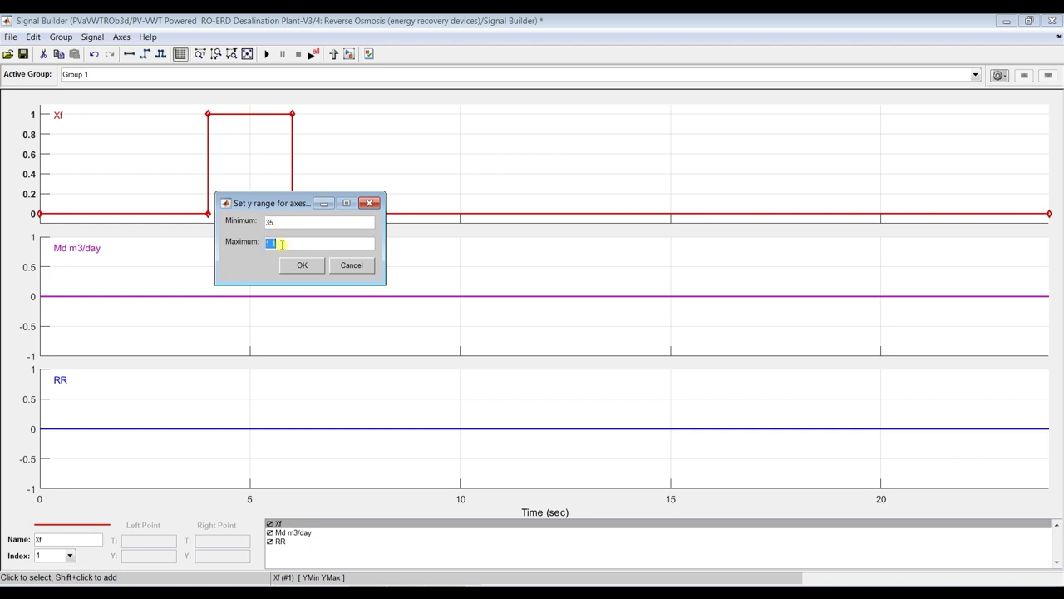
click(282, 244)
text(50)
click(302, 265)
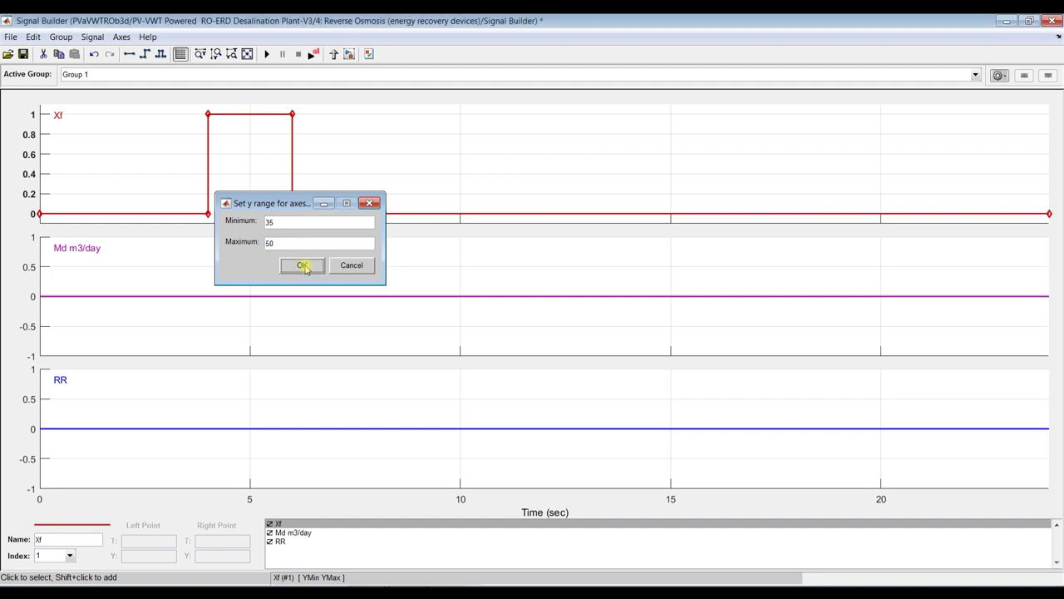
click(89, 191)
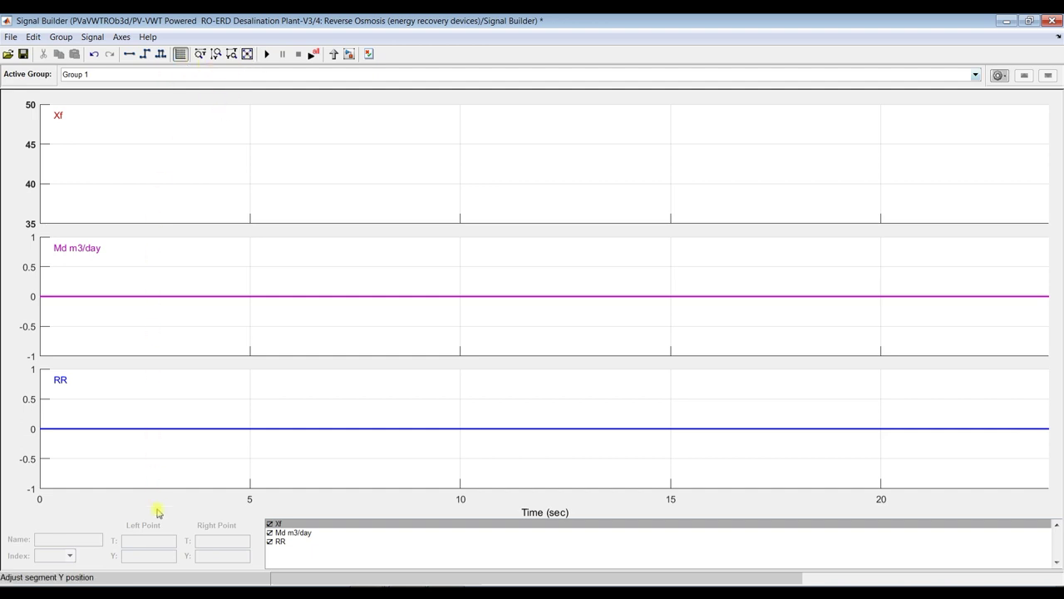
click(277, 523)
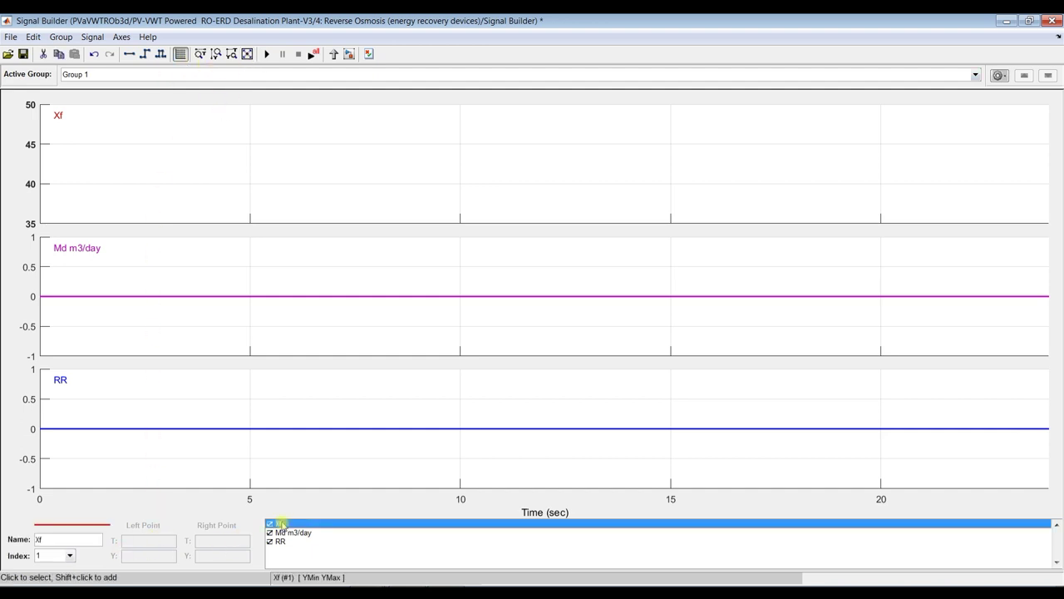
click(84, 539)
click(132, 539)
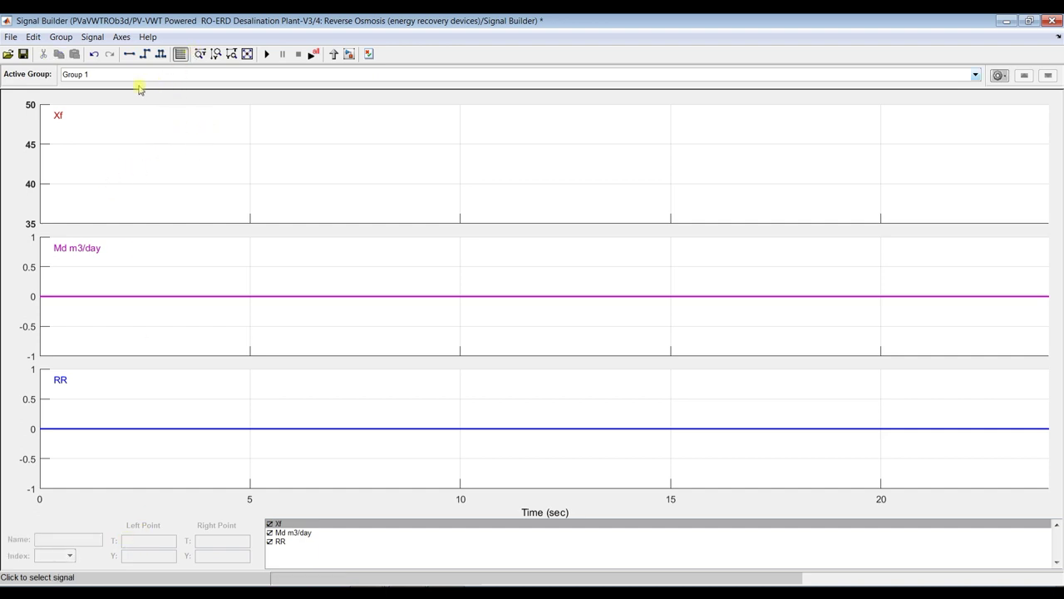
click(201, 55)
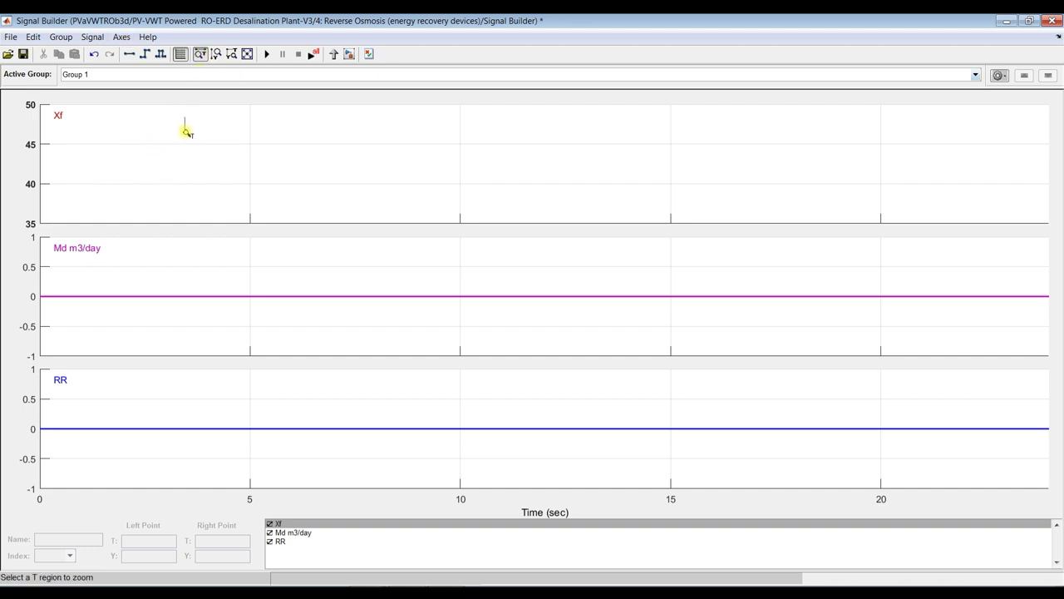
click(215, 55)
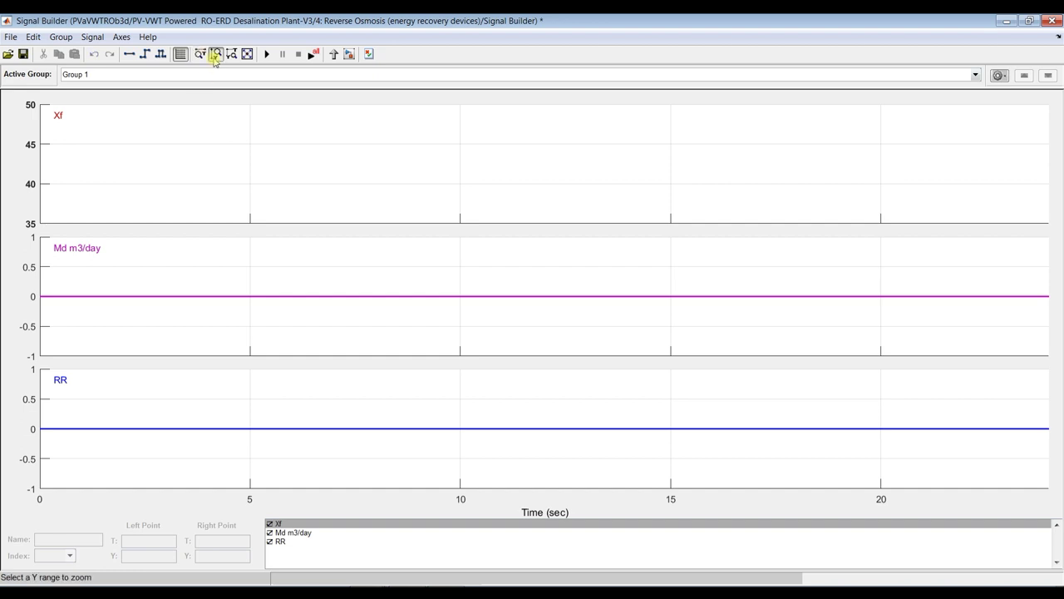
click(232, 54)
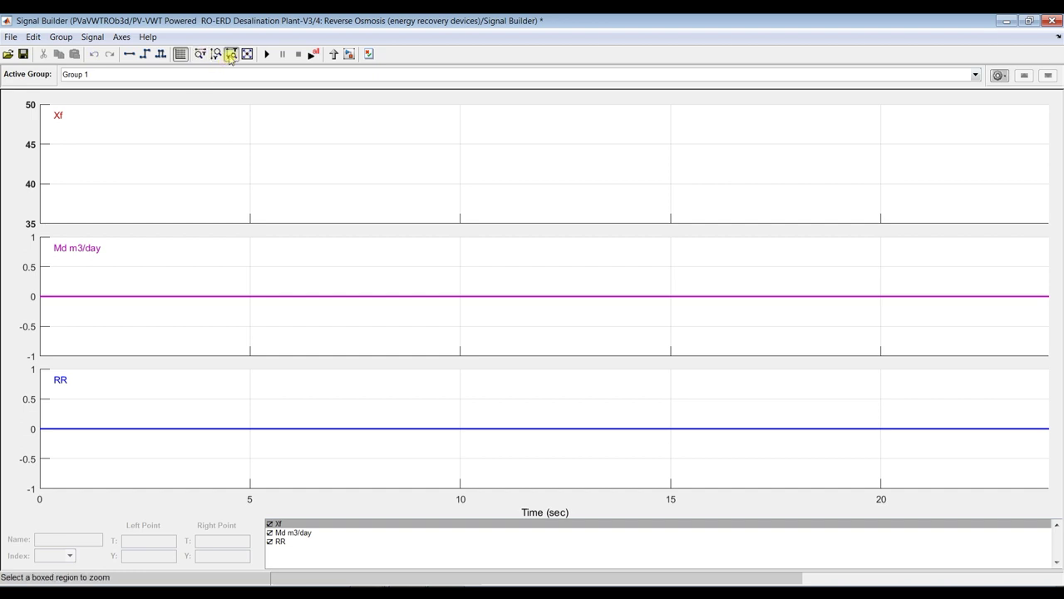
Step: Fit the Xf signal to the view and raise its first point at time 0 to about 4
click(246, 54)
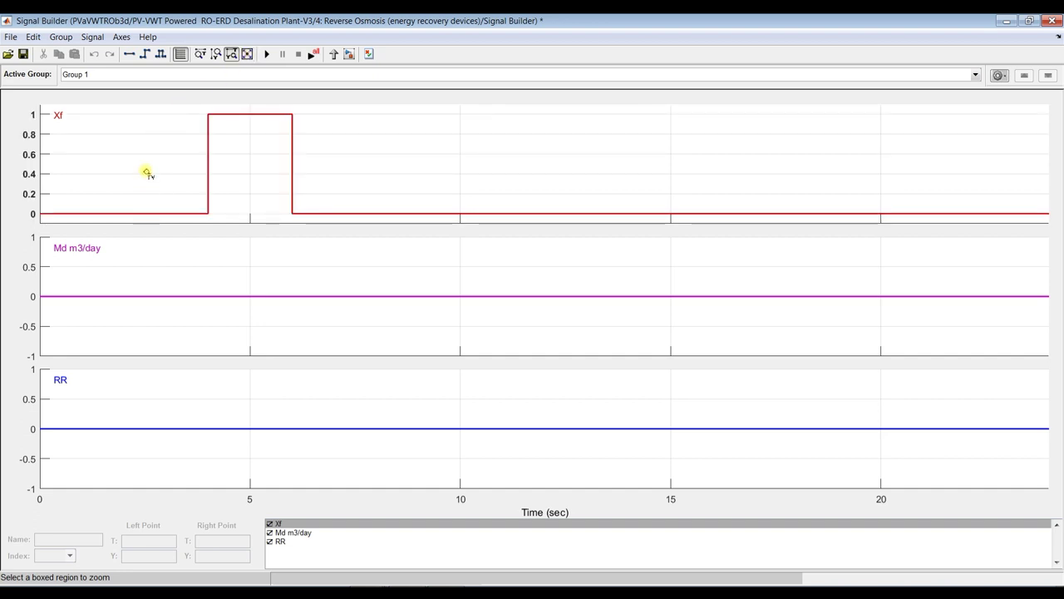
click(231, 54)
click(60, 214)
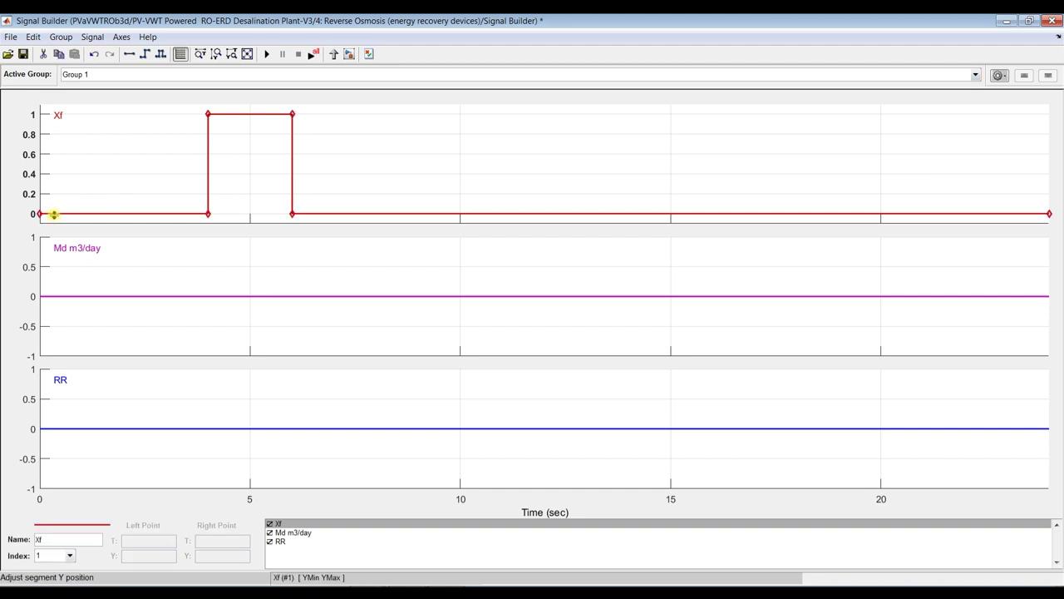
drag(40, 213, 53, 48)
drag(39, 121, 40, 16)
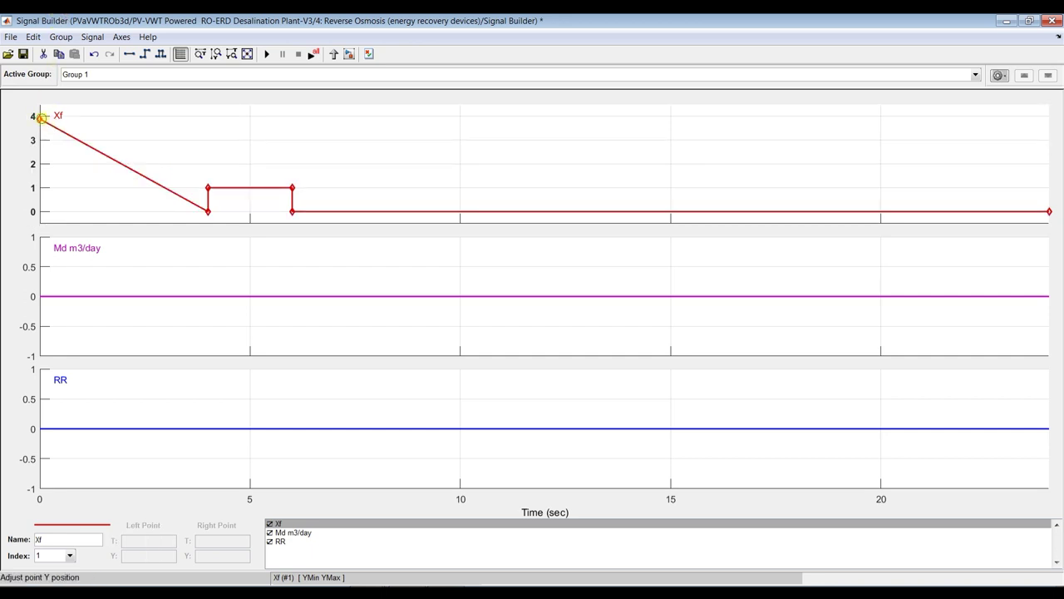
Step: Delete the Xf signal's intermediate pulse points, leaving one straight segment from time 0 to 24
click(208, 211)
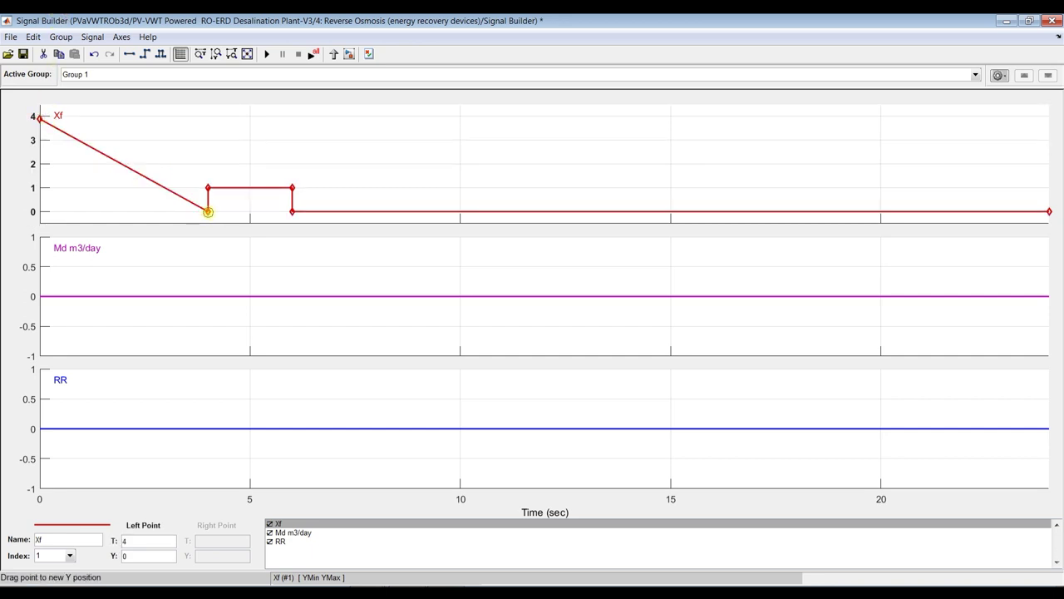
key(Delete)
key(Delete)
key(Delete)
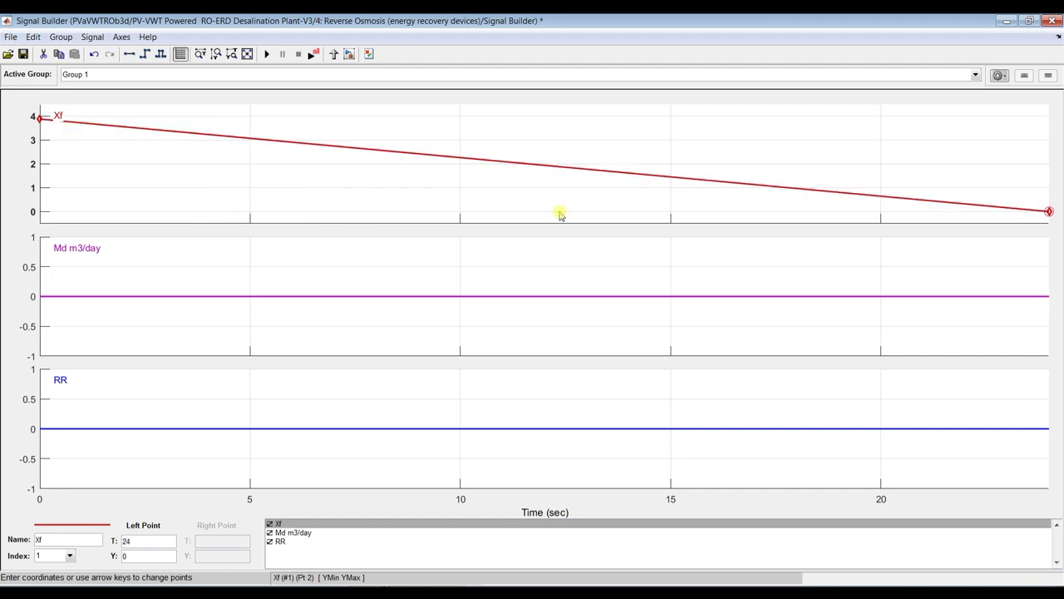
Step: Raise the Xf line's two endpoints in turns to 30 at time 0 and about 36 at time 24
drag(1048, 210, 994, 19)
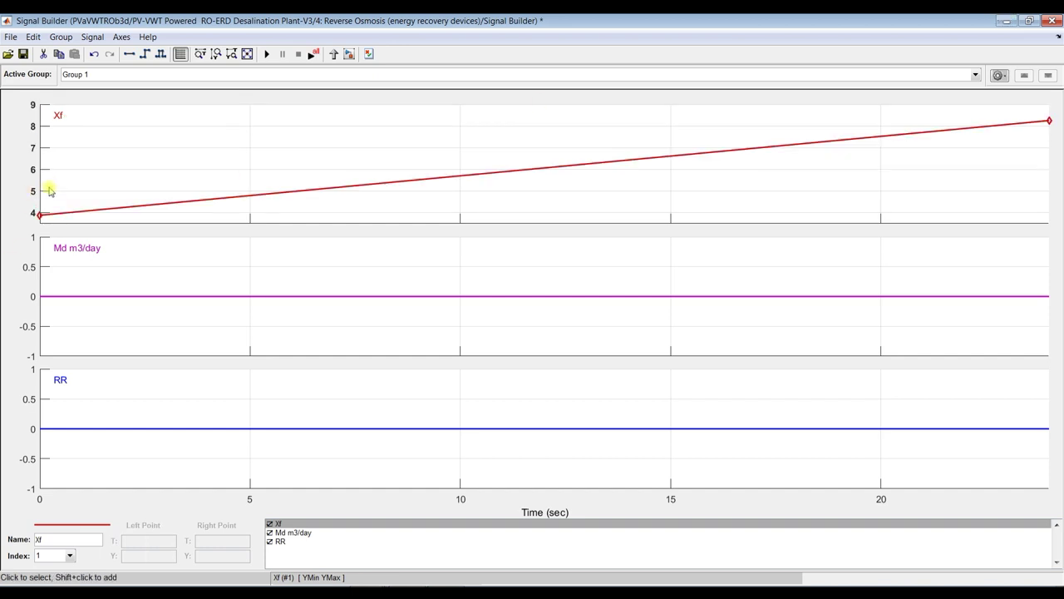
drag(40, 216, 40, 16)
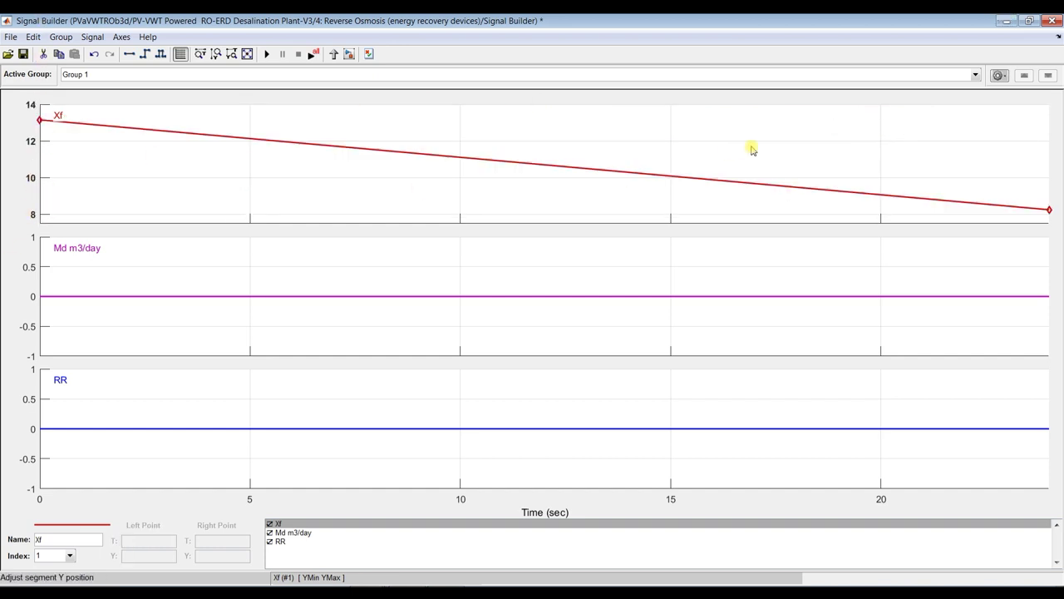
drag(1048, 210, 1040, 33)
drag(44, 206, 40, 37)
drag(1050, 203, 1046, 21)
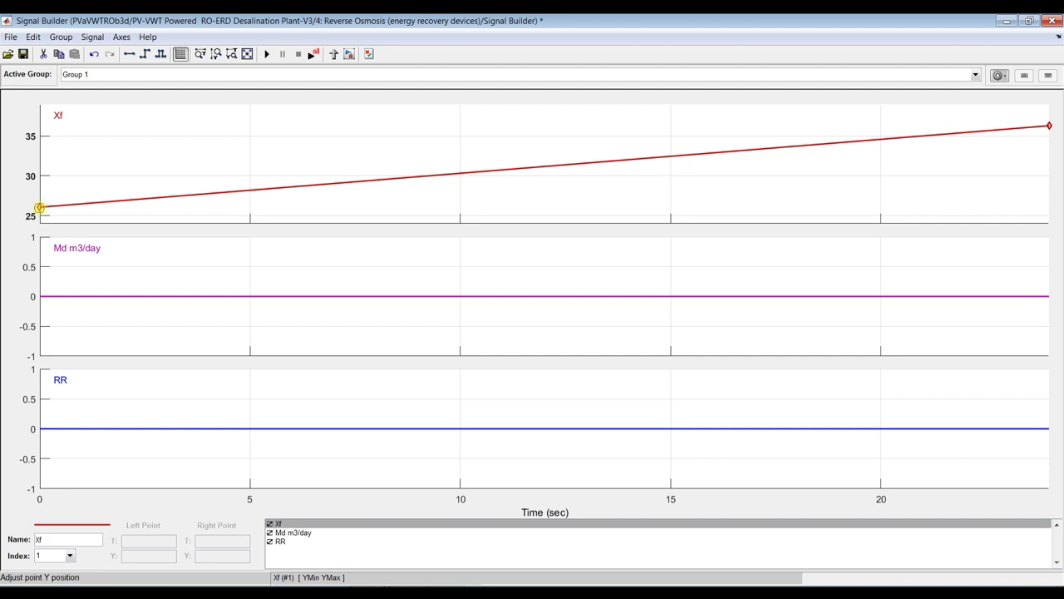
drag(39, 207, 40, 177)
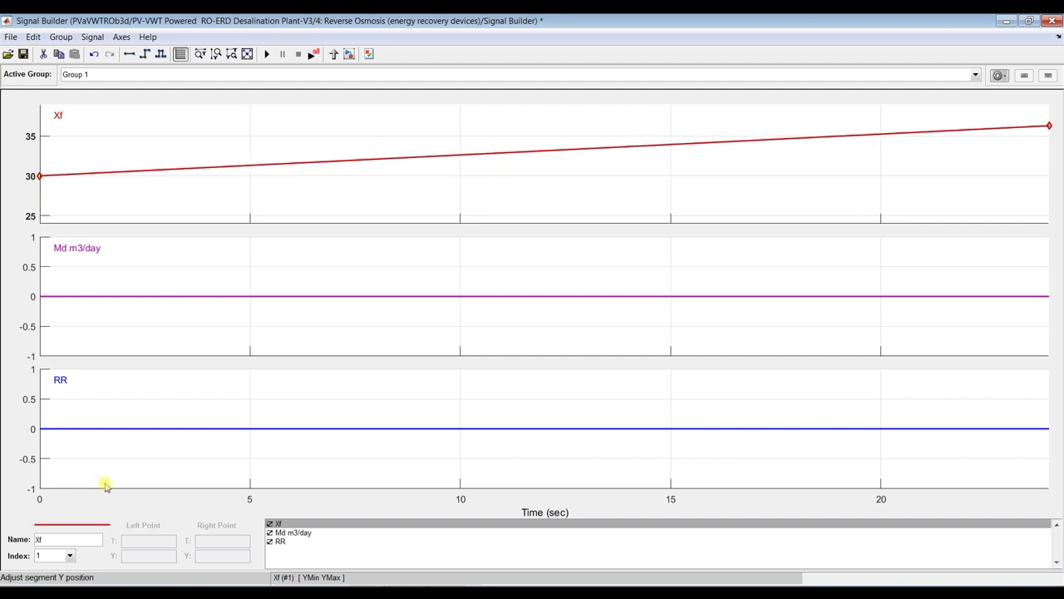
Step: Check the T and Y coordinates of the Xf signal's first point
click(67, 174)
click(40, 175)
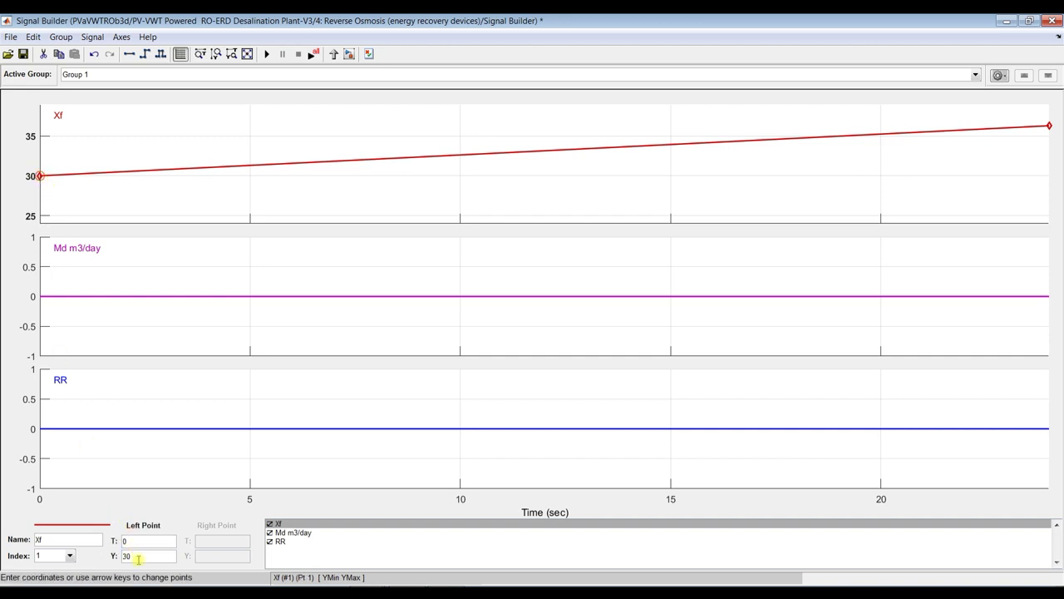
click(99, 174)
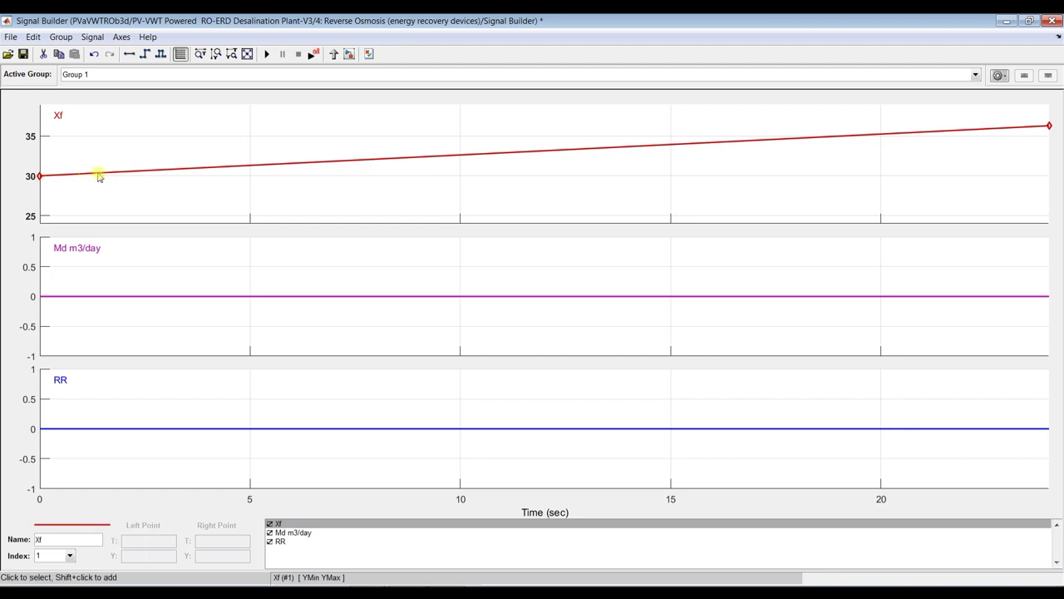
click(42, 175)
click(77, 173)
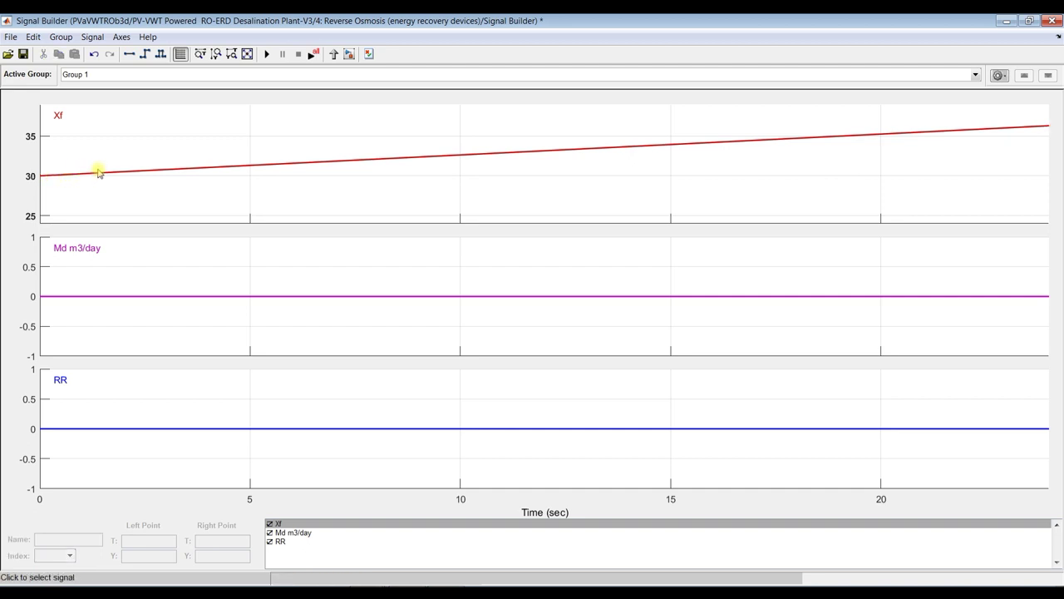
Step: Add seven points along the Xf line at about times 1, 2.6, 5, 6, 8.4, 10.2 and 13.4
click(94, 173)
shift+click(249, 165)
shift+click(147, 170)
shift+click(83, 173)
shift+click(293, 163)
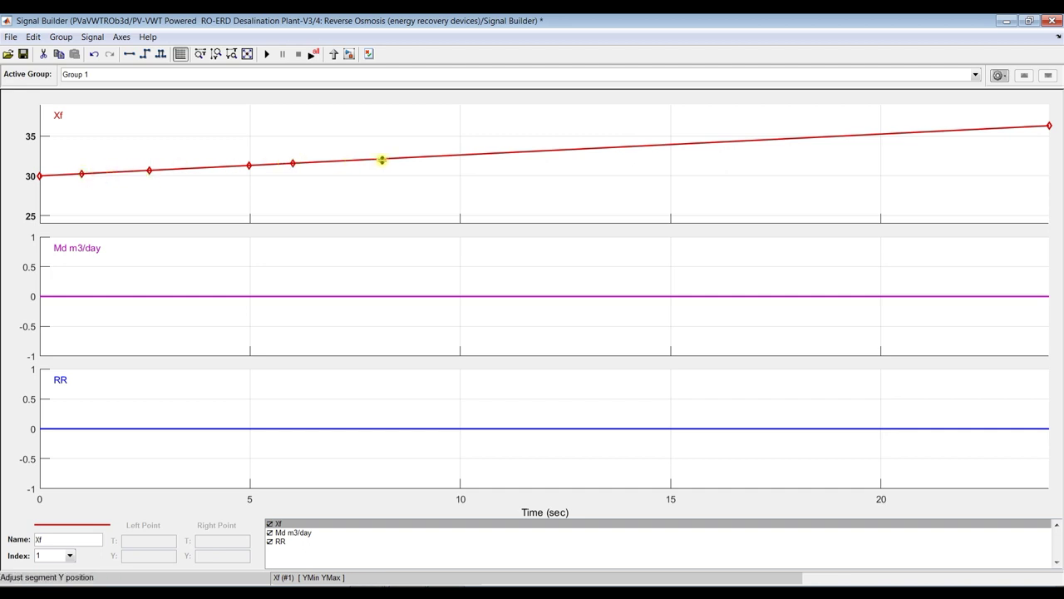
shift+click(391, 158)
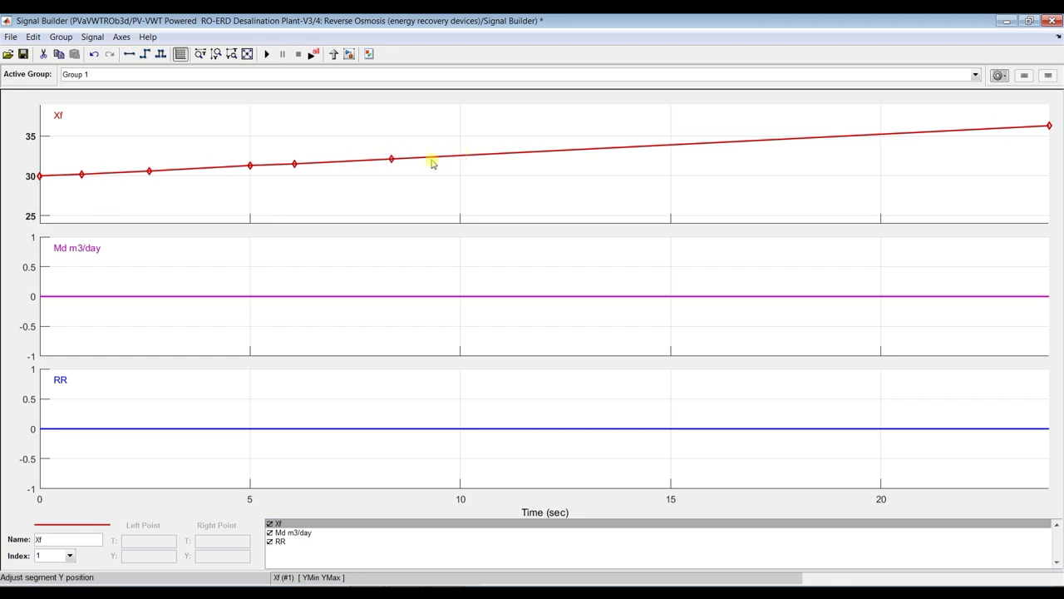
shift+click(470, 155)
shift+click(607, 149)
Step: Set the Y value of the Xf signal's endpoint at time 24 to 50
click(1049, 126)
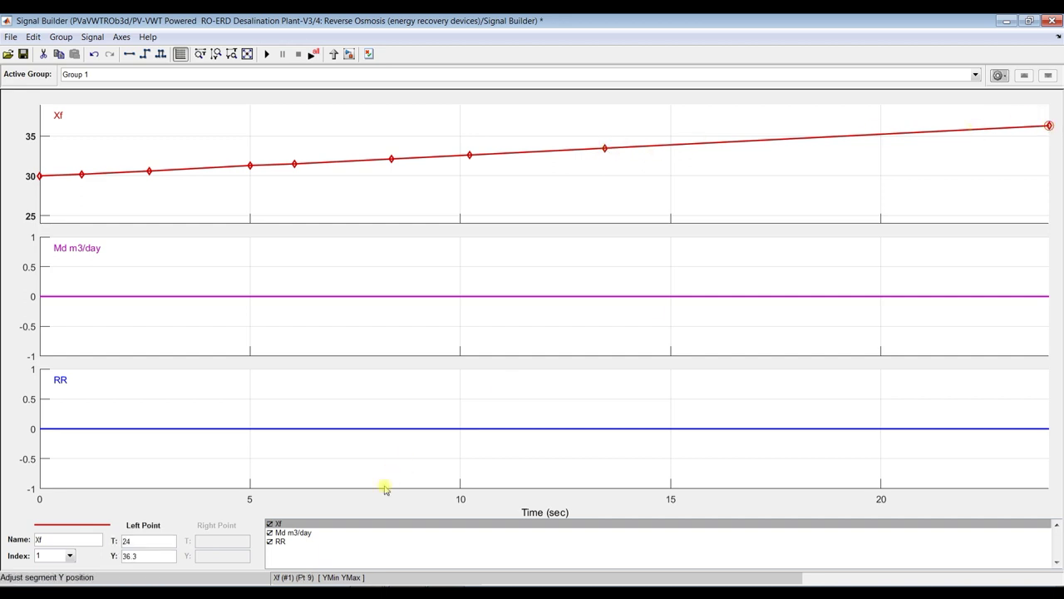
click(138, 555)
text(50)
key(Return)
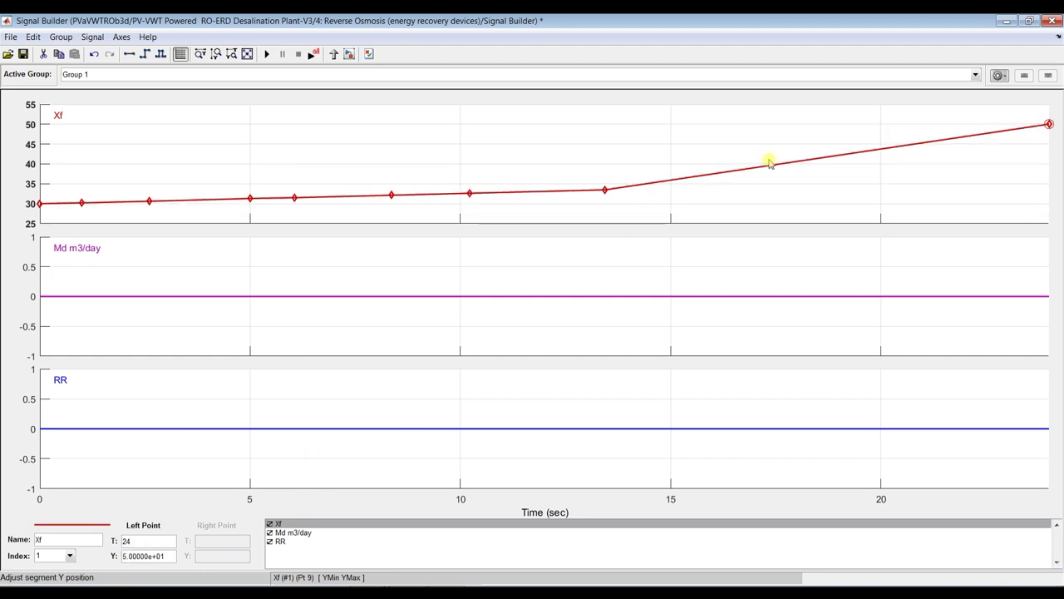
Step: Raise the seven intermediate Xf points one by one into a rising curve from about 33 at time 1 to about 50 at time 13.4
drag(80, 203, 80, 193)
drag(148, 200, 149, 180)
drag(251, 199, 250, 169)
drag(294, 197, 294, 156)
drag(393, 192, 393, 144)
drag(469, 192, 466, 136)
drag(604, 189, 606, 122)
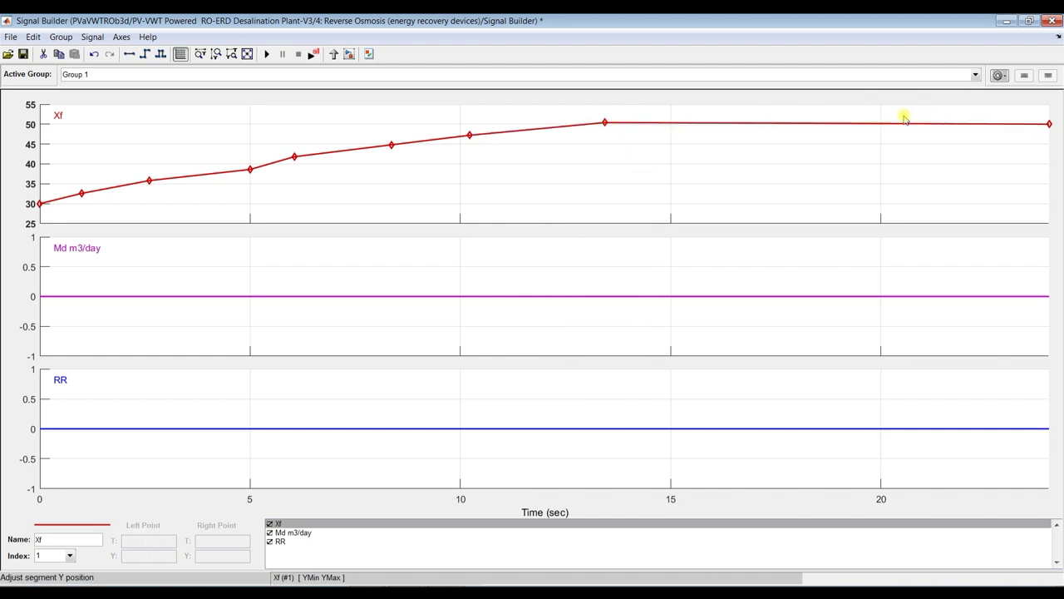
Step: Lower the Xf points near times 10.2 and 13.4 to about 45.5 and 47
drag(606, 122, 605, 128)
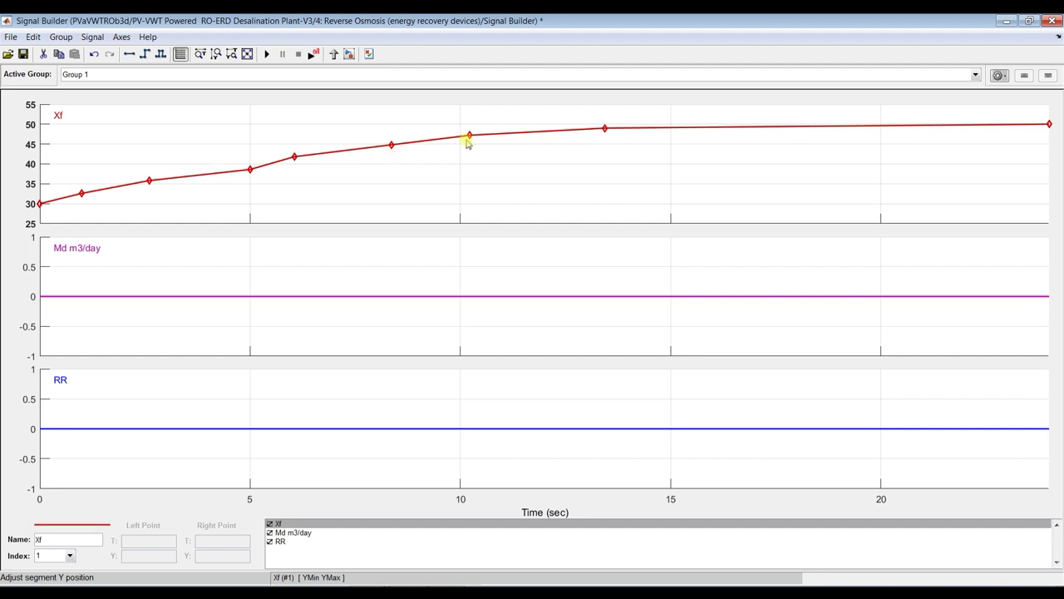
drag(468, 133, 469, 142)
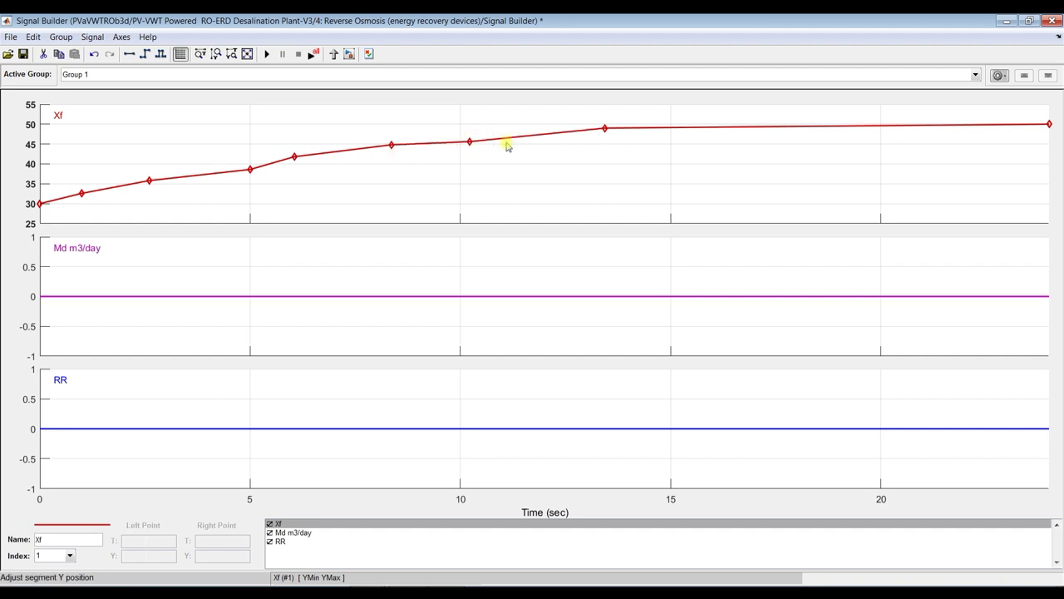
drag(605, 128, 613, 135)
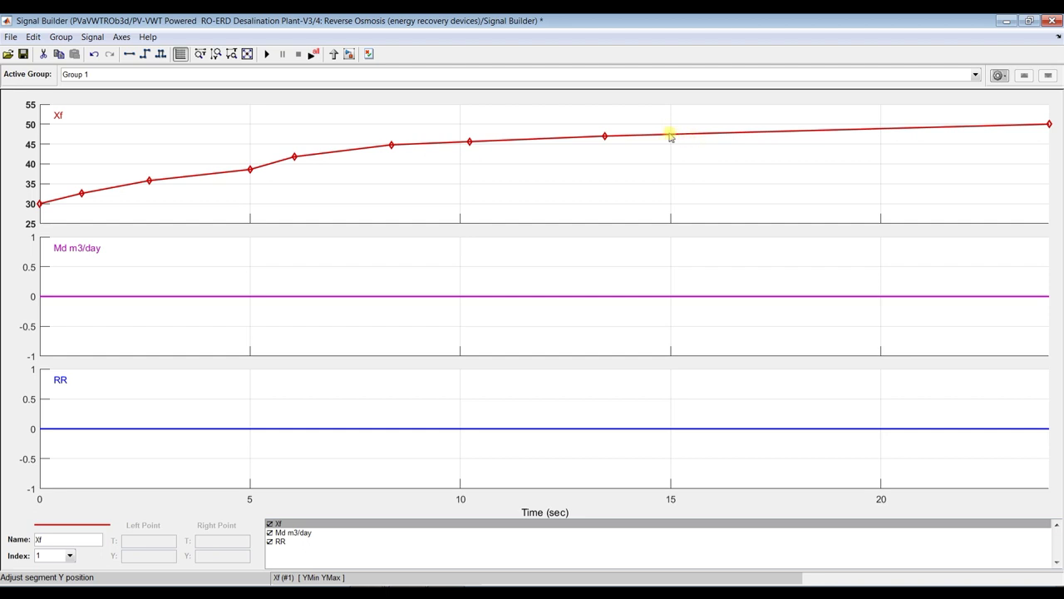
Step: Add two more points to the last Xf segment at about times 15.6 and 18
click(606, 134)
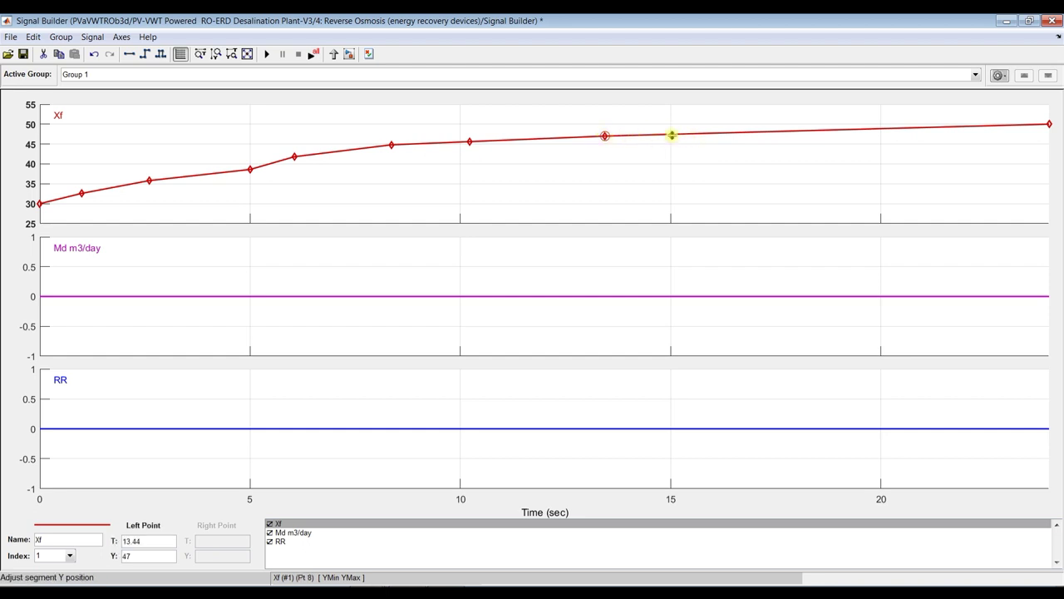
click(679, 136)
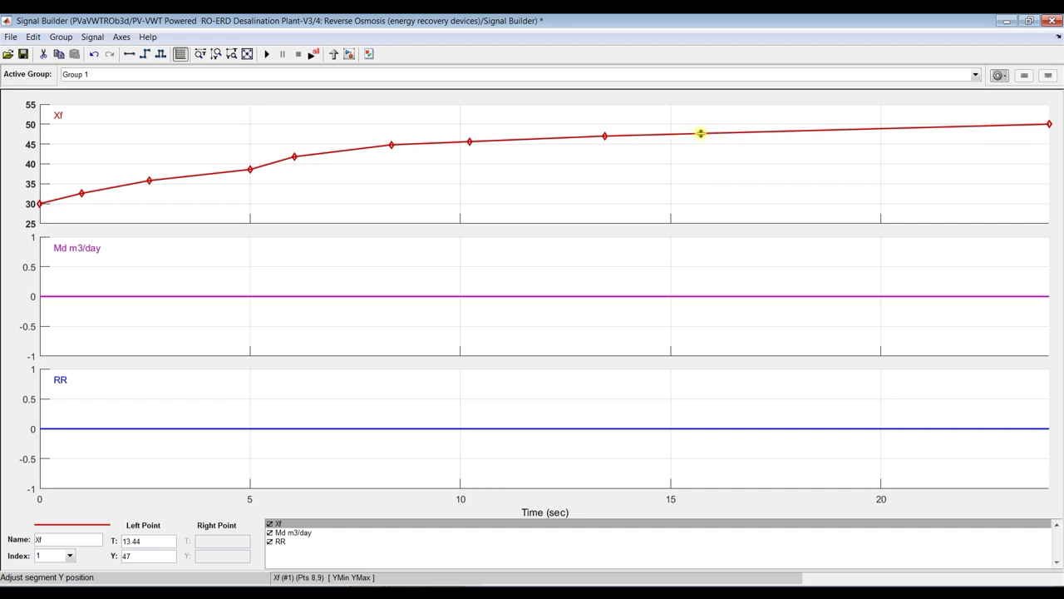
click(694, 142)
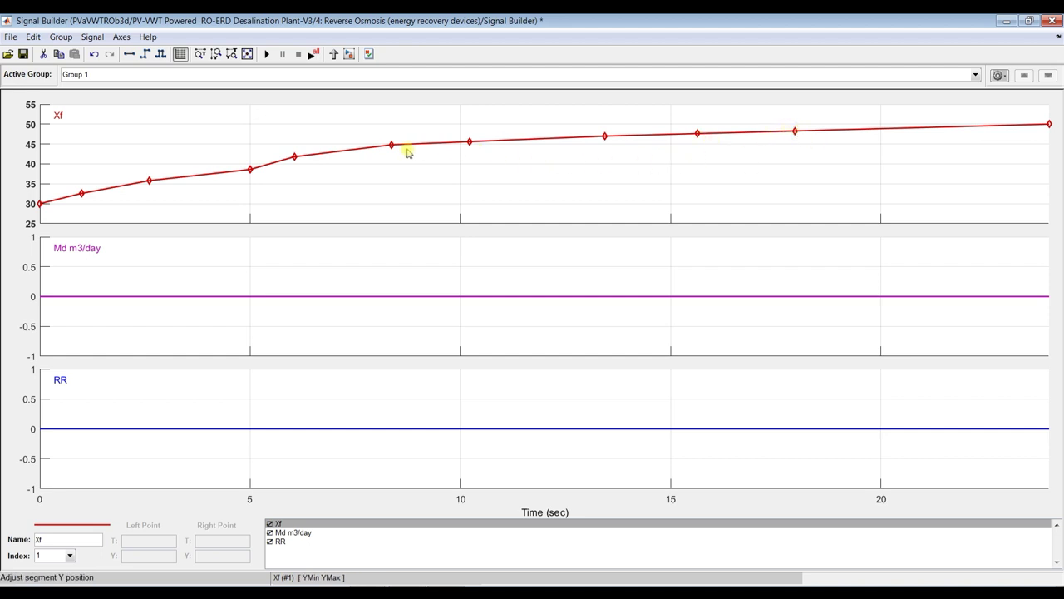
Step: Smooth the Xf curve by lowering its points between about times 2.6 and 13.4, and save the model
drag(148, 179, 152, 186)
drag(251, 168, 294, 164)
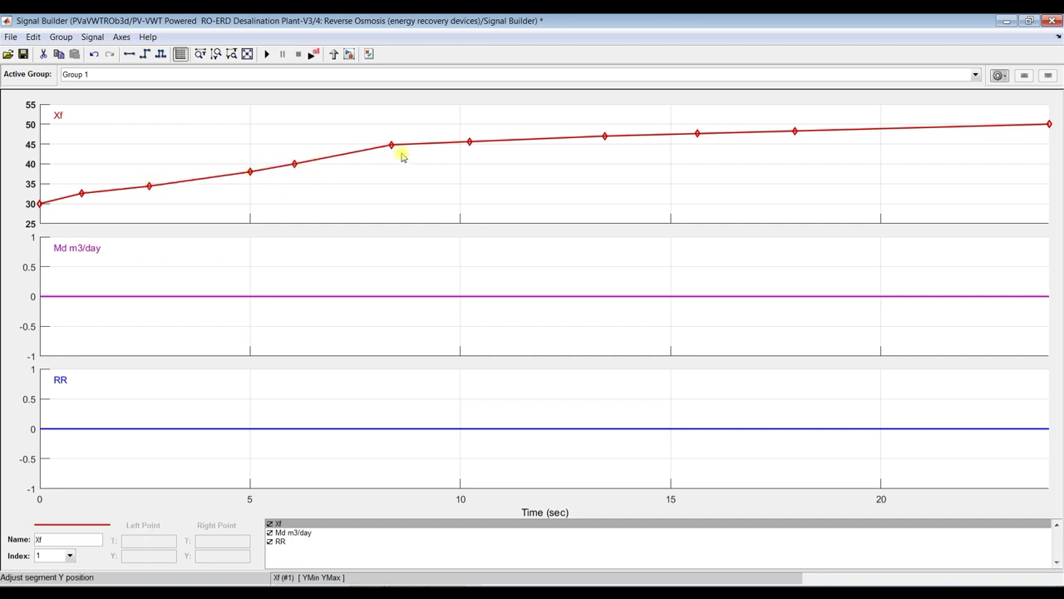
drag(391, 145, 392, 154)
drag(468, 142, 469, 146)
drag(606, 138, 605, 137)
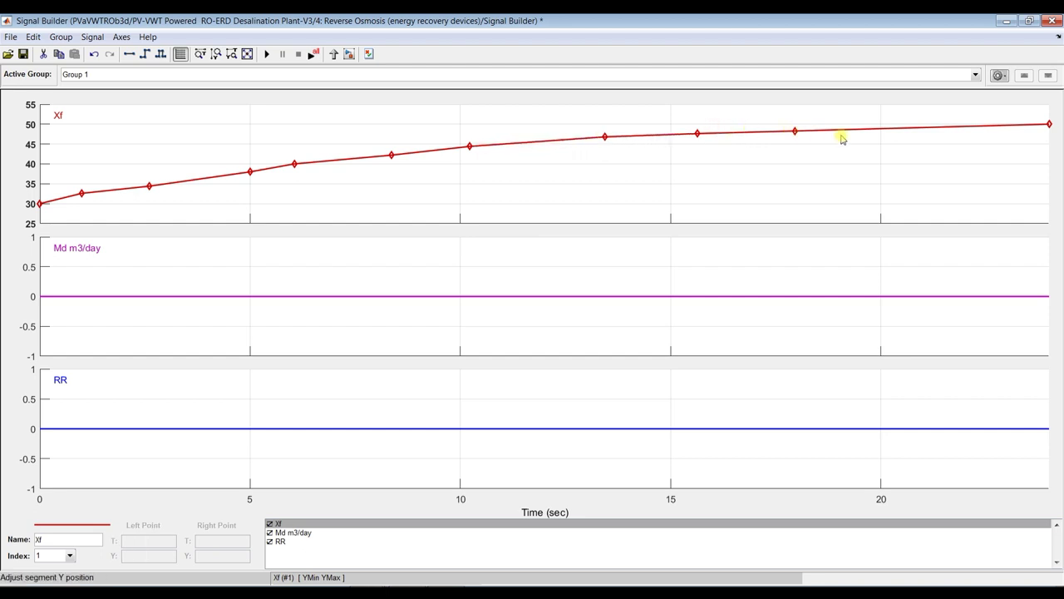
click(23, 55)
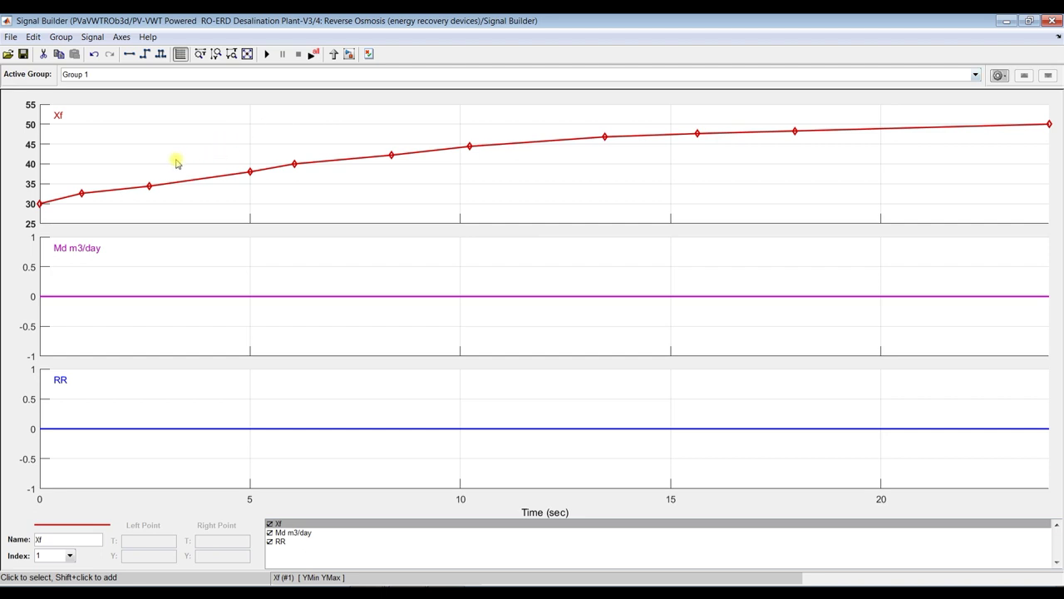
Step: Raise the Md m3/day line's endpoints to about 3.4 at time 0 and about 9 at time 24
click(152, 261)
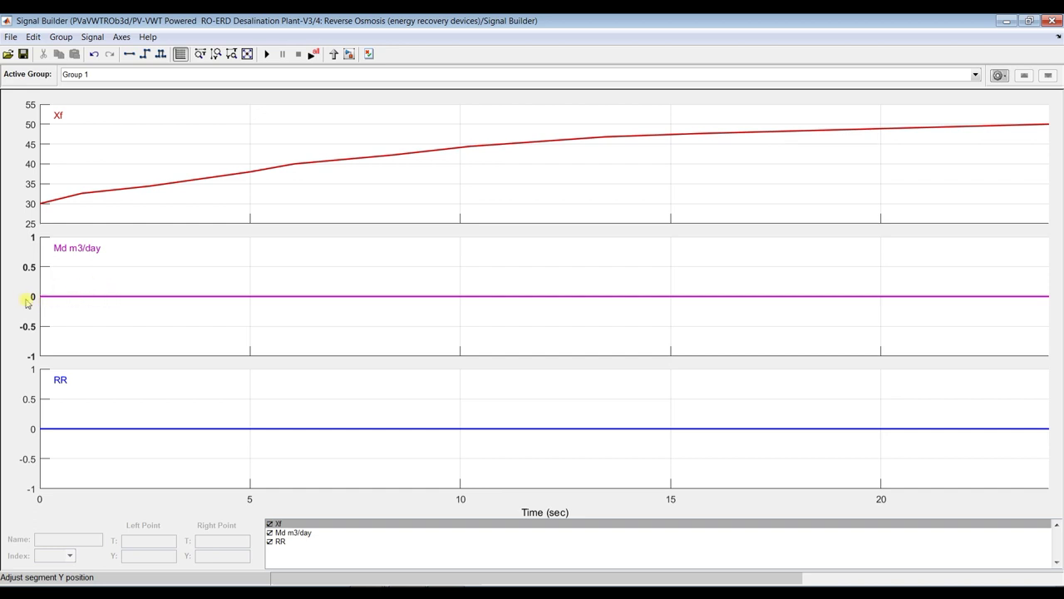
click(52, 296)
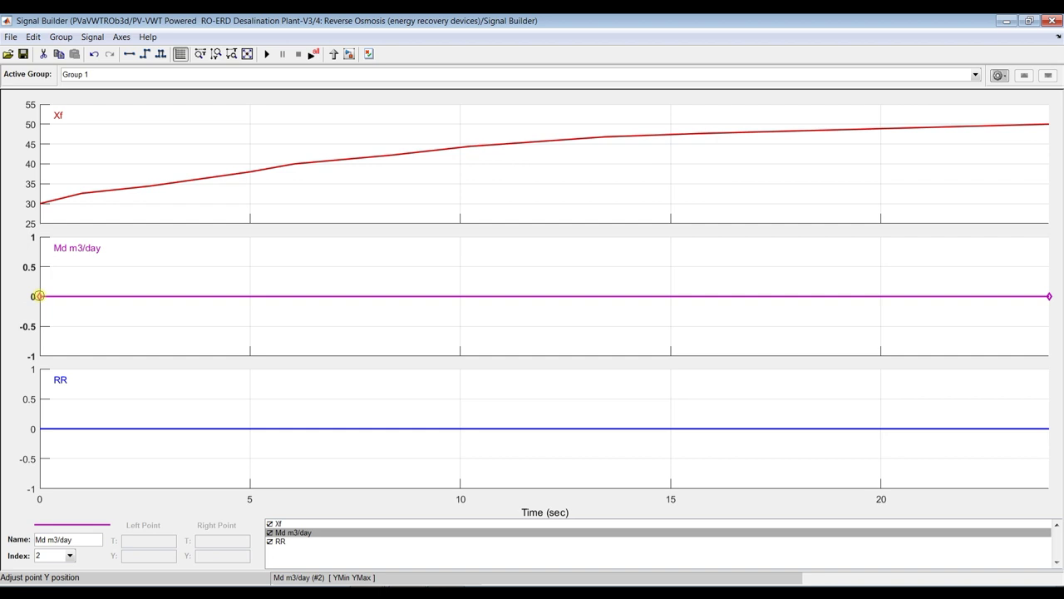
drag(39, 296, 40, 187)
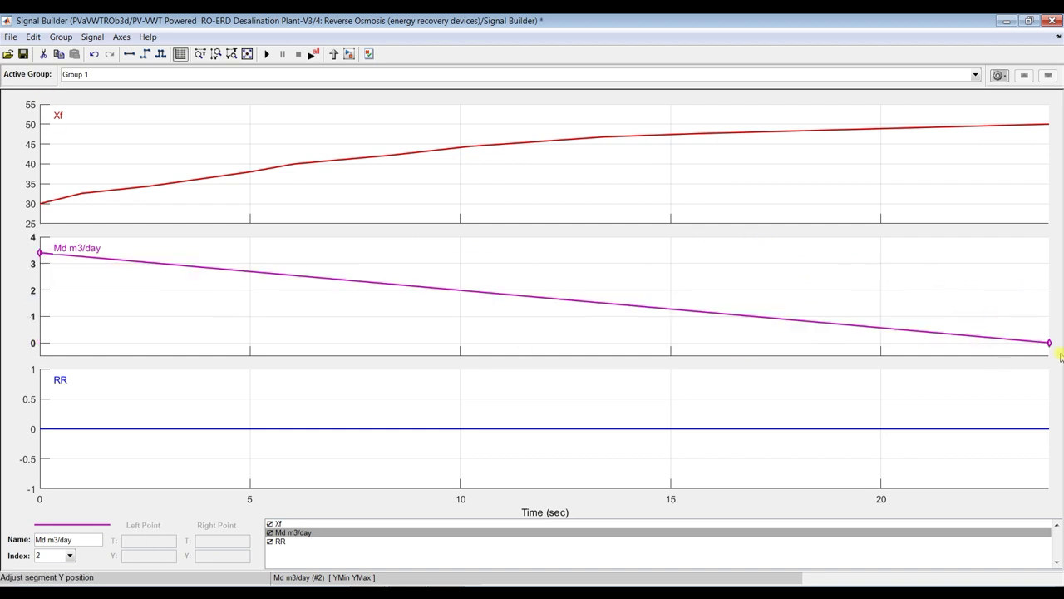
drag(1050, 343, 1047, 104)
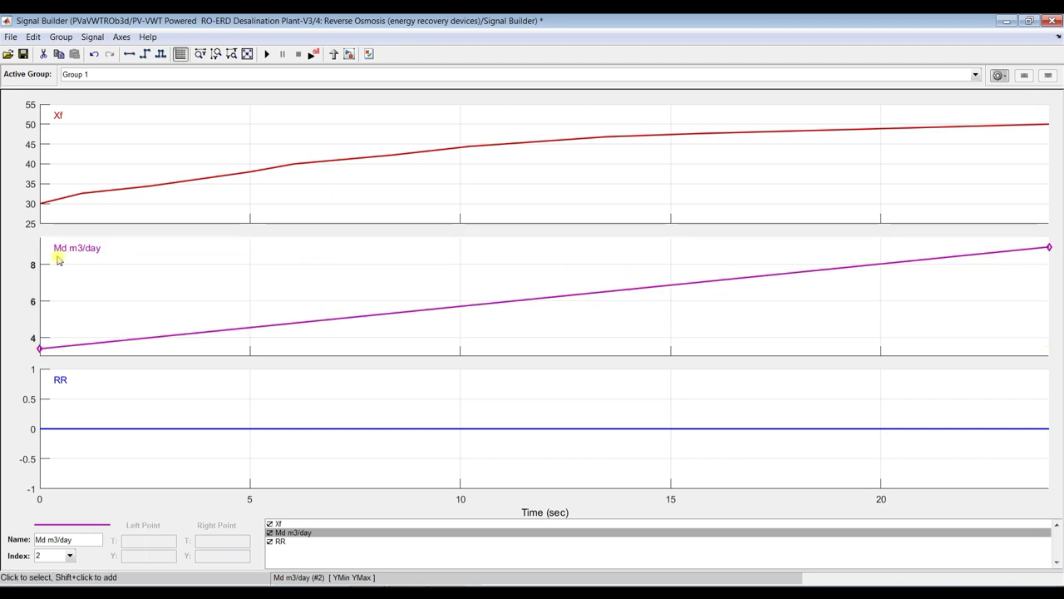
Step: Try to set the T coordinate of the Md m3/day signal's first point to 1000
click(39, 350)
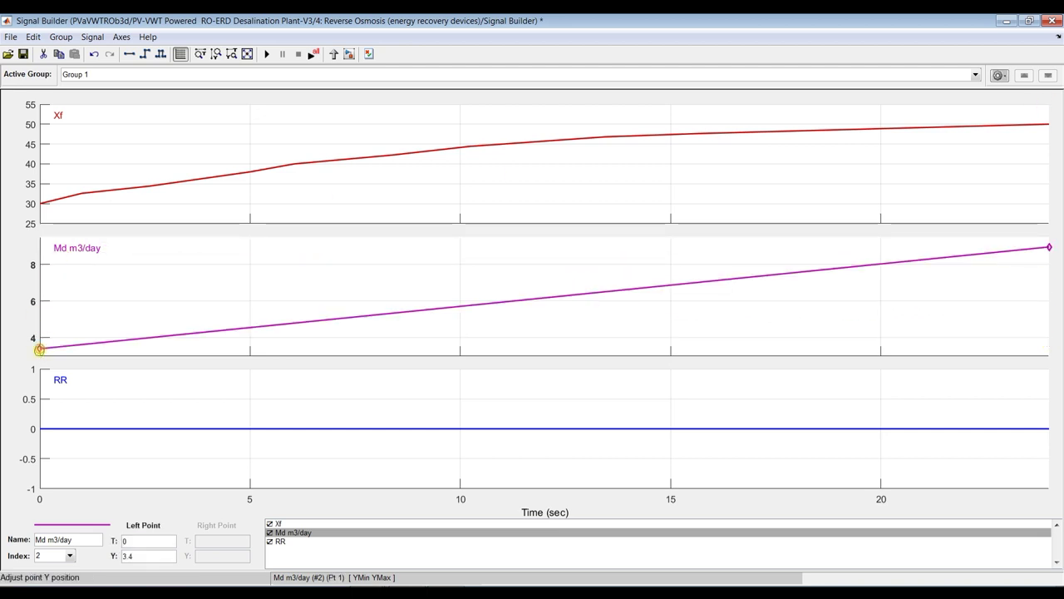
click(135, 543)
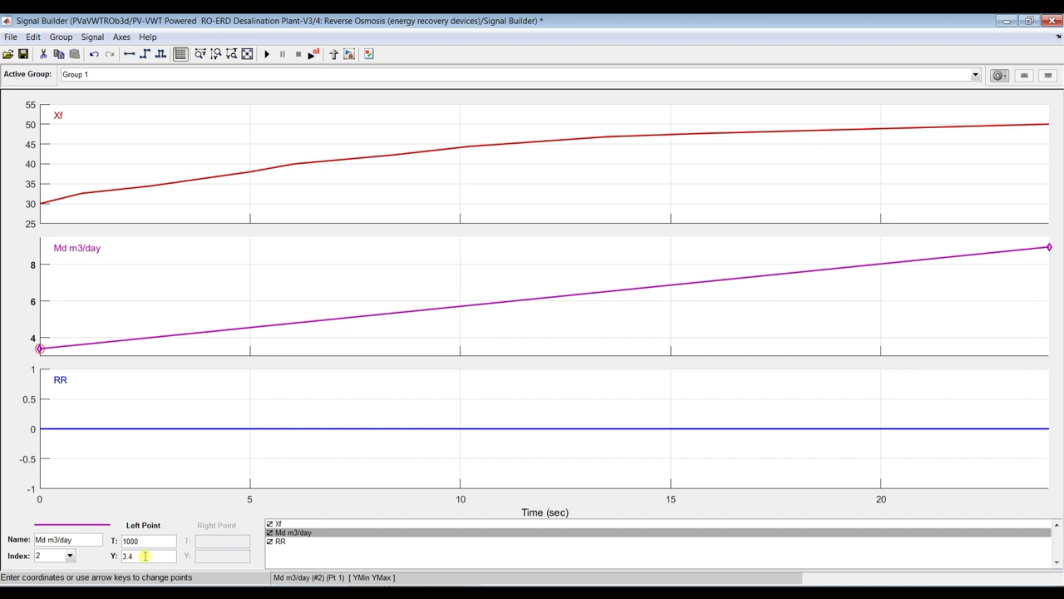
click(144, 555)
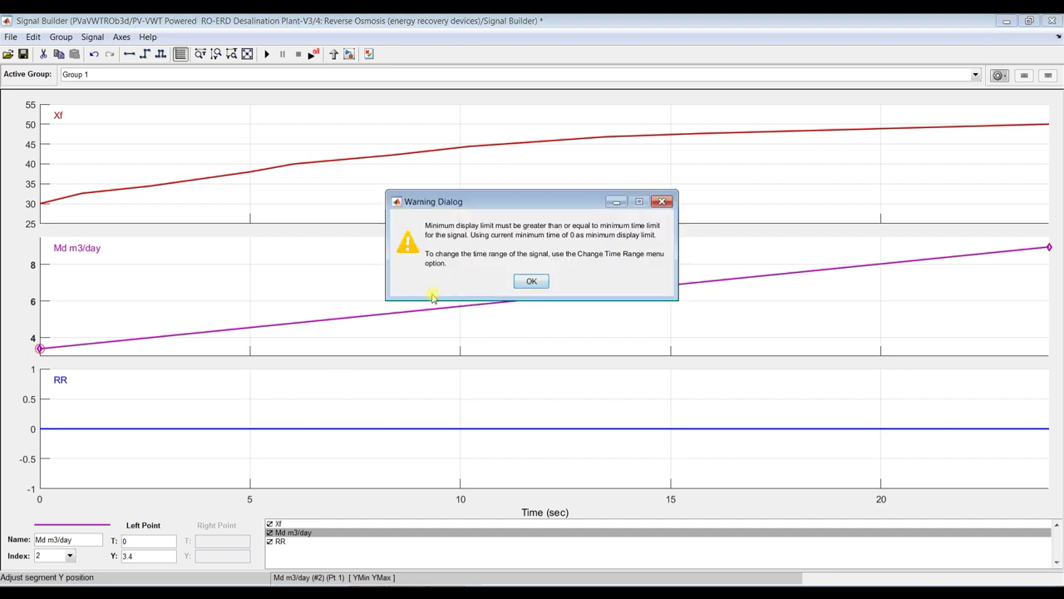
click(531, 282)
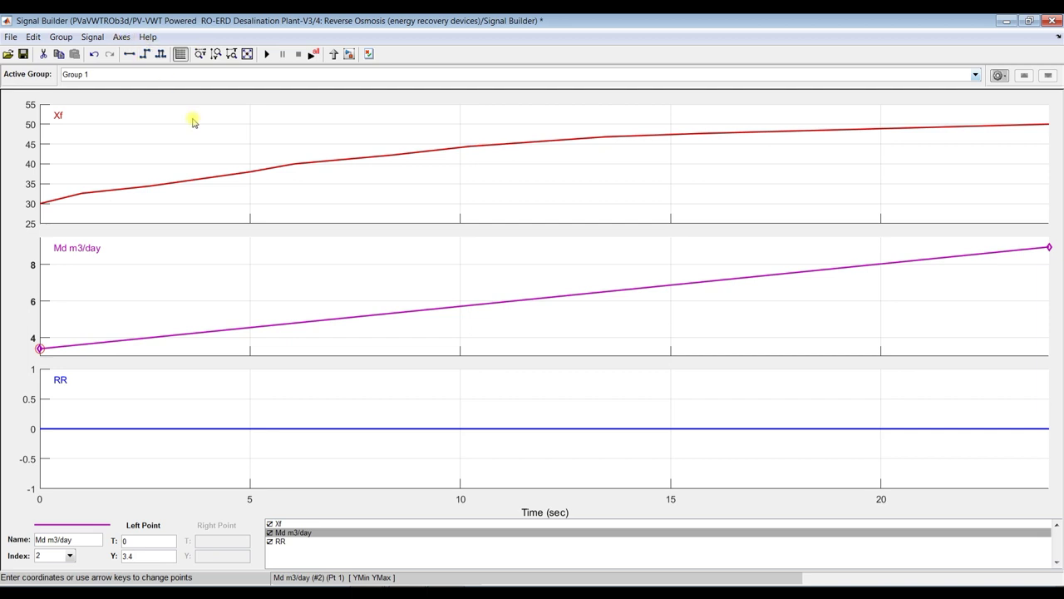
Step: Set the Y display limits of the Md m3/day axes to a minimum of 1000 and a maximum of 3500
click(129, 294)
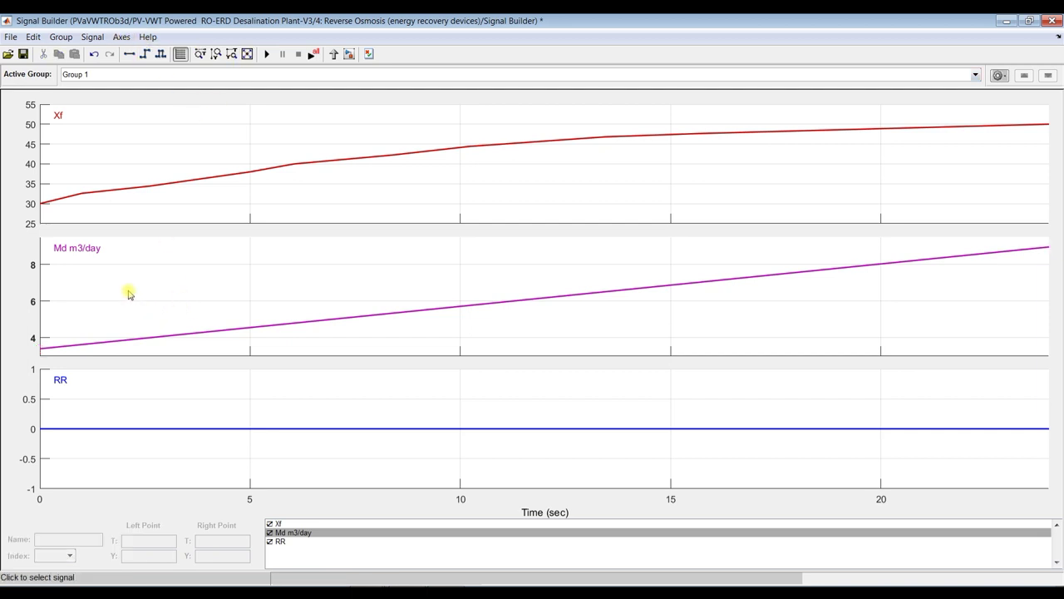
click(110, 341)
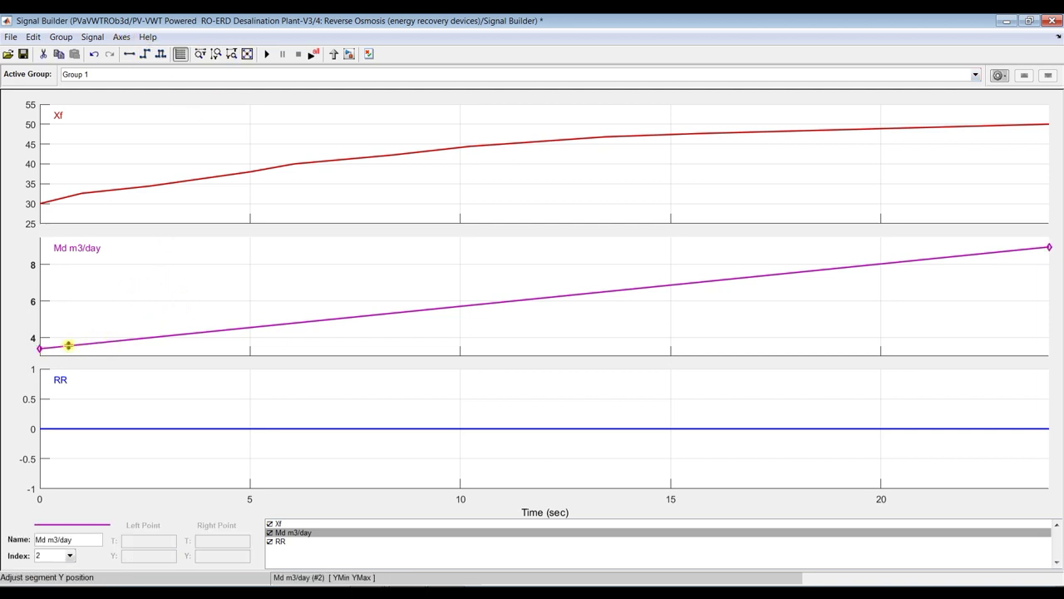
right_click(157, 264)
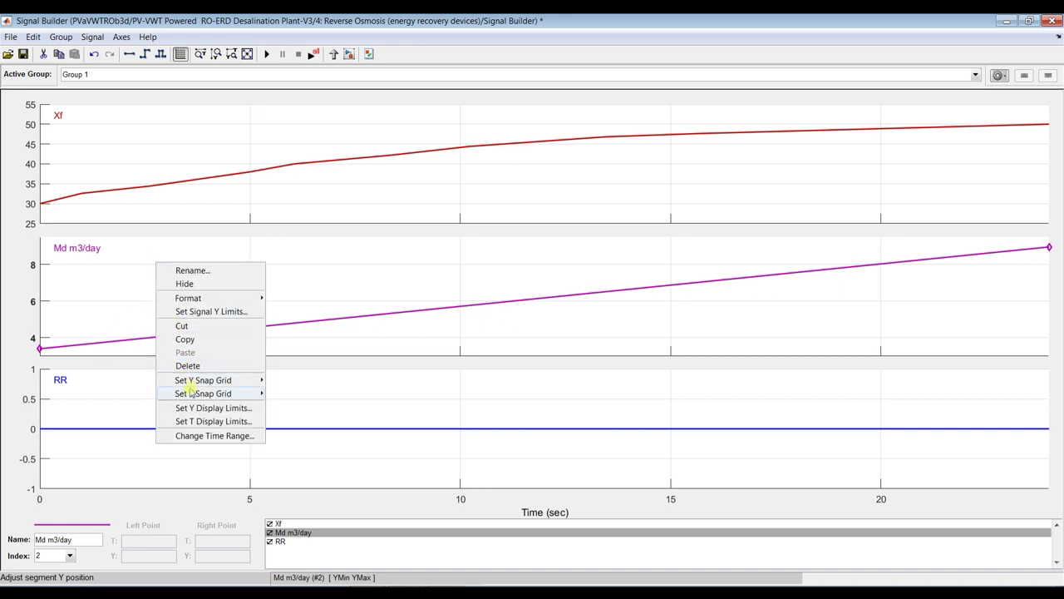
mouse_move(225, 397)
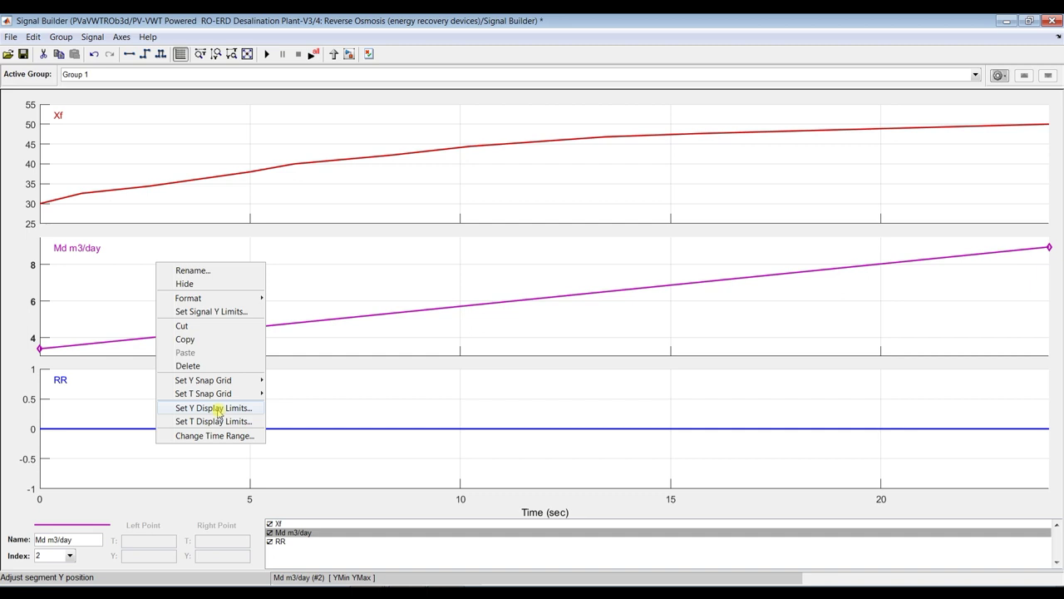
click(214, 408)
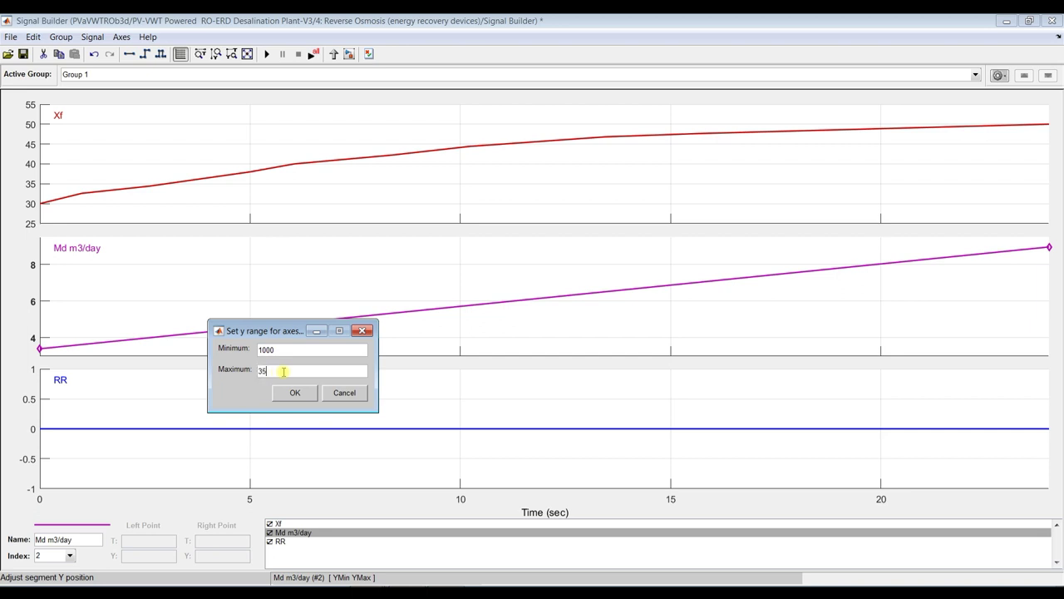
click(298, 392)
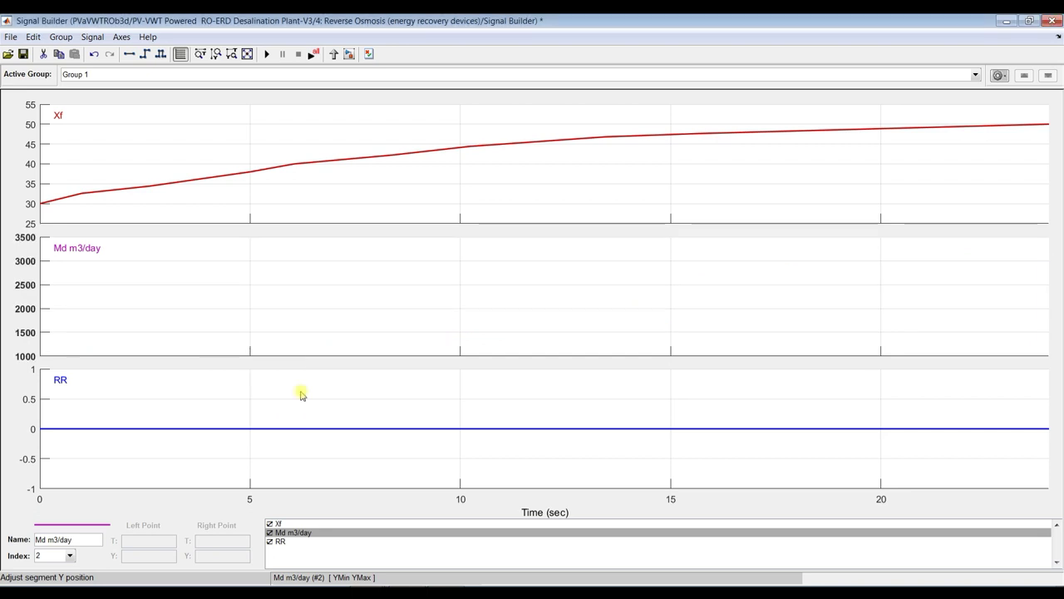
Step: Fit the Md m3/day axes back to the signal's own range
click(146, 297)
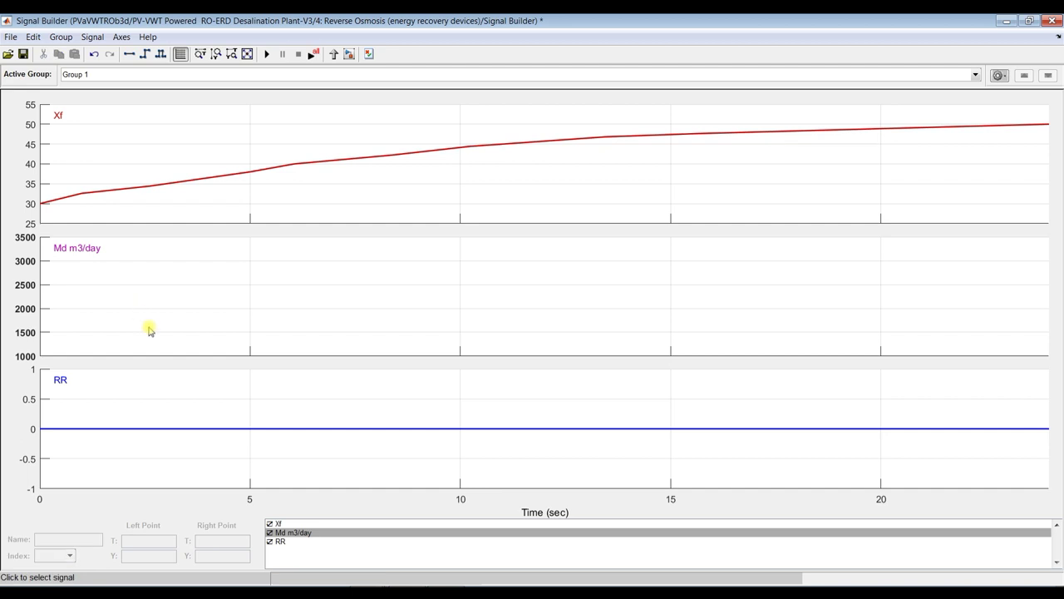
right_click(163, 277)
click(111, 275)
click(247, 54)
Step: Try again to enter 1000 as the T coordinate of the Md m3/day line's starting point
click(113, 341)
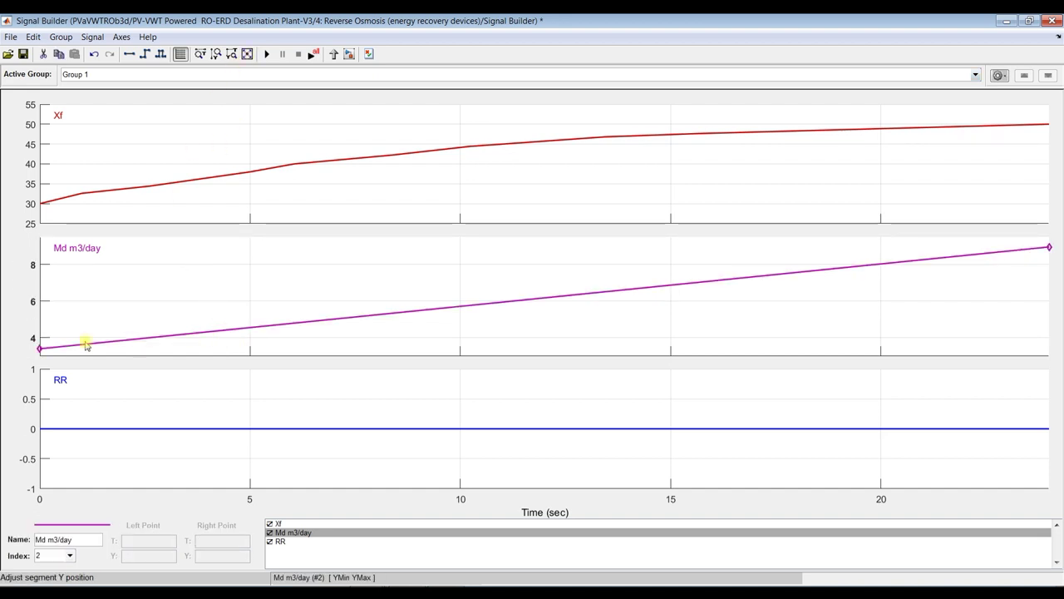
click(41, 348)
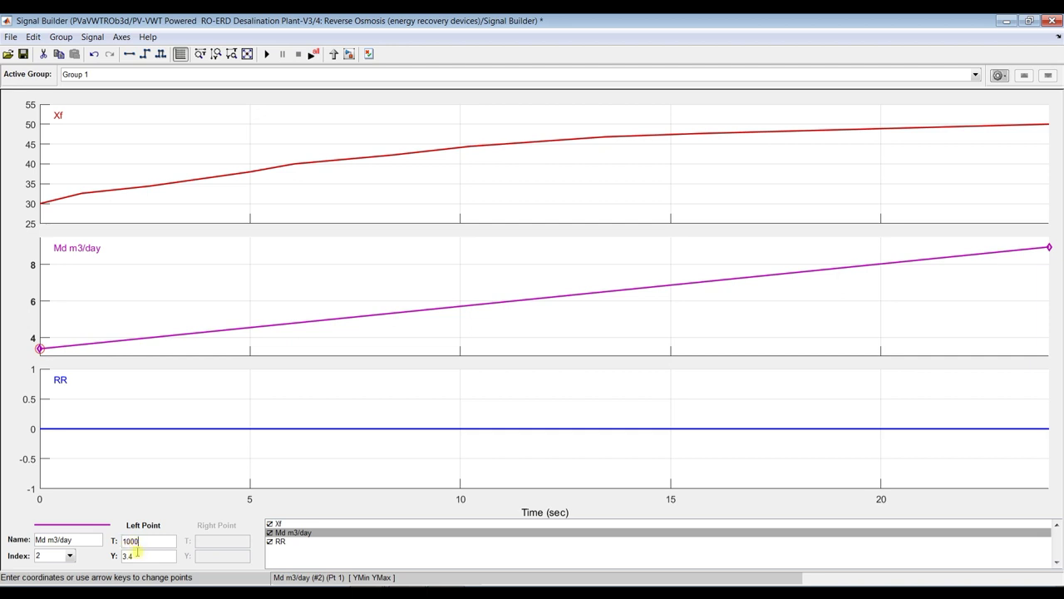
text(1000)
click(137, 555)
click(525, 281)
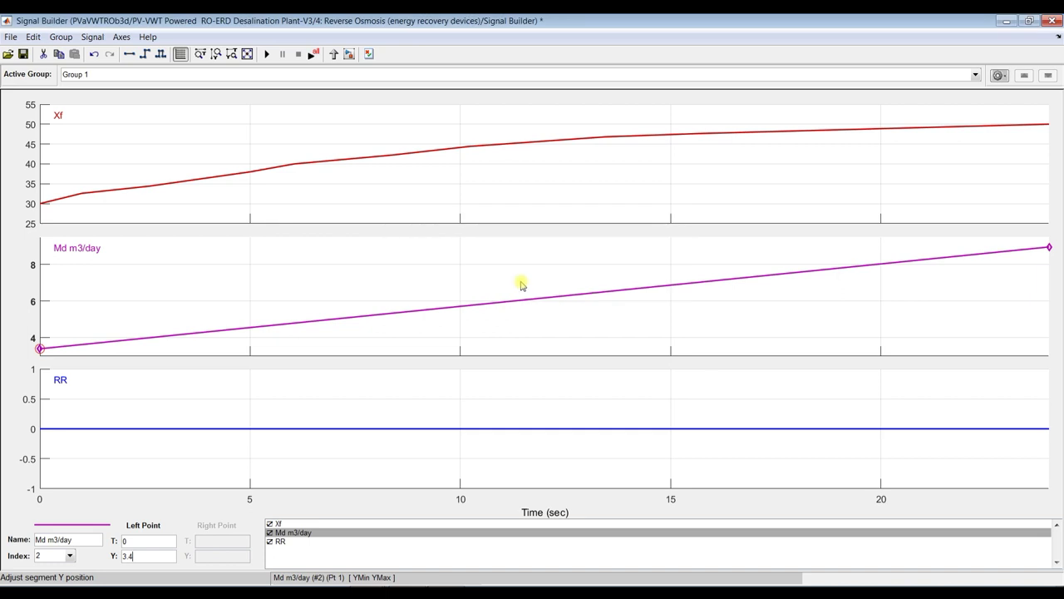
Step: Raise both end points of the Md m3/day line in turns to about 1010 at T=0 and 2380 at T=24
drag(40, 349, 31, 30)
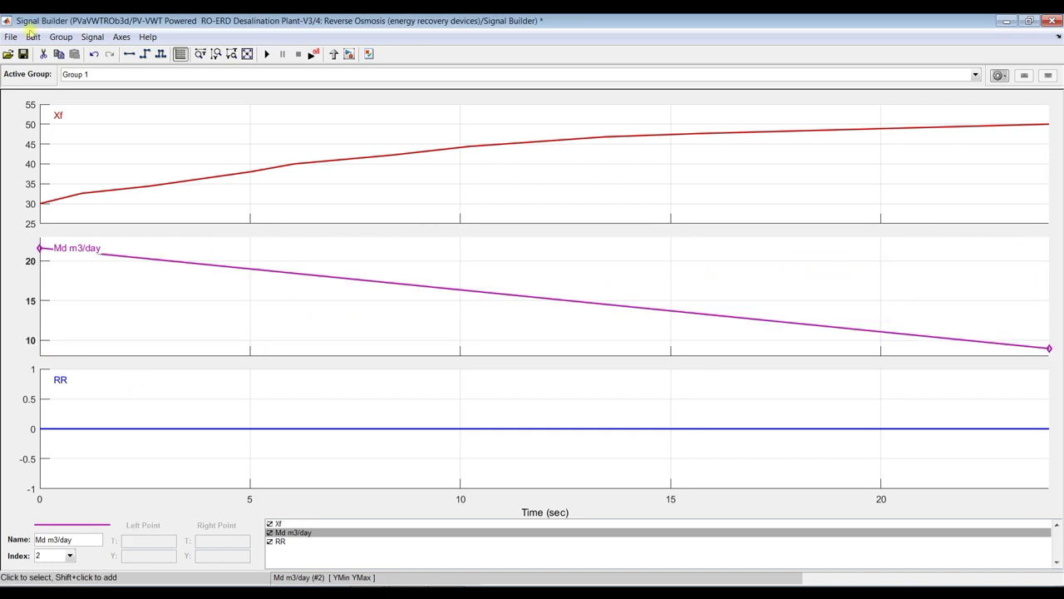
drag(1049, 348, 780, 59)
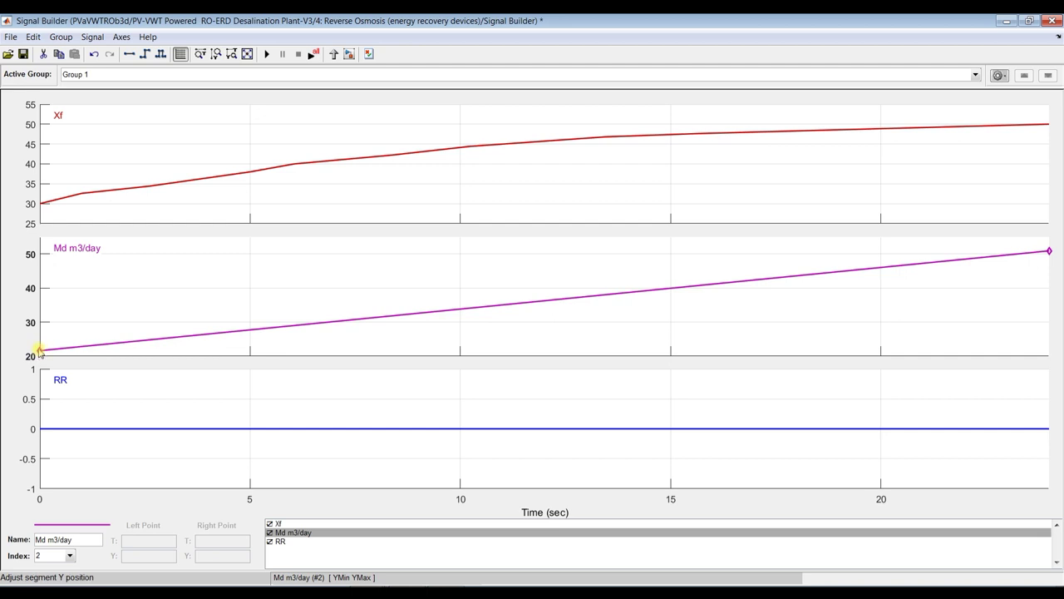
drag(39, 351, 39, 70)
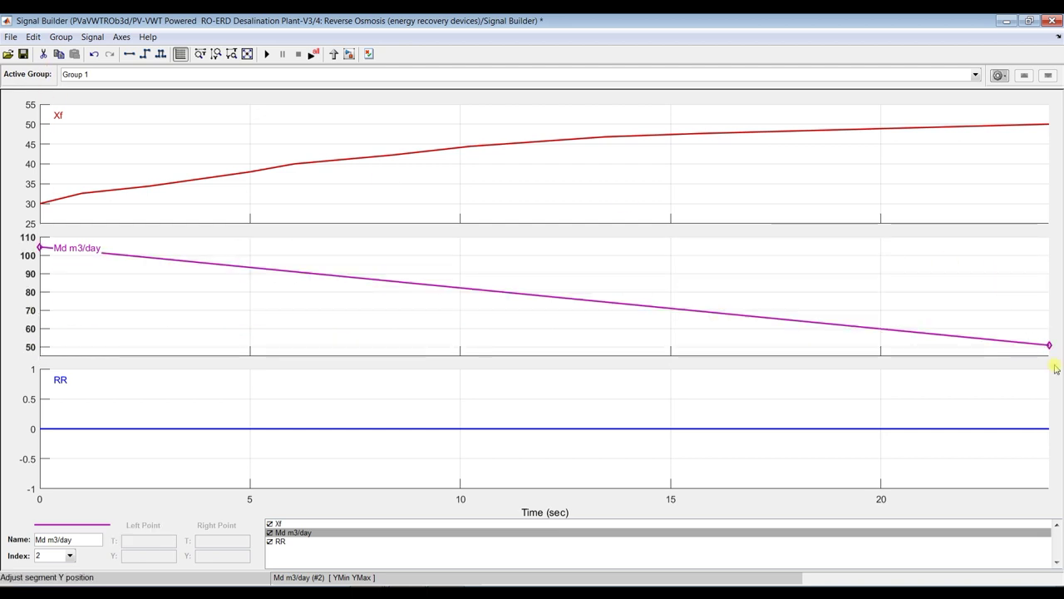
click(39, 247)
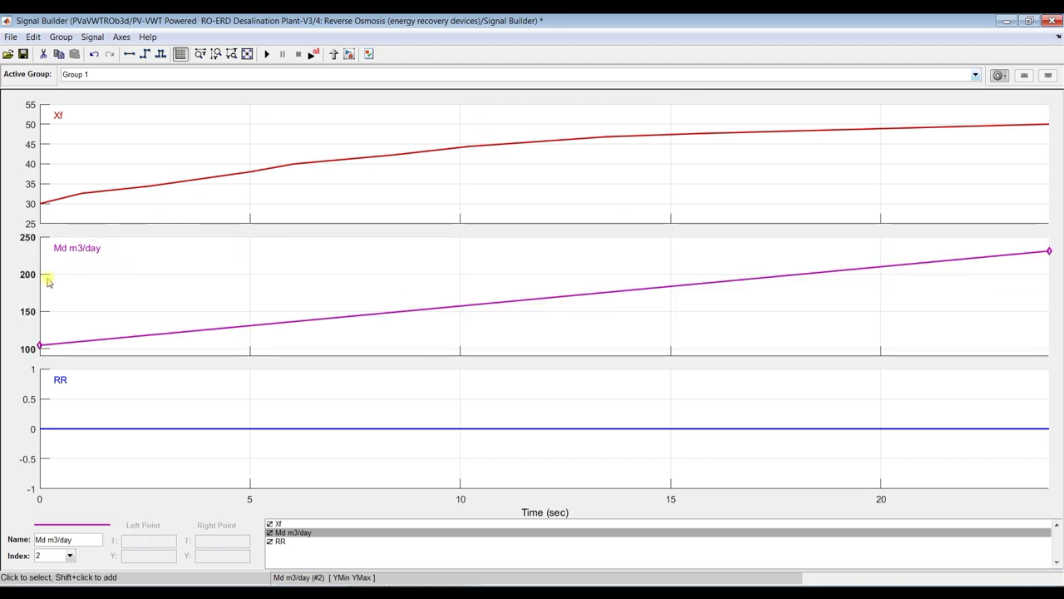
drag(39, 344, 36, 22)
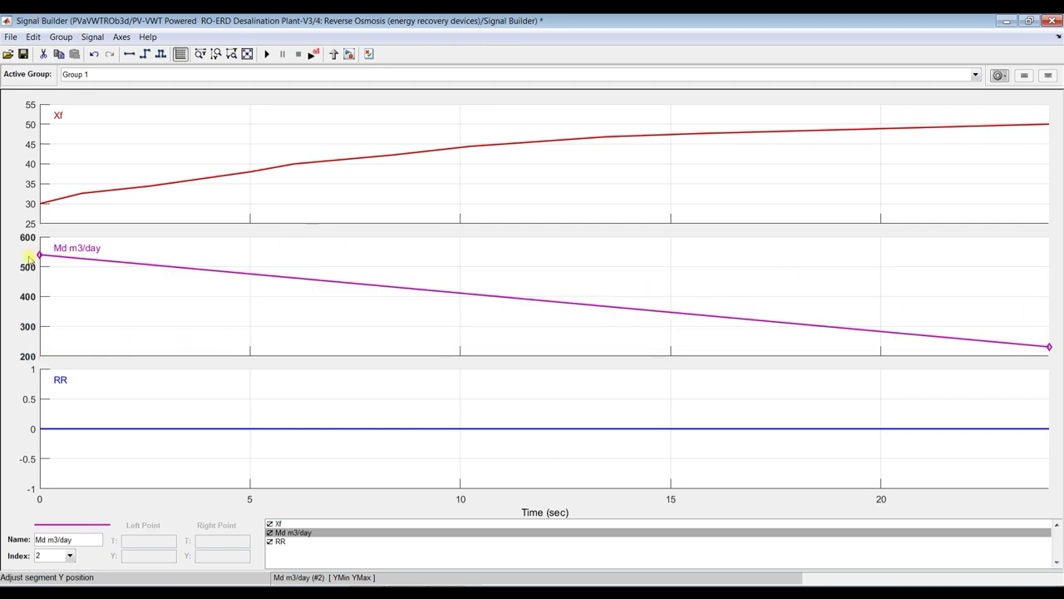
drag(39, 257, 58, 115)
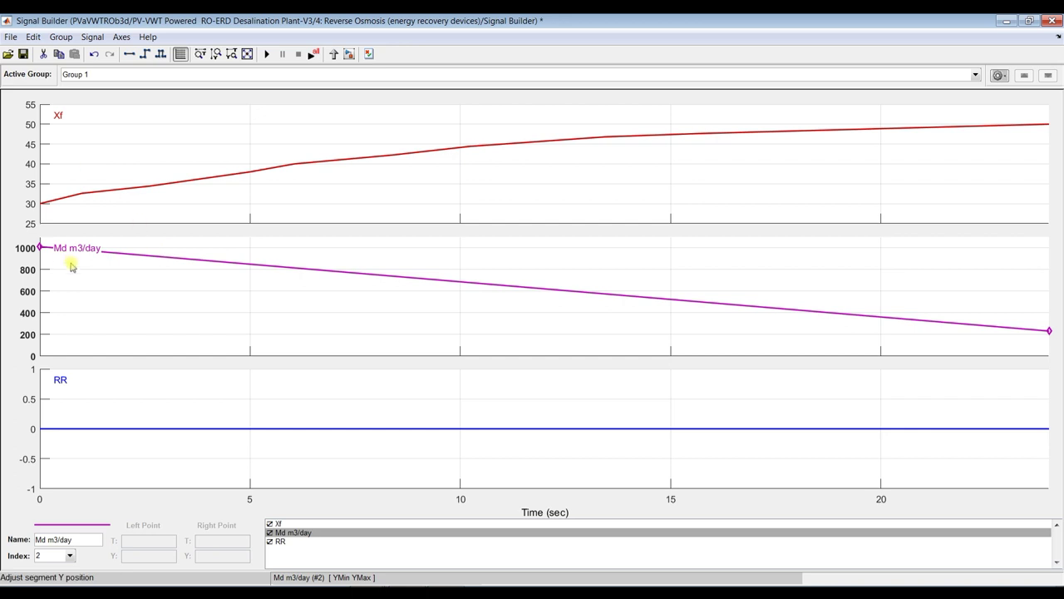
drag(1049, 331, 1046, 93)
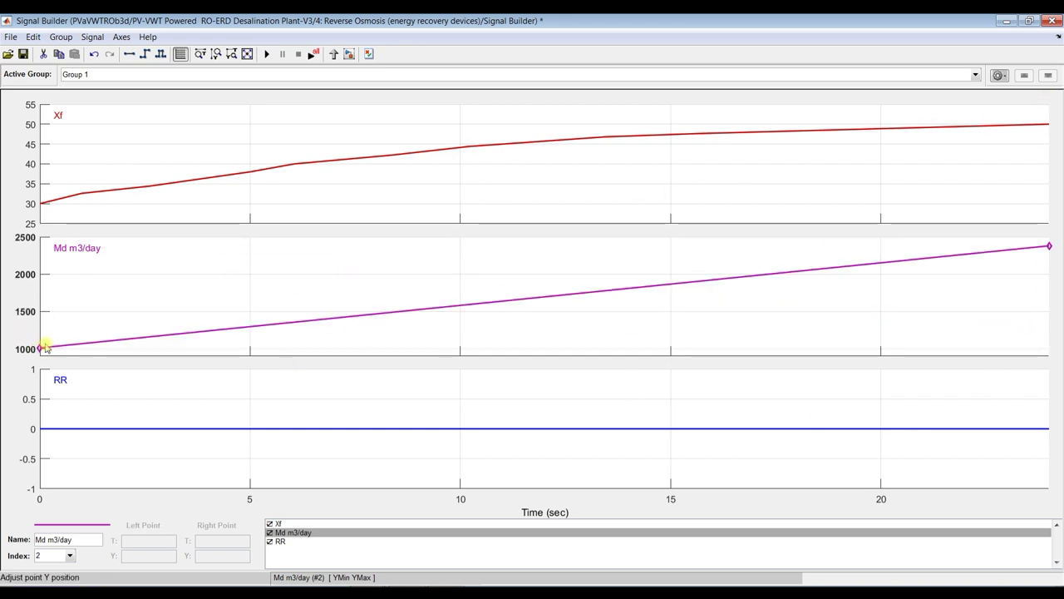
click(194, 280)
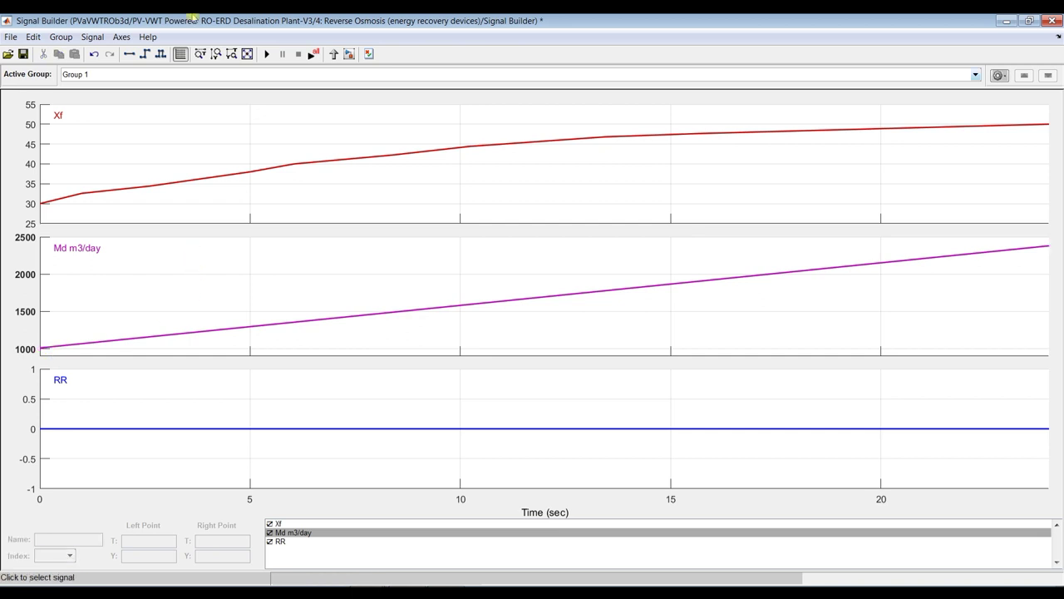
Step: Set the Y display limits of the Md m3/day axes to a minimum of 1000 and a maximum of 3500
click(122, 37)
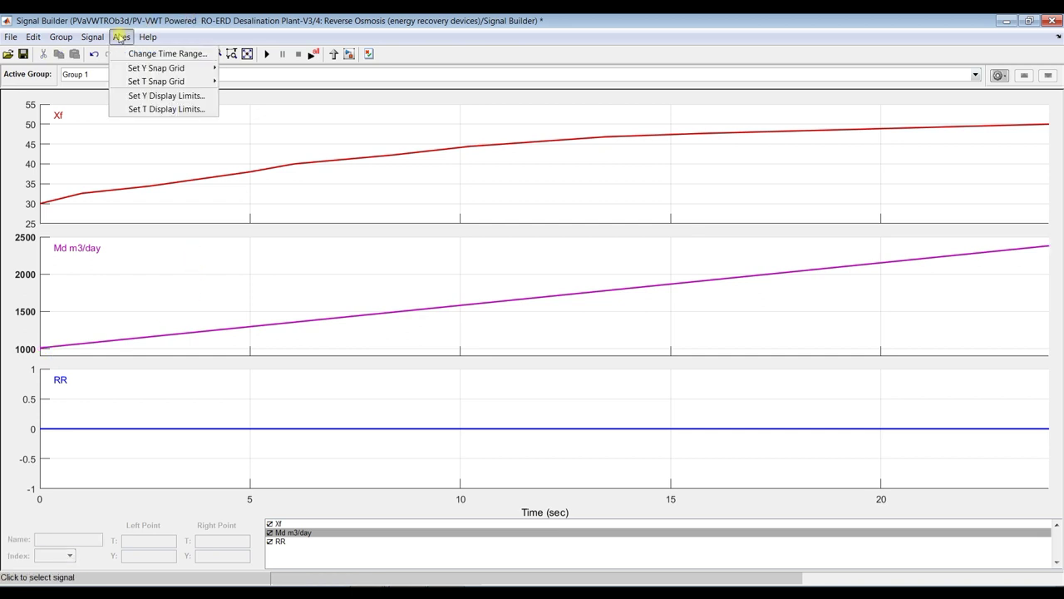
click(176, 97)
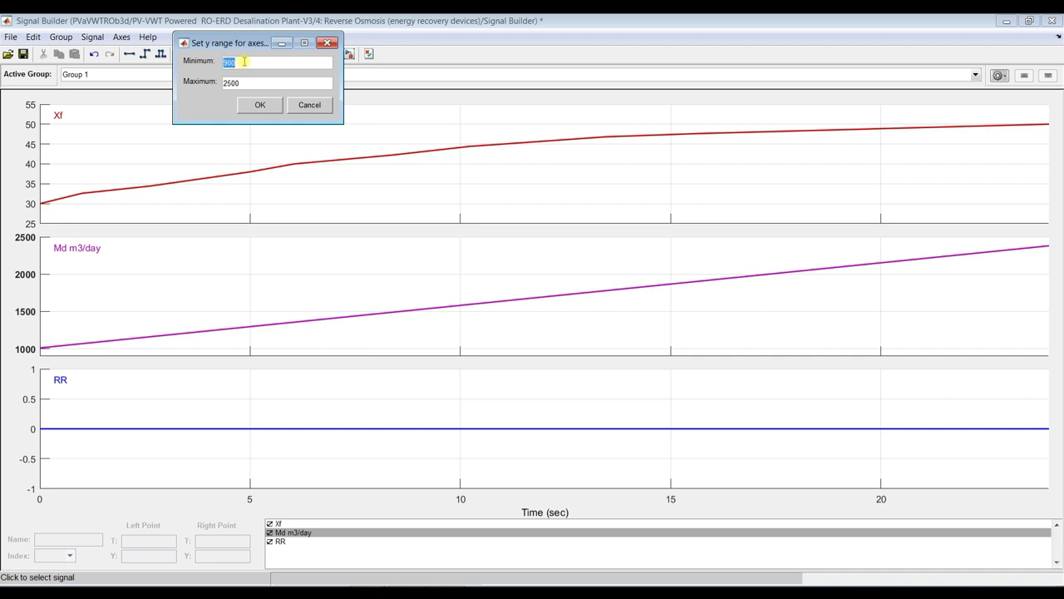
click(245, 61)
text(1000)
click(254, 103)
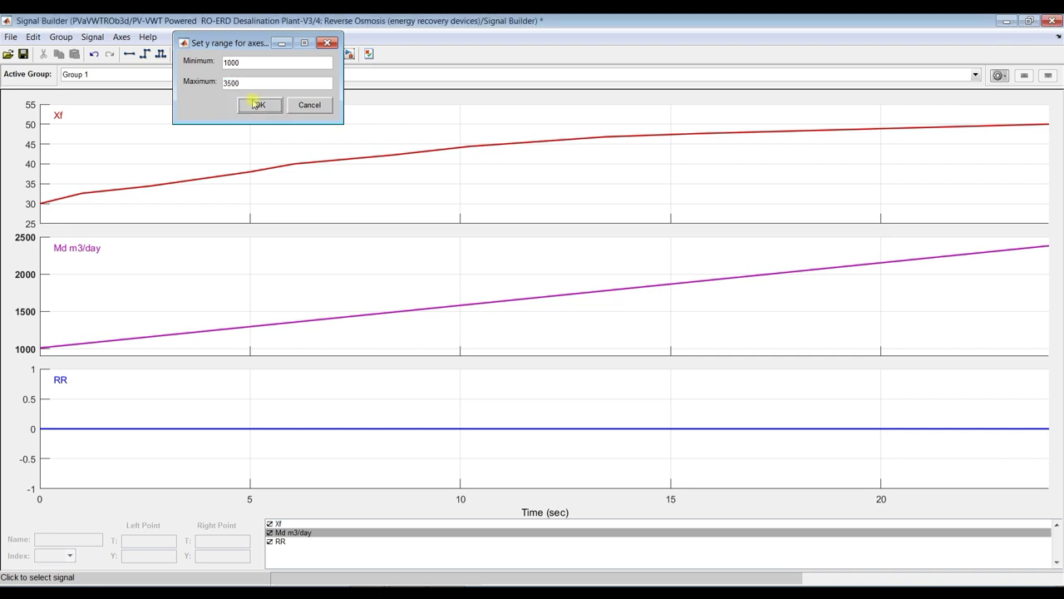
Step: Set the Y value of the Md m3/day line's first point to 1000
click(145, 350)
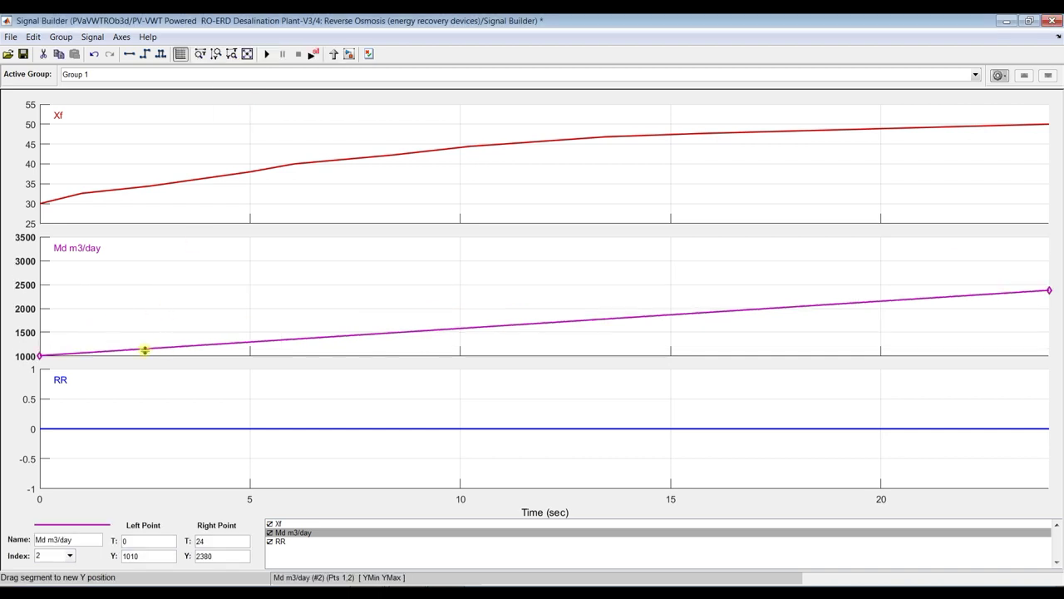
click(39, 356)
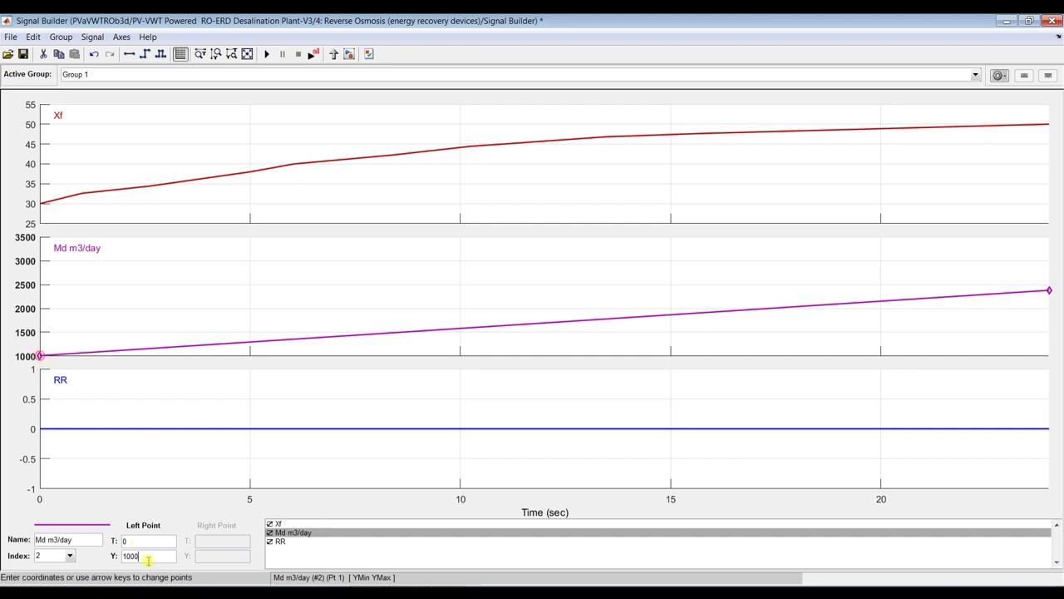
click(374, 303)
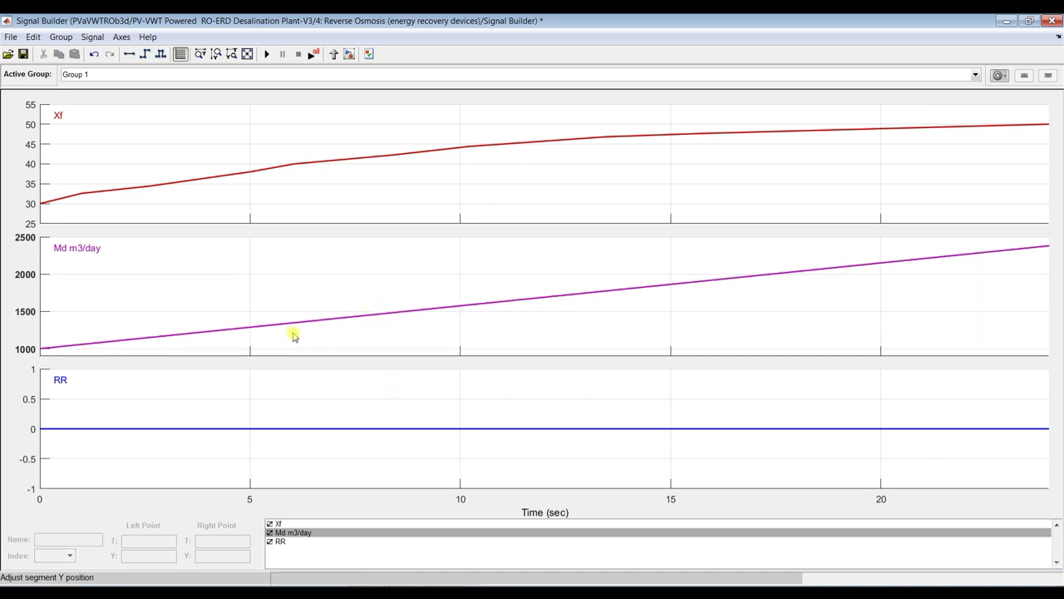
click(236, 328)
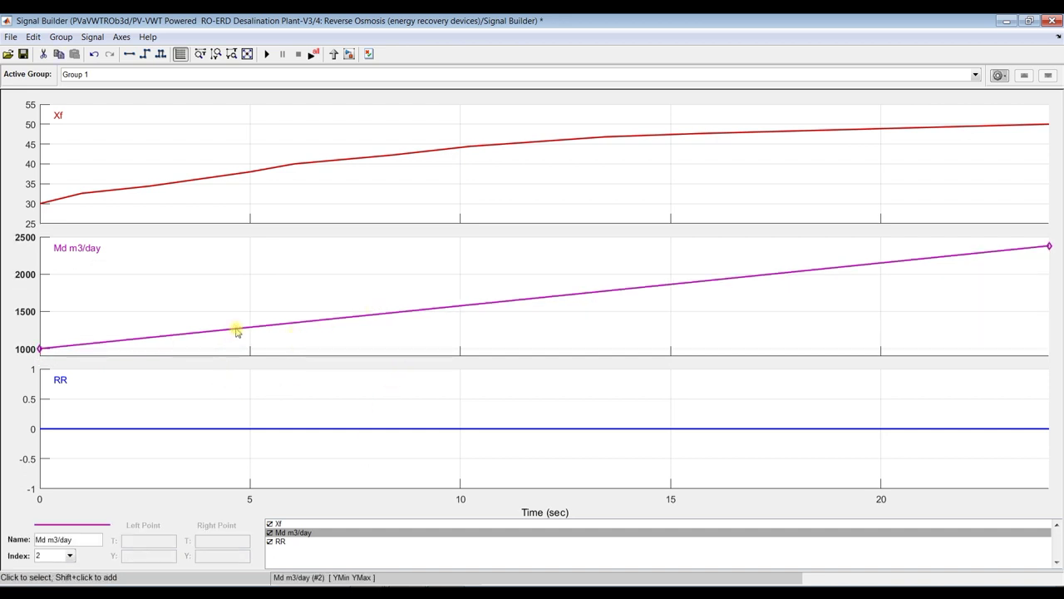
click(40, 355)
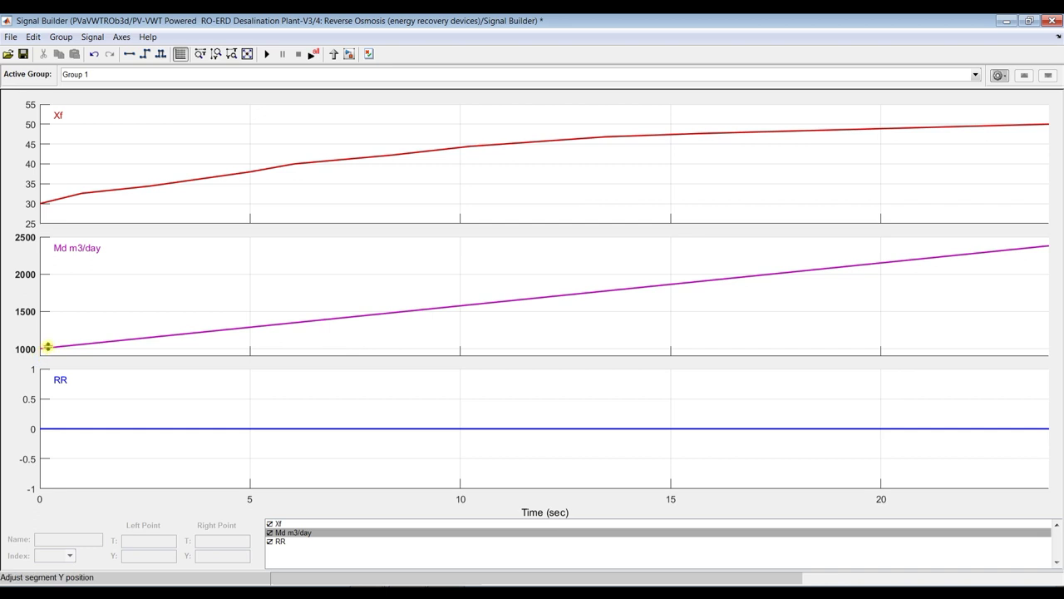
click(38, 350)
click(38, 351)
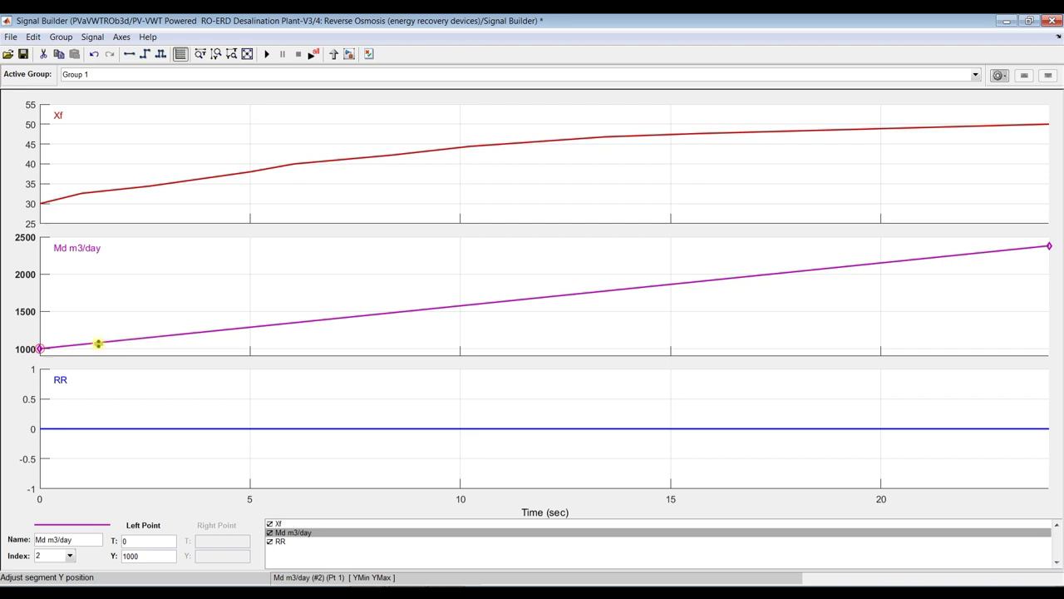
Step: Add breakpoints along the first part of the Md m3/day line, from about T=1.5 to T=7
click(98, 342)
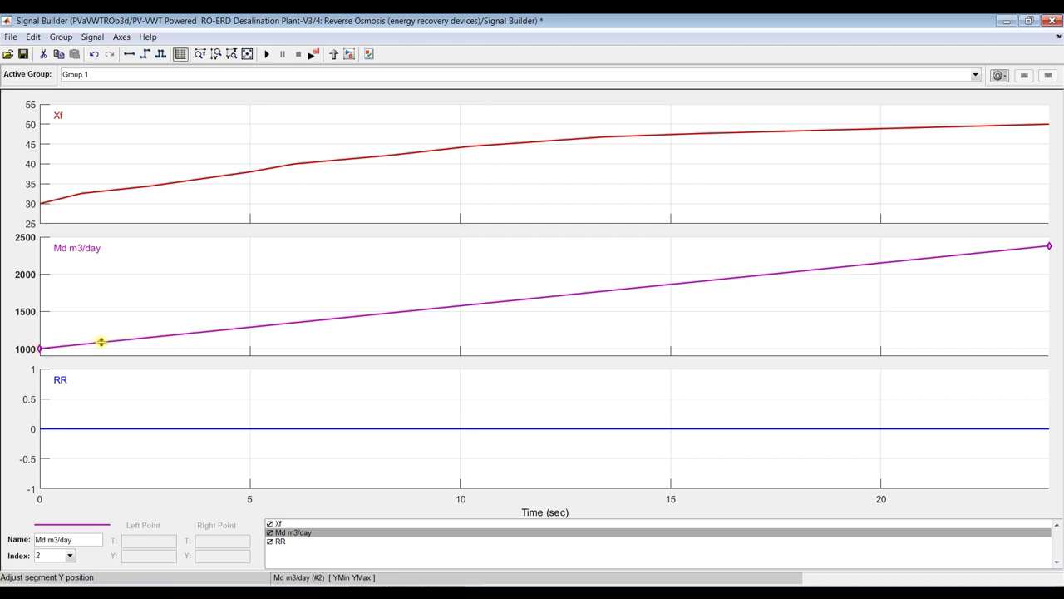
click(131, 343)
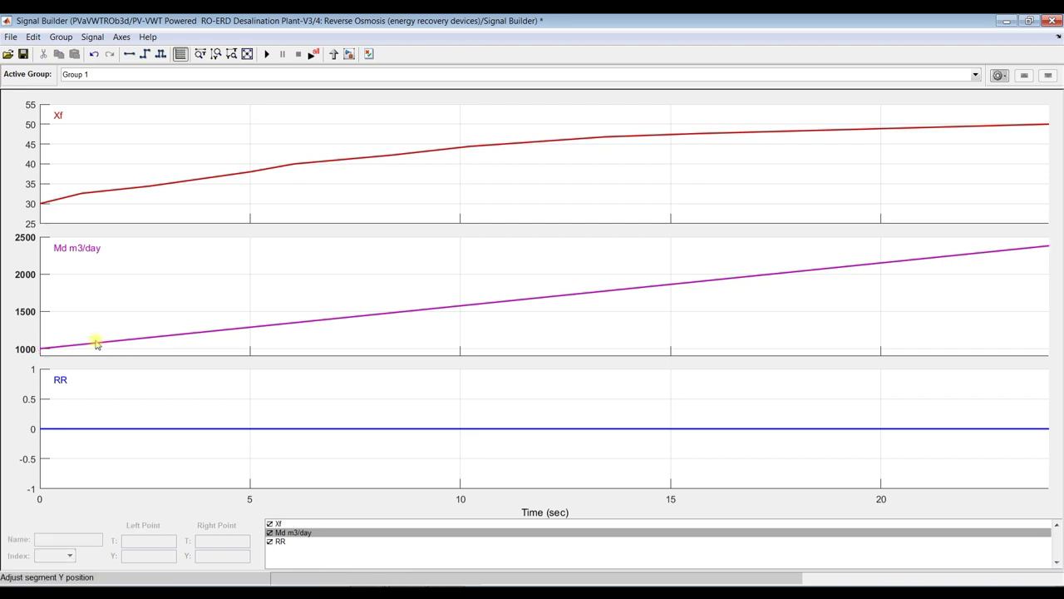
click(48, 346)
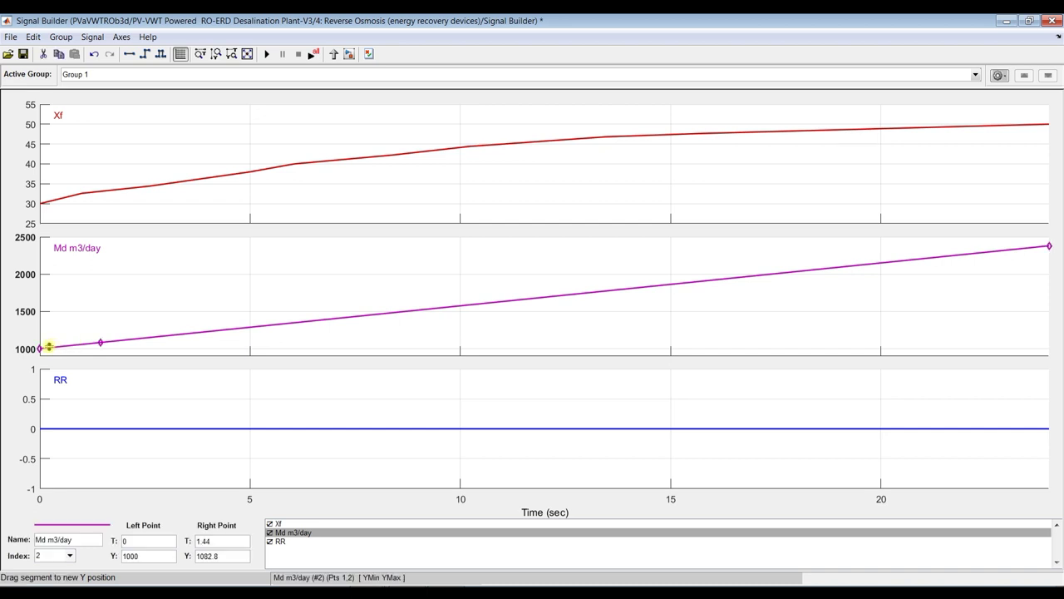
shift+click(123, 340)
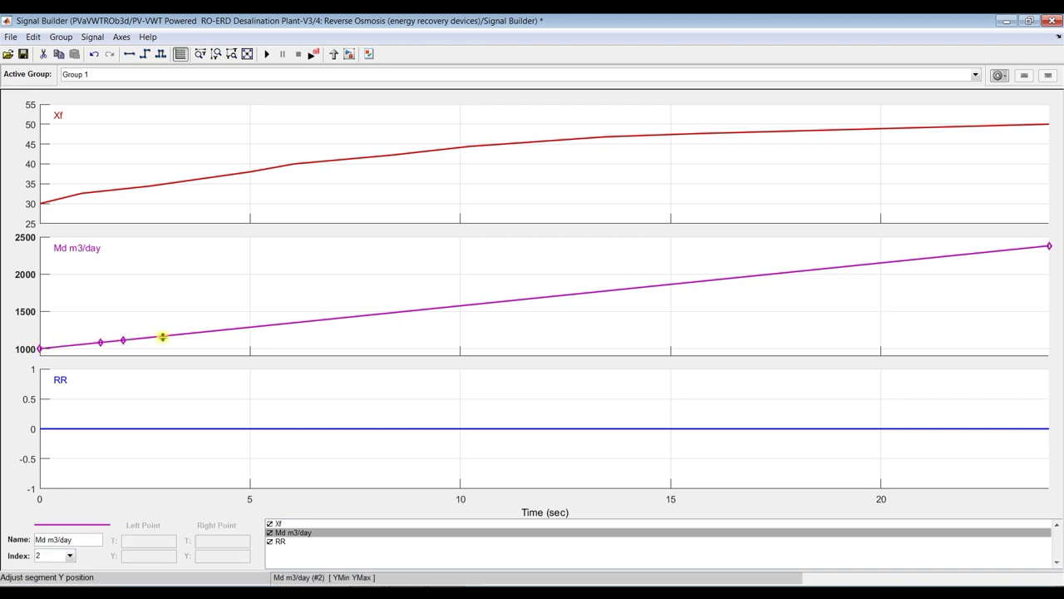
shift+click(204, 333)
shift+click(241, 328)
shift+click(303, 321)
shift+click(328, 320)
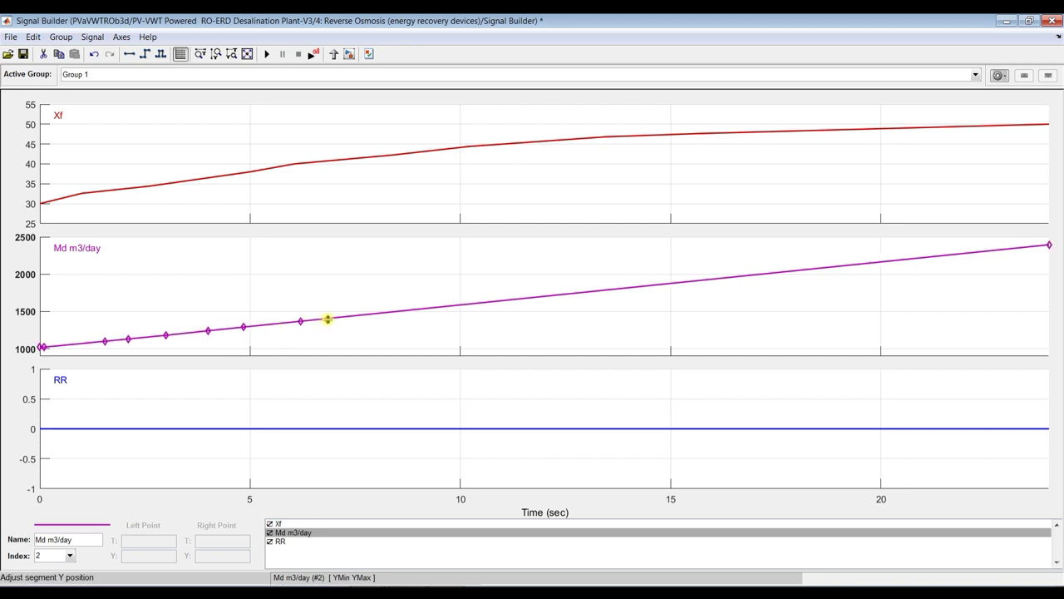
Step: Add breakpoints along the middle of the Md m3/day line, from about T=9 to T=13
shift+click(411, 310)
shift+click(463, 304)
shift+click(499, 300)
shift+click(536, 298)
click(575, 293)
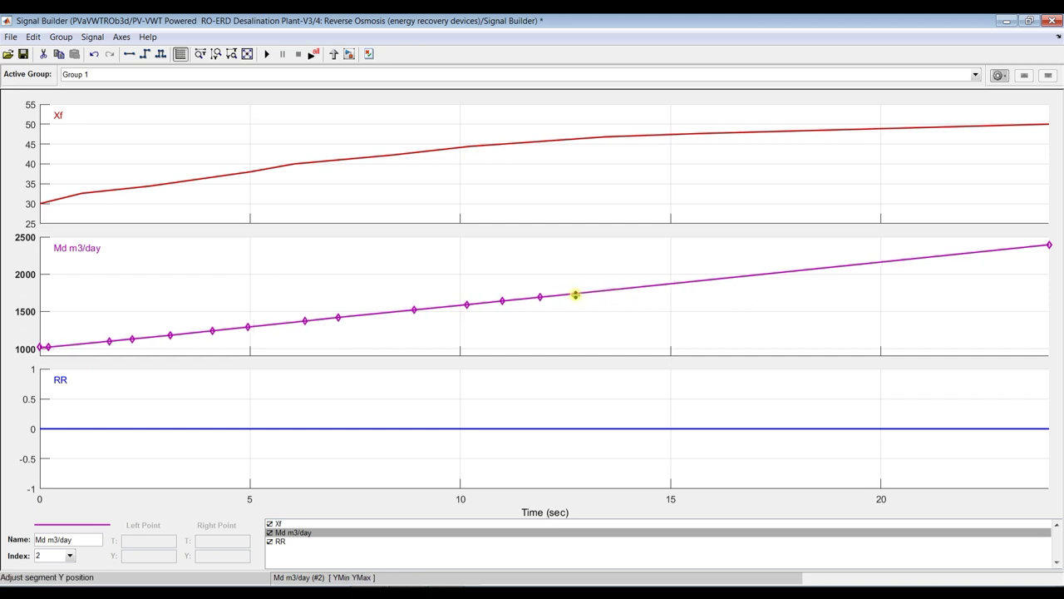
Step: Add breakpoints along the last part of the Md m3/day line, from about T=14 to T=21
click(623, 290)
shift+click(621, 288)
shift+click(656, 286)
shift+click(690, 281)
shift+click(729, 276)
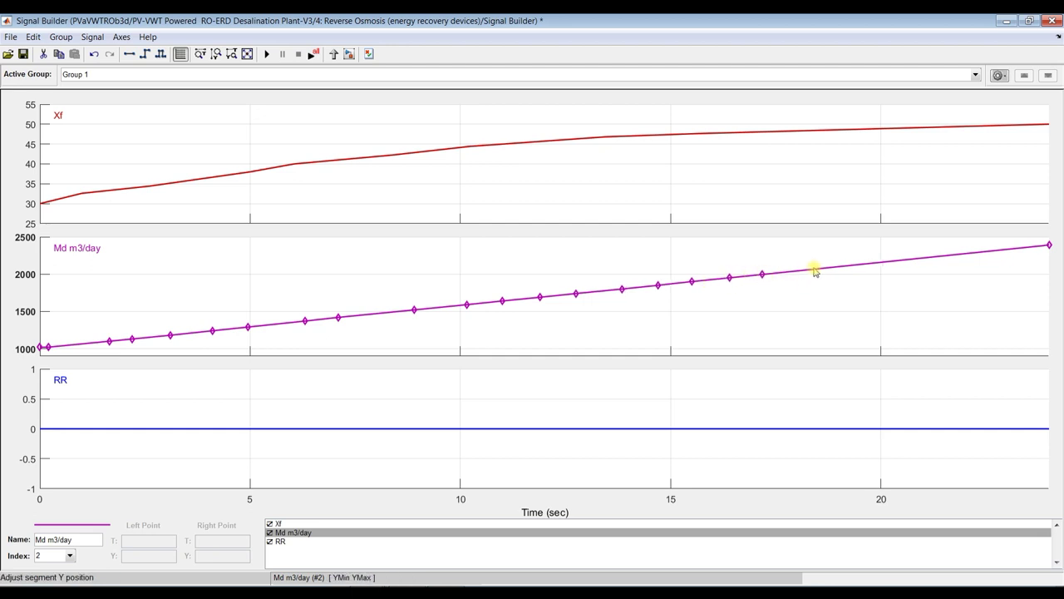
shift+click(881, 263)
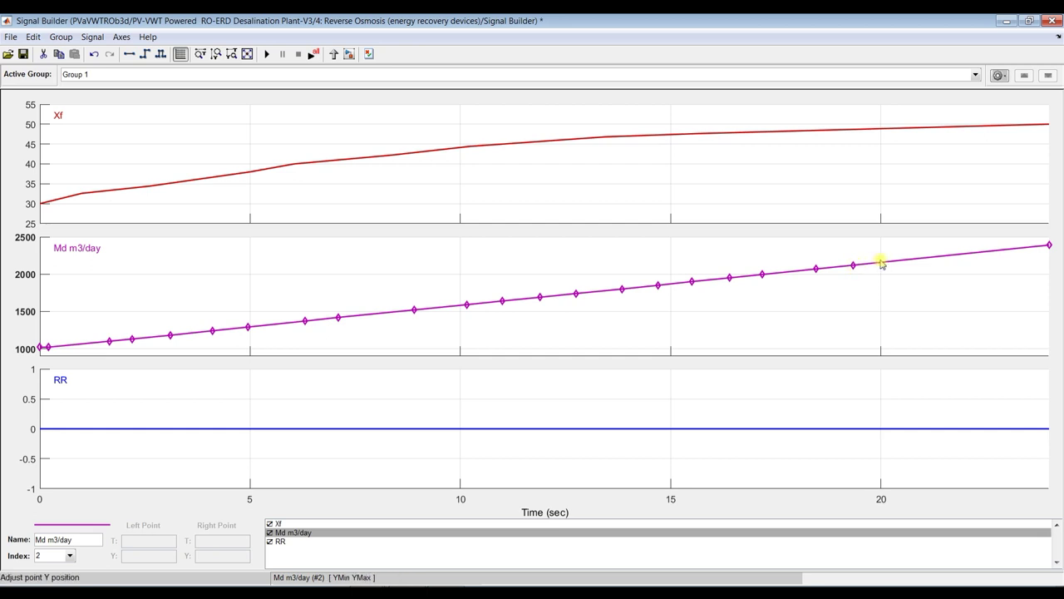
click(887, 262)
click(886, 261)
shift+click(921, 259)
Step: Set the Y value of the Md m3/day line's last point, at T=24, to 3500
click(1049, 244)
drag(160, 553, 117, 556)
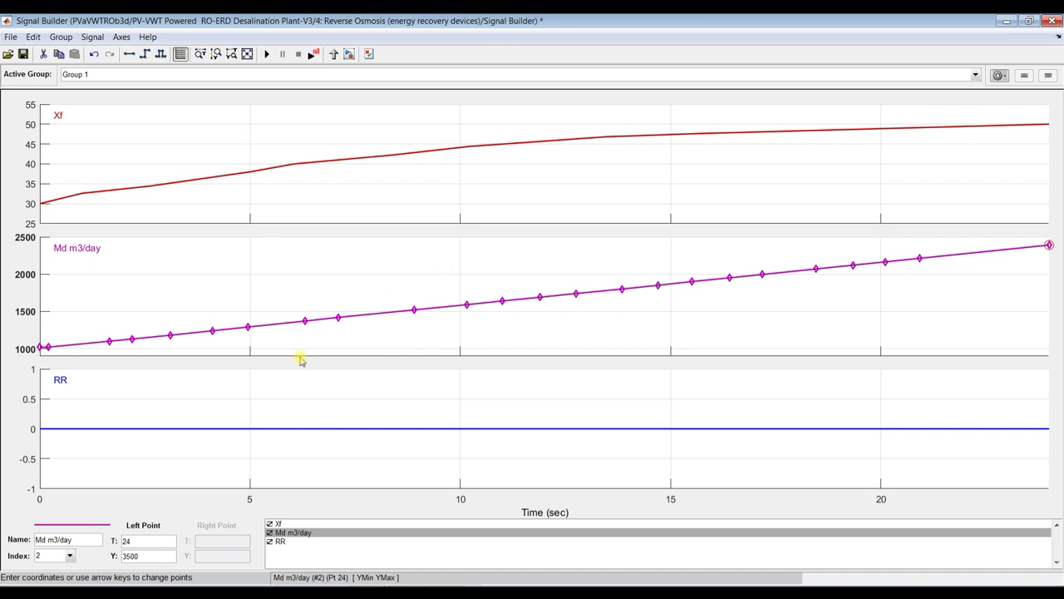
click(143, 541)
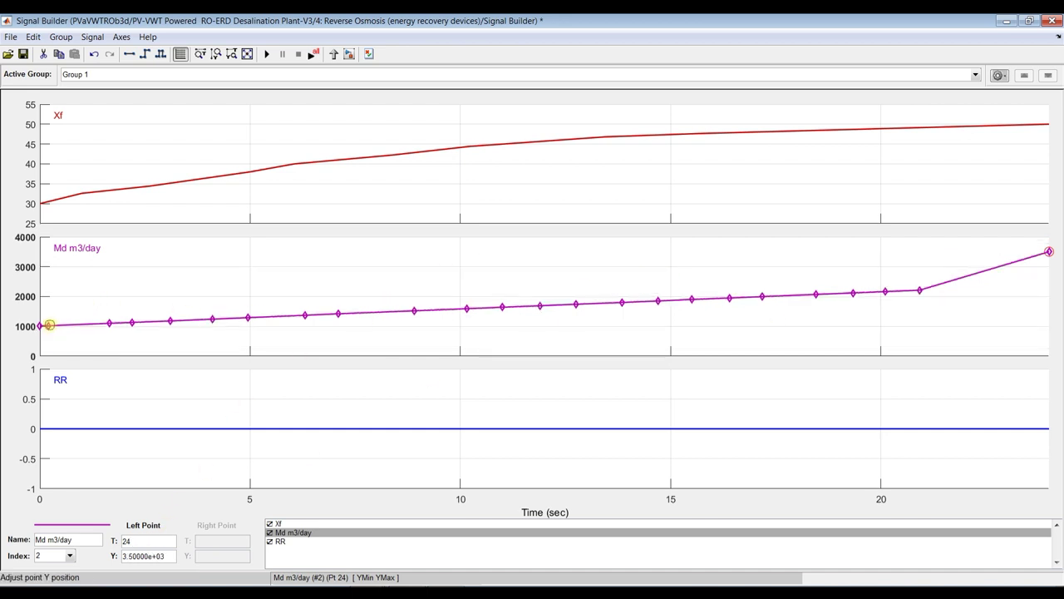
Step: Remove the extra Md m3/day point at T=0.2 and raise the points from about T=2 to T=7 into a curve climbing from about 1600 to 2900
click(49, 325)
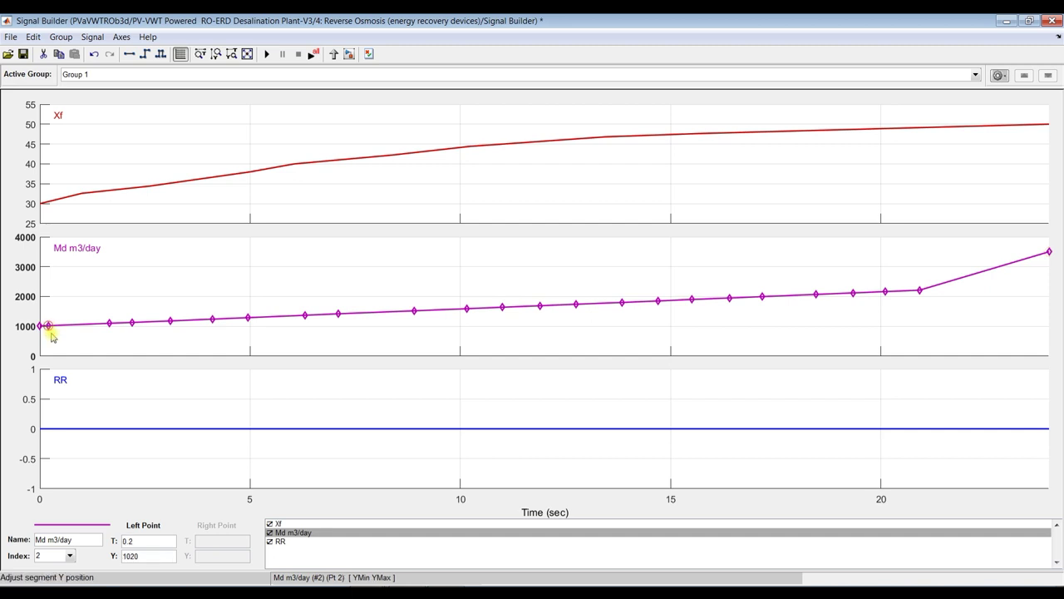
drag(131, 321, 252, 278)
drag(304, 313, 311, 276)
drag(338, 313, 339, 270)
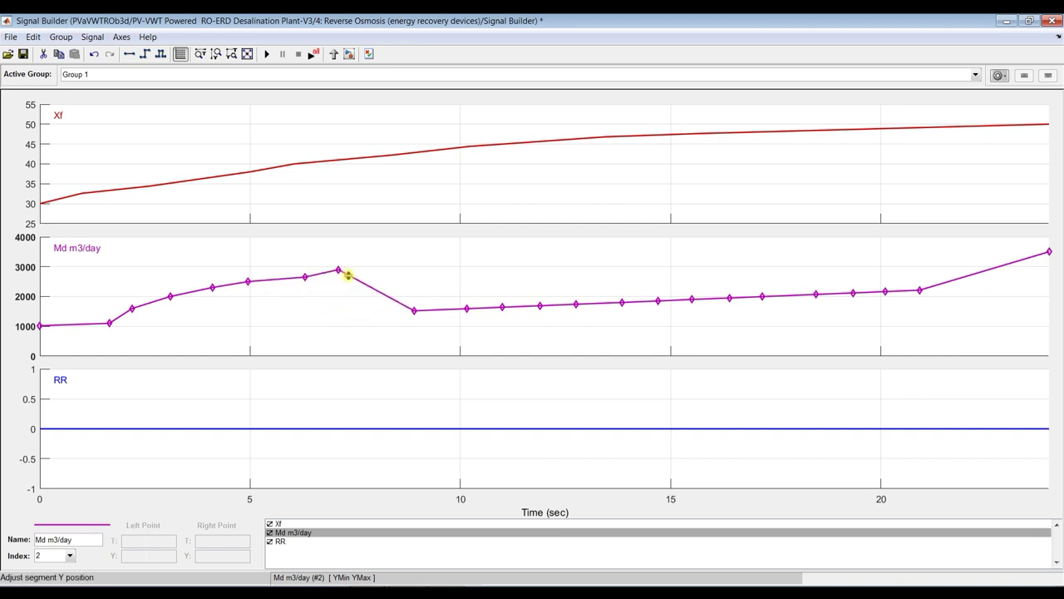
Step: Raise the Md m3/day points from about T=9 to T=14 so they climb gradually from about 3050 to 3450
drag(415, 307, 421, 266)
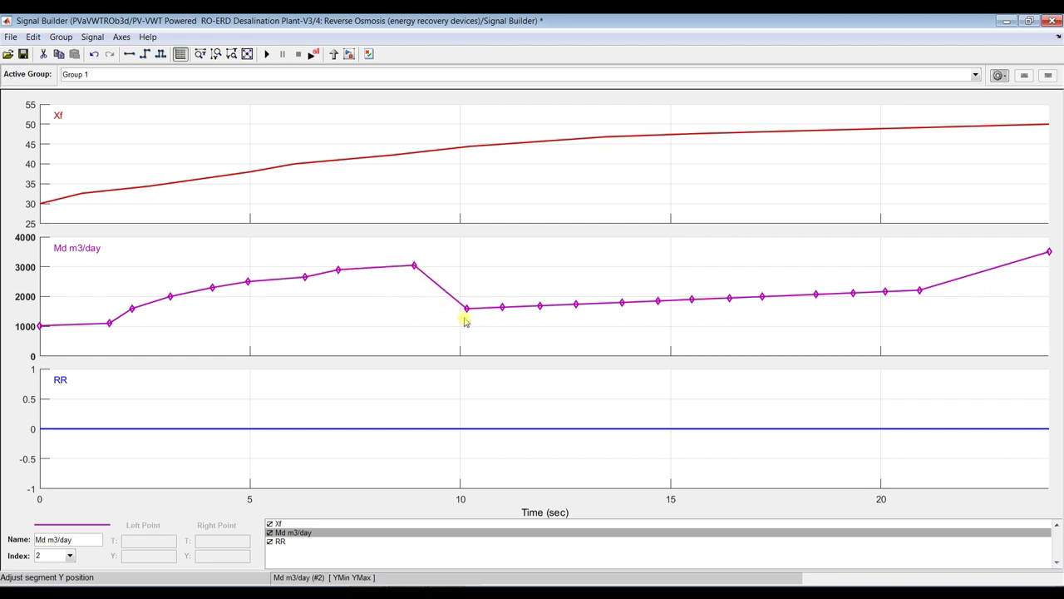
drag(468, 308, 474, 265)
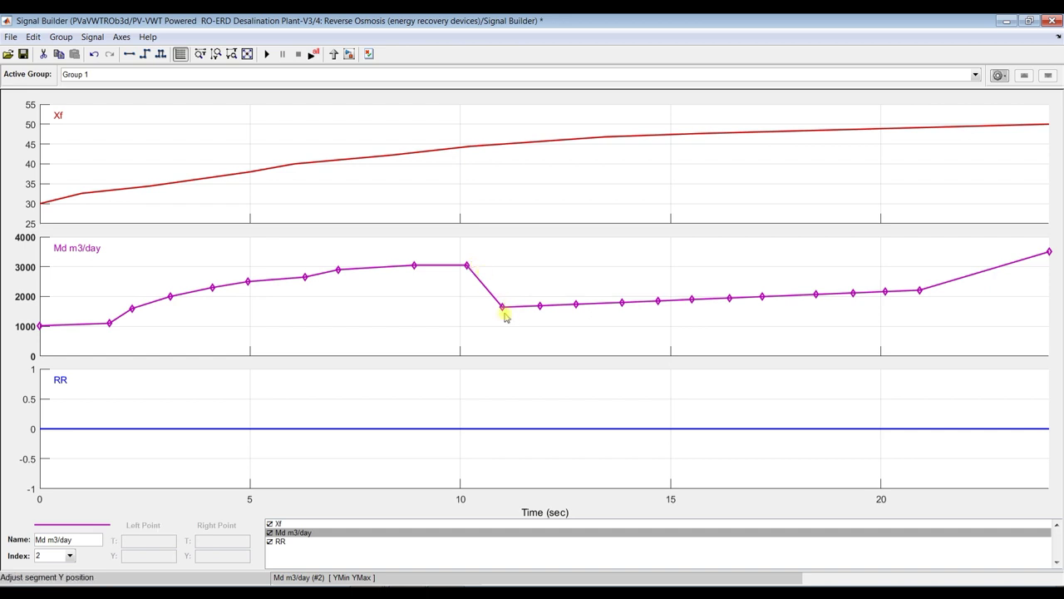
drag(502, 306, 543, 259)
click(540, 301)
click(541, 306)
click(573, 303)
drag(576, 304, 580, 257)
click(594, 283)
click(622, 302)
drag(622, 302, 622, 252)
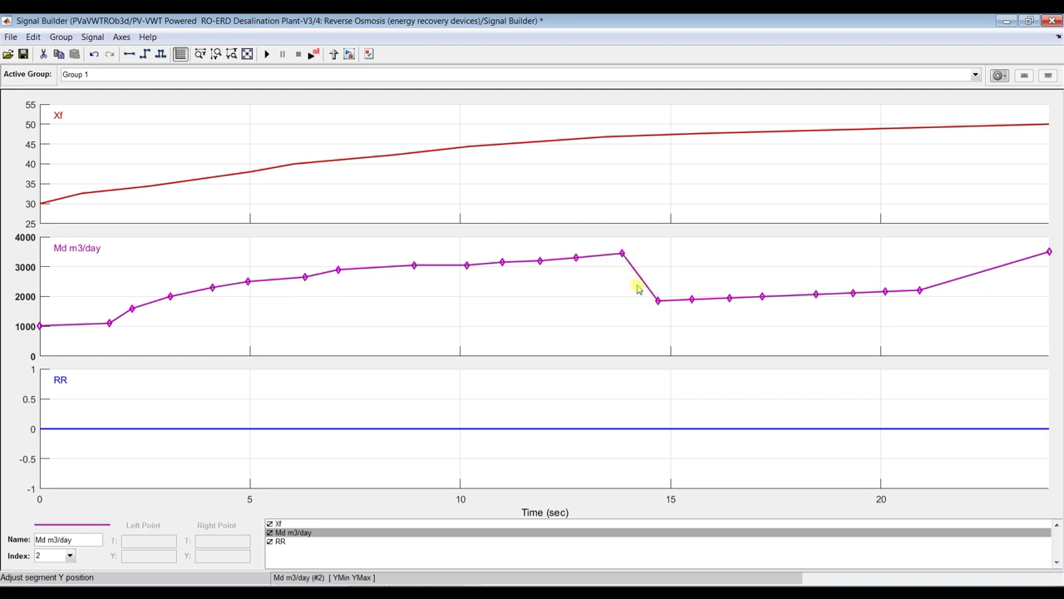
Step: Raise the Md m3/day points from about T=14.7 to T=18.5 so they climb gradually from about 3550 to 3950
drag(658, 301, 667, 249)
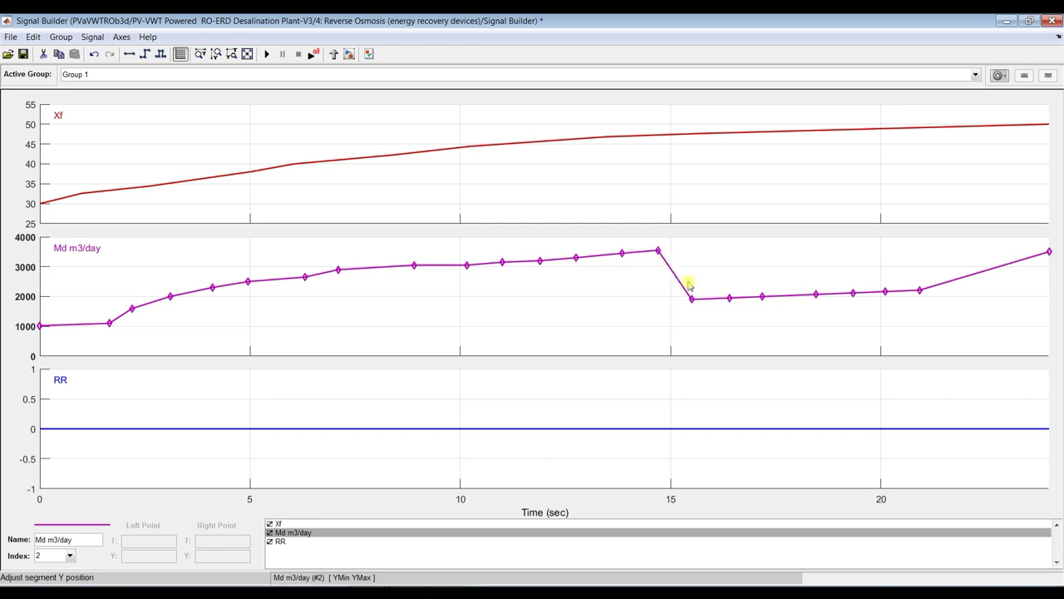
drag(691, 300, 698, 246)
drag(729, 297, 738, 243)
drag(762, 296, 771, 240)
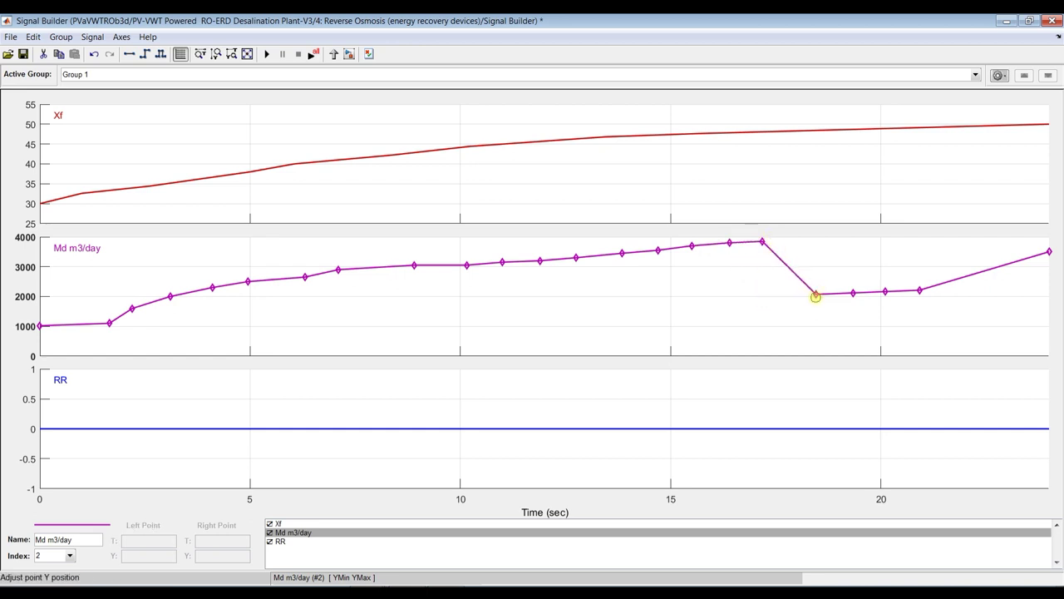
click(816, 294)
drag(815, 273, 815, 238)
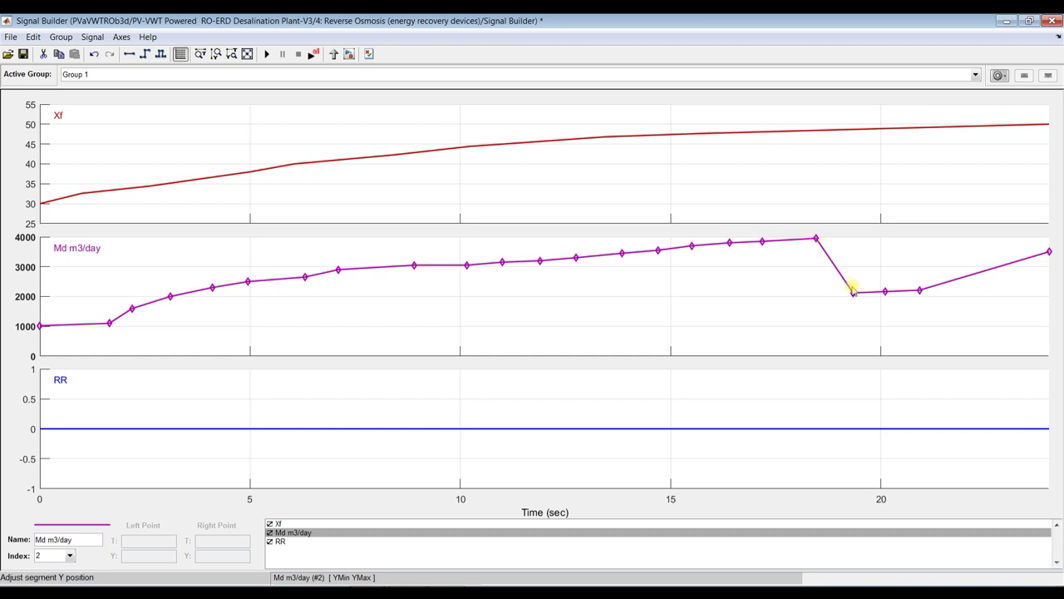
Step: Raise the remaining Md m3/day points from about T=19 to T=24 so they climb from about 4150 to 4800
drag(853, 295, 852, 233)
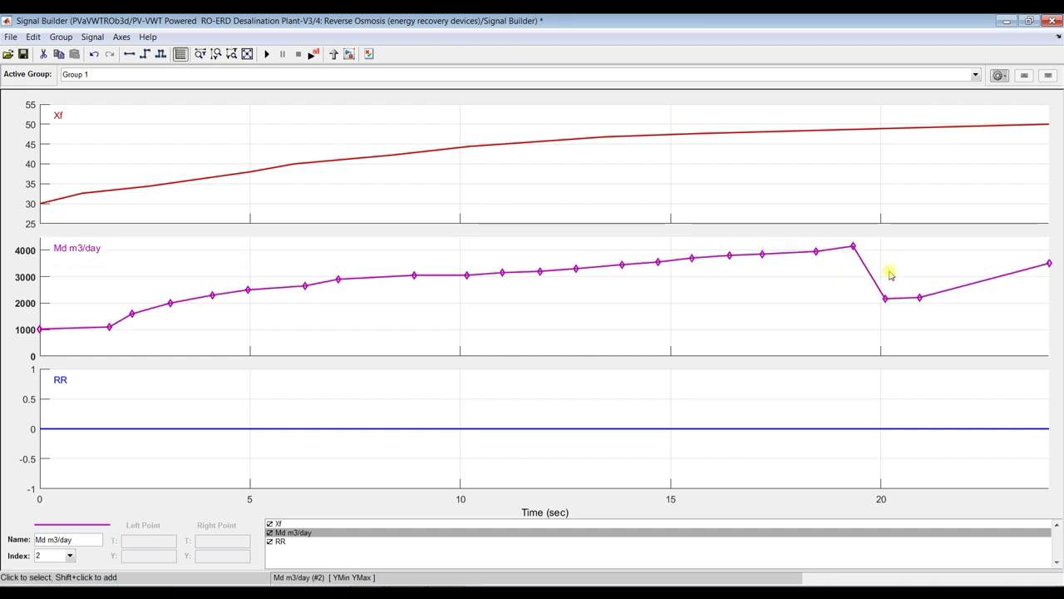
drag(887, 300, 887, 240)
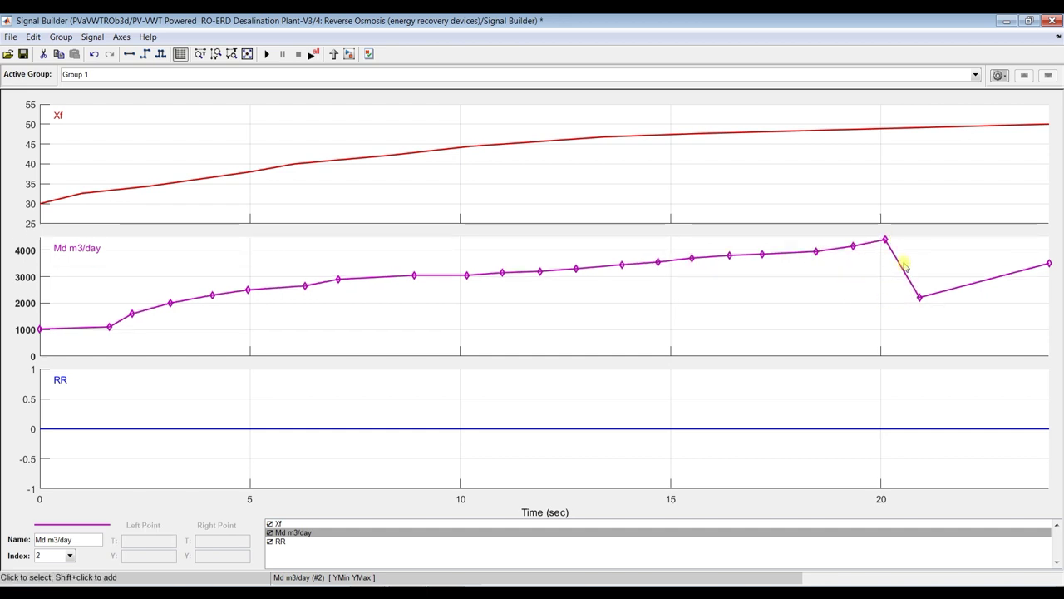
drag(920, 296, 920, 238)
drag(1048, 263, 1042, 226)
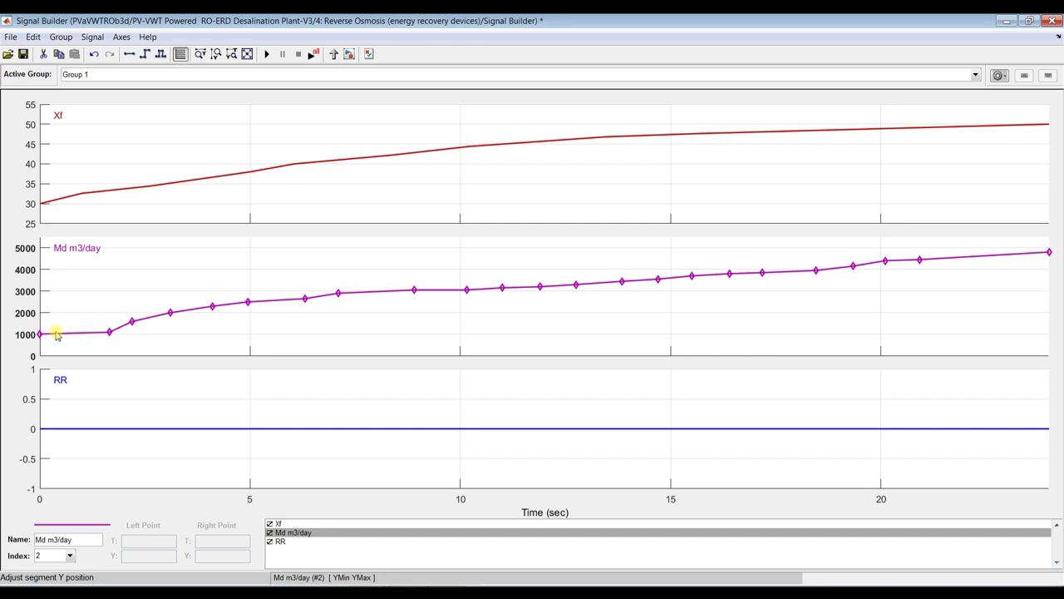
click(198, 336)
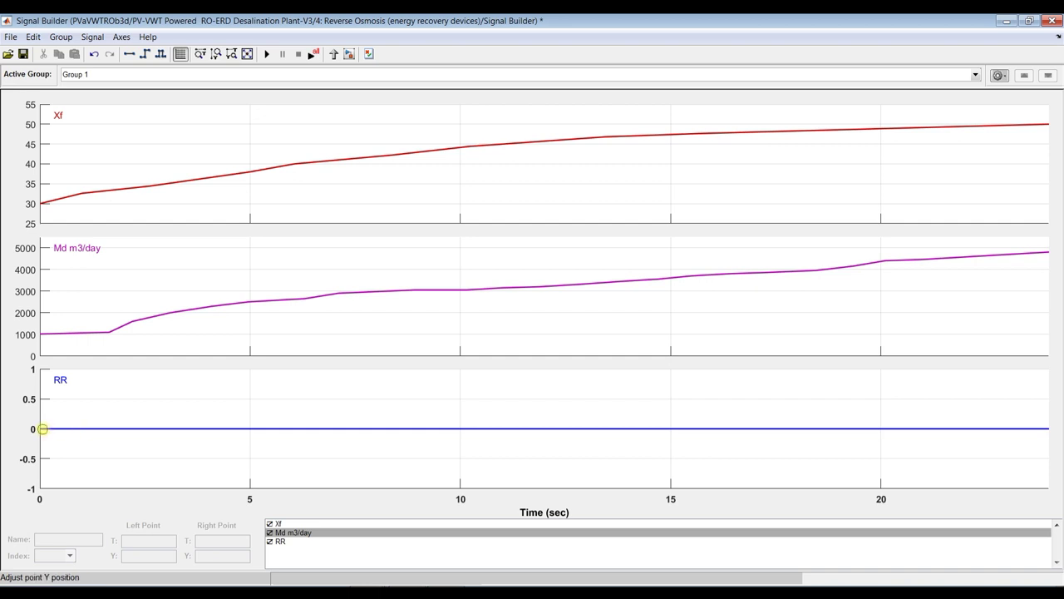
click(43, 428)
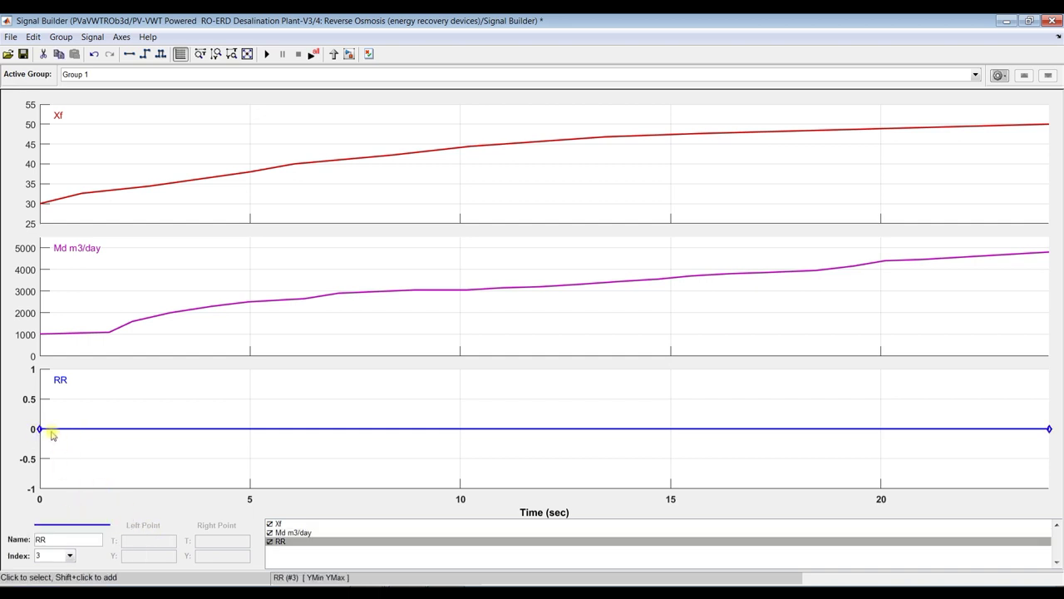
click(40, 428)
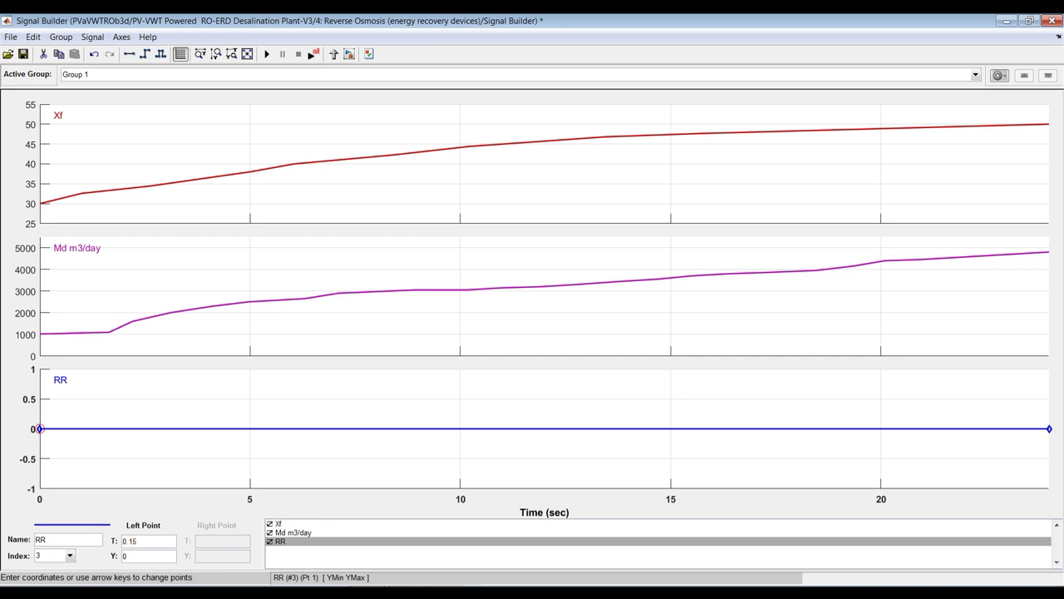
click(141, 554)
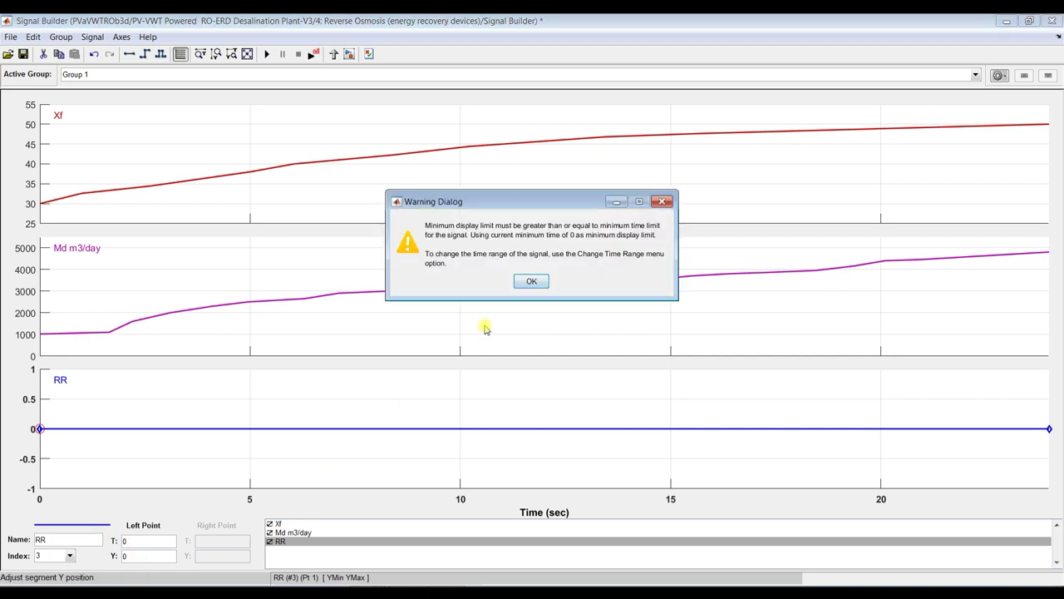
click(532, 281)
click(165, 397)
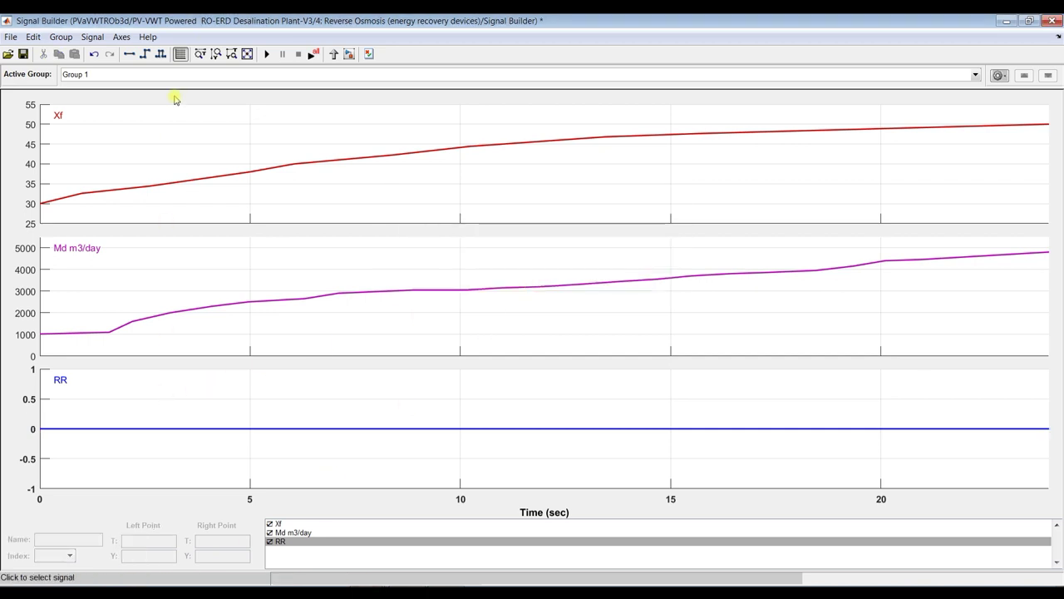
Step: Set the Y display limits of the RR axes to a minimum of 0 and a maximum of 1
right_click(205, 407)
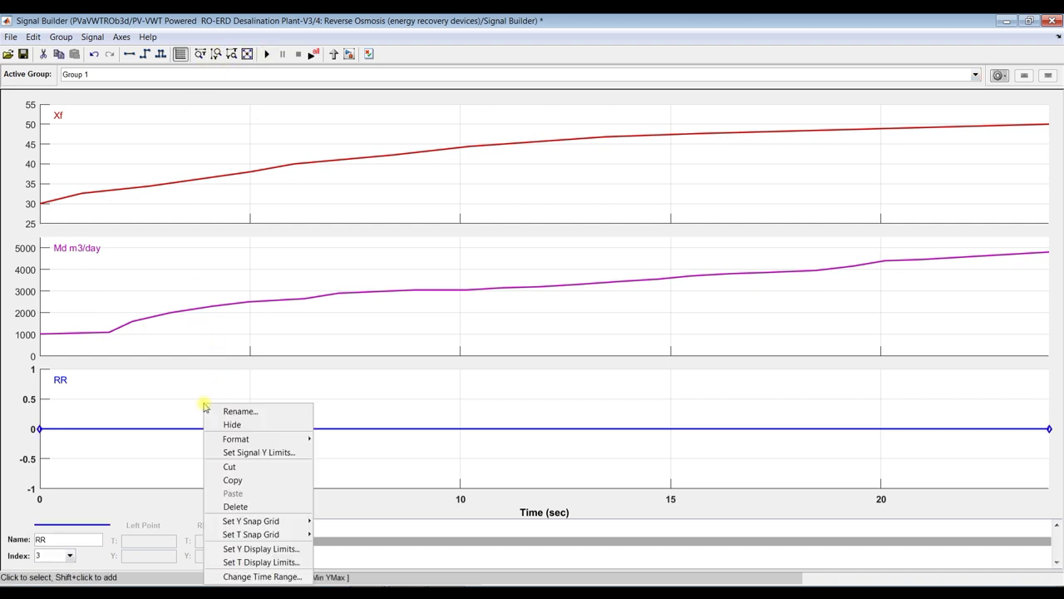
click(268, 553)
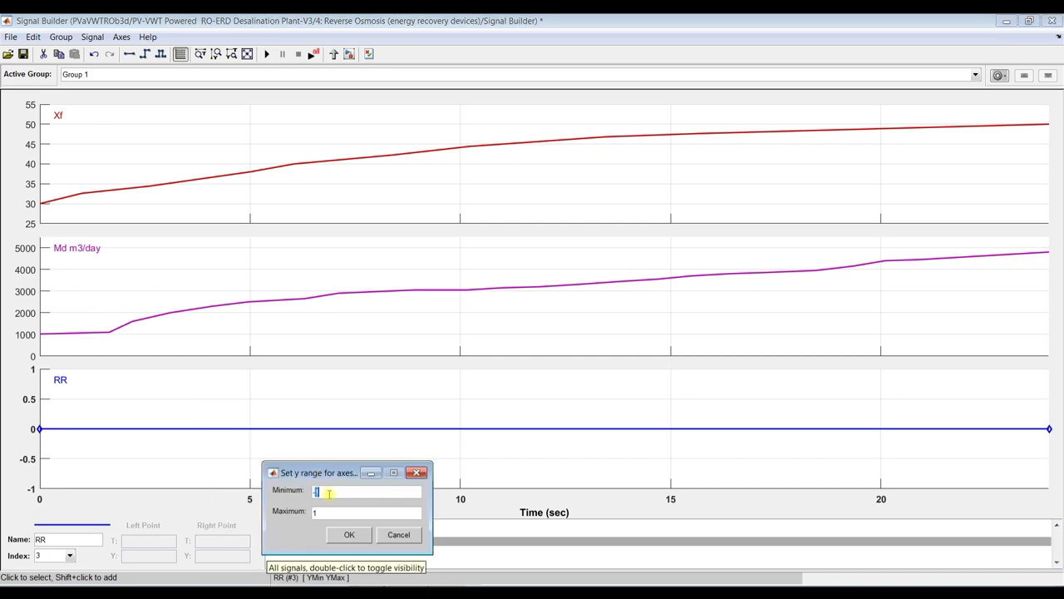
key(BackSpace)
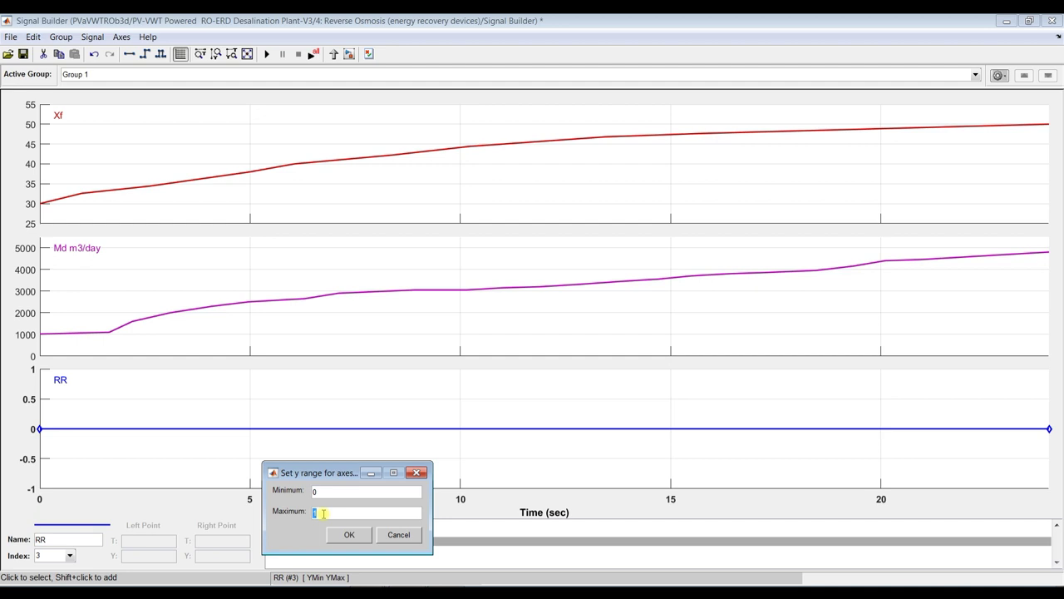
click(349, 535)
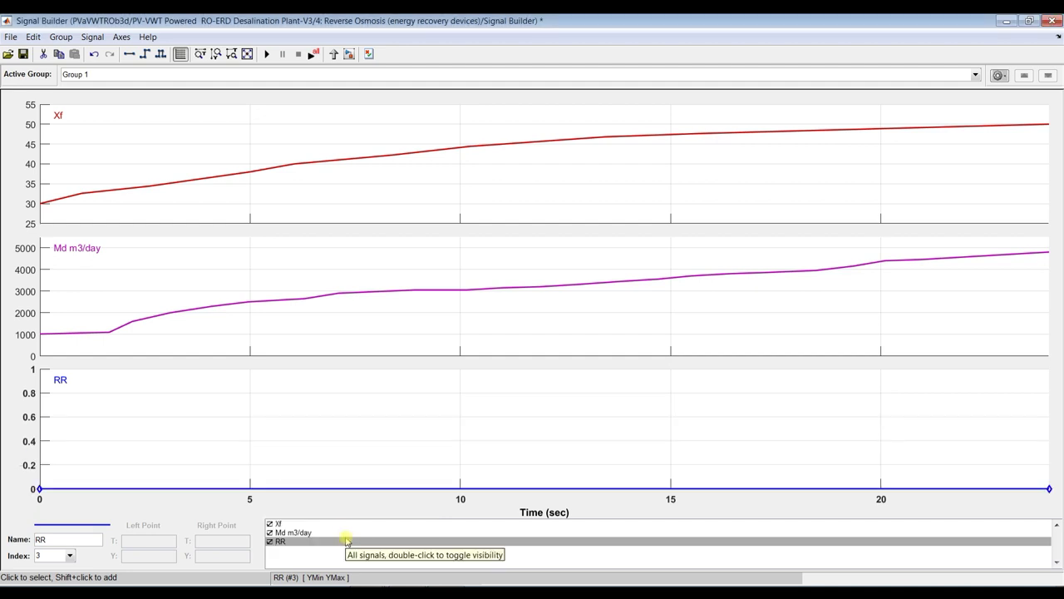
Step: Set the Y value of the RR line's first point, at T=0, to 0.1
drag(39, 489, 39, 491)
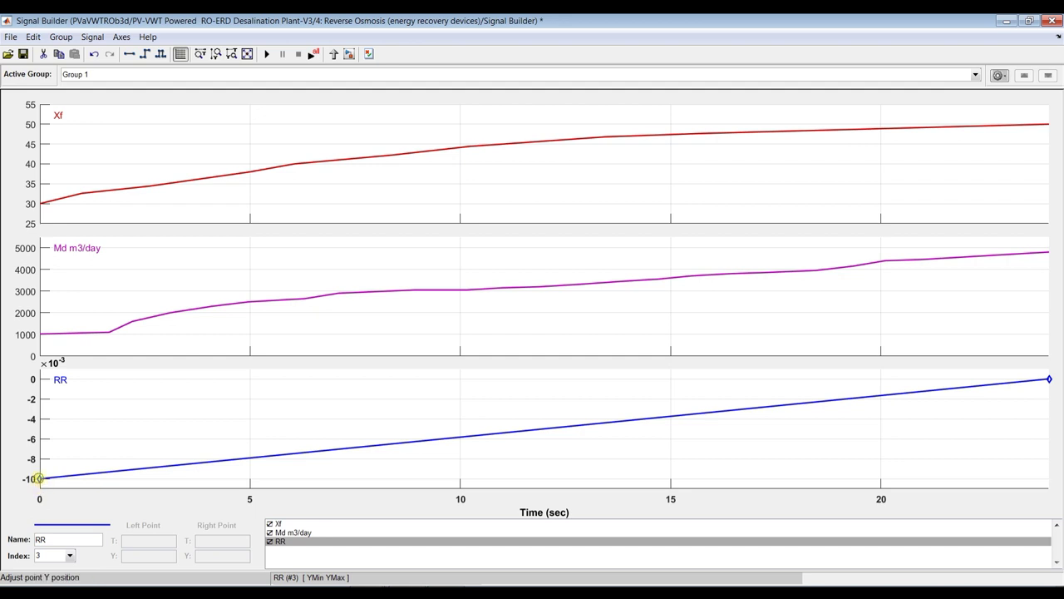
click(39, 479)
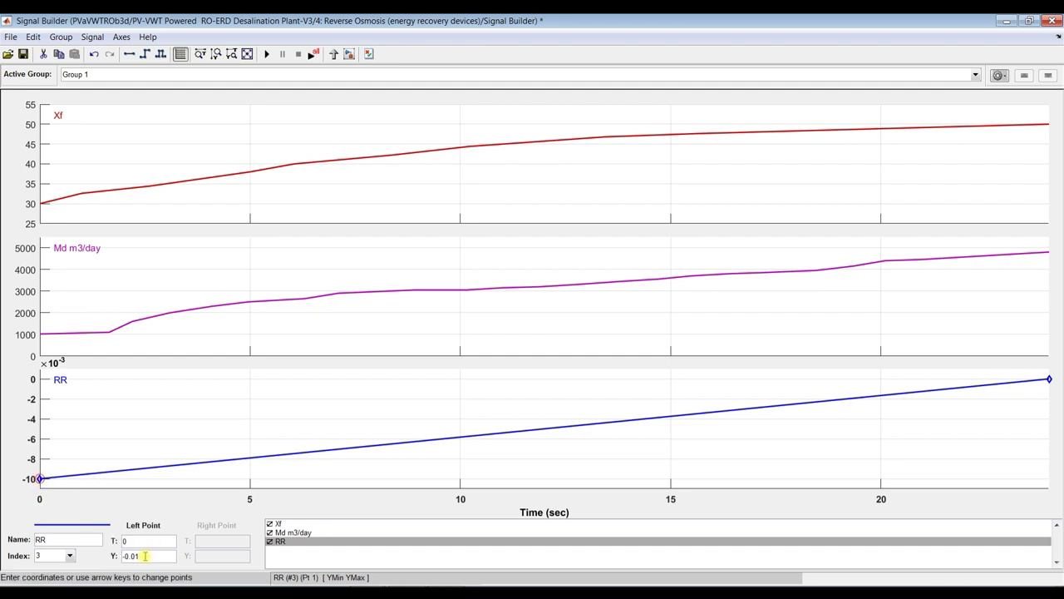
drag(145, 556, 122, 556)
key(Return)
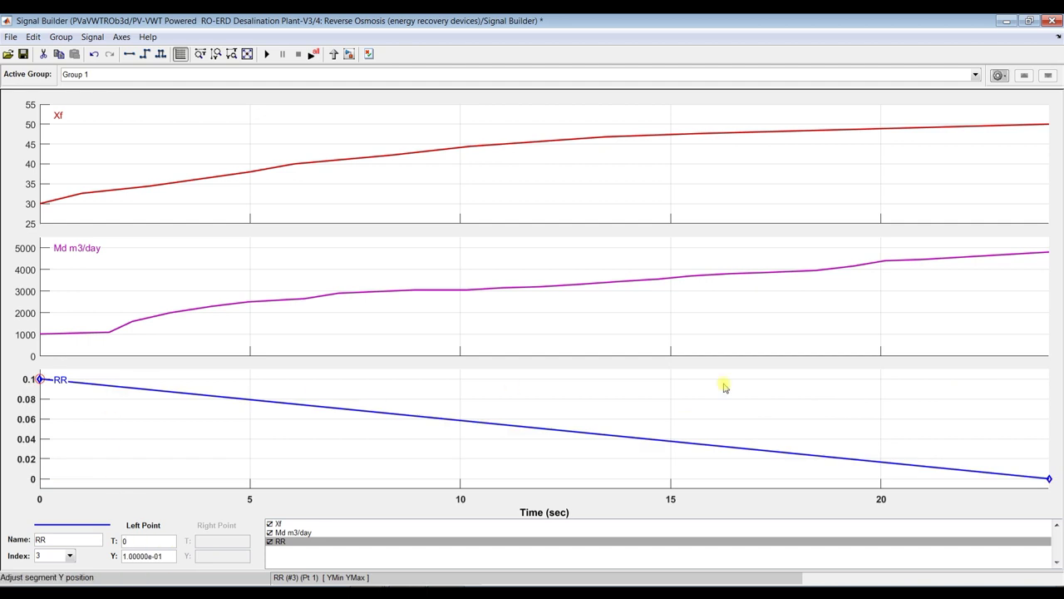
Step: Set the Y value of the RR line's last point, at T=24, to 0.5 and check the recovery ratio range in the Word specification
drag(1047, 479, 1033, 338)
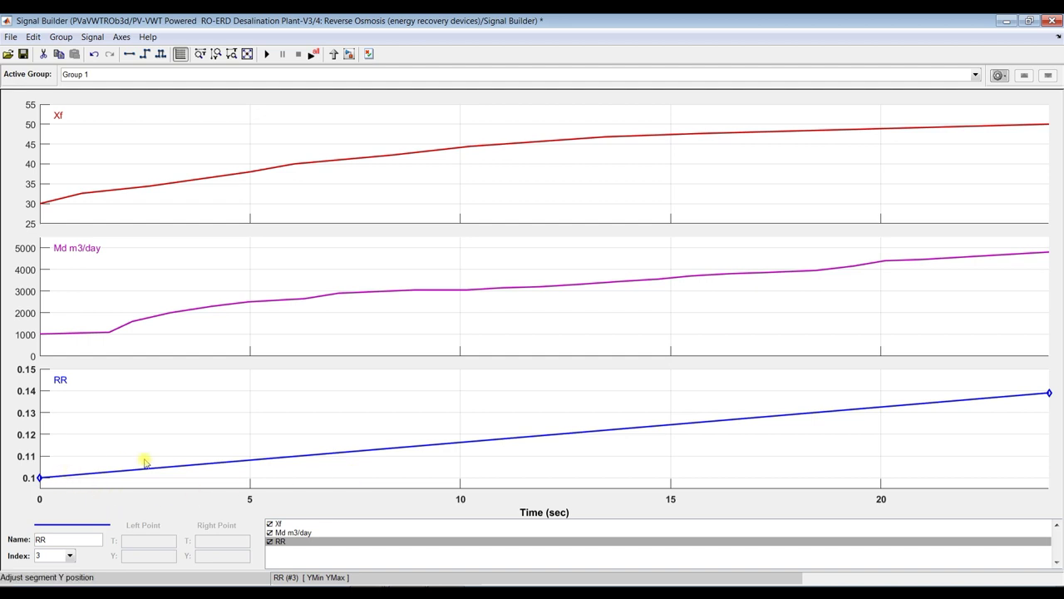
click(1049, 393)
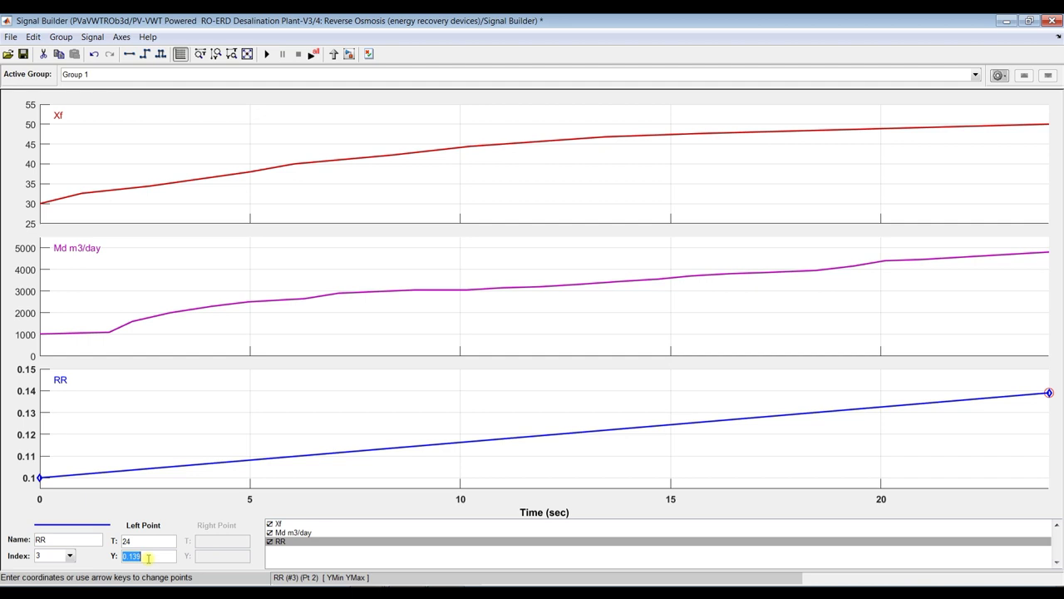
text(0)
text(.5)
key(Return)
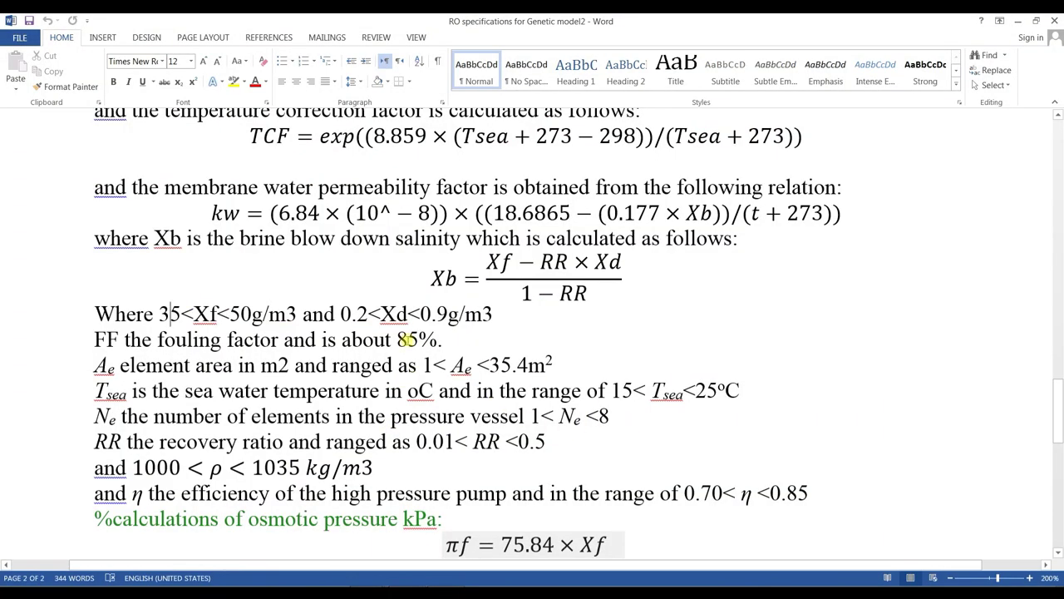
scroll(347, 375, down, 1)
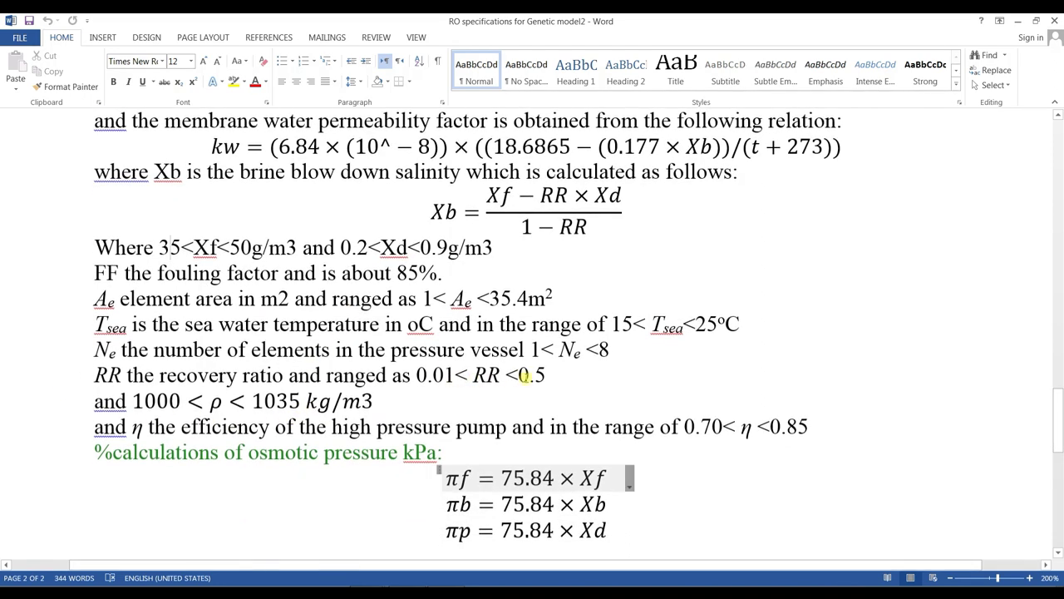
drag(517, 375, 547, 375)
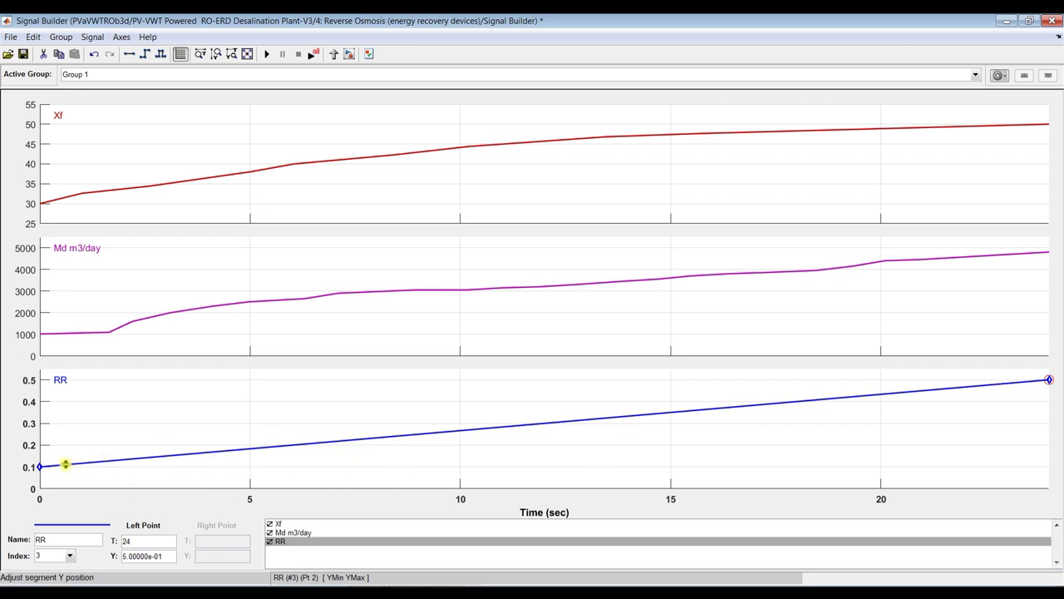
Step: Add five breakpoints along the first part of the RR line, from about T=0.5 to T=3
click(66, 465)
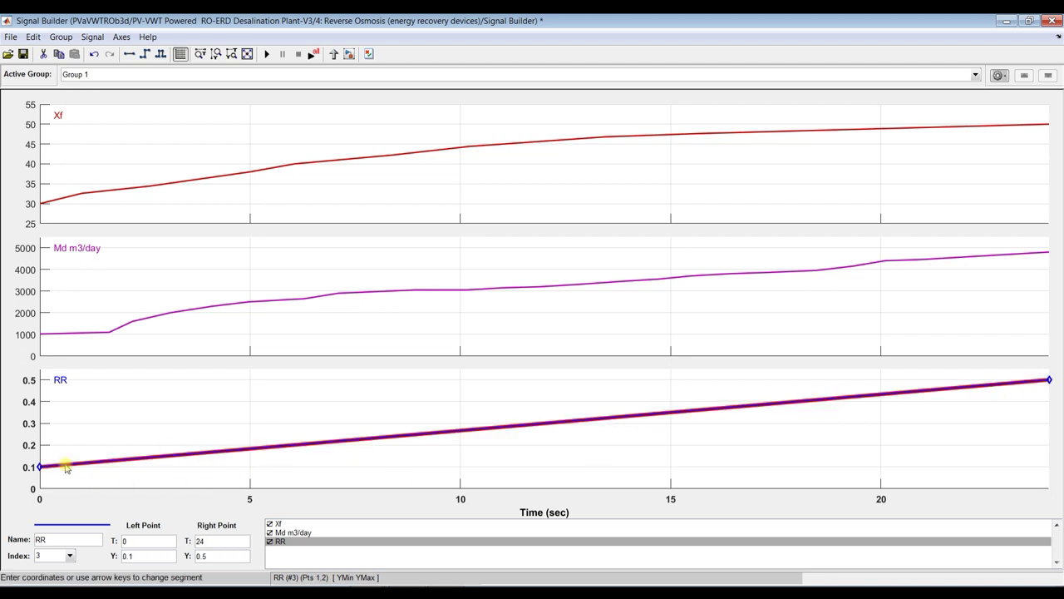
click(58, 476)
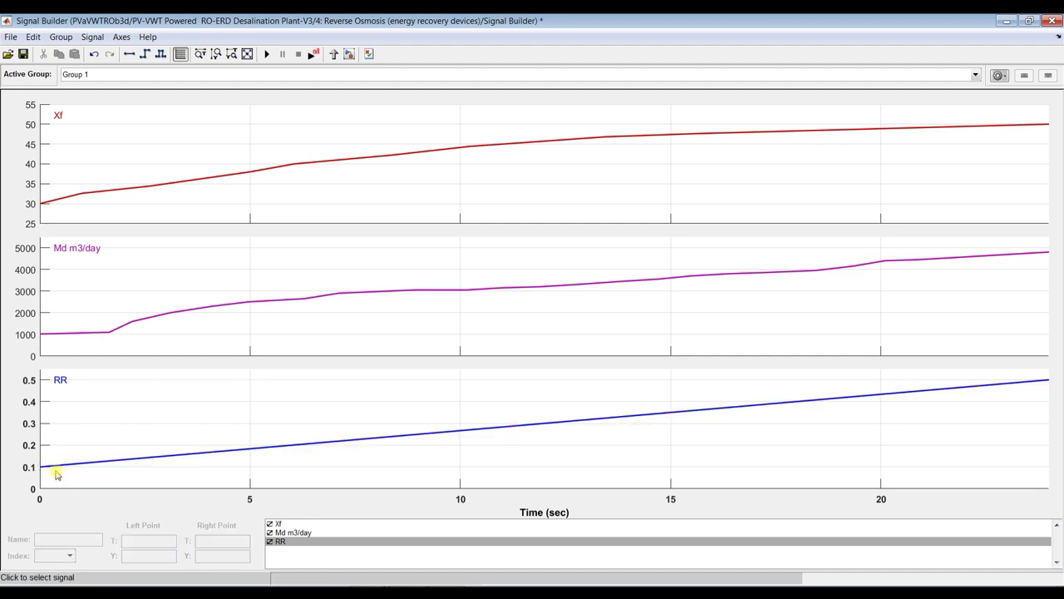
click(64, 468)
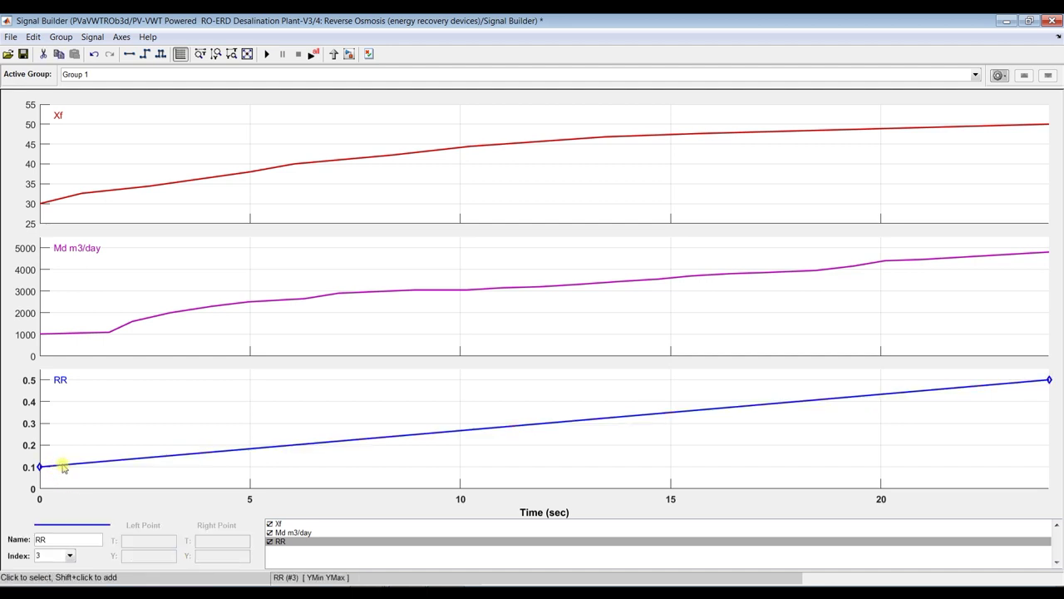
shift+click(62, 465)
shift+click(83, 463)
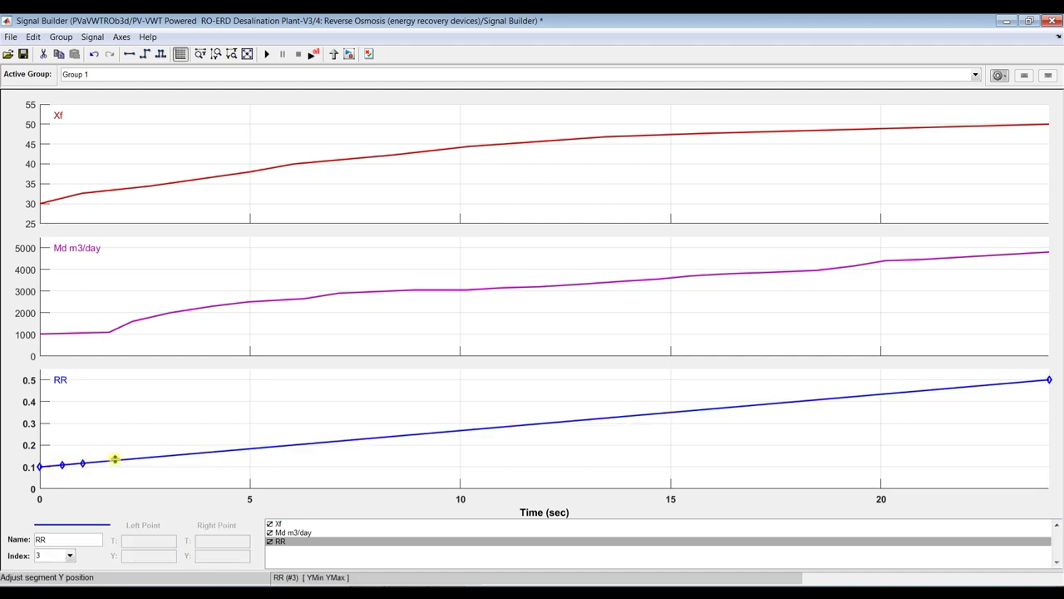
shift+click(101, 462)
shift+click(123, 459)
shift+click(159, 456)
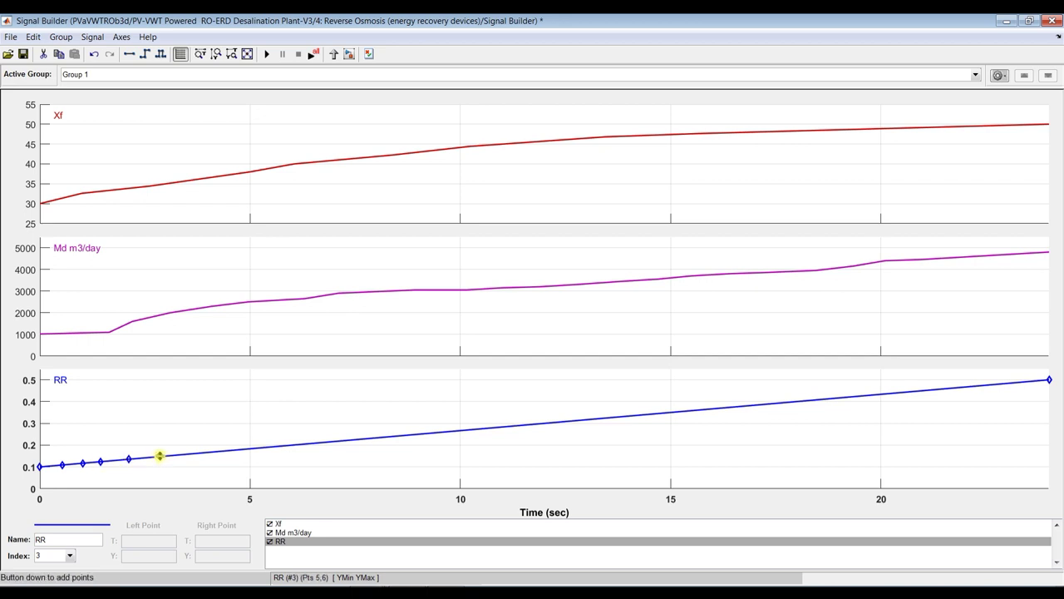
Step: Add breakpoints along the middle of the RR line, from about T=5 to T=13
shift+click(246, 449)
shift+click(318, 443)
shift+click(352, 439)
shift+click(385, 437)
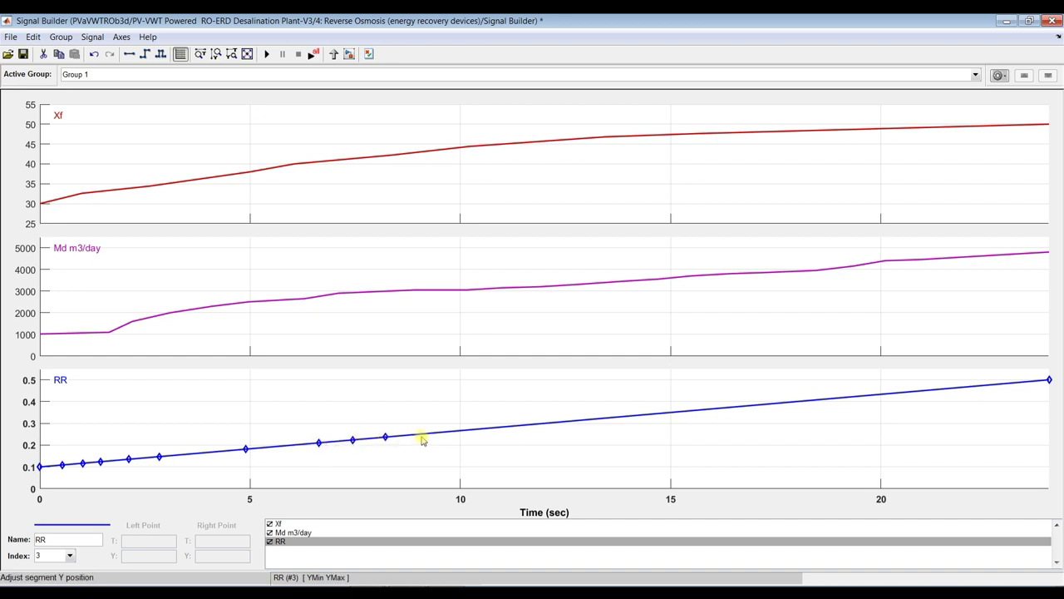
shift+click(471, 430)
shift+click(599, 418)
Step: Raise the RR points from about T=0.5 to T=7.5 into a curve climbing from about 0.13 to 0.43
drag(61, 465, 160, 427)
click(79, 457)
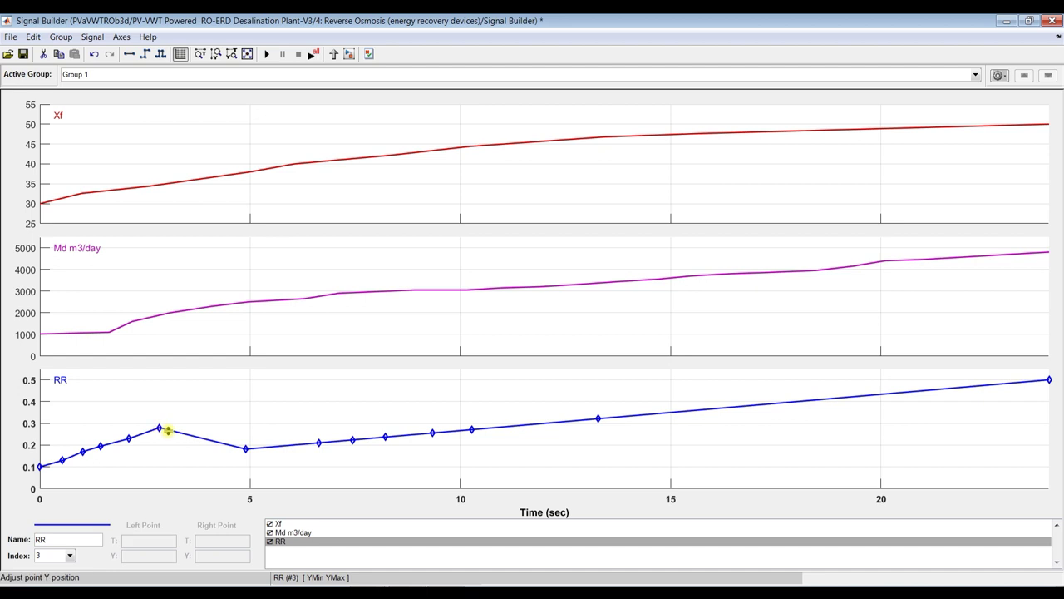
drag(243, 449, 245, 413)
drag(318, 442, 318, 405)
drag(353, 438, 352, 395)
Step: Raise the RR points from about T=8 to T=24 so the curve flattens from about 0.47 to 0.58
drag(385, 436, 397, 389)
drag(433, 431, 445, 383)
drag(472, 429, 487, 379)
drag(599, 422, 598, 375)
drag(1049, 378, 1051, 363)
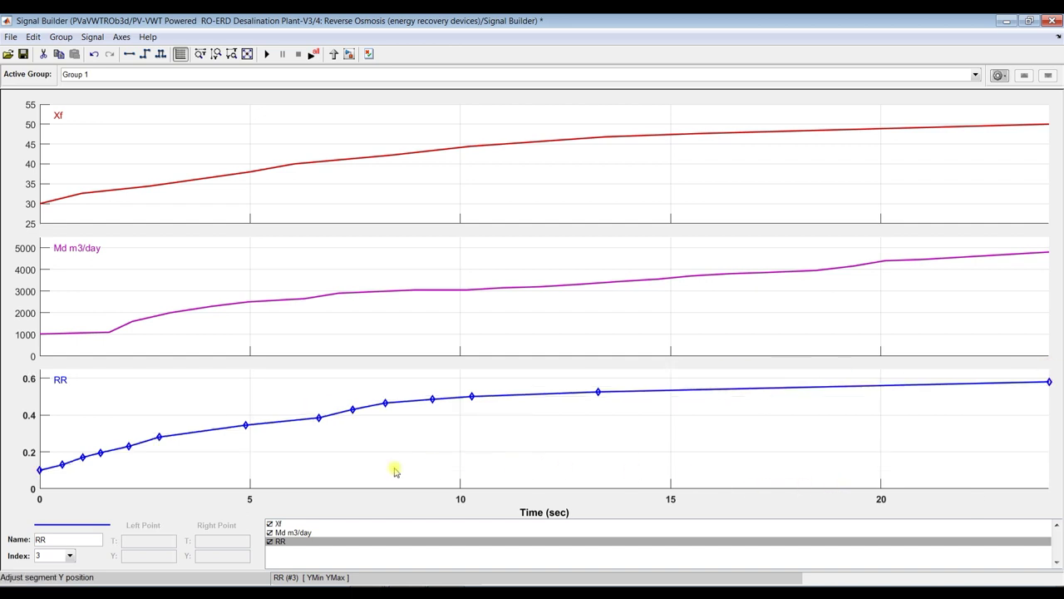
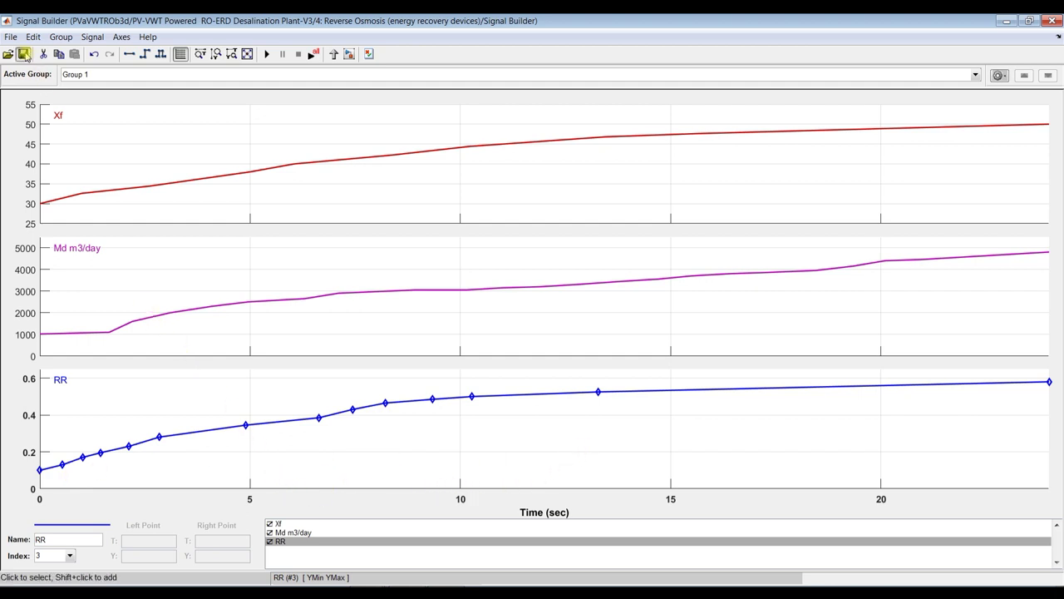
Step: Close the signal editor and enlarge the Signal Builder block so its three output ports are spaced farther apart
click(1050, 22)
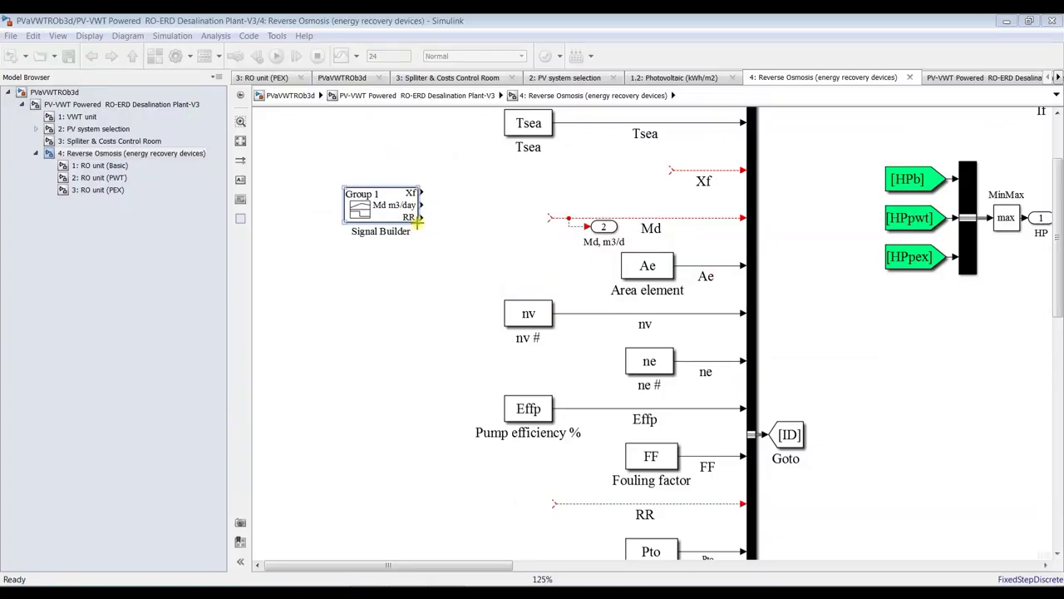
drag(420, 222, 405, 201)
drag(345, 220, 296, 232)
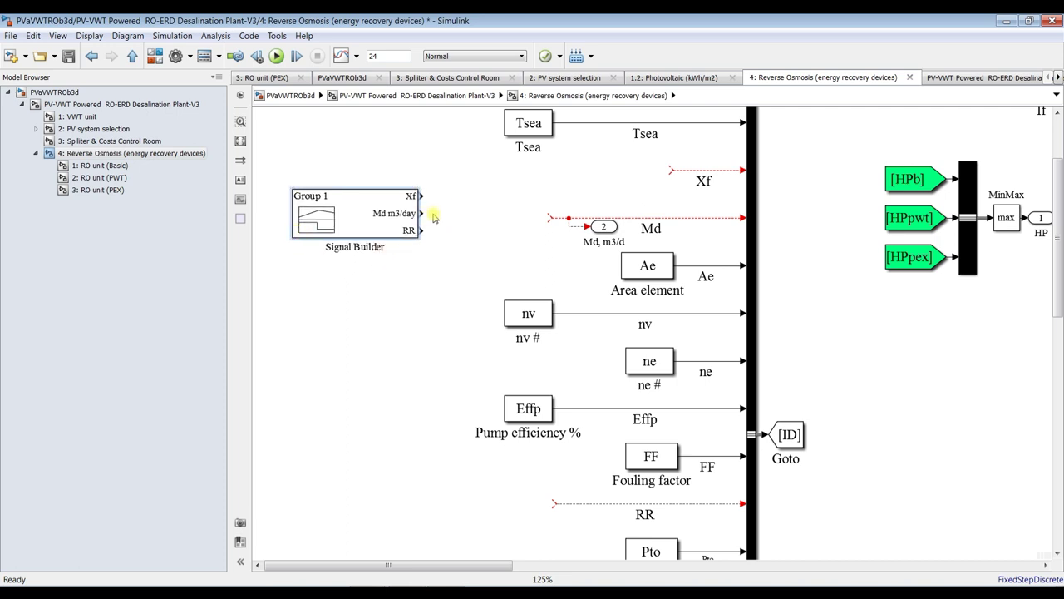
Step: Connect the Signal Builder's Md m3/day, Xf and RR outputs to the matching open Md, Xf and RR lines
drag(422, 214, 550, 218)
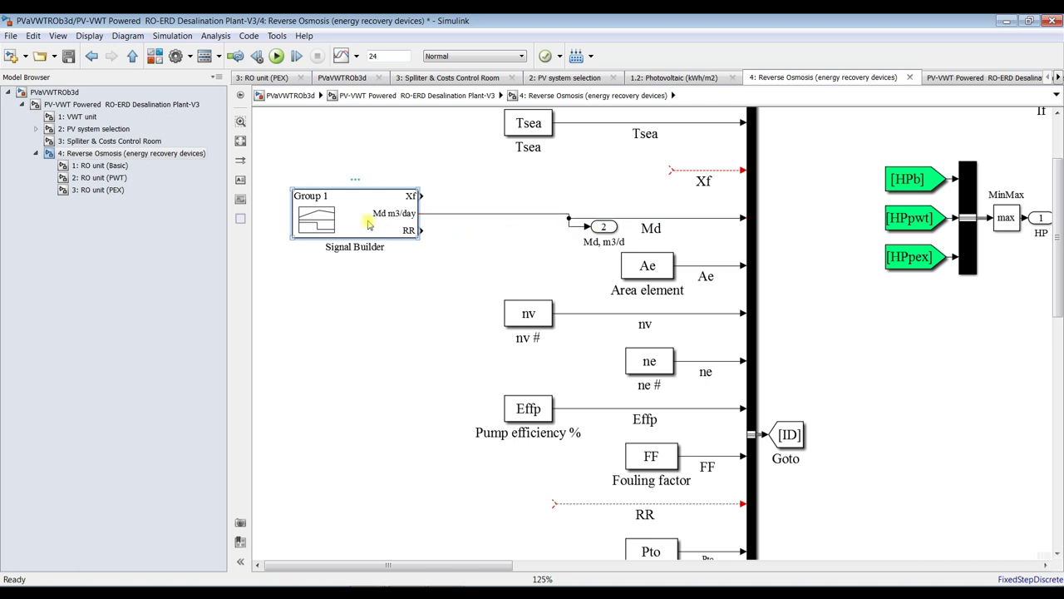
drag(368, 225, 368, 228)
drag(420, 199, 672, 171)
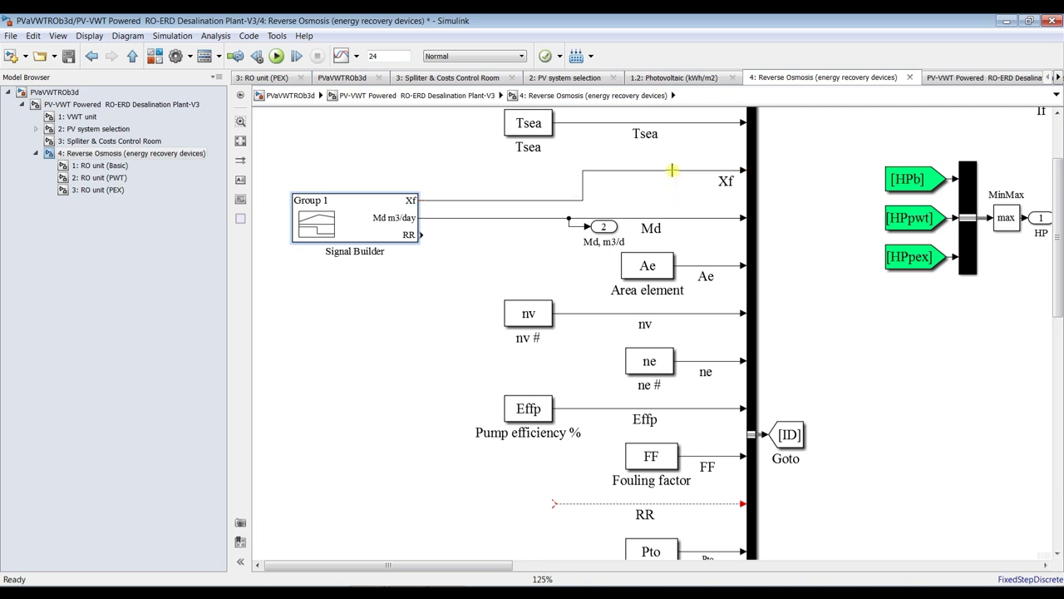
drag(421, 235, 555, 503)
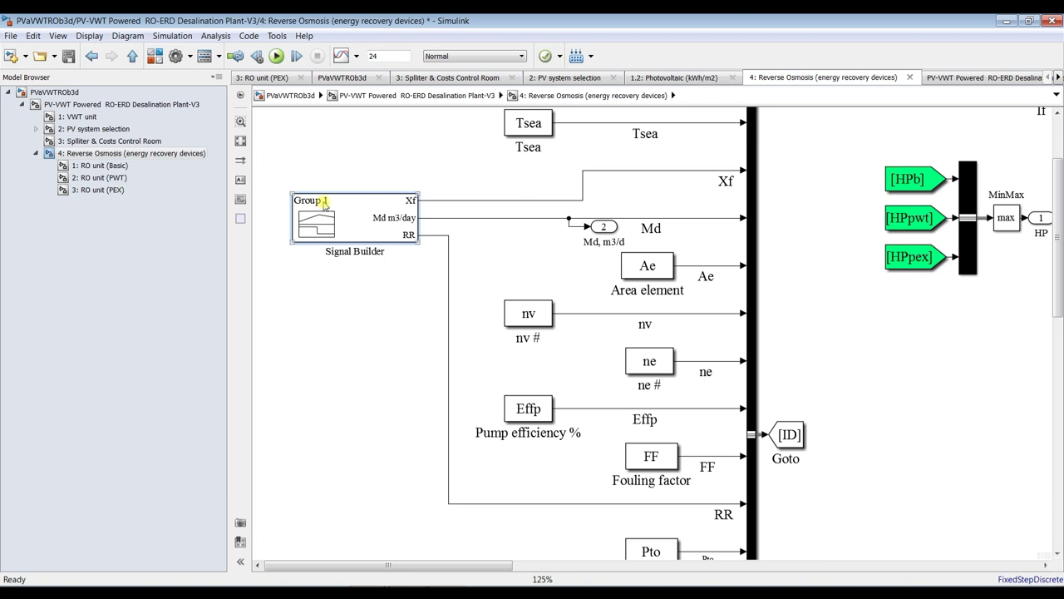
Step: Duplicate the Signal Builder block below the original and inspect the original's signal group and its group options
drag(325, 206, 347, 384)
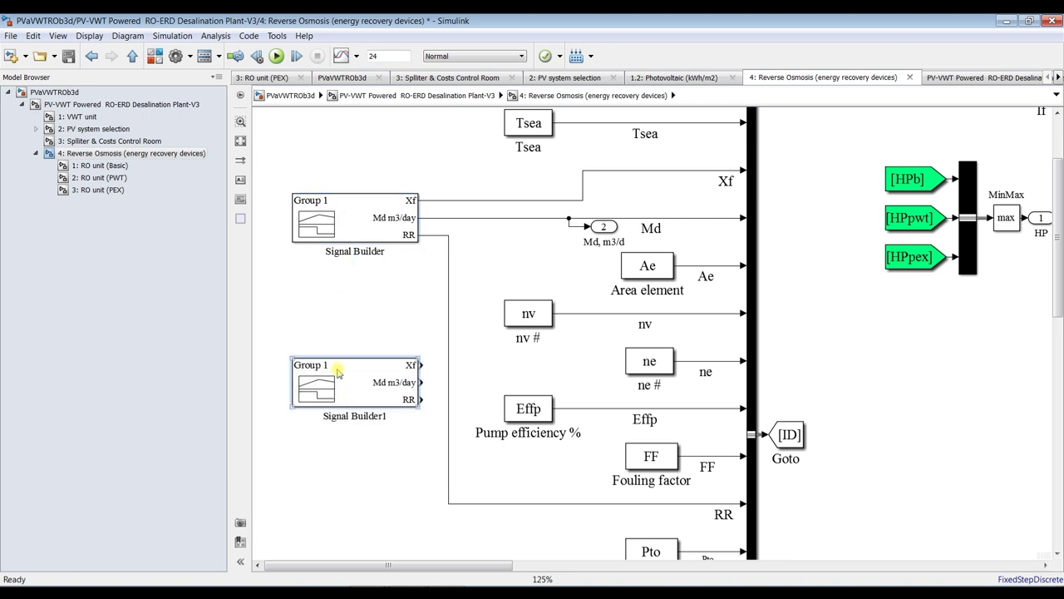
click(352, 212)
double_click(351, 212)
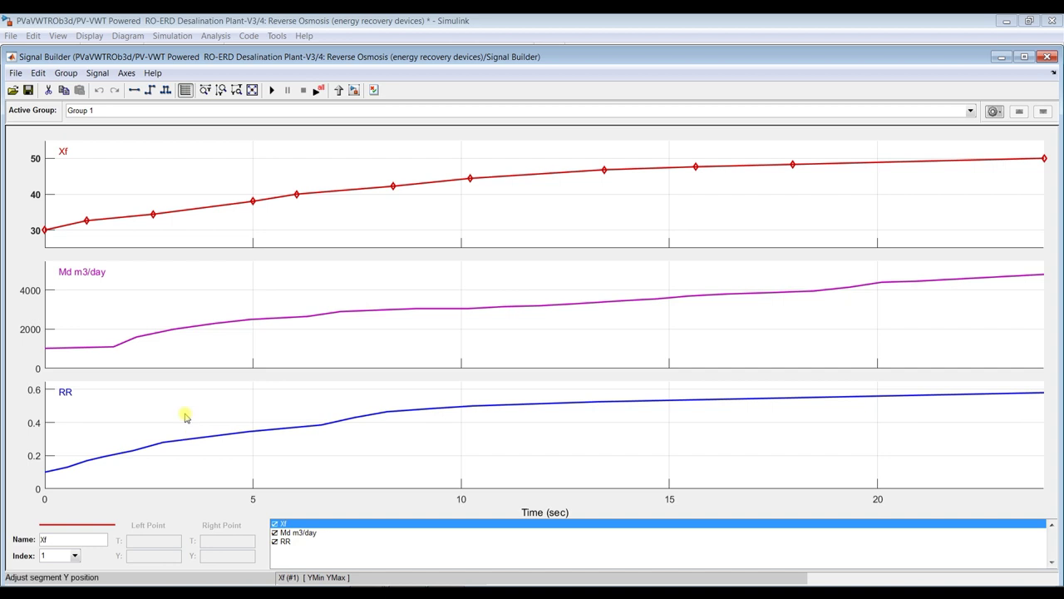
click(105, 111)
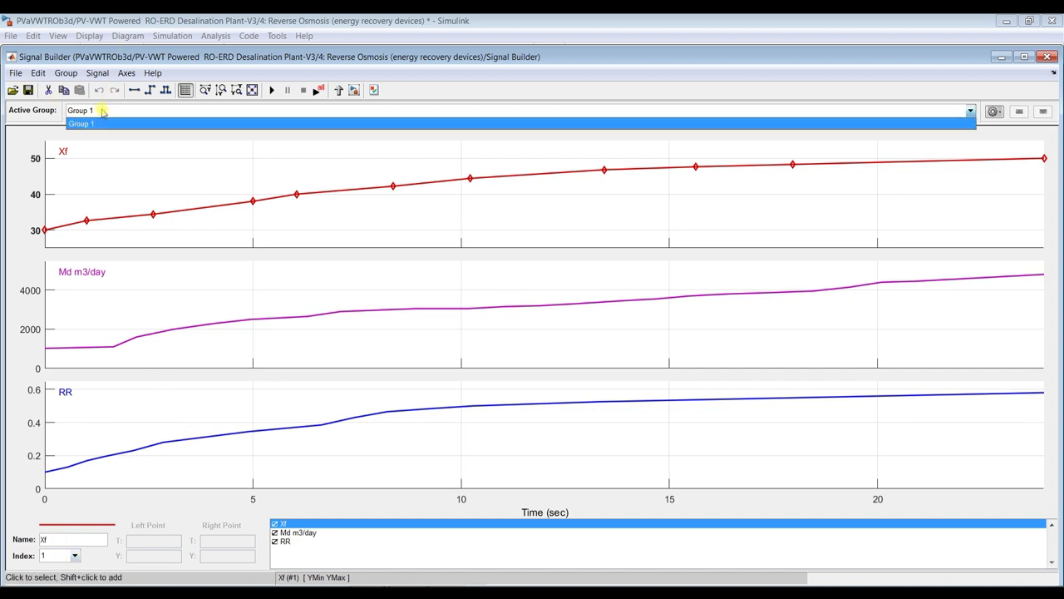
click(65, 73)
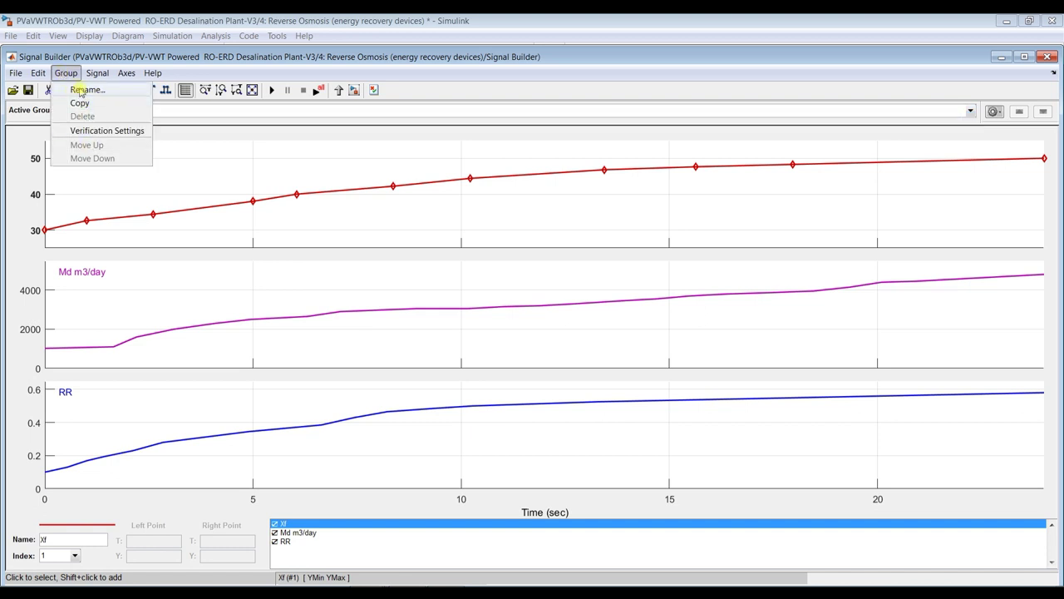
click(1047, 57)
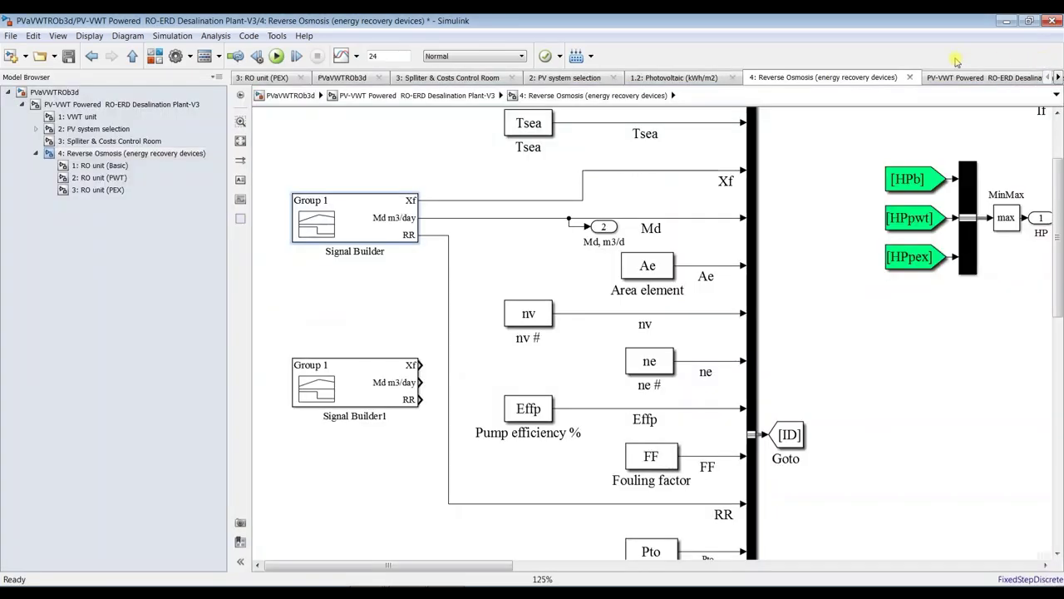
Step: Rename the duplicate Signal Builder's group as Operating conditions and close its signal editor
double_click(341, 377)
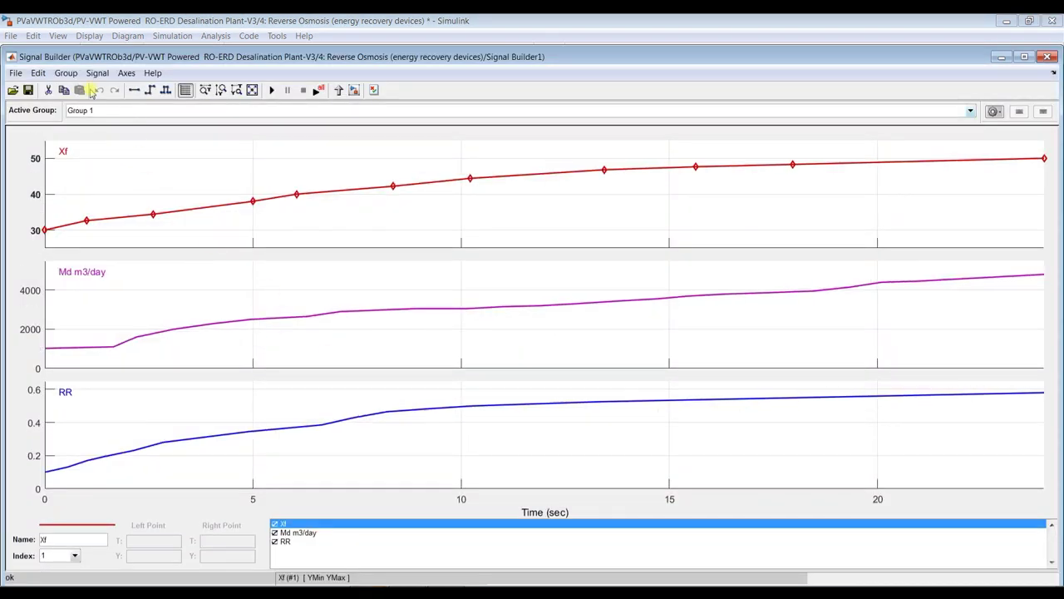
click(66, 73)
click(78, 88)
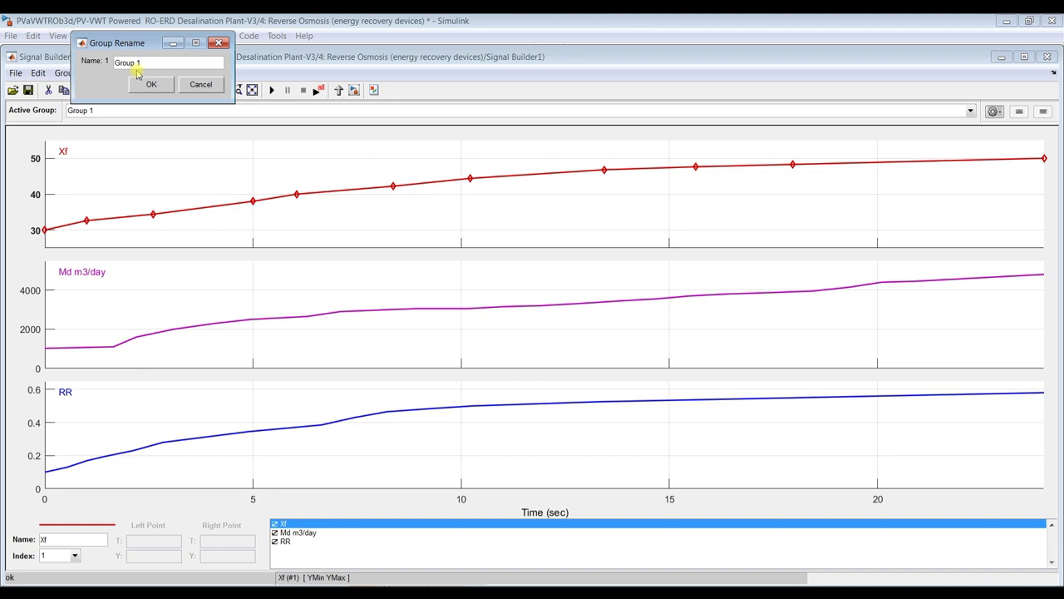
drag(158, 64, 108, 66)
text(O)
click(151, 85)
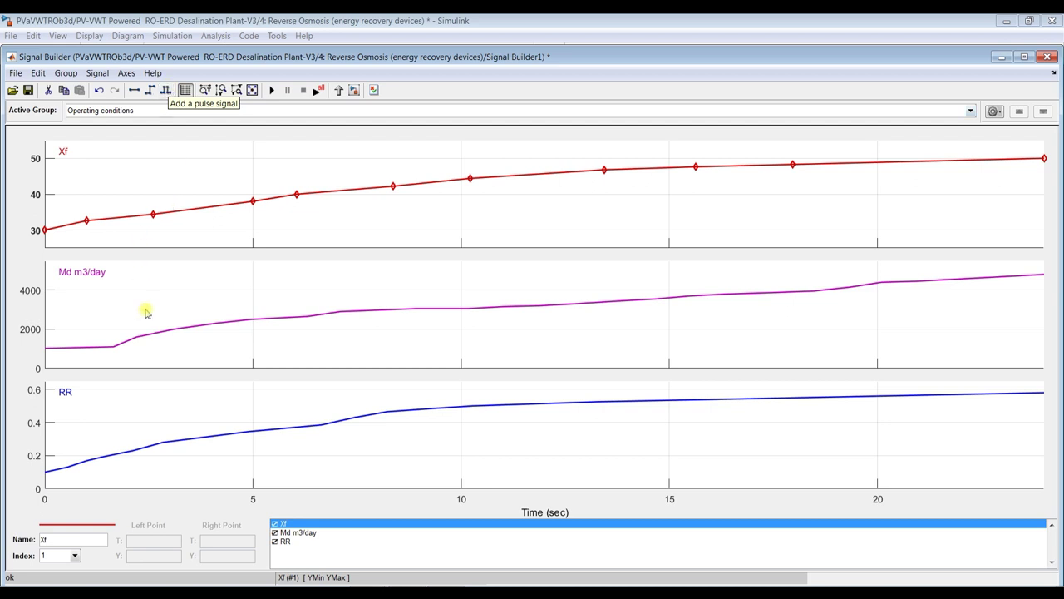
click(1049, 57)
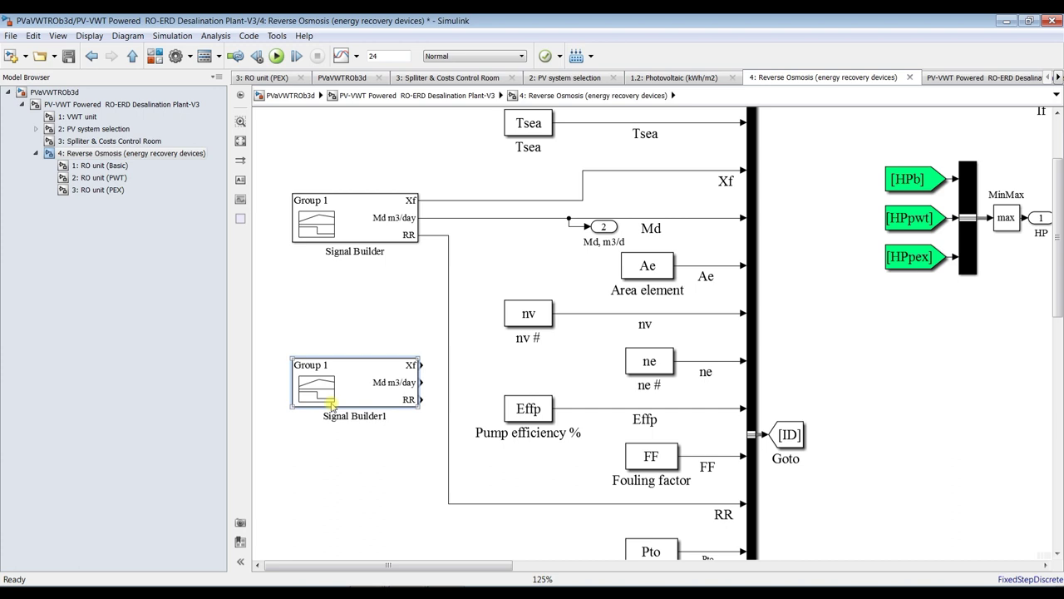
Step: Delete the duplicate Signal Builder block and save the model
drag(369, 322, 308, 440)
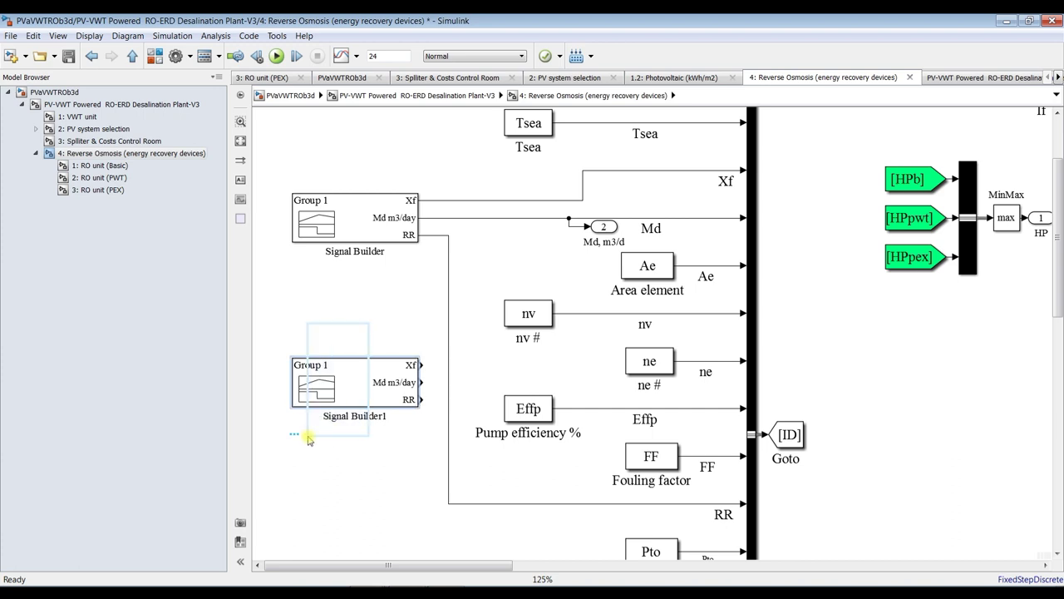
key(Delete)
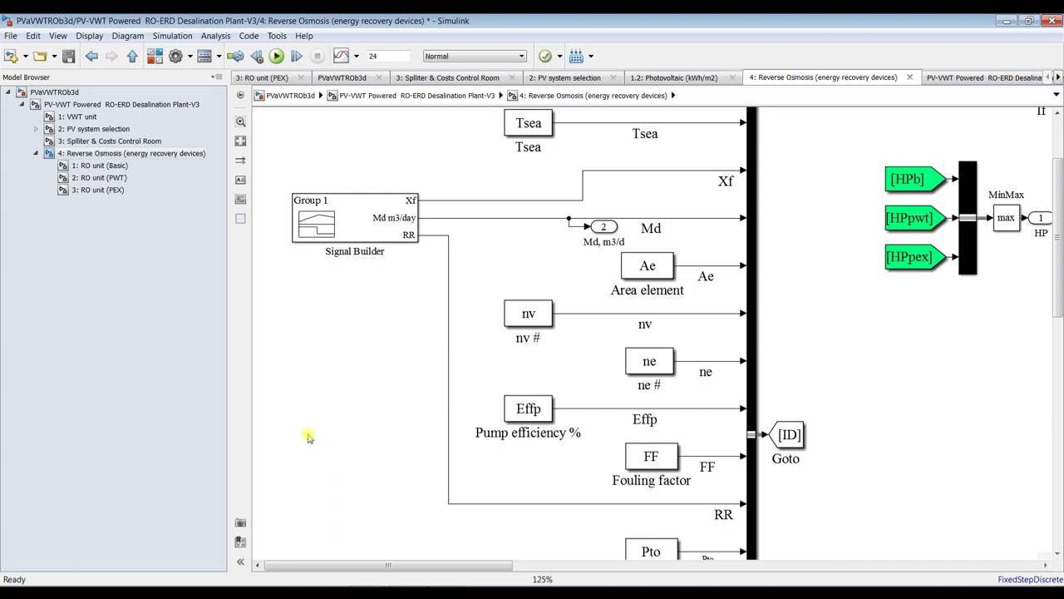
click(68, 56)
Step: Run the simulation with the RO unit (Basic) output displays in view and read the reported diagnostics
click(108, 166)
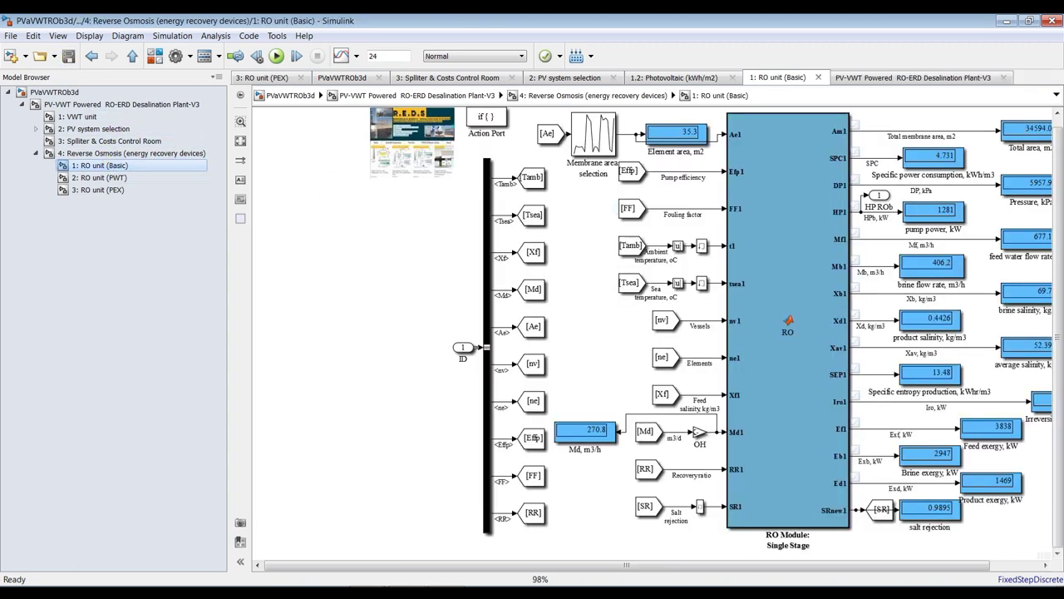
scroll(1021, 169, up, 3)
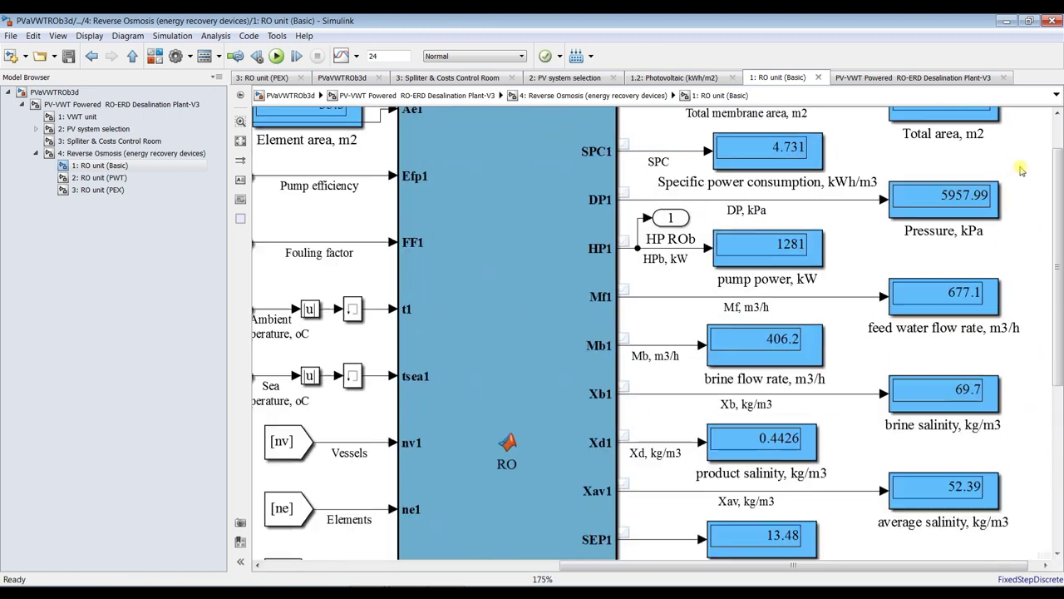
scroll(1059, 157, up, 1)
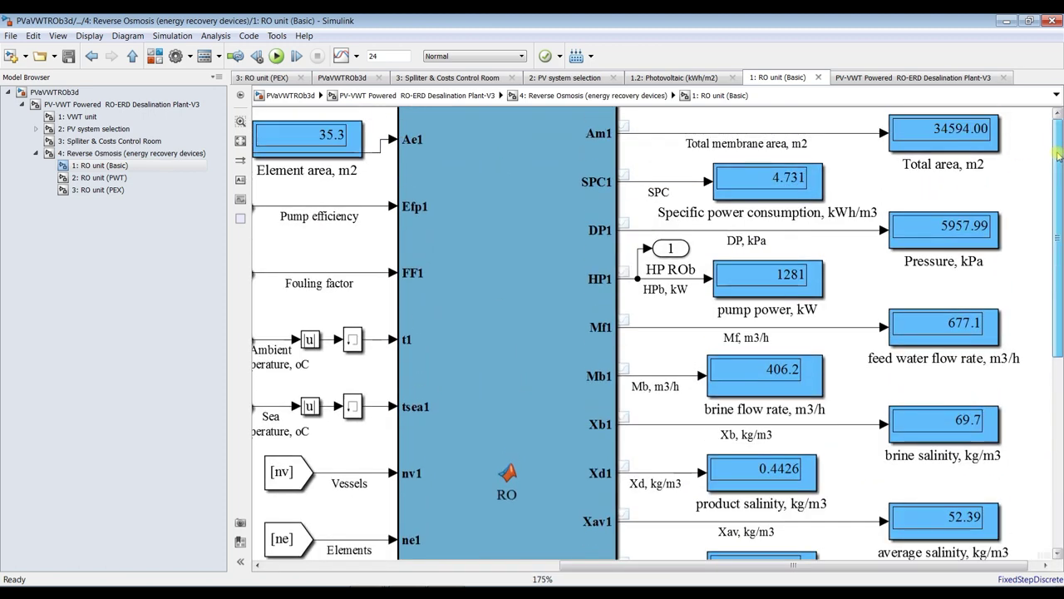
scroll(1059, 156, up, 1)
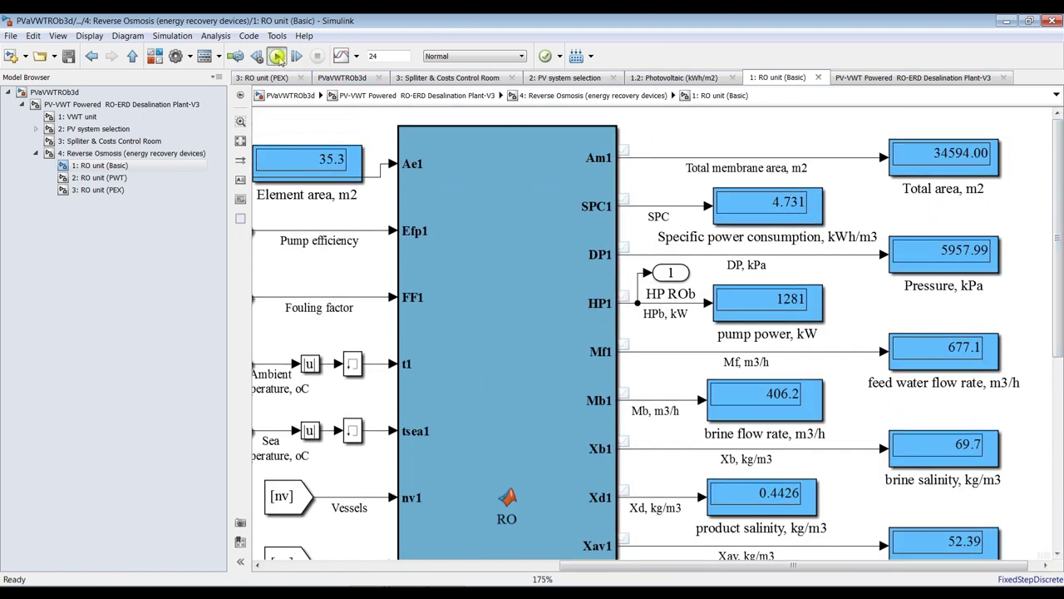
click(277, 56)
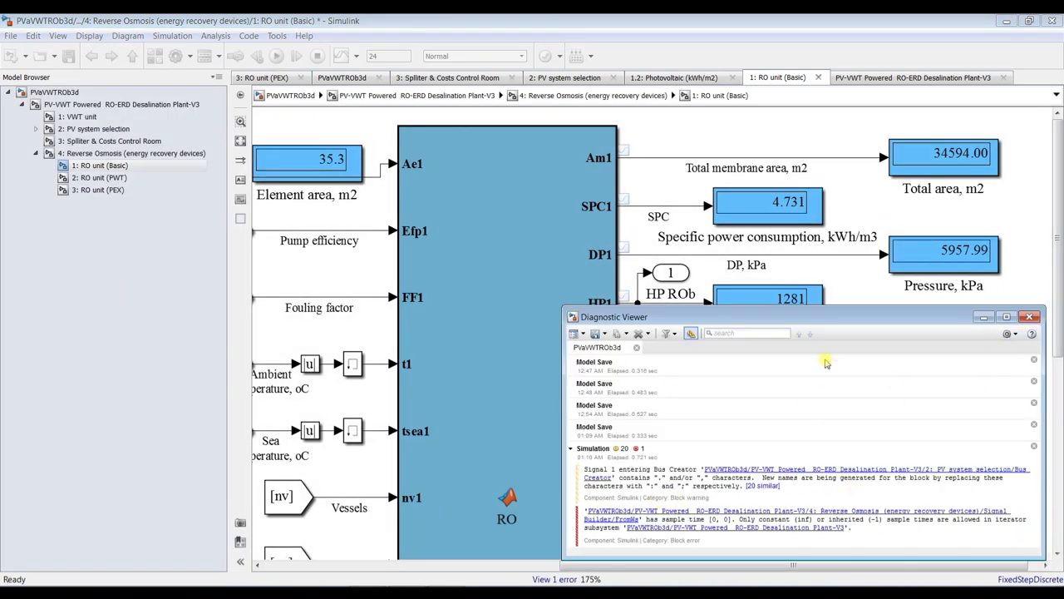
drag(821, 322, 625, 199)
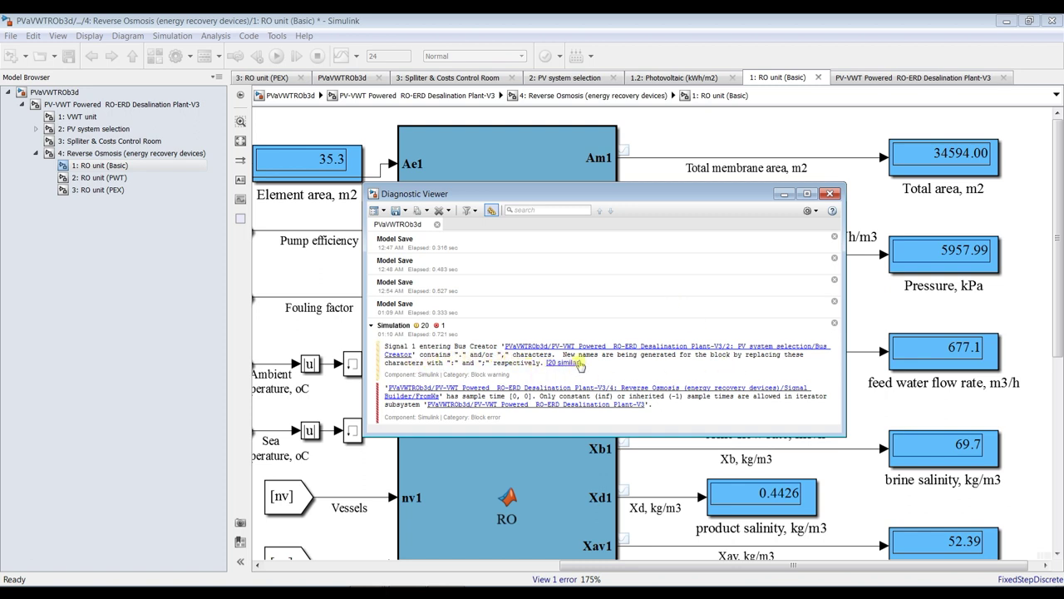
click(829, 193)
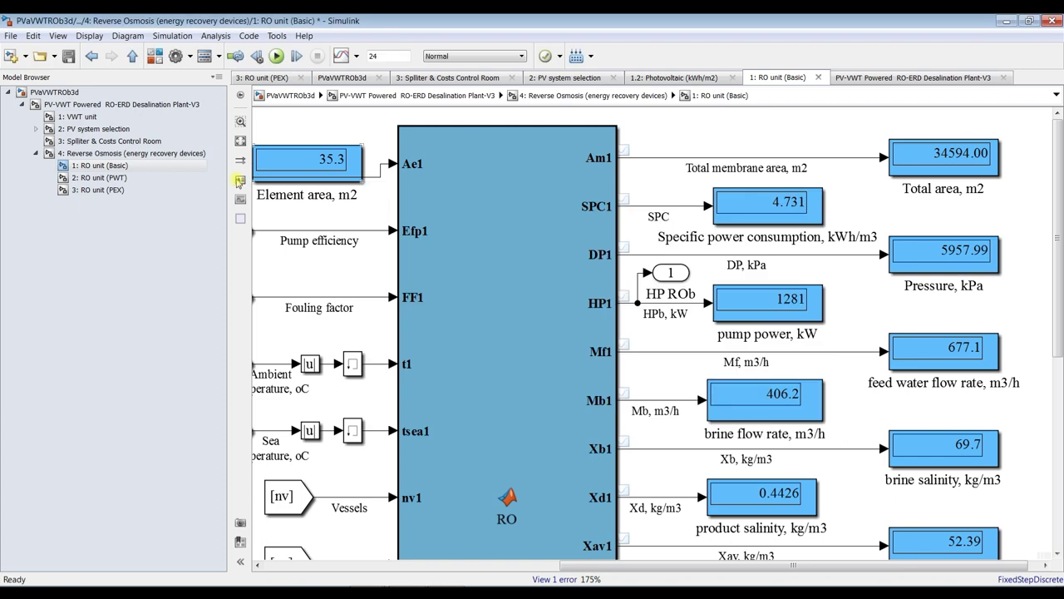
Step: Cut the Signal Builder block out of the Reverse Osmosis subsystem and go to the top level of the PVaVWTROb3d model
click(91, 105)
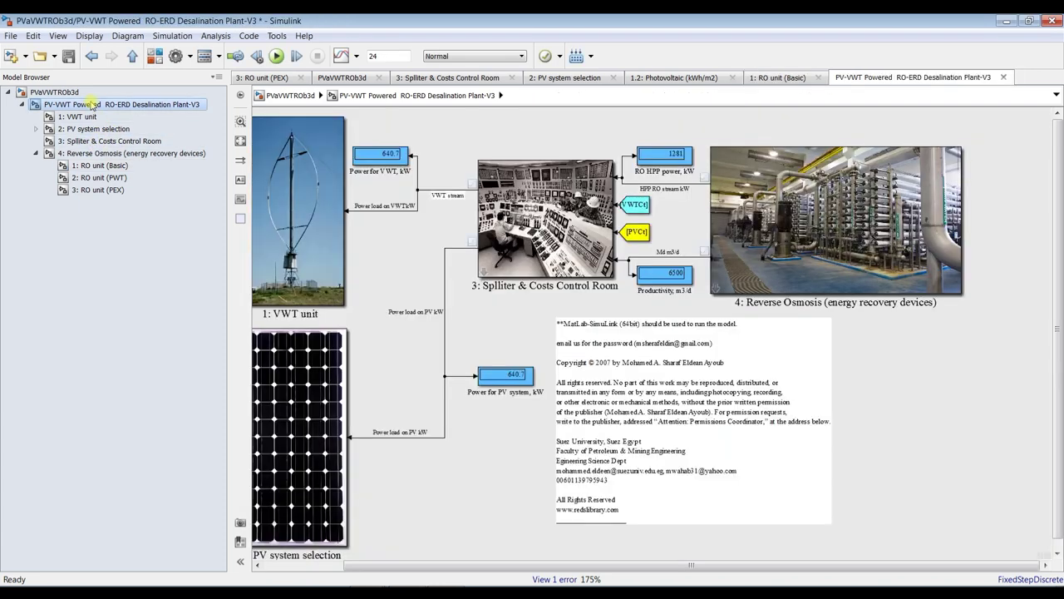
click(97, 154)
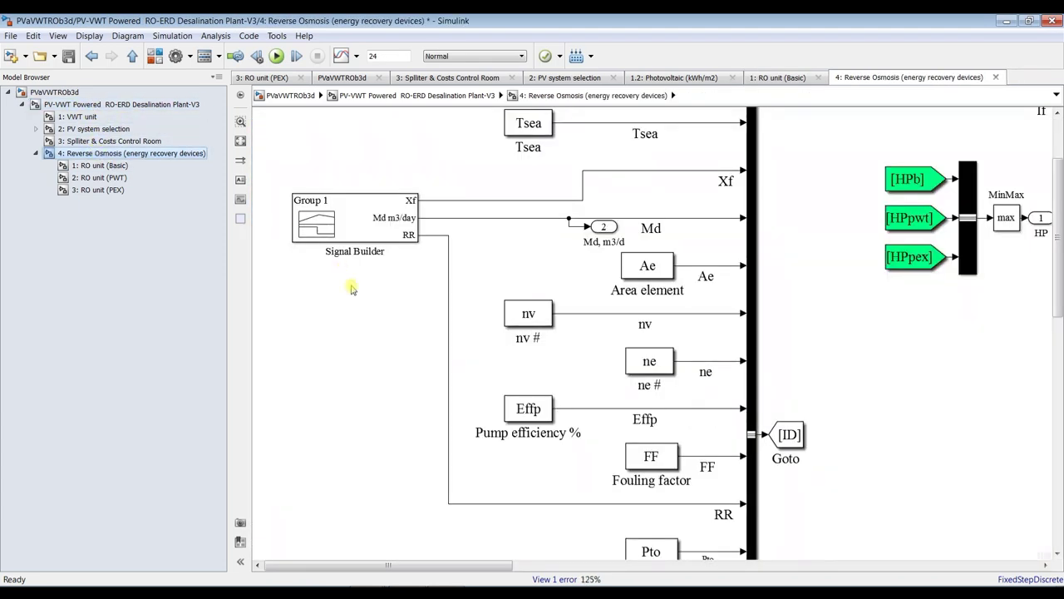
scroll(349, 285, up, 1)
scroll(351, 289, down, 2)
click(348, 221)
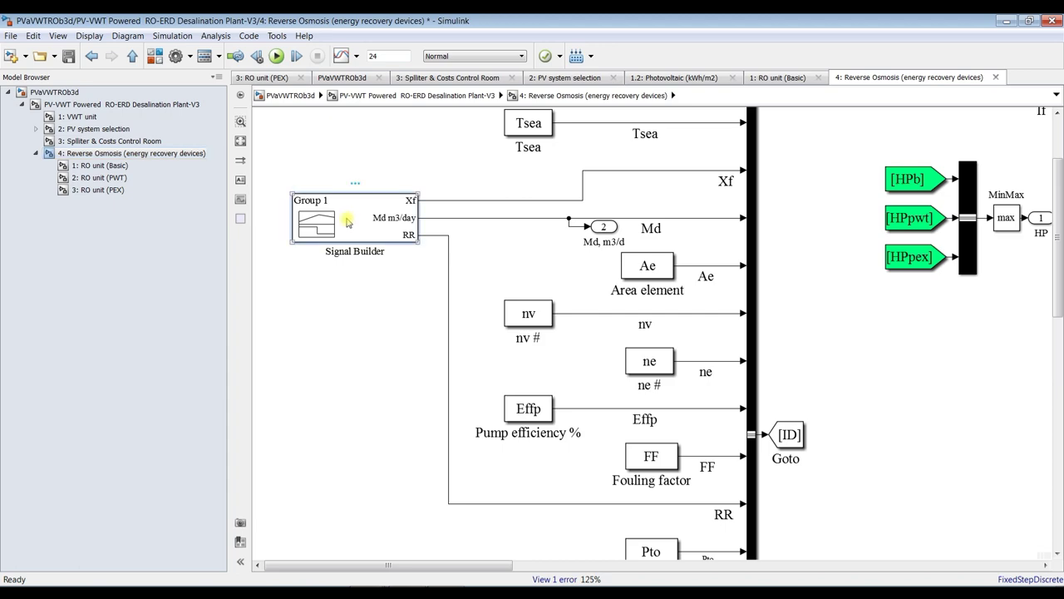
click(75, 106)
click(70, 92)
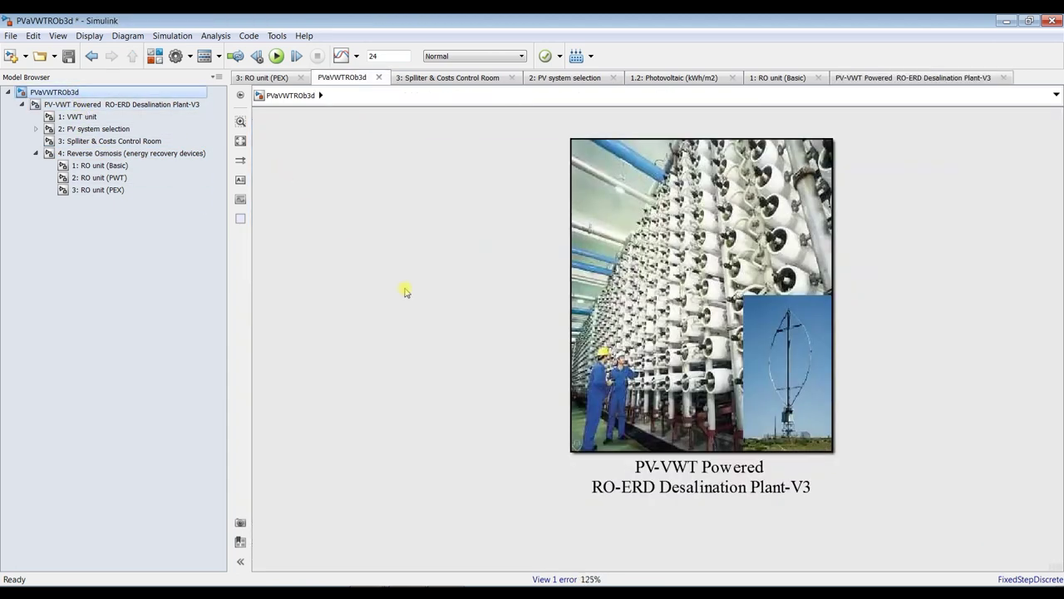
Step: Return to the Reverse Osmosis subsystem with the unconnected Xf, Md and RR lines and open the Commonly Used Blocks library
click(96, 153)
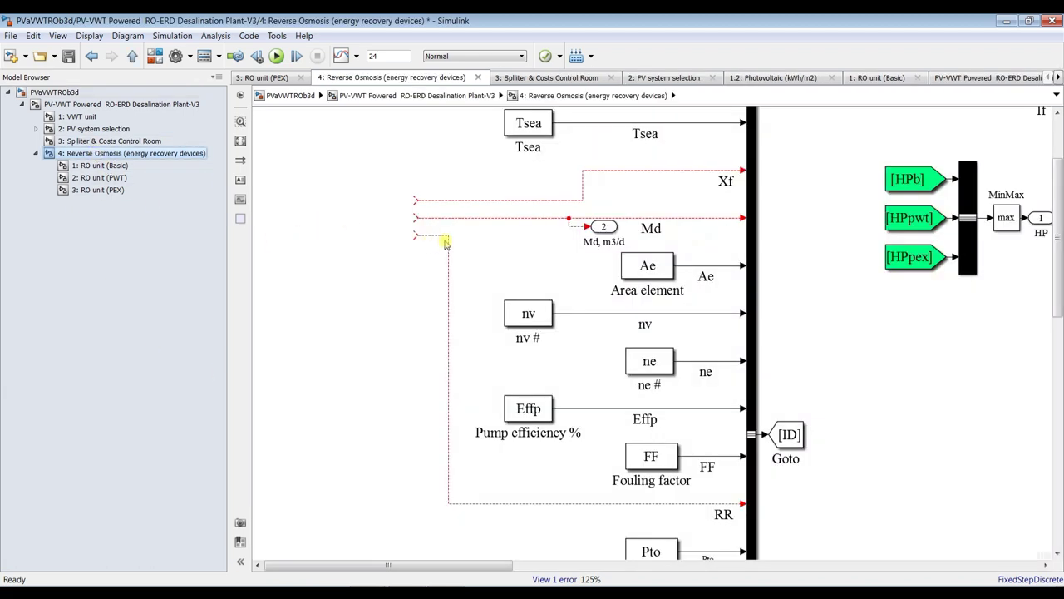
click(154, 57)
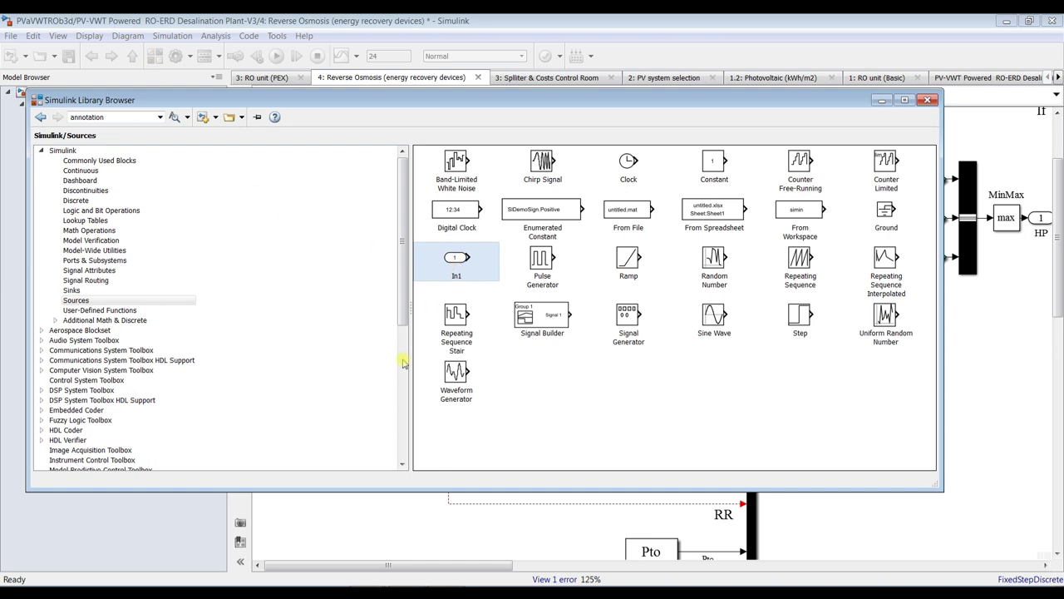
right_click(320, 525)
click(311, 510)
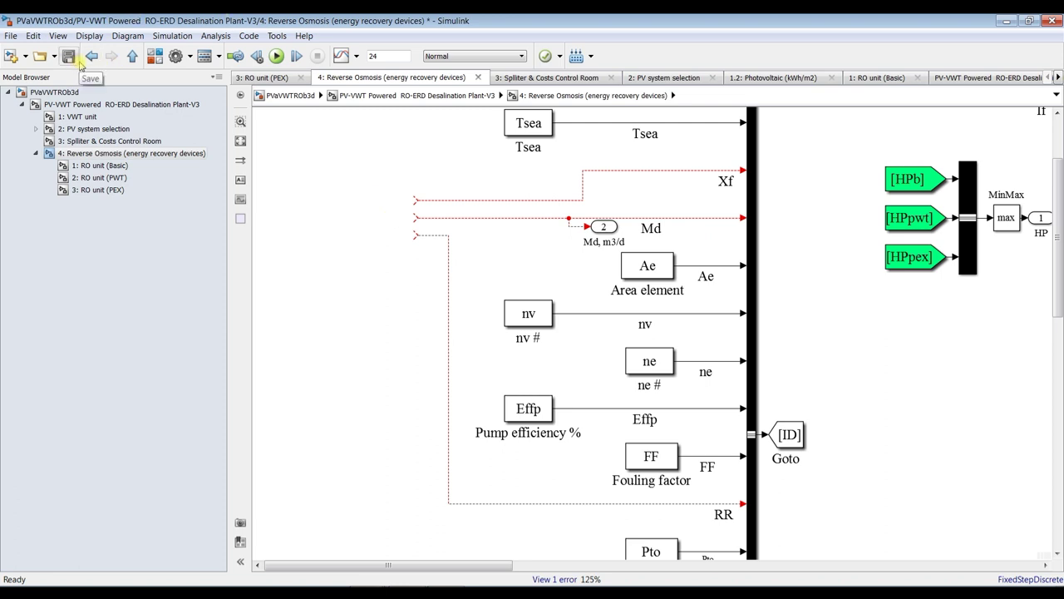
click(155, 55)
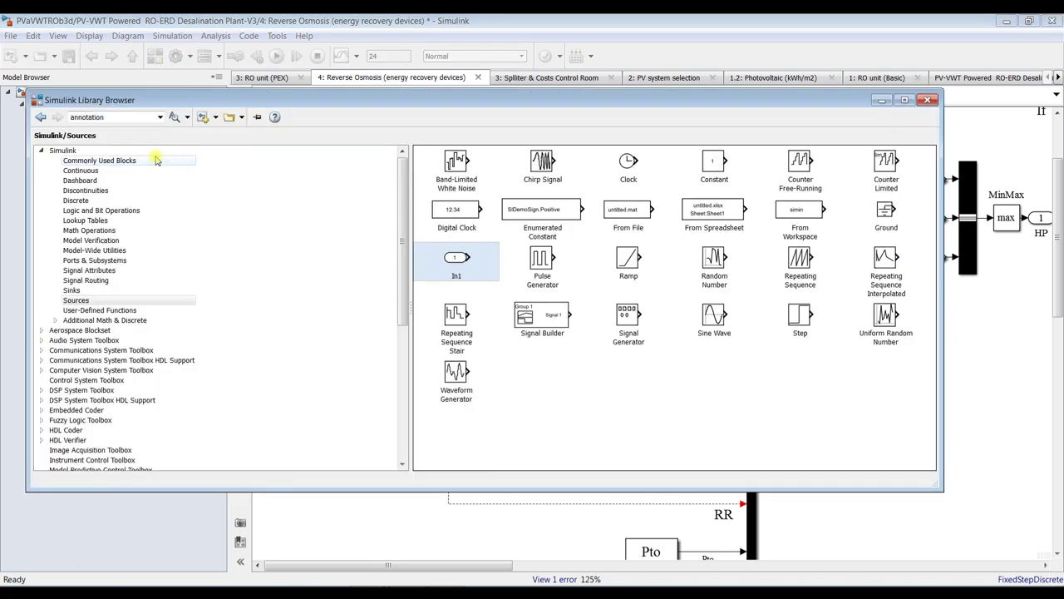
click(108, 160)
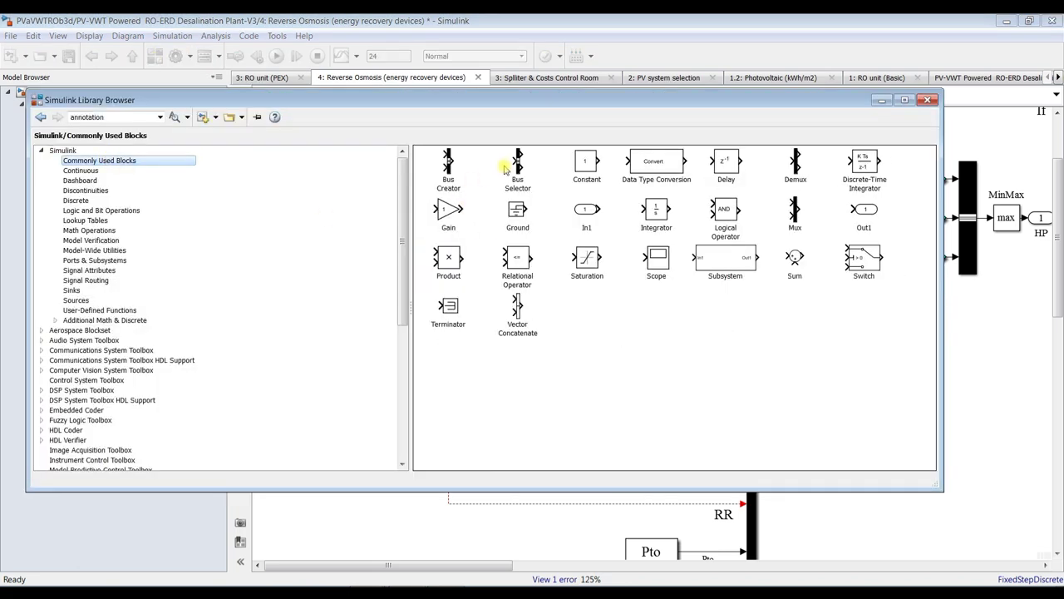
Step: Try placing a Bus Selector block beside the unconnected Xf, Md and RR lines and inspect its parameters
drag(517, 165, 385, 204)
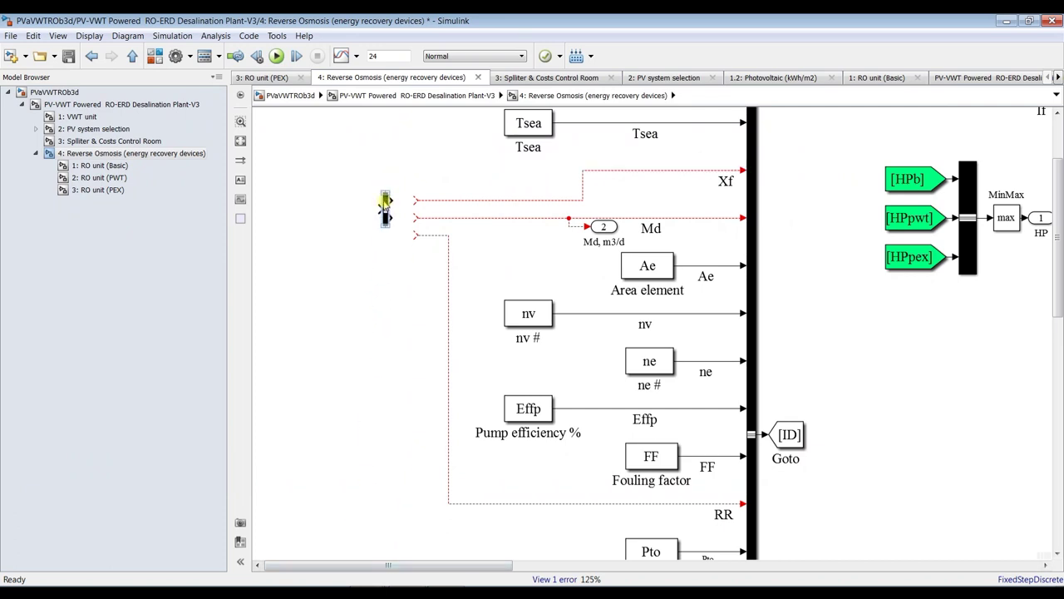
double_click(385, 208)
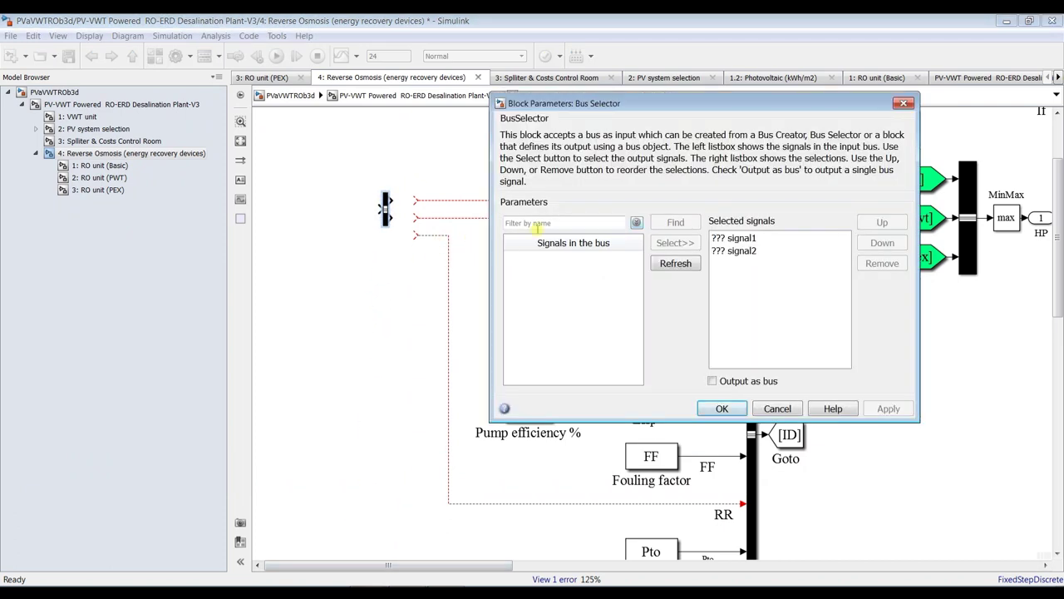
click(728, 239)
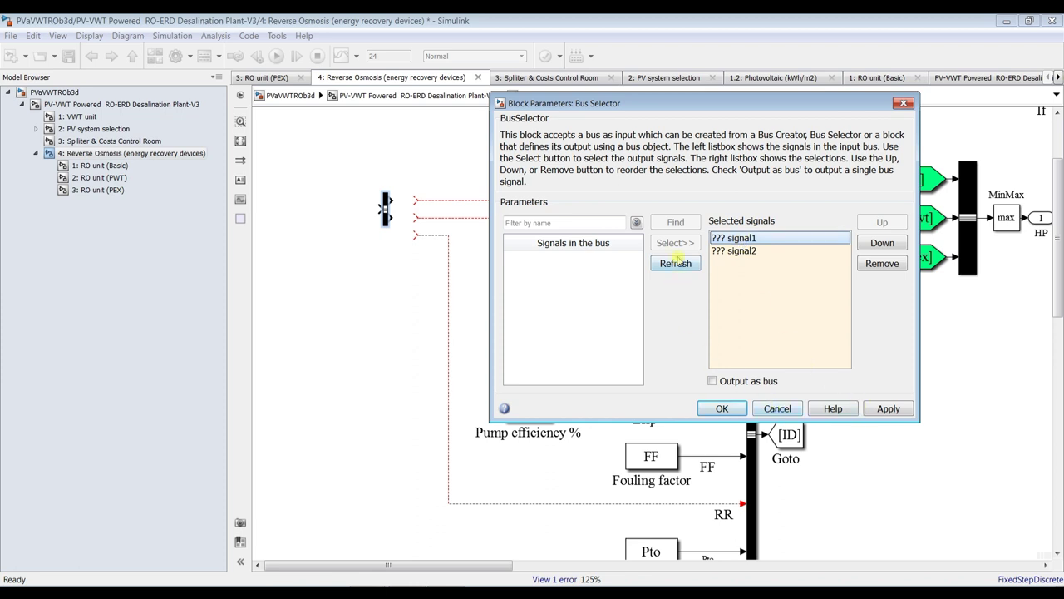
click(784, 410)
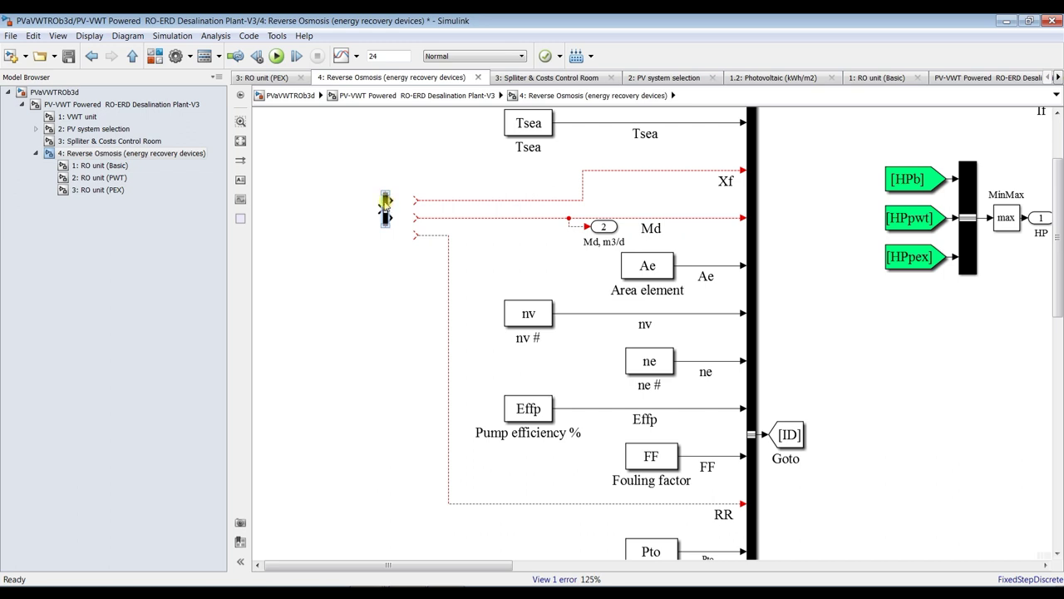
double_click(386, 201)
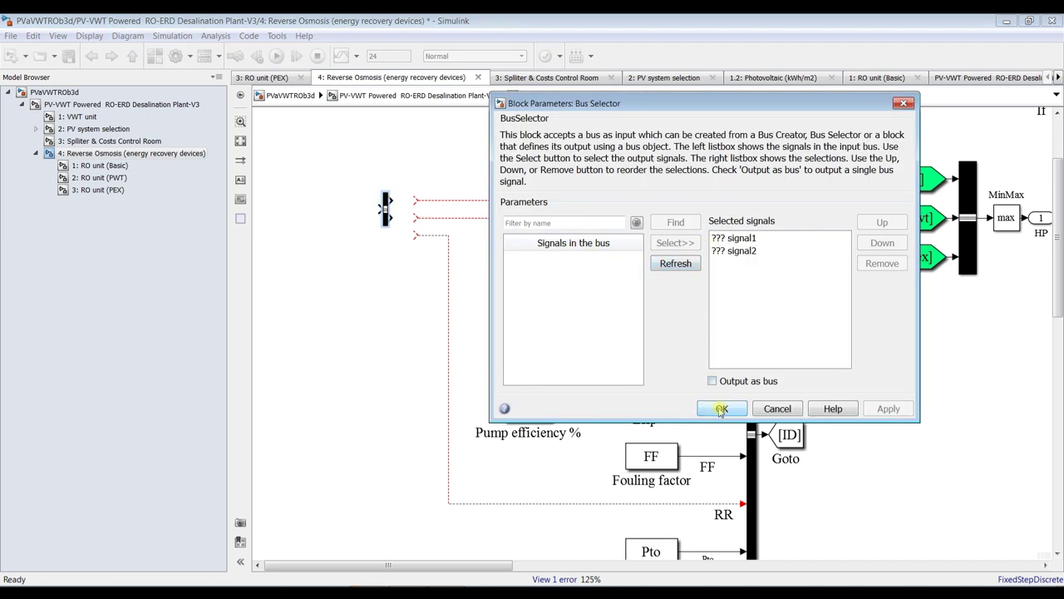
click(720, 409)
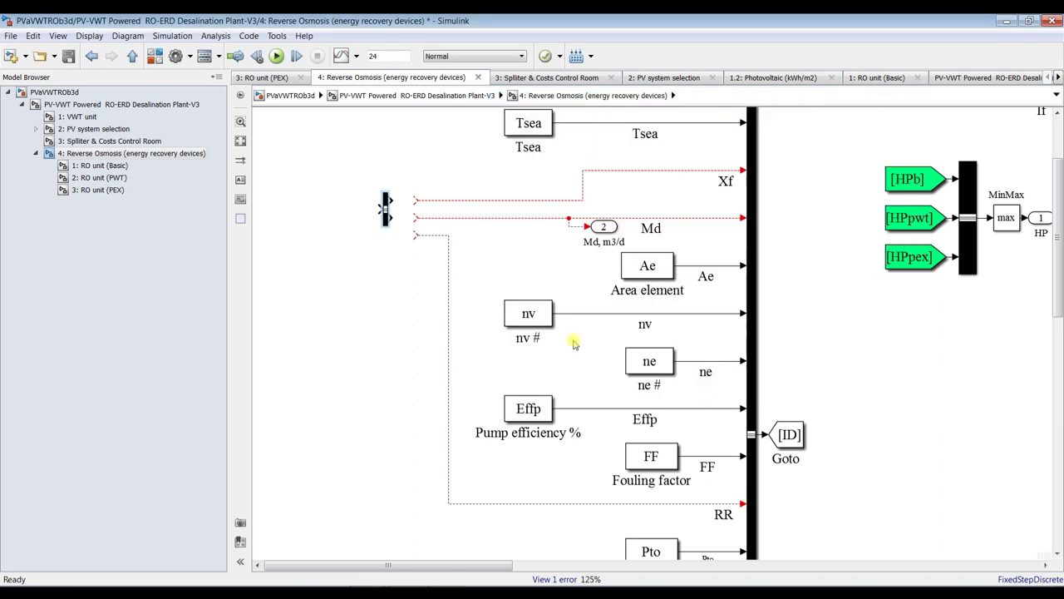
Step: Add a Demux block with 3 outputs near the unconnected Xf, Md and RR lines
click(156, 57)
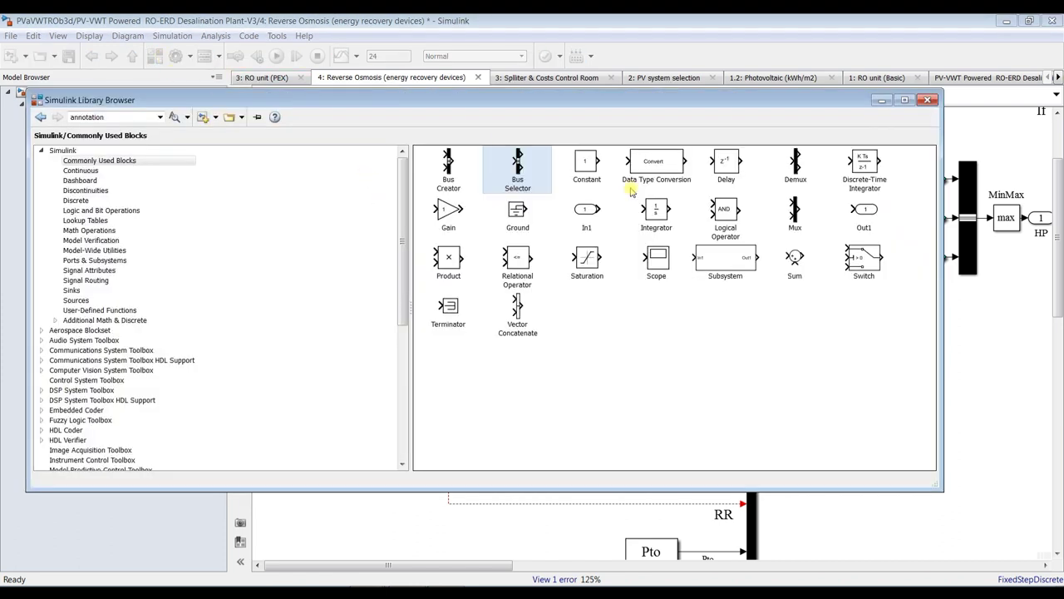
drag(796, 159, 369, 230)
double_click(369, 231)
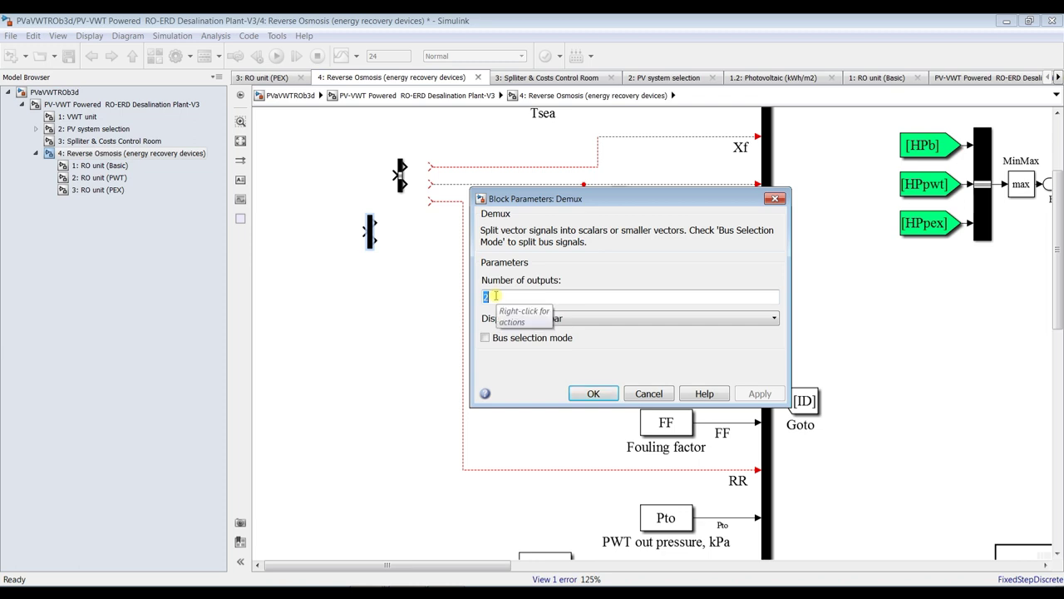
text(2)
click(593, 393)
Step: Delete the Bus Selector and attach the enlarged Demux's outputs to the Xf, Md and RR lines
click(400, 174)
key(Delete)
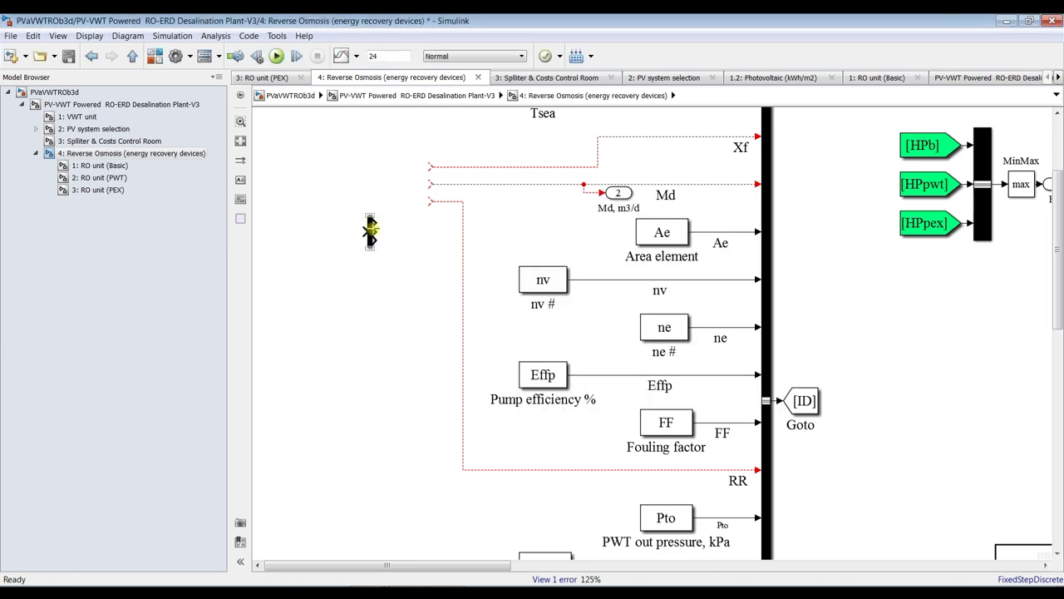
drag(371, 229, 395, 185)
click(368, 149)
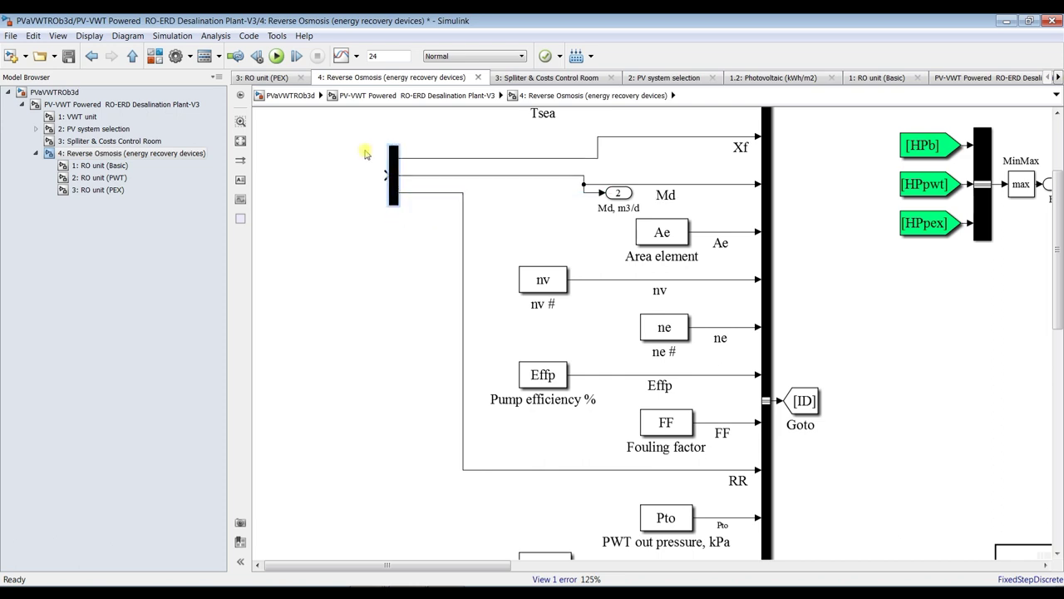
Step: Add an In1 input port from the Sources library, connect it to the Demux input and place it close to the Demux
click(154, 56)
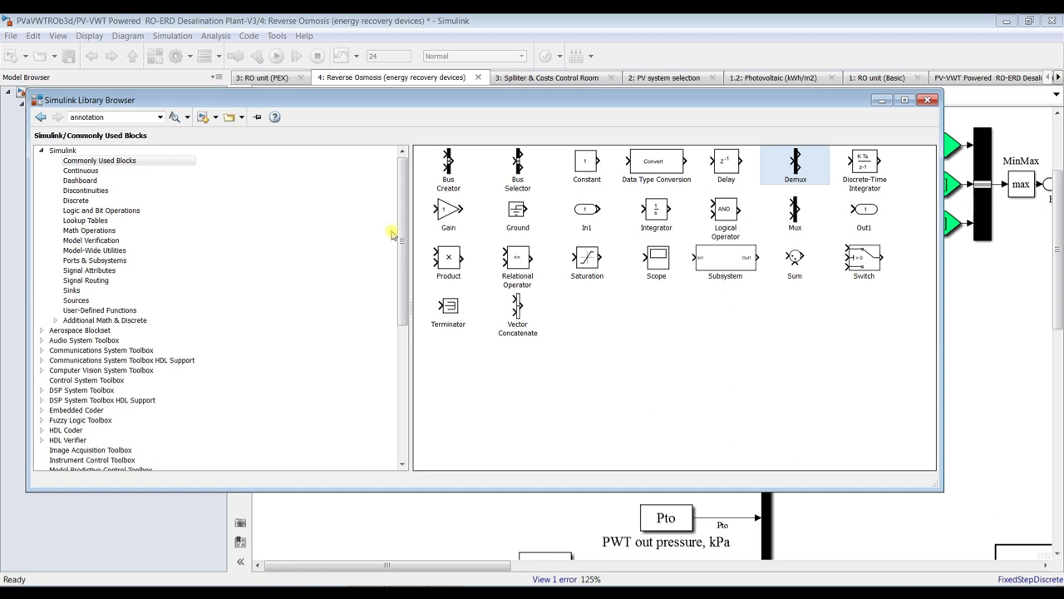
click(81, 301)
drag(458, 260, 352, 162)
click(374, 164)
click(369, 175)
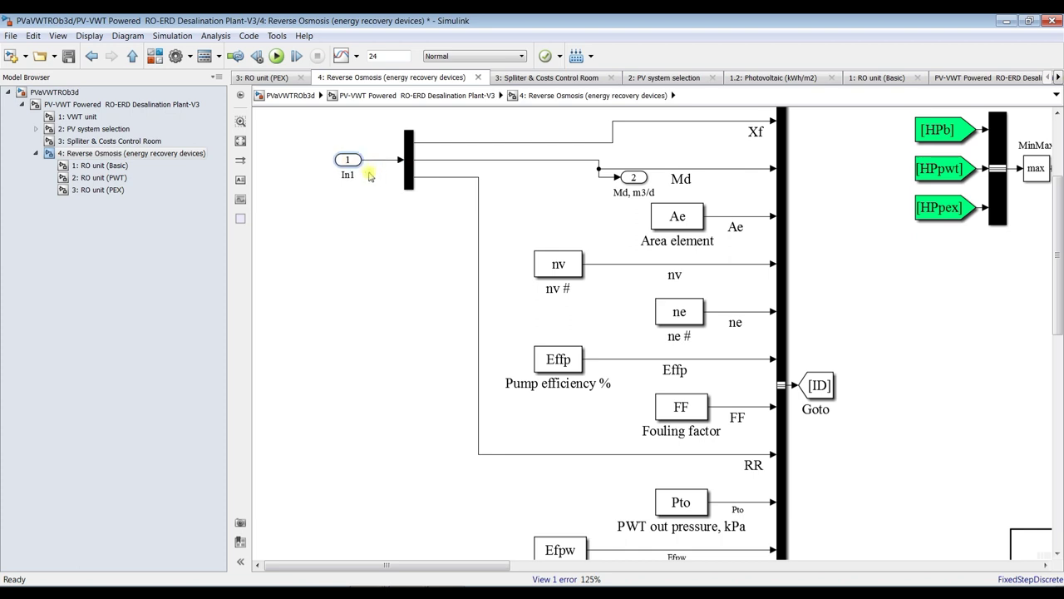
drag(348, 164, 370, 163)
click(305, 178)
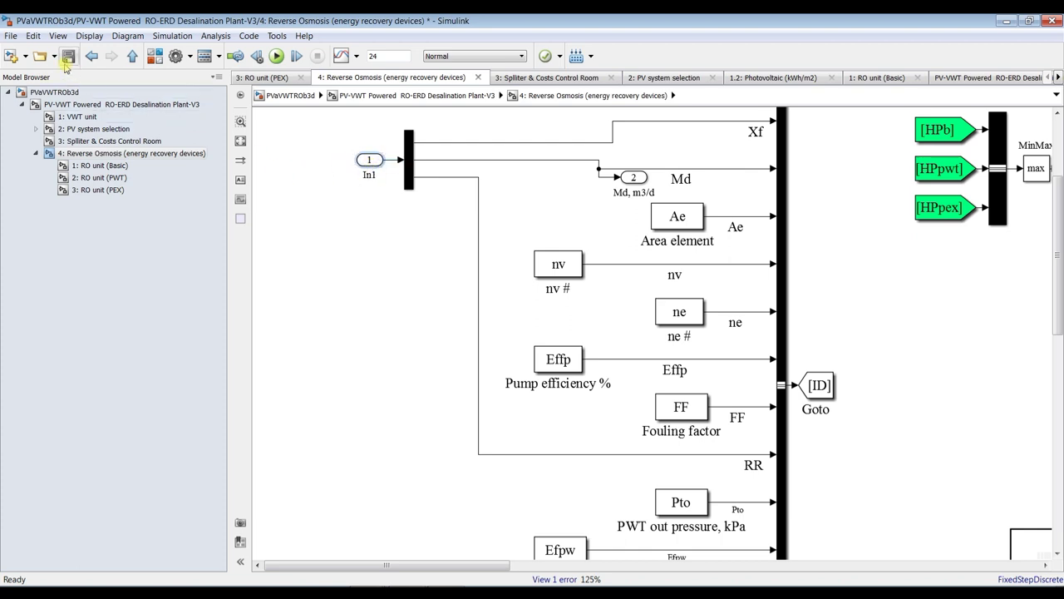
Step: In the PV-VWT Powered RO-ERD Desalination Plant-V3 subsystem, place an In1 port beside the Reverse Osmosis block's unconnected input
click(83, 105)
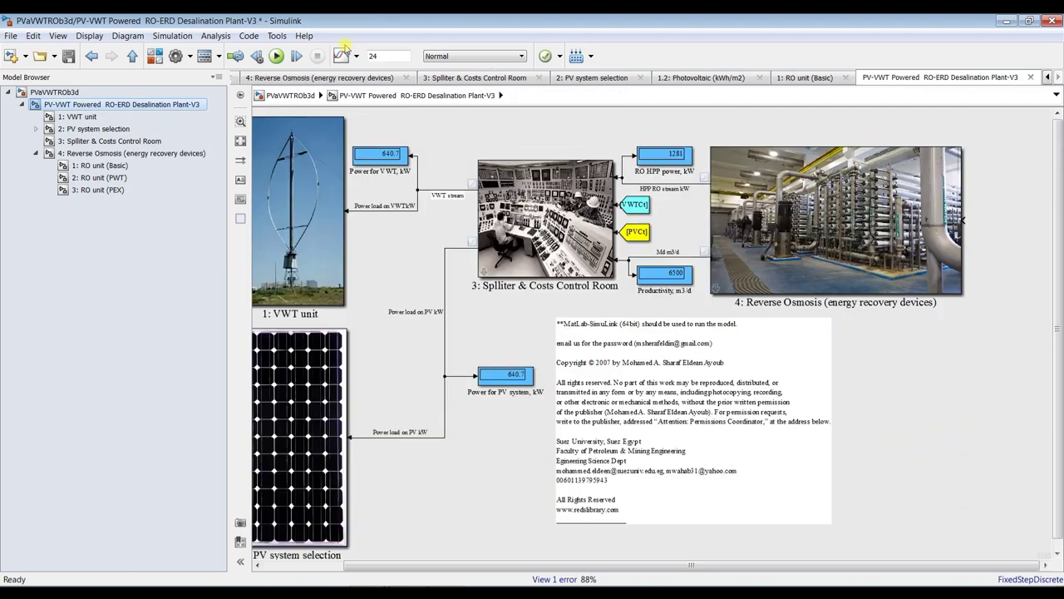
click(155, 55)
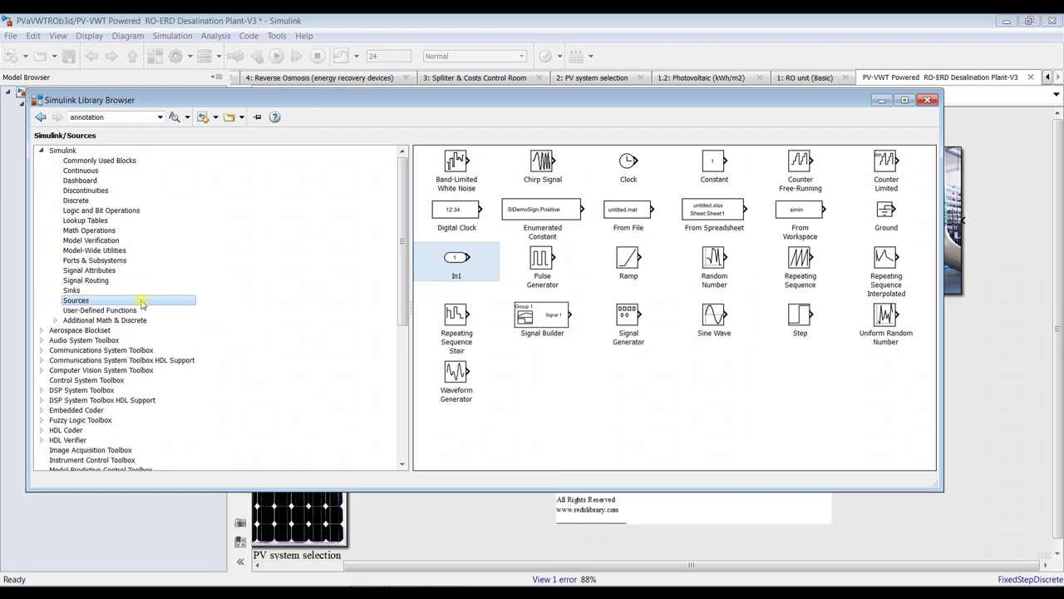
drag(450, 260, 996, 221)
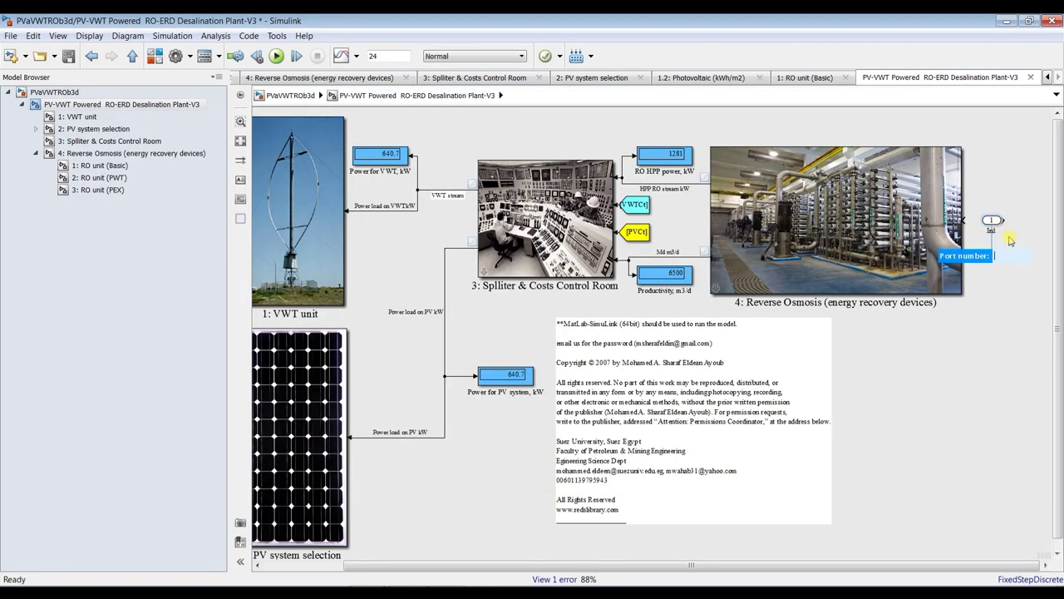
scroll(1010, 241, up, 5)
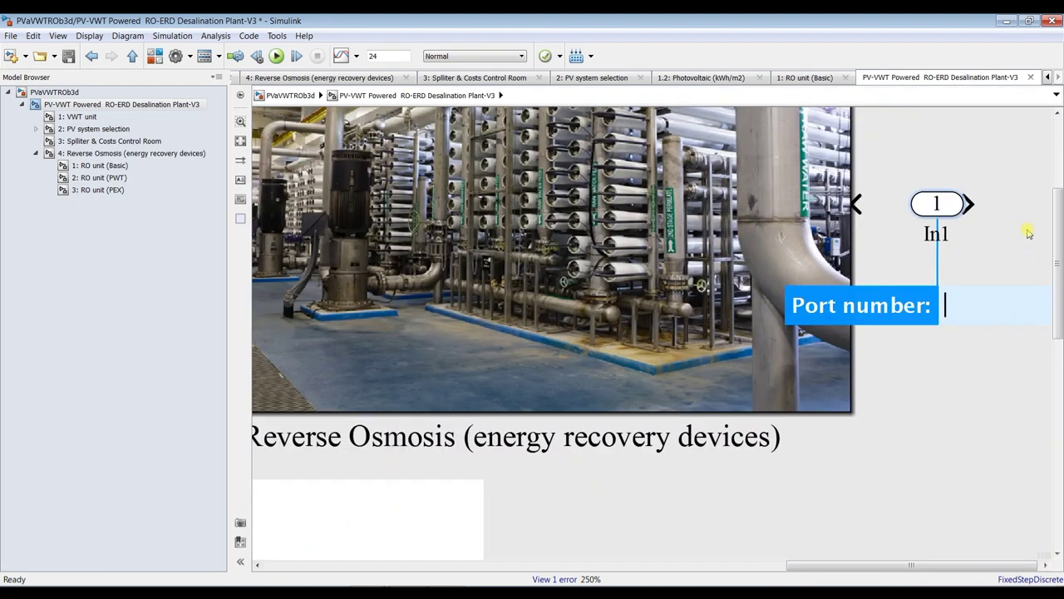
scroll(1029, 234, right, 1)
click(939, 215)
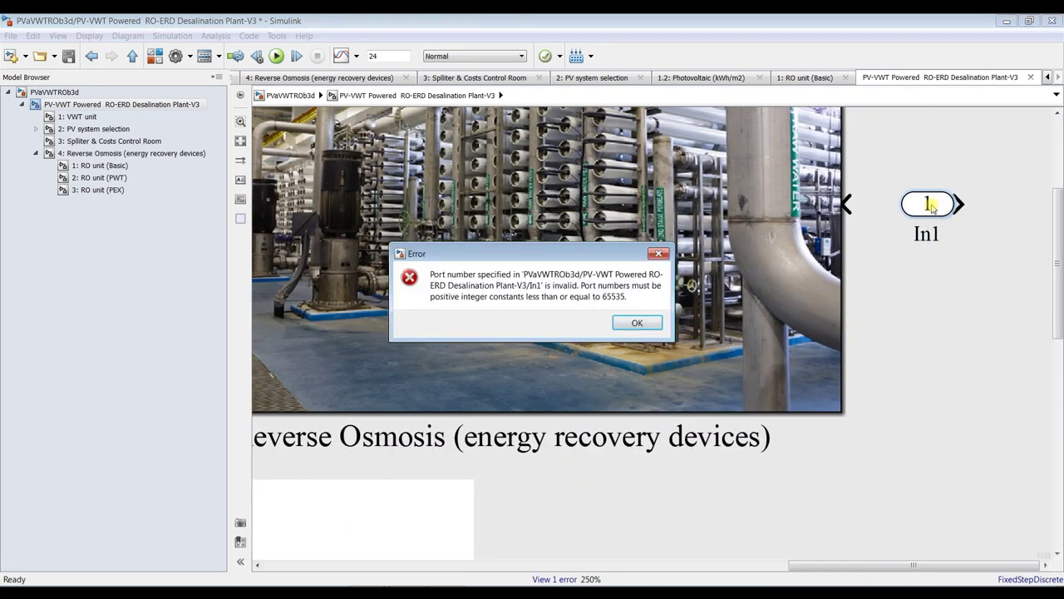
click(679, 315)
Step: Flip the new In1 port to face the Reverse Osmosis block and connect it to that block's input
drag(930, 214, 903, 209)
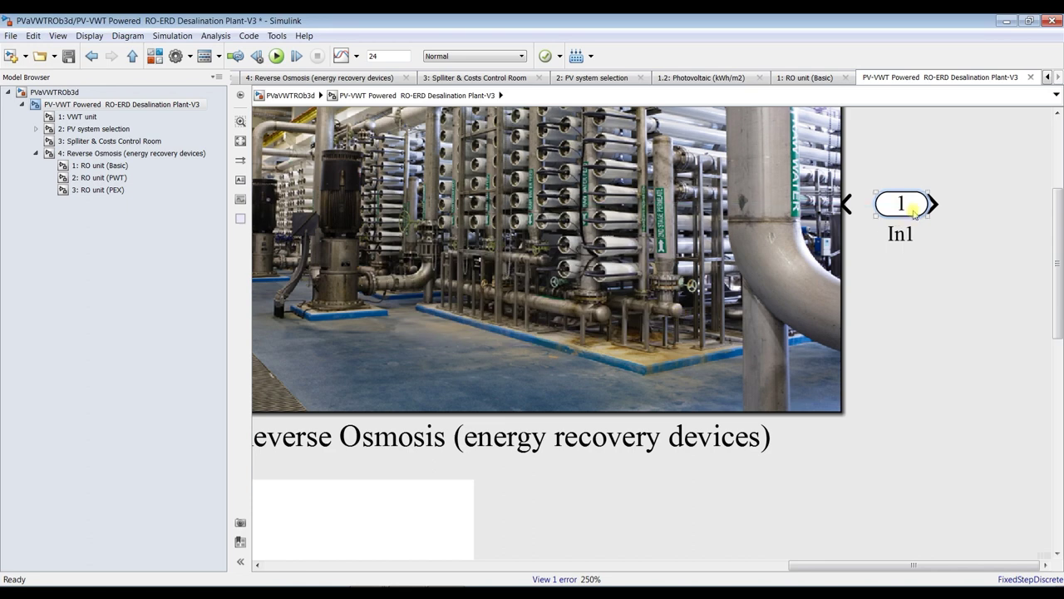
key(ctrl+i)
drag(876, 212, 848, 207)
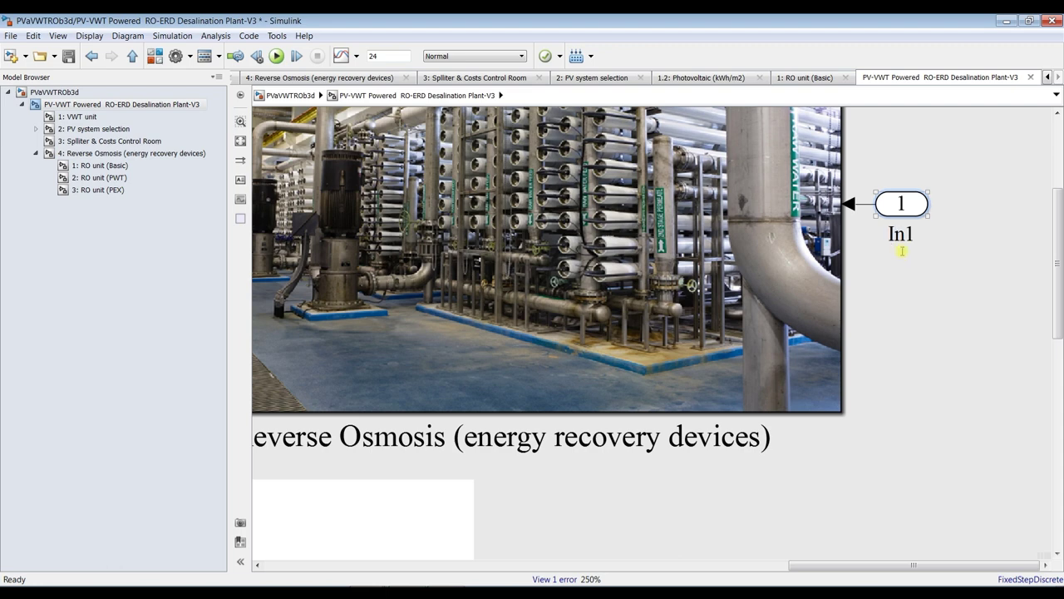
Step: Rename the In1 port beside the Reverse Osmosis block as Group1
key(shift+Right)
key(shift+Right)
key(shift+Right)
text(Group1)
click(880, 293)
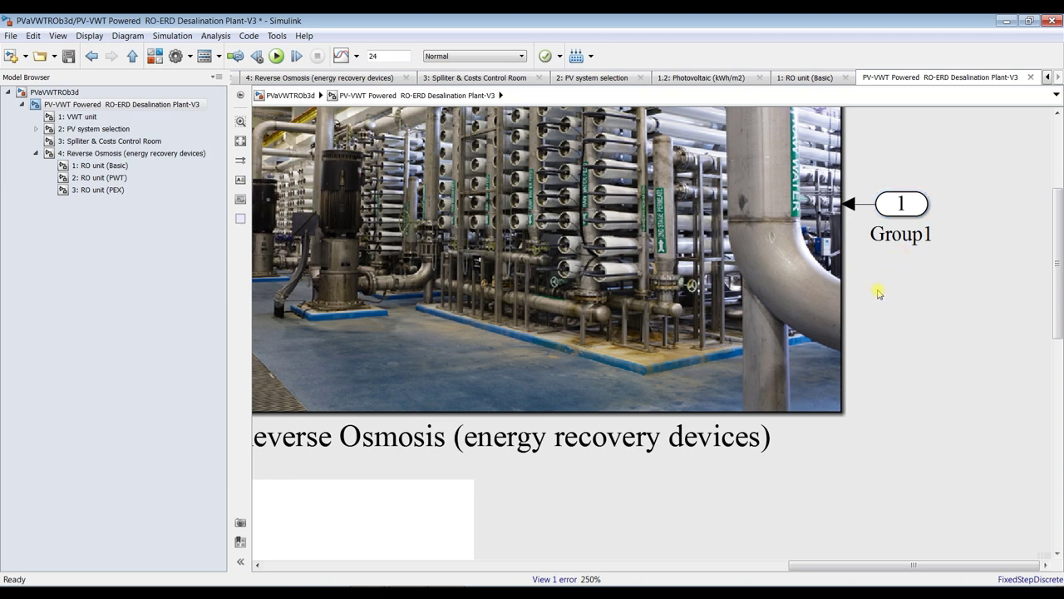
Step: At the model's top level, align the Signal Builder with the plant input and add a Mux connected to that input
click(66, 92)
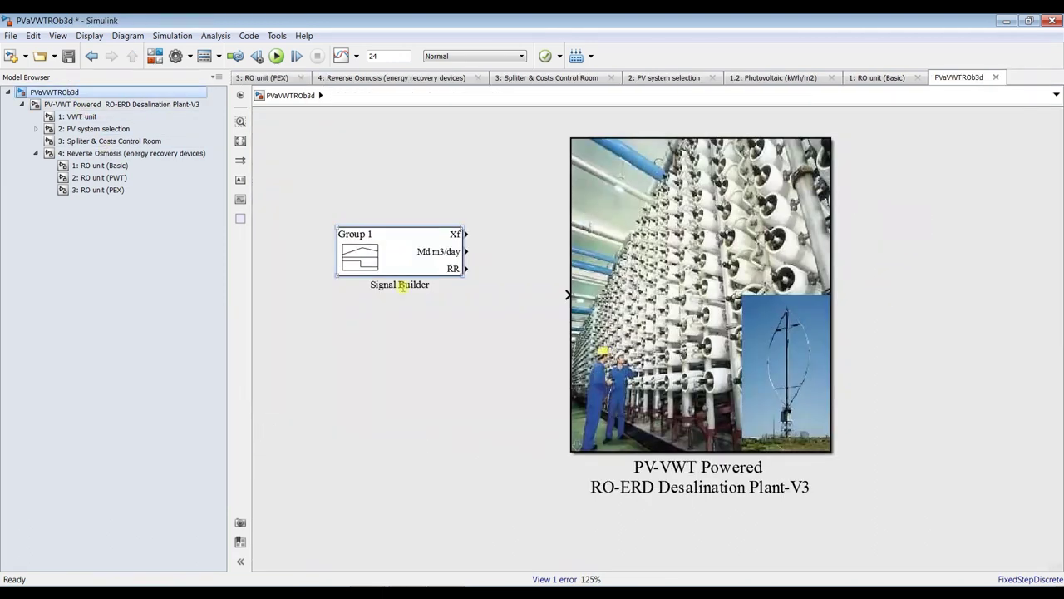
drag(420, 245, 403, 287)
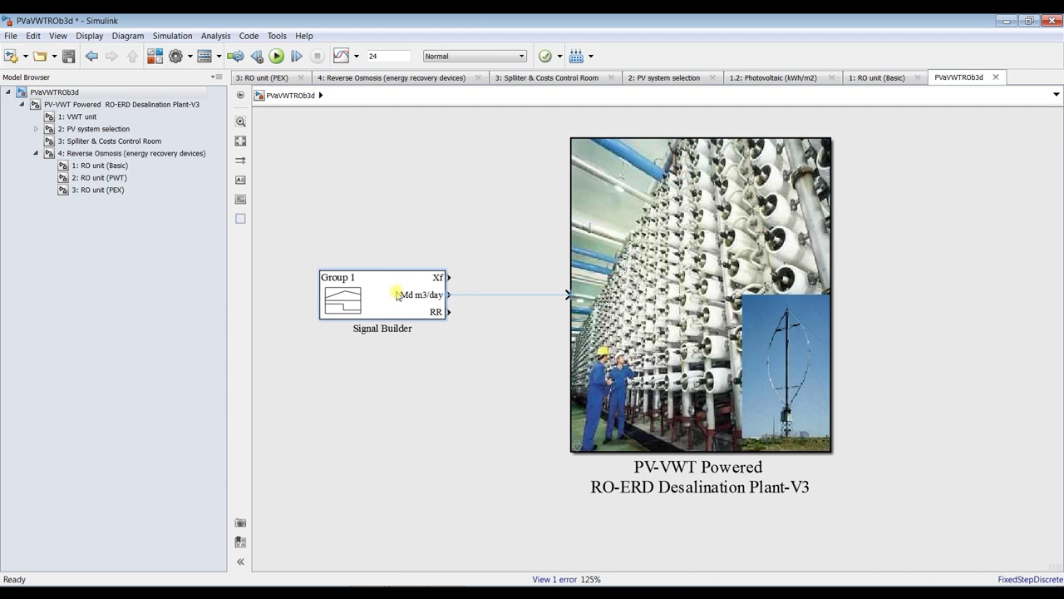
click(155, 56)
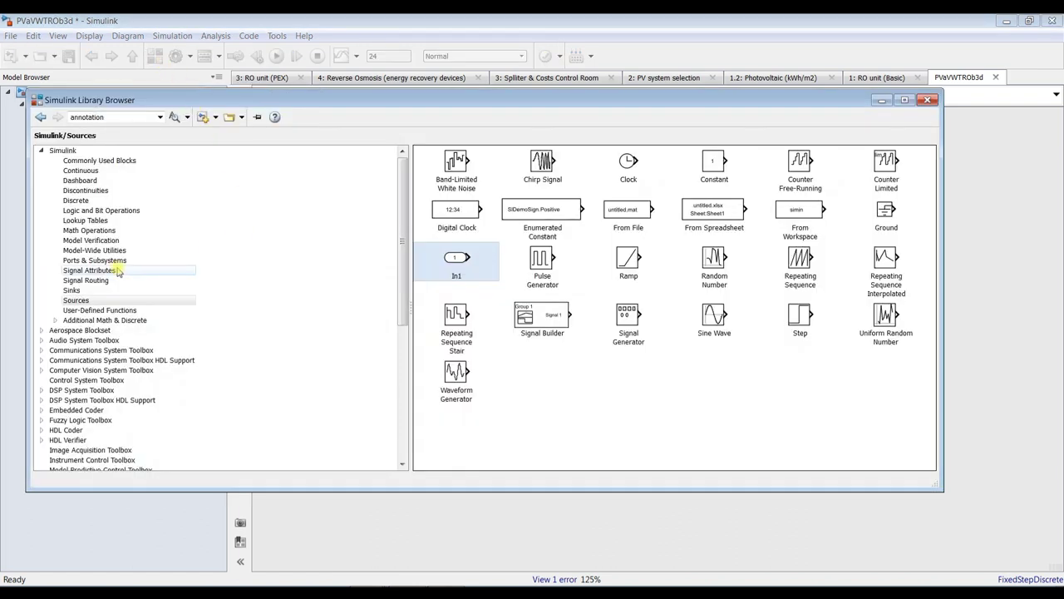
click(121, 161)
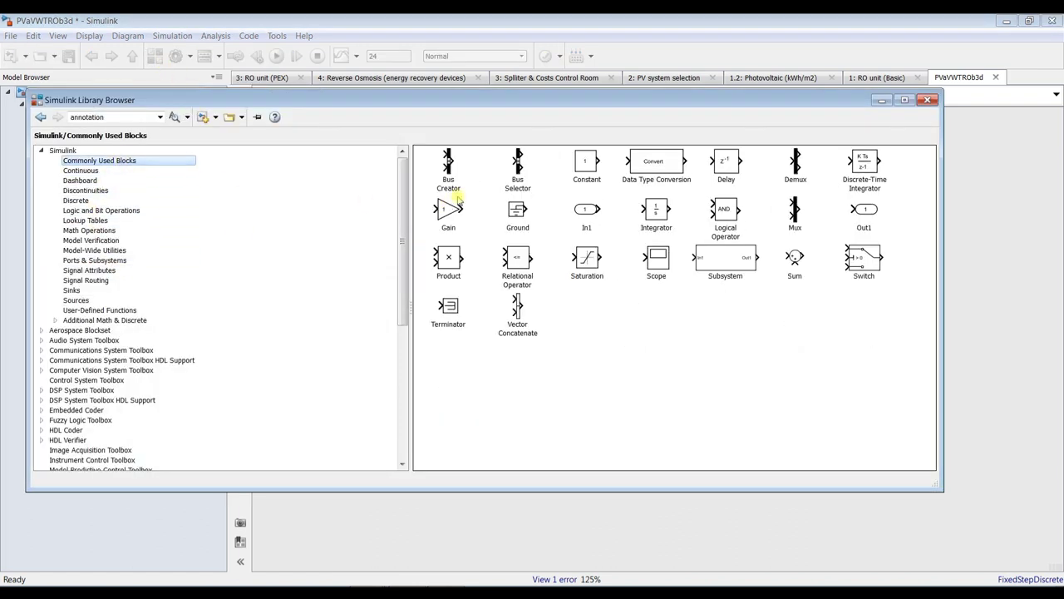
click(449, 166)
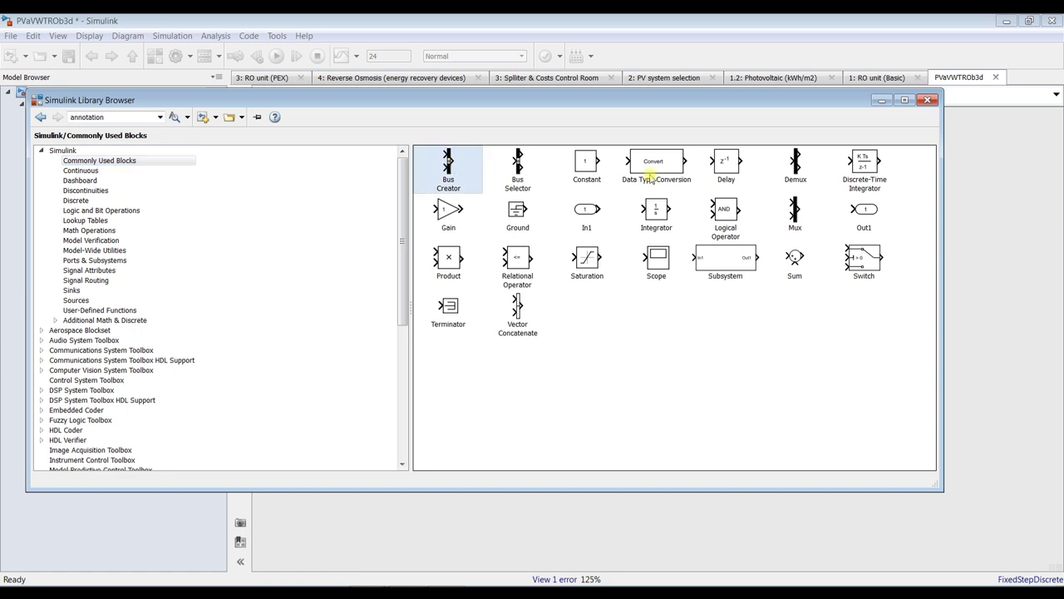
click(794, 215)
drag(794, 214, 565, 296)
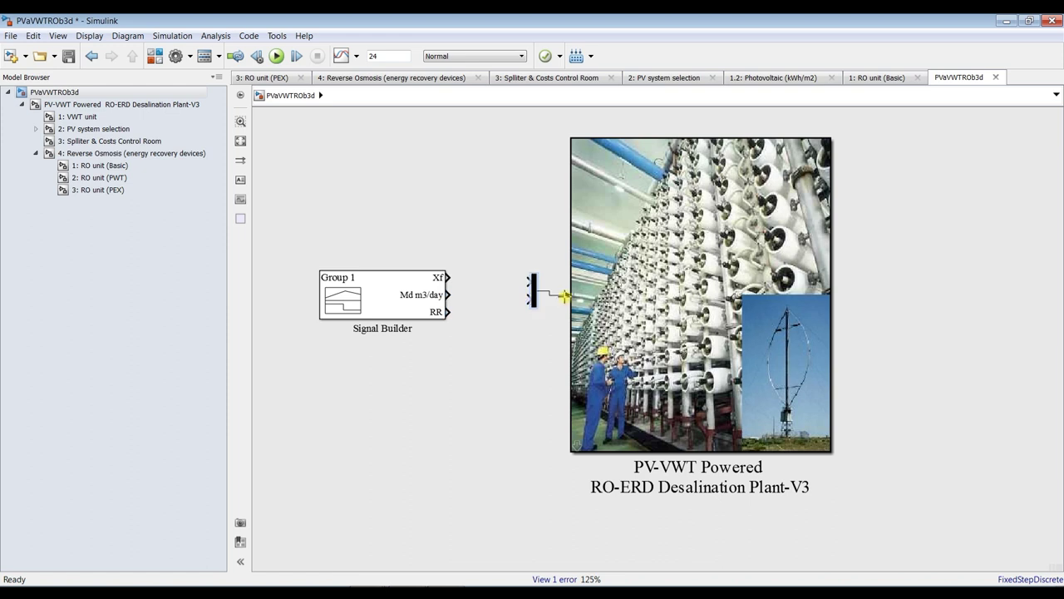
Step: Set the Mux's number of inputs to 3
double_click(535, 292)
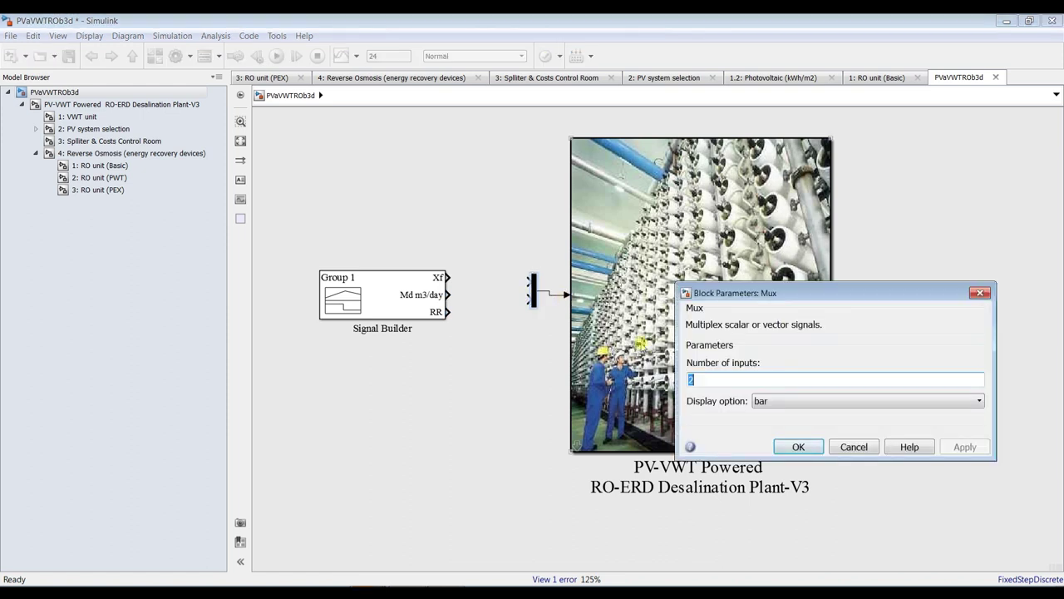
text(3)
click(965, 446)
click(789, 446)
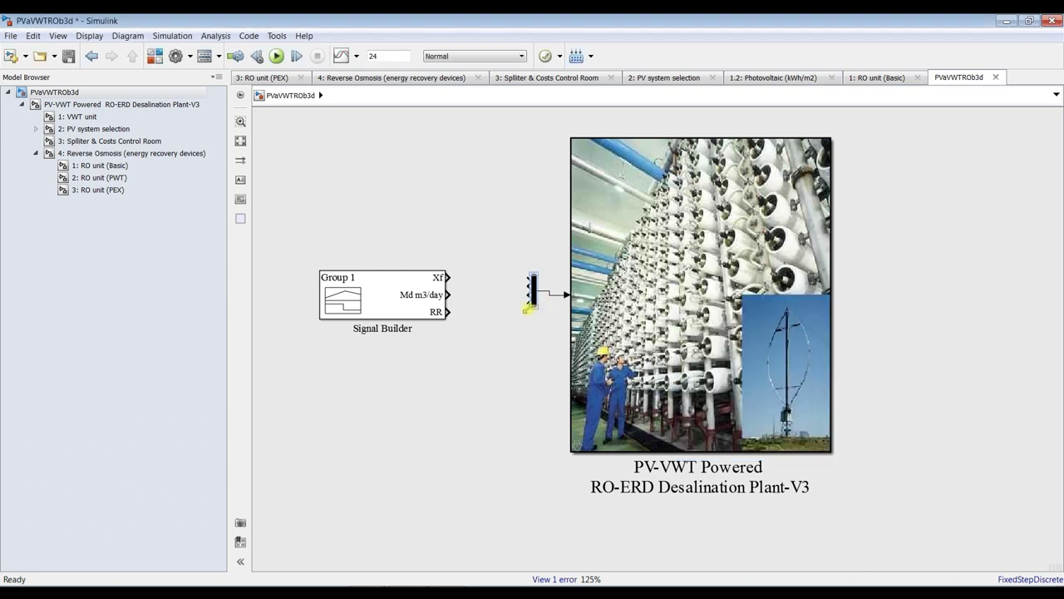
Step: Enlarge the Mux, connect the Signal Builder's Xf, Md m3/day and RR outputs to it, and move the Signal Builder closer
drag(527, 309, 520, 271)
drag(452, 294, 520, 294)
drag(451, 311, 520, 316)
drag(406, 311, 434, 311)
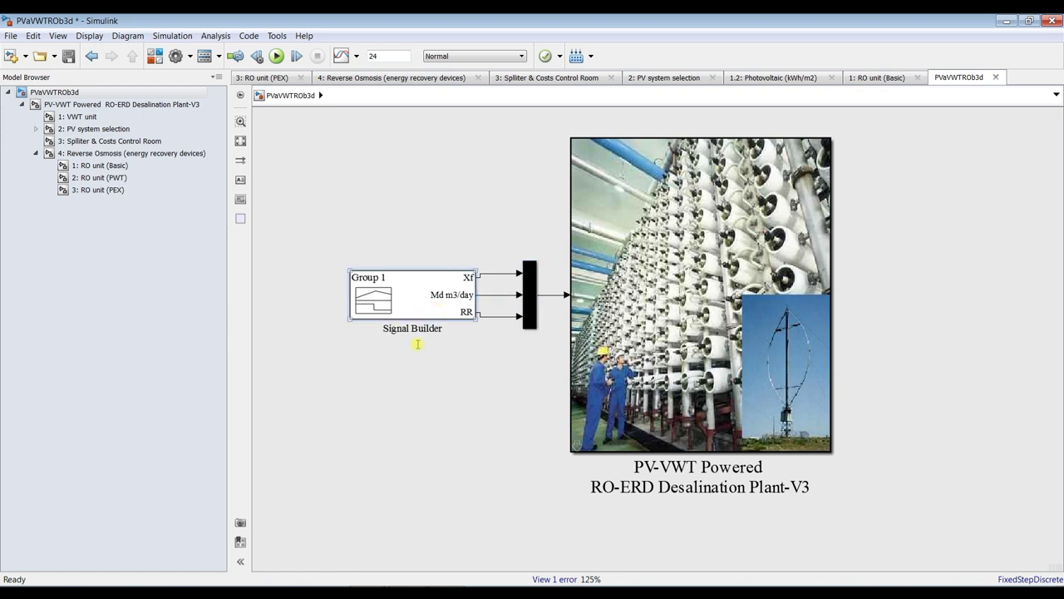
Step: Save the model and run the simulation with the RO unit (Basic) subsystem open
click(71, 58)
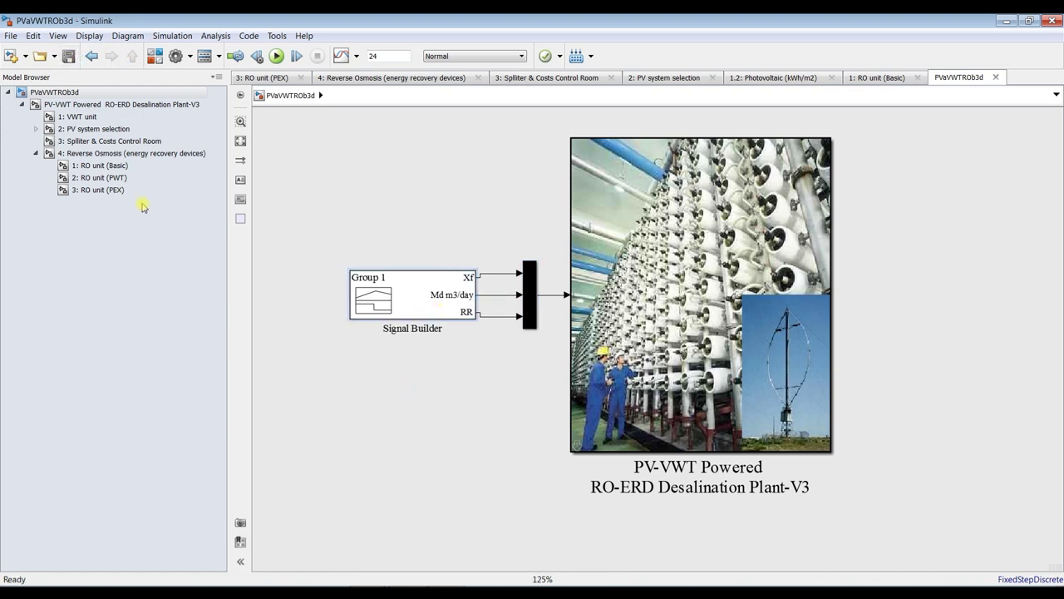
click(103, 167)
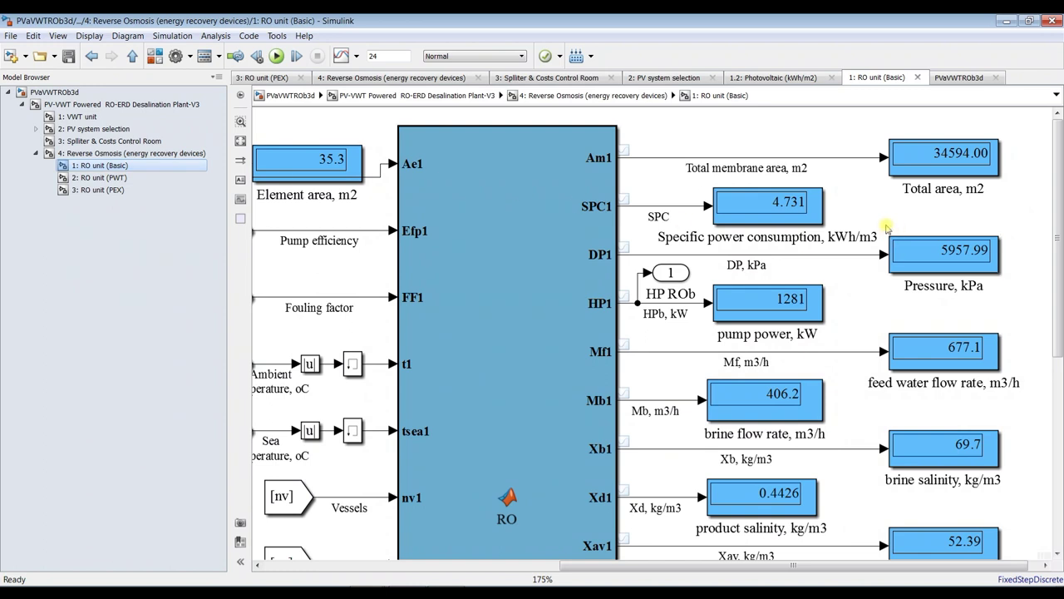
click(277, 55)
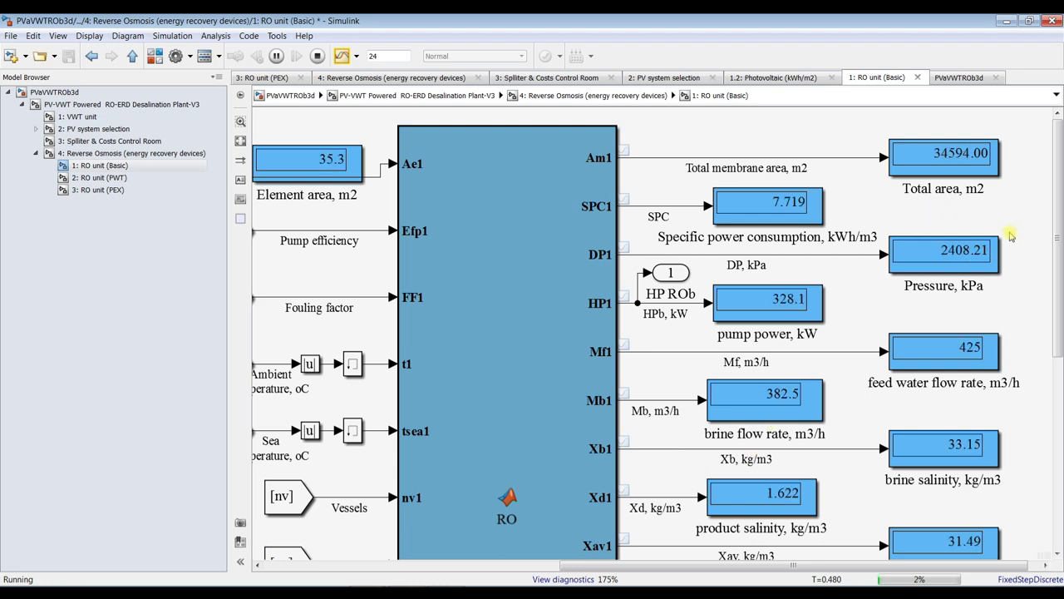
Step: Plot the SPC signal in the first subplot of the Simulation Data Inspector
click(341, 56)
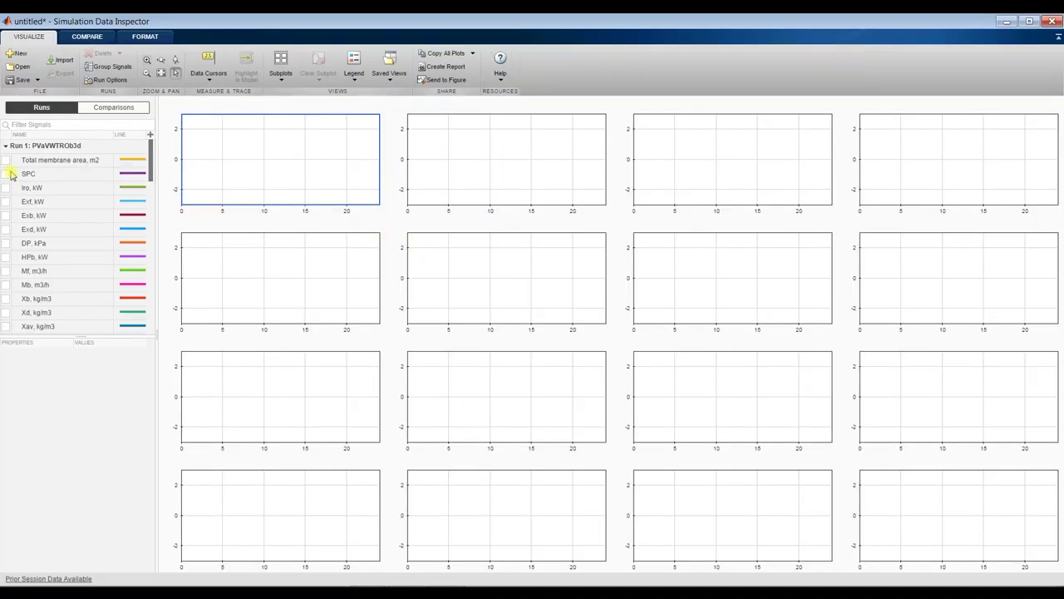
click(7, 174)
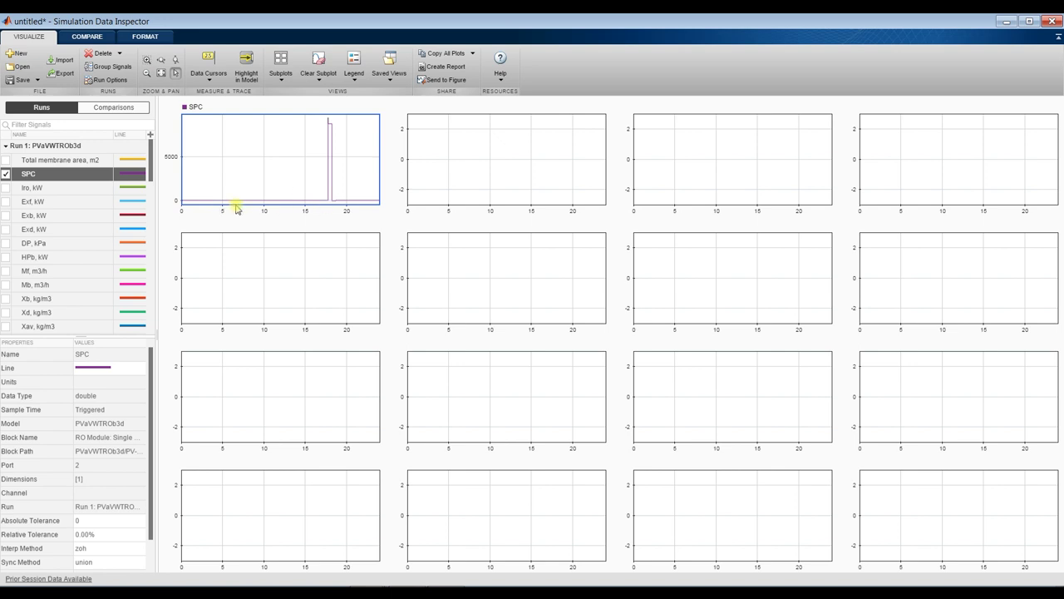
Step: Plot Iro, Exf and Exb in the remaining first-row subplots and DP in the first subplot of the second row
click(489, 146)
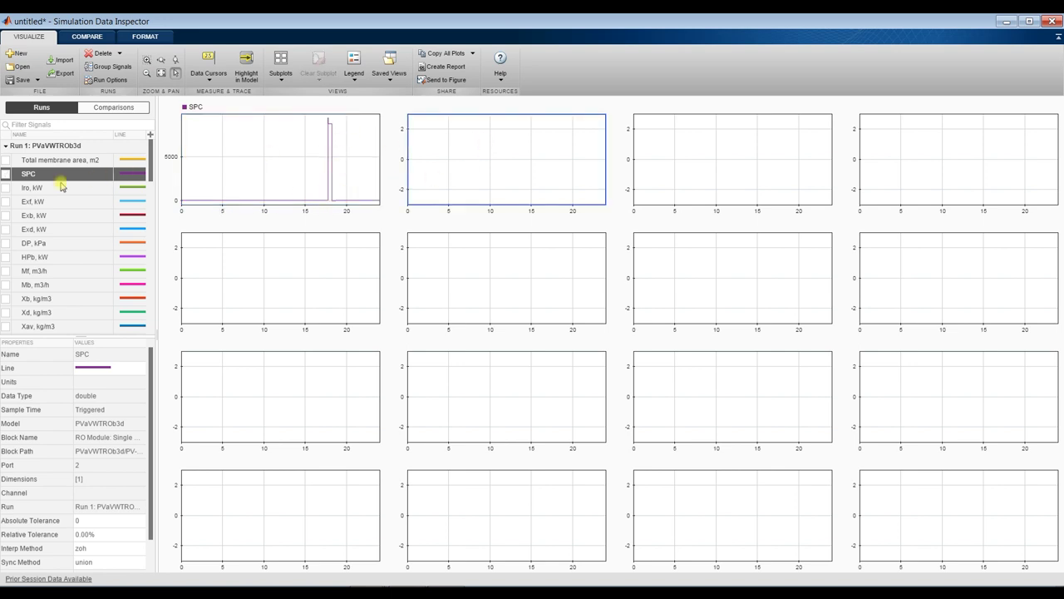
click(6, 188)
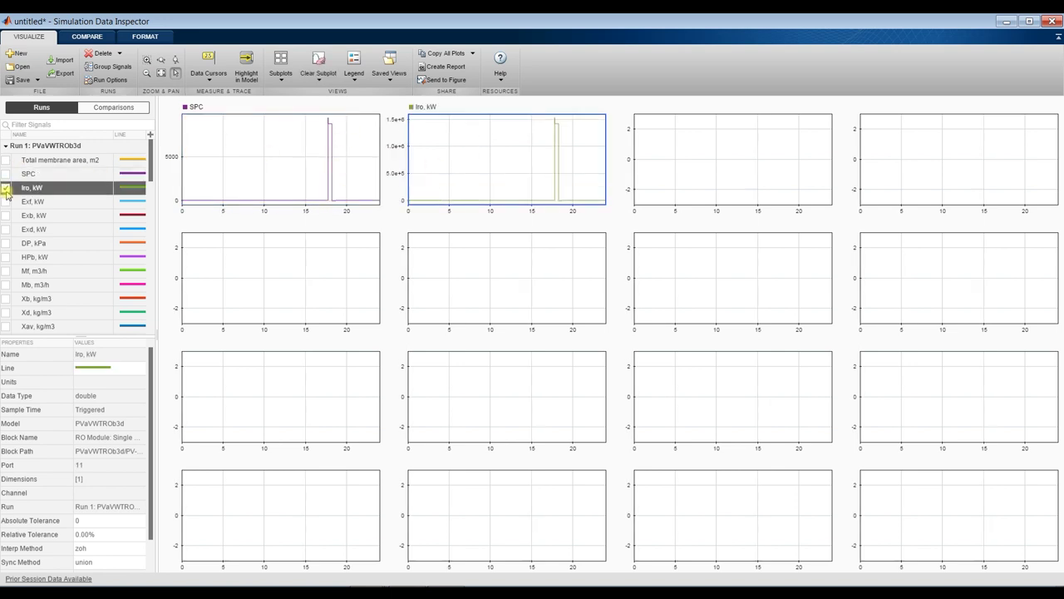
click(717, 158)
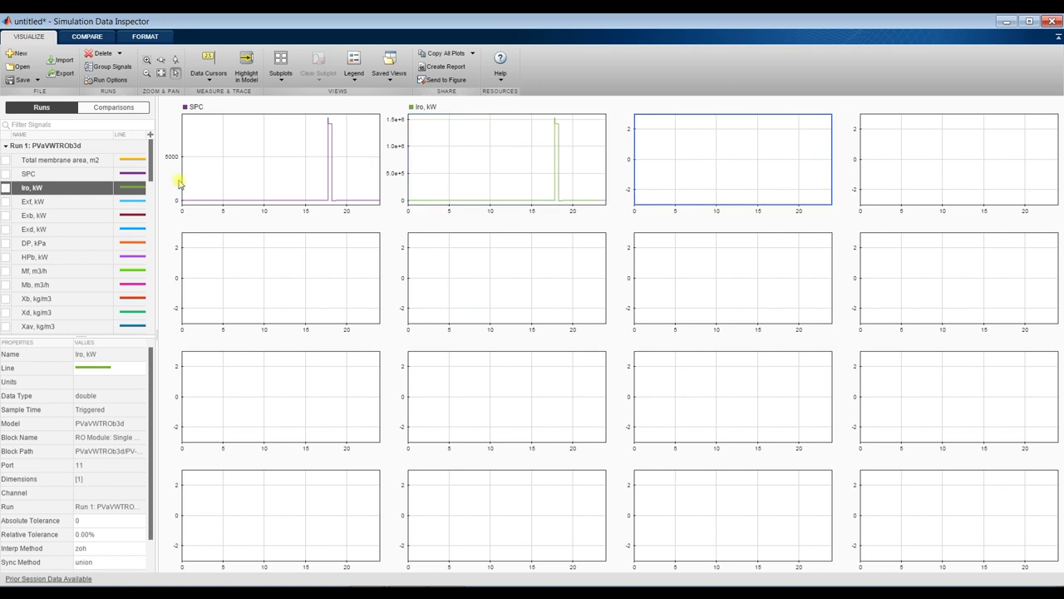
click(7, 201)
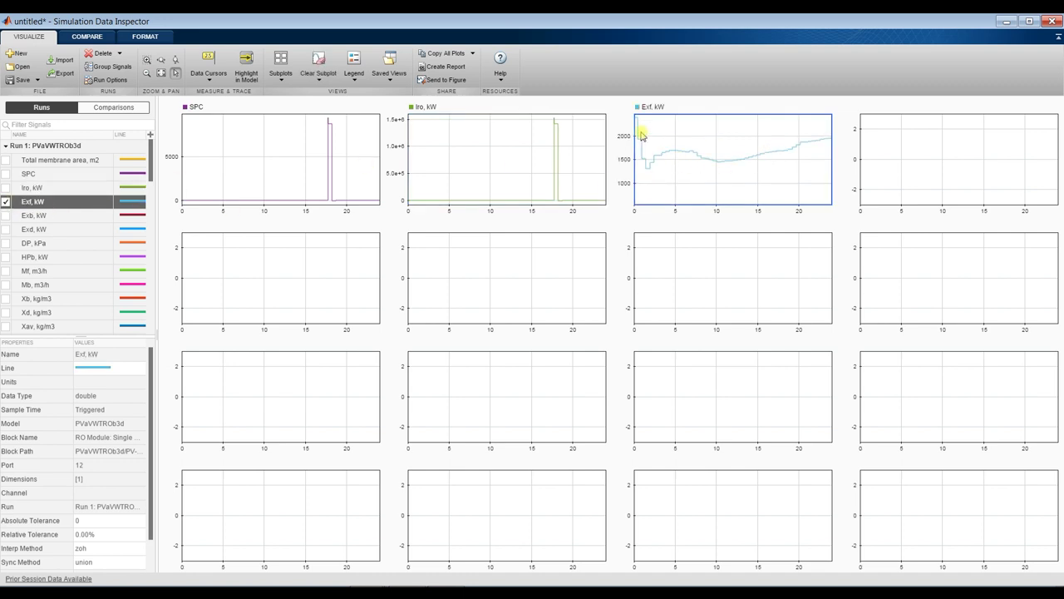
click(876, 157)
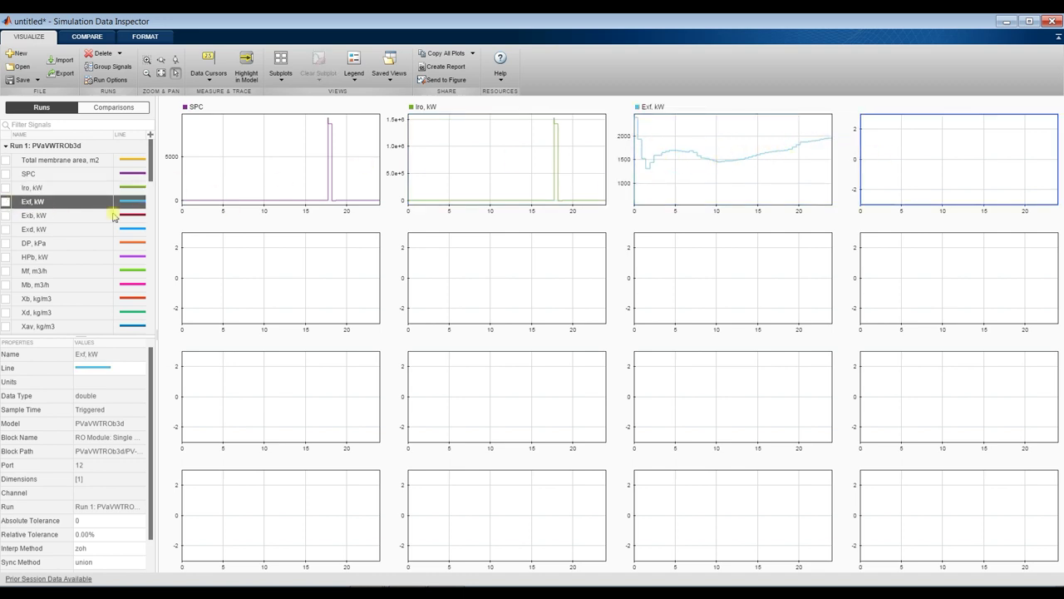
click(7, 215)
click(234, 279)
click(6, 243)
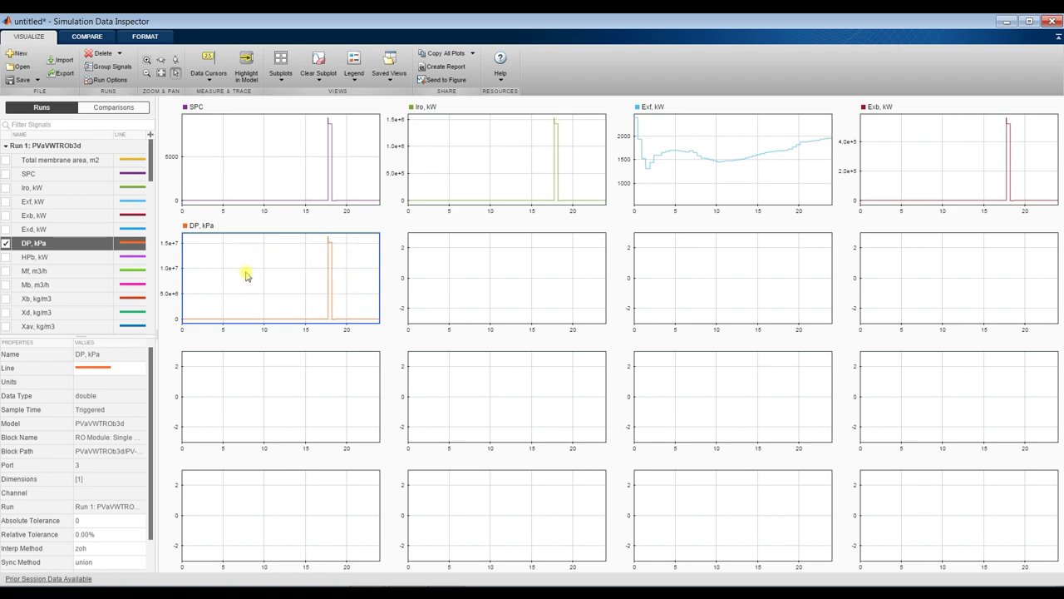
Step: Close the Simulink Library Browser and the Simulation Data Inspector and return to the RO unit (Basic) displays
click(370, 592)
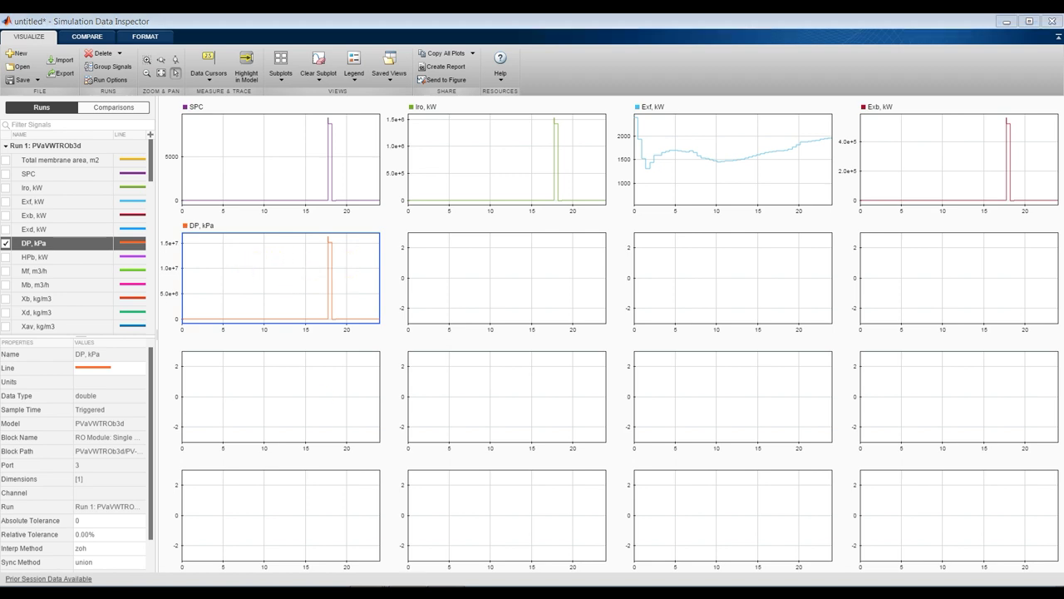
click(298, 550)
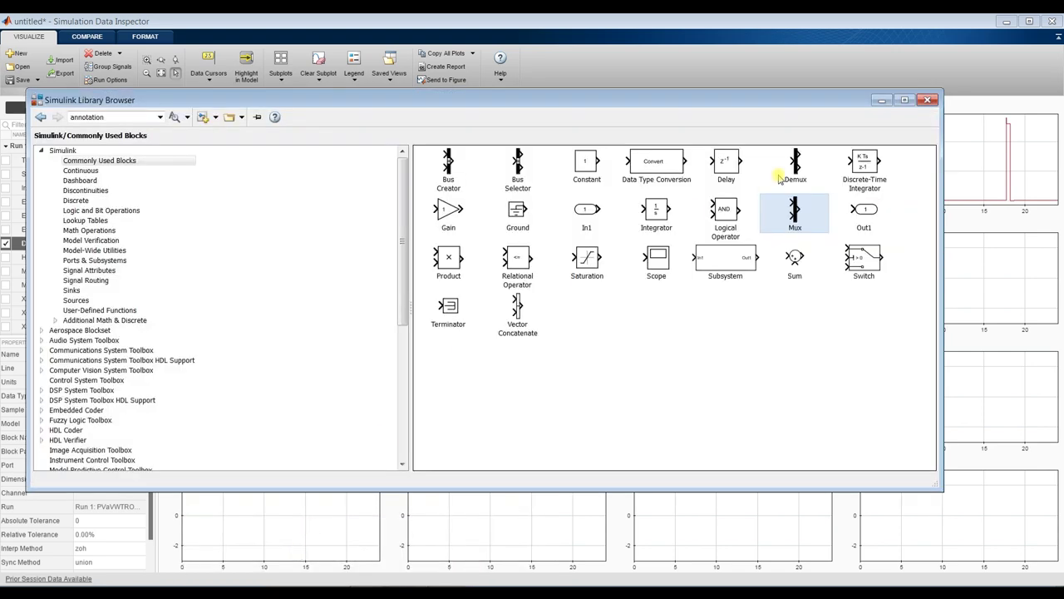
click(927, 100)
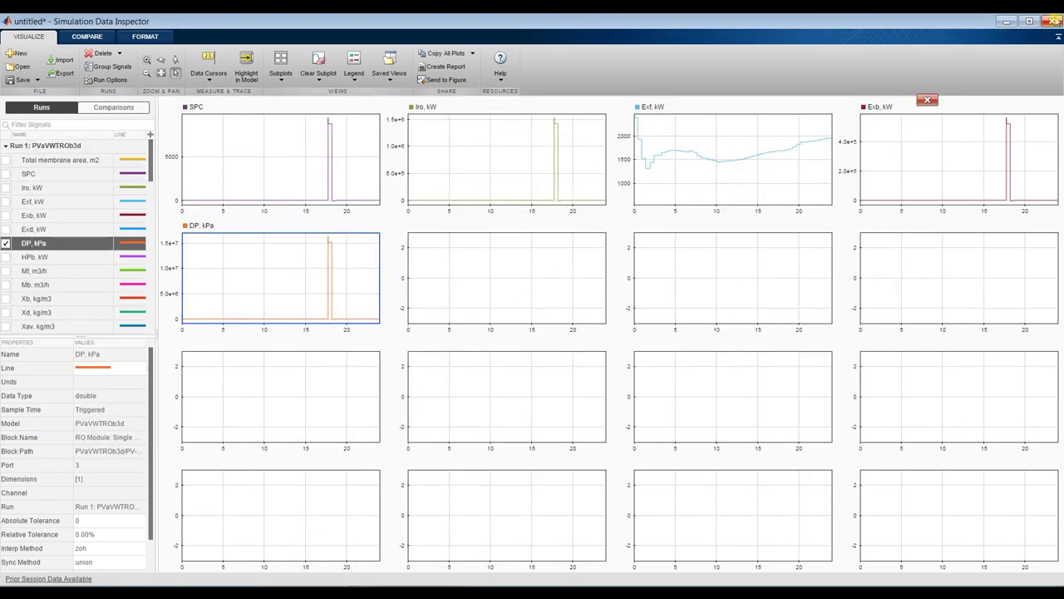
click(1054, 21)
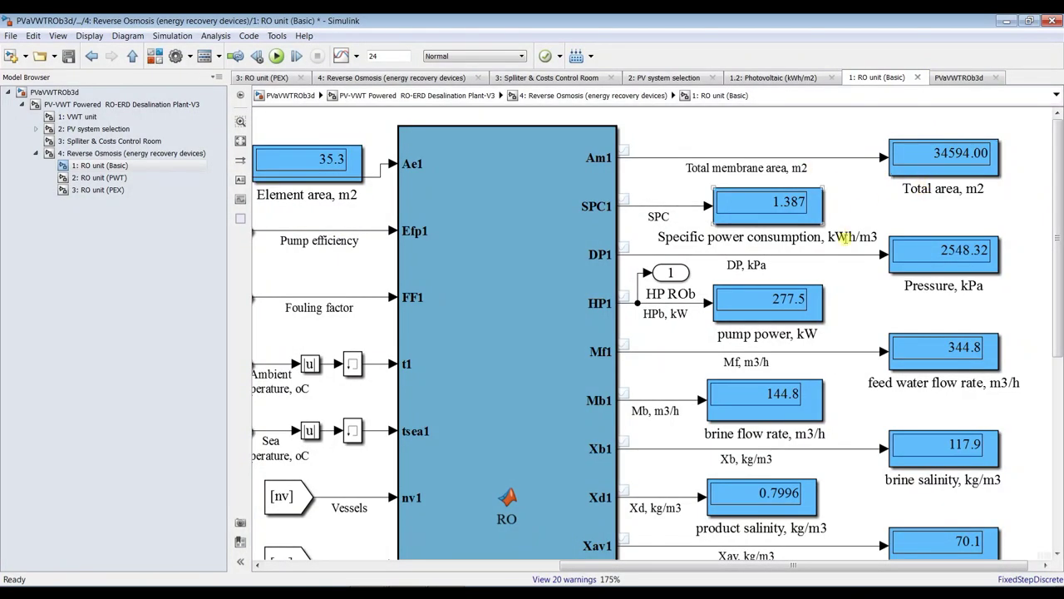
scroll(1060, 260, up, 1)
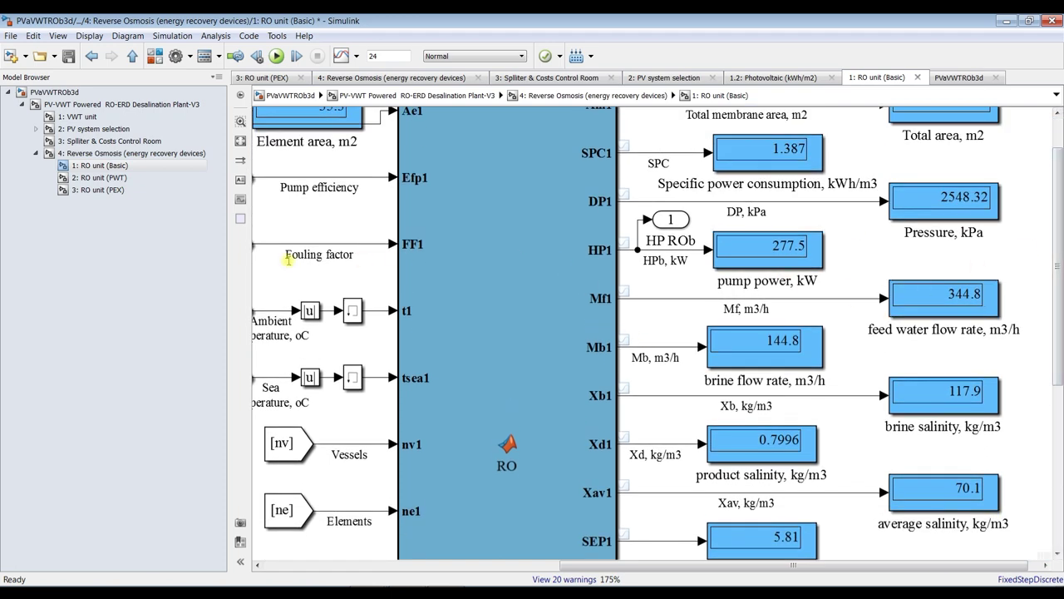
Step: Examine the Xf, Md m3/day and RR curves of the top-level Signal Builder in an enlarged view
click(95, 106)
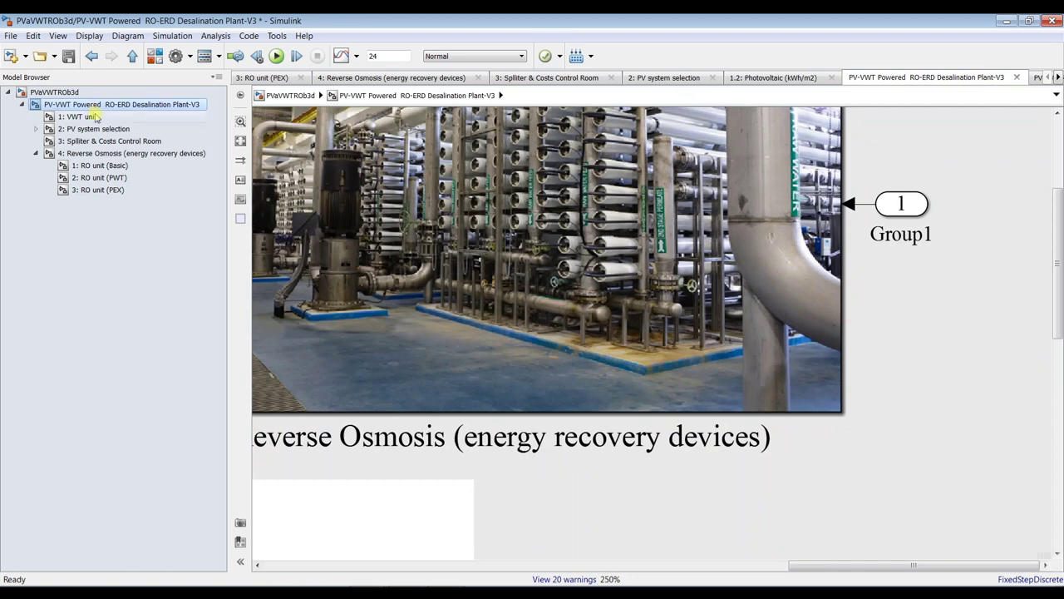
click(65, 92)
click(402, 293)
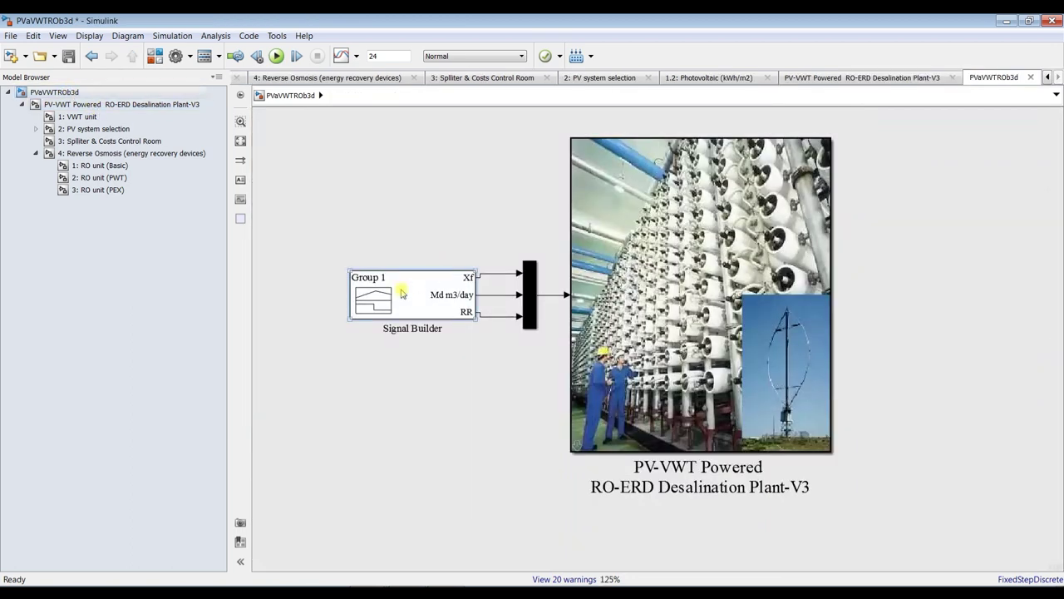
double_click(402, 293)
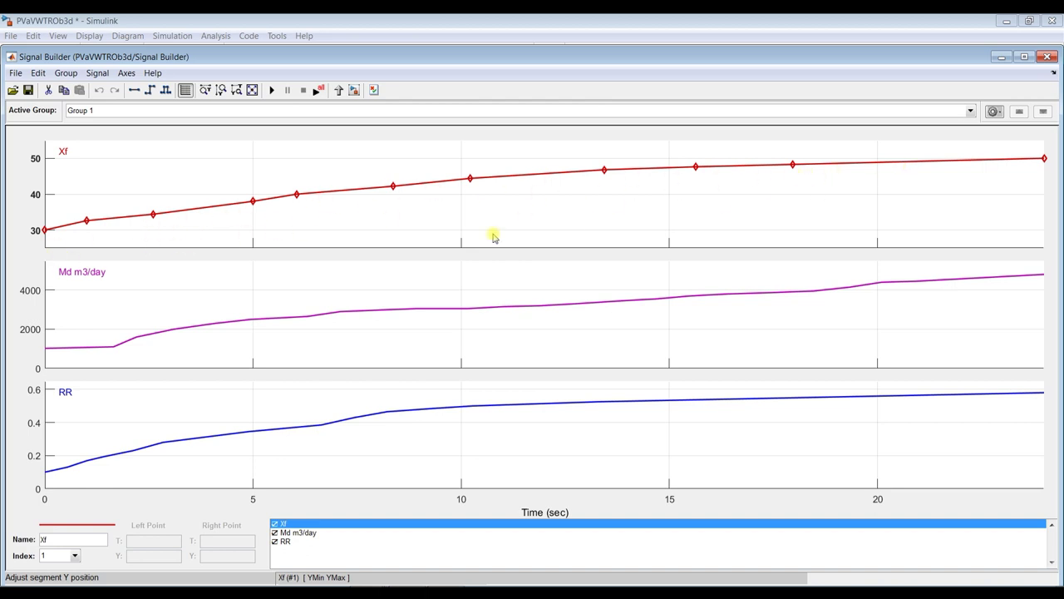
click(1023, 58)
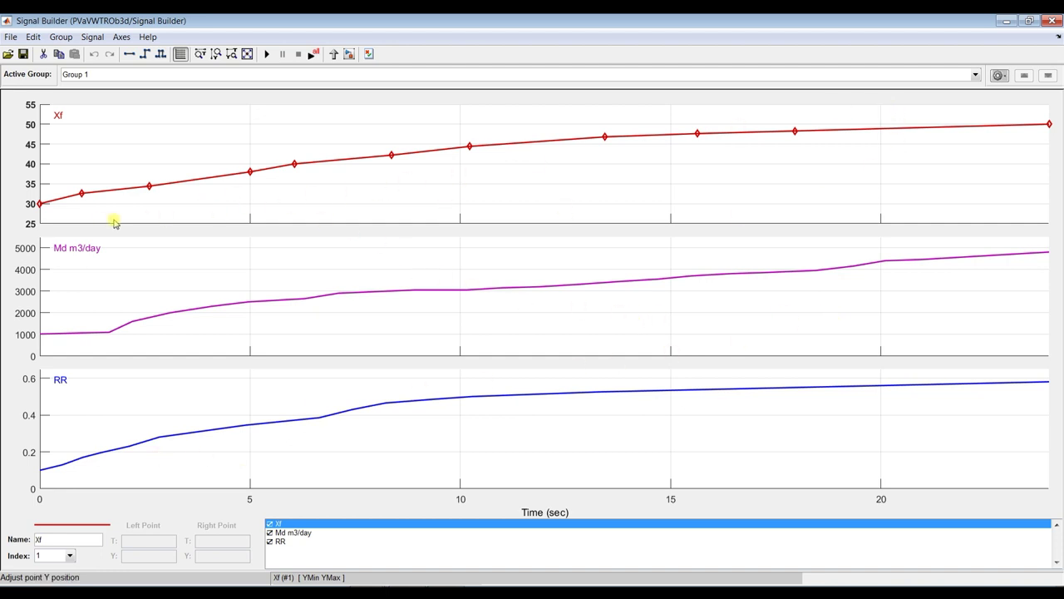
click(1050, 21)
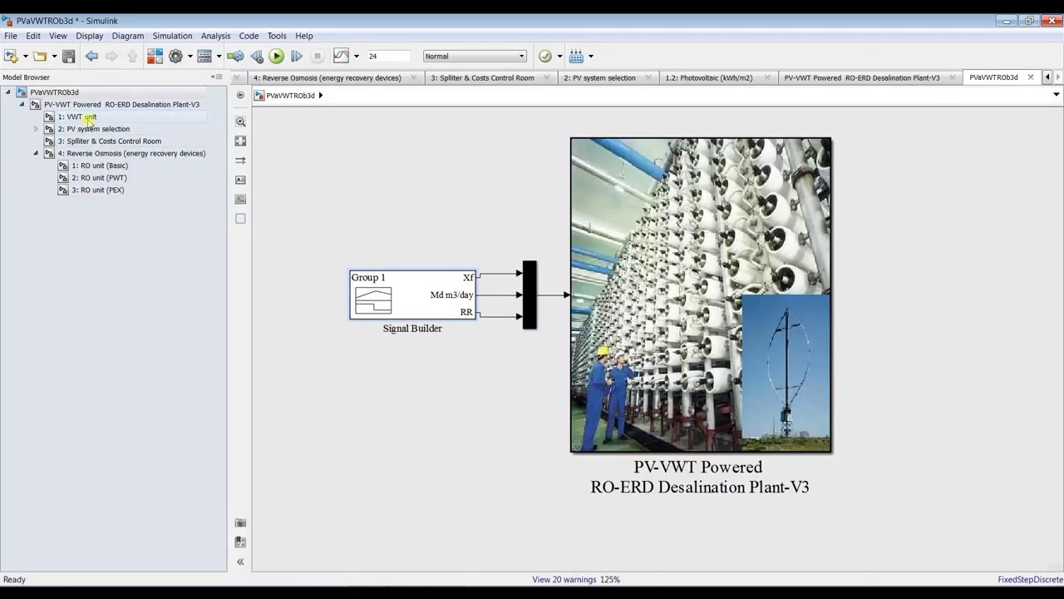
Step: Inspect the Reverse Osmosis input wiring and the RO unit (Basic) inputs and displays down to the Md and RR inputs
click(98, 157)
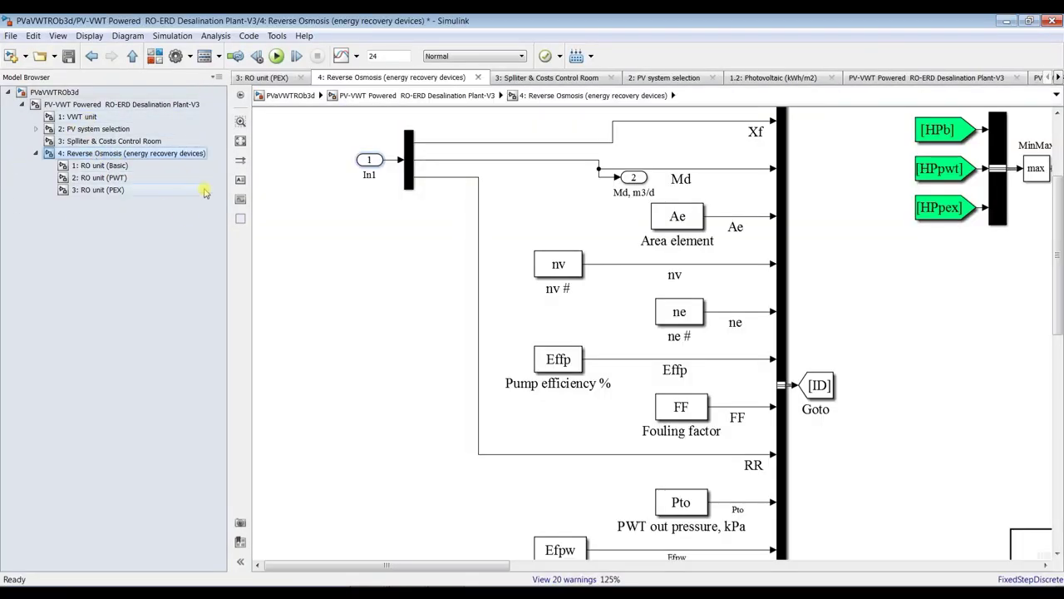
scroll(1059, 323, up, 3)
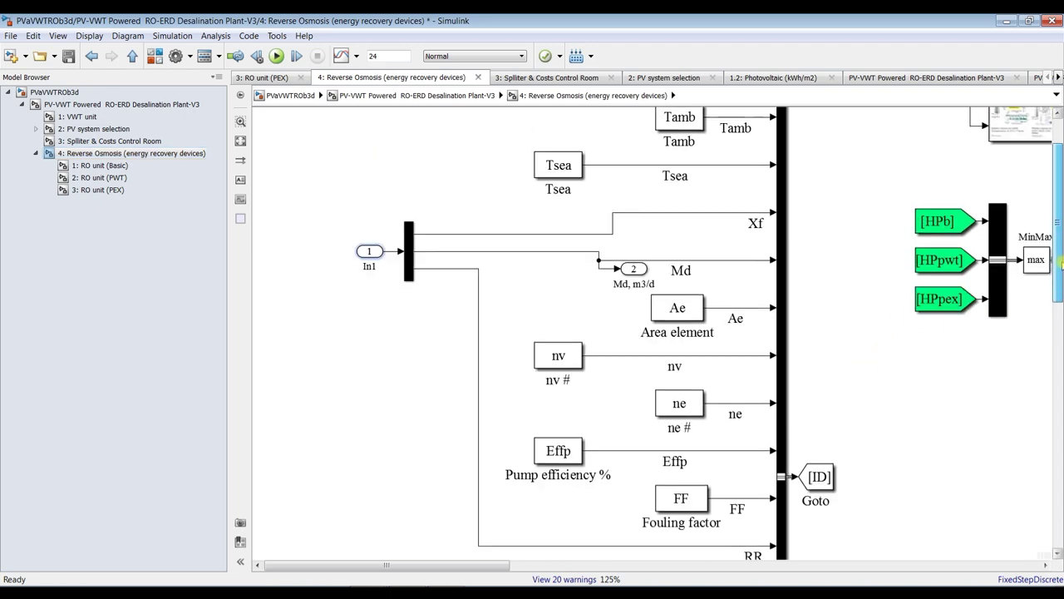
drag(456, 570, 541, 567)
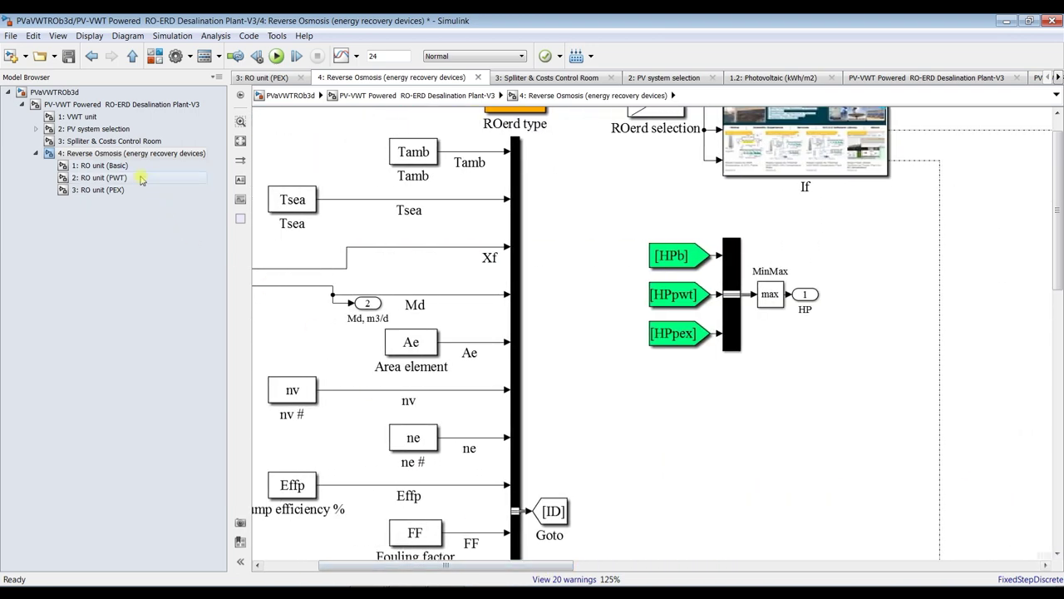
click(100, 165)
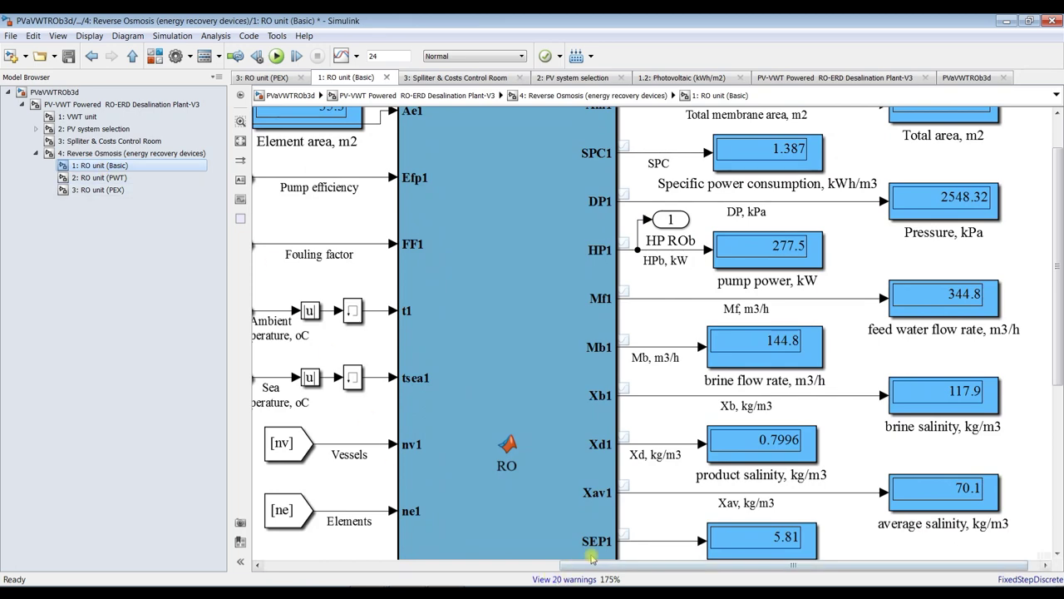
drag(592, 567, 471, 575)
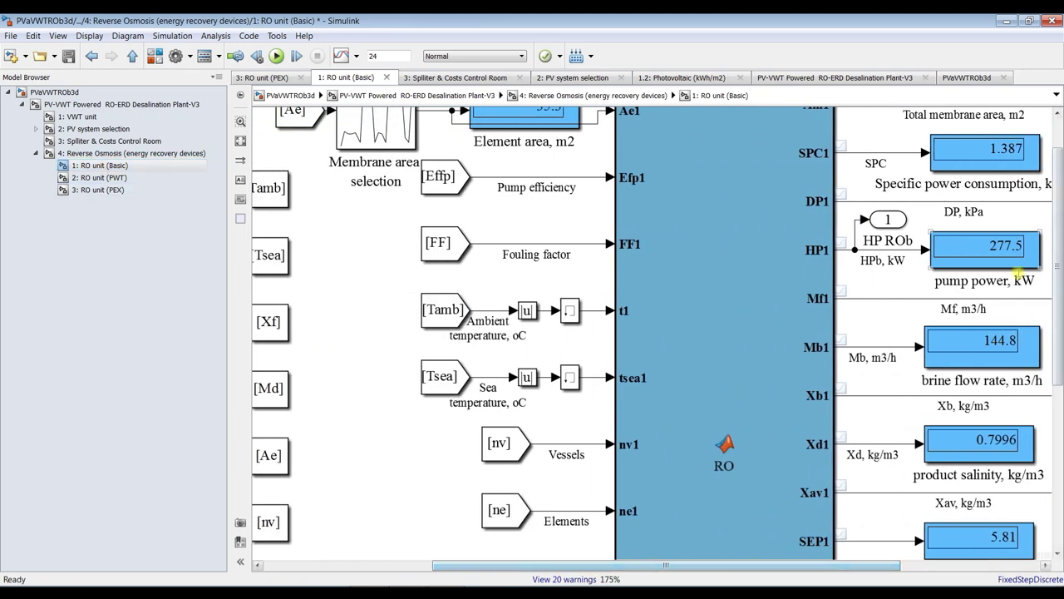
drag(1061, 305, 1059, 473)
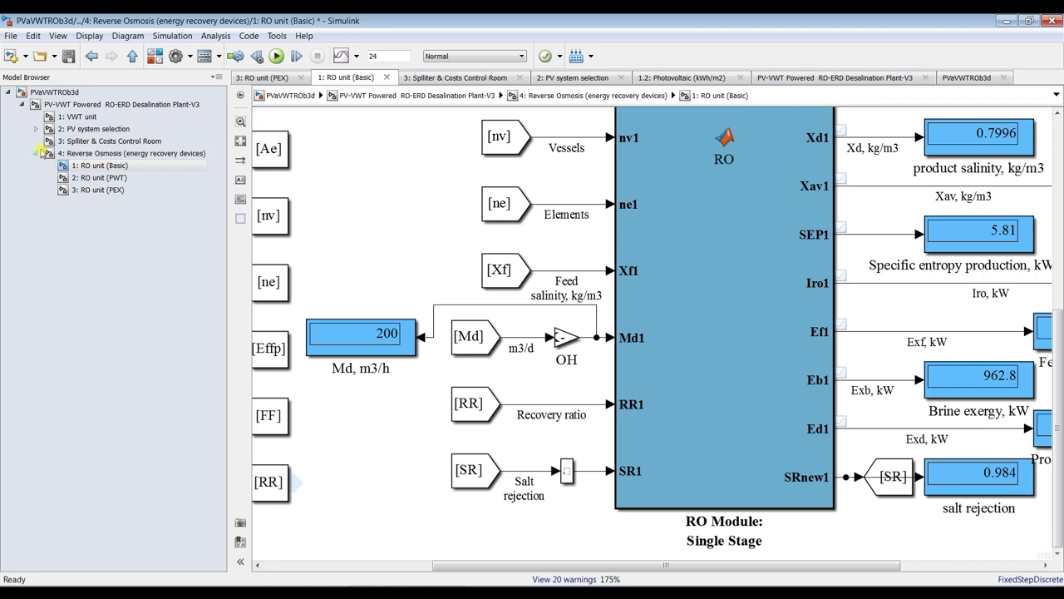
Step: View the whole plant subsystem, then compare it with the Signal Builder's Md m3/day curve at the top level
click(88, 105)
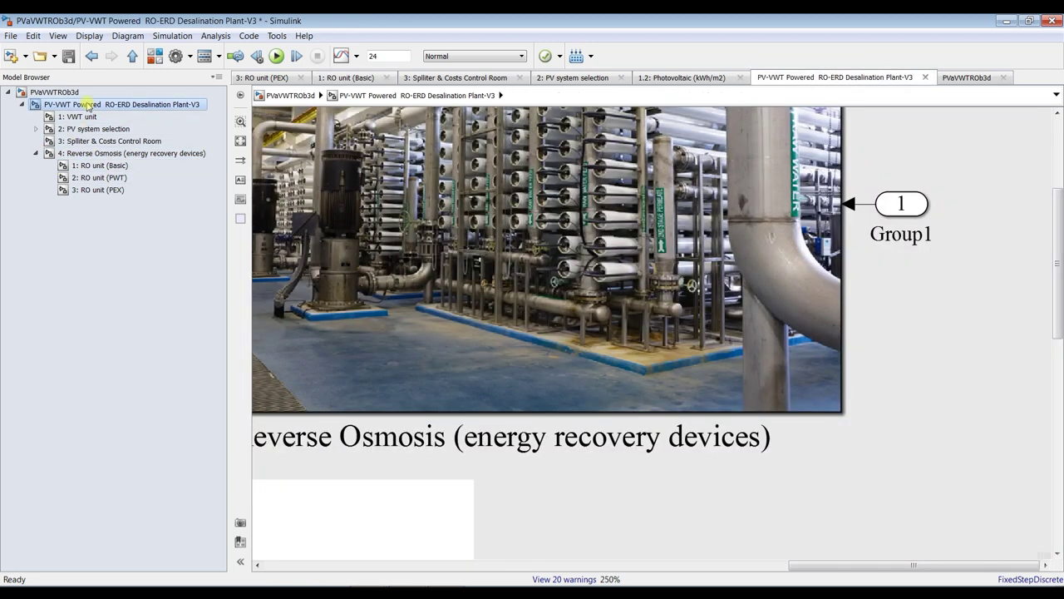
click(240, 140)
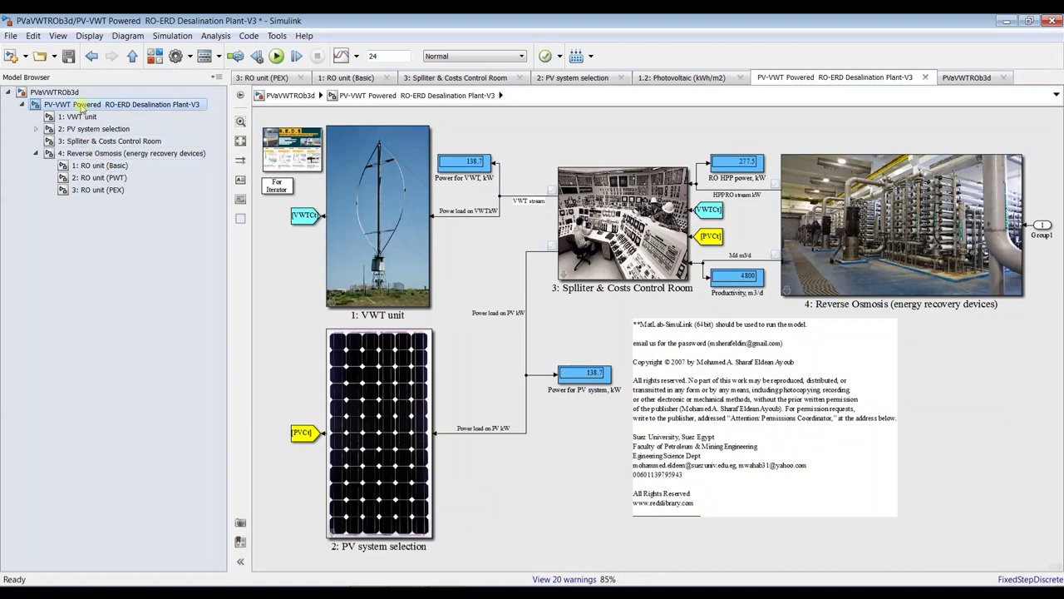
click(57, 92)
double_click(399, 285)
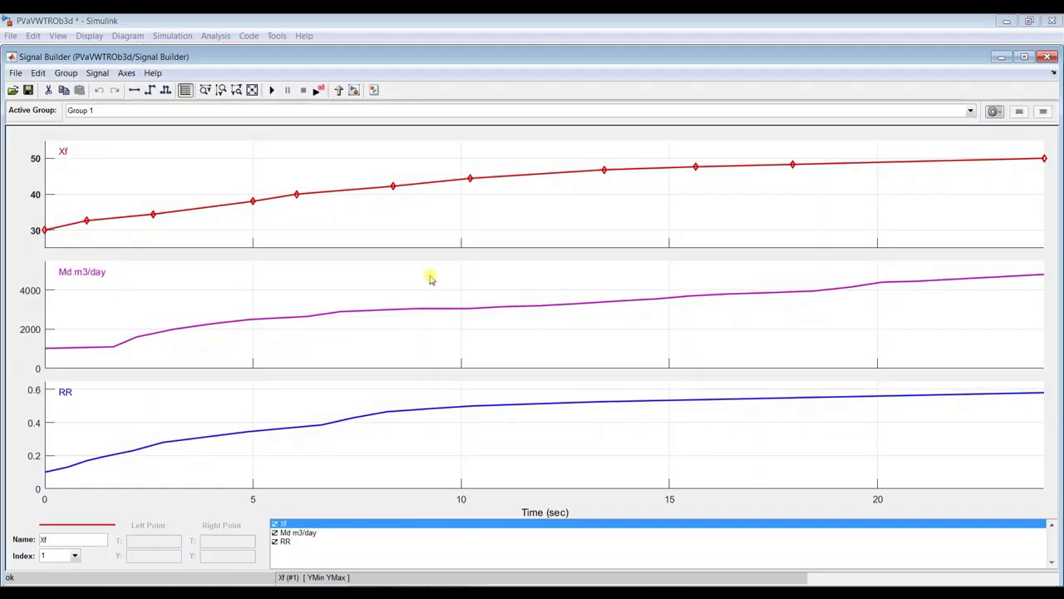
click(1025, 56)
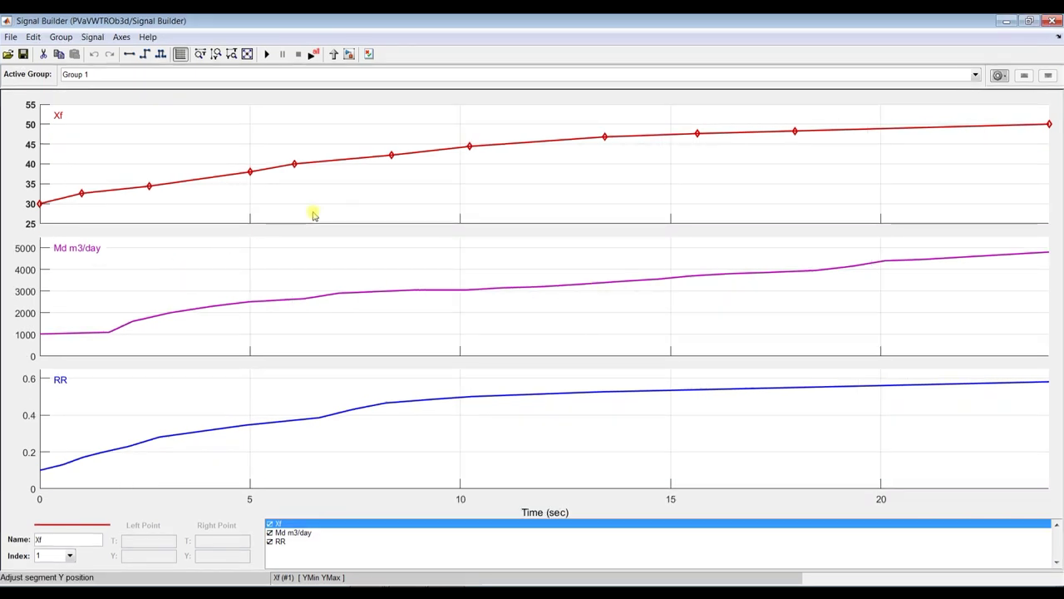
click(83, 336)
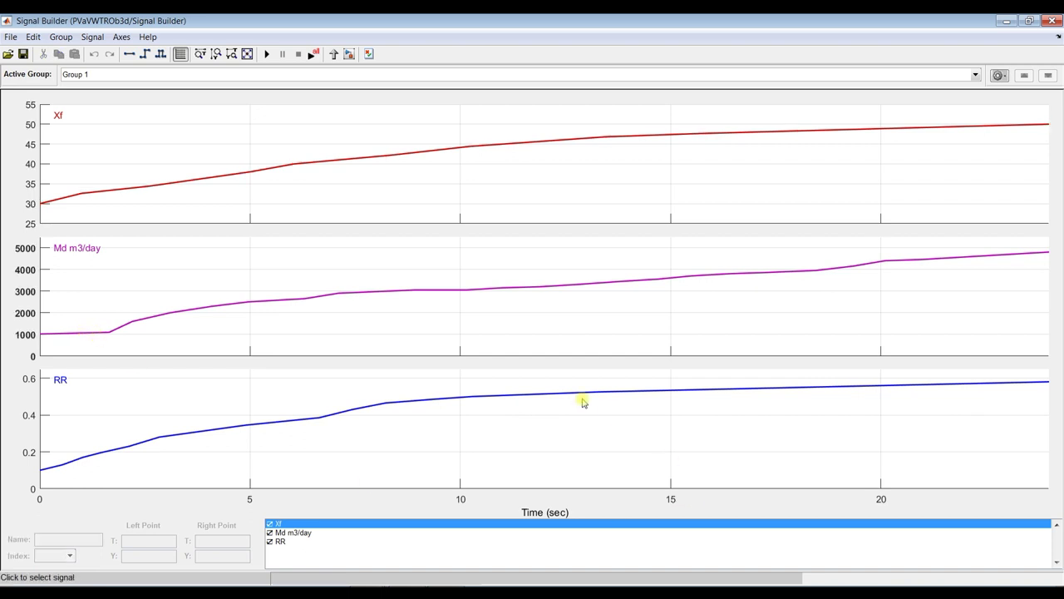
click(1050, 20)
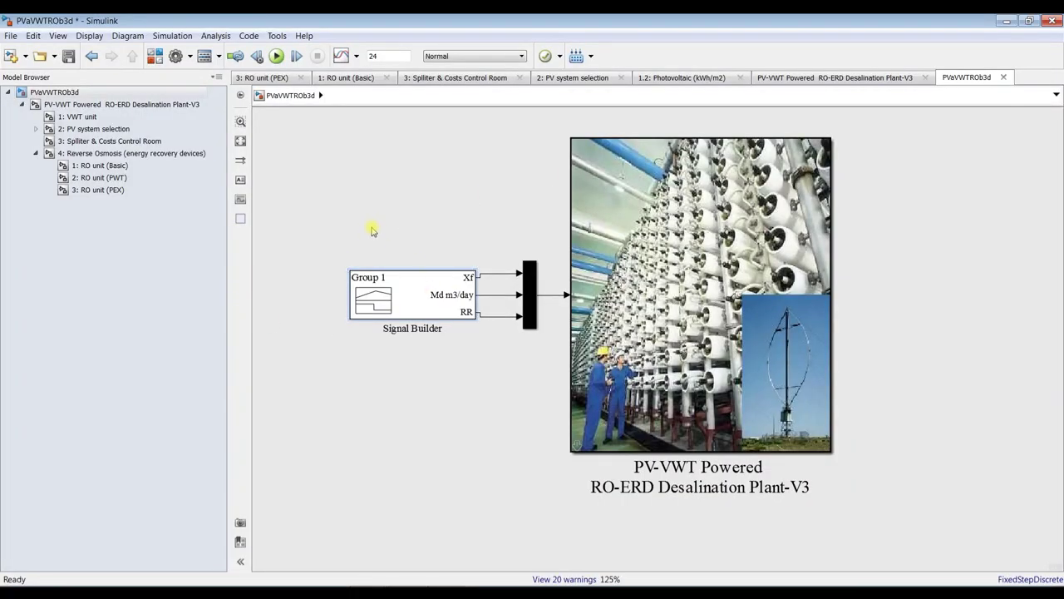
Step: Place a Display block below the plant block, branch the Signal Builder's Md m3/day signal to it and run the simulation
click(154, 56)
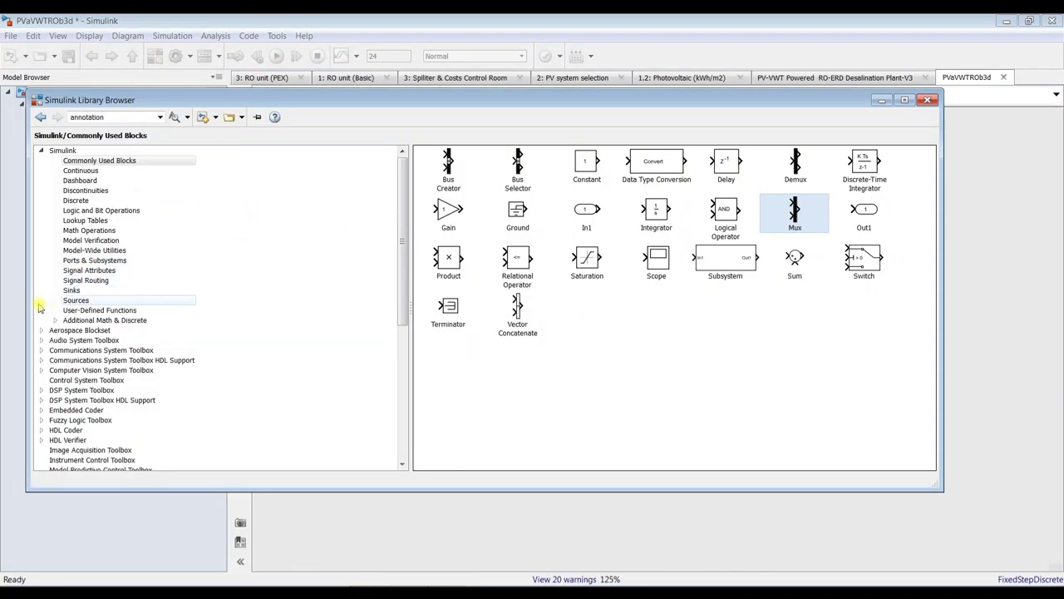
click(83, 291)
drag(445, 171, 625, 518)
mouse_move(493, 276)
mouse_down()
mouse_move(489, 311)
mouse_move(577, 494)
mouse_up()
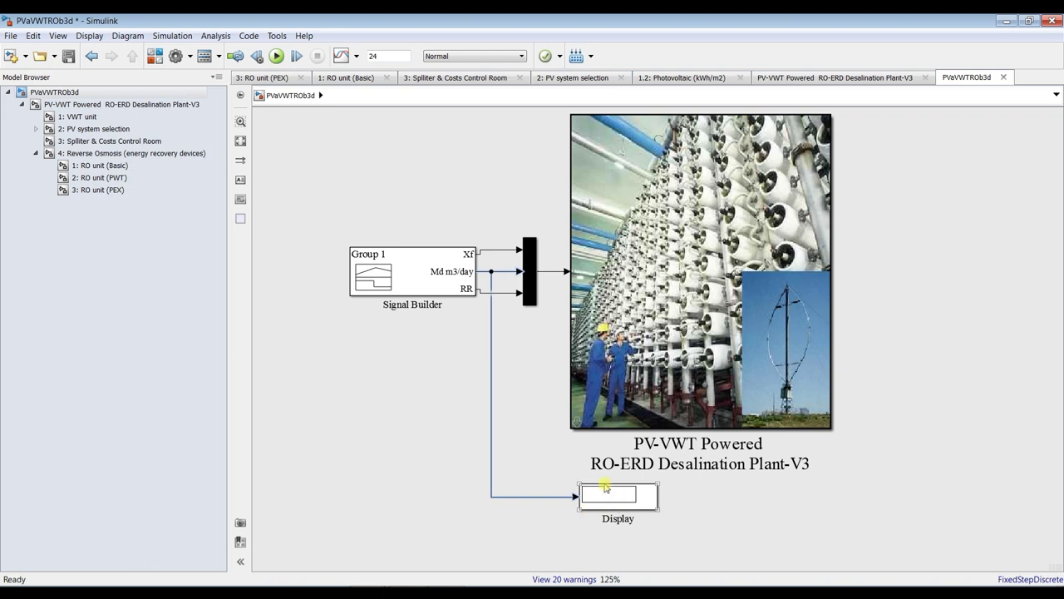
click(276, 55)
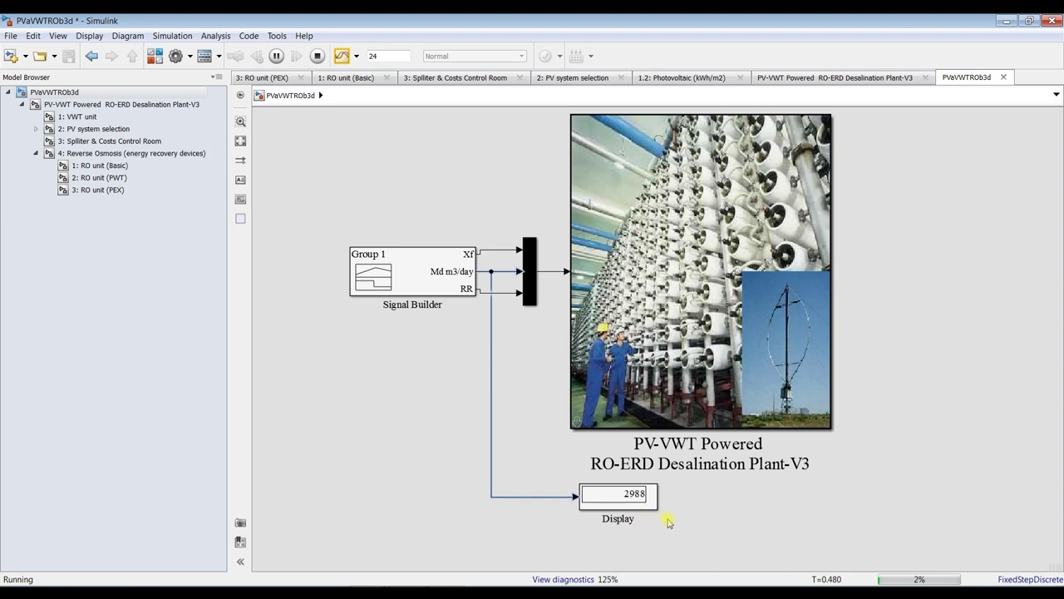
click(646, 495)
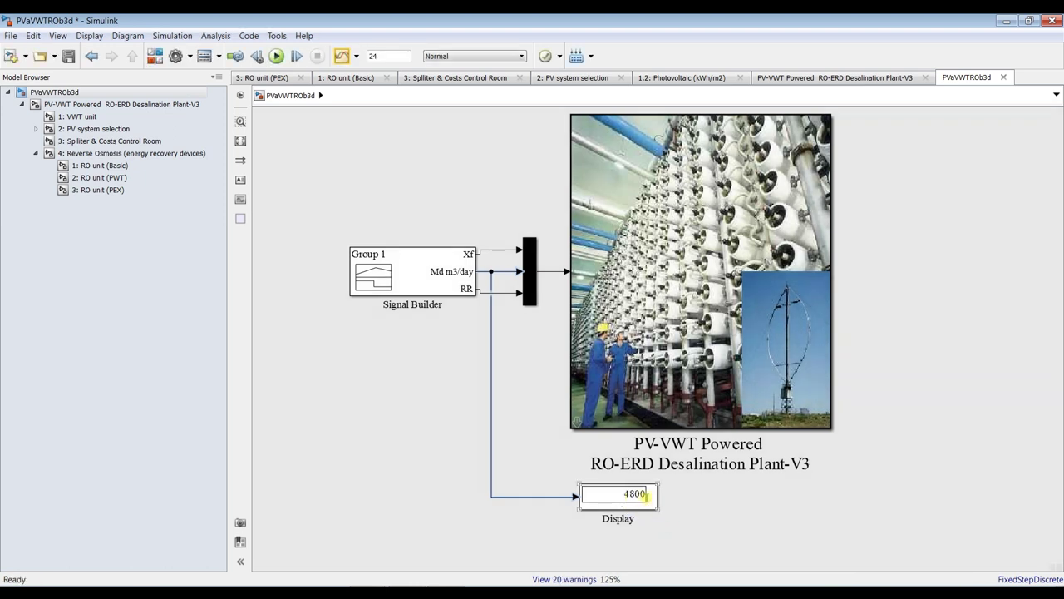
Step: Check the end-point coordinates of the Xf and Md m3/day curves and select an early RR segment in the enlarged Signal Builder
double_click(430, 249)
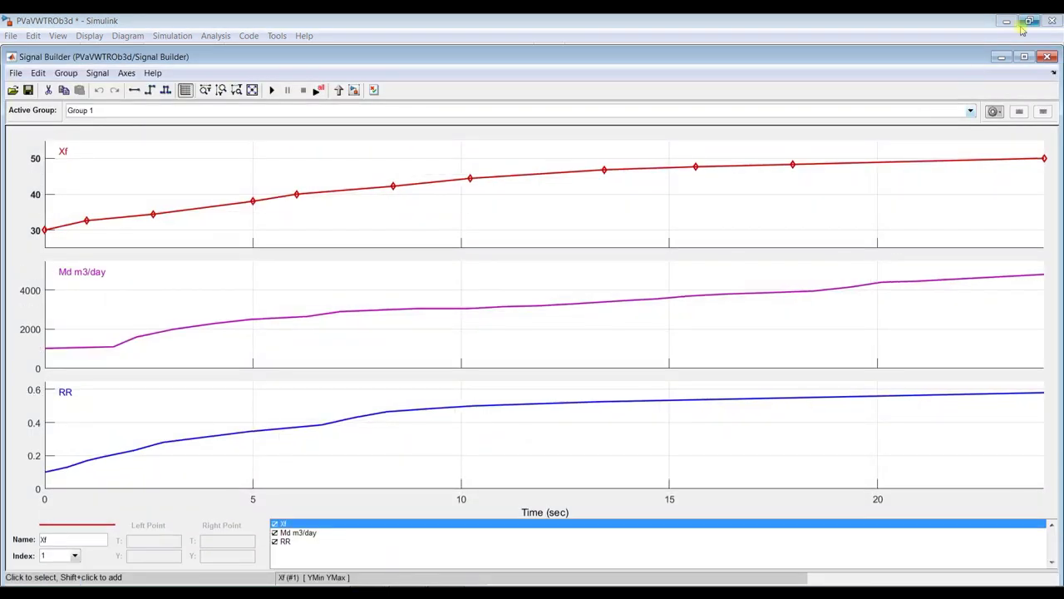
click(1024, 56)
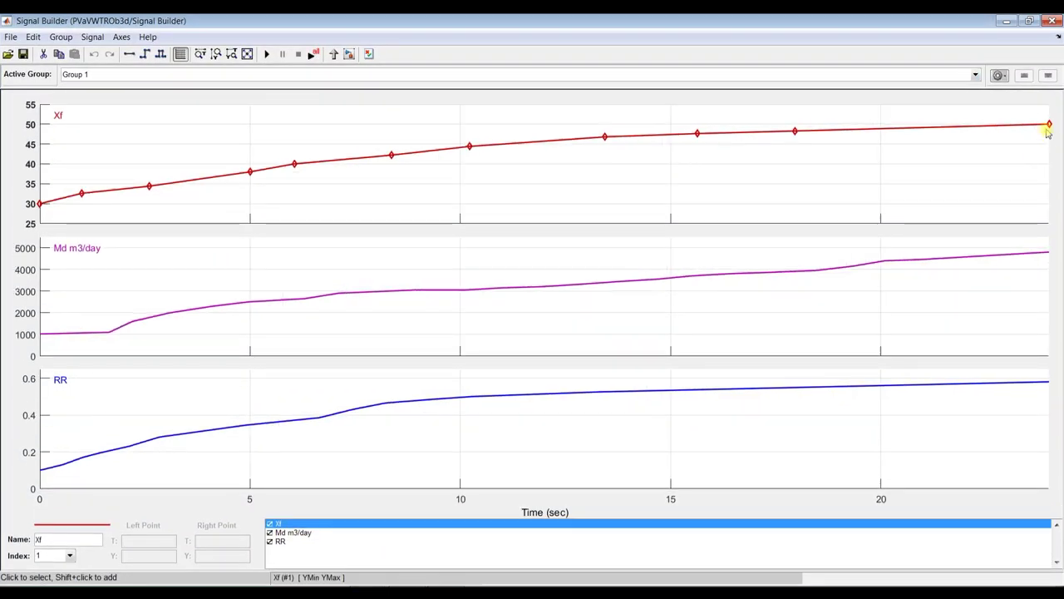
click(1050, 124)
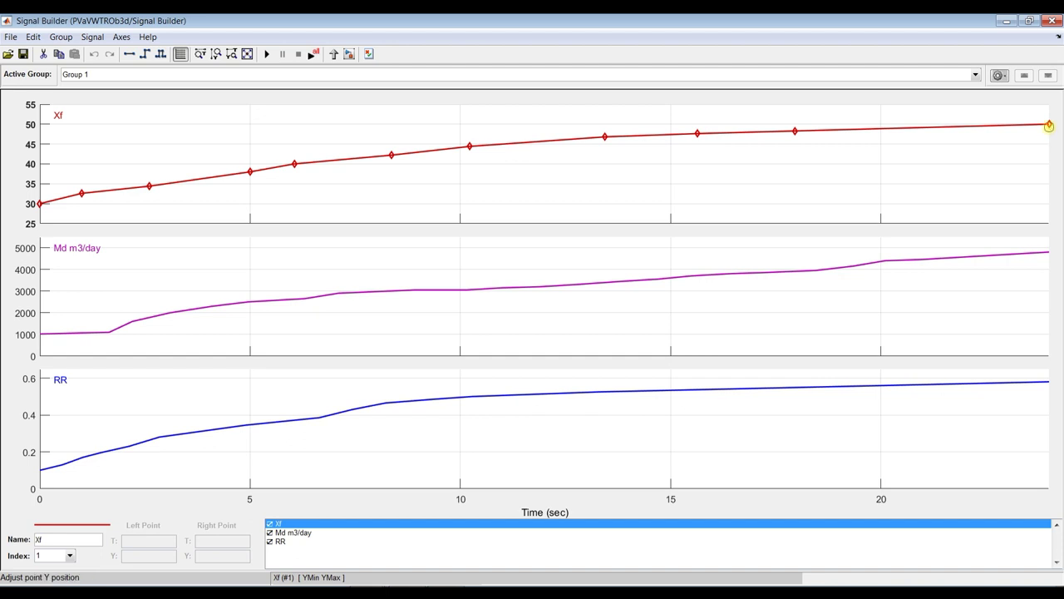
click(1050, 125)
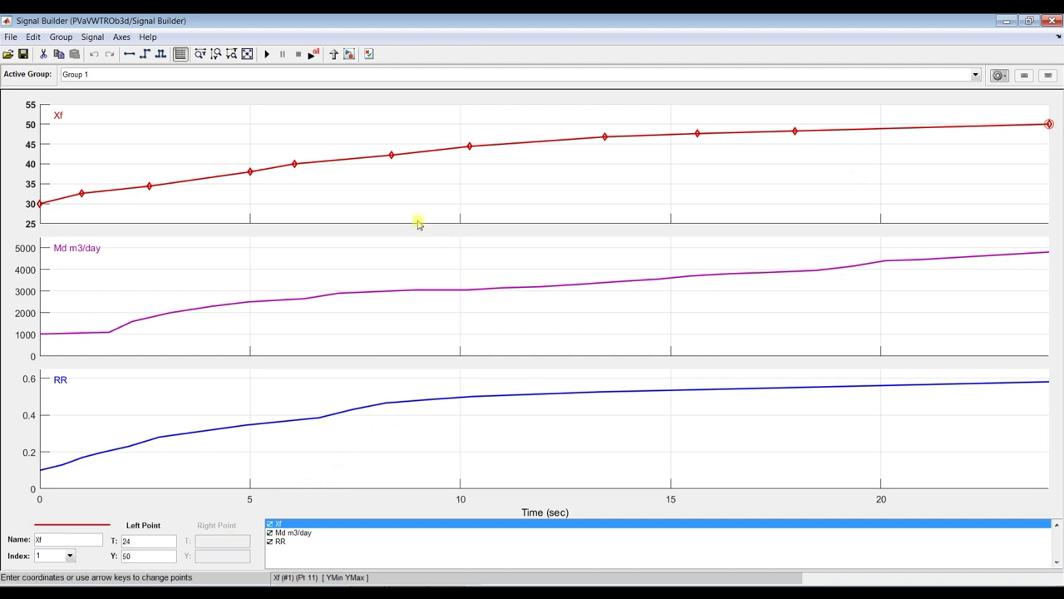
click(1049, 252)
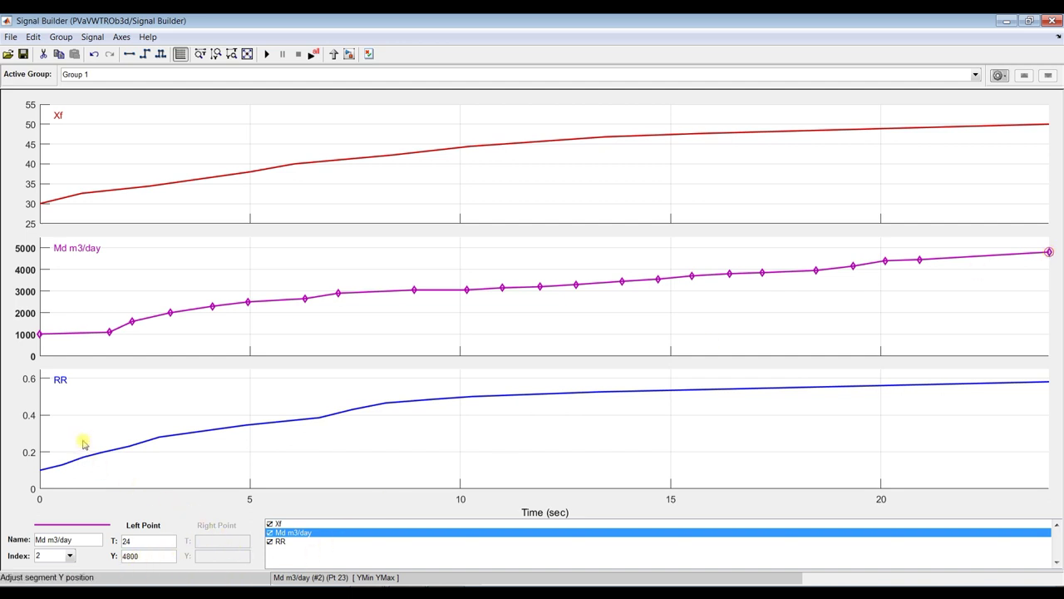
click(146, 444)
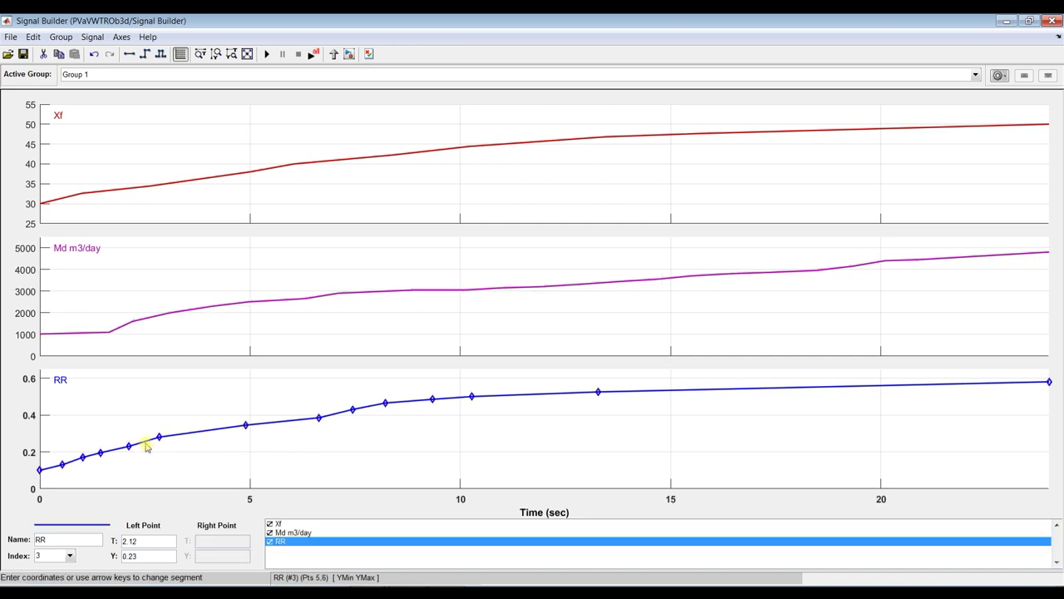
click(1052, 22)
Step: Replace the Display block's Md m3/day branch with one from the Signal Builder's RR signal and run the simulation
click(491, 373)
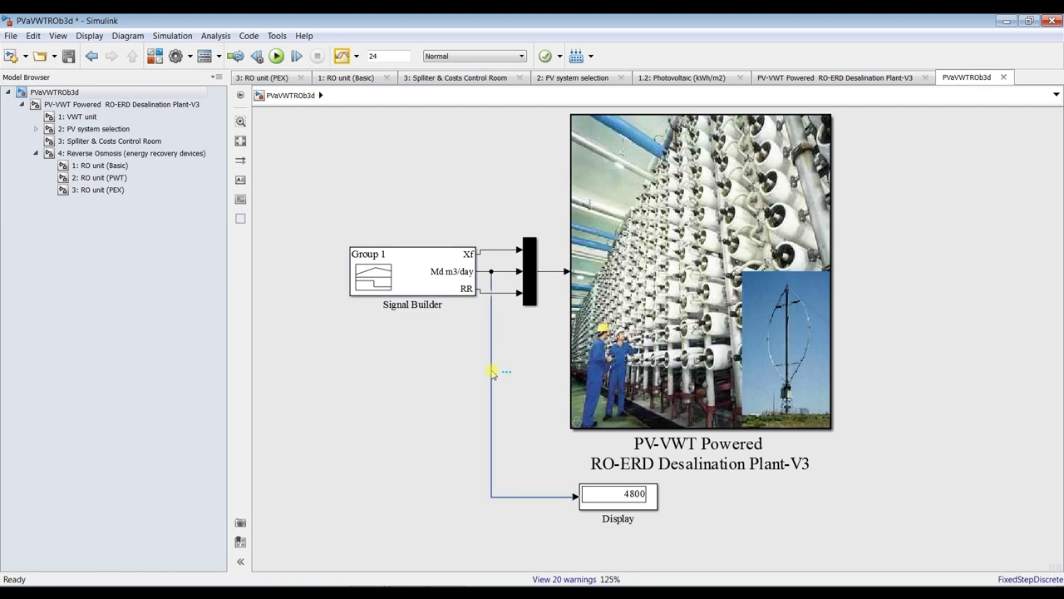
key(Delete)
mouse_move(496, 297)
mouse_down()
mouse_move(541, 463)
mouse_move(581, 497)
mouse_up()
click(276, 56)
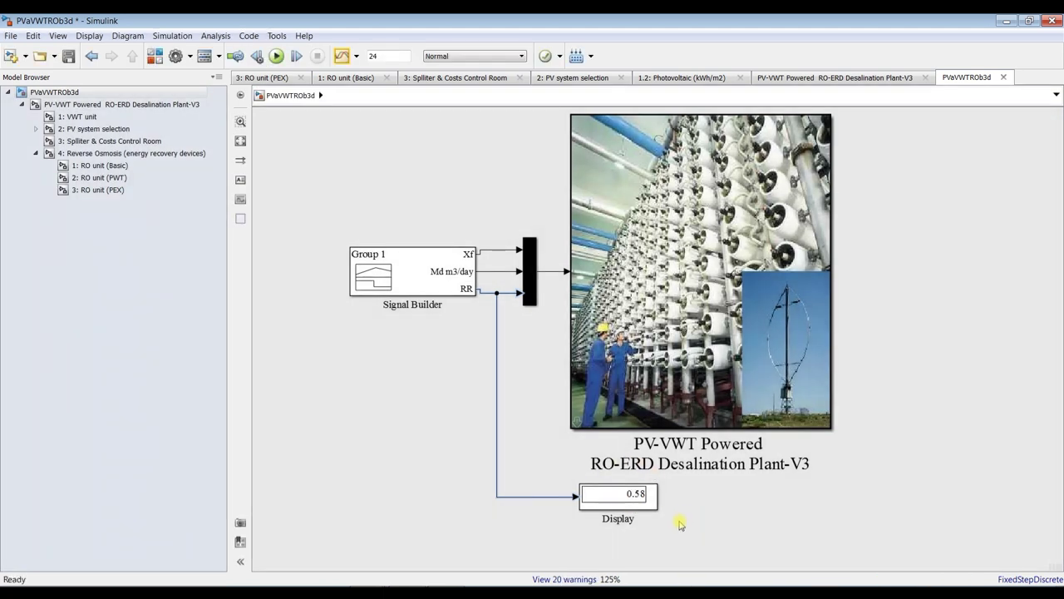
click(680, 497)
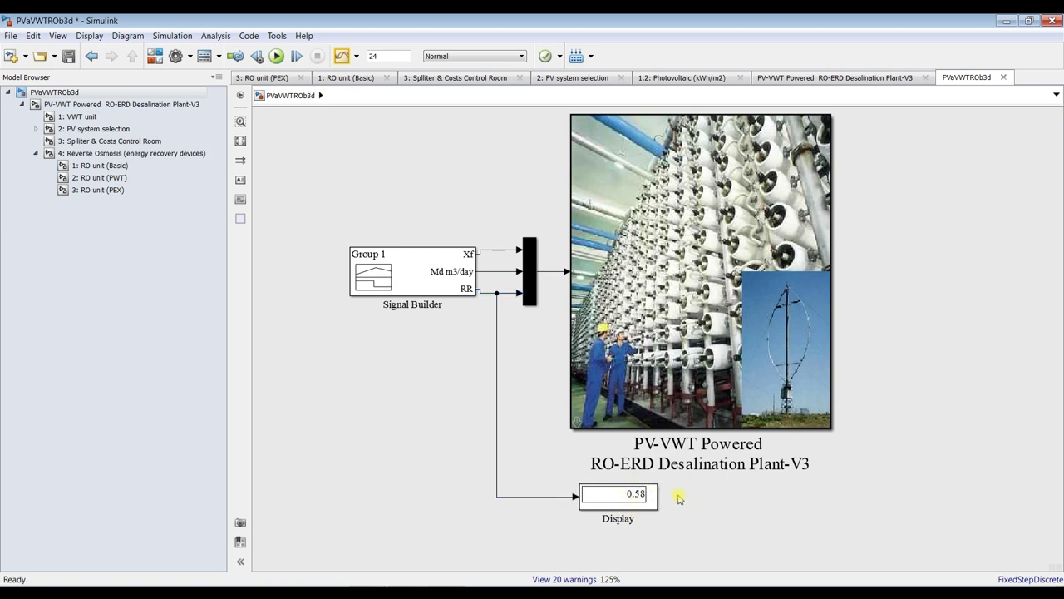
Step: Replace the Display block's RR branch with one from the Signal Builder's Xf signal and run the simulation
click(542, 497)
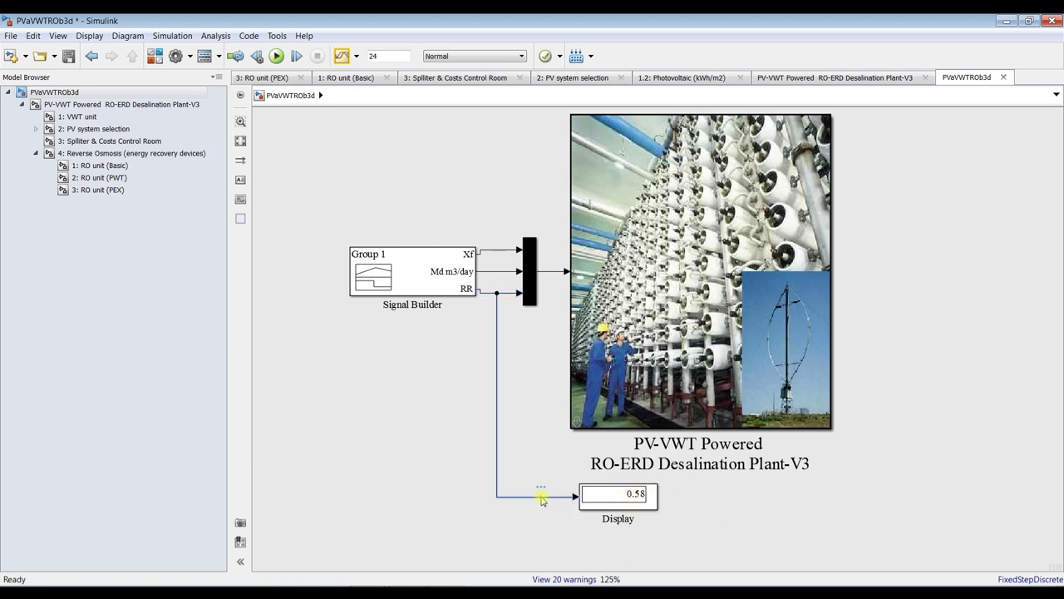
key(Delete)
drag(496, 251, 587, 489)
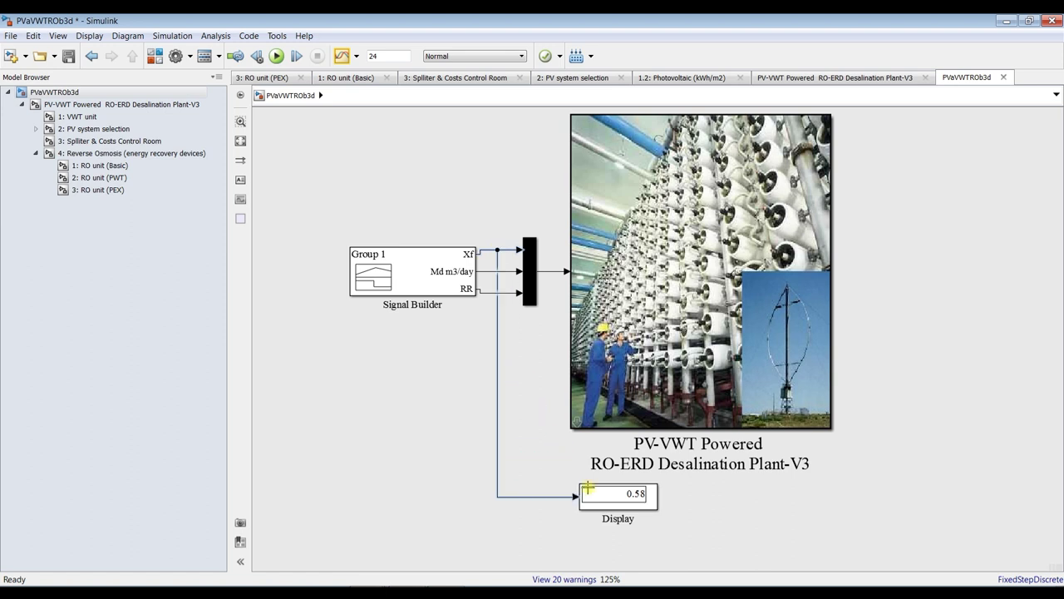
click(277, 56)
Step: Delete the Display block together with its Xf signal branch and run the simulation again
drag(680, 492, 538, 526)
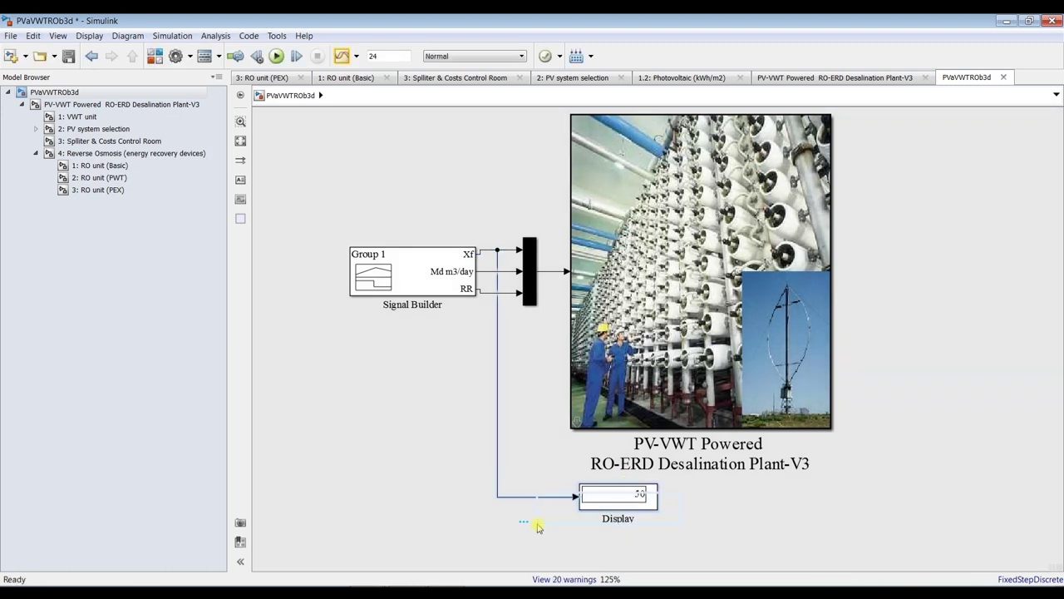
key(Delete)
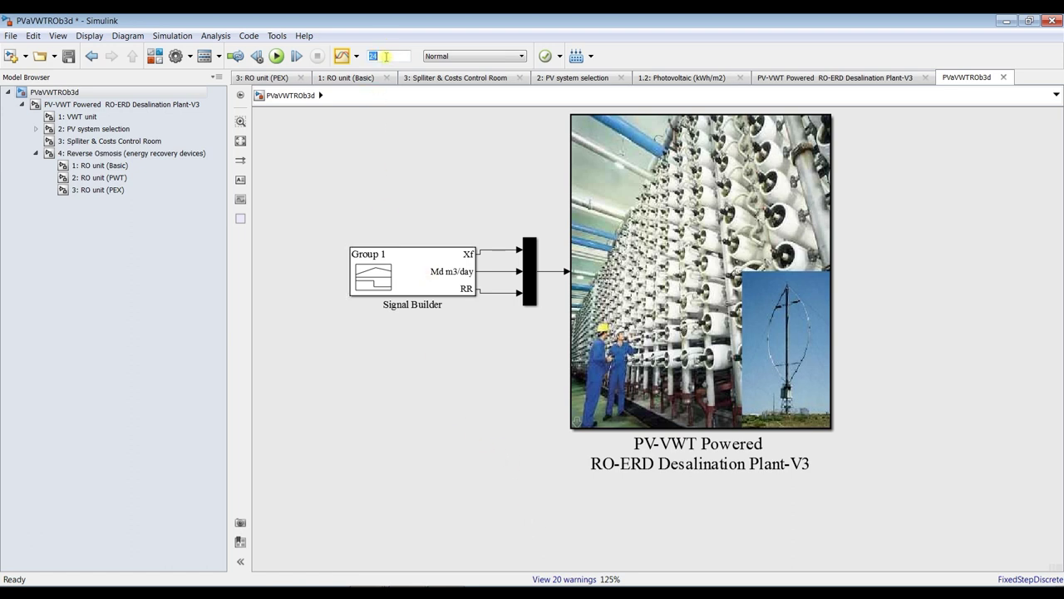
click(276, 56)
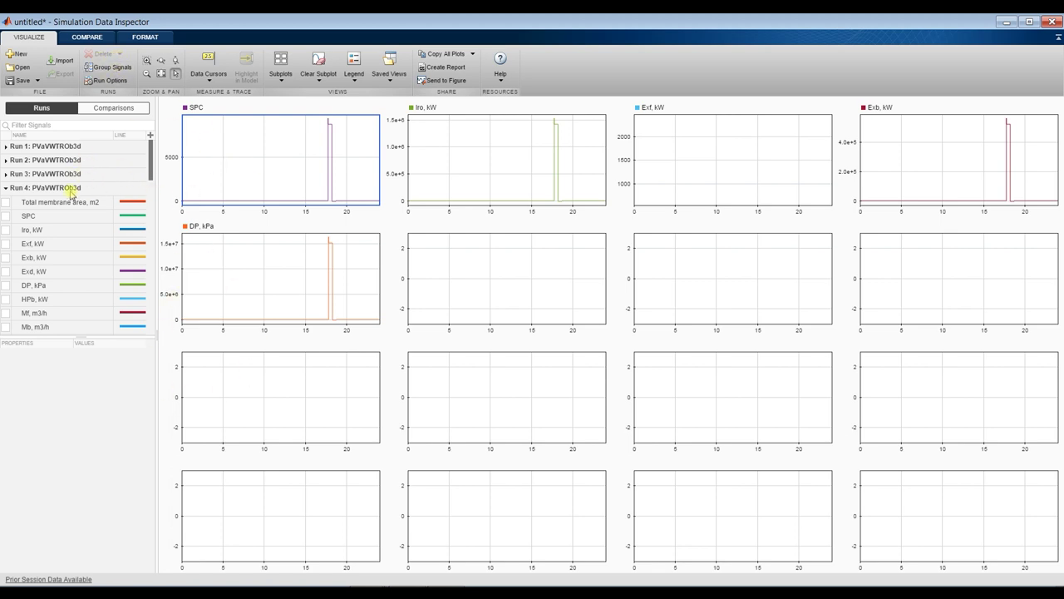
Step: Delete all runs and signals from the Simulation Data Inspector
click(60, 189)
click(119, 54)
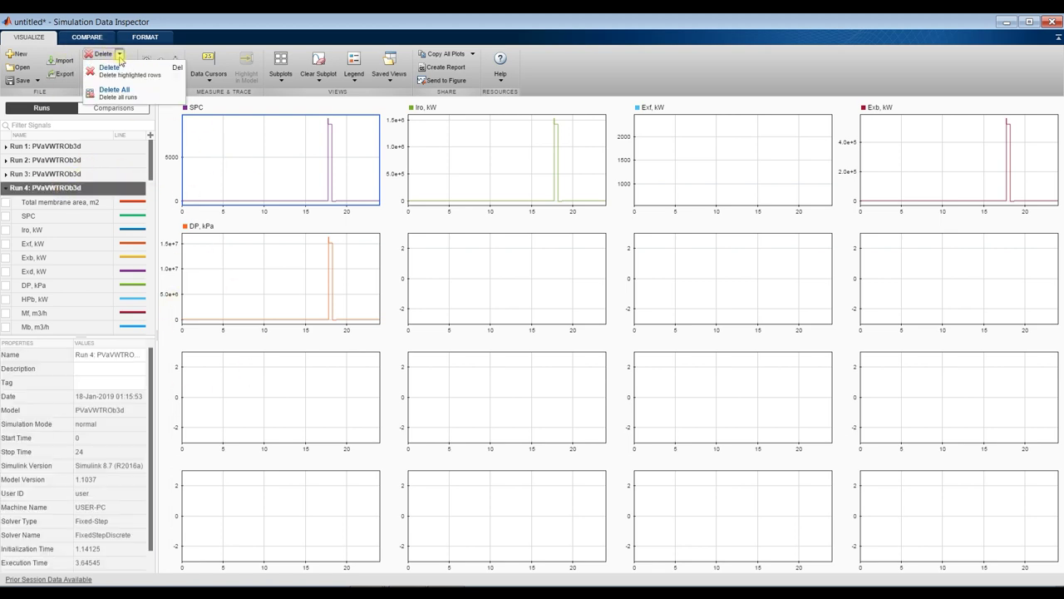
click(125, 90)
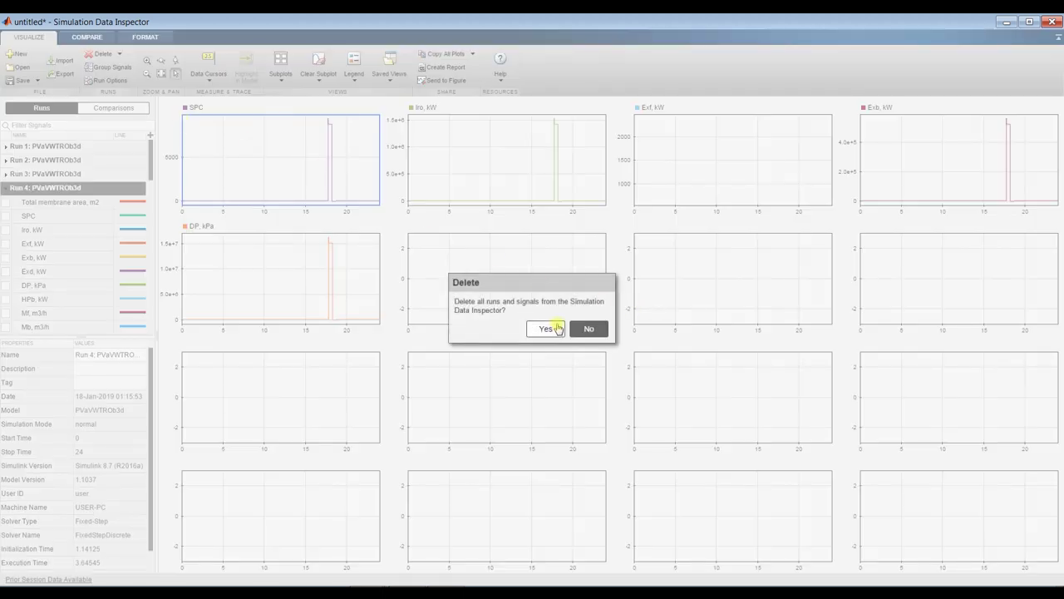
click(548, 329)
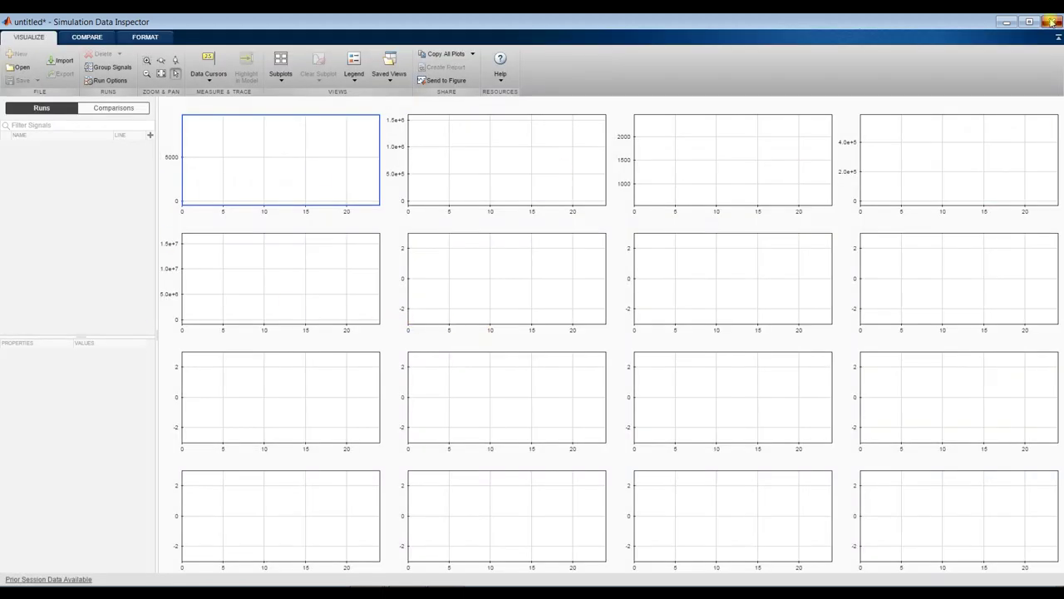
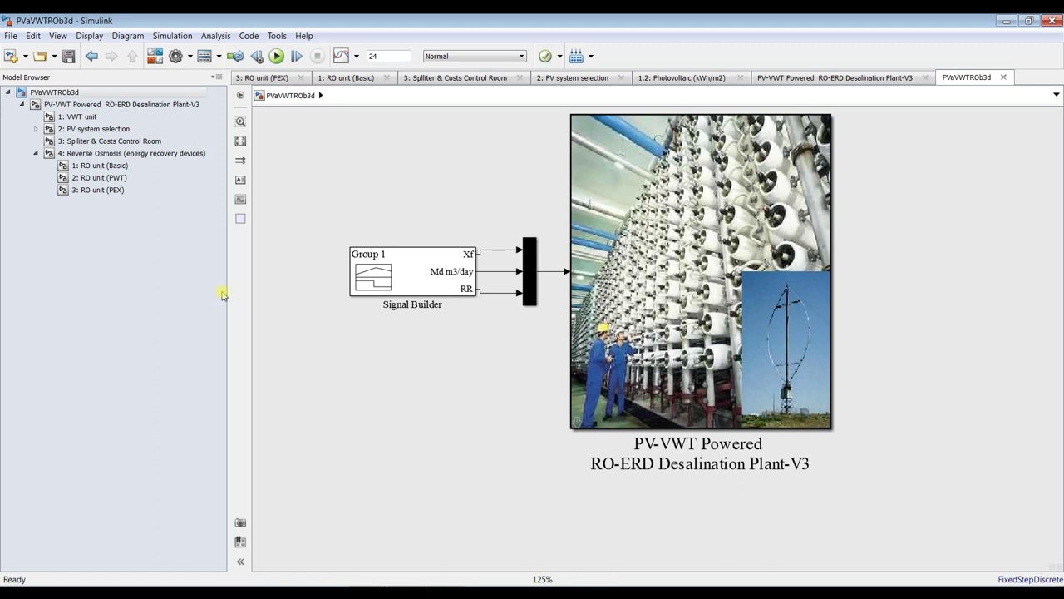
Step: Inspect the Reverse Osmosis subsystem's In1 input and the Xf and Md lines split from it
click(420, 273)
click(449, 352)
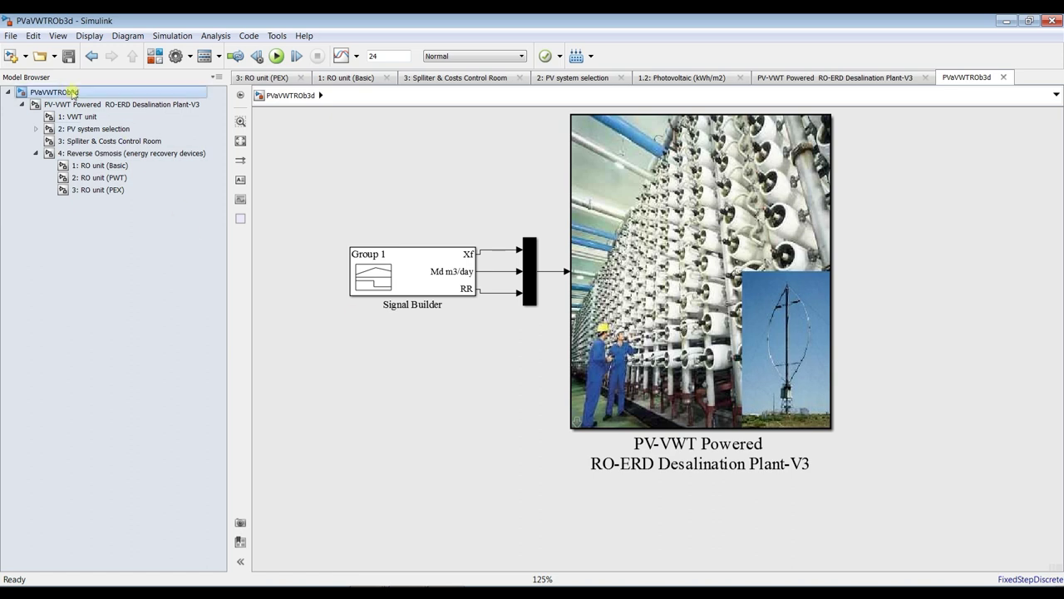
click(98, 153)
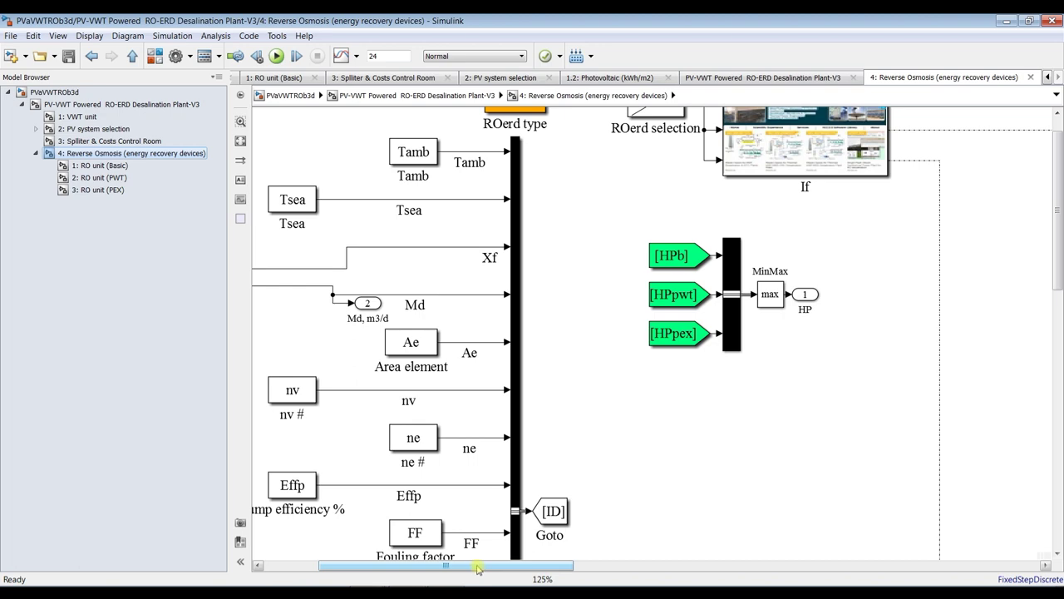
drag(475, 566, 383, 568)
Step: Switch to the RO specifications document in Word and review the allowed Xf and RR ranges and the Xb and kw equations
key(alt+Tab)
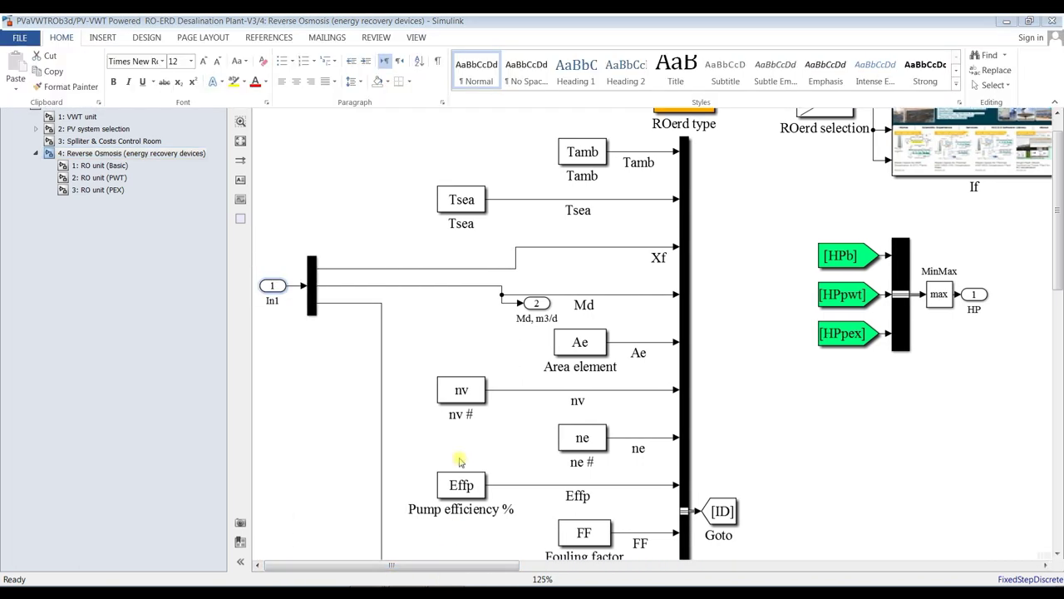
scroll(465, 304, down, 2)
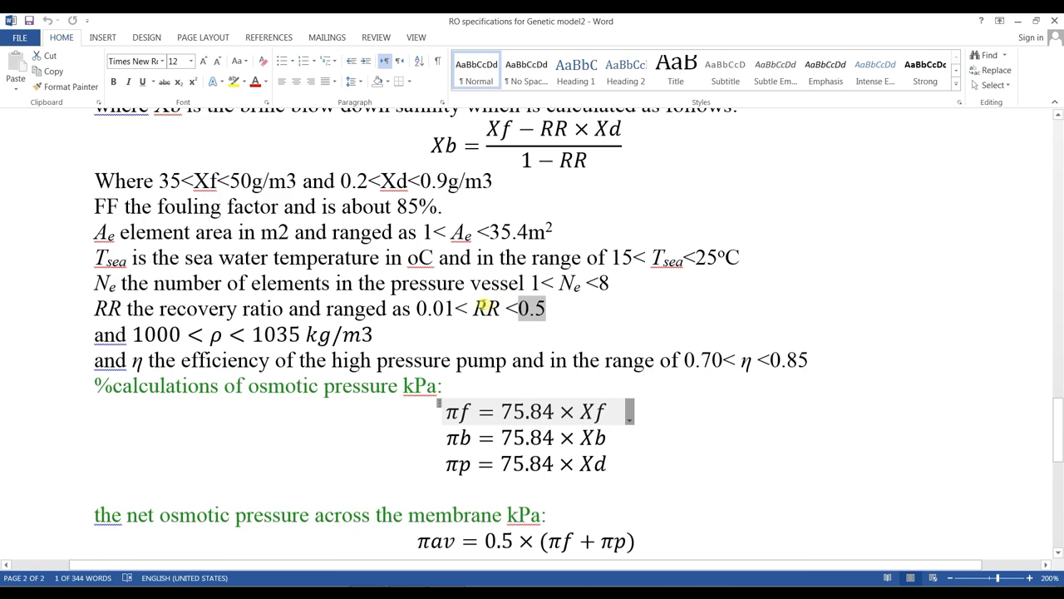
click(491, 308)
click(208, 180)
scroll(458, 274, up, 3)
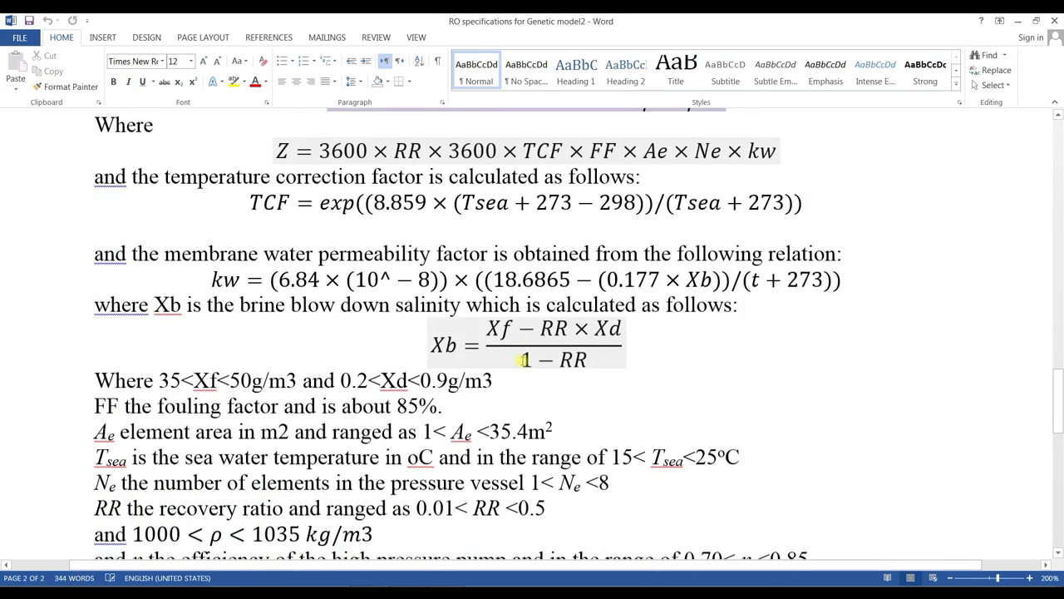
scroll(371, 293, up, 1)
scroll(370, 300, down, 2)
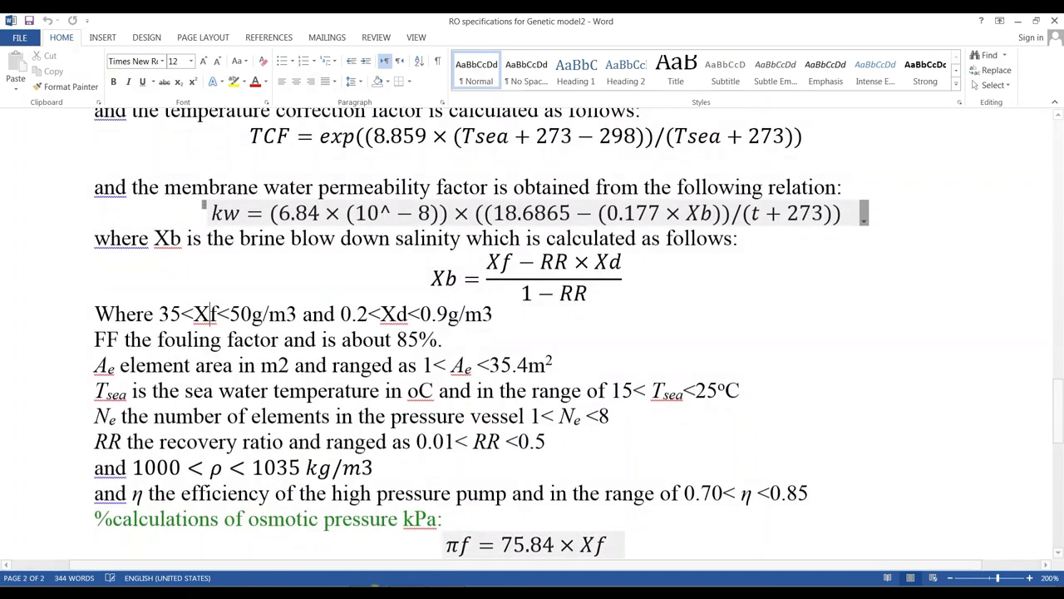
Step: Switch to the MATLAB main window and rerun clear,clc from the command history to empty the workspace and command window
click(357, 592)
mouse_move(238, 526)
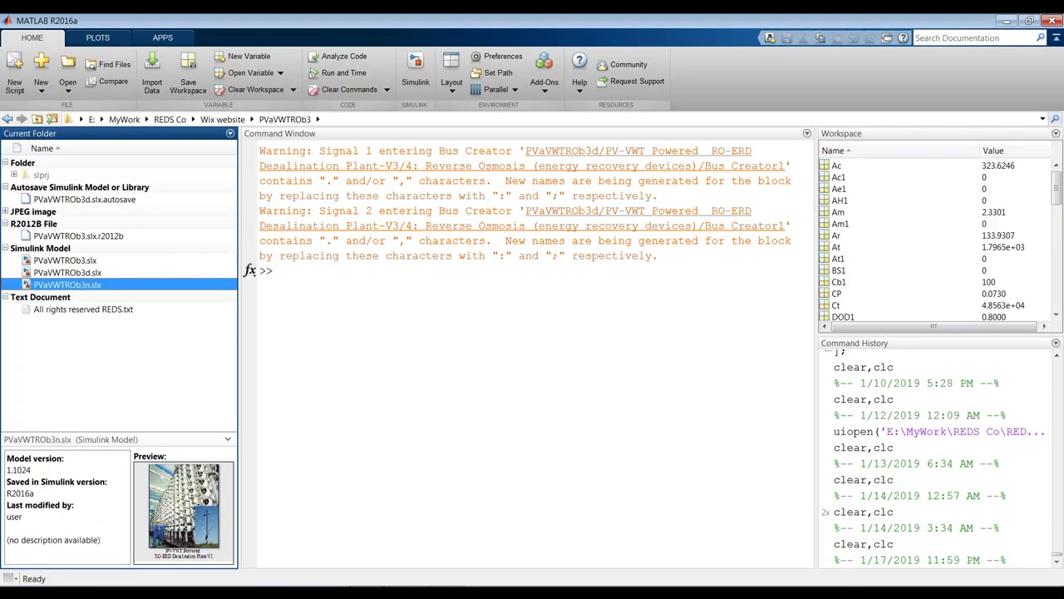
click(850, 483)
double_click(850, 482)
Step: Return to the Simulink plant subsystem, open the Reverse Osmosis block's parameters and widen and reposition the dialog
click(357, 592)
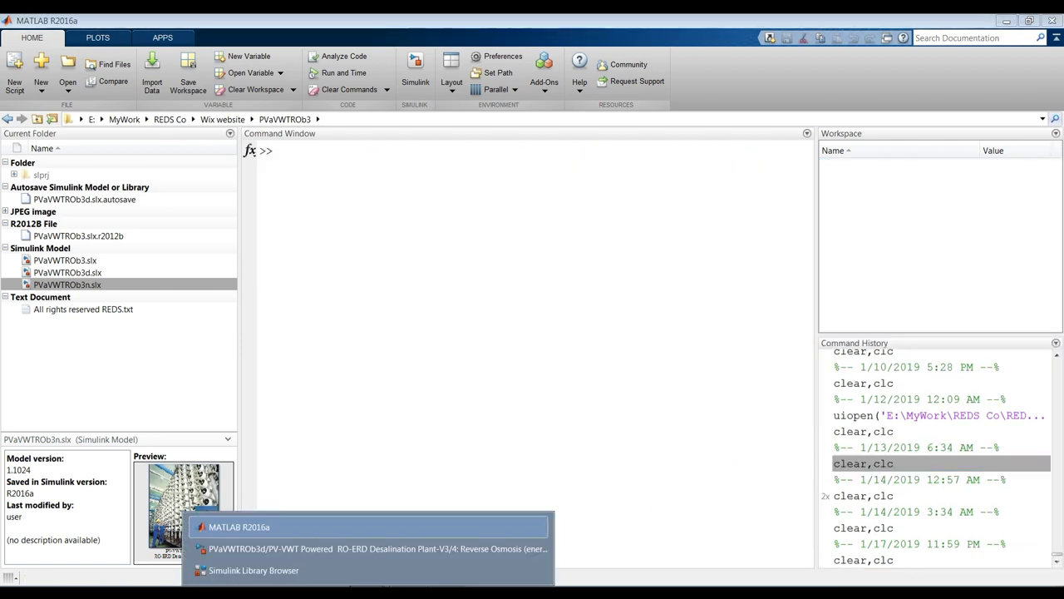
click(323, 553)
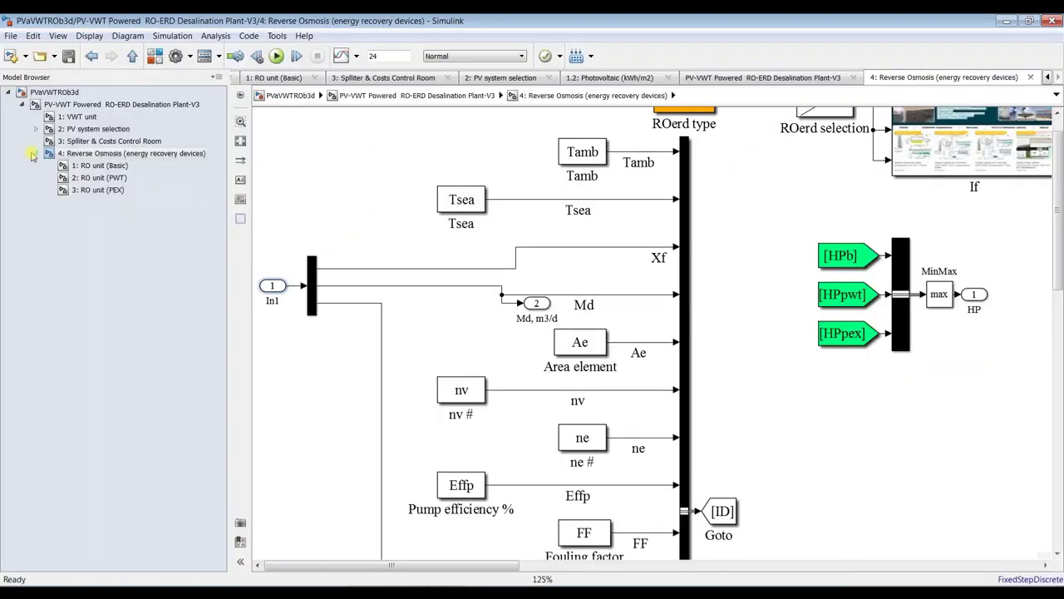
click(108, 104)
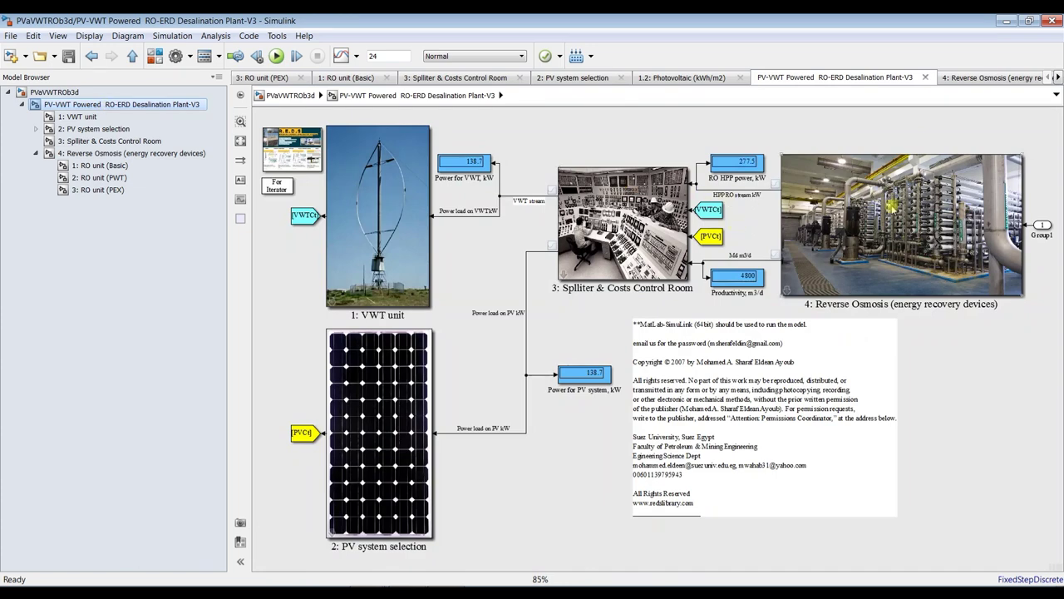
double_click(891, 204)
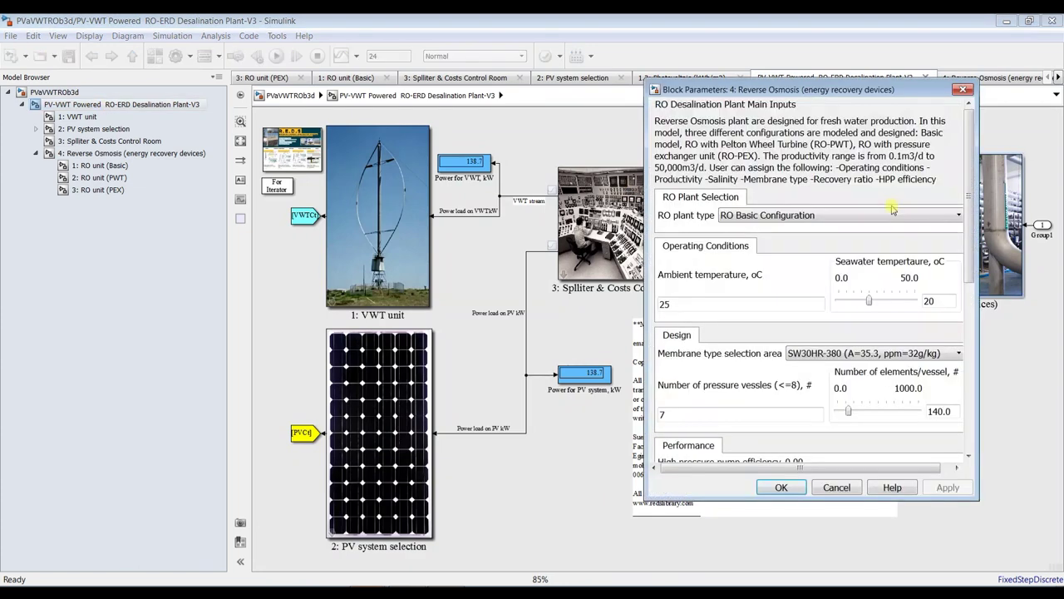
drag(978, 241, 1034, 239)
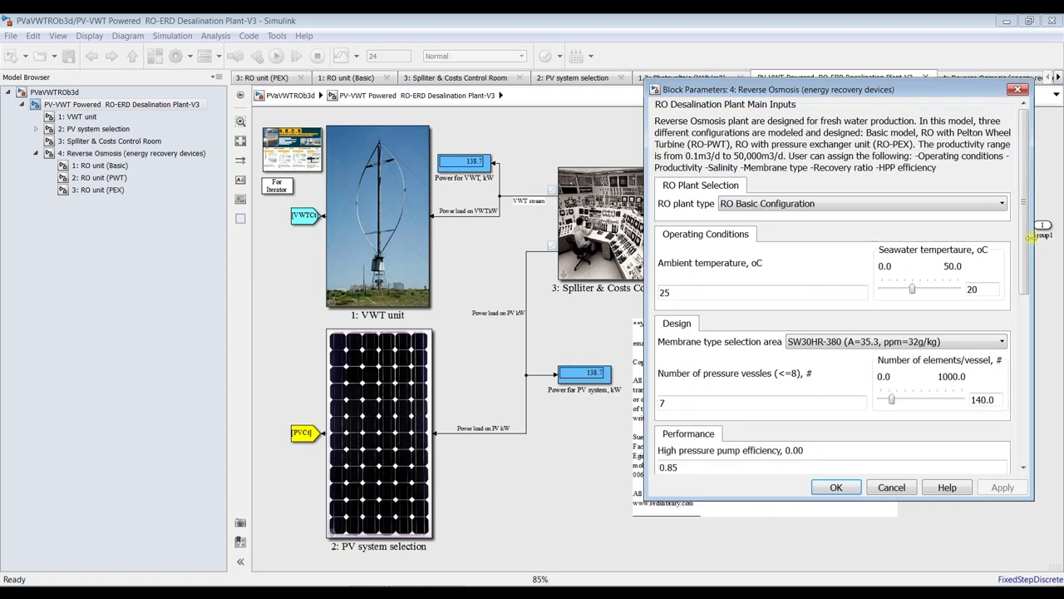
drag(888, 88, 793, 61)
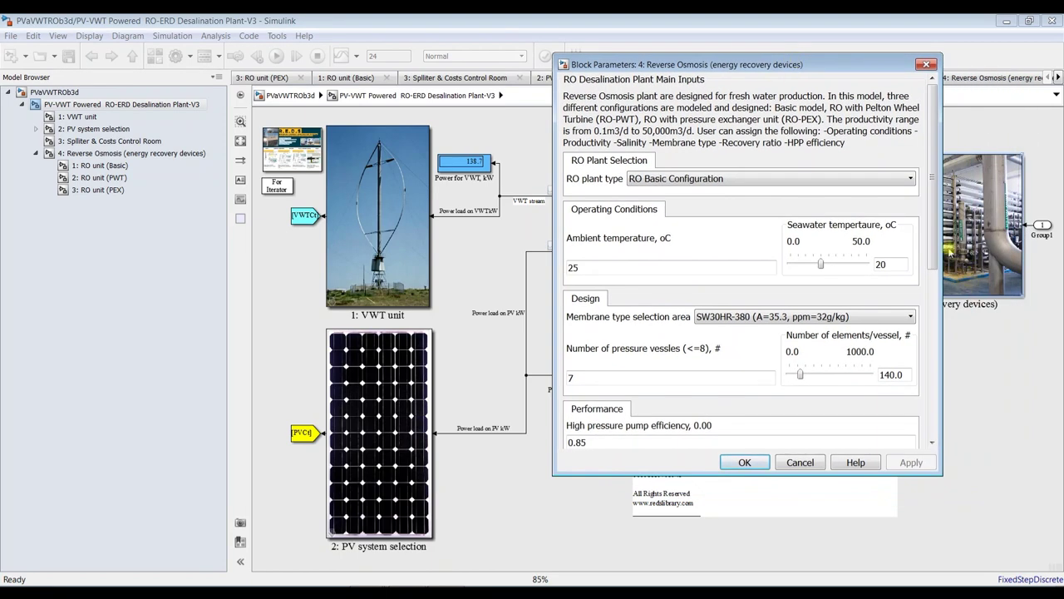
Step: Set the Reverse Osmosis block's number of elements per vessel to 80 and accept the parameters
scroll(935, 279, down, 2)
drag(935, 278, 934, 296)
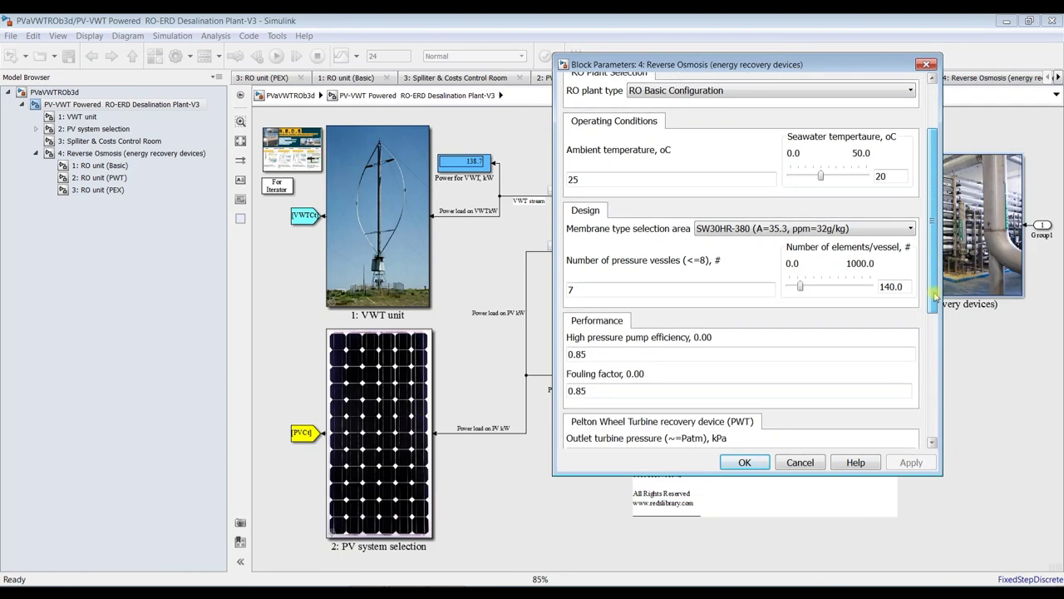
double_click(892, 286)
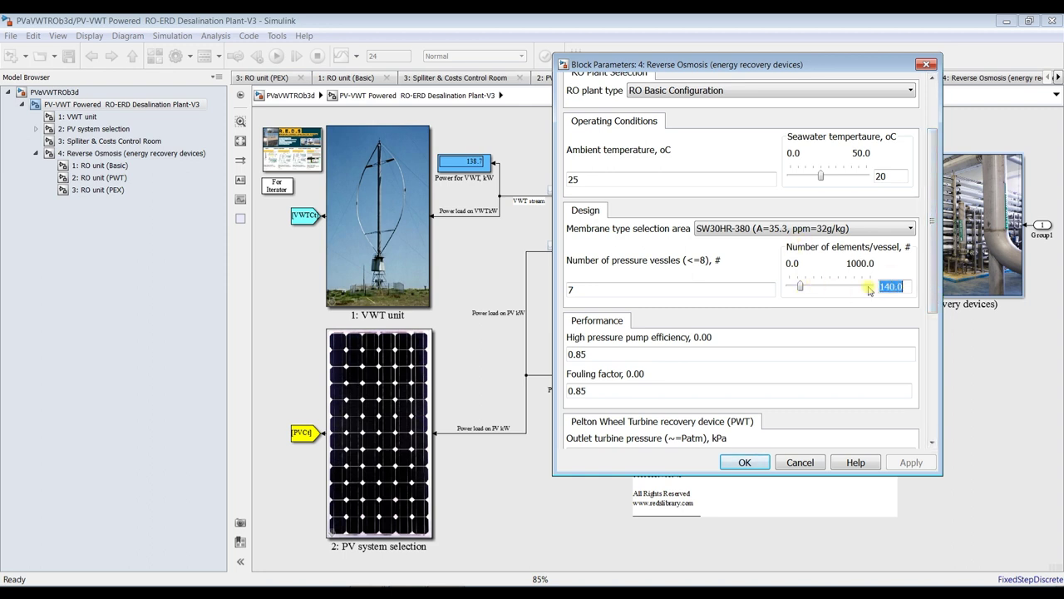
click(800, 287)
key(Left)
key(Left)
key(Left)
key(Left)
key(Left)
key(Left)
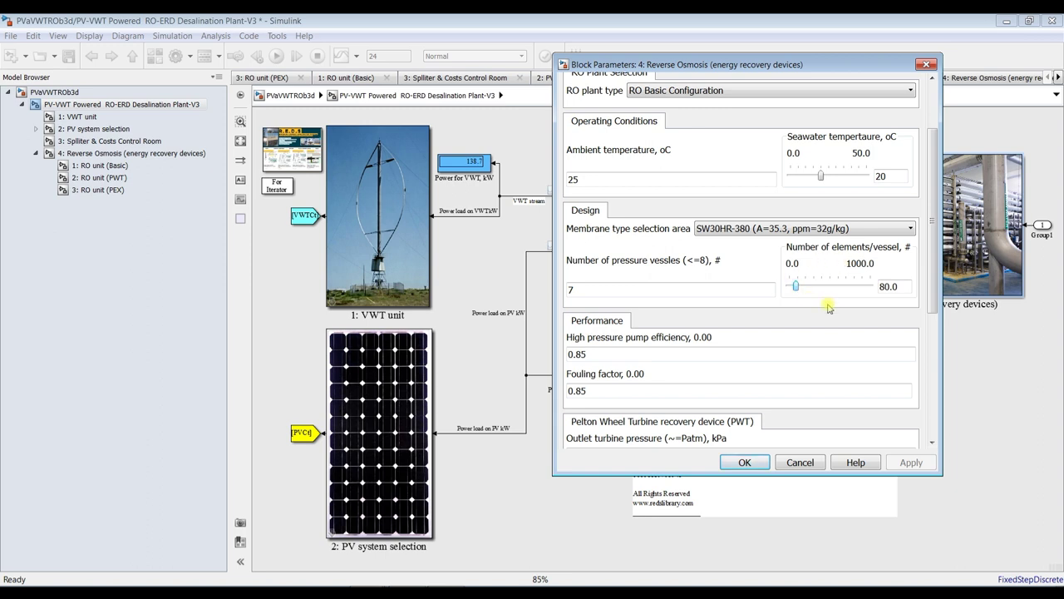
click(752, 462)
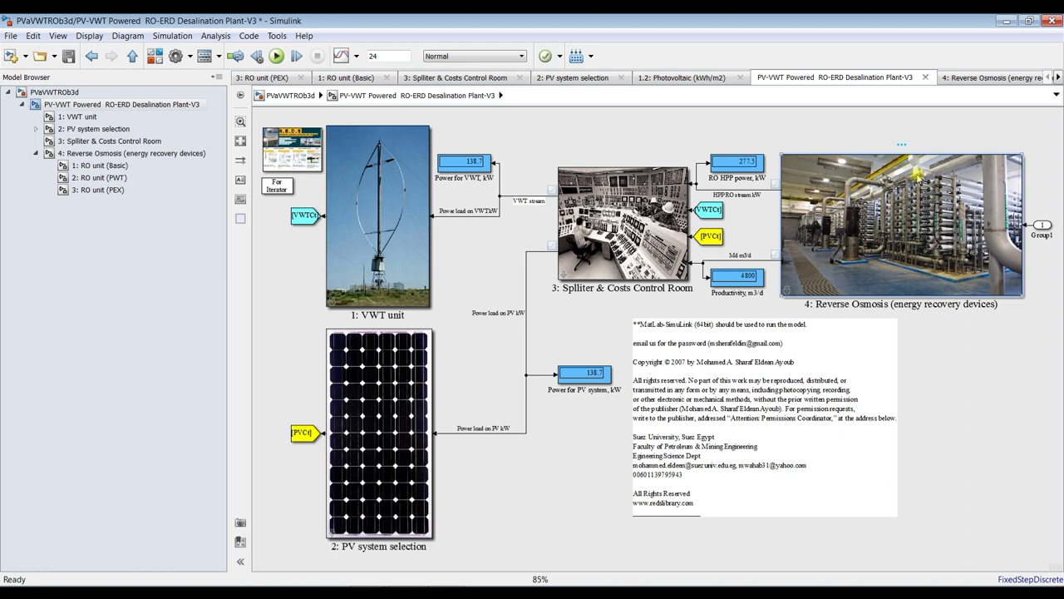
Step: Edit the Reverse Osmosis block's mask so the Number of elements/vessel parameter is neither enabled nor visible, and apply the change
key(ctrl+m)
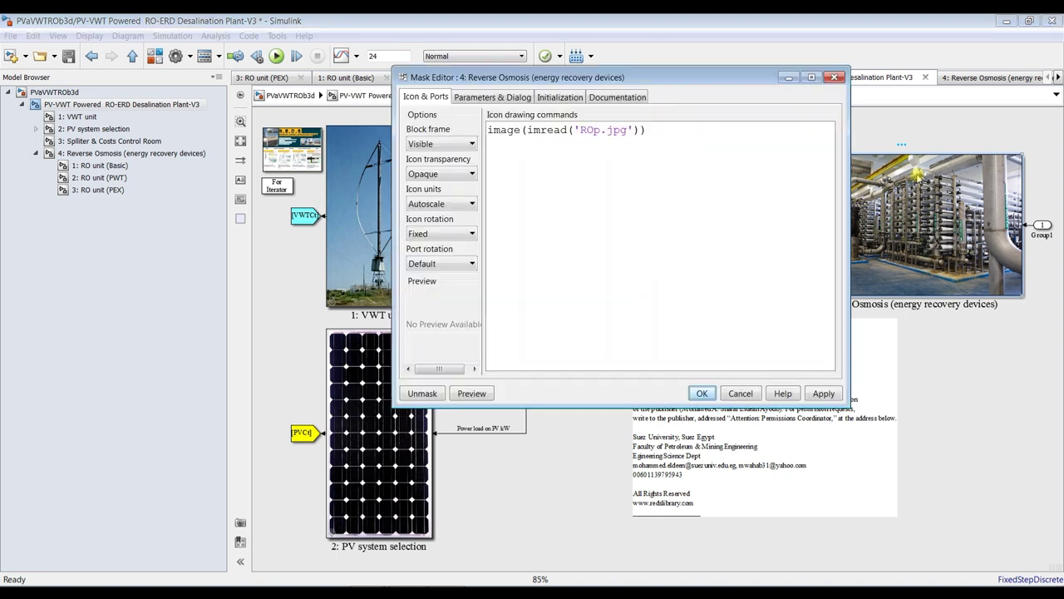
click(481, 98)
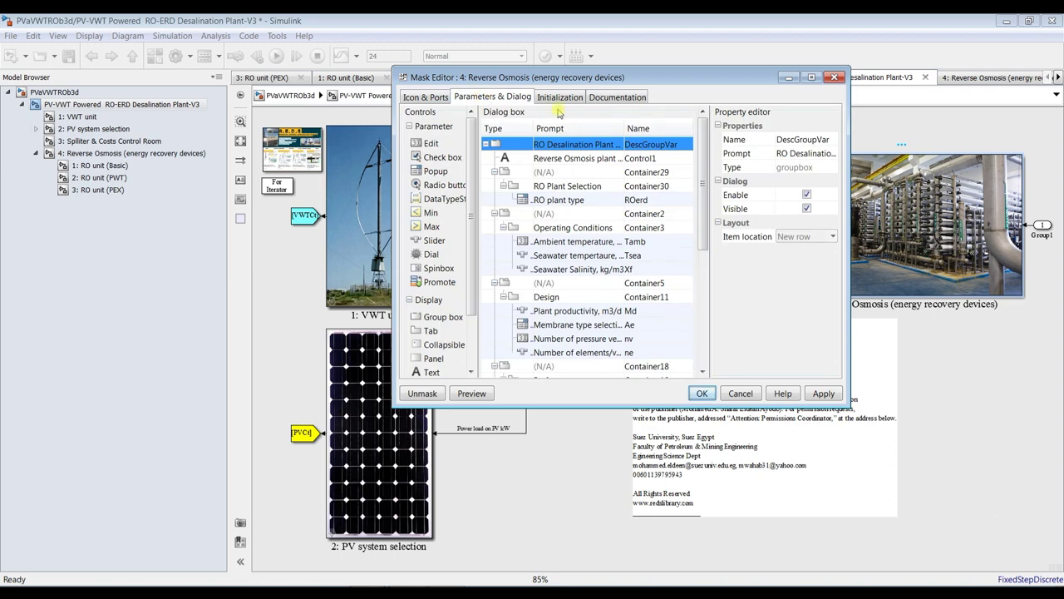
click(812, 77)
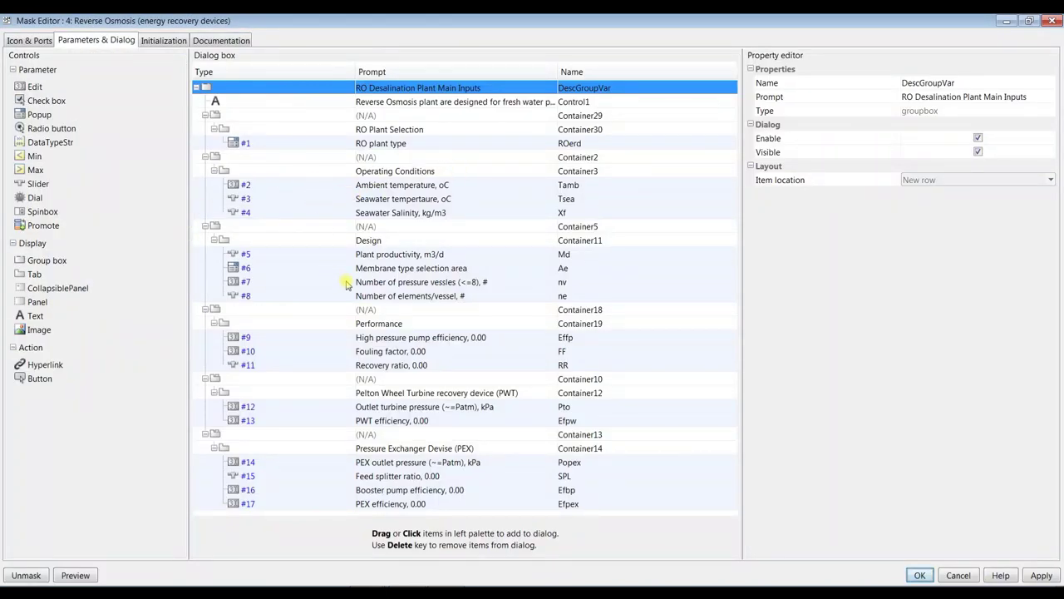
click(325, 297)
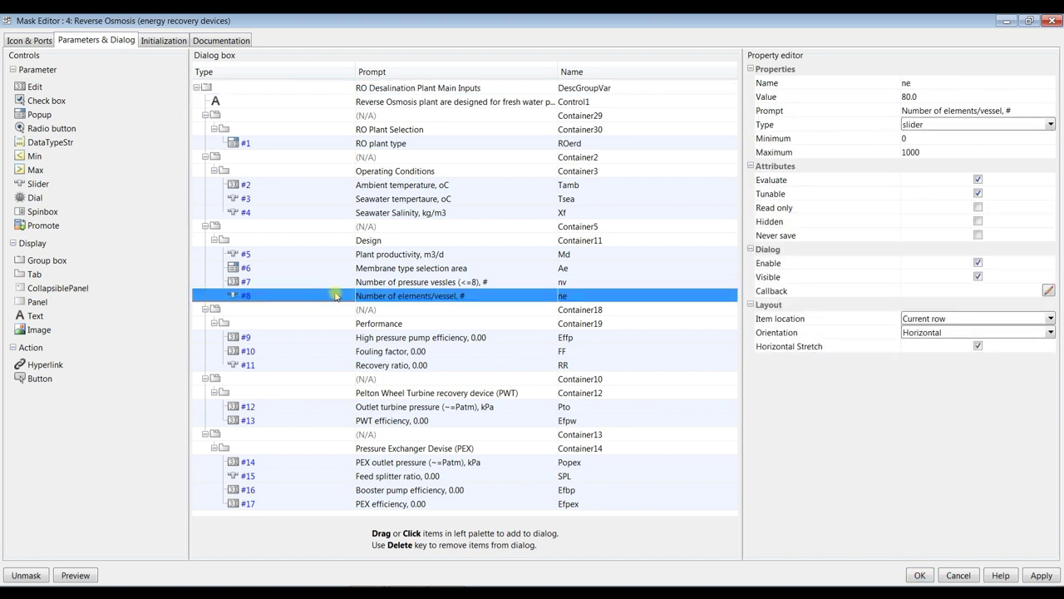
click(979, 264)
click(981, 278)
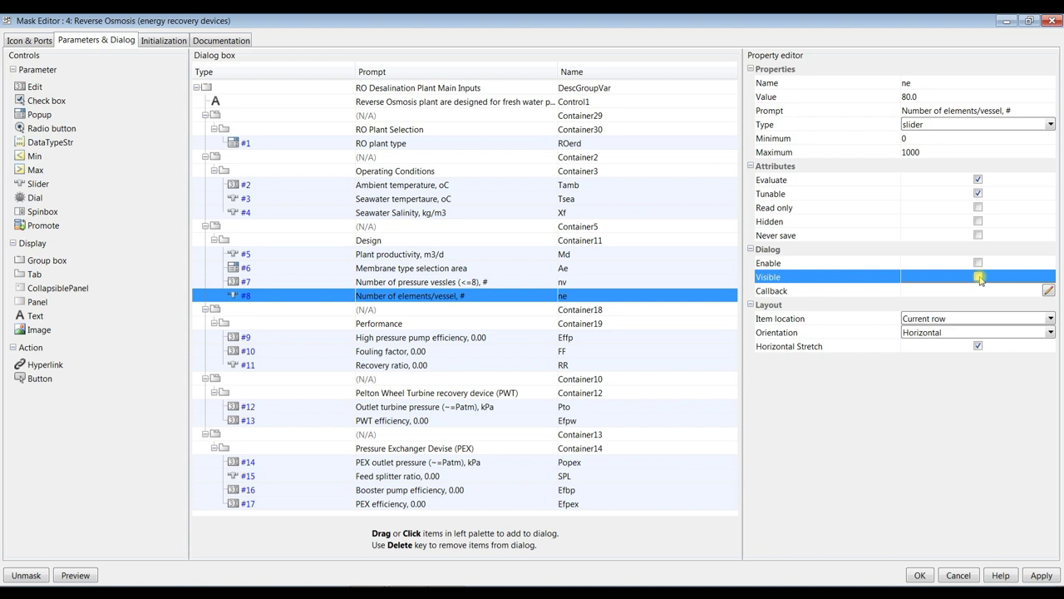
click(1041, 575)
key(Return)
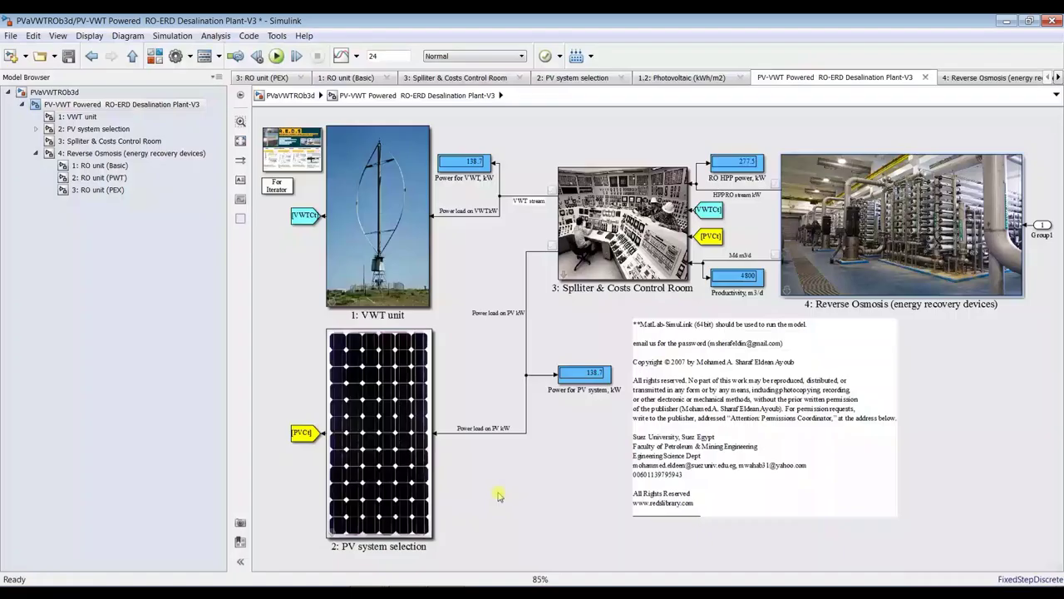
Step: Examine the input tags and RO module inputs inside the RO unit (Basic) subsystem
click(76, 167)
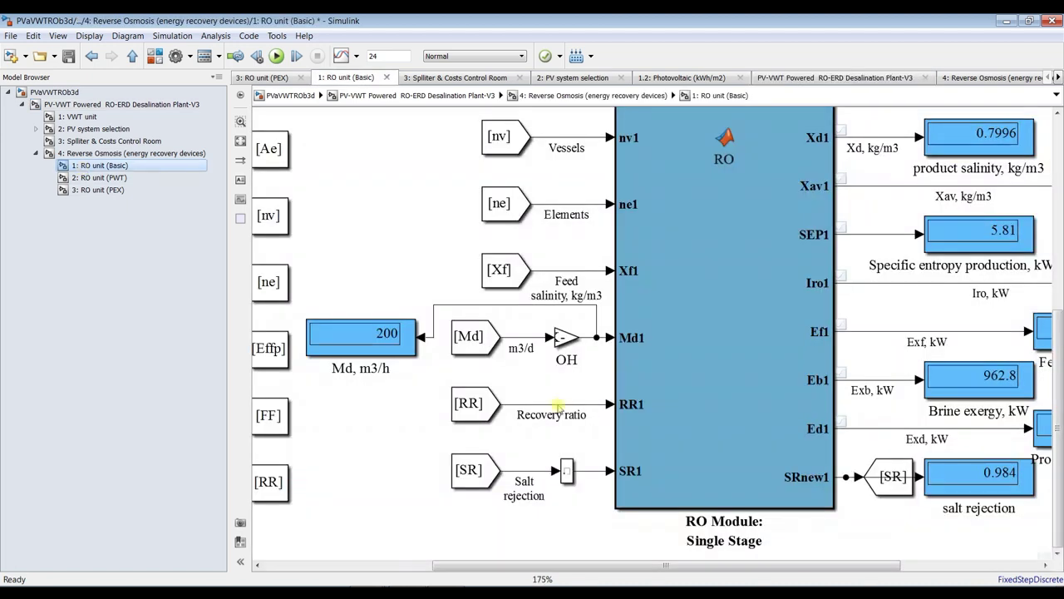
drag(552, 569, 437, 566)
scroll(1060, 403, up, 3)
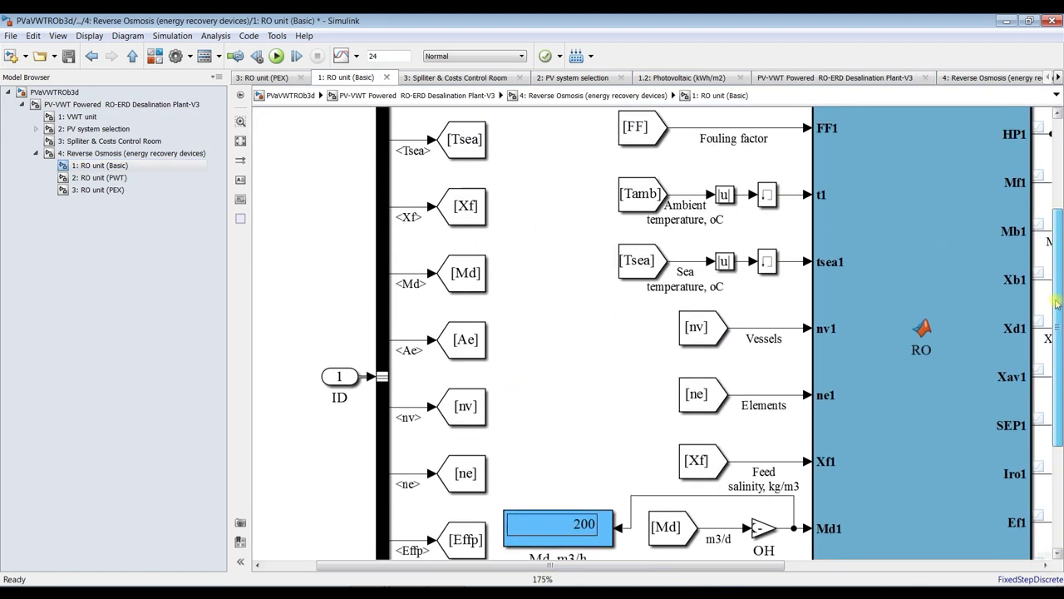
Step: In the Reverse Osmosis (energy recovery devices) subsystem, set the input Demux's number of outputs to 4
click(125, 154)
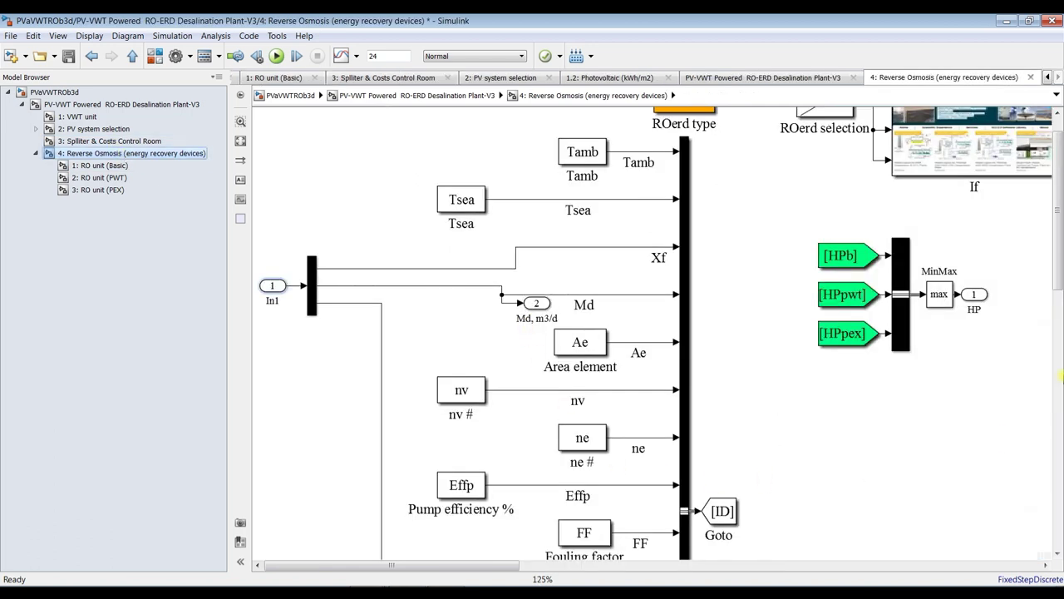
scroll(1060, 279, down, 2)
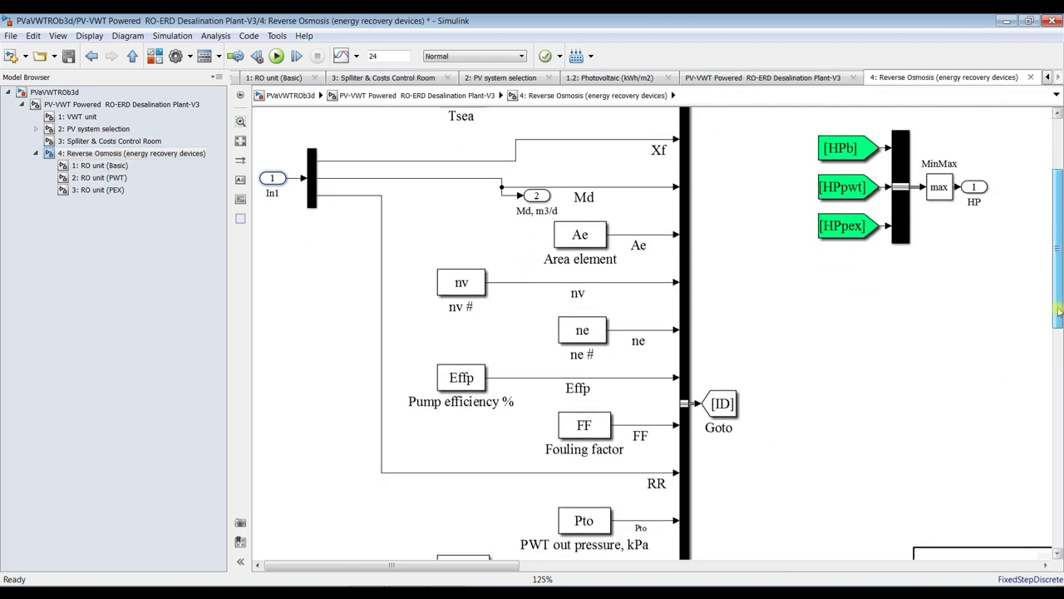
click(585, 316)
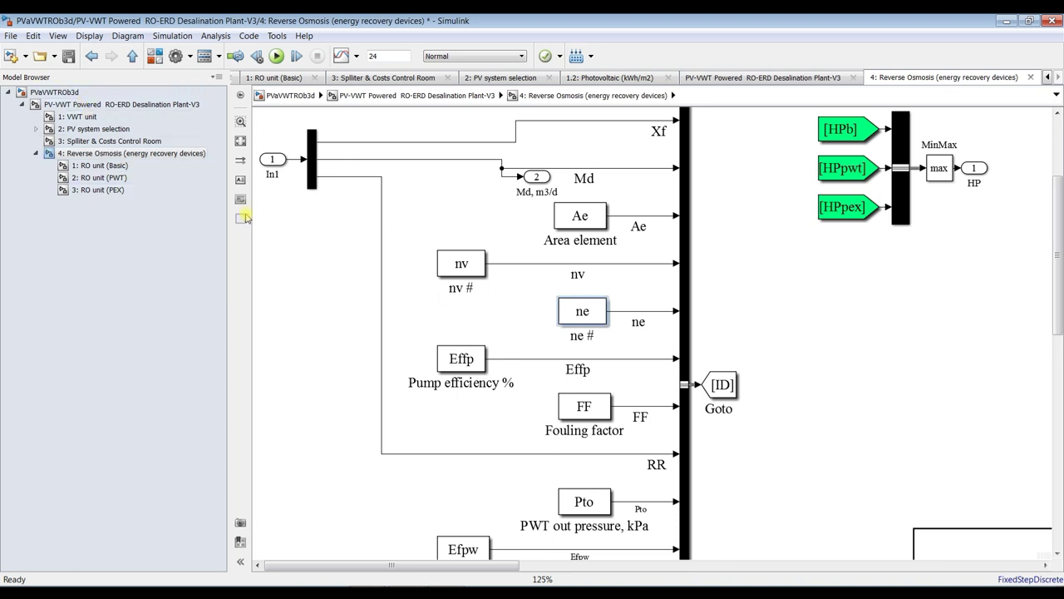
click(312, 180)
double_click(312, 180)
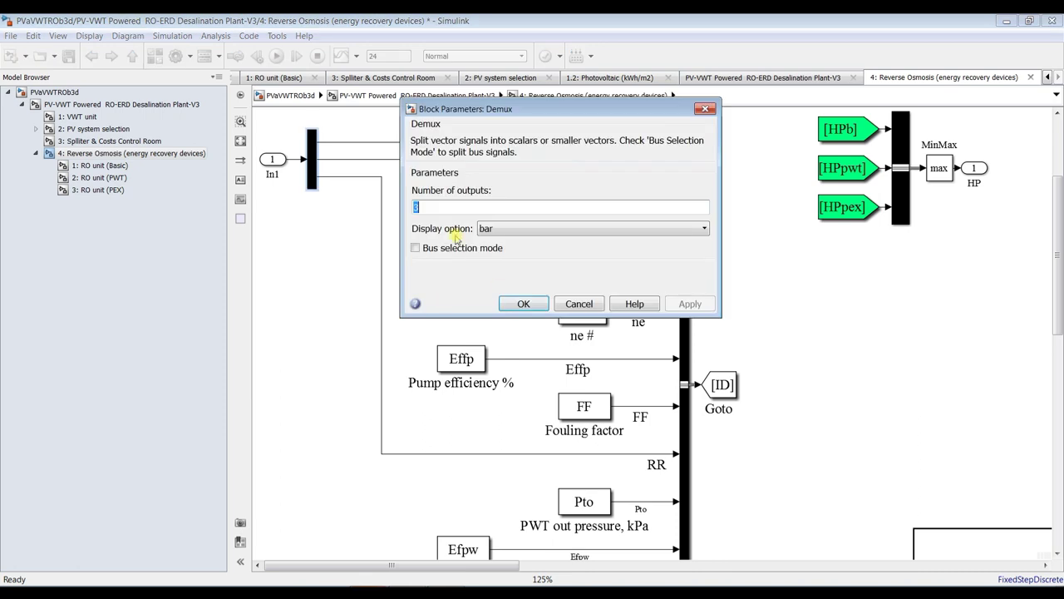
text(4)
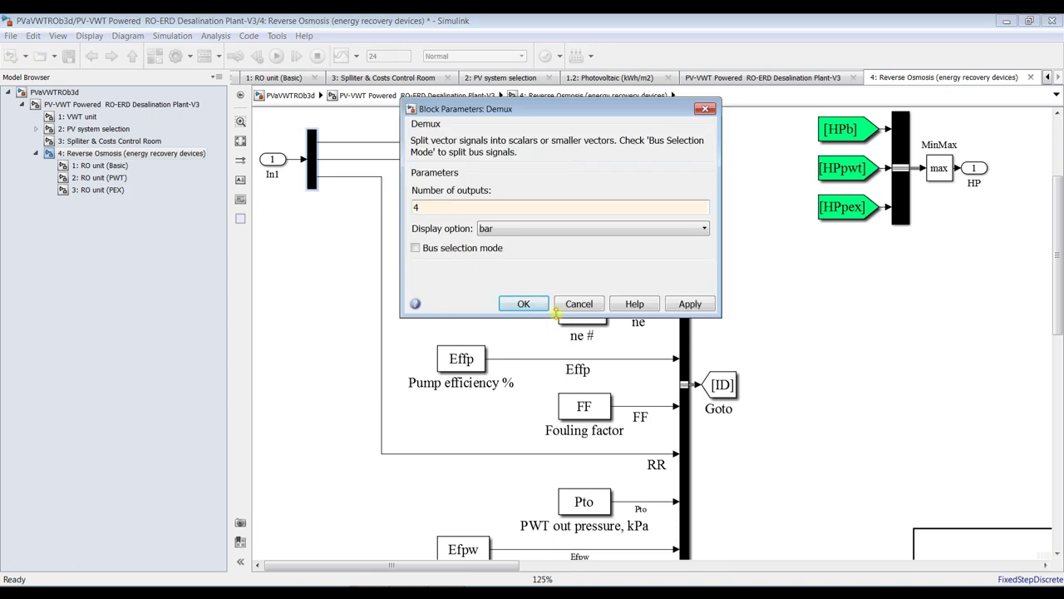
click(523, 303)
Step: Delete the ne constant block and connect the Demux's fourth output to the open ne line
click(582, 312)
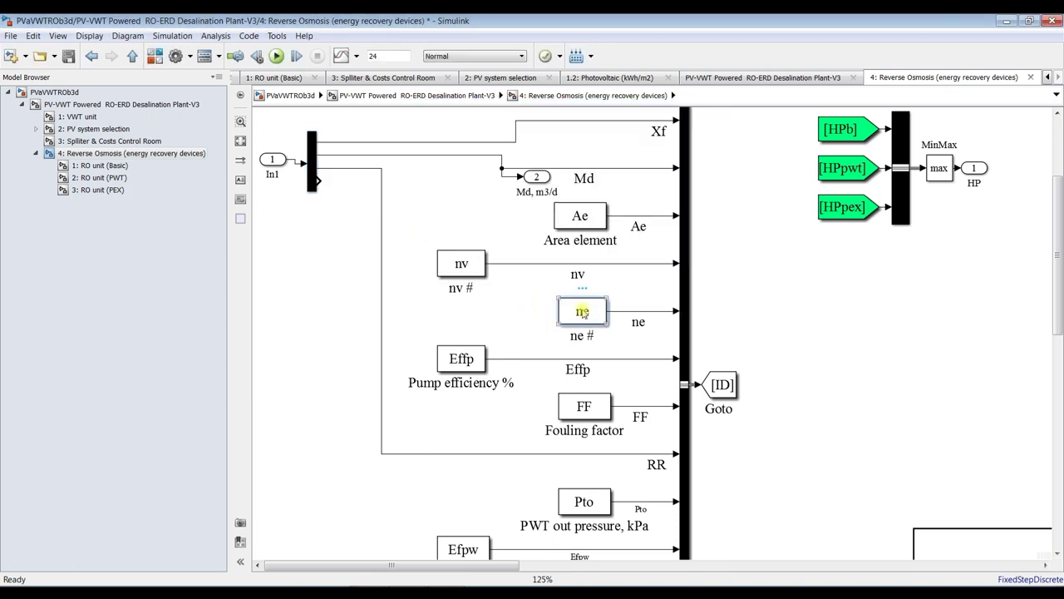
key(Delete)
drag(319, 180, 605, 311)
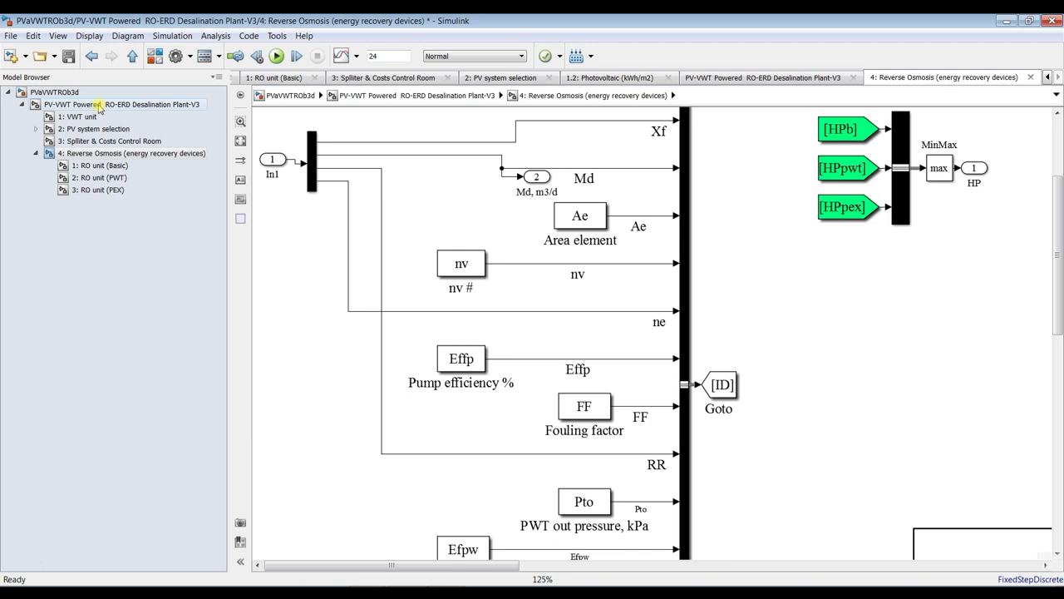
Step: At the top level of the PVaVWTROb3d model, set the number of inputs of the Mux after the Signal Builder to 4
click(73, 92)
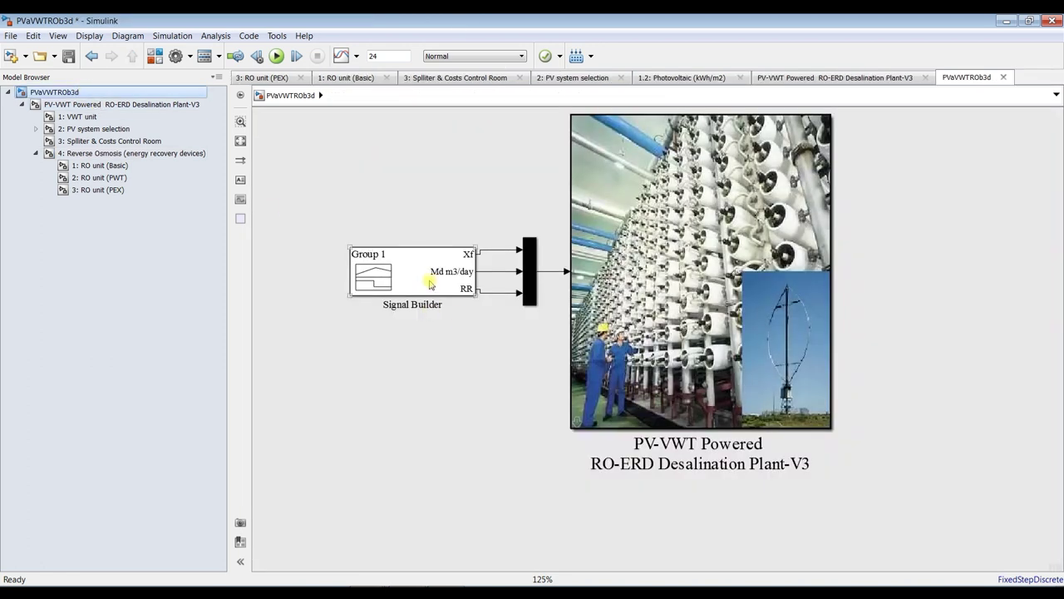
click(532, 284)
double_click(532, 284)
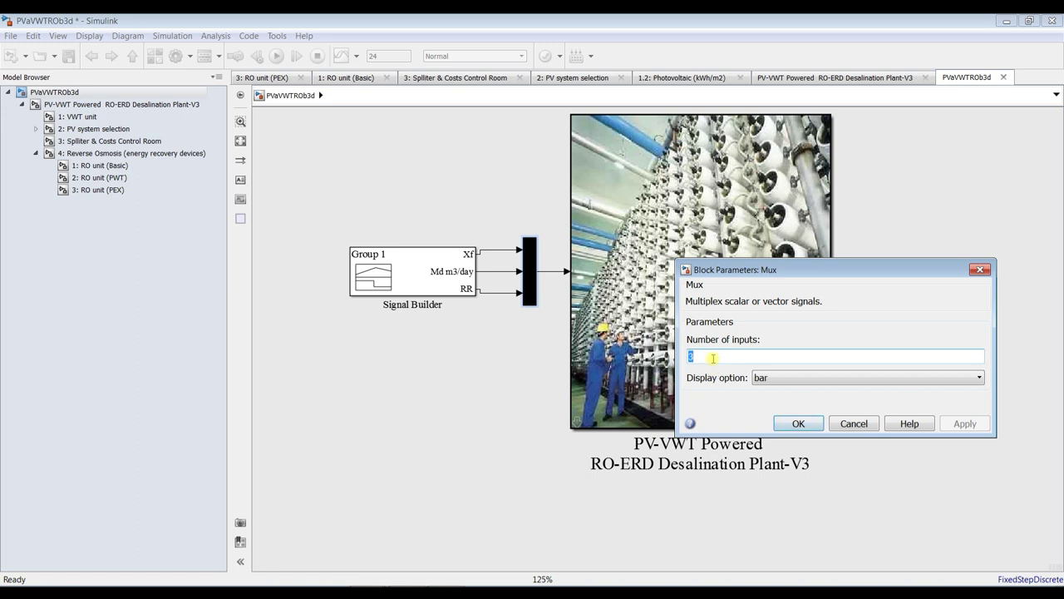
text(4)
click(798, 423)
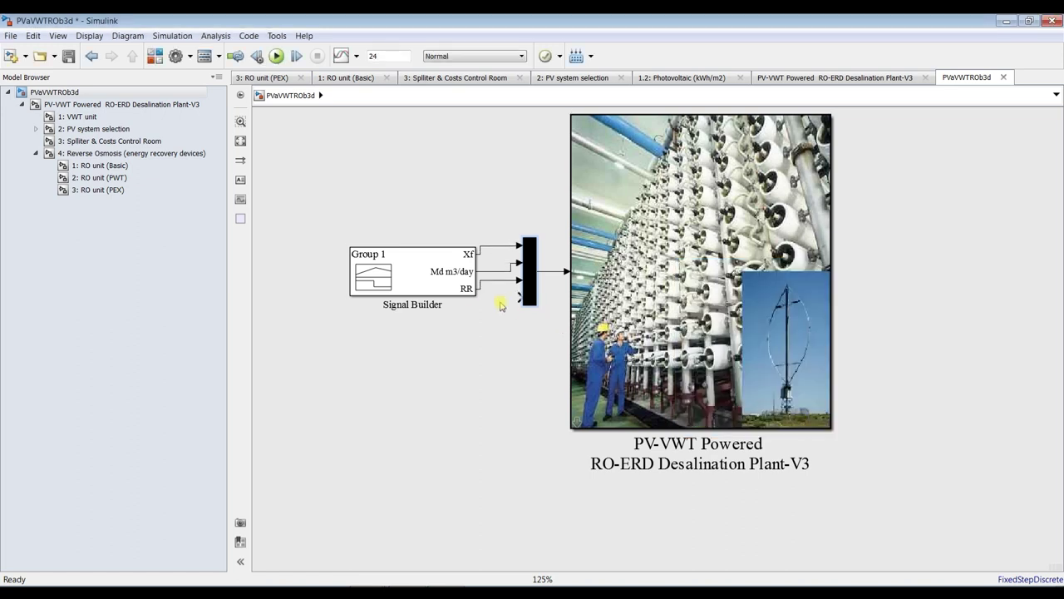
Step: Open the Signal Builder, maximize its window and add a new constant signal to Group 1
double_click(449, 277)
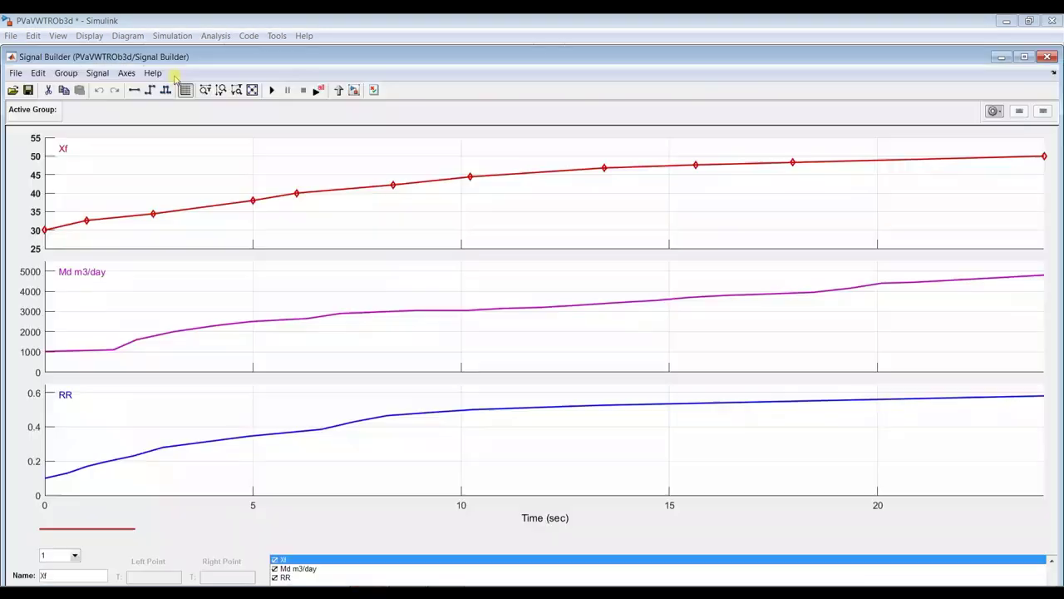
double_click(306, 58)
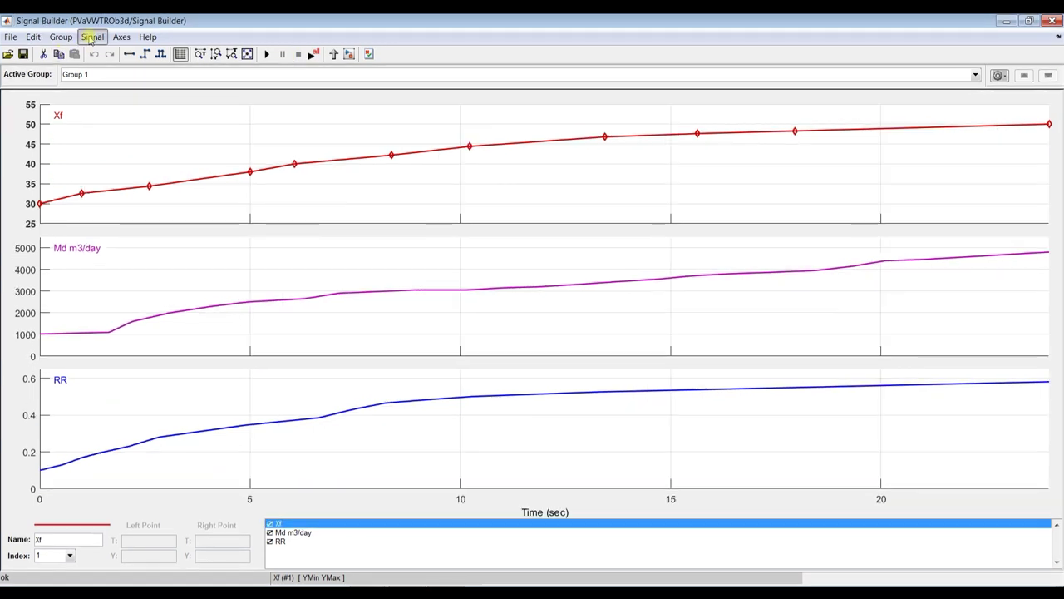
click(92, 36)
mouse_move(109, 56)
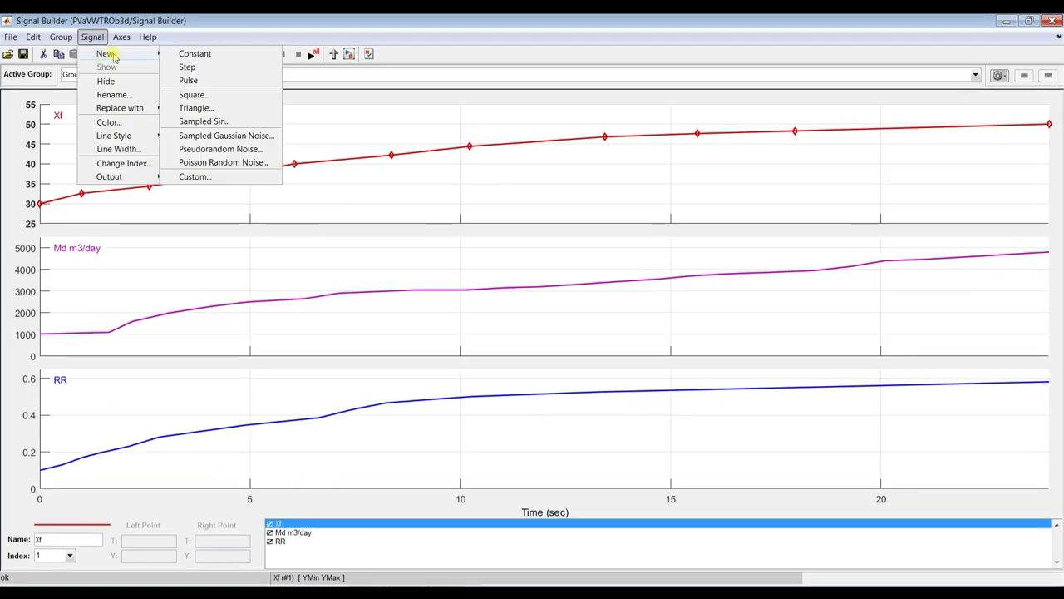
click(182, 56)
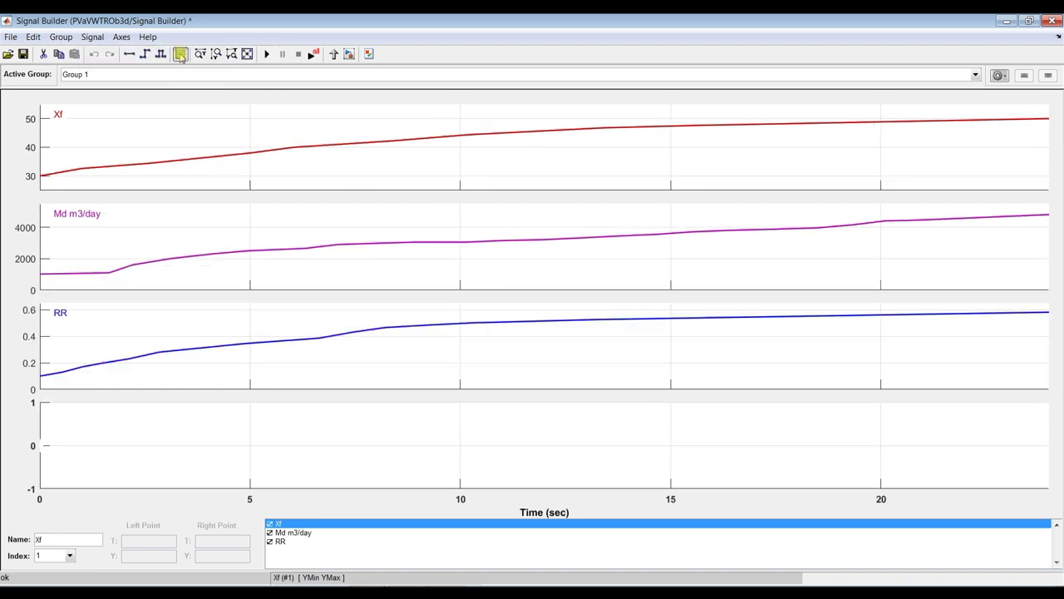
Step: Rename the new fourth signal to Ne
double_click(73, 538)
drag(74, 539, 33, 539)
text(S)
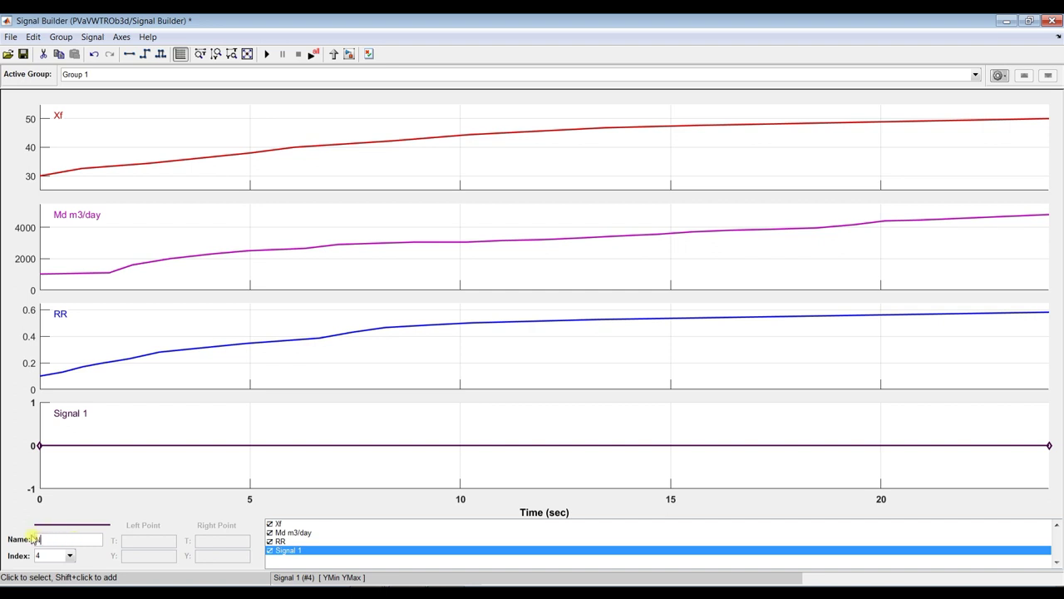
text(e)
click(287, 550)
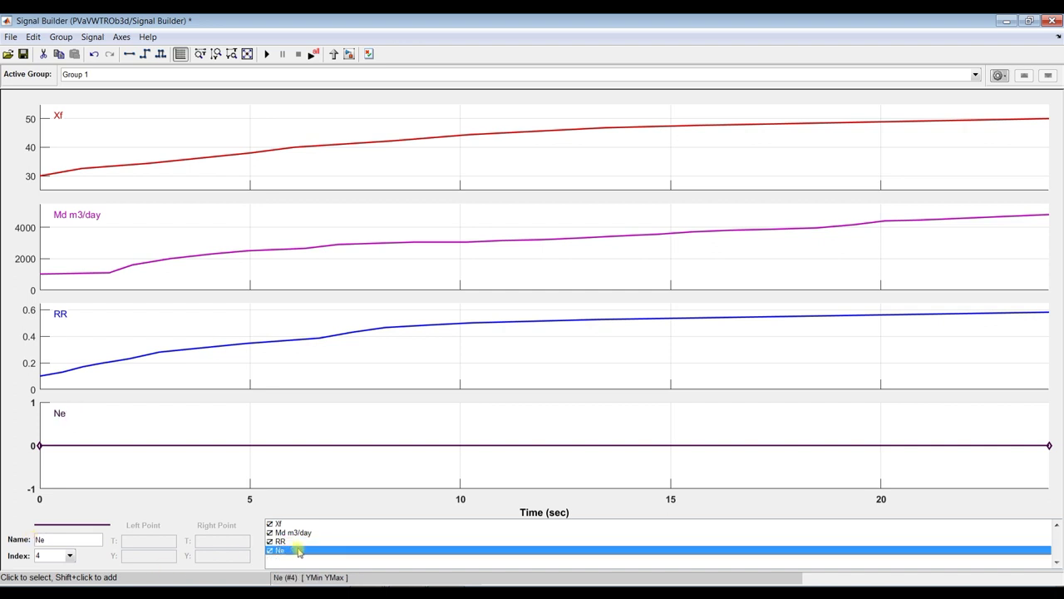
Step: Try a Y display range starting at 20 for the Ne plot, and reset the plots to fit their signals
click(66, 460)
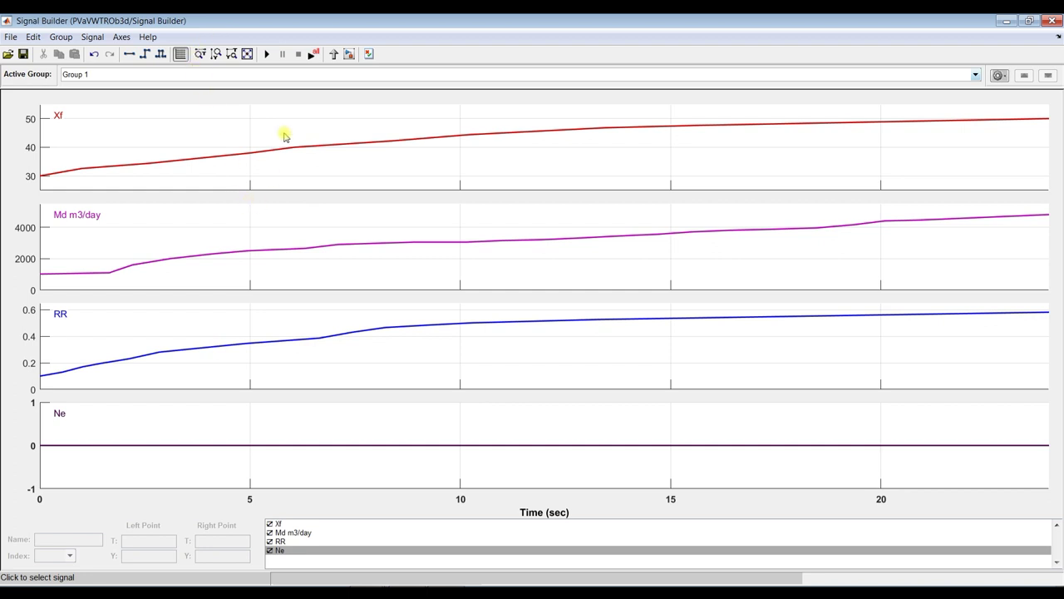
right_click(197, 417)
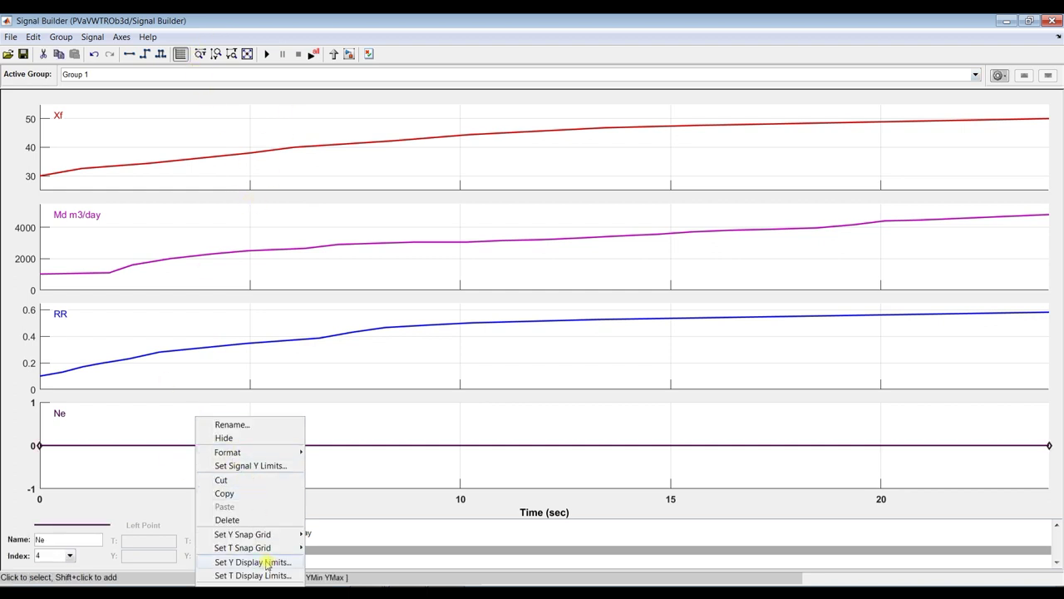
click(267, 563)
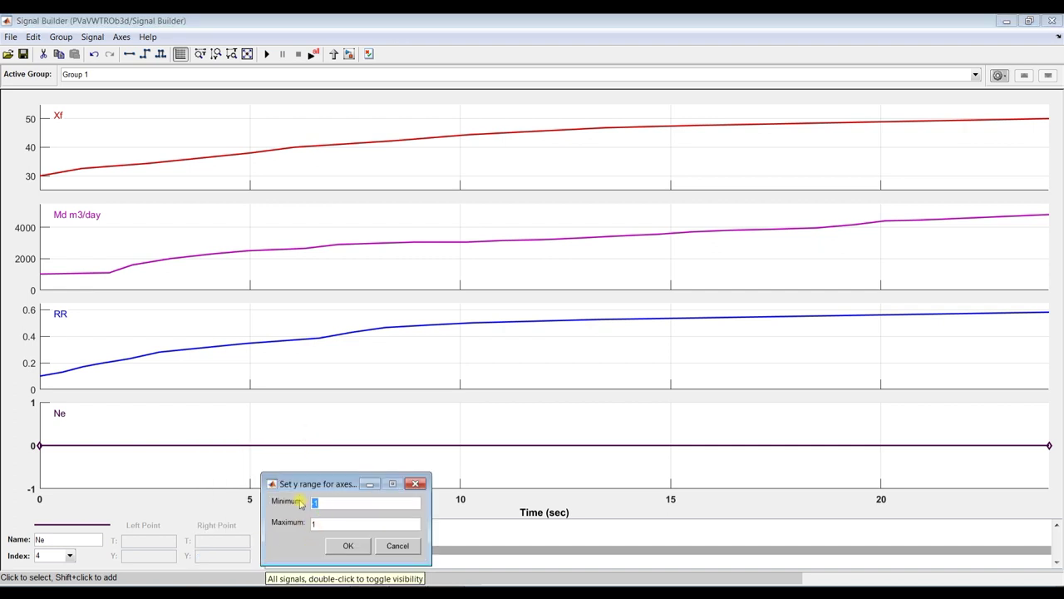
text(20)
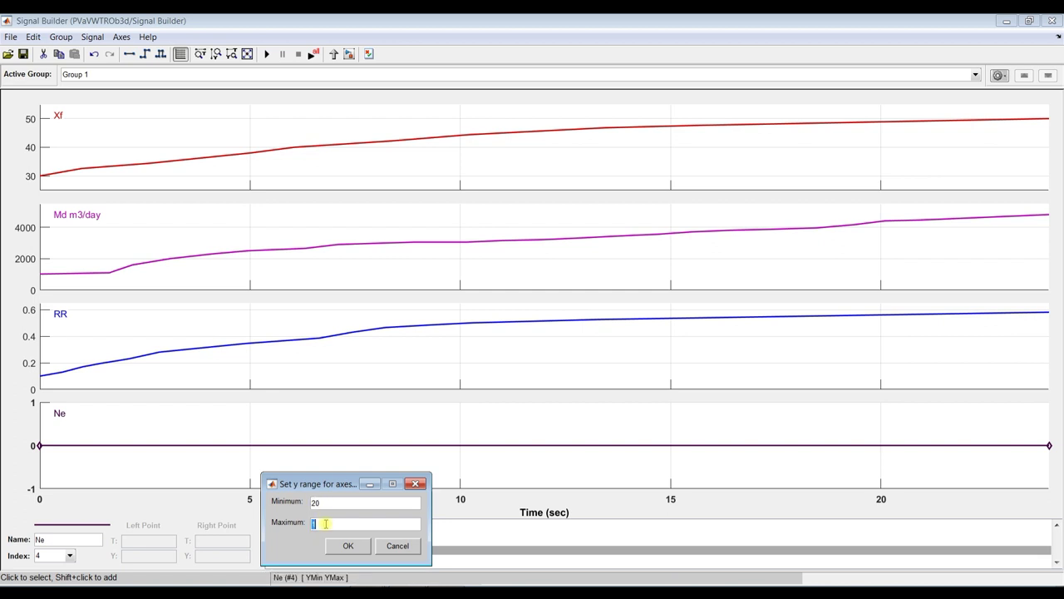
drag(329, 491, 455, 186)
key(Tab)
text(1)
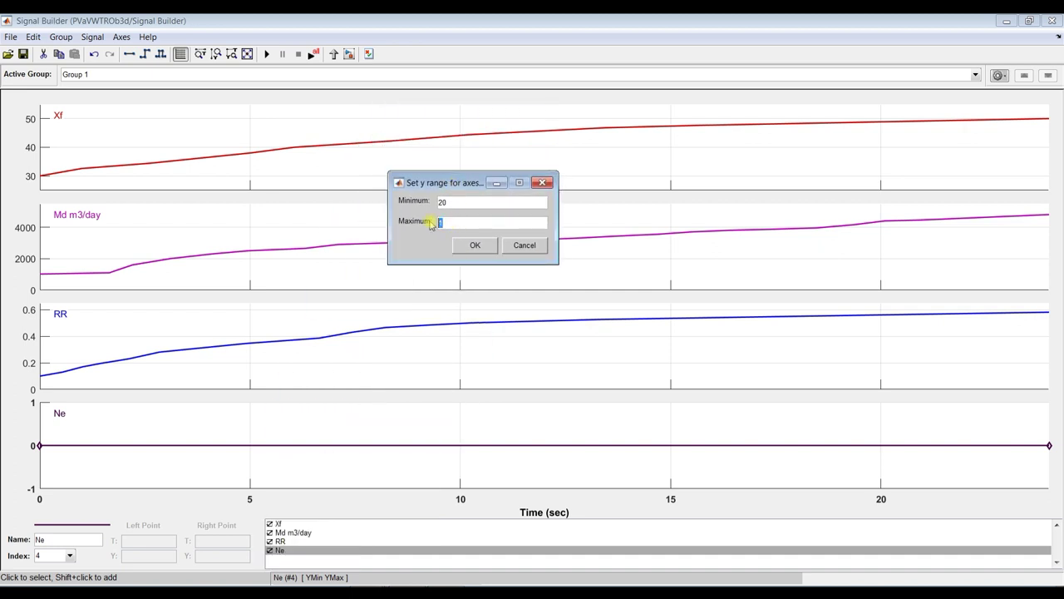
text(5)
click(469, 245)
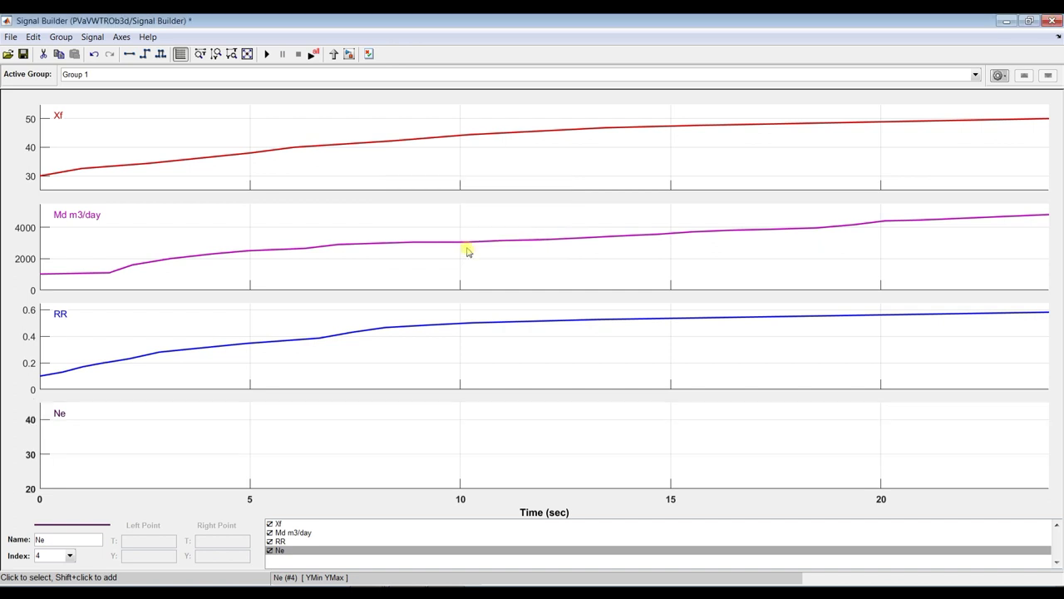
click(74, 469)
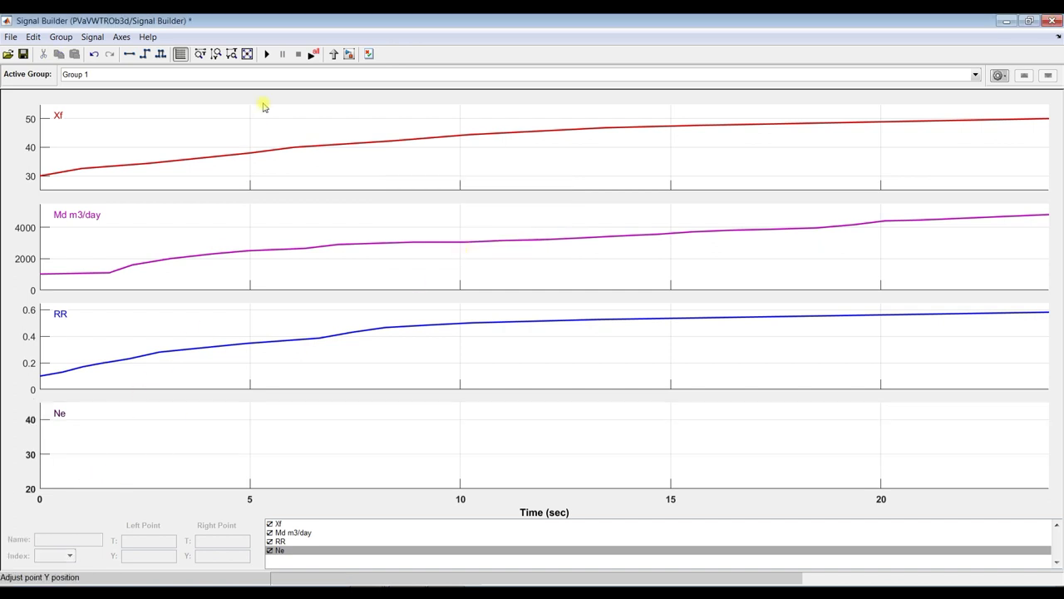
click(253, 57)
Step: Reshape the constant Ne signal into a rising ramp from about 21 at the start to about 34 at the end
click(39, 445)
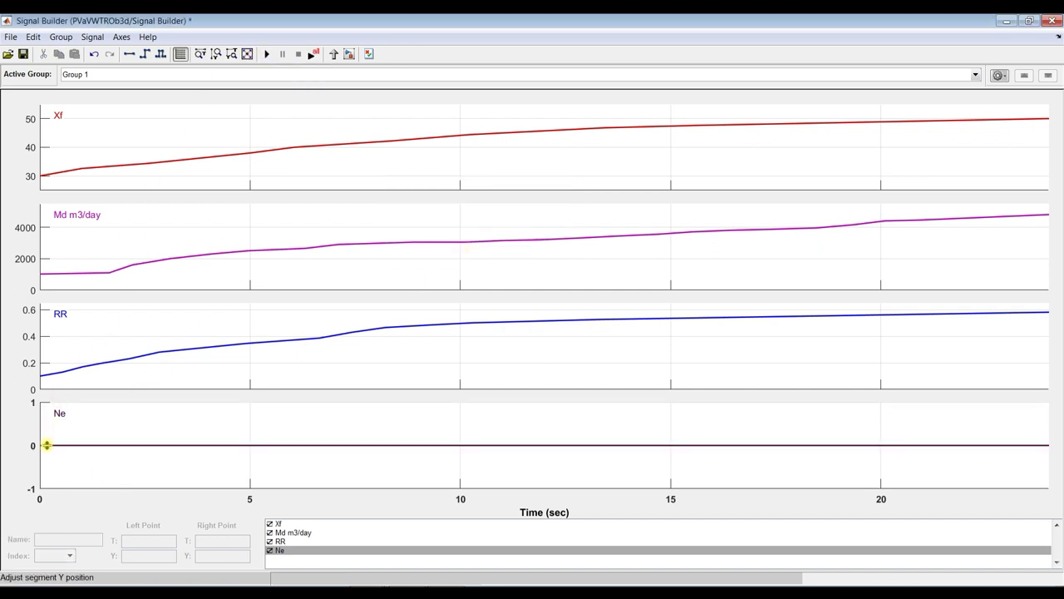
drag(39, 445, 35, 242)
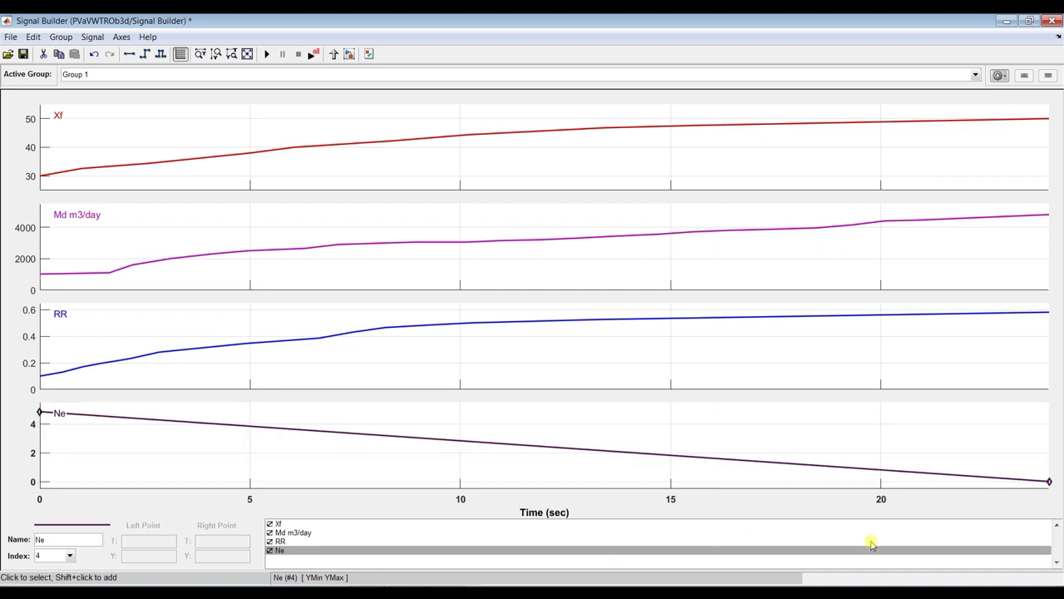
drag(1047, 482, 869, 231)
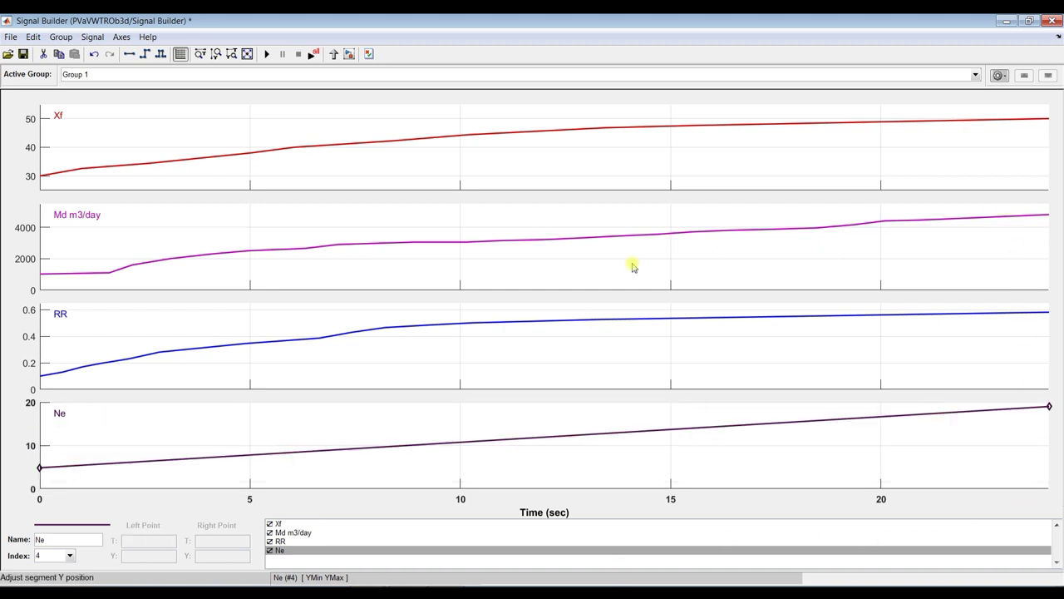
drag(38, 469, 40, 399)
drag(1048, 469, 1031, 303)
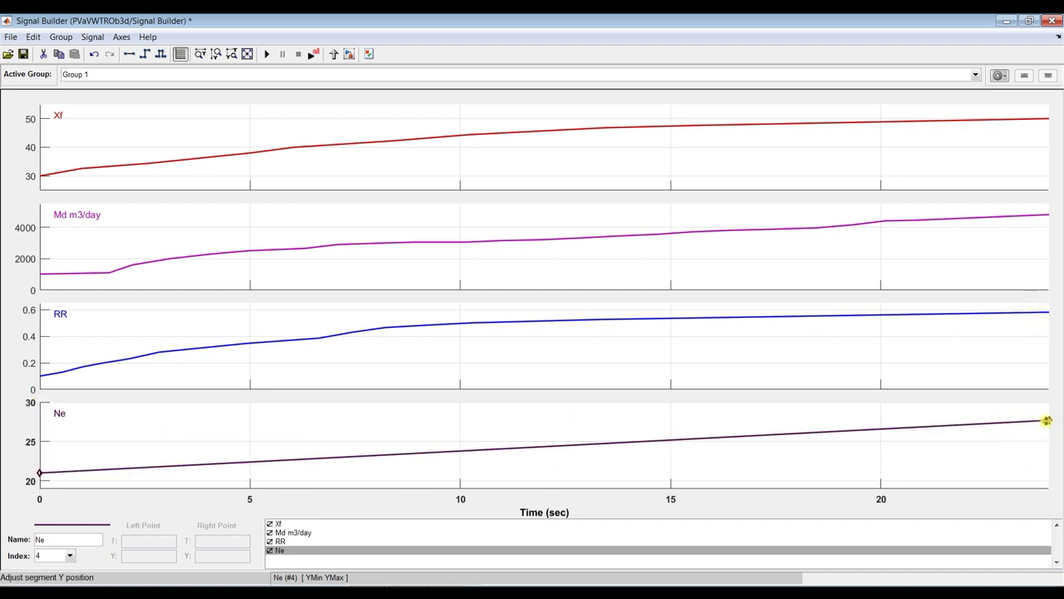
drag(1049, 421, 1048, 370)
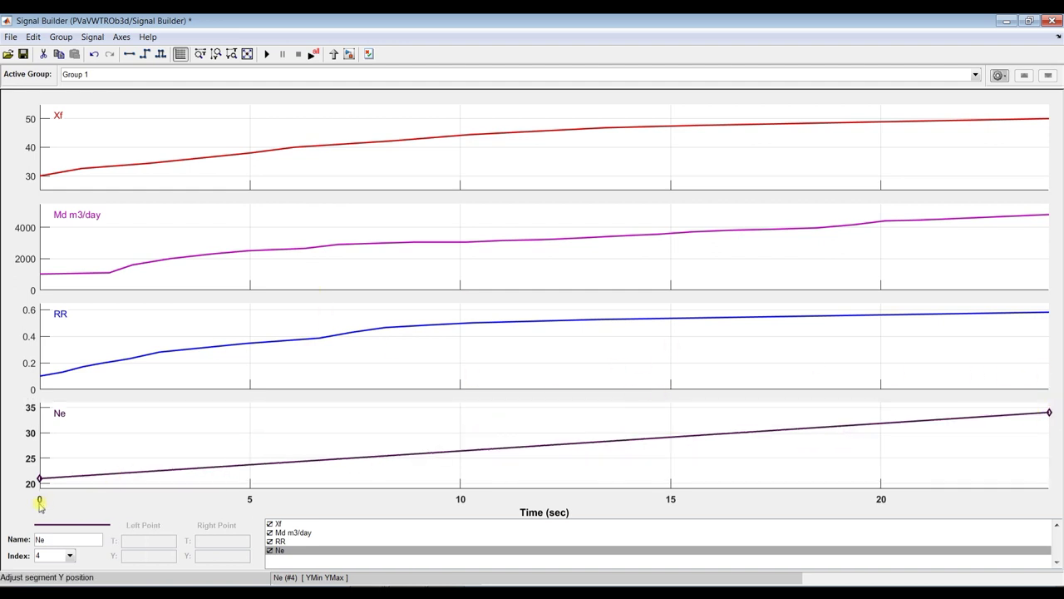
Step: Set the Ne signal's start point at time 0 to exactly 20 and its end point at time 24 to 50
click(40, 479)
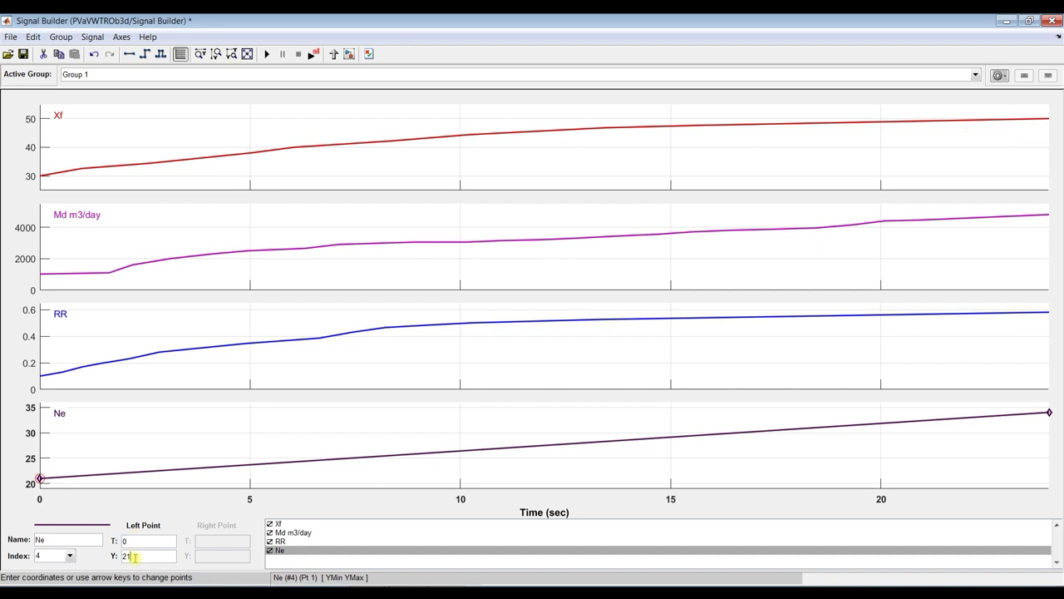
drag(134, 556, 116, 556)
click(143, 542)
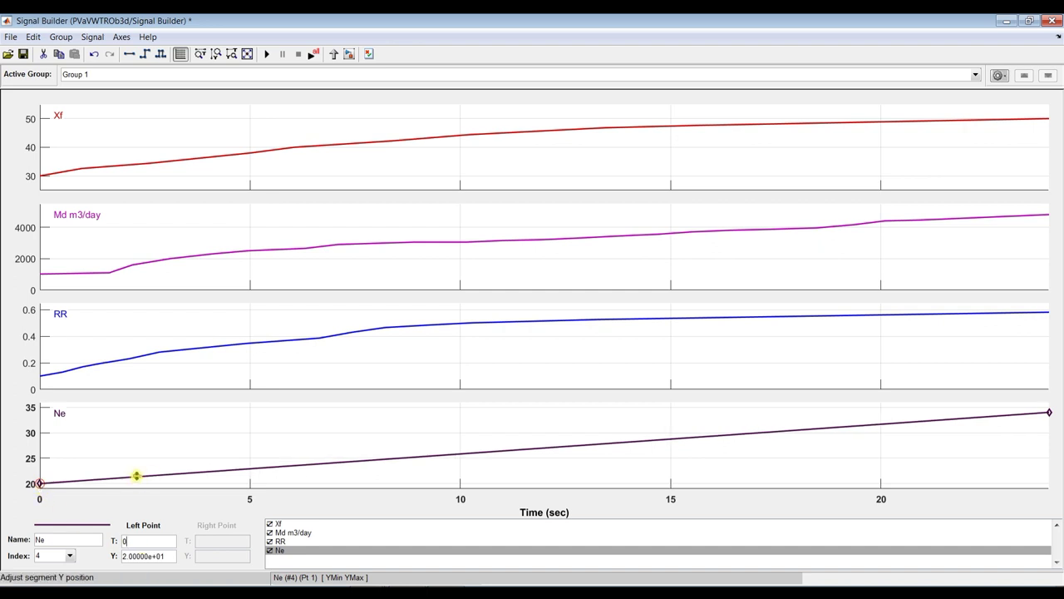
click(1049, 413)
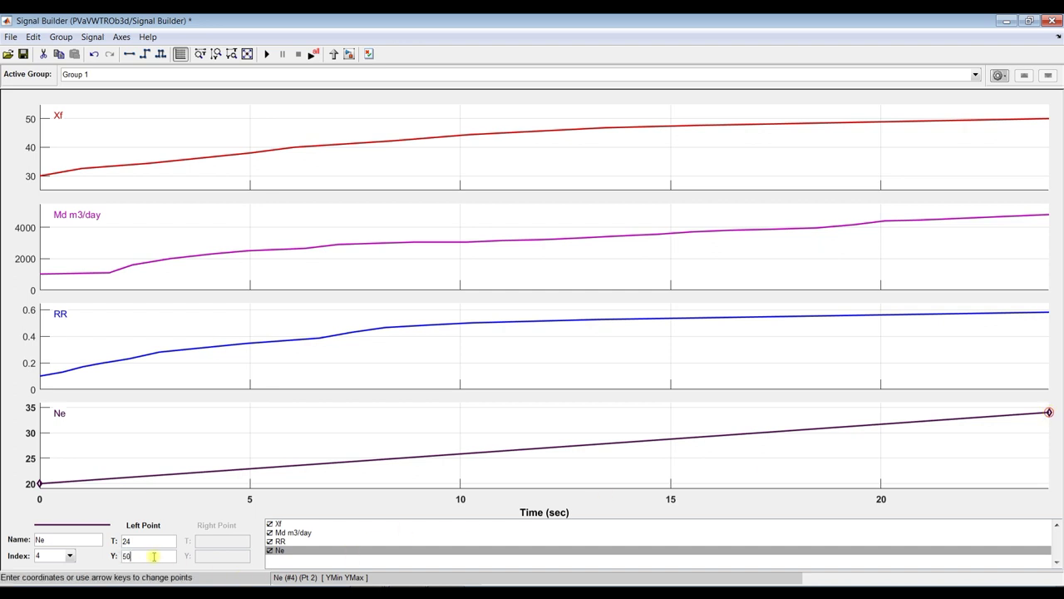
key(Return)
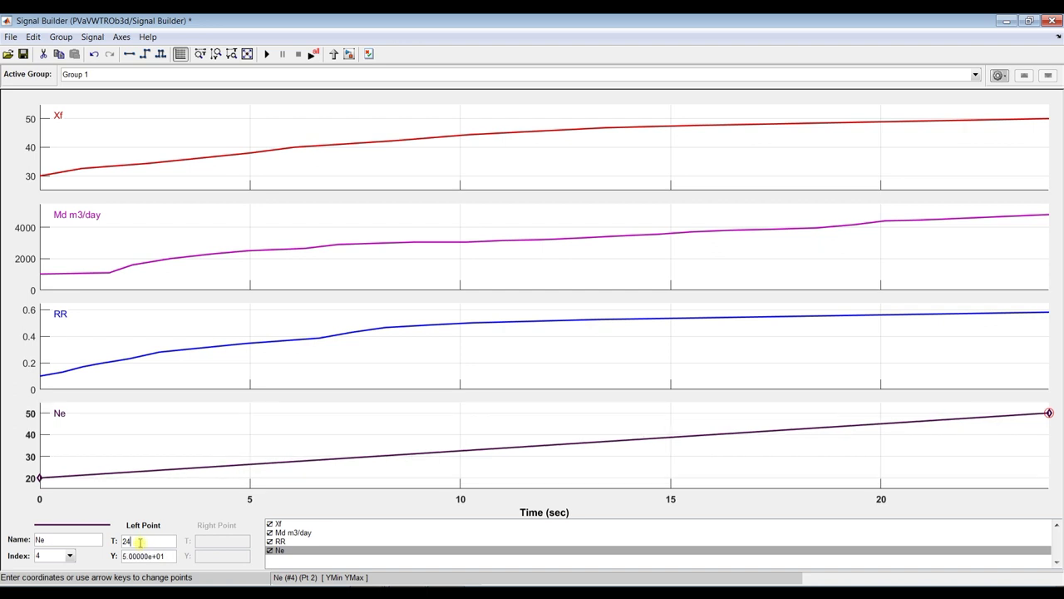
Step: Add breakpoints to Ne at about 0.6, 1.2 and 2.2 s and raise them to about 24, 28 and 32
click(40, 479)
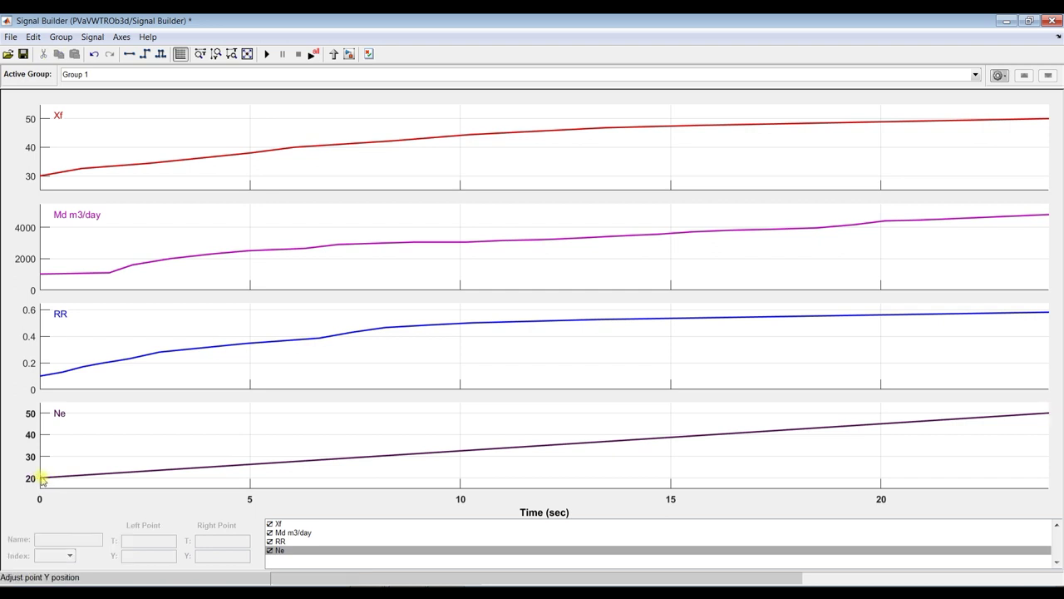
click(47, 479)
click(47, 477)
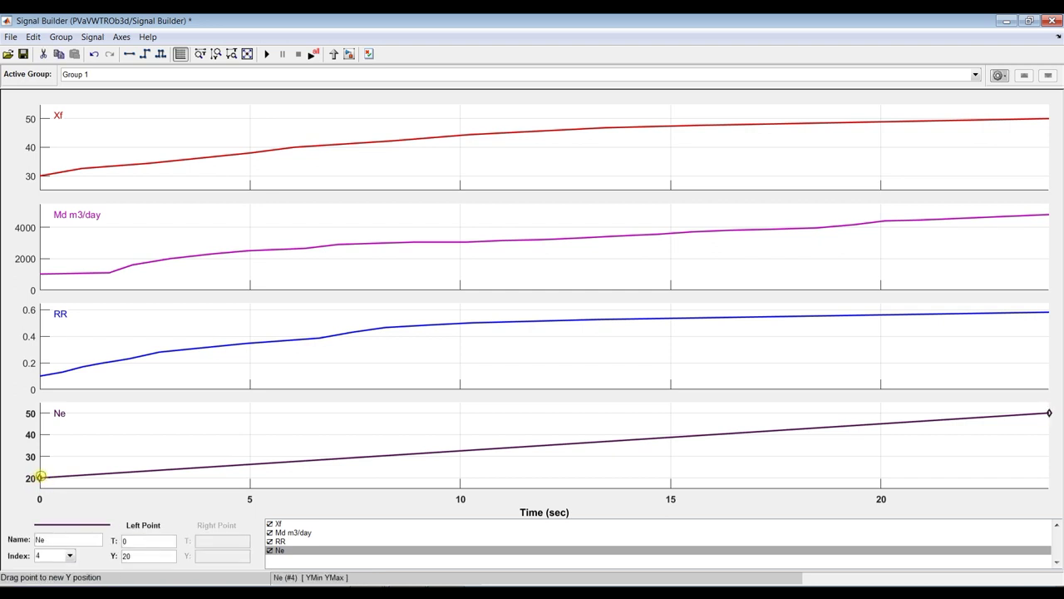
click(68, 475)
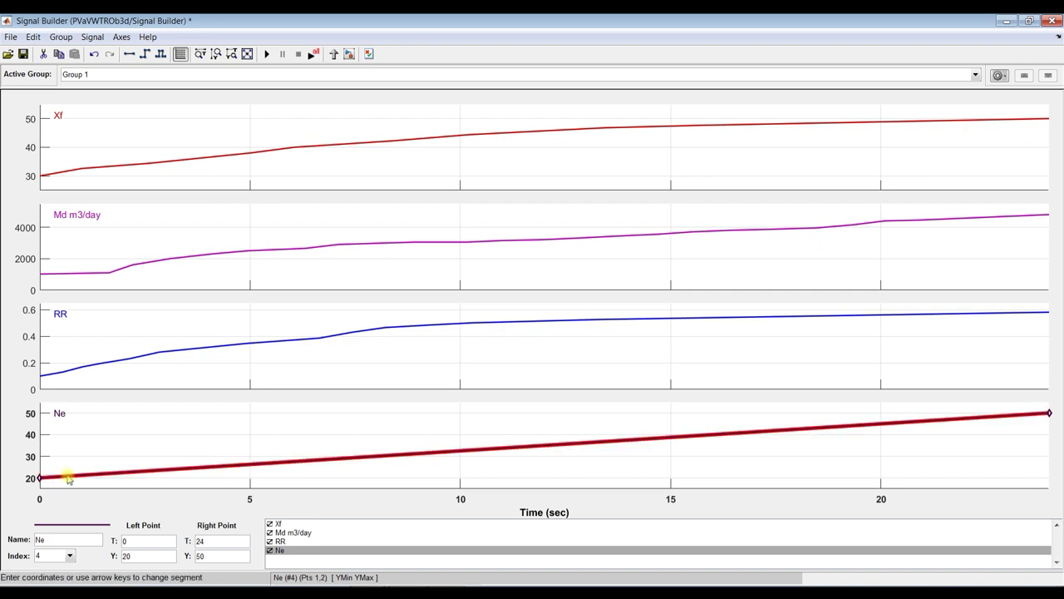
click(61, 473)
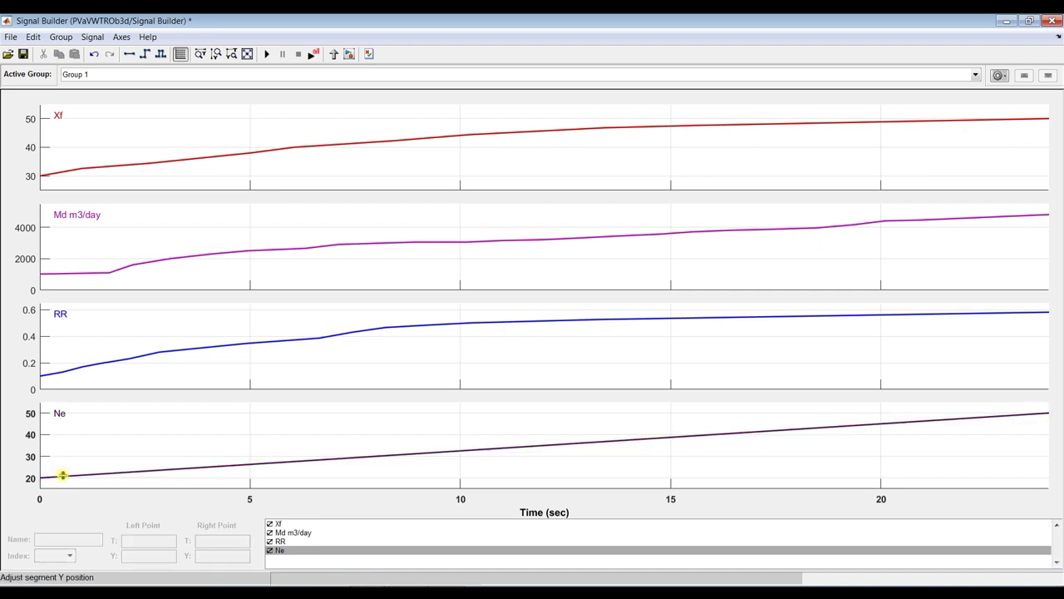
click(66, 476)
shift+click(67, 476)
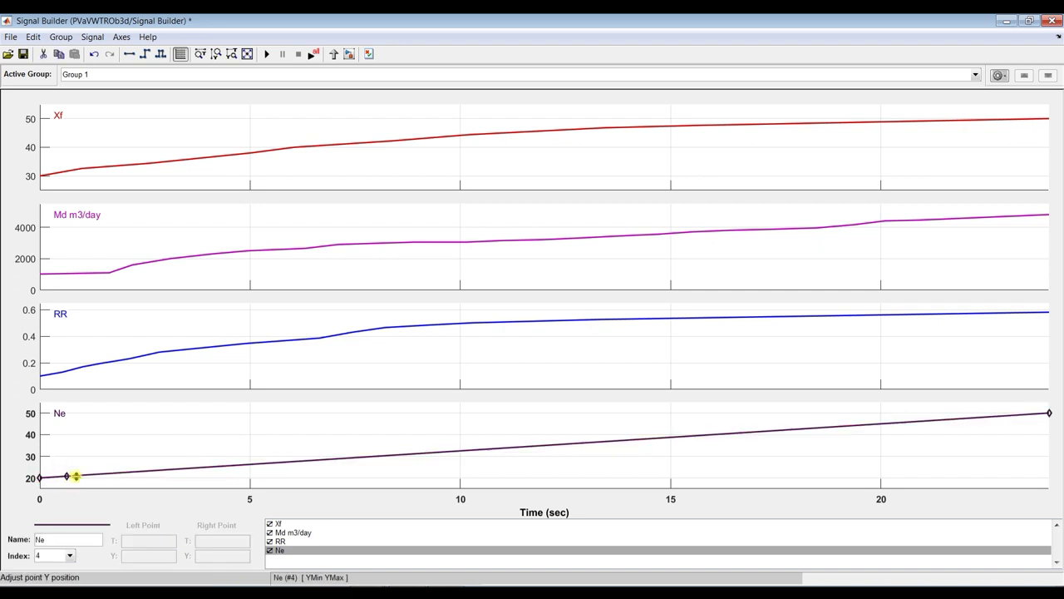
shift+click(92, 473)
shift+click(131, 471)
drag(67, 475, 134, 452)
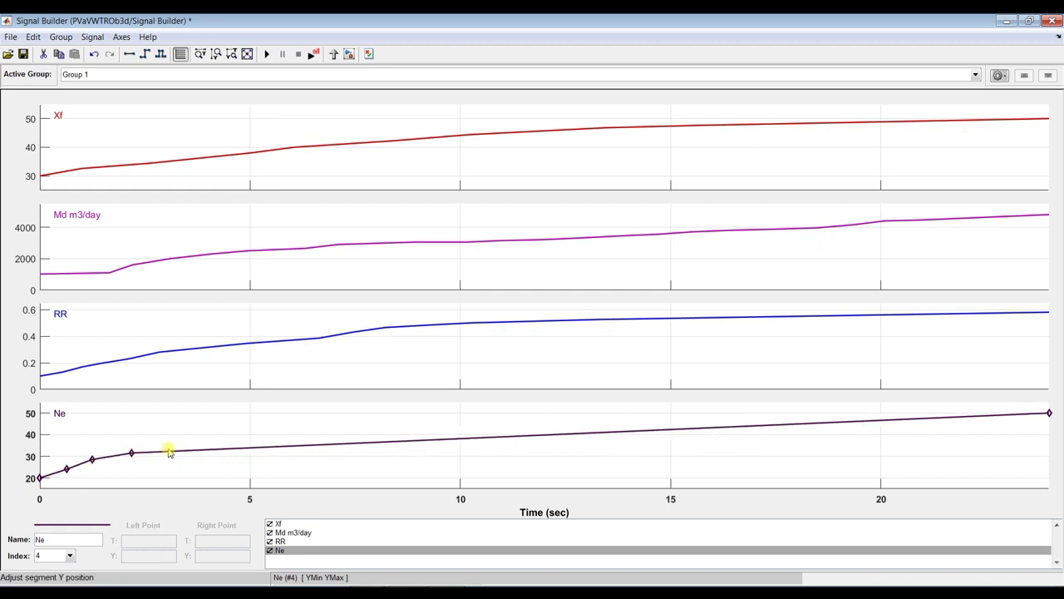
Step: Add Ne breakpoints at about 3.1, 4.1, 5.6 and 8.8 s, bending the curve up to about 43
click(169, 450)
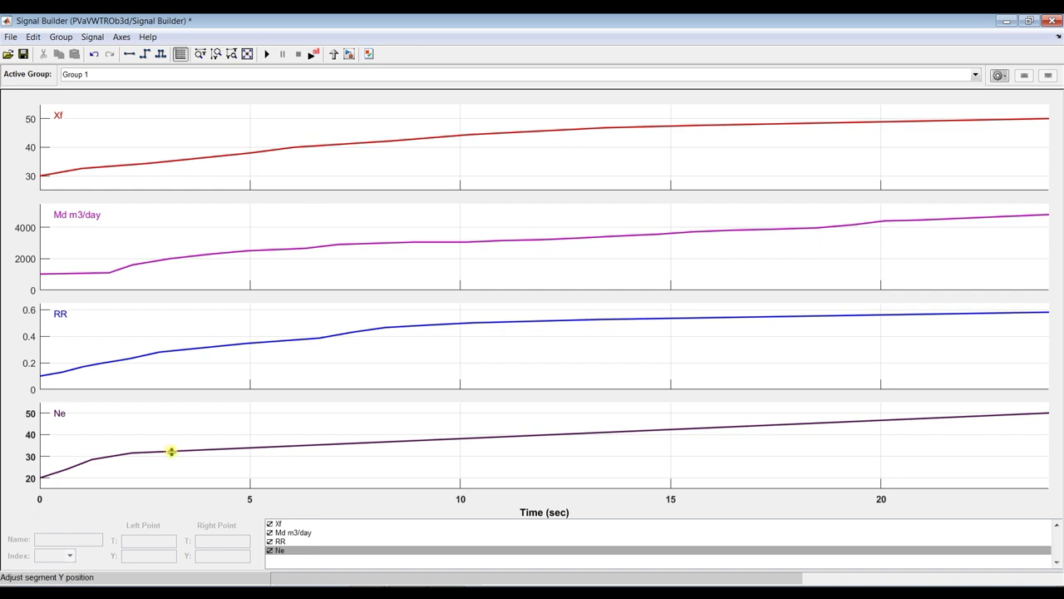
click(170, 452)
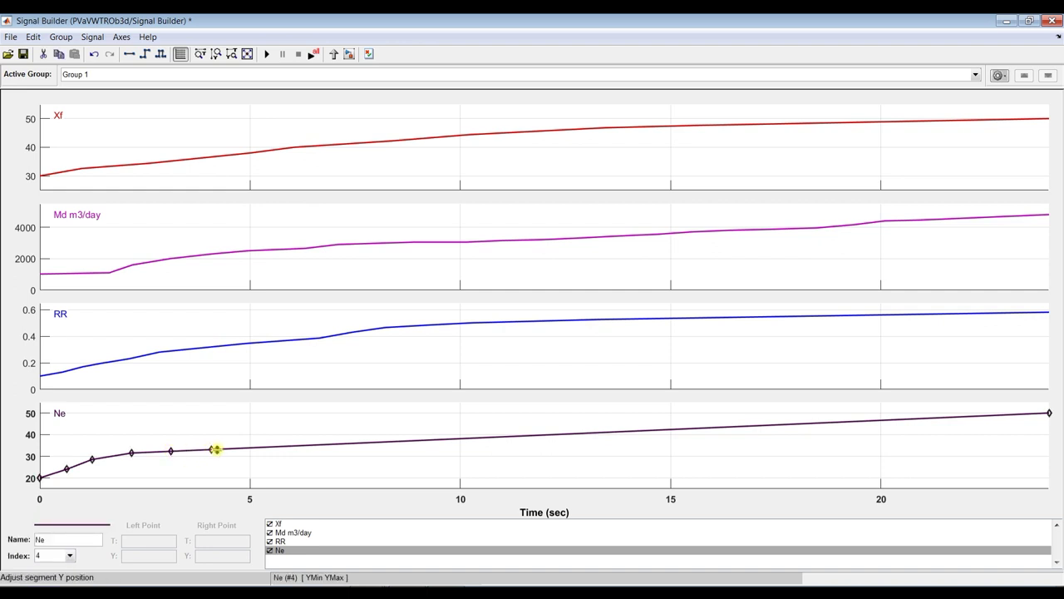
drag(214, 449, 278, 440)
drag(410, 434, 411, 427)
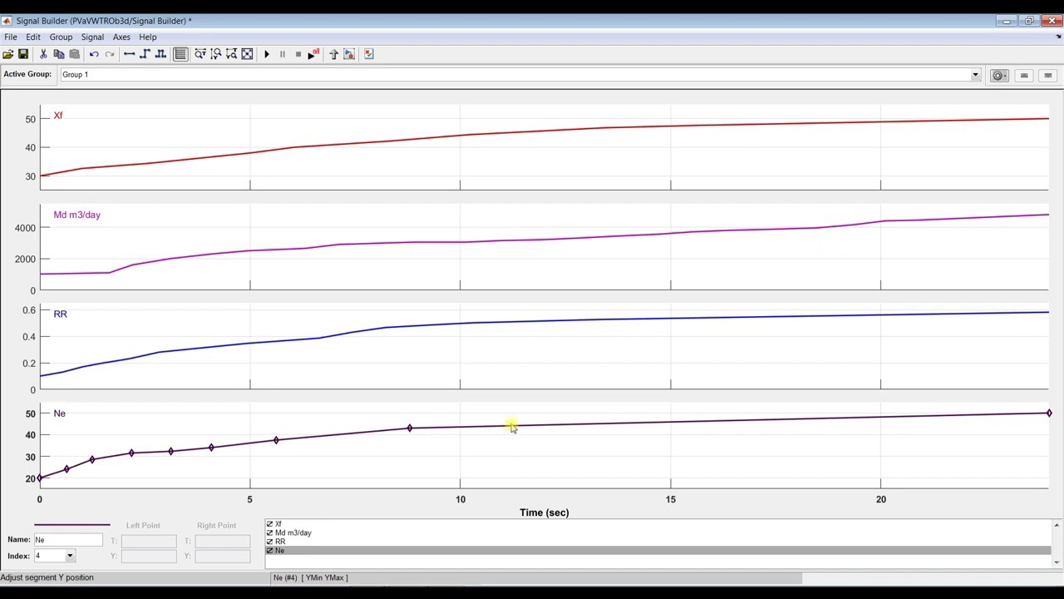
Step: Add Ne breakpoints near 11.2, 13.7 and 17.8 s at about 46, 50 and 52, and raise the end point to 56
click(510, 427)
click(511, 428)
drag(510, 427, 511, 421)
click(562, 429)
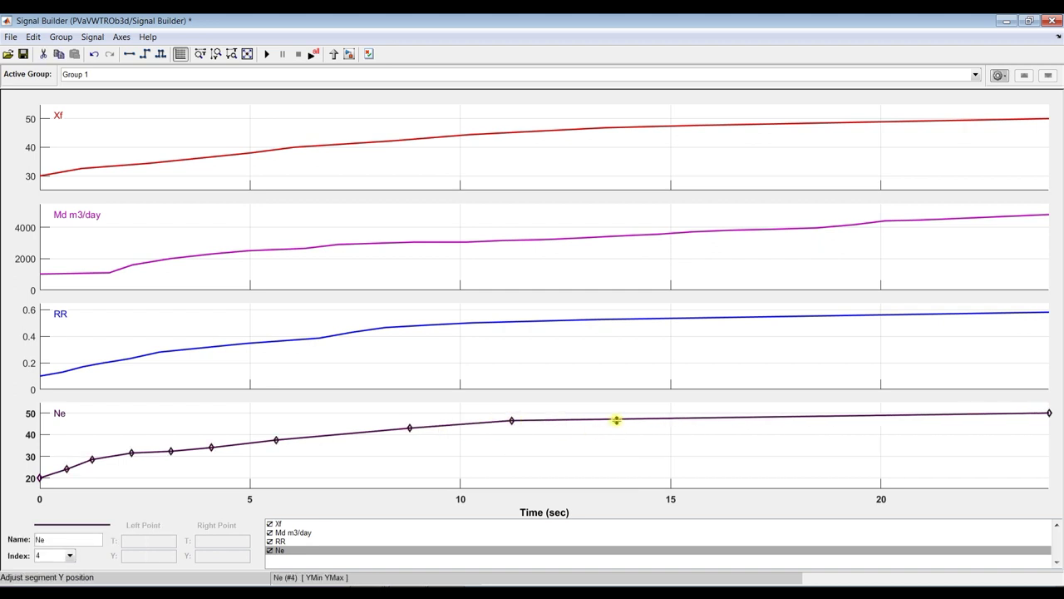
drag(616, 419, 616, 413)
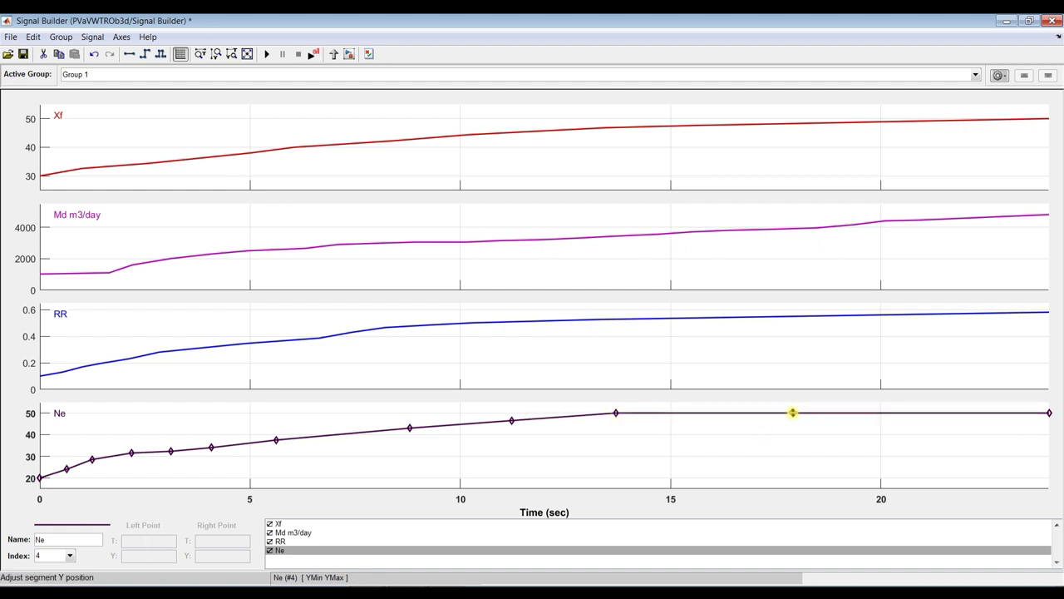
drag(790, 413, 789, 408)
drag(1050, 413, 1049, 400)
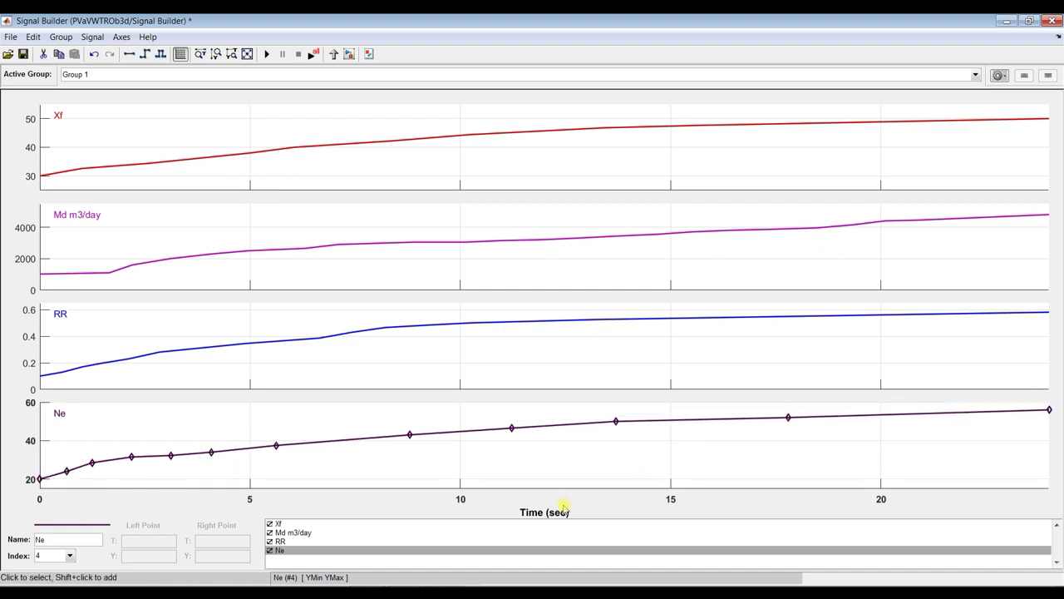
Step: Save the edited signals, connect the Ne output to the Mux's free fourth input and save the model
click(23, 54)
click(1051, 21)
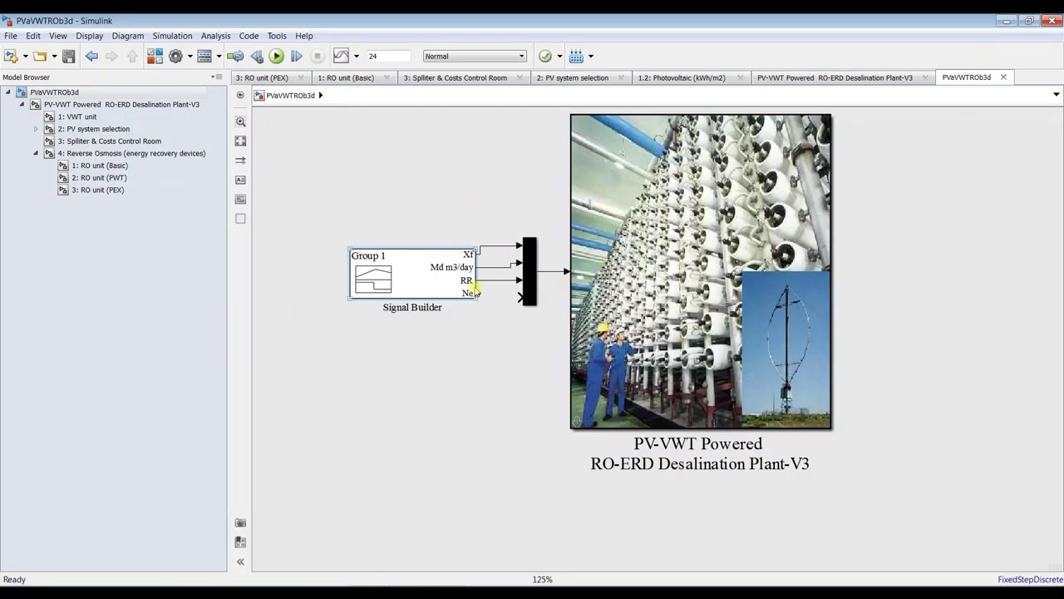
click(70, 56)
Step: Open the RO unit (Basic) subsystem at its output displays and run the simulation
click(100, 165)
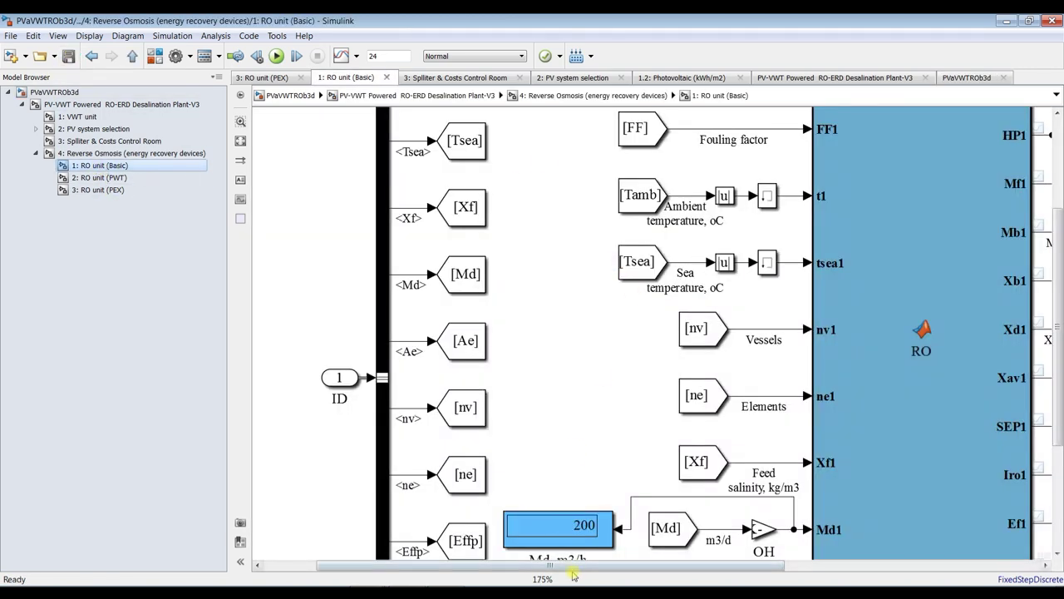
drag(569, 569, 1031, 567)
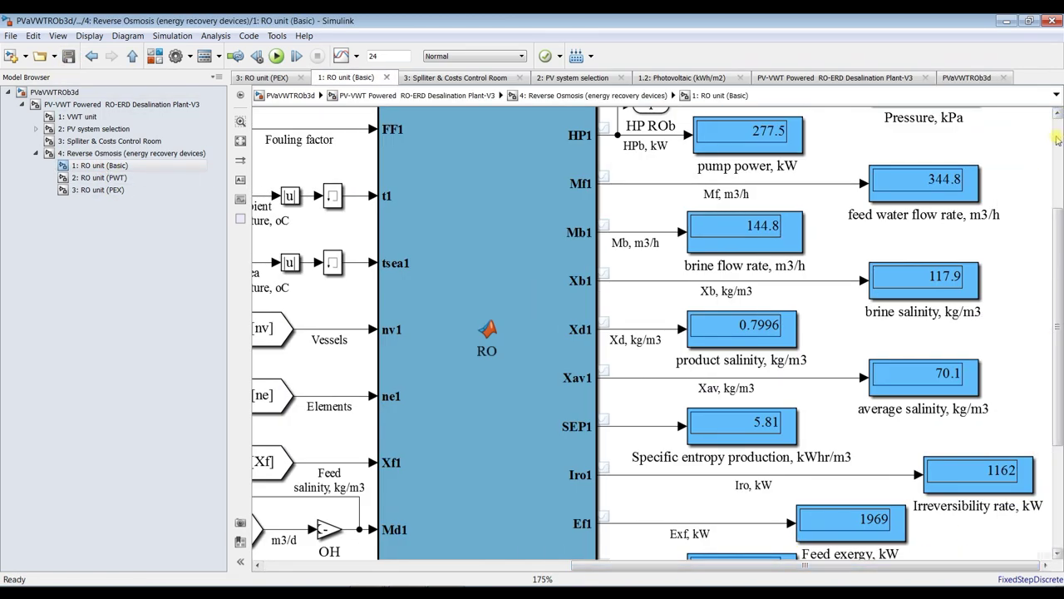
scroll(1061, 240, up, 4)
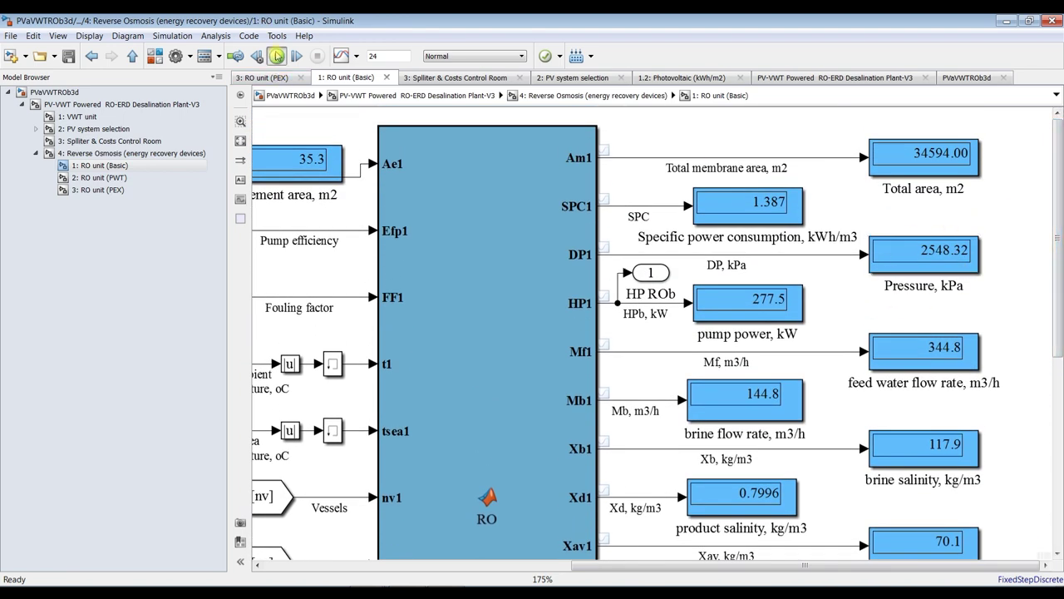
click(276, 56)
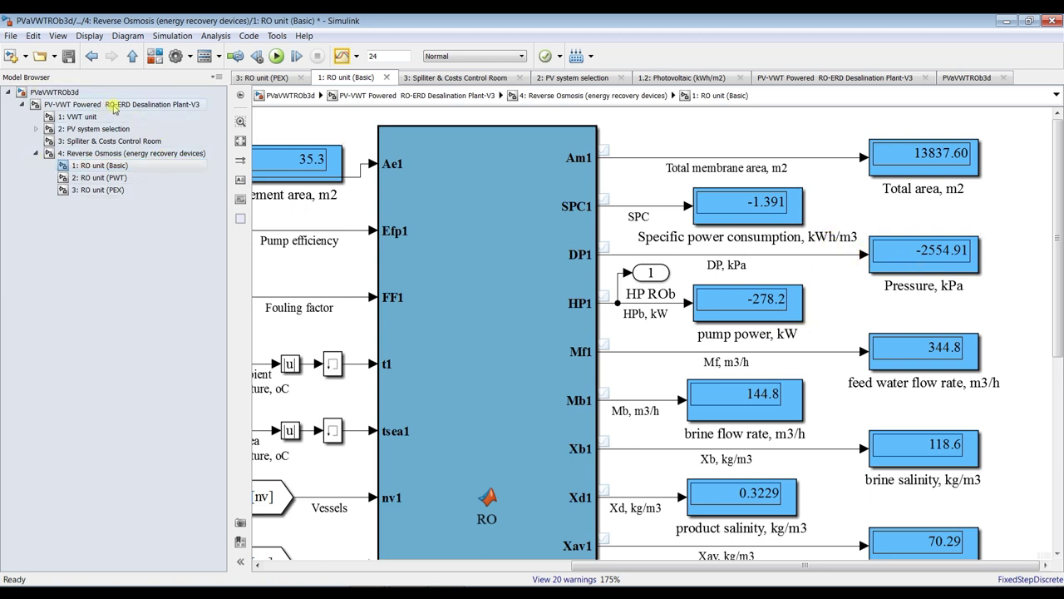
Step: Return to the top level of PVaVWTROb3d, reopen the Signal Builder maximized and select the Ne signal
click(71, 92)
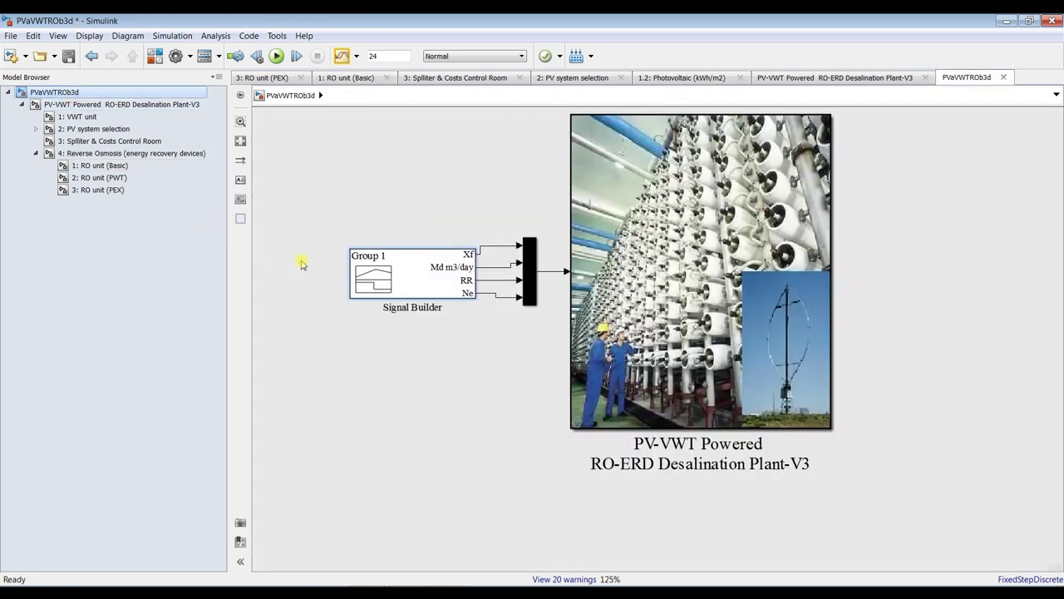
double_click(415, 265)
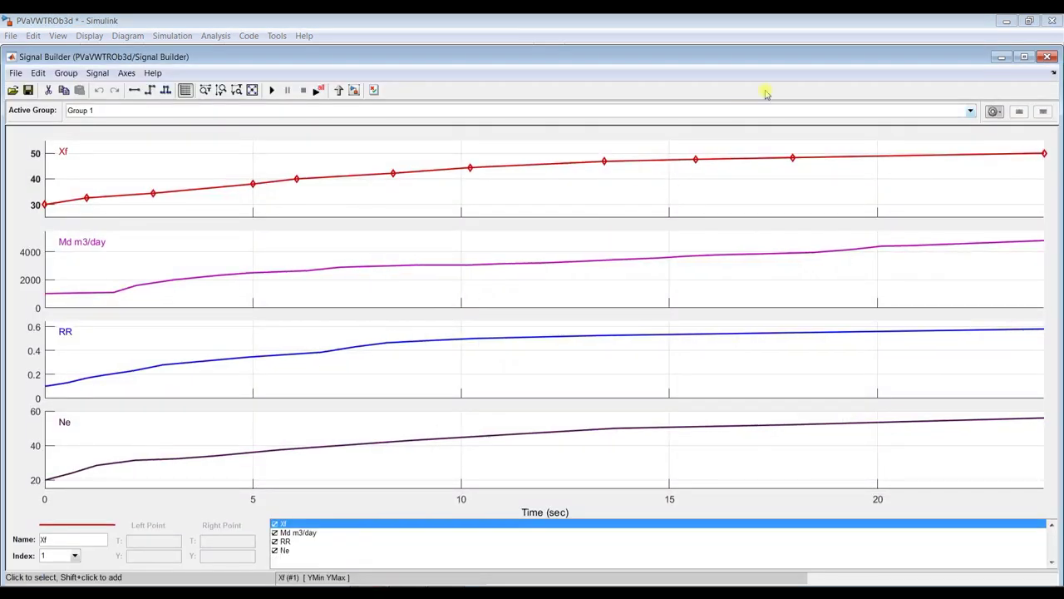
double_click(798, 59)
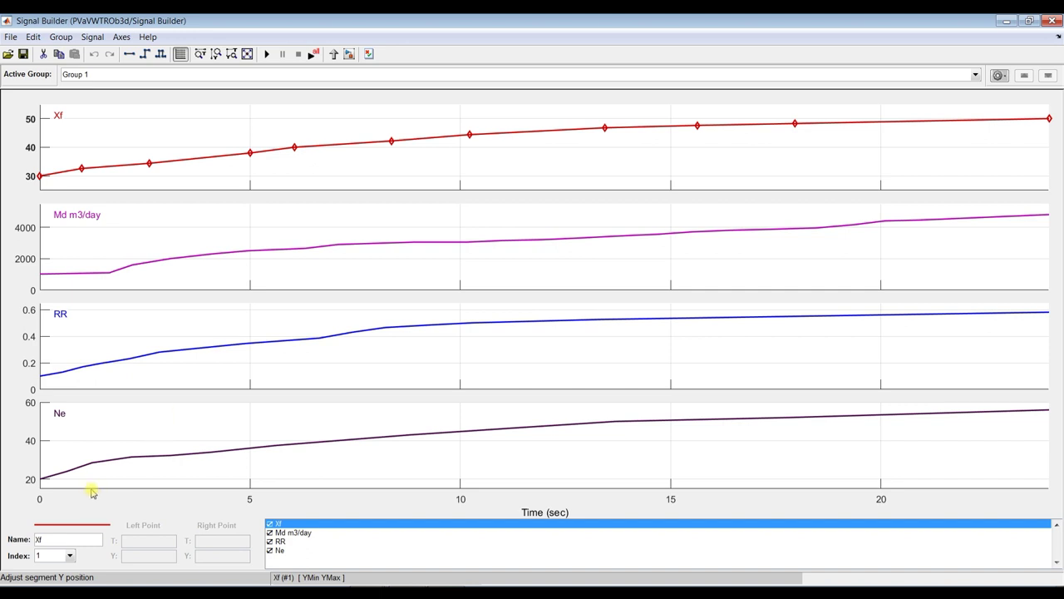
click(63, 472)
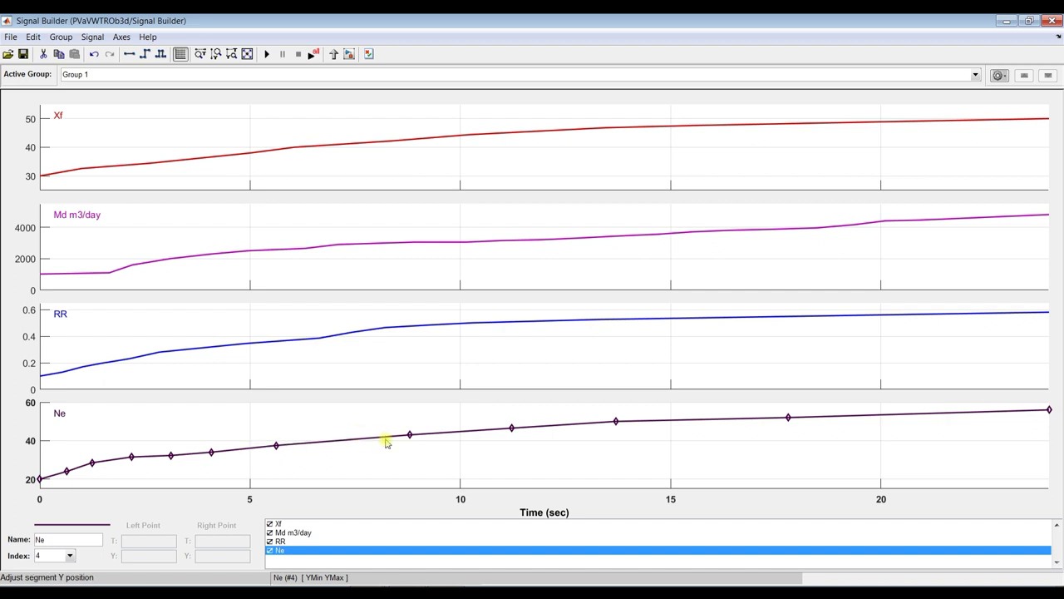
Step: Delete the four Ne breakpoints between about 8.8 s and 17.8 s
click(411, 434)
key(Delete)
key(Delete)
key(Delete)
key(Delete)
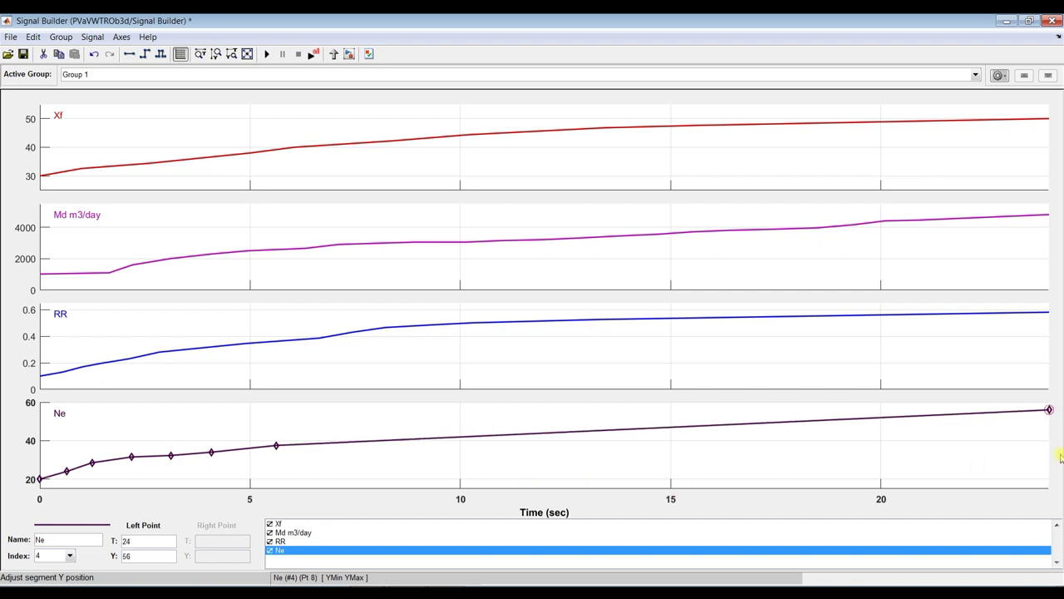
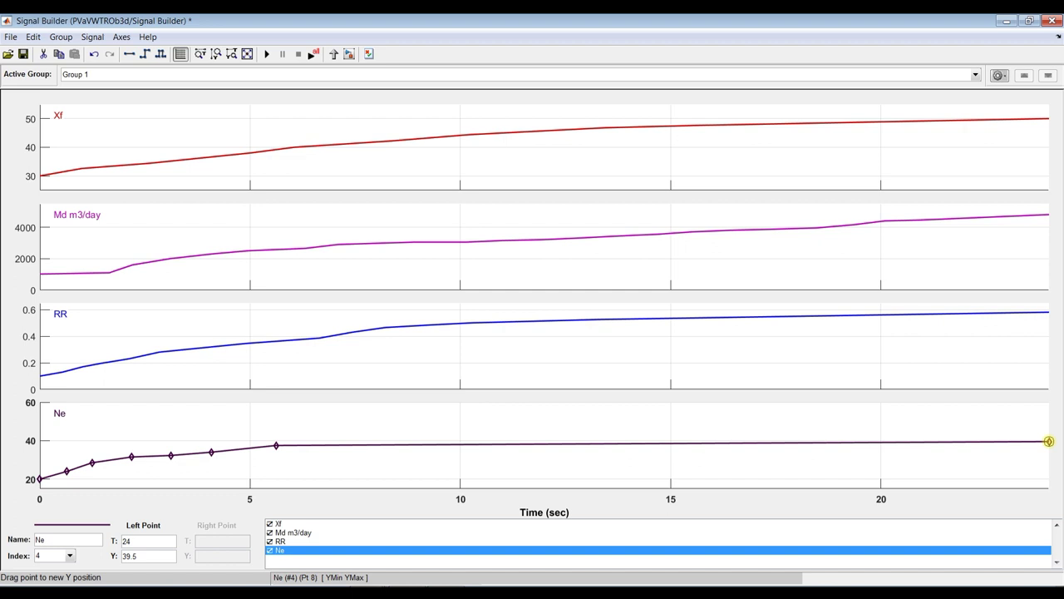
Step: Lower the Ne end point to 39.5, delete the breakpoint at about 5.6 s and save the signals
click(1050, 441)
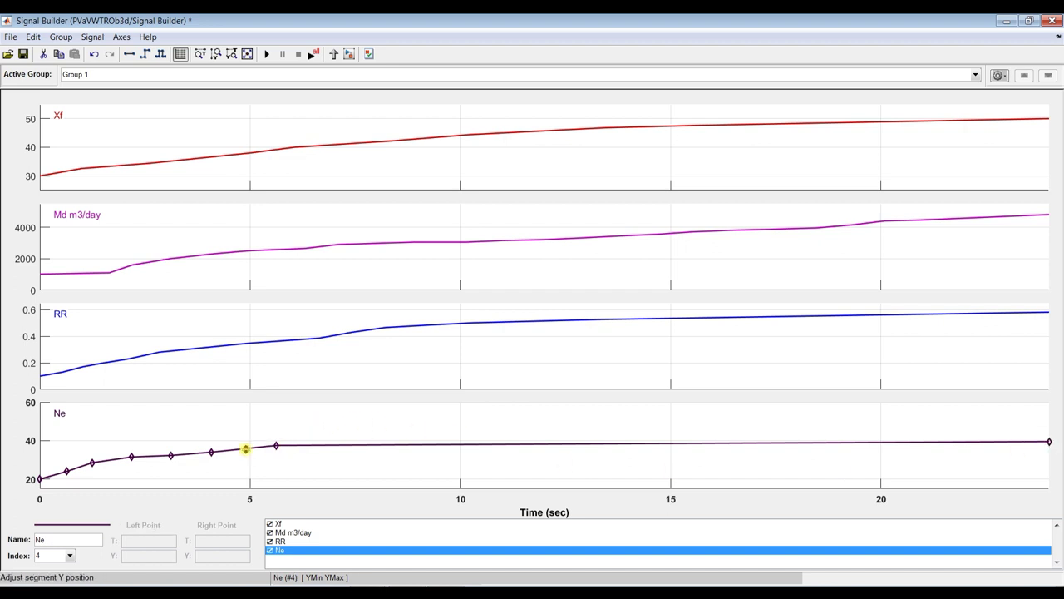
click(276, 445)
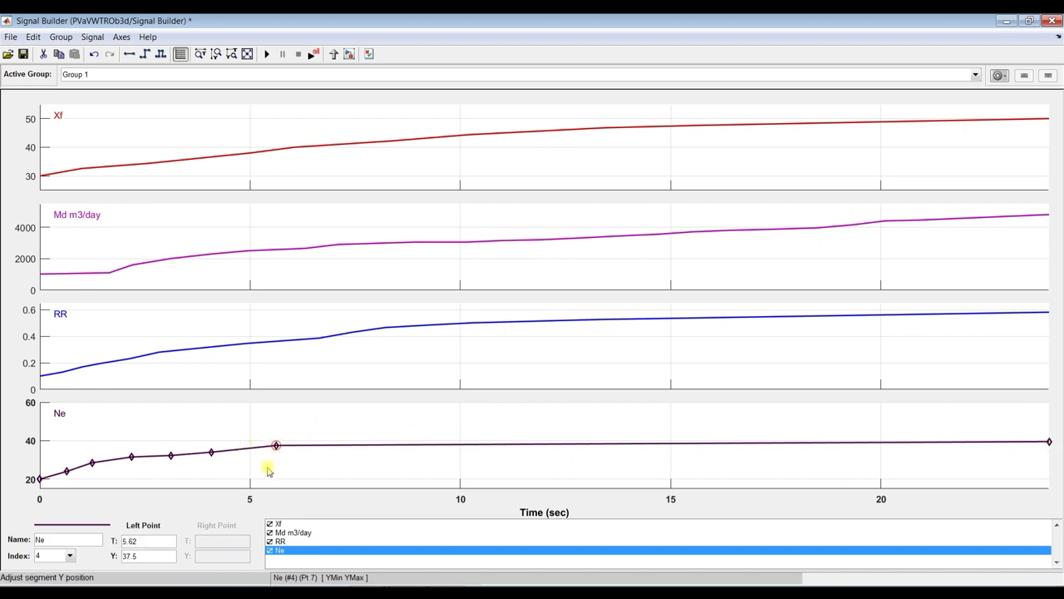
key(Delete)
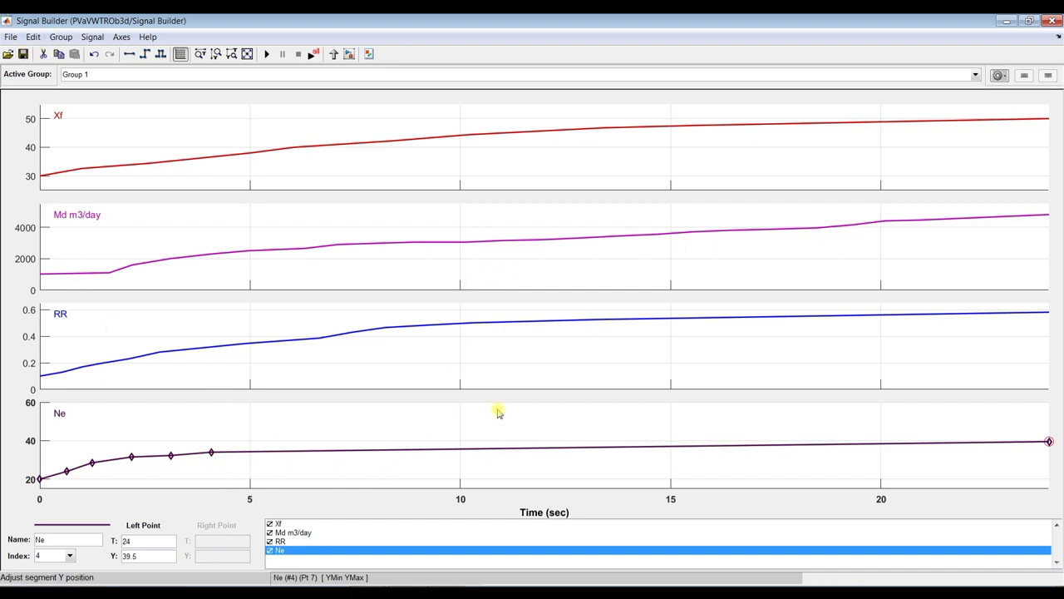
Step: Close the Signal Builder, open the RO unit (Basic) subsystem and run the simulation
click(1052, 23)
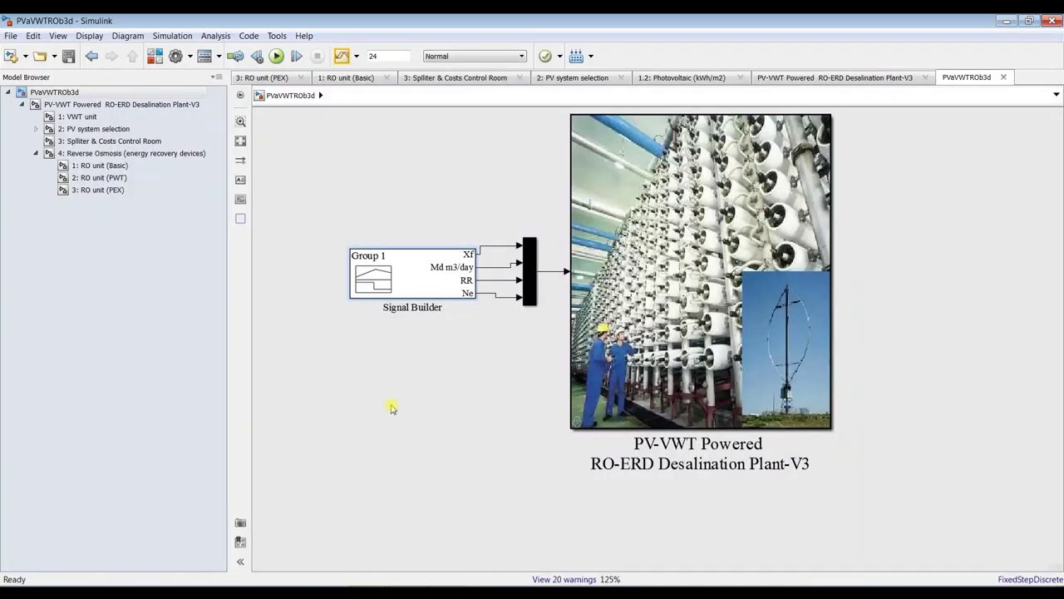
click(98, 166)
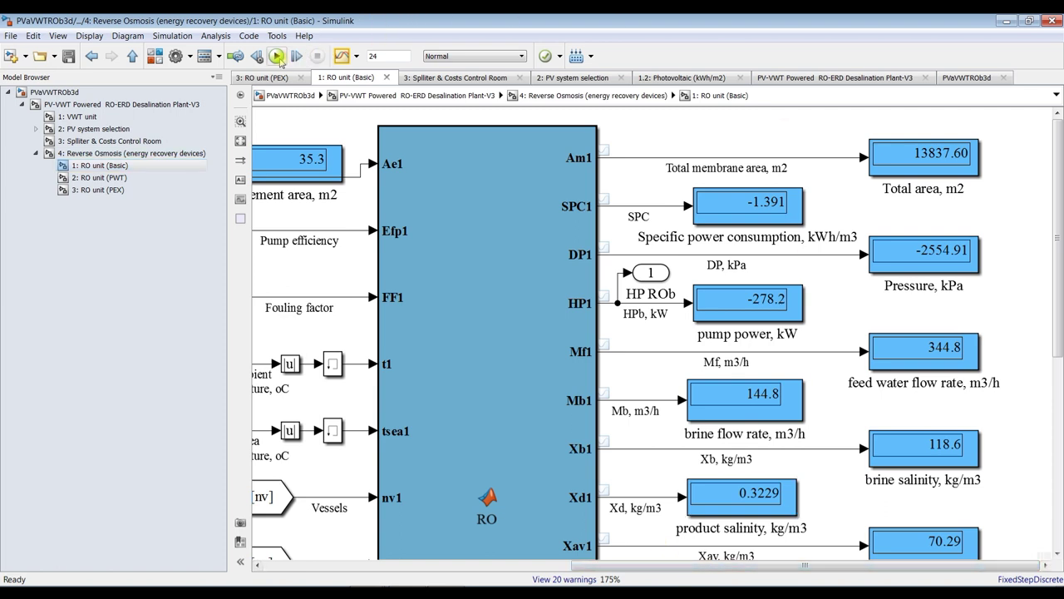
click(278, 57)
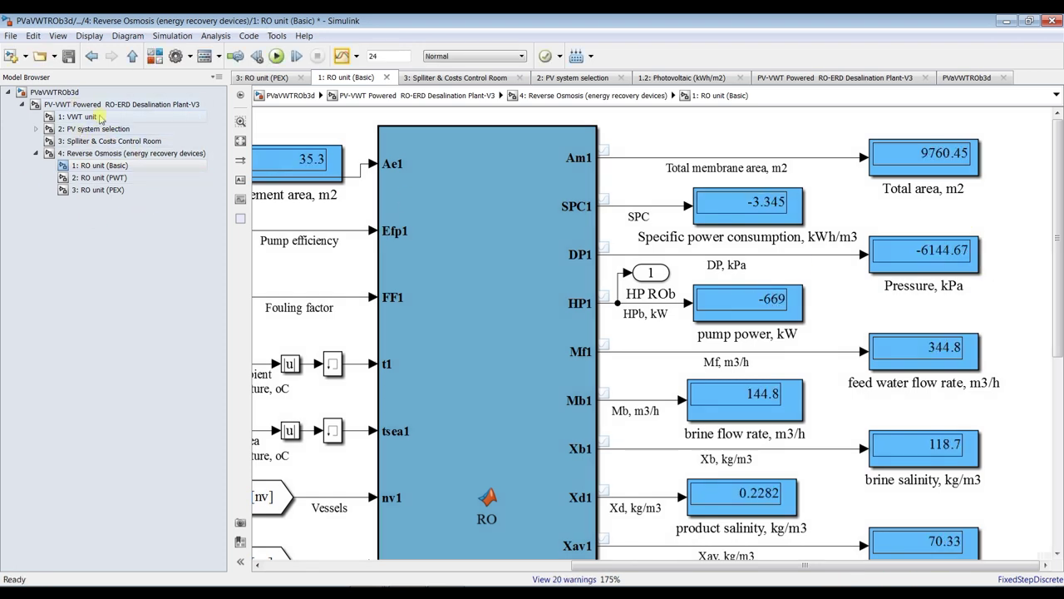
Step: Return to the top level of PVaVWTROb3d, reopen the Signal Builder and select the Ne signal
click(71, 105)
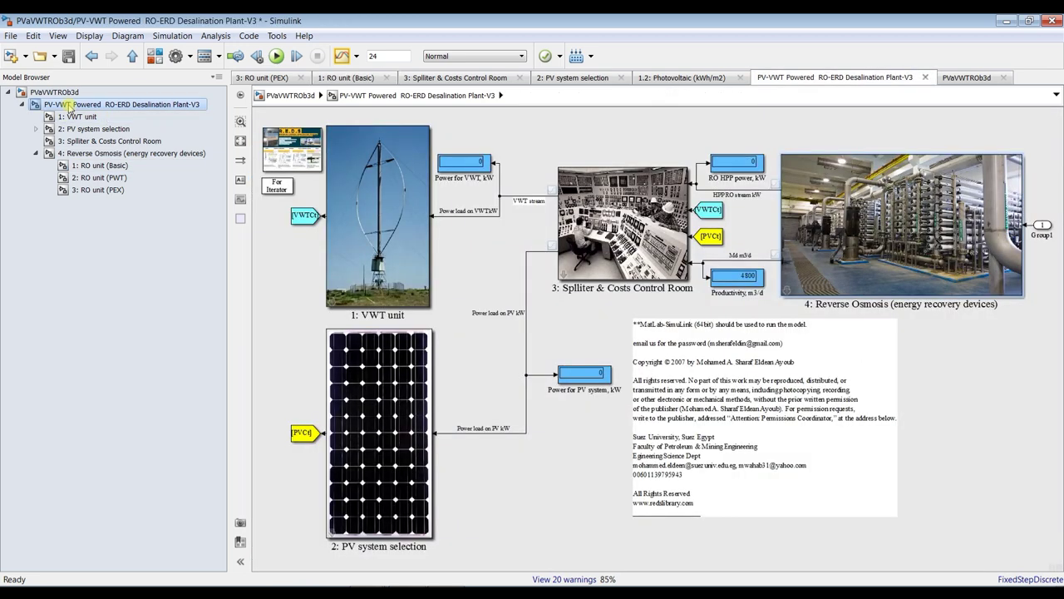
click(52, 93)
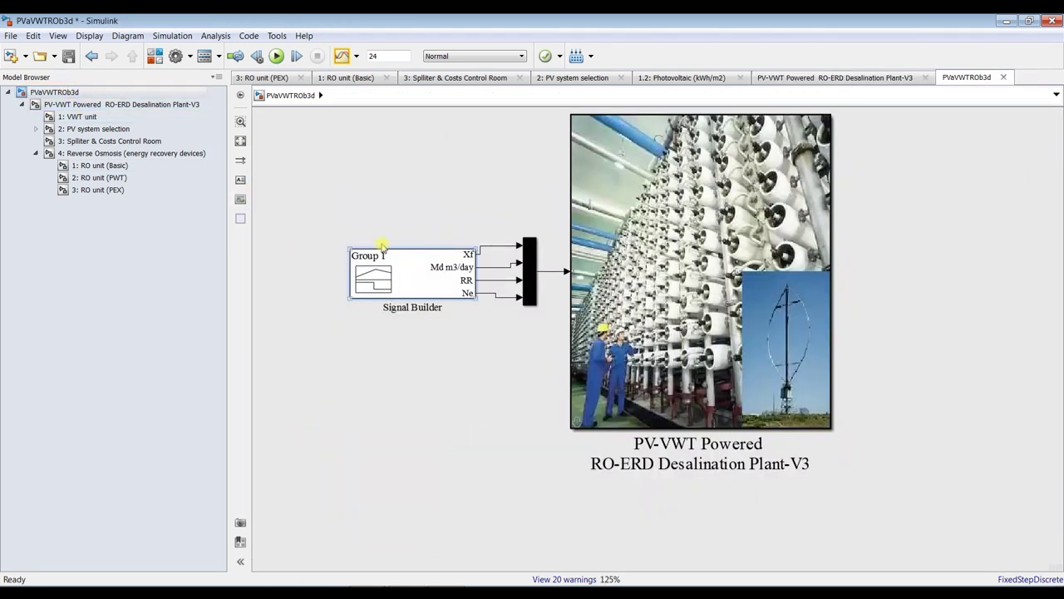
double_click(420, 280)
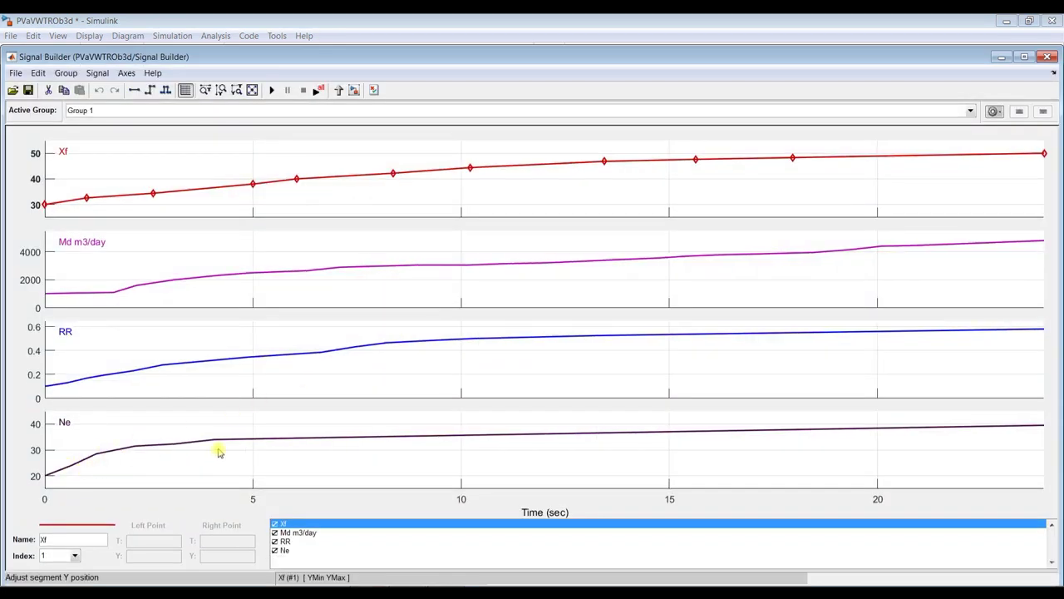
click(1006, 427)
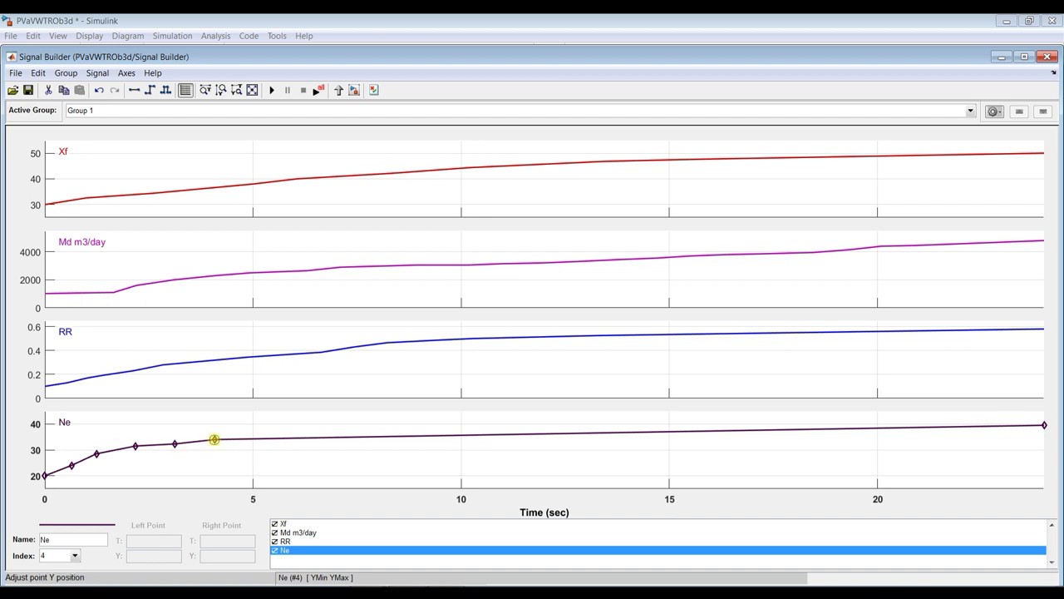
Step: Lower the first five Ne breakpoints to about 11, 16.5, 20.5, 27.5 and 31
drag(136, 445, 138, 456)
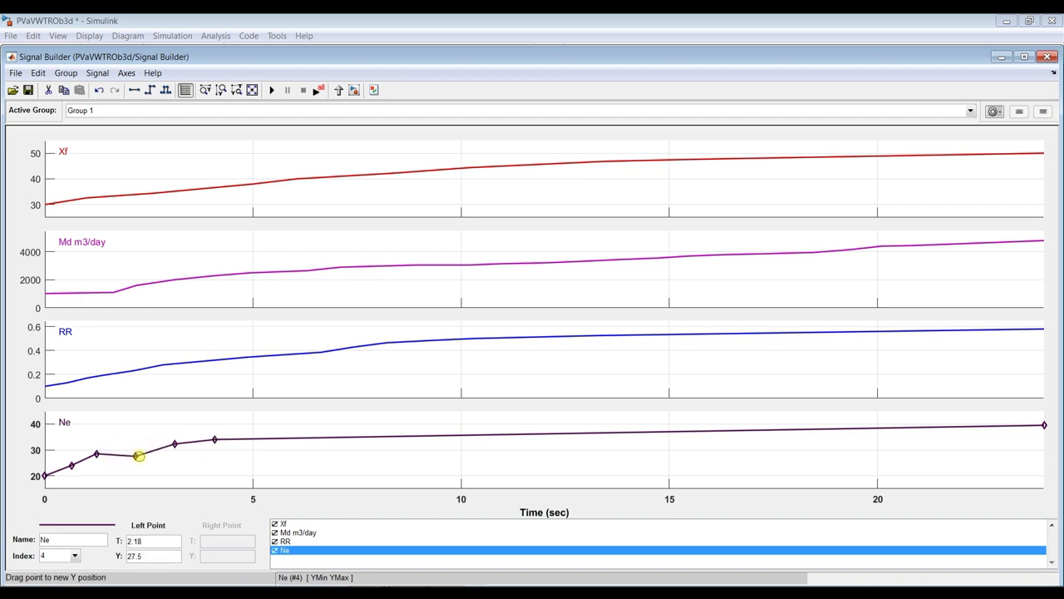
drag(71, 465, 43, 498)
drag(71, 452, 97, 453)
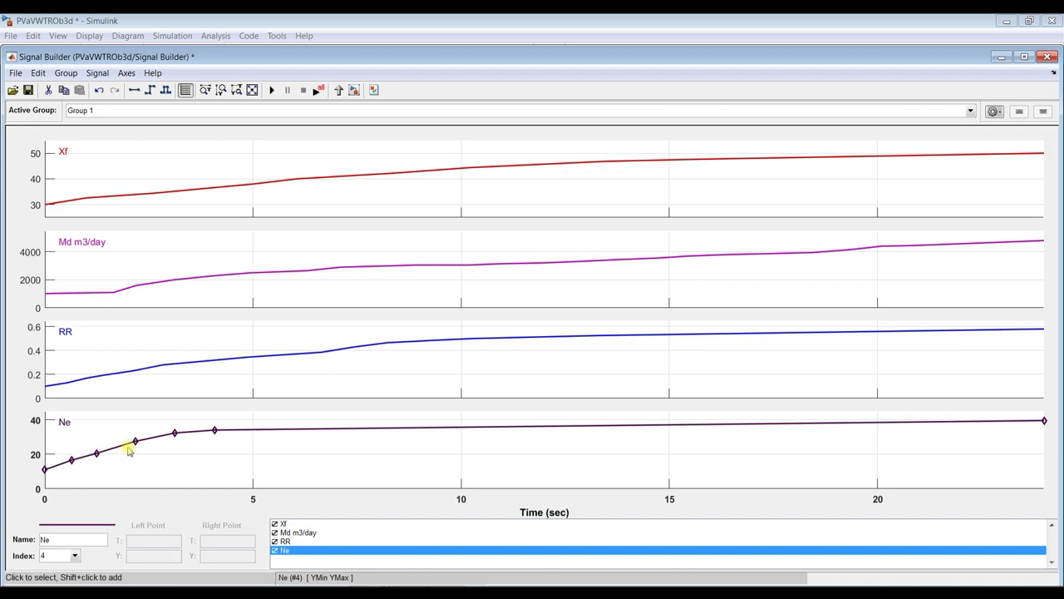
drag(173, 433, 173, 435)
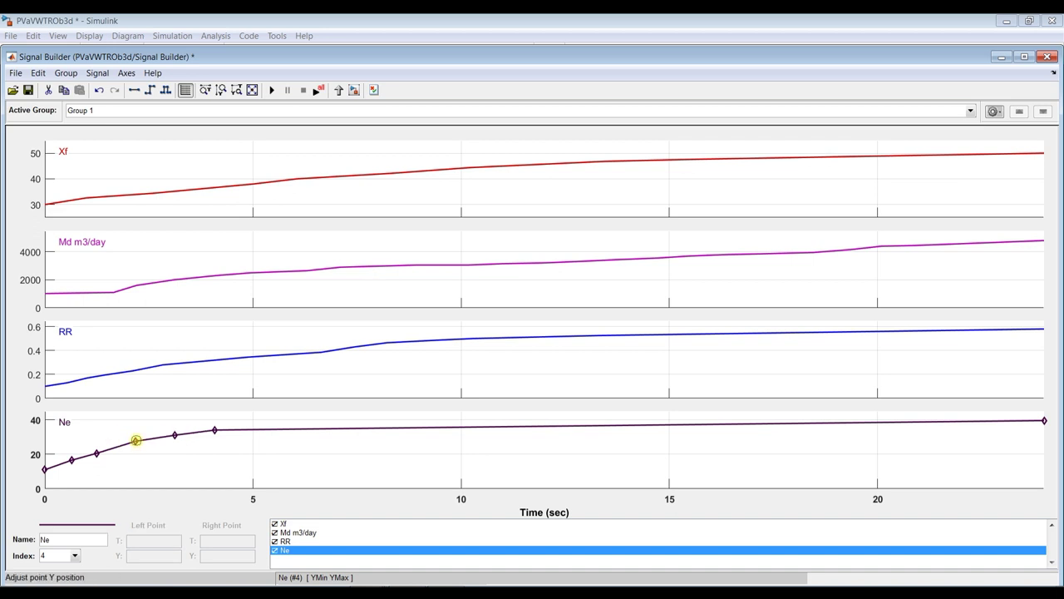
Step: Delete the Ne breakpoints at about 2.2 s and 4.08 s
click(135, 440)
click(190, 434)
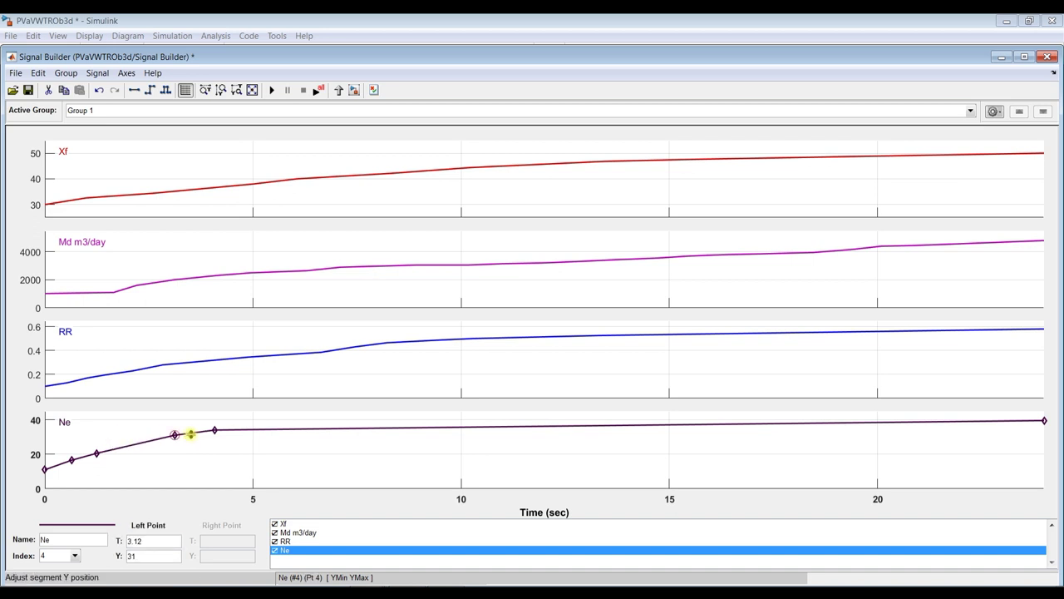
click(214, 431)
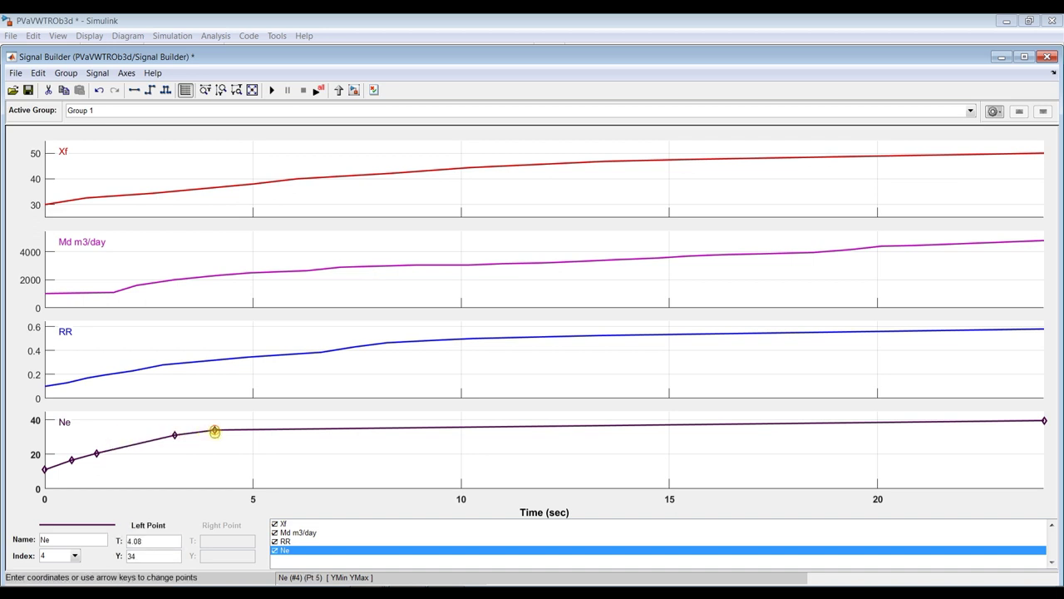
key(Delete)
Step: Lower the Ne breakpoint at 3.12 s to about 23.5 and the Ne end point to about 26
drag(175, 435, 186, 448)
click(999, 467)
drag(1045, 420, 1049, 443)
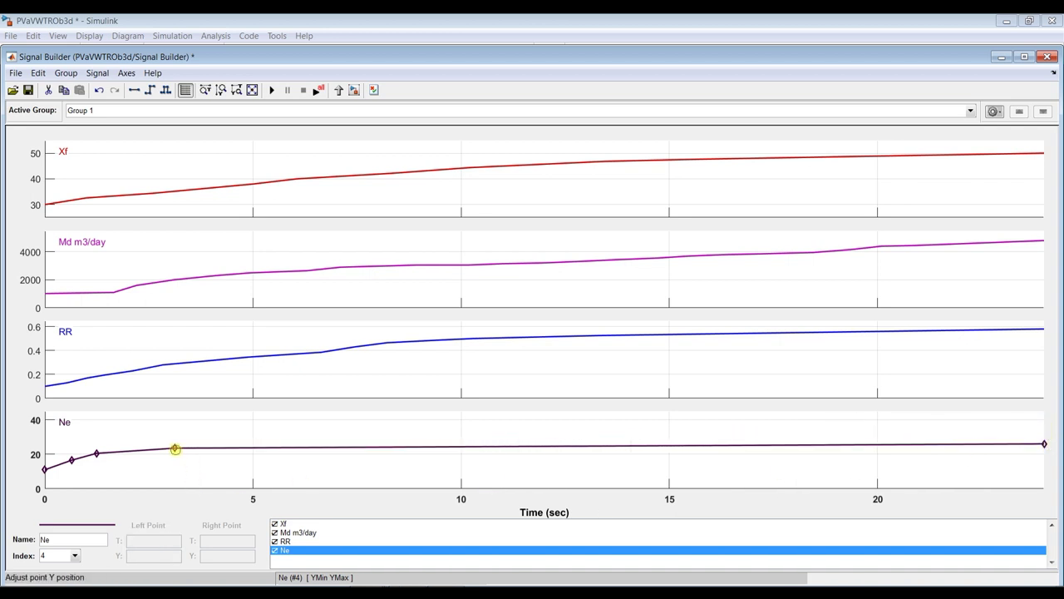
Step: Delete the Ne breakpoints at 3.12 s and about 1.2 s
click(174, 449)
key(Delete)
click(96, 453)
key(Delete)
click(67, 467)
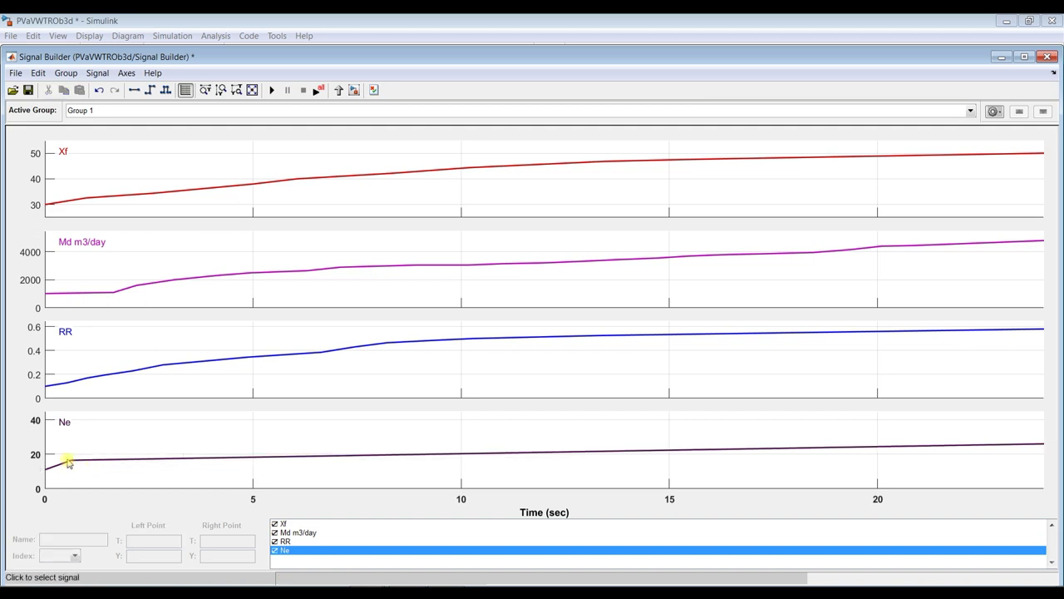
click(71, 462)
key(Delete)
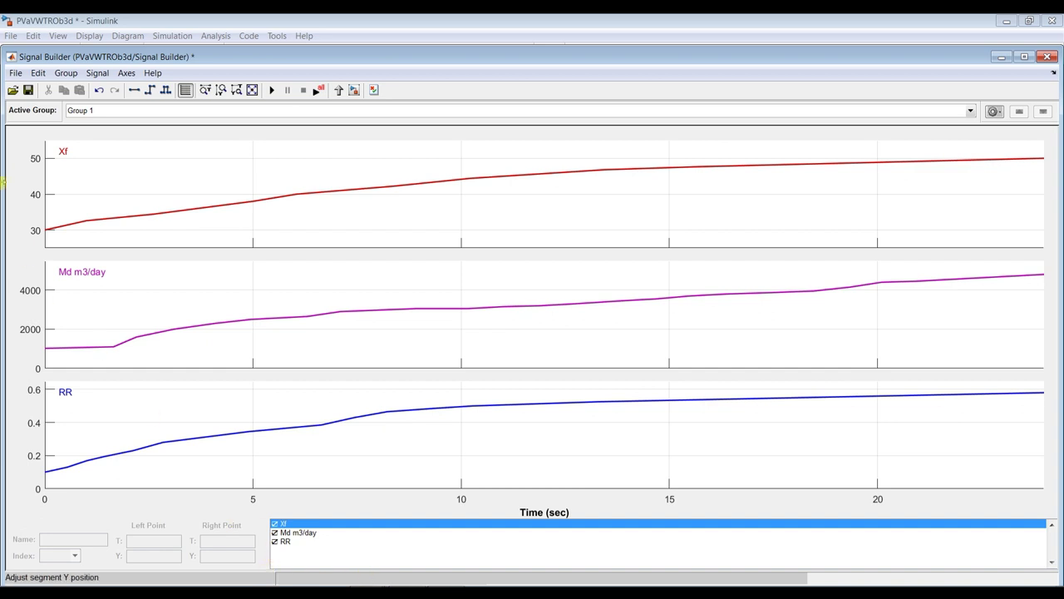
click(38, 72)
click(55, 91)
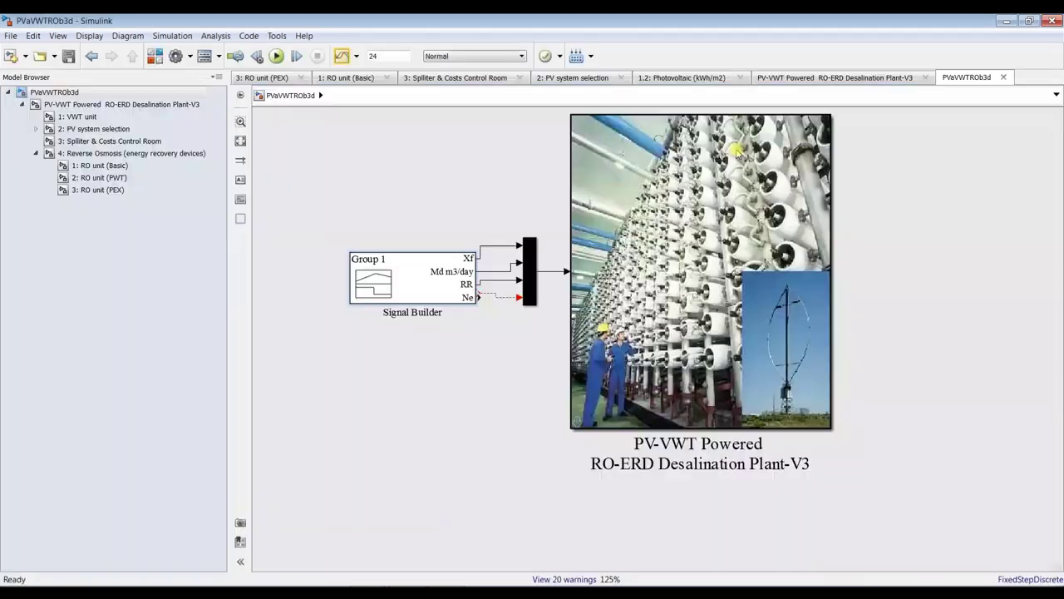
Step: Close the Signal Builder and rerun the simulation from the RO unit (Basic) subsystem
click(1047, 56)
click(98, 165)
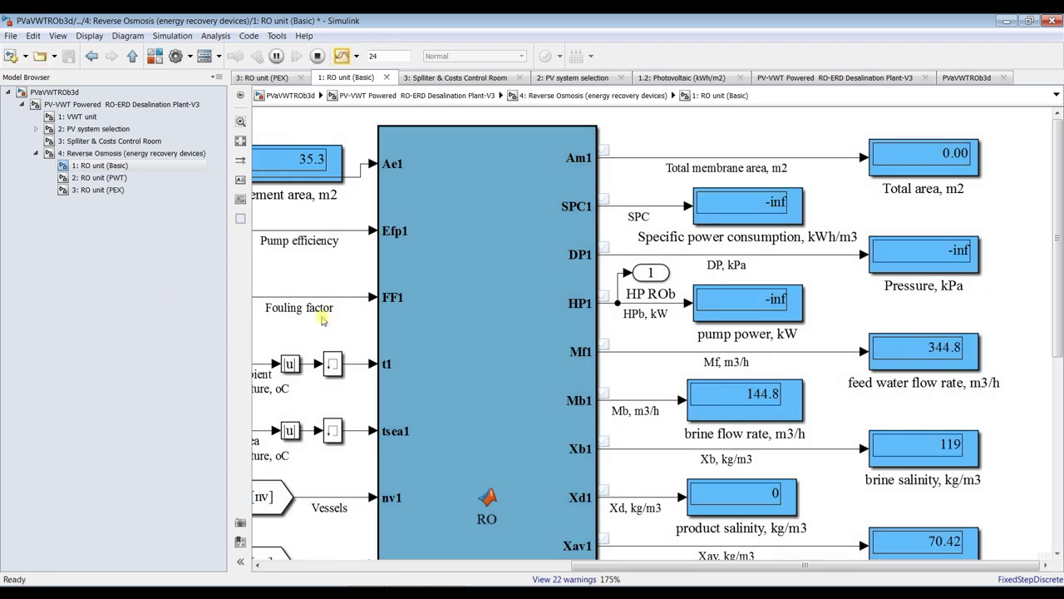
Step: Examine how the RR and ne input lines are wired inside the Reverse Osmosis (energy recovery devices) subsystem
click(134, 155)
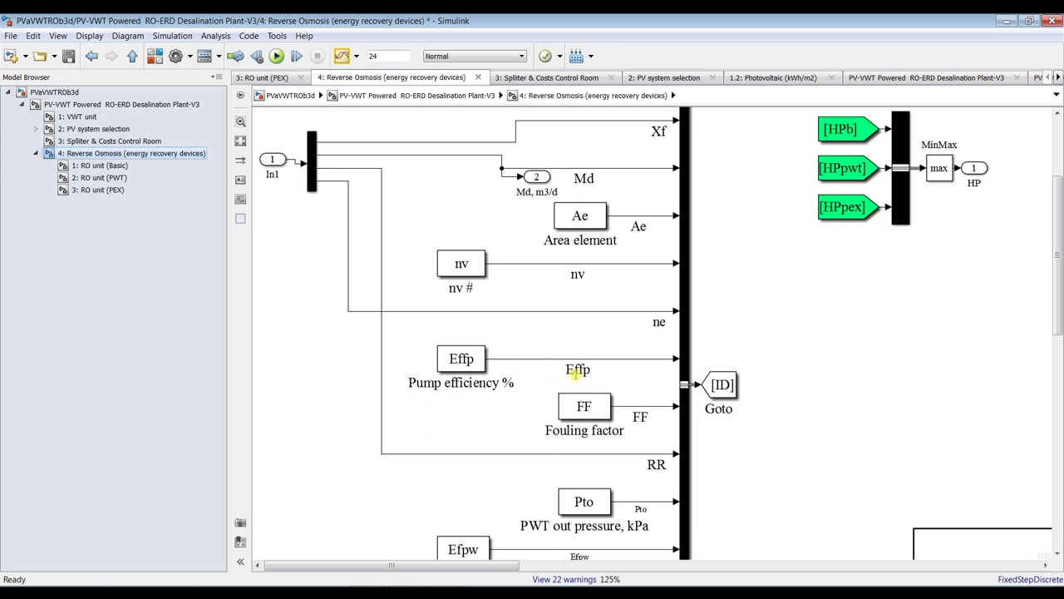
click(578, 455)
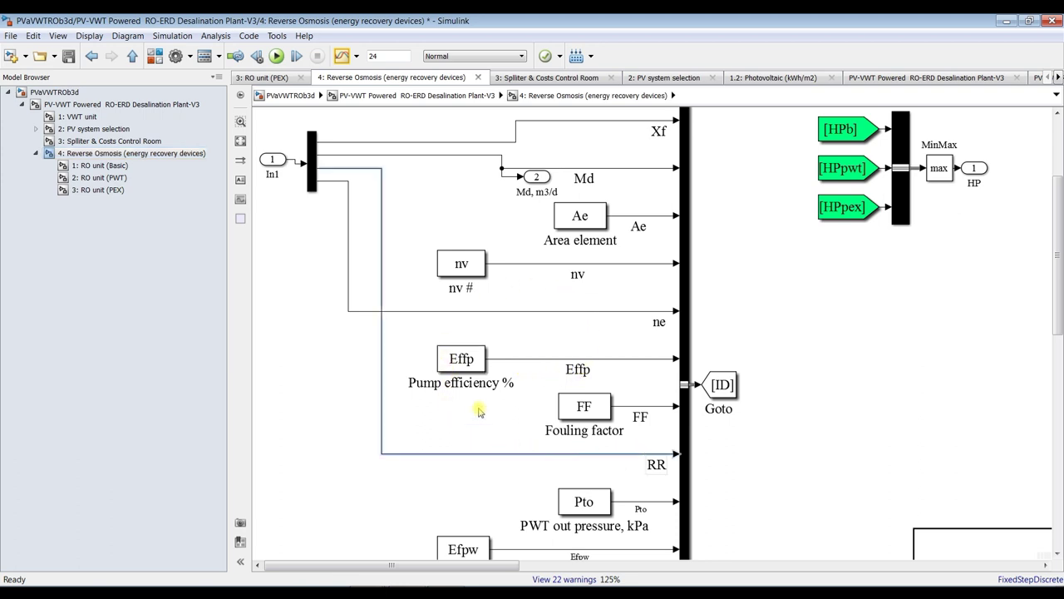
drag(274, 160, 273, 164)
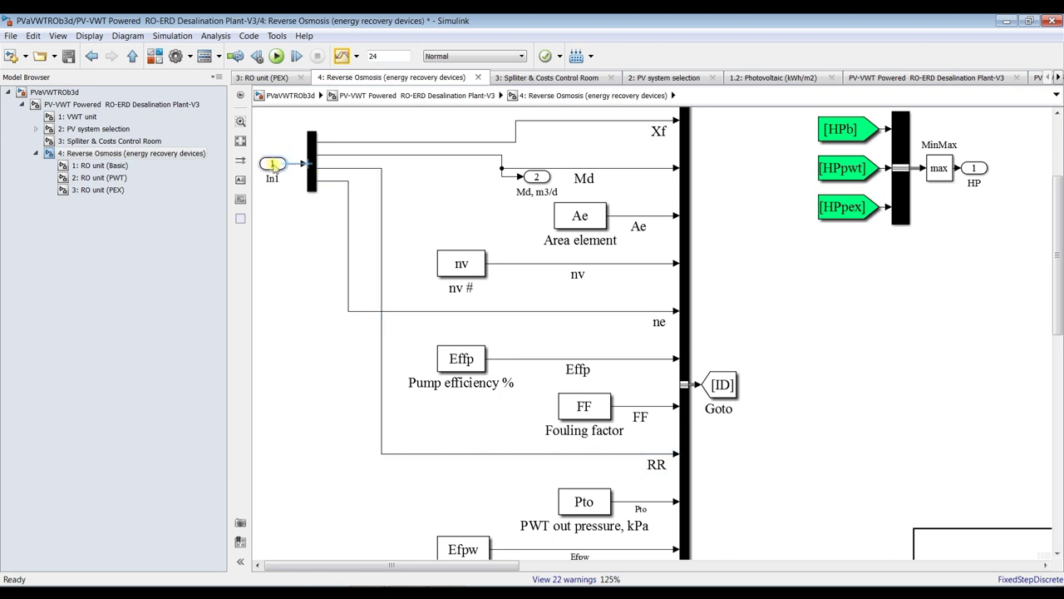
click(477, 311)
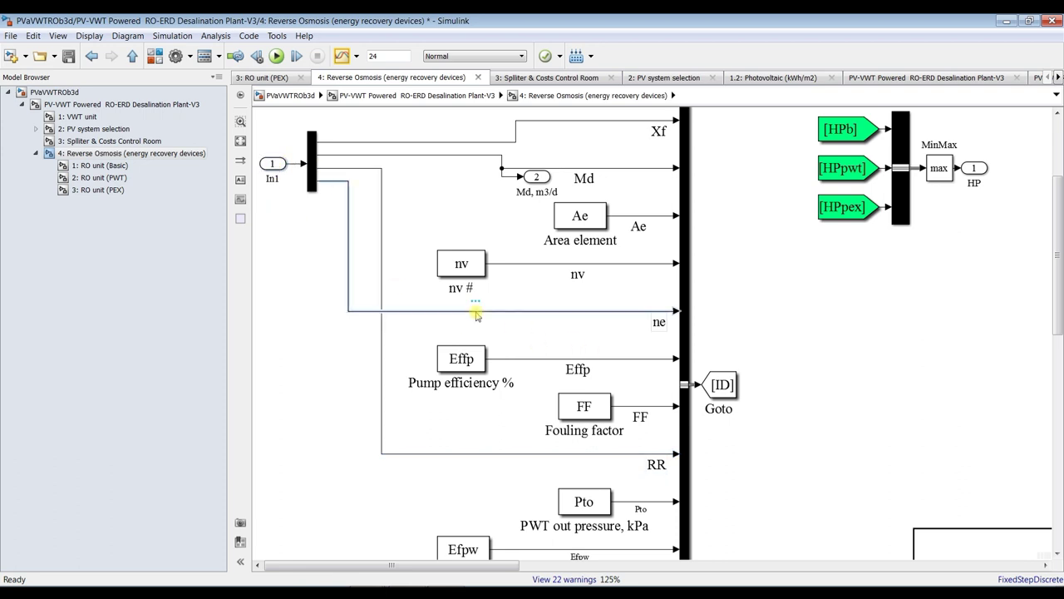
Step: At the top level, replace the broken connection from the Signal Builder's Ne output to the mux, and rerun the simulation in RO unit (Basic)
click(54, 93)
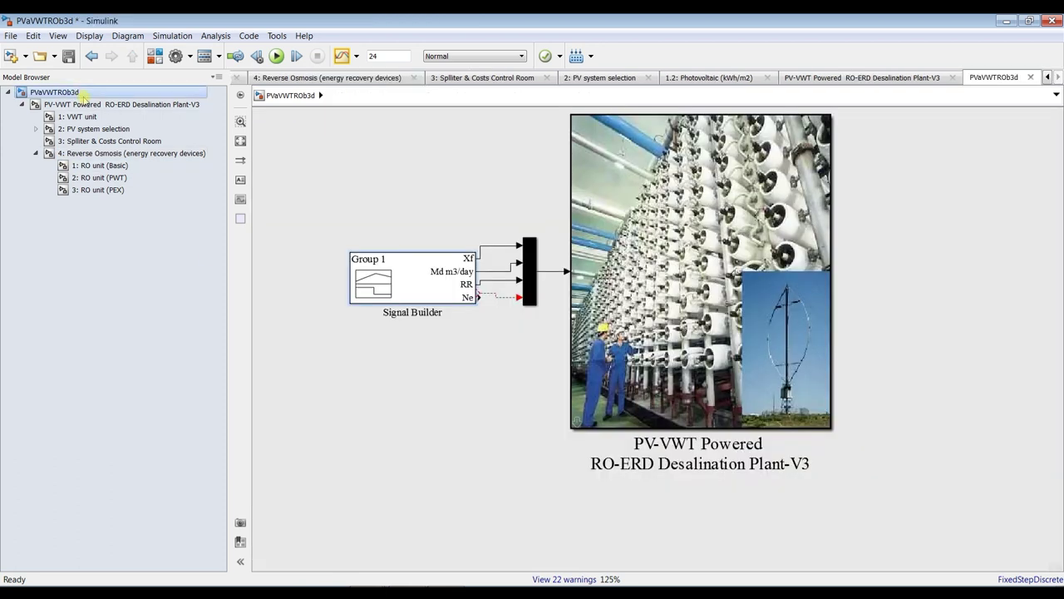
click(499, 297)
key(Delete)
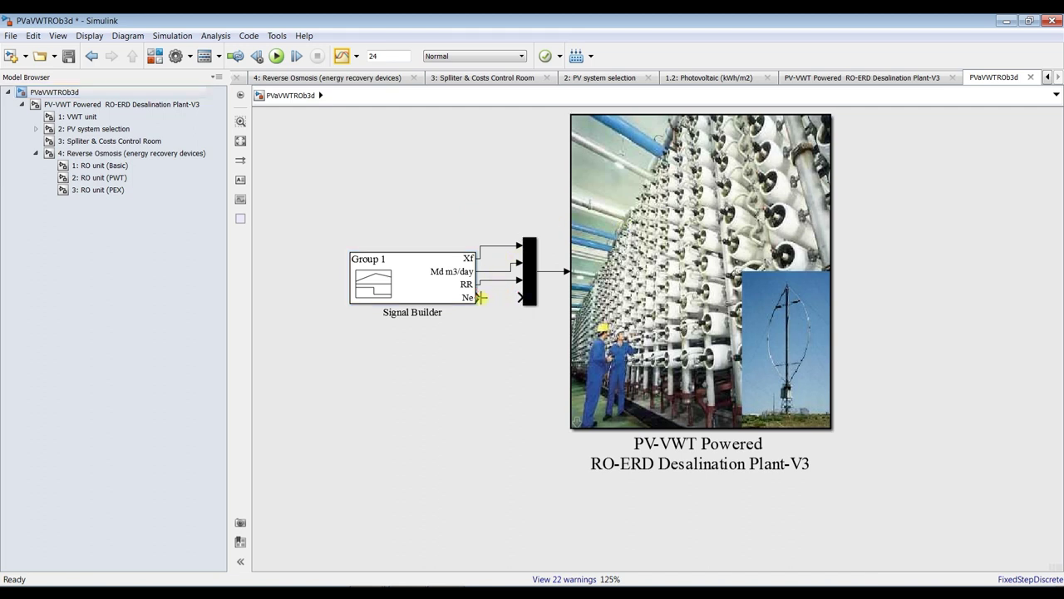
click(116, 165)
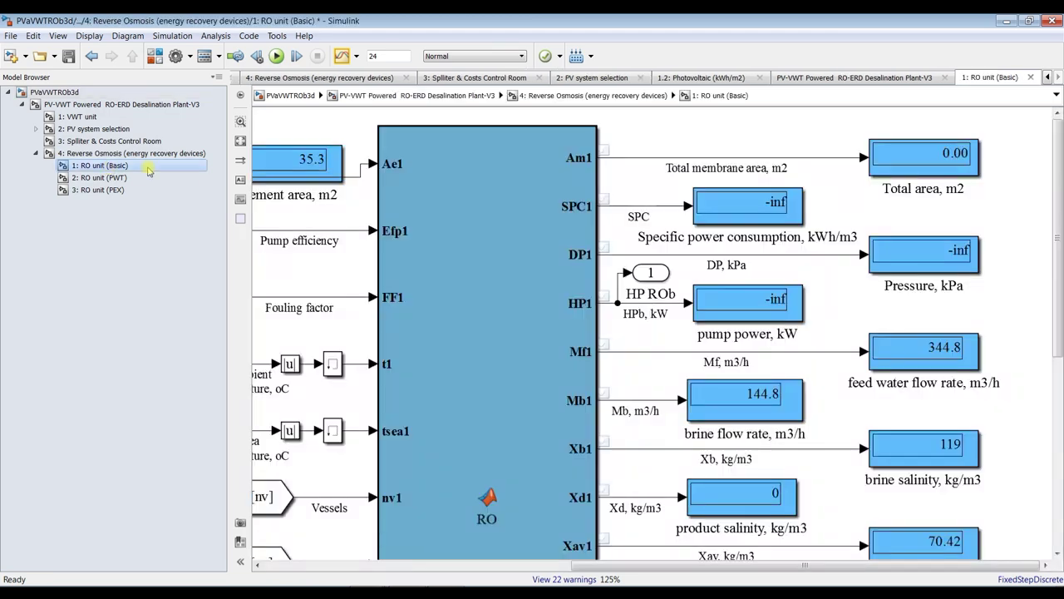
click(276, 56)
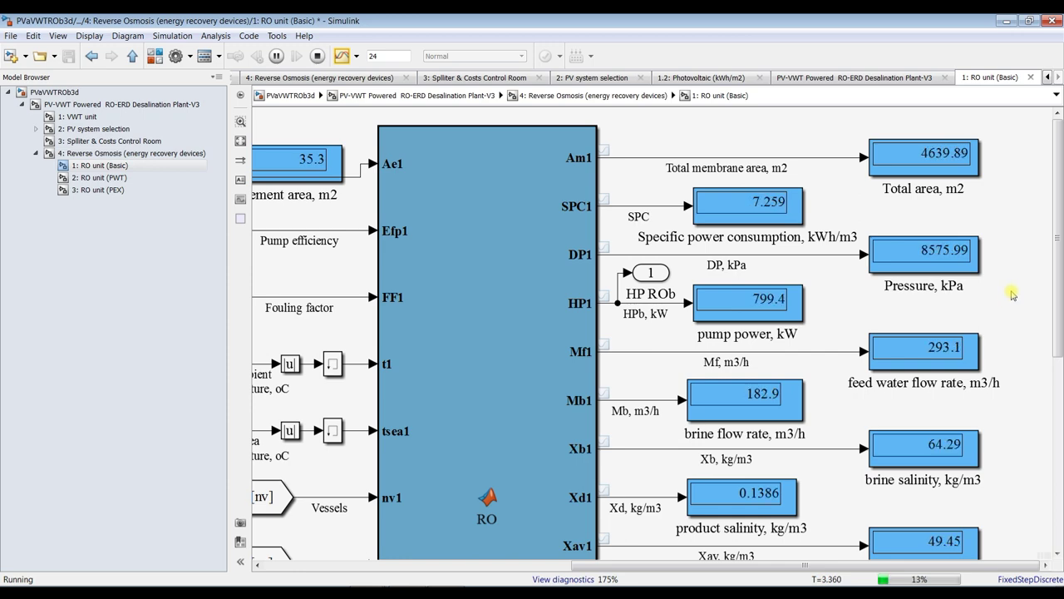
Step: Go back to the model's top level, reopen the Signal Builder maximized and select the Ne signal for editing
click(65, 105)
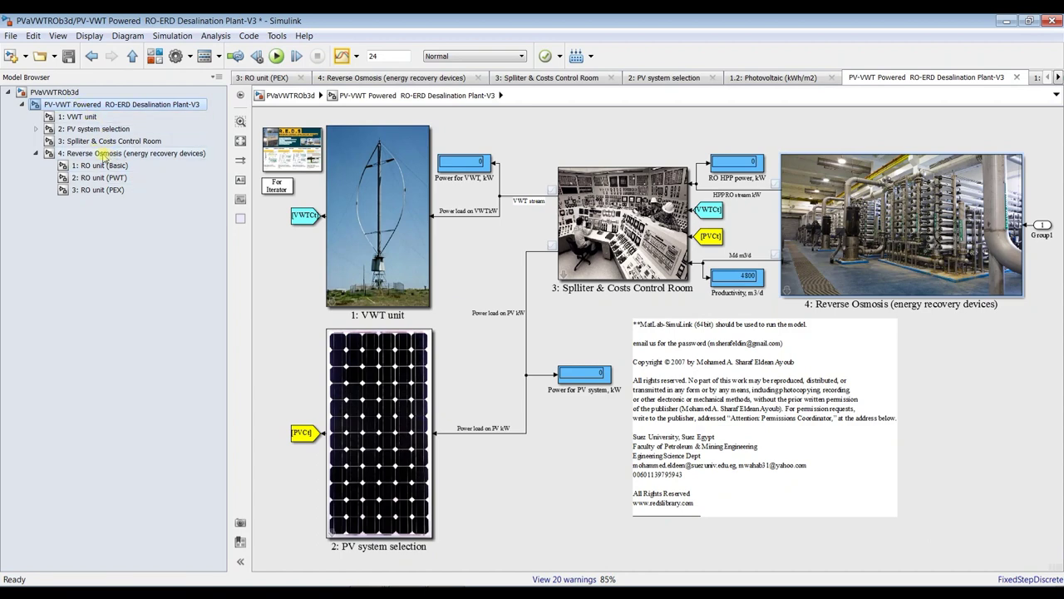
click(55, 93)
double_click(359, 266)
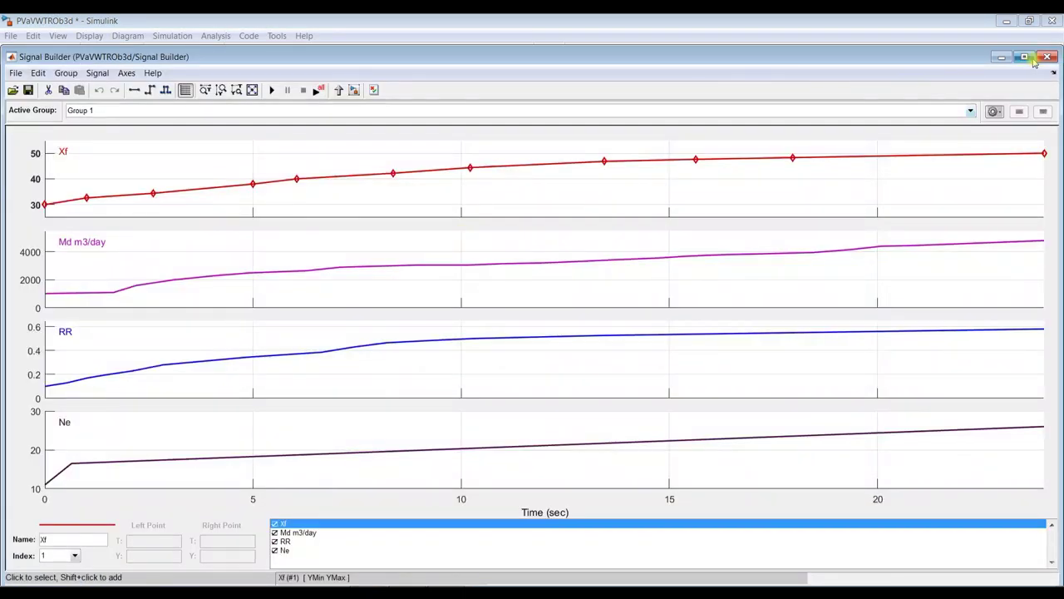
click(1029, 58)
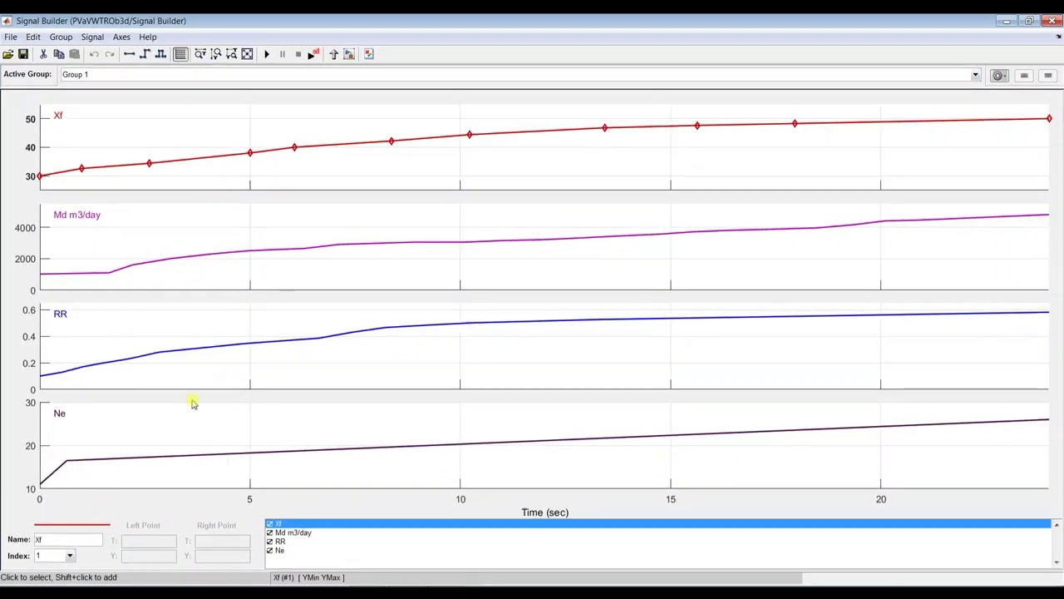
click(53, 474)
Step: Raise Ne to about 30 at the start, about 33 at 0.6 s and about 37 at the end, and save the signals
drag(39, 484, 40, 423)
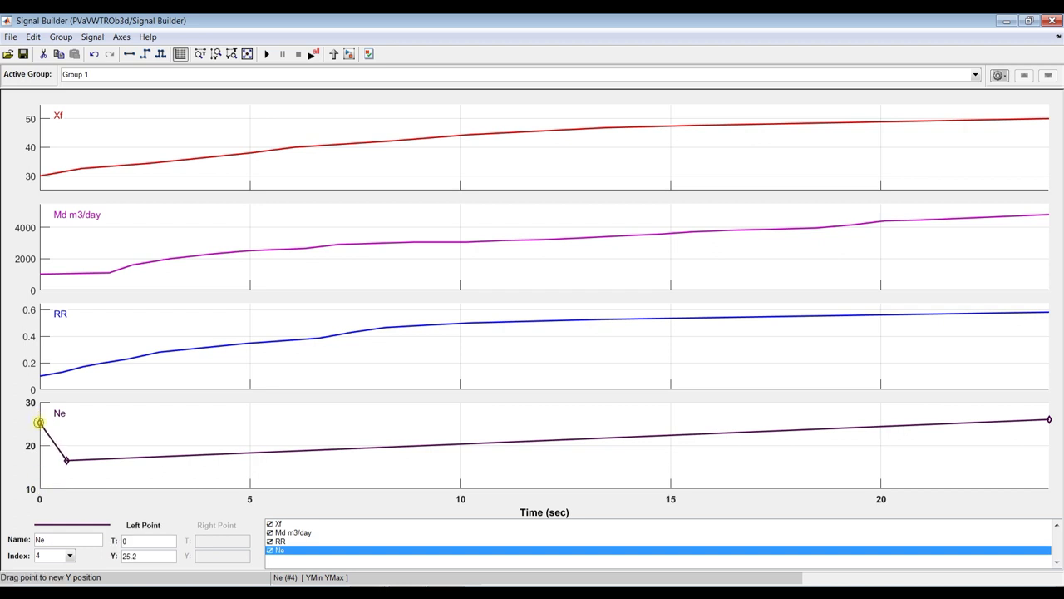
drag(66, 461, 81, 403)
drag(1048, 422, 1040, 375)
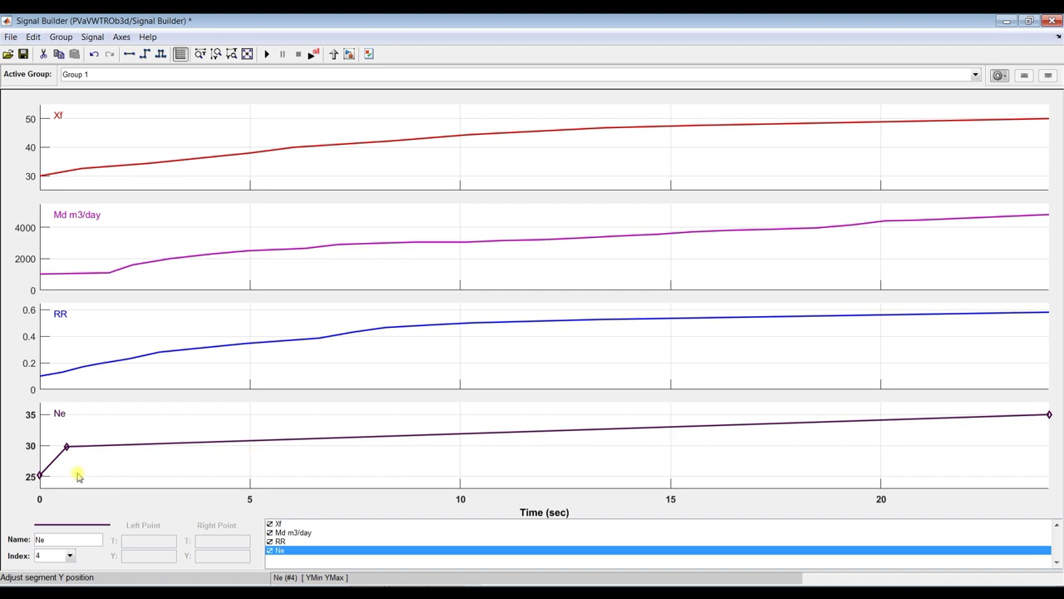
drag(39, 475, 66, 427)
drag(1049, 414, 1049, 404)
click(465, 202)
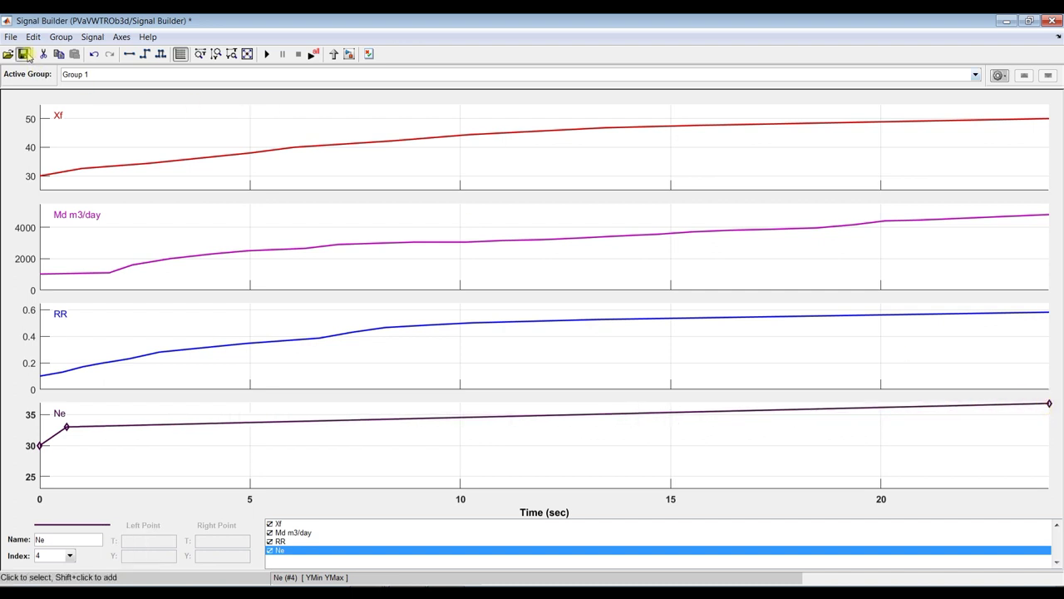
Step: Switch to the PVaVWTROb3d model window, open RO unit (Basic) and rerun the simulation
mouse_move(336, 582)
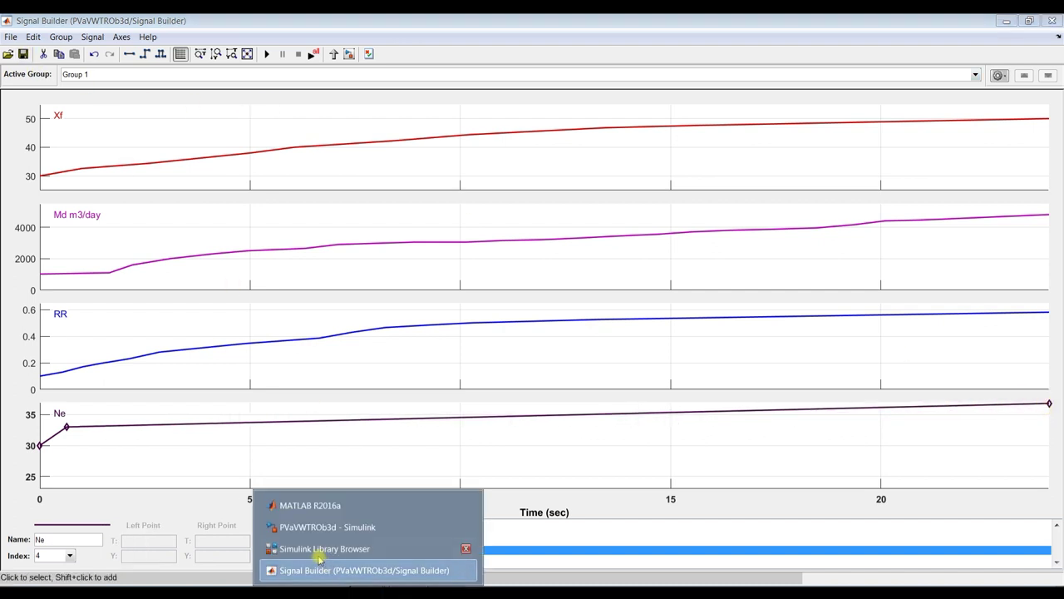
click(329, 526)
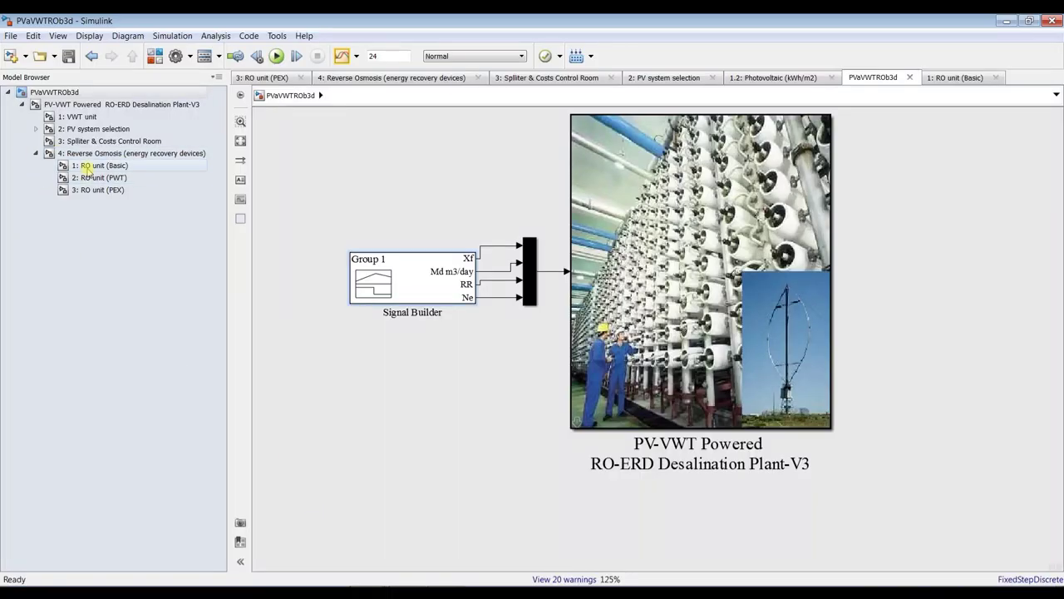
click(148, 166)
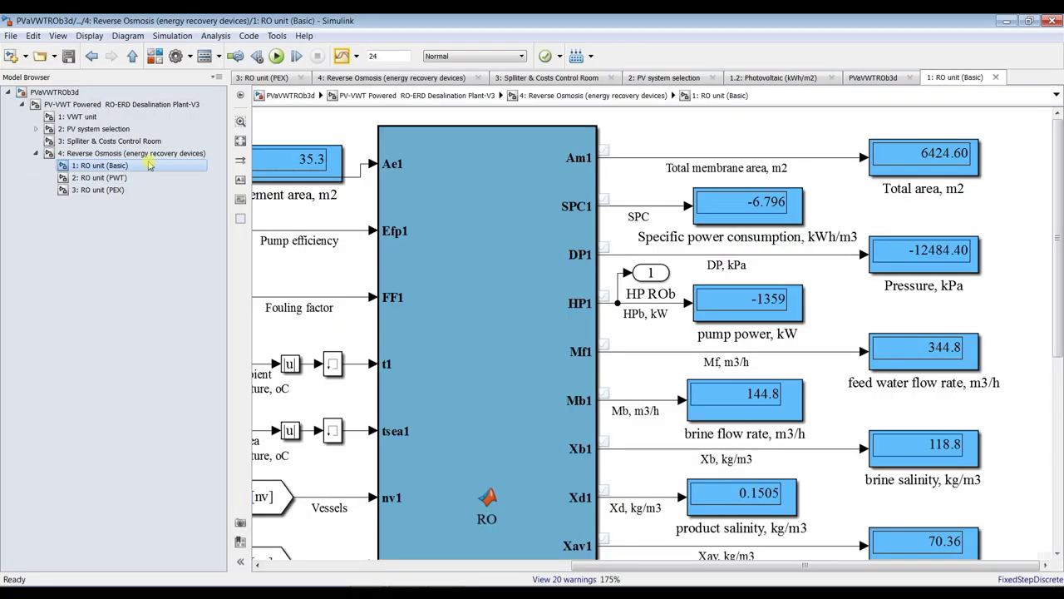
click(276, 55)
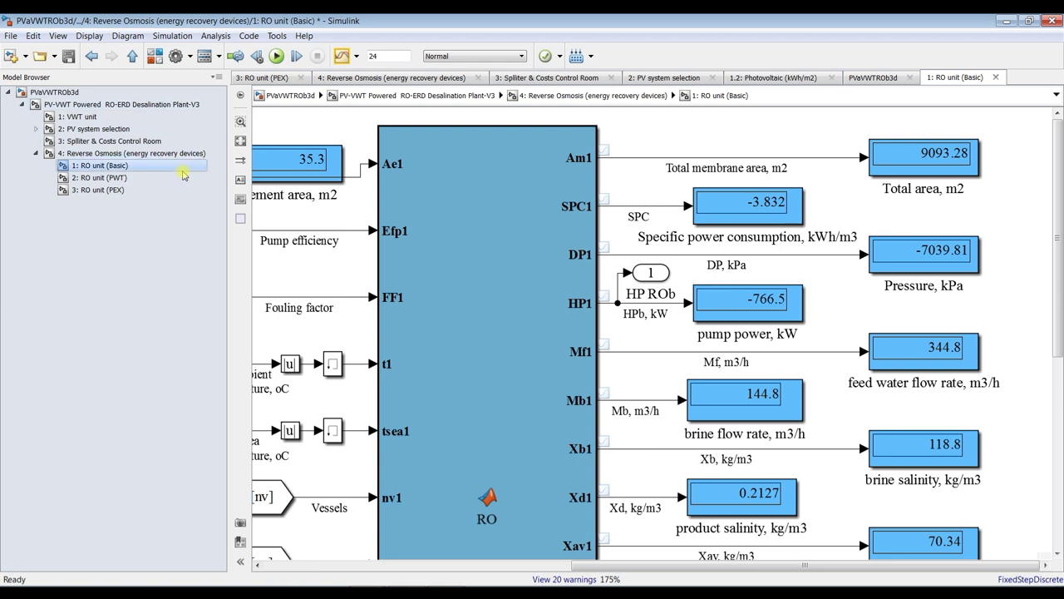
Step: Return to the model's top level, reopen the Signal Builder and select the RR signal for editing
click(71, 93)
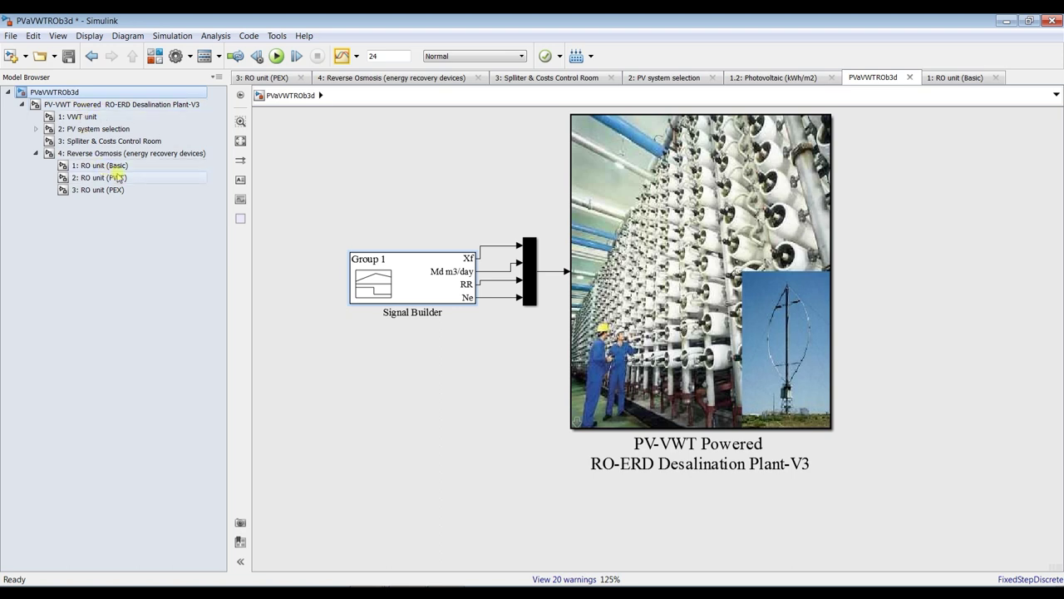
double_click(401, 281)
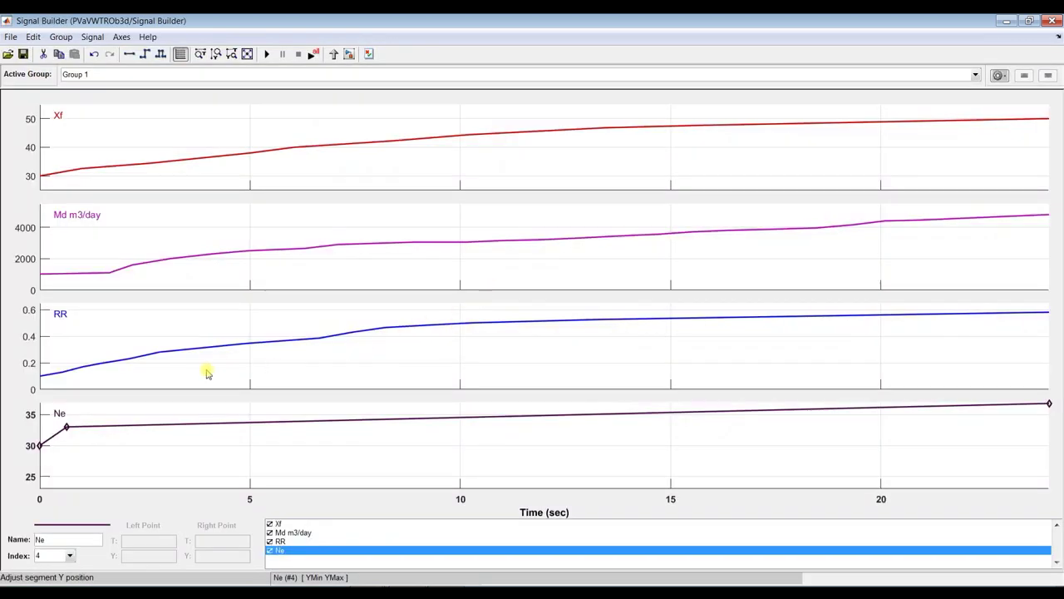
click(992, 315)
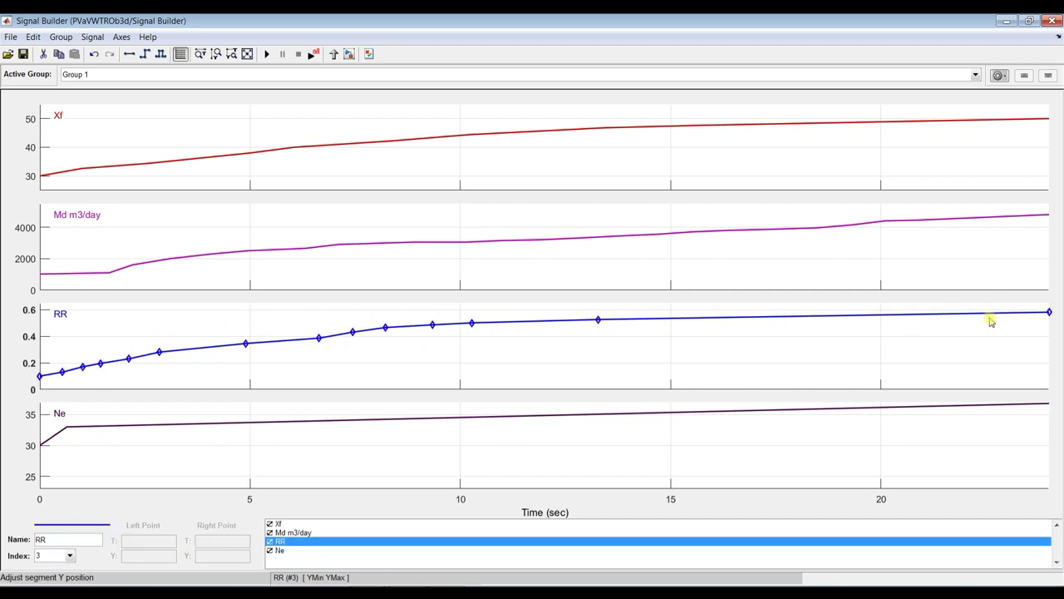
Step: Delete the RR points between about 5 s and 13 s, lower its end value to about 0.37, and save the signals
drag(1049, 312, 1052, 344)
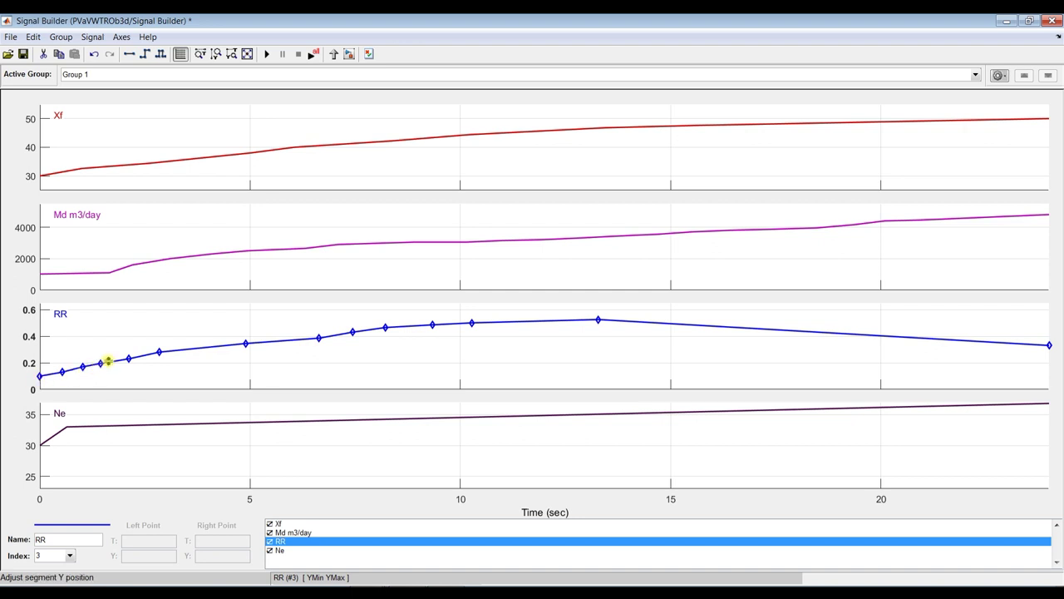
click(246, 342)
key(Delete)
key(Delete)
key(Delete)
key(Delete)
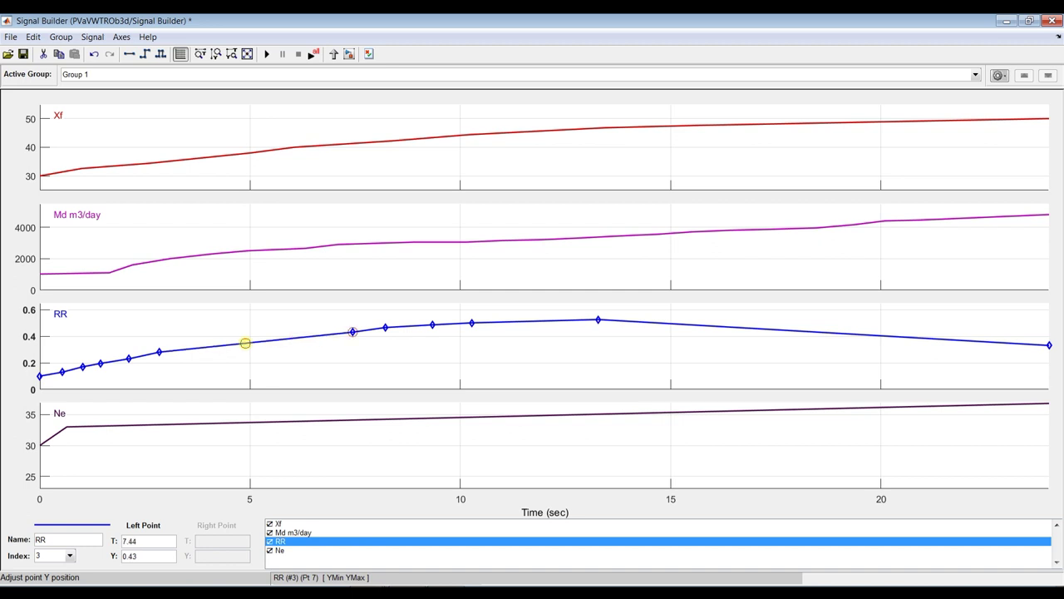
key(Delete)
key(Delete)
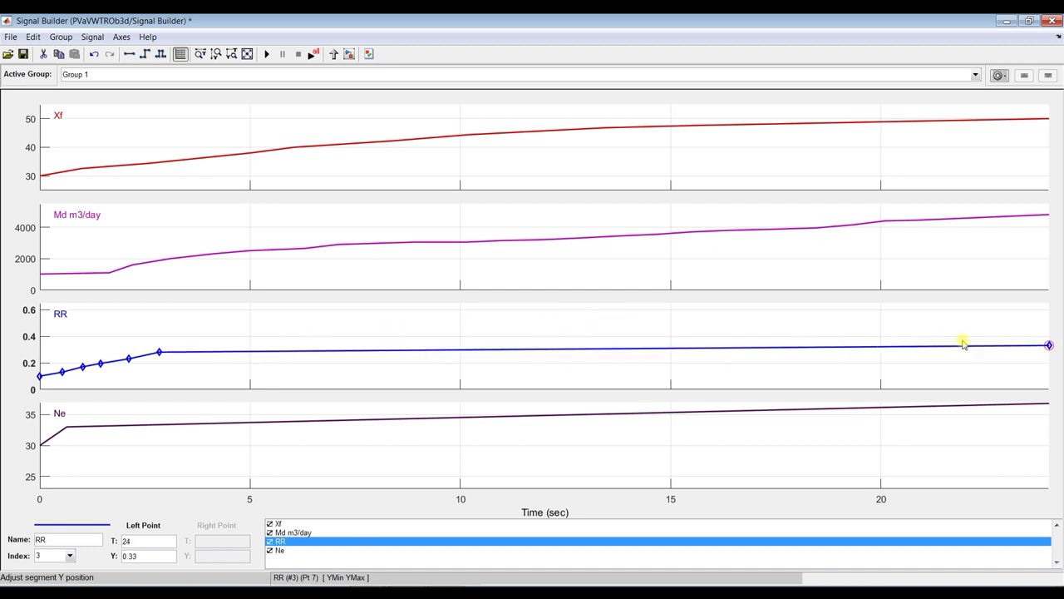
drag(1049, 345, 1048, 339)
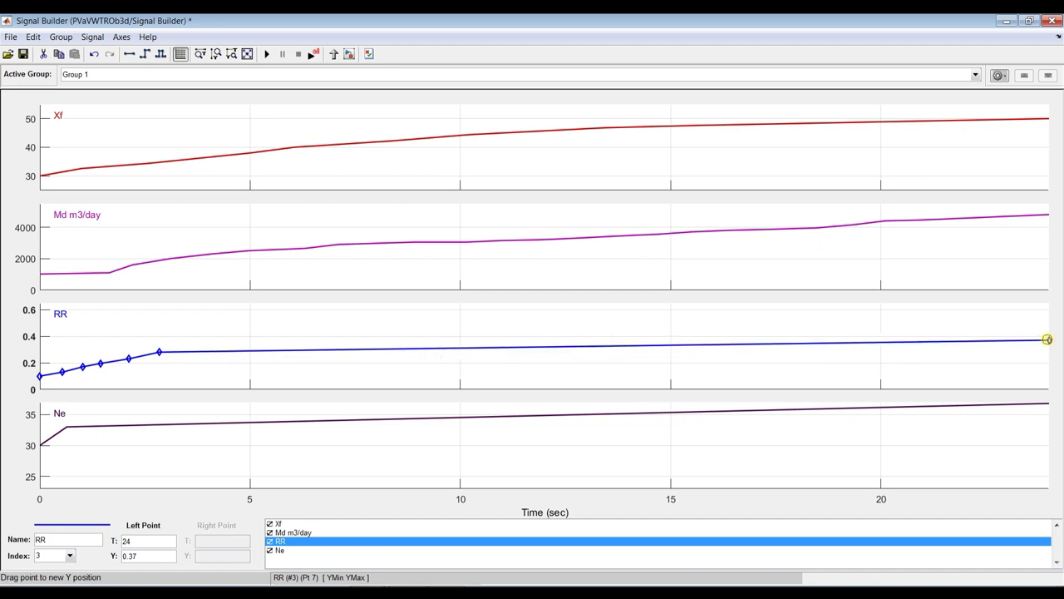
drag(1048, 340, 1048, 339)
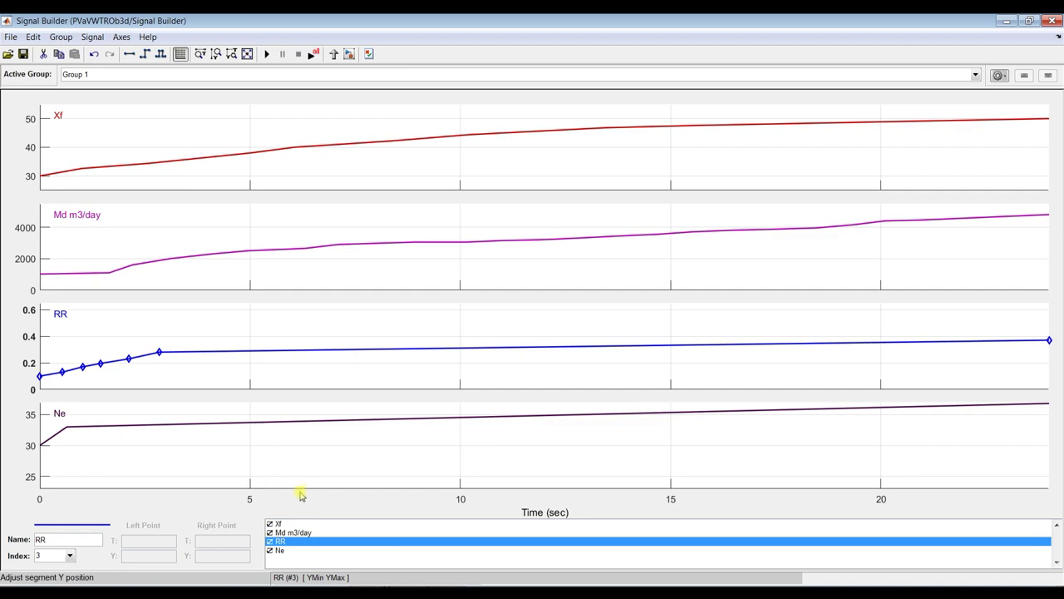
Step: Switch to the PVaVWTROb3d model window, open RO unit (Basic) and rerun the simulation
click(321, 592)
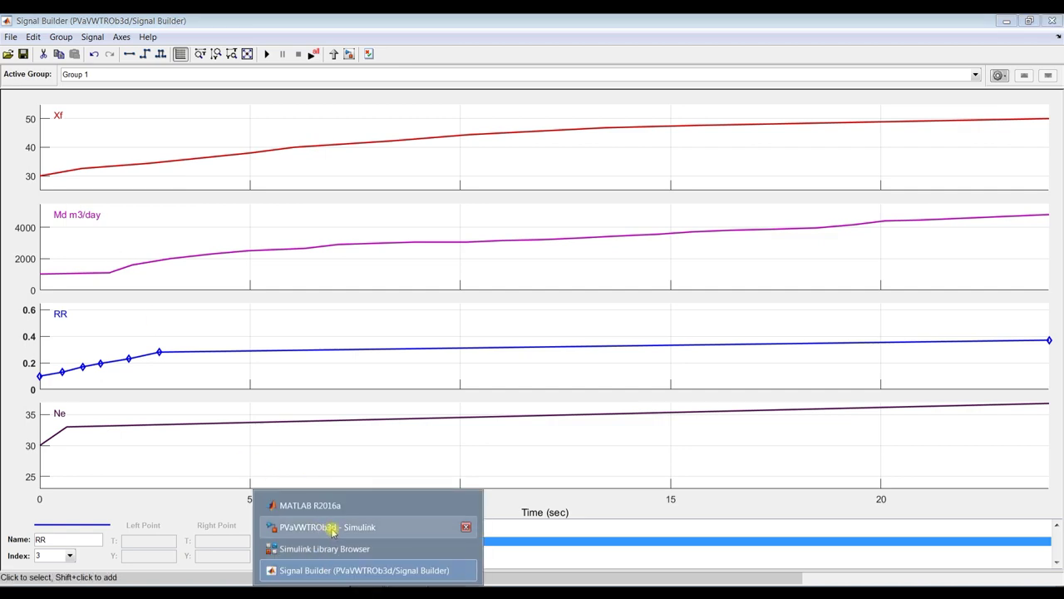
click(332, 532)
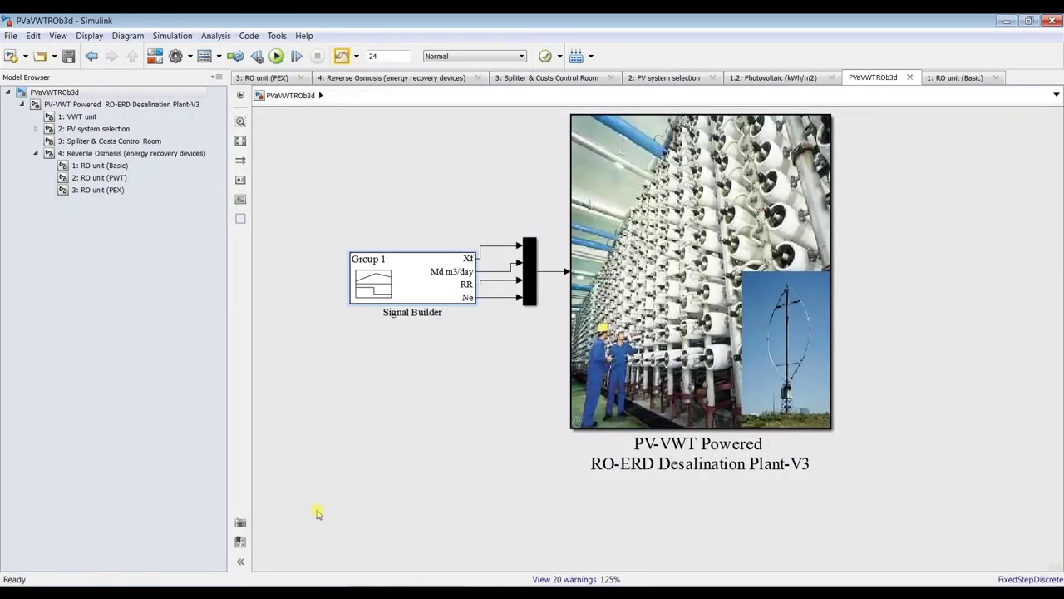
click(97, 166)
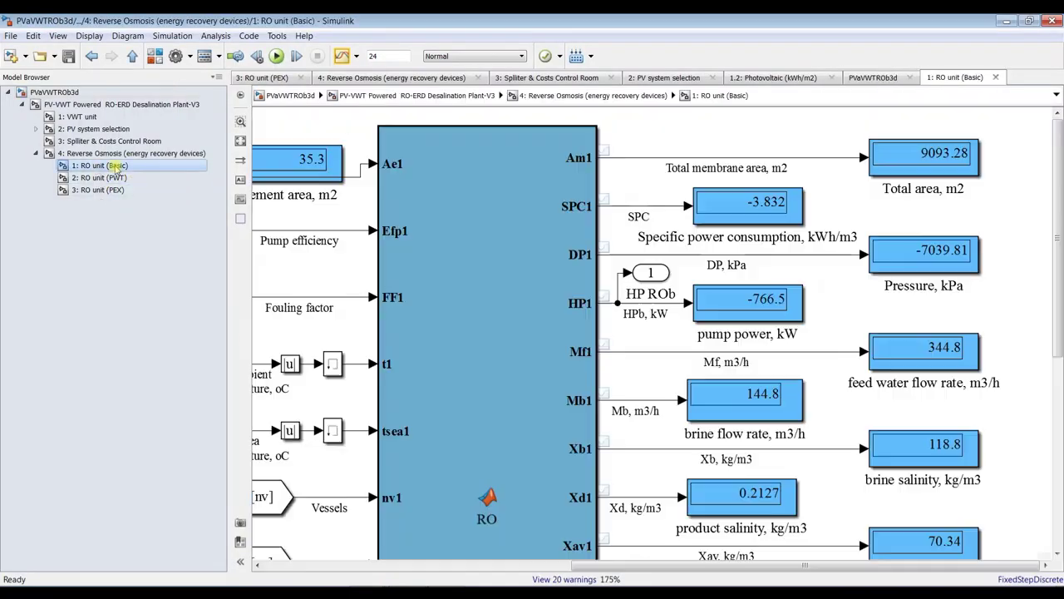
click(278, 55)
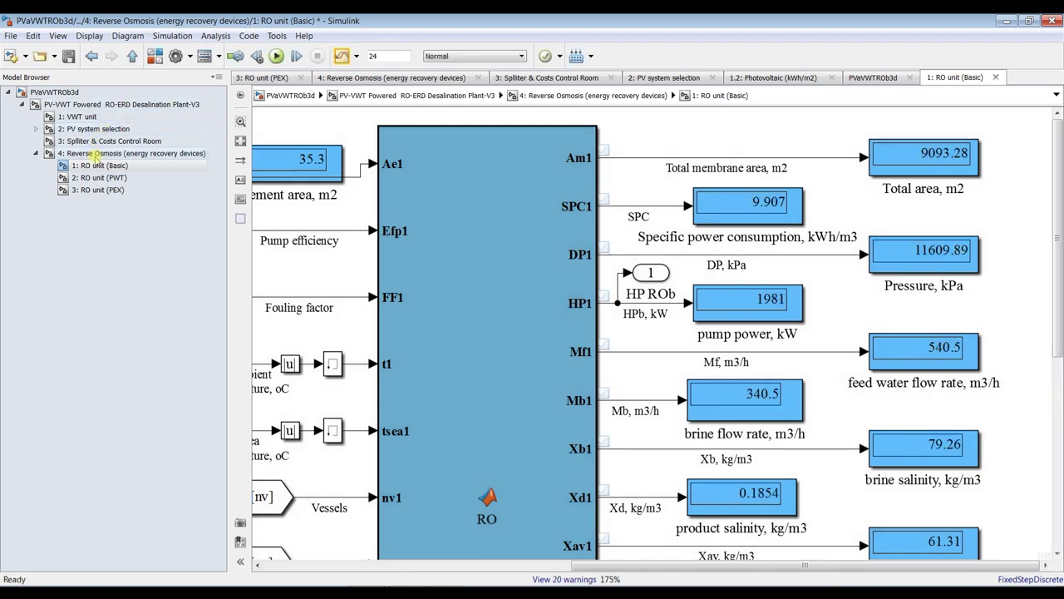
Step: Go back to the model's top level, reopen the Signal Builder and move the RR point at 2.84 s to about 0.29
click(73, 92)
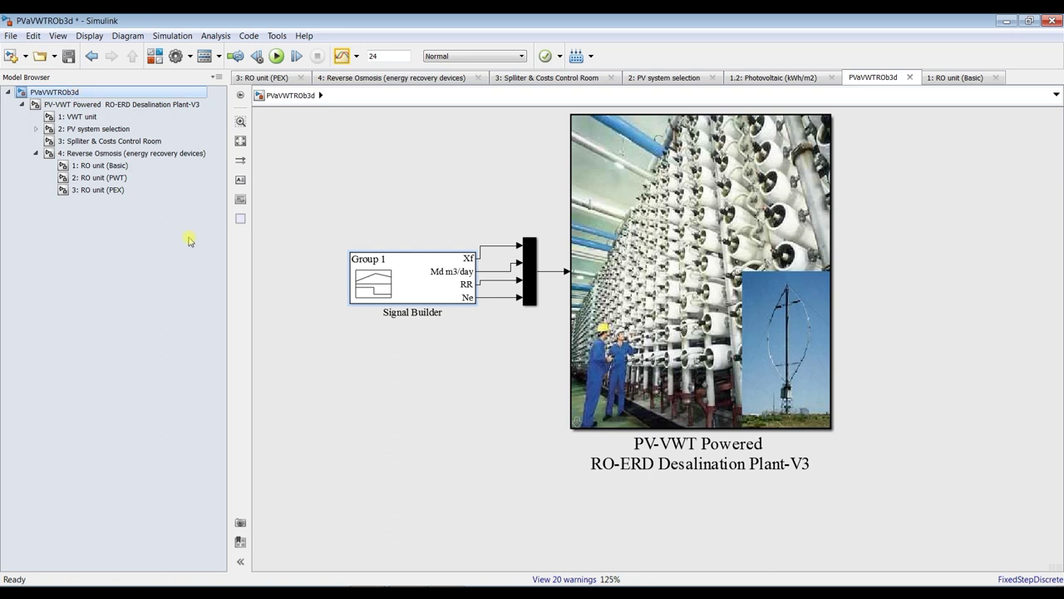
double_click(429, 286)
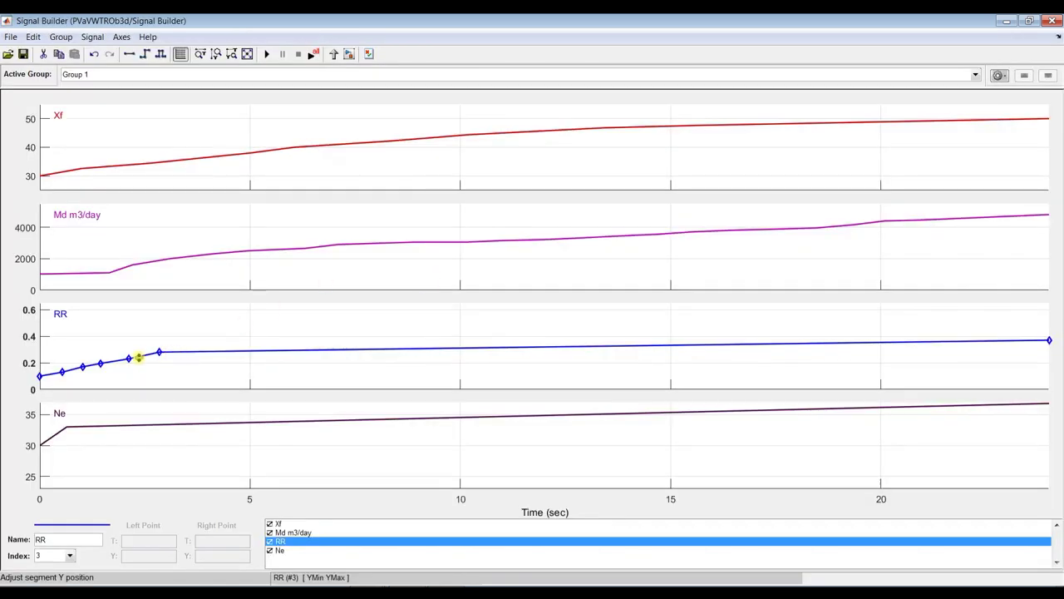
drag(158, 351, 161, 350)
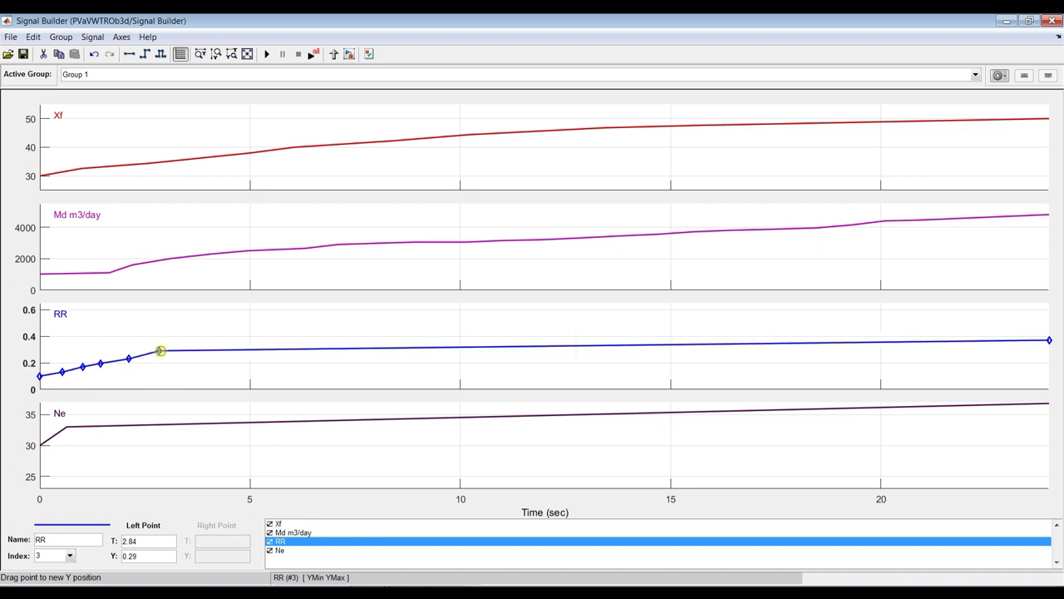
key(Delete)
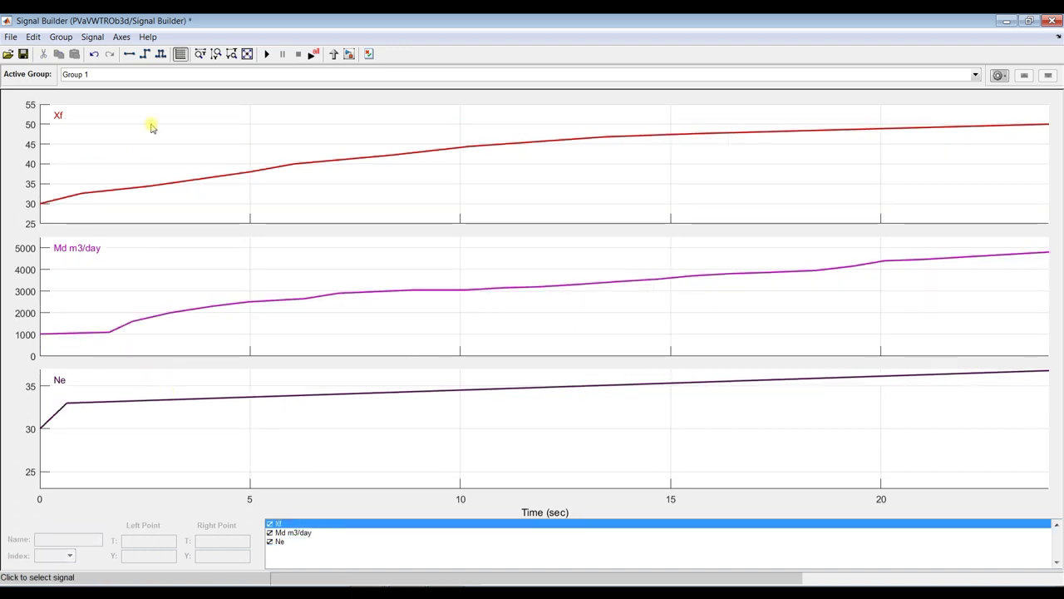
click(33, 37)
click(51, 53)
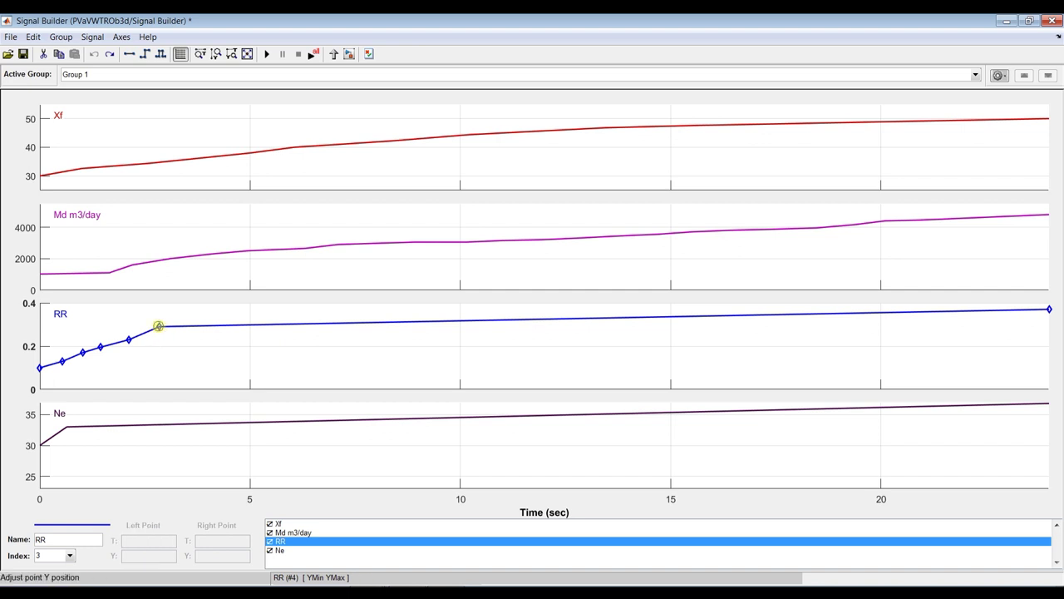
Step: Delete RR's 2.84 s point, lower its end to about 0.29 and its 1 to 2.1 s points to about 0.15–0.19, and save the signals
click(158, 326)
key(Delete)
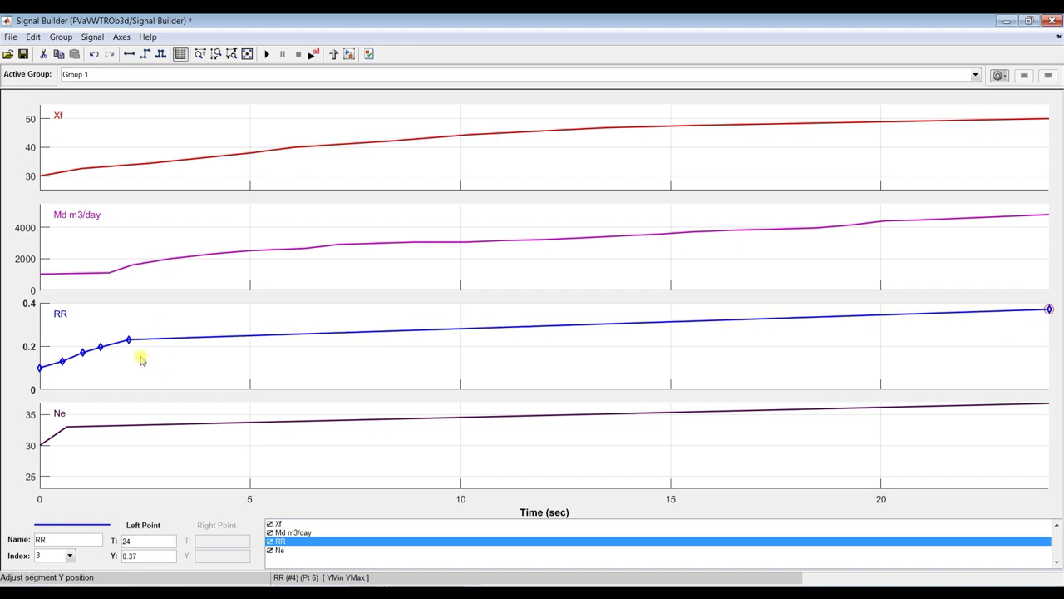
click(1049, 308)
drag(1048, 308, 1049, 327)
click(274, 344)
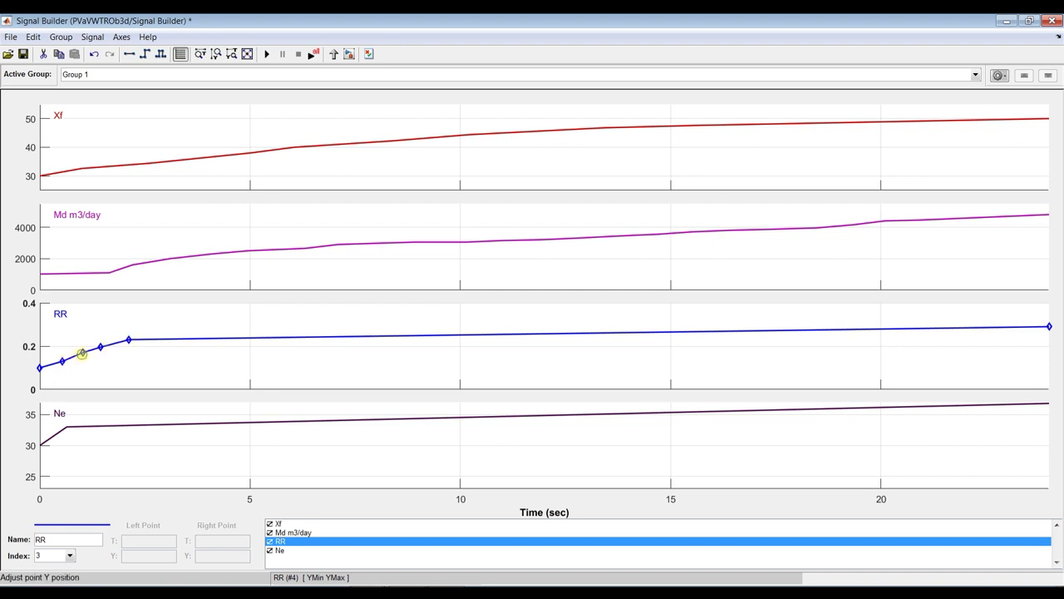
drag(81, 354, 137, 350)
click(181, 363)
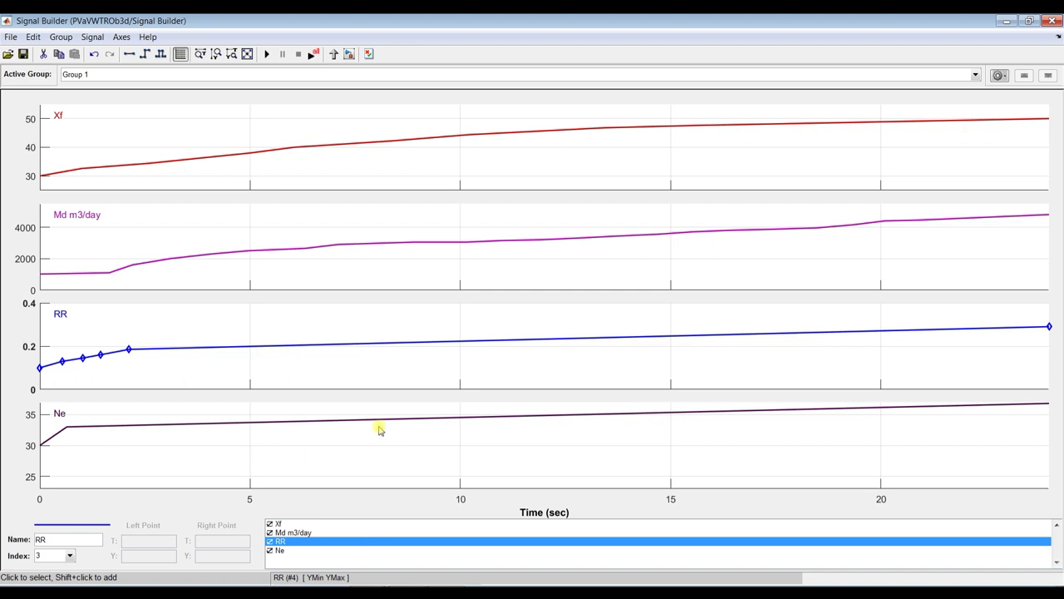
Step: Lower Ne to about 28.5 at the start, about 30 at 0.6 s and about 32 at the end, and save the signals
click(905, 408)
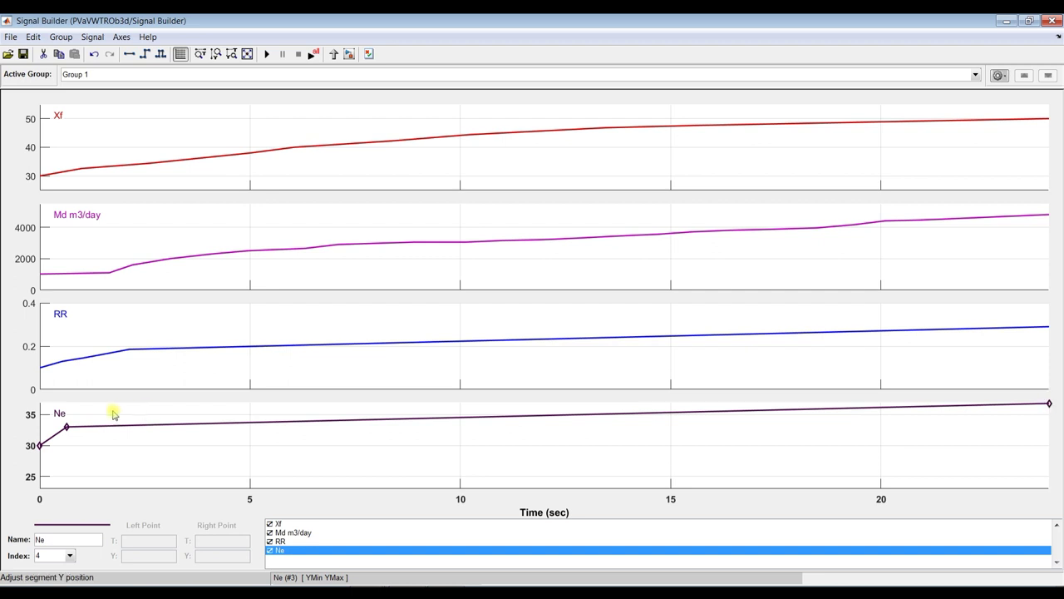
click(38, 446)
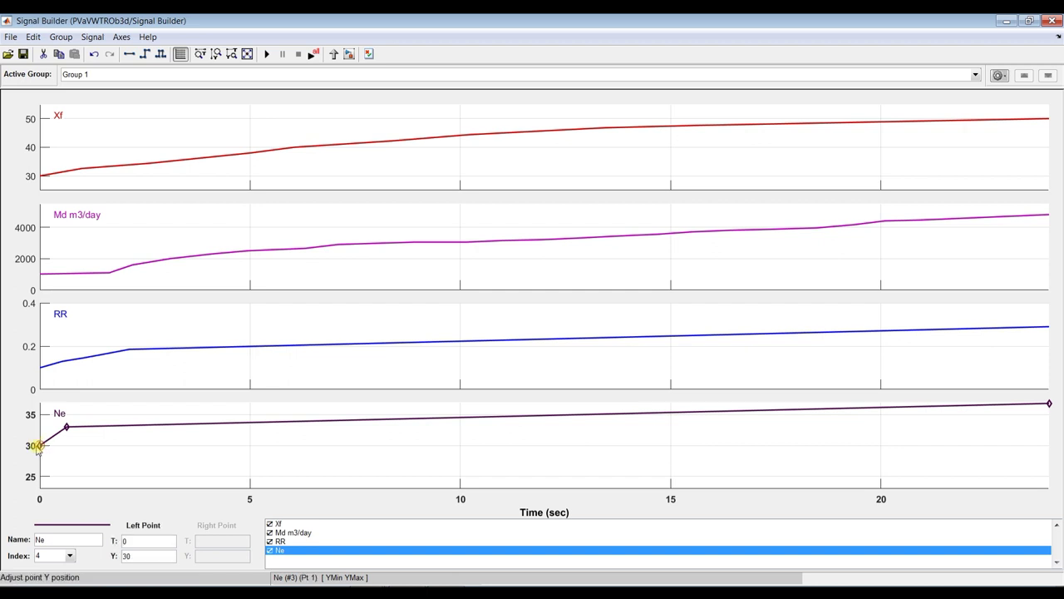
drag(40, 445, 67, 447)
drag(1047, 406, 1048, 432)
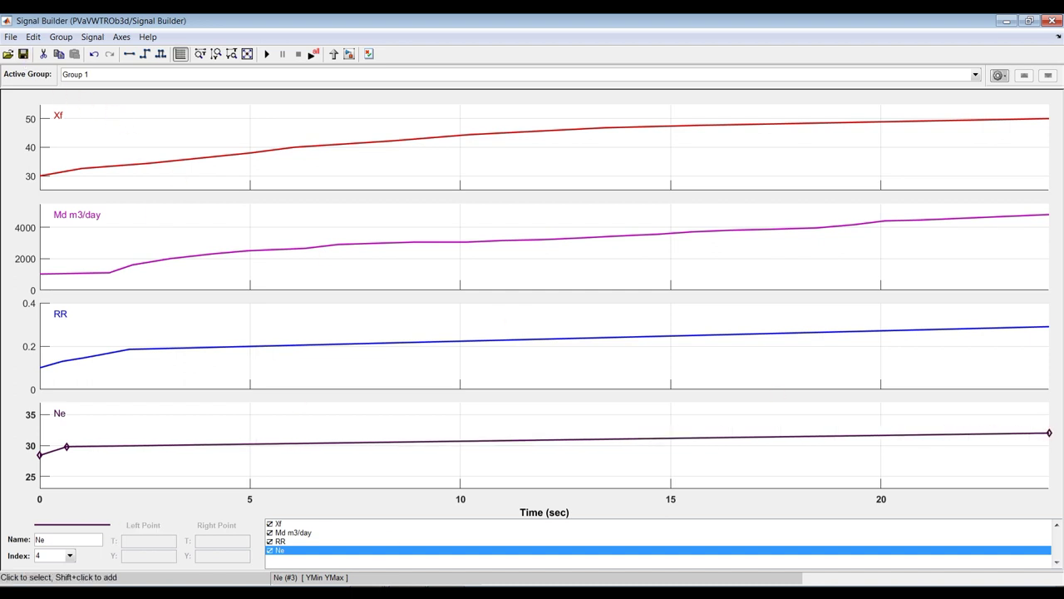
Step: Switch to the PVaVWTROb3d model window and rerun the simulation from RO unit (Basic)
click(280, 526)
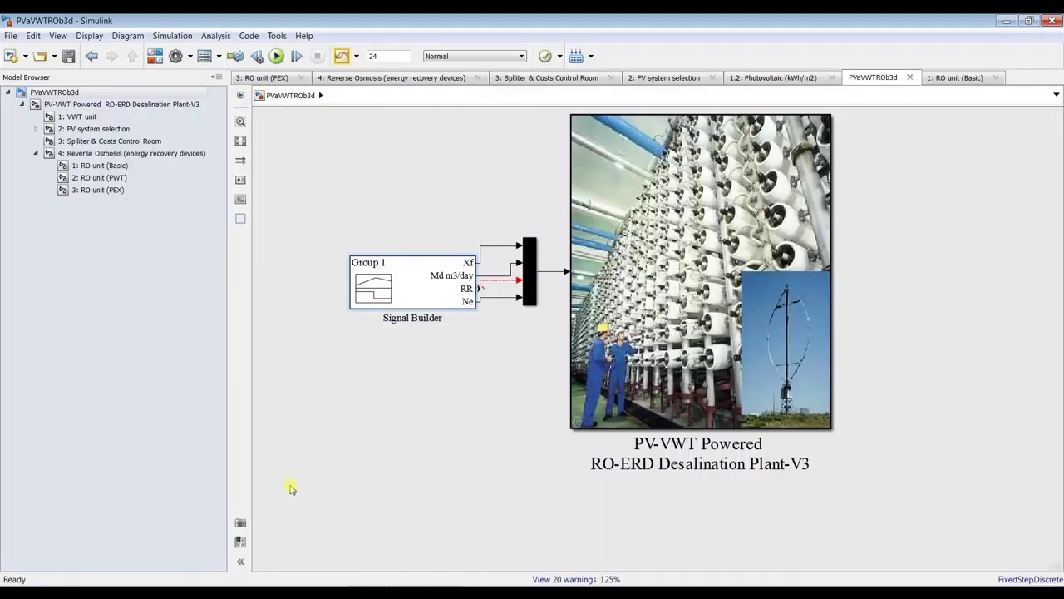
click(84, 166)
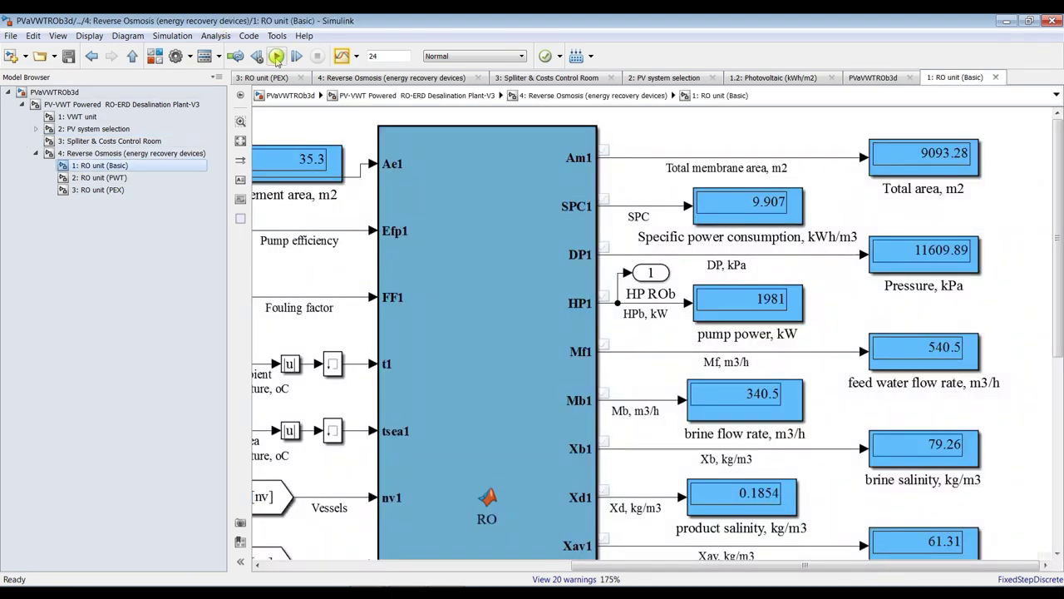
click(277, 56)
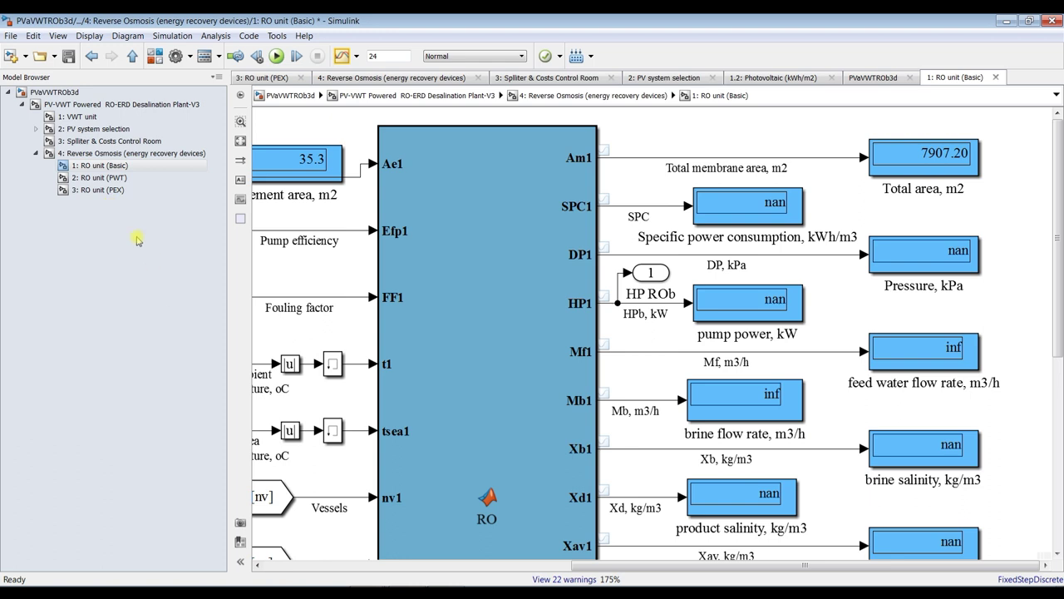
Step: At the model's top level, replace the broken connection from the Signal Builder's RR output to the mux's third input
click(83, 93)
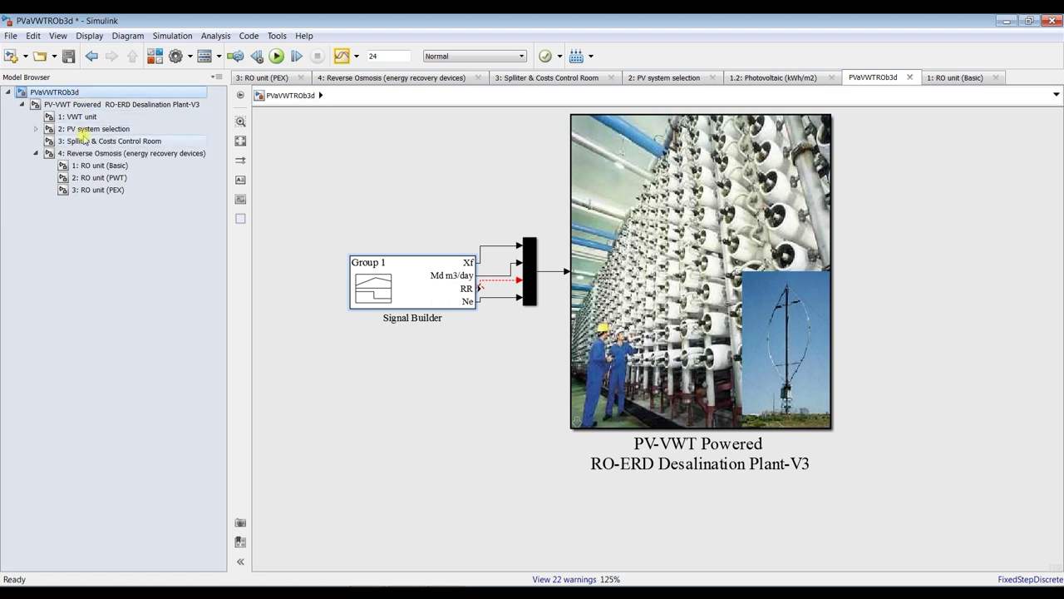
click(498, 282)
key(Delete)
drag(481, 288, 524, 279)
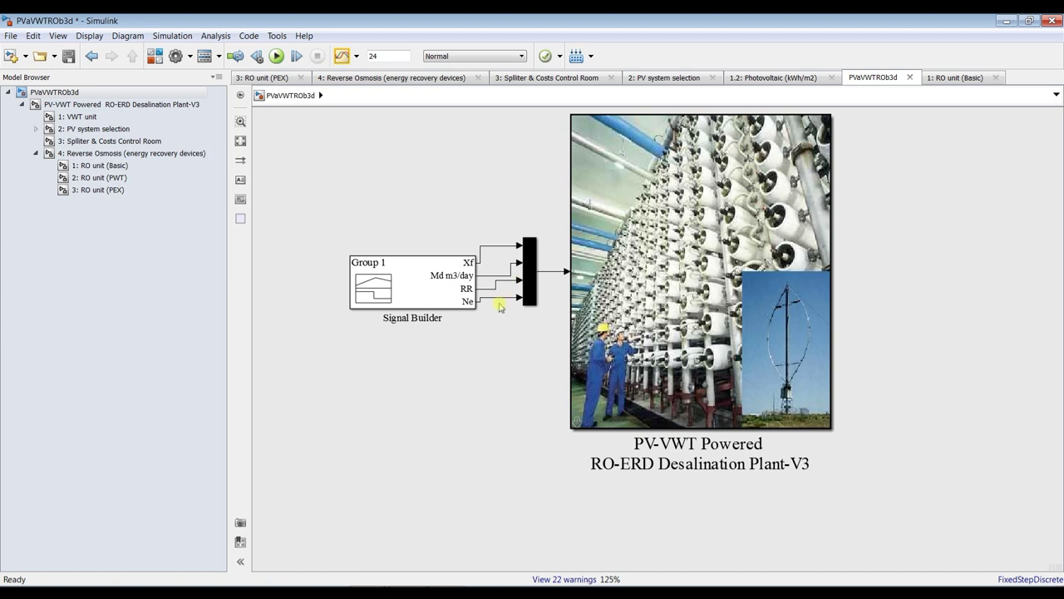
Step: Open RO unit (Basic), save the model and rerun the simulation
click(100, 165)
click(68, 56)
click(277, 55)
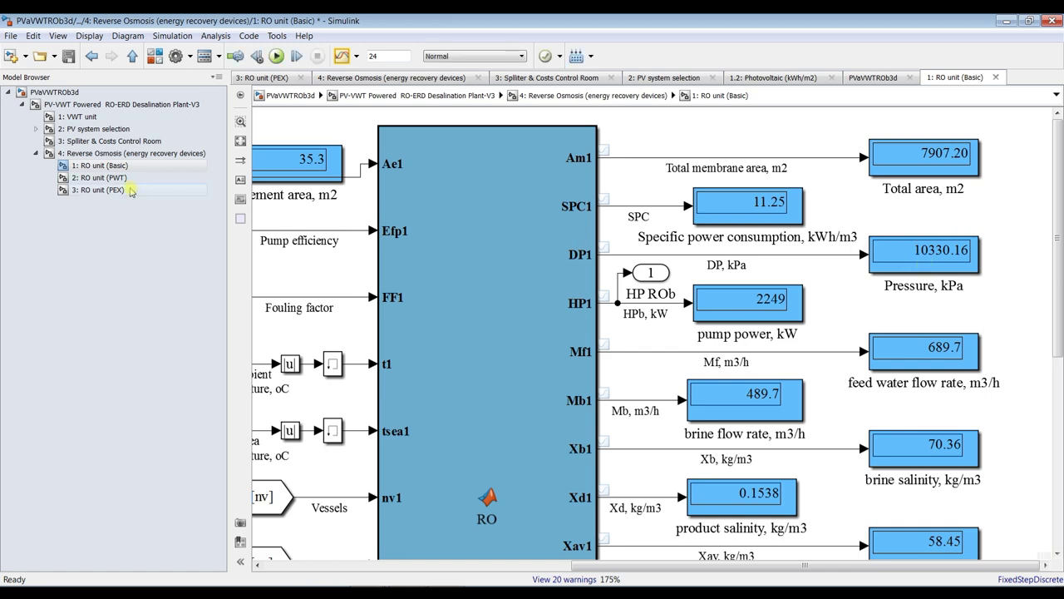
Step: Reopen the Signal Builder from the top level and lower Ne to about 25.8 at the start, 26.7 at 0.6 s and 29.3 at the end
click(55, 92)
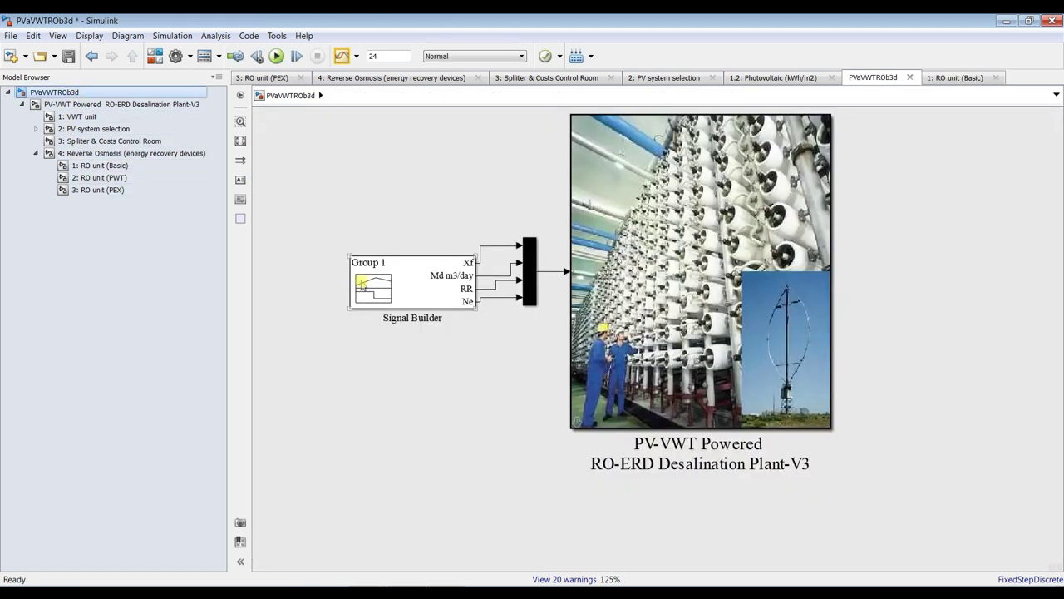
double_click(404, 276)
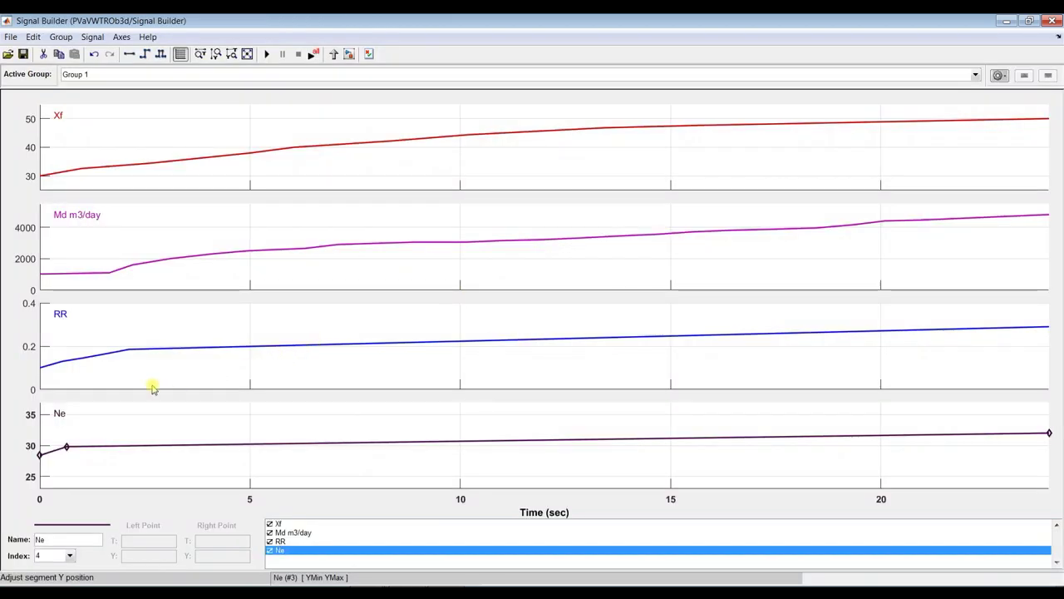
click(39, 454)
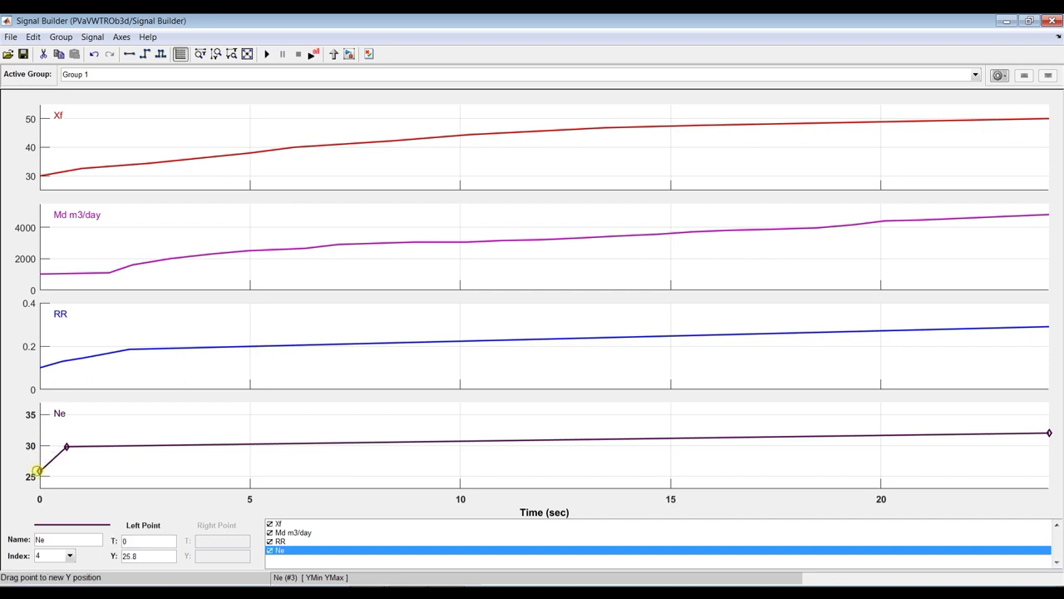
drag(67, 446, 78, 464)
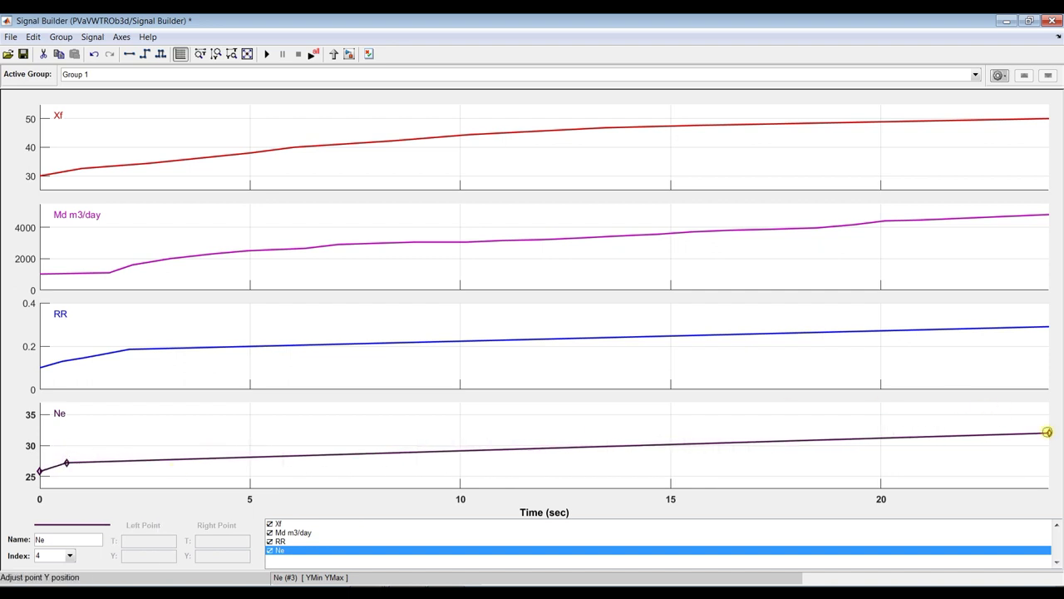
drag(1046, 432, 1049, 449)
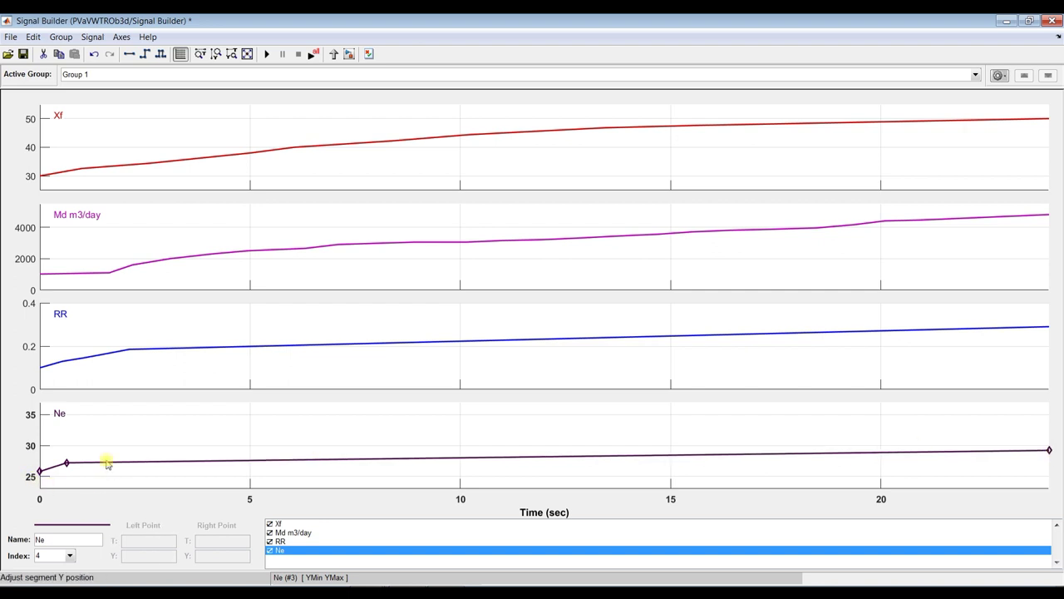
drag(66, 462, 67, 467)
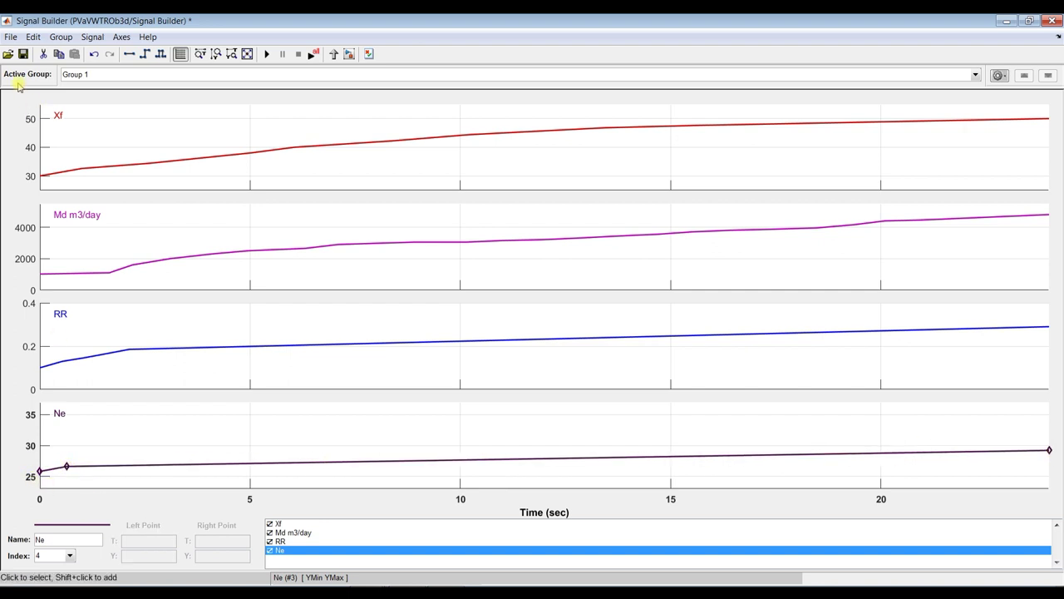
Step: Return to RO unit (Basic) and delete all stored runs from the Simulation Data Inspector
click(1053, 19)
click(98, 165)
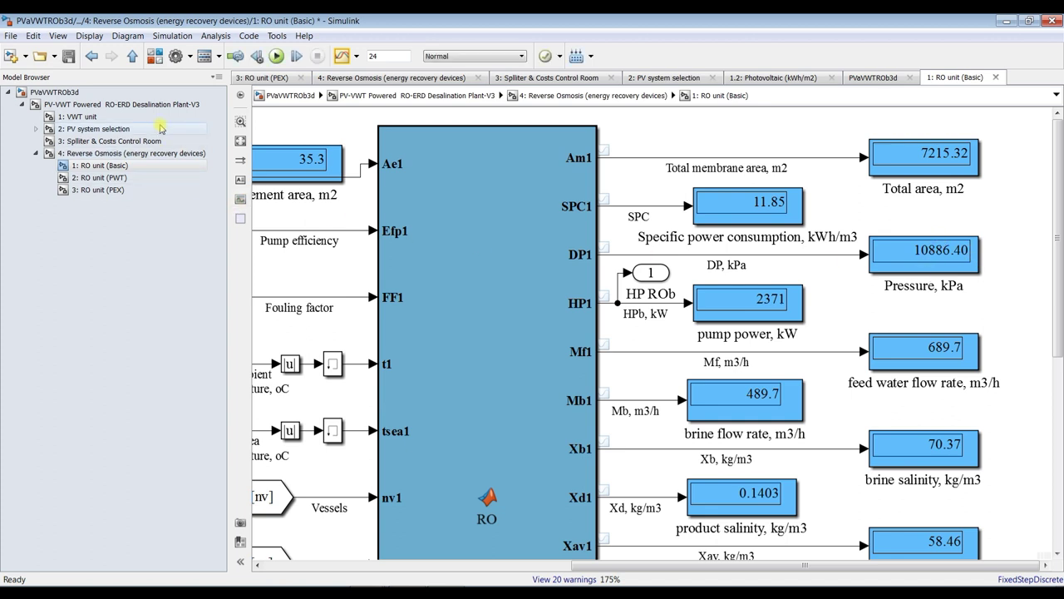
click(341, 56)
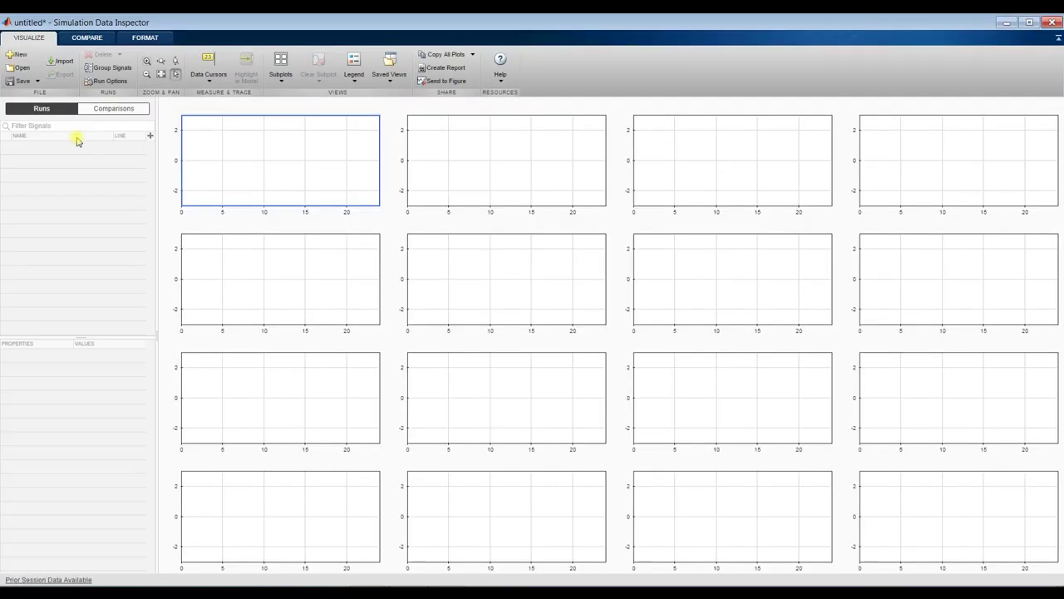
click(49, 148)
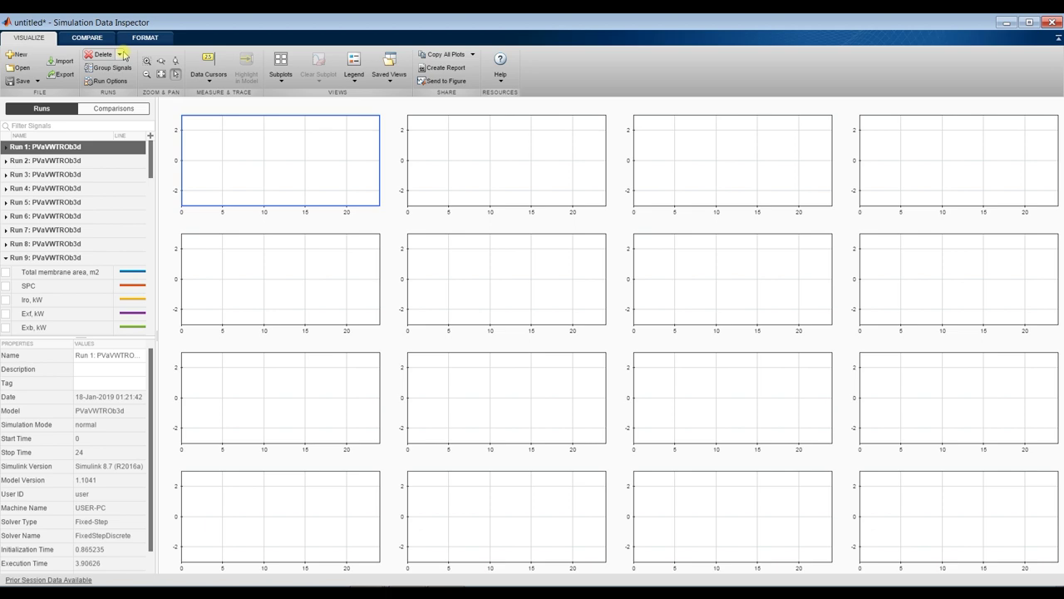
click(119, 54)
click(117, 91)
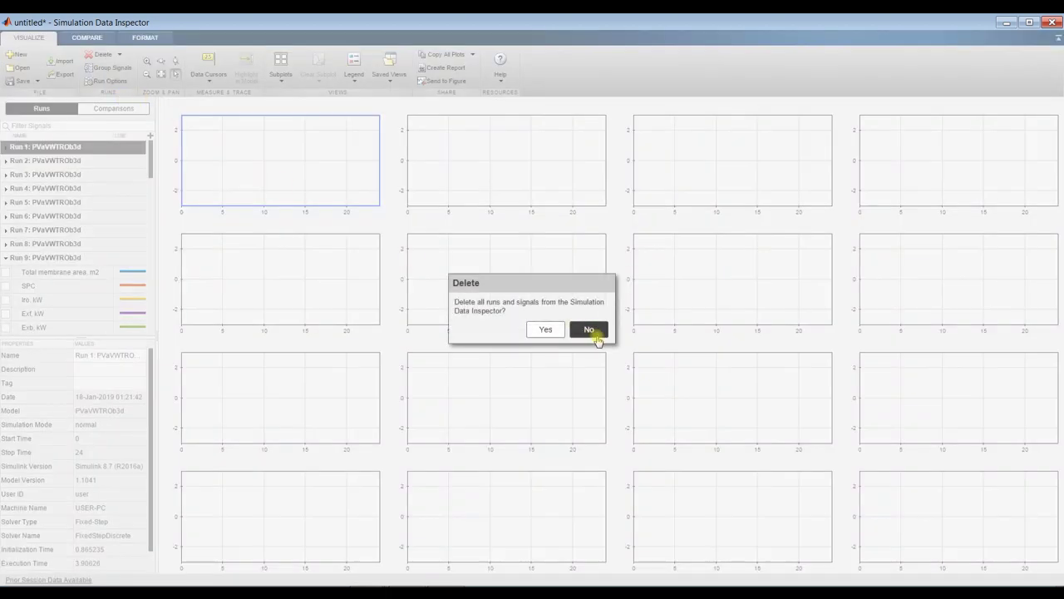
click(544, 330)
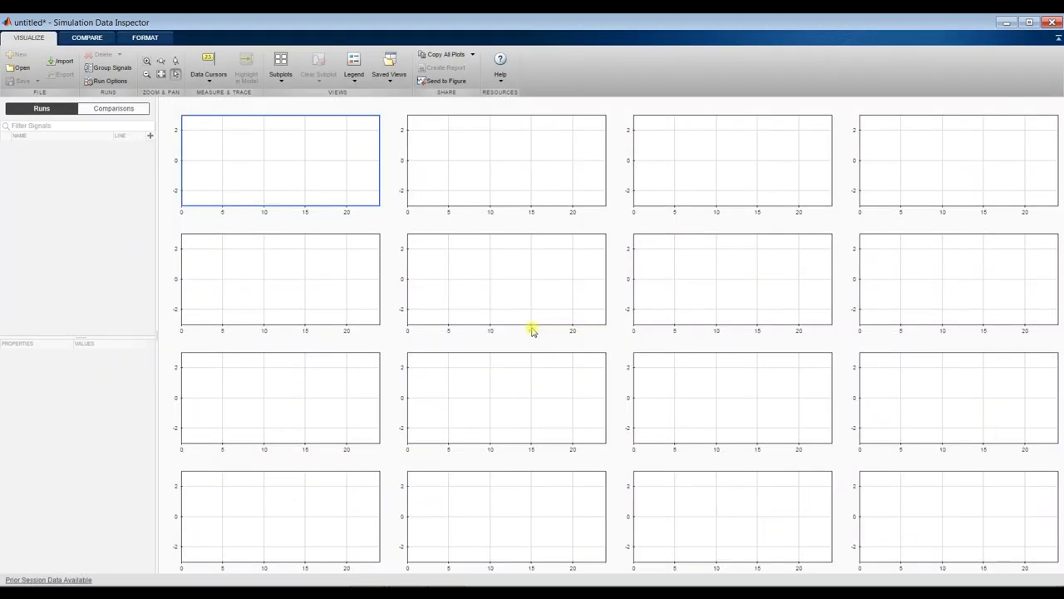
click(1053, 22)
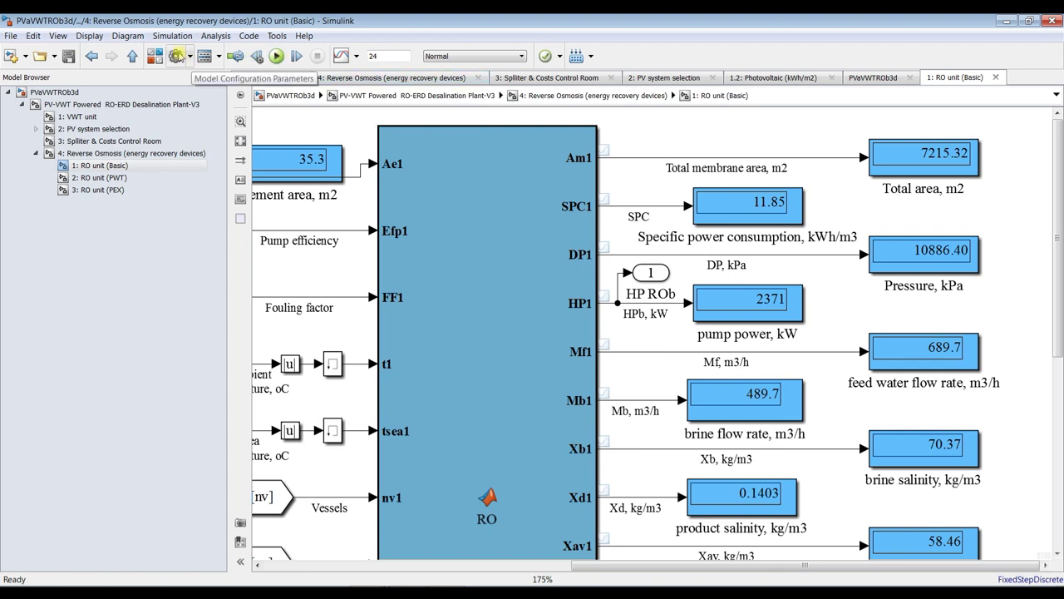
Step: Try the Variable-step solver type in the model configuration parameters and inspect its additional max, min and initial step size options
key(ctrl+e)
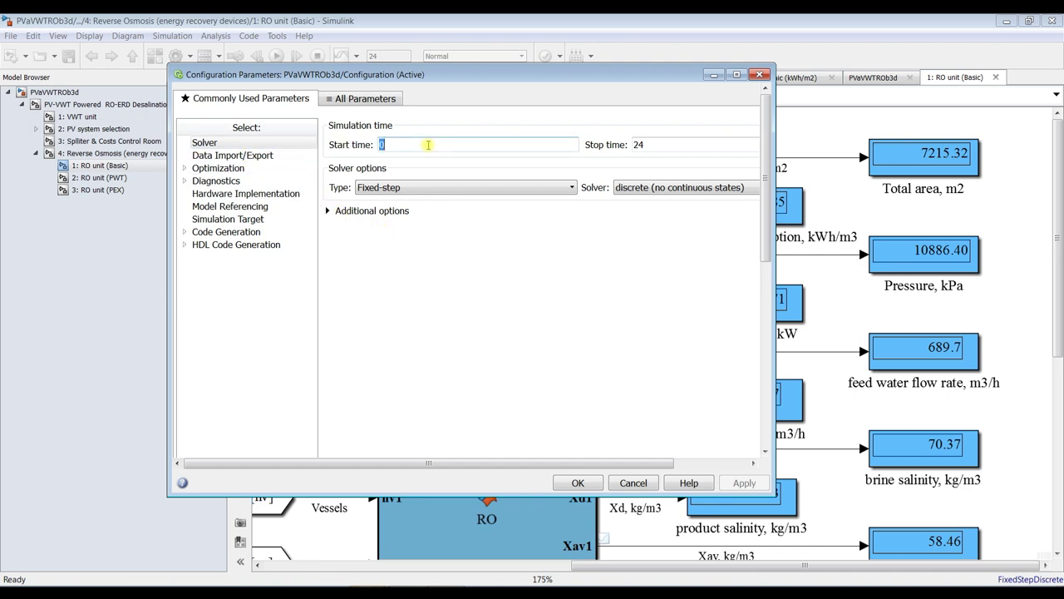
click(461, 188)
click(419, 198)
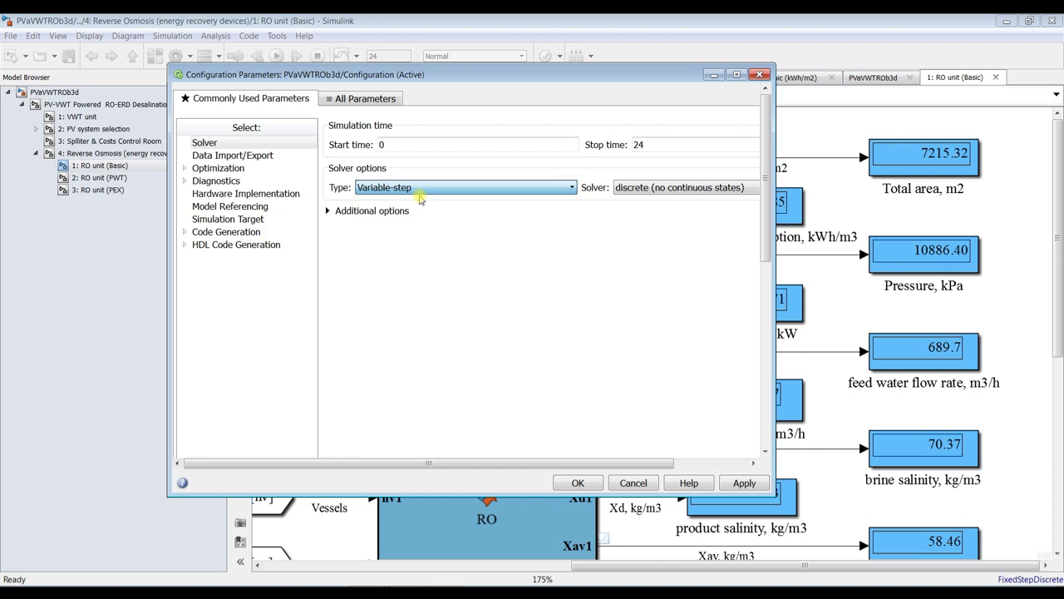
click(376, 210)
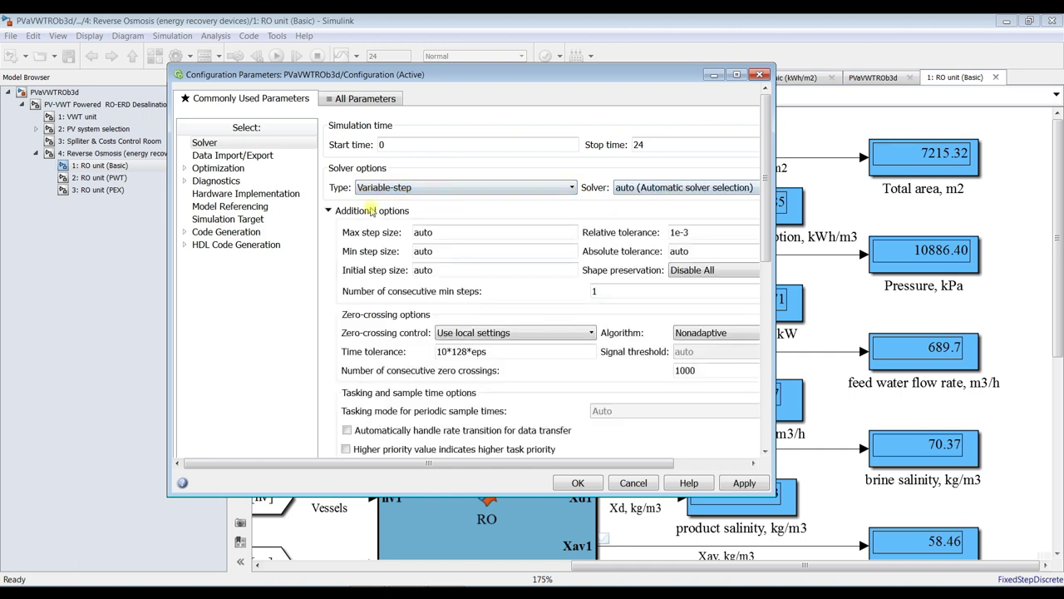
drag(439, 230, 356, 236)
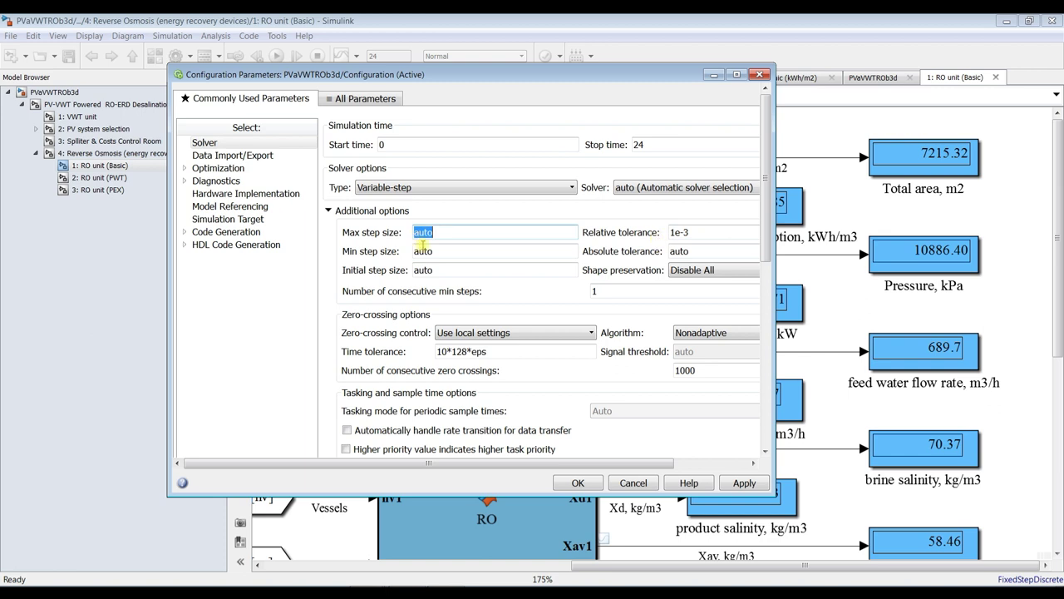
double_click(446, 251)
double_click(436, 270)
Step: Set the solver type to Fixed-step with the discrete (no continuous states) solver and apply the configuration
click(399, 191)
click(402, 211)
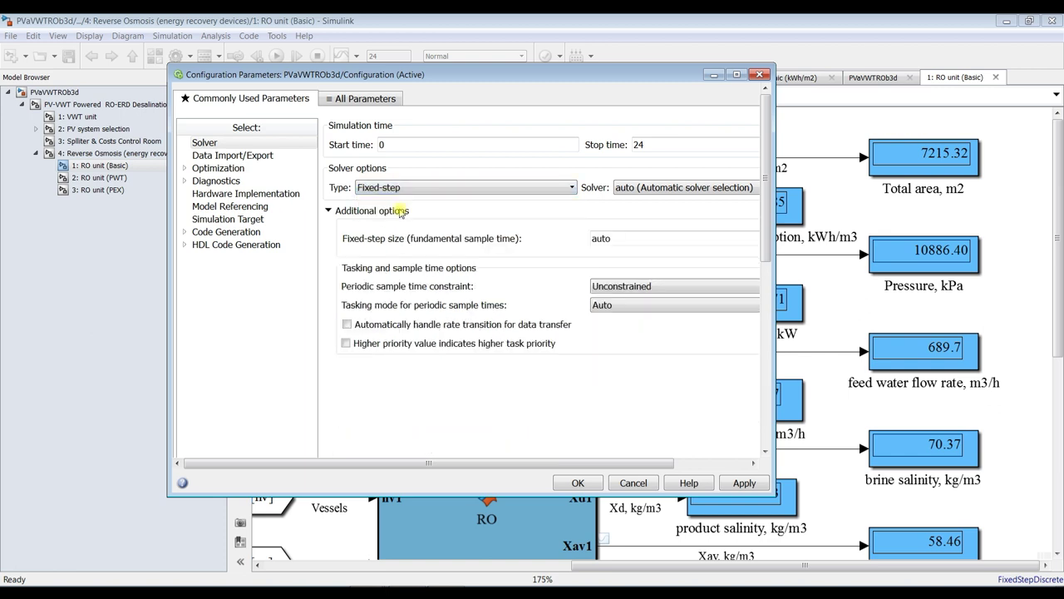
click(659, 188)
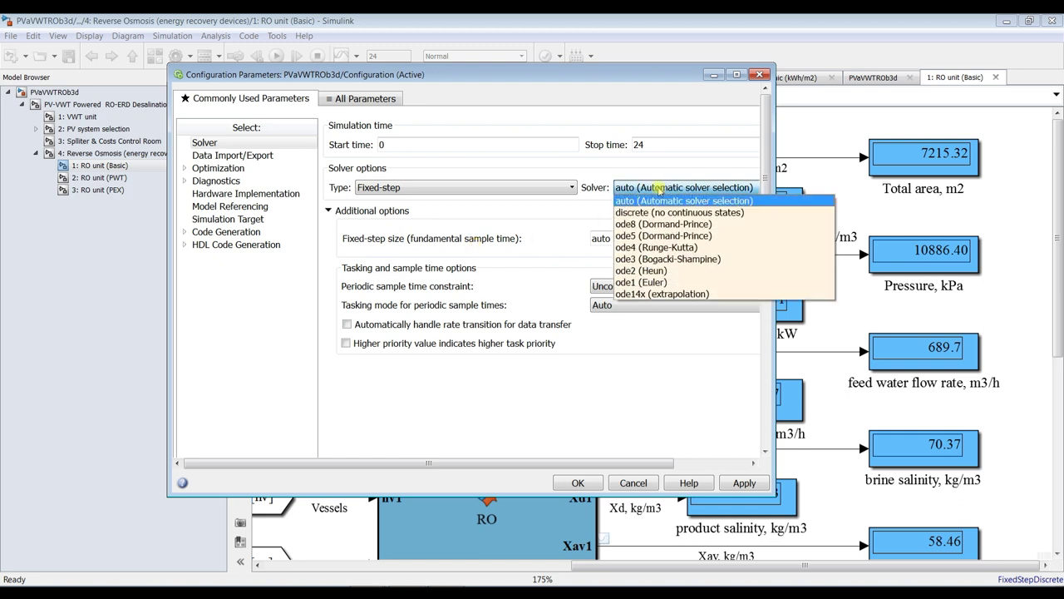
click(652, 208)
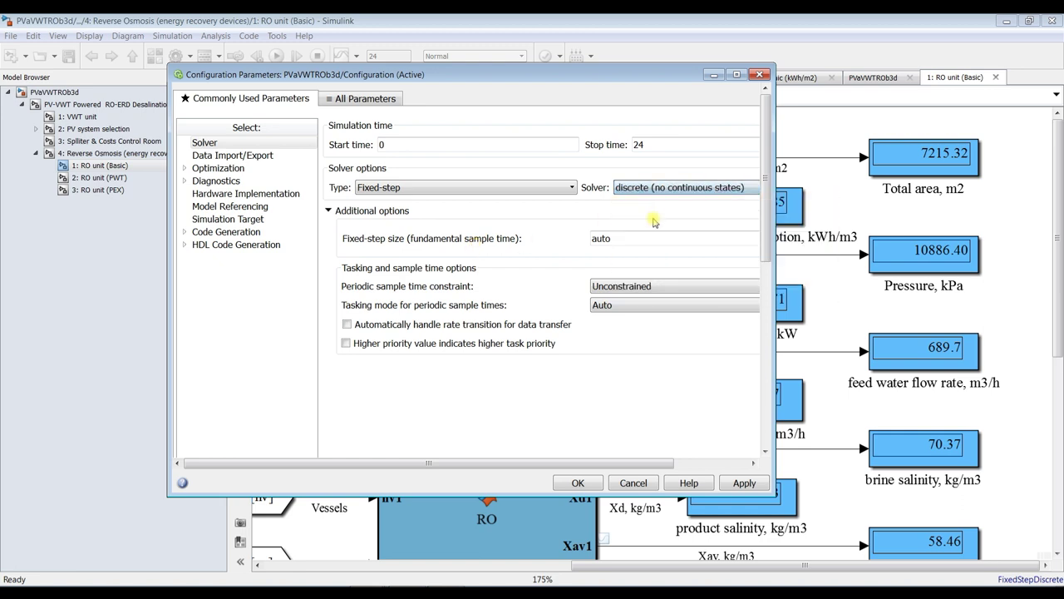
click(736, 487)
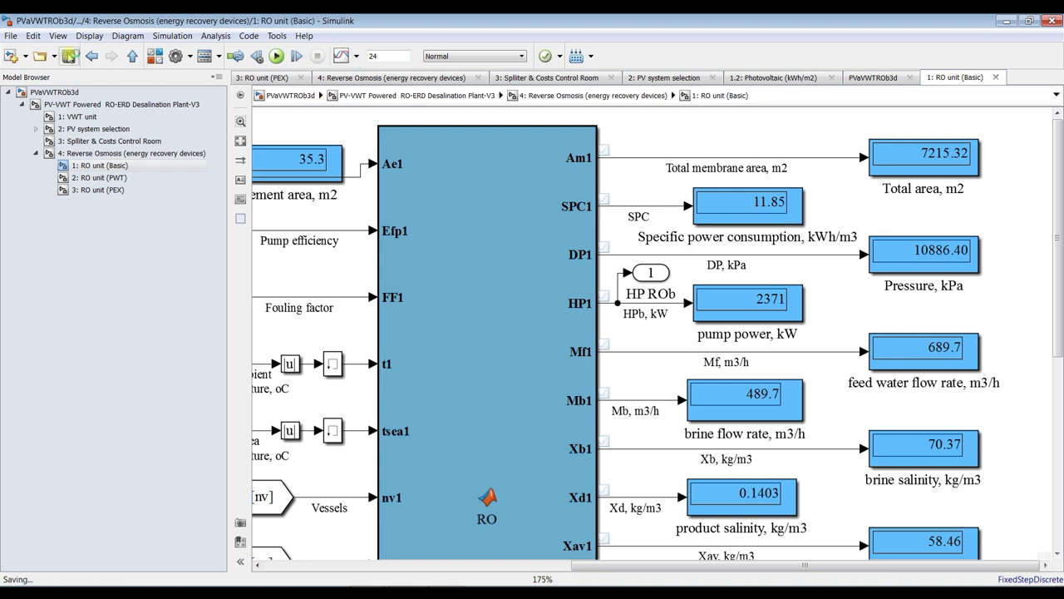
Step: Rerun the simulation and plot SPC in the first subplot of the Simulation Data Inspector
click(277, 56)
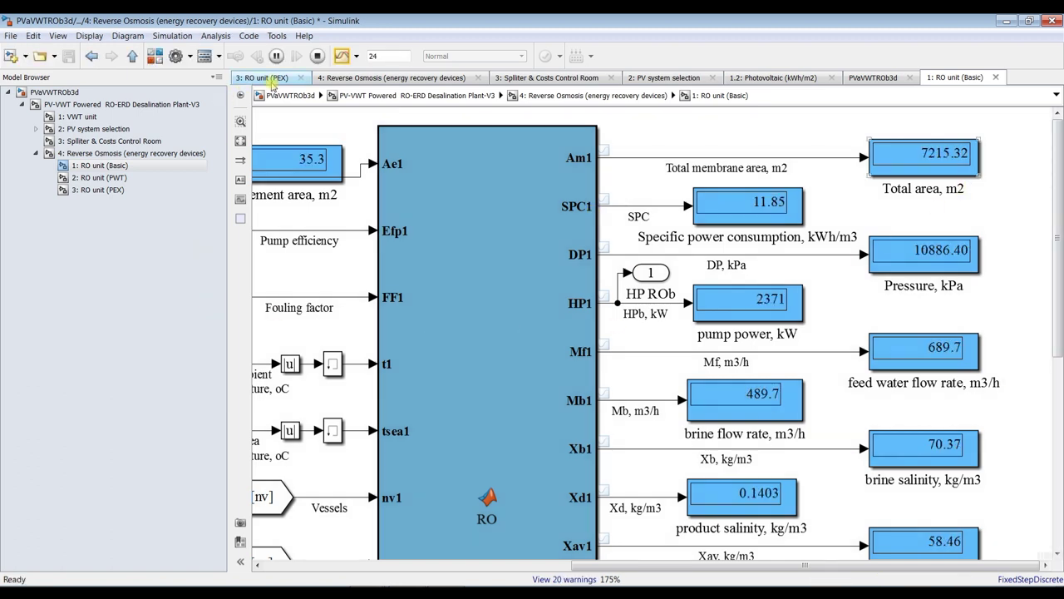
click(342, 56)
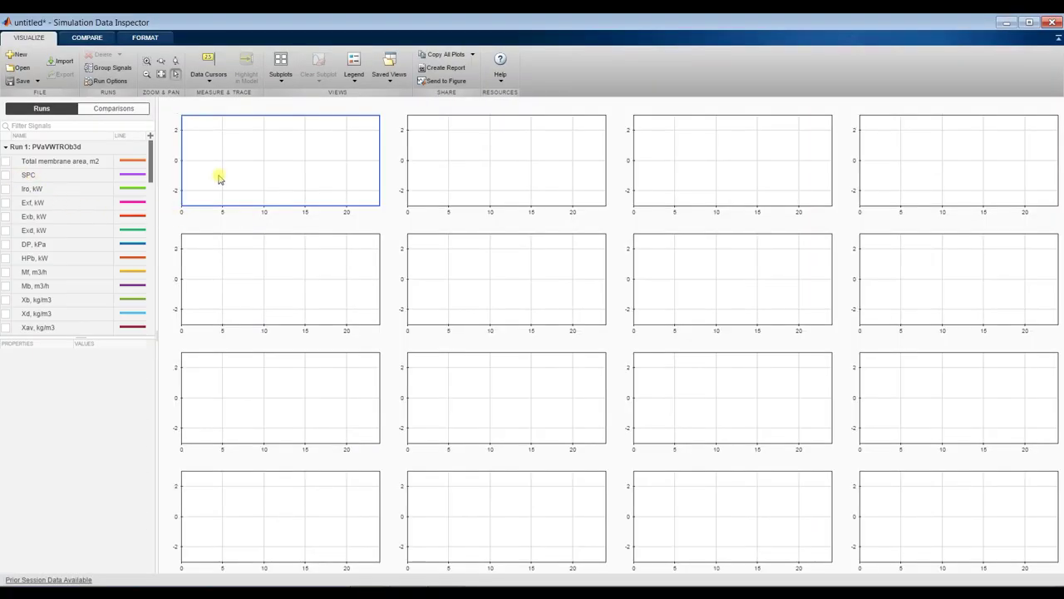
click(6, 174)
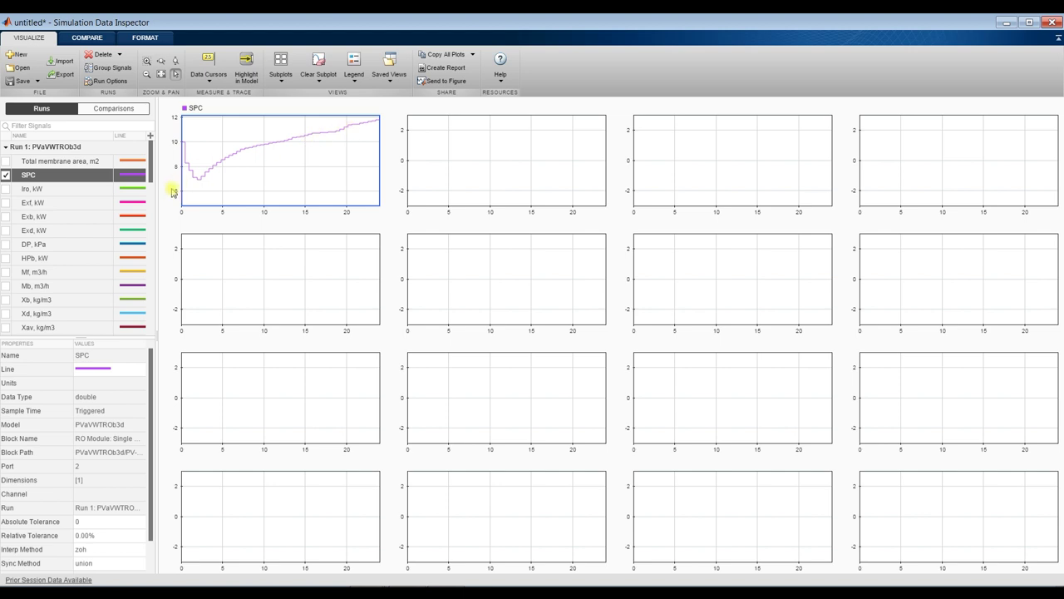
Step: Plot the Iro, Exf, Exb and Exd signals together in the second subplot of the first row
click(433, 161)
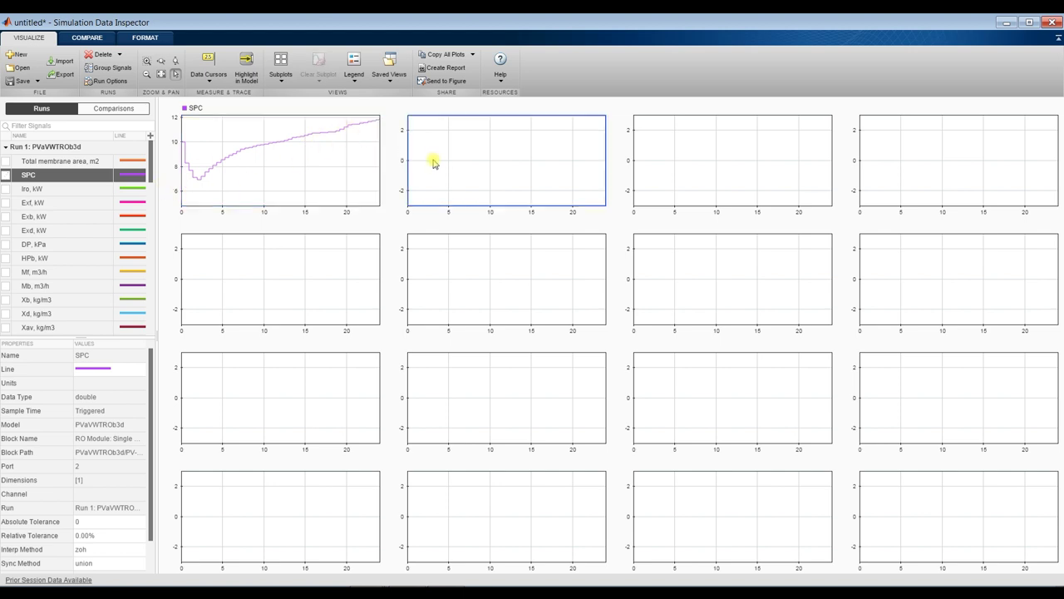
click(6, 189)
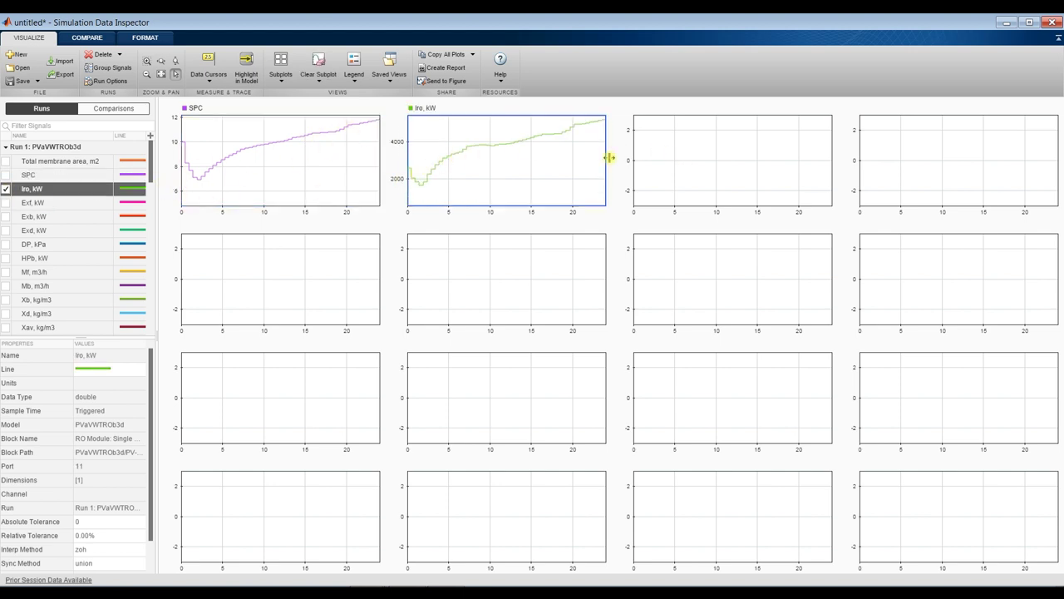
click(6, 203)
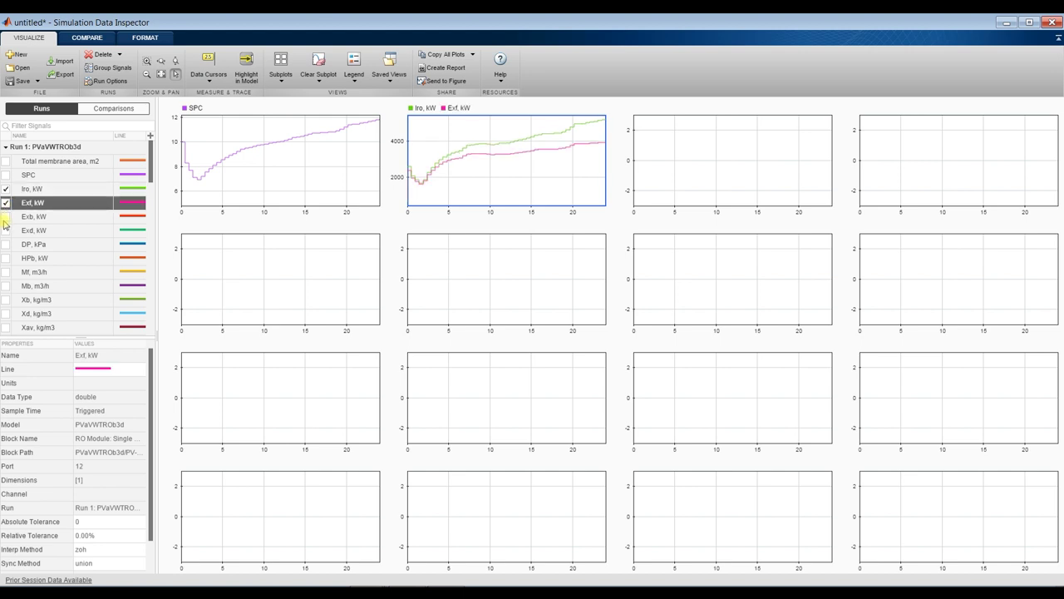
click(5, 217)
click(6, 230)
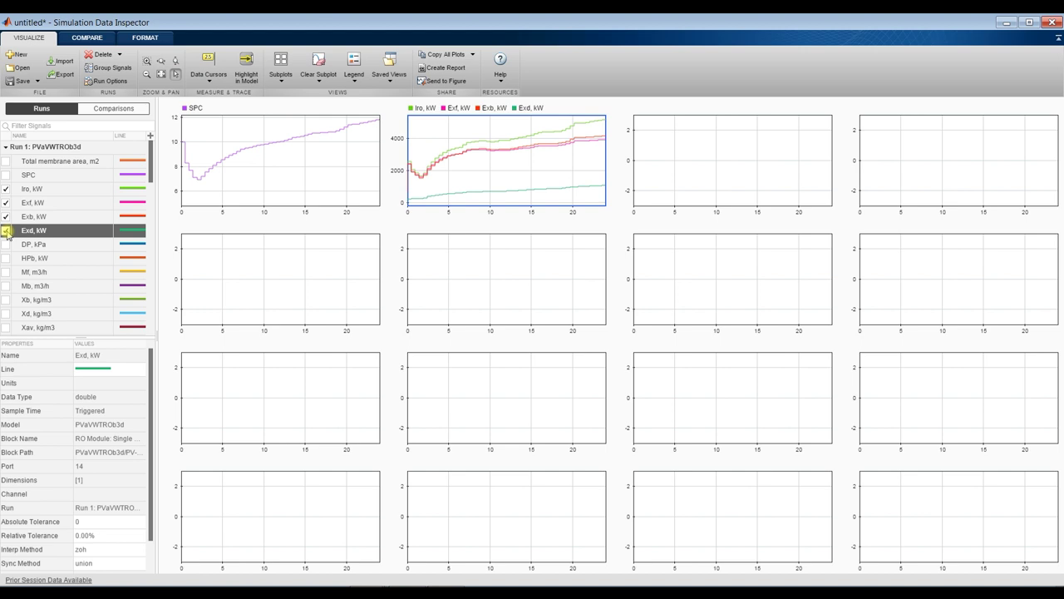
Step: Plot DP, kPa in the third subplot and HPb, kW in the fourth subplot of the first row
click(720, 146)
click(6, 245)
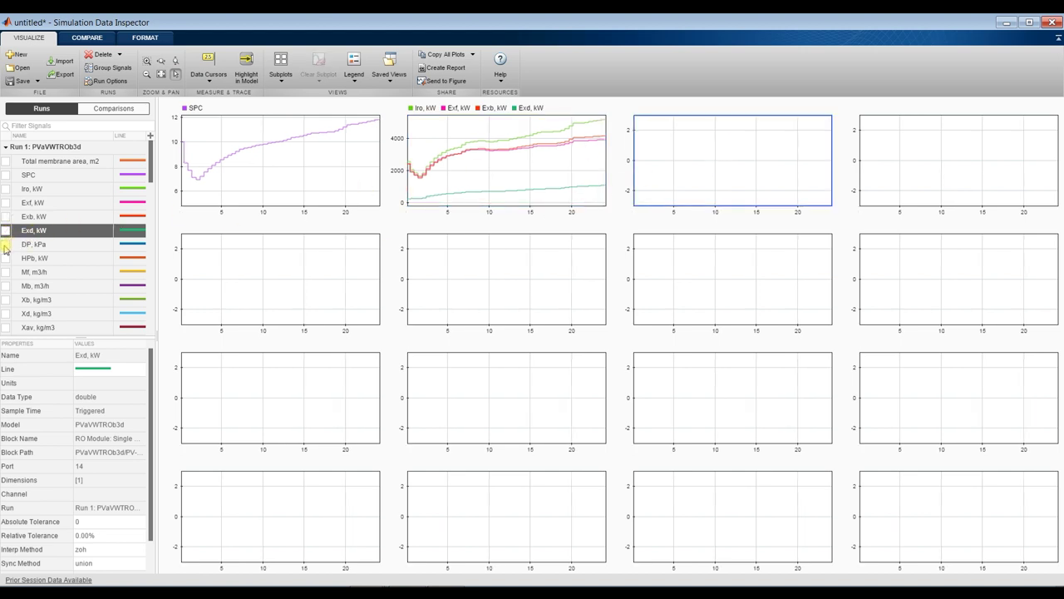
click(935, 150)
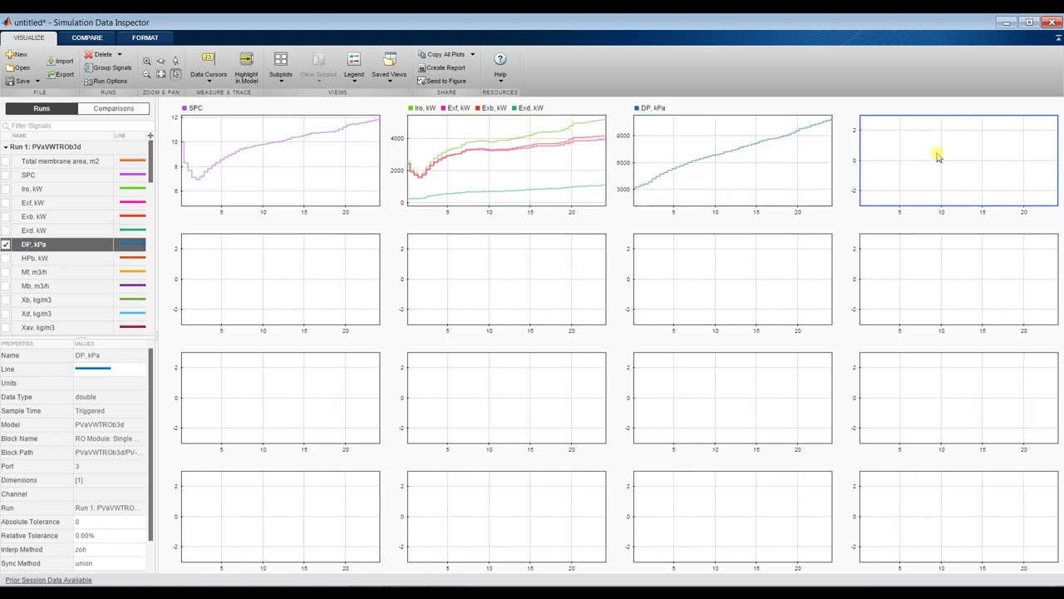
click(6, 258)
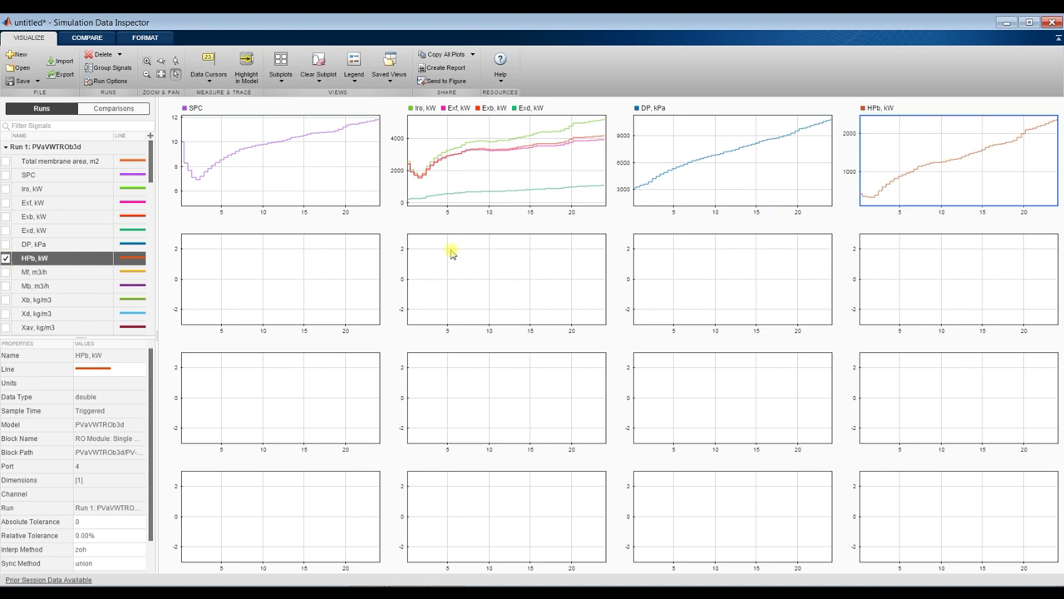
Step: Plot Mf and Mb together in the first subplot of the second row, and close the Simulation Data Inspector
click(278, 276)
click(6, 272)
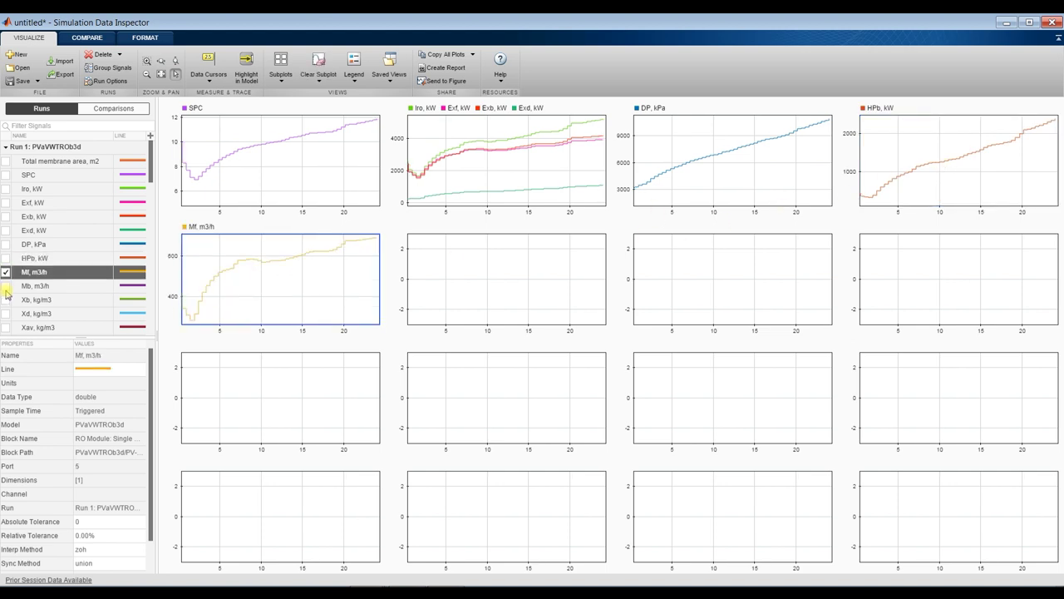
click(5, 286)
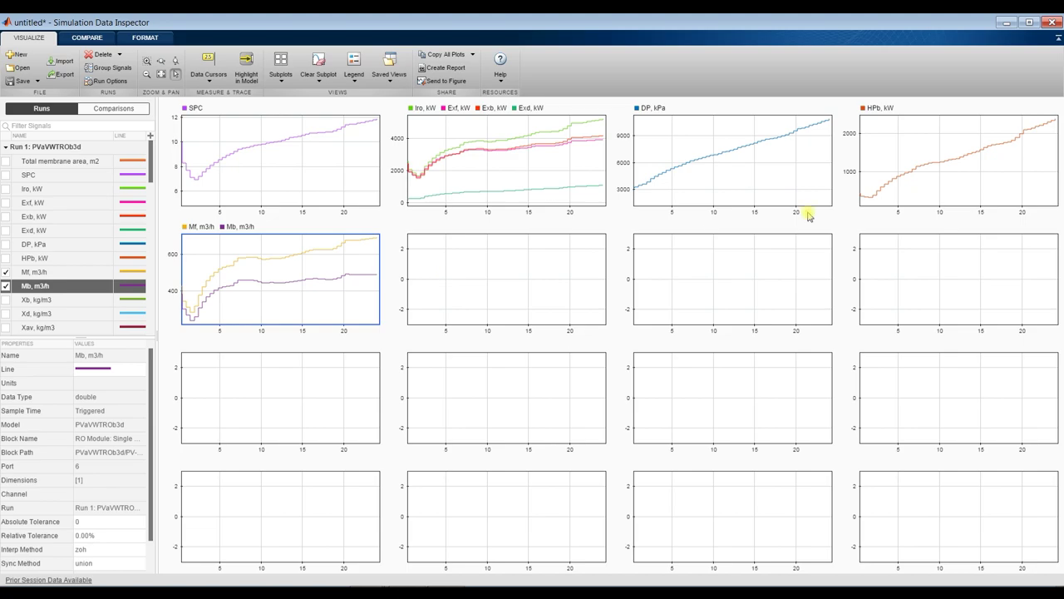
click(1048, 23)
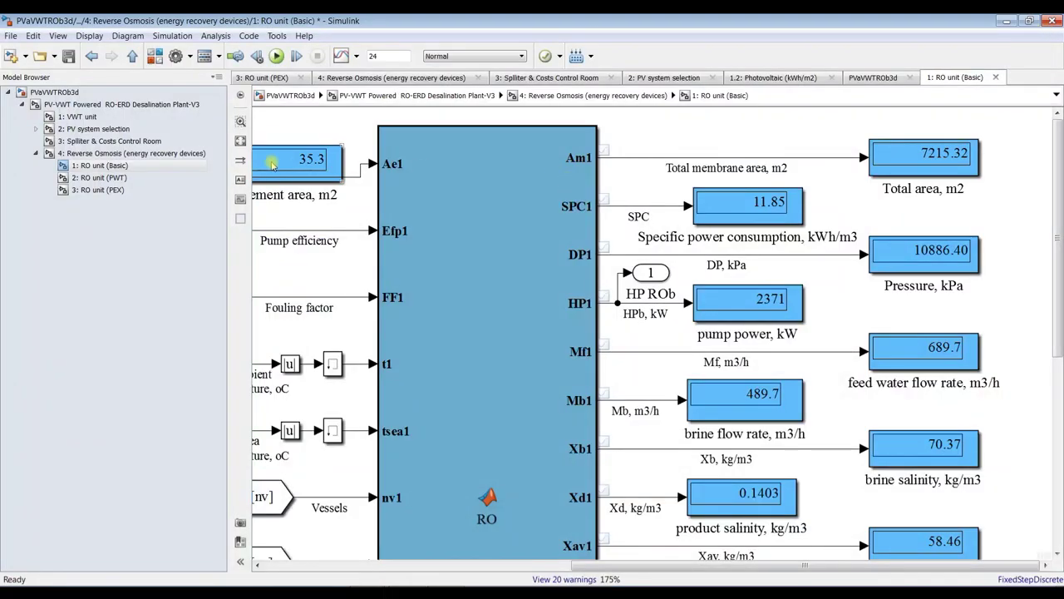
Step: At the model's top level, place two copies of the Signal Builder block stacked below the original and save the model
click(79, 105)
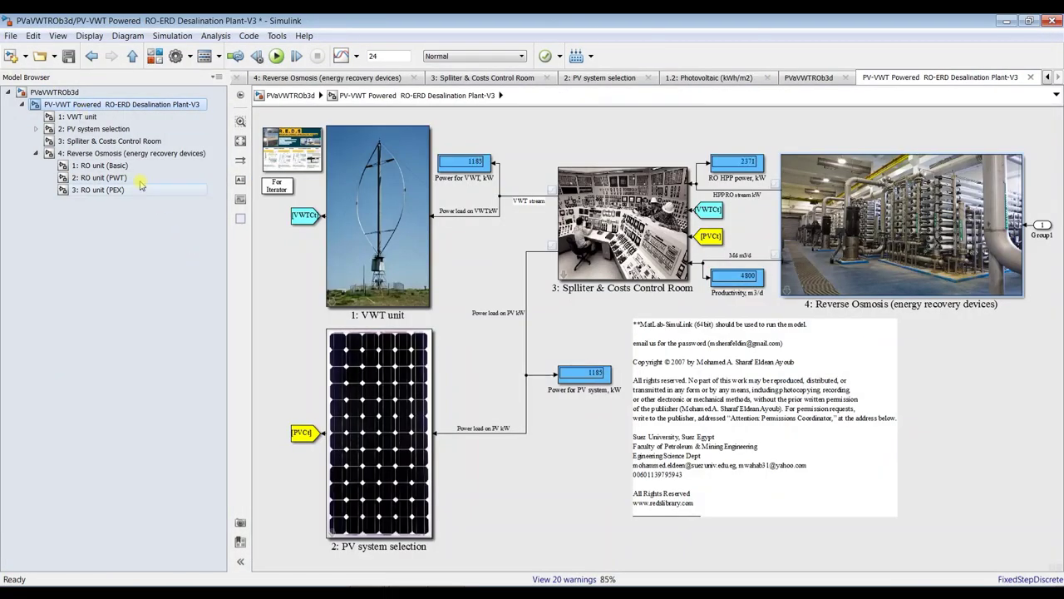
click(58, 92)
drag(420, 303, 407, 415)
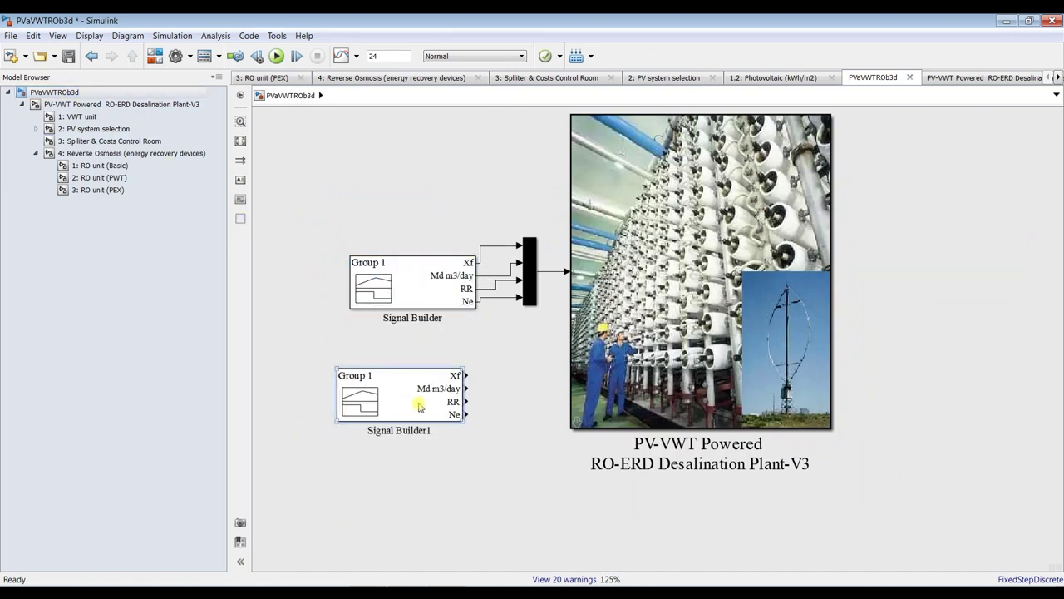
drag(420, 405, 423, 497)
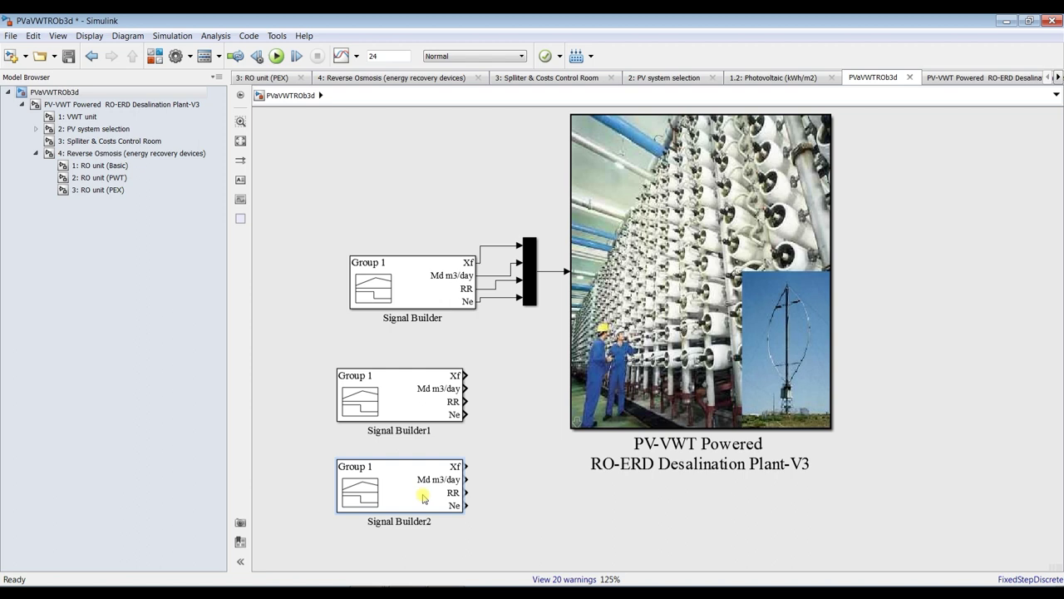
click(420, 497)
click(69, 58)
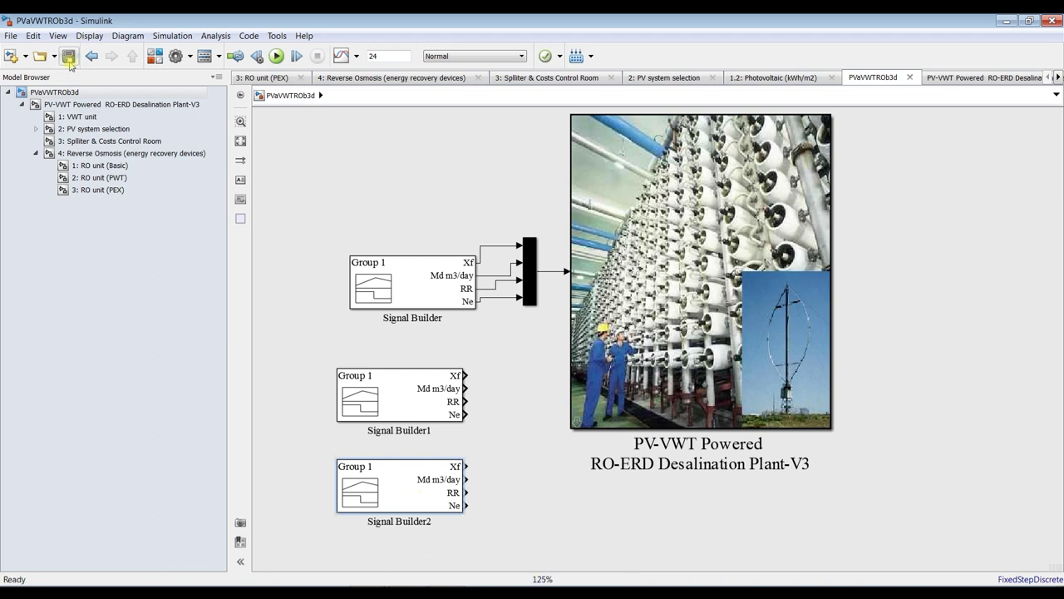